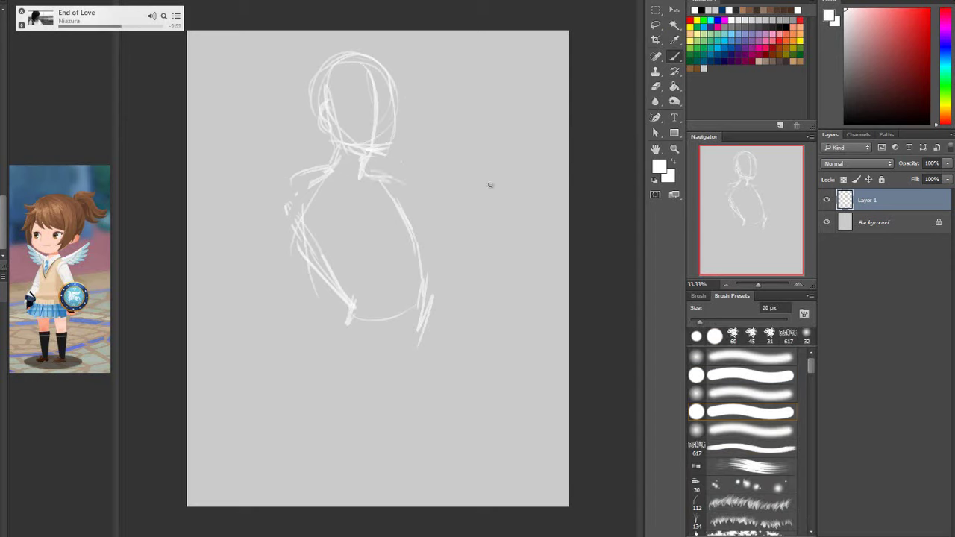
Sketch the jaw and cheek contour on the head and add the curved face guidelines across it
left_click_drag(361, 150, 396, 98)
left_click_drag(370, 64, 392, 143)
left_click_drag(340, 106, 394, 98)
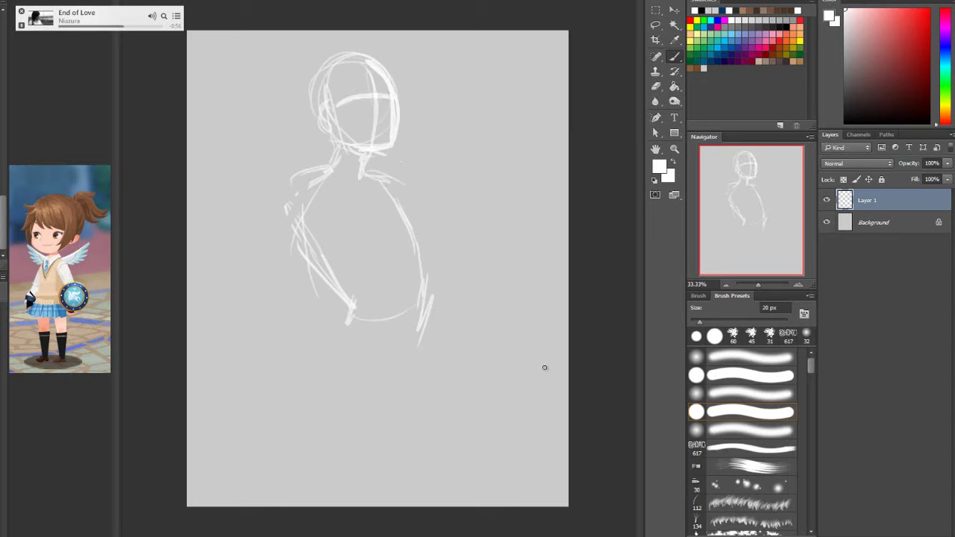
Sketch the hips and the upper contours of both thighs below the torso, with one leg reaching forward
mouse_move(344, 329)
left_mouse_down()
mouse_move(307, 366)
mouse_move(379, 415)
left_mouse_up()
mouse_move(417, 346)
left_mouse_down()
mouse_move(385, 415)
mouse_move(374, 446)
left_mouse_up()
left_click_drag(291, 422, 306, 476)
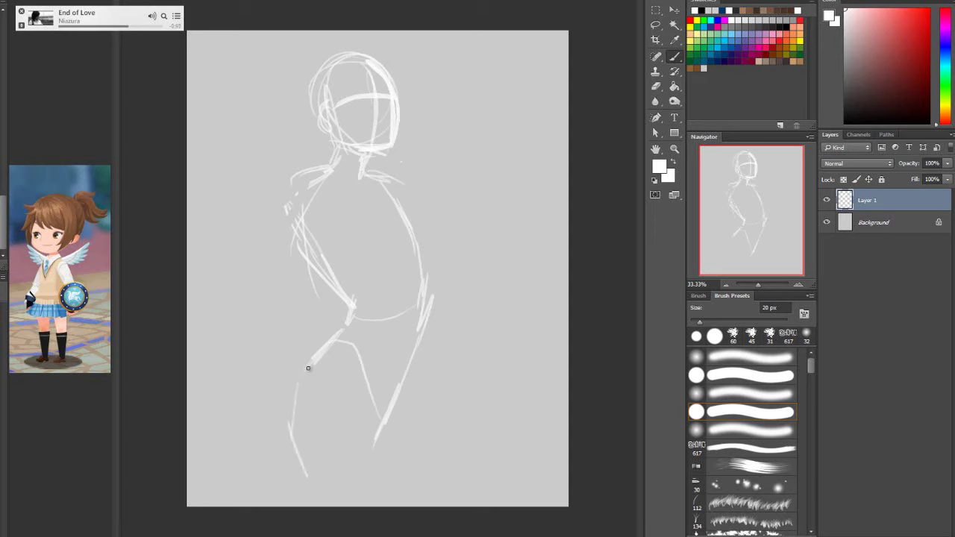
left_click_drag(300, 380, 308, 476)
mouse_move(415, 379)
left_mouse_down()
mouse_move(432, 408)
mouse_move(490, 416)
mouse_move(543, 446)
left_mouse_up()
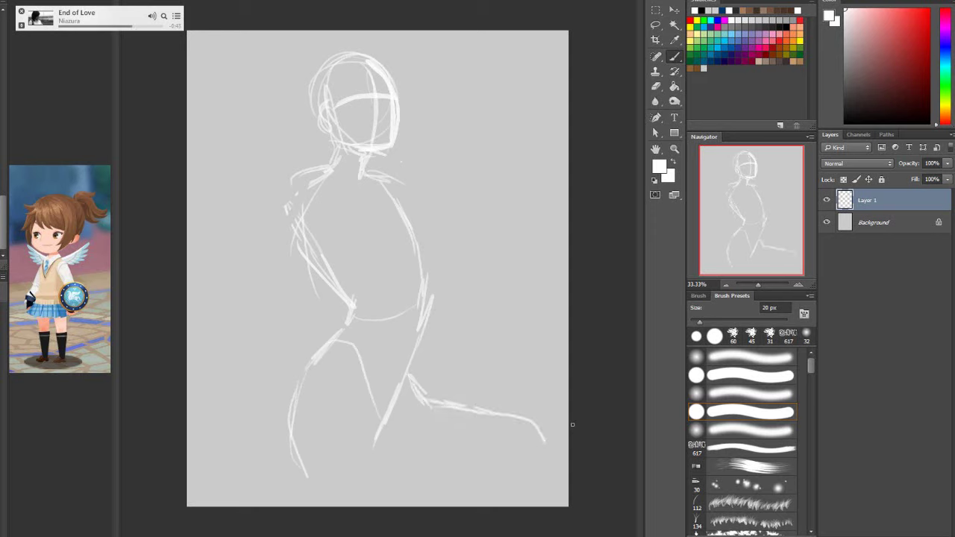
Sketch the shoulders and a large round shield in front of the chest, with fingers gripping both its edges
left_click_drag(311, 186, 281, 208)
mouse_move(439, 200)
left_mouse_down()
mouse_move(420, 214)
mouse_move(471, 264)
mouse_move(452, 200)
mouse_move(398, 278)
mouse_move(483, 231)
mouse_move(430, 208)
left_mouse_up()
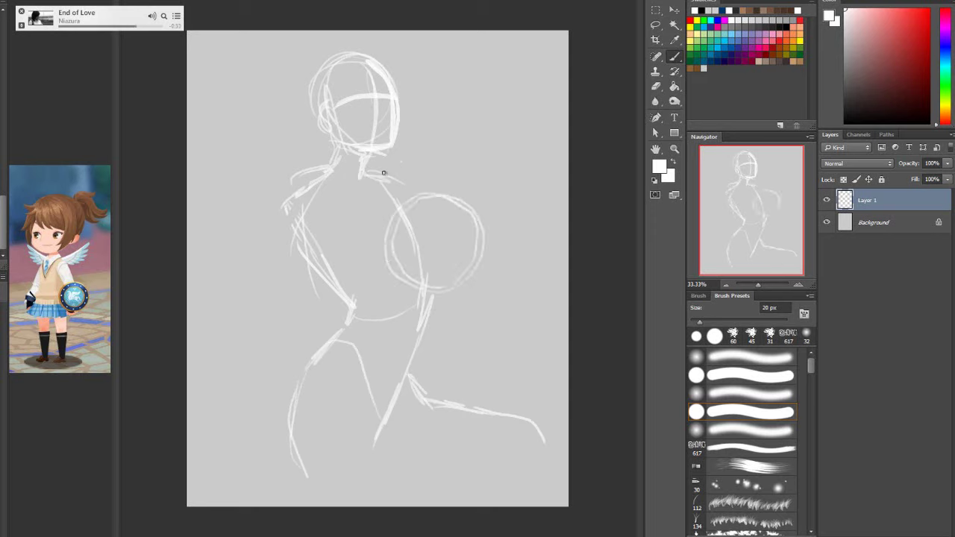
left_click_drag(381, 173, 406, 198)
mouse_move(481, 221)
left_mouse_down()
mouse_move(497, 245)
mouse_move(489, 261)
left_mouse_up()
mouse_move(386, 232)
left_mouse_down()
mouse_move(387, 270)
mouse_move(376, 242)
mouse_move(406, 277)
mouse_move(366, 262)
left_mouse_up()
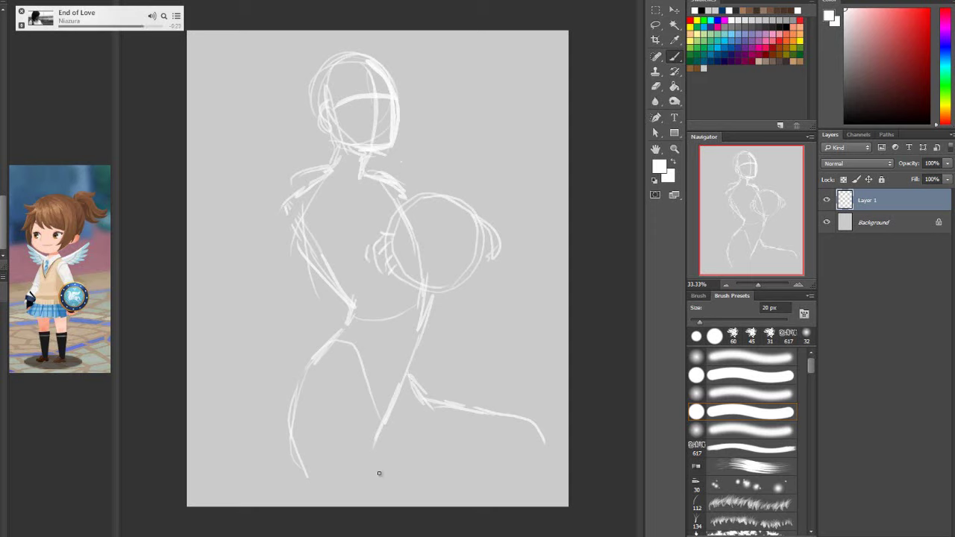
Extend the near thigh's outlines down towards the knee at the lower edge of the canvas
left_click_drag(373, 415, 398, 476)
mouse_move(295, 442)
left_mouse_down()
mouse_move(310, 465)
mouse_move(350, 502)
left_mouse_up()
left_click_drag(390, 440, 409, 479)
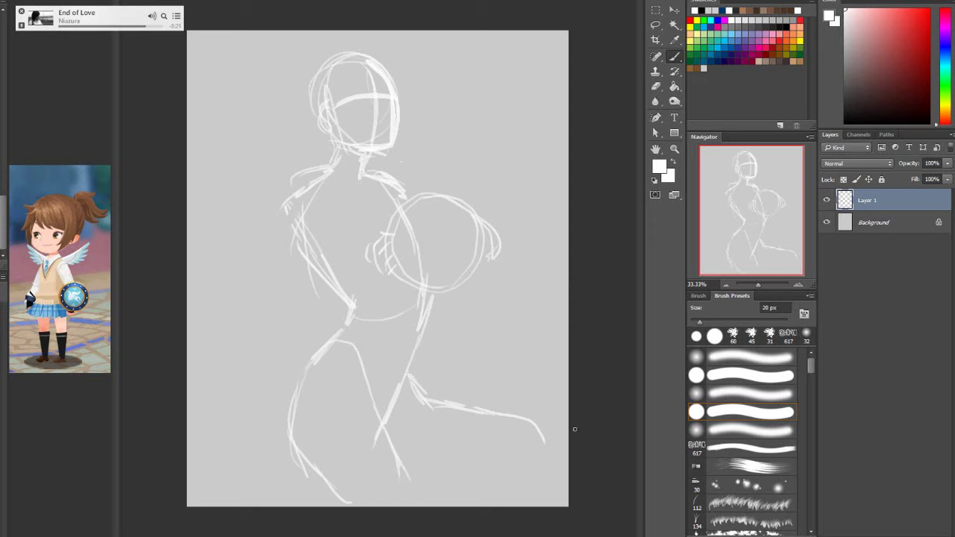
Flip the sketch layer horizontally, scale it down and move it up the canvas, applying the transformation
key("ctrl+t")
right_click(437, 149)
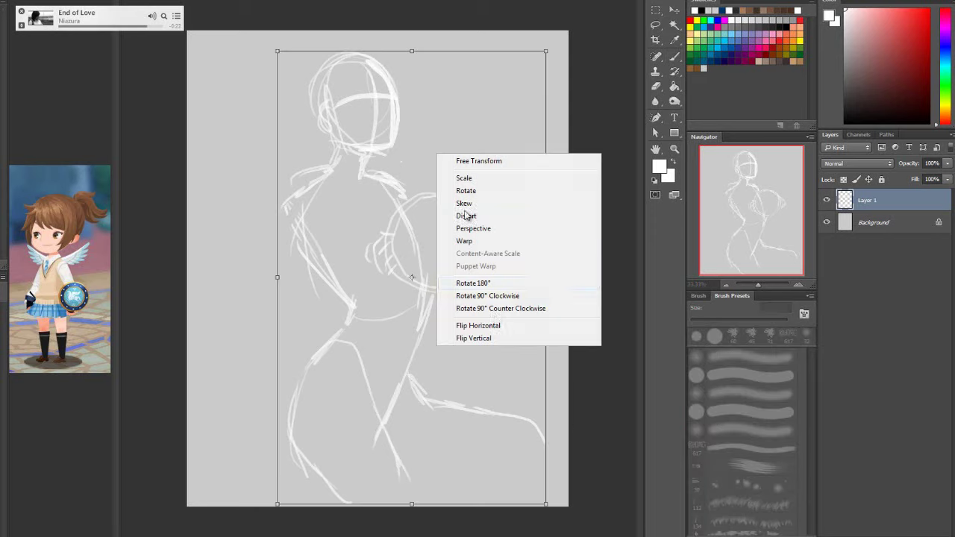
left_click(499, 326)
left_click_drag(546, 50, 496, 138)
left_click_drag(461, 209, 458, 127)
left_click(660, 26)
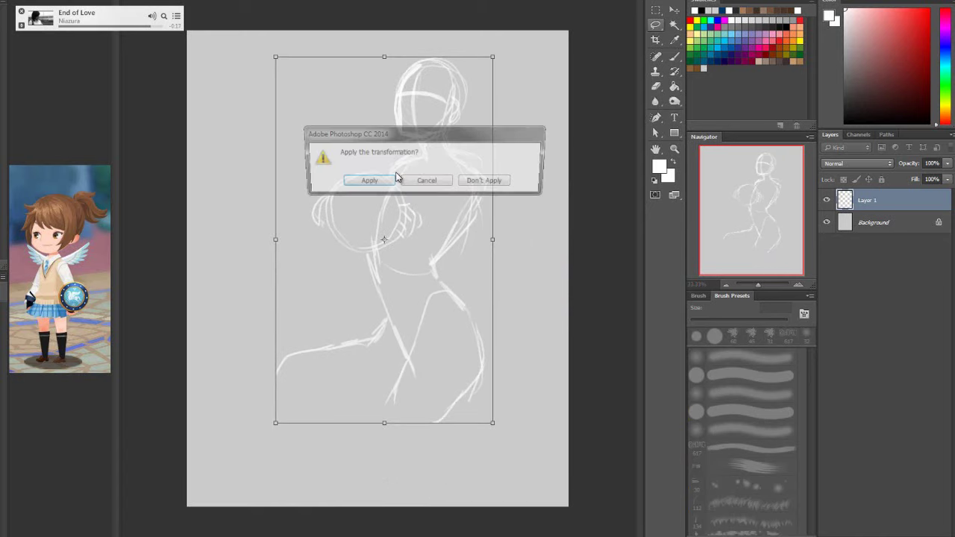
left_click(384, 181)
Brush in the near knee and folded lower leg, and complete the far leg's knee and underside
left_click(674, 58)
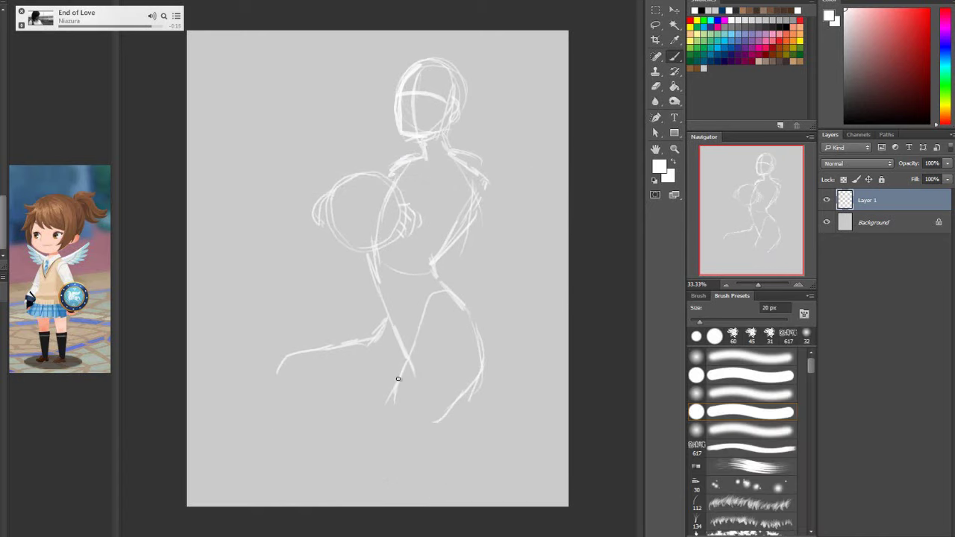
mouse_move(407, 365)
left_mouse_down()
mouse_move(365, 473)
mouse_move(388, 475)
left_mouse_up()
left_click_drag(453, 405, 381, 484)
left_click_drag(434, 421, 488, 416)
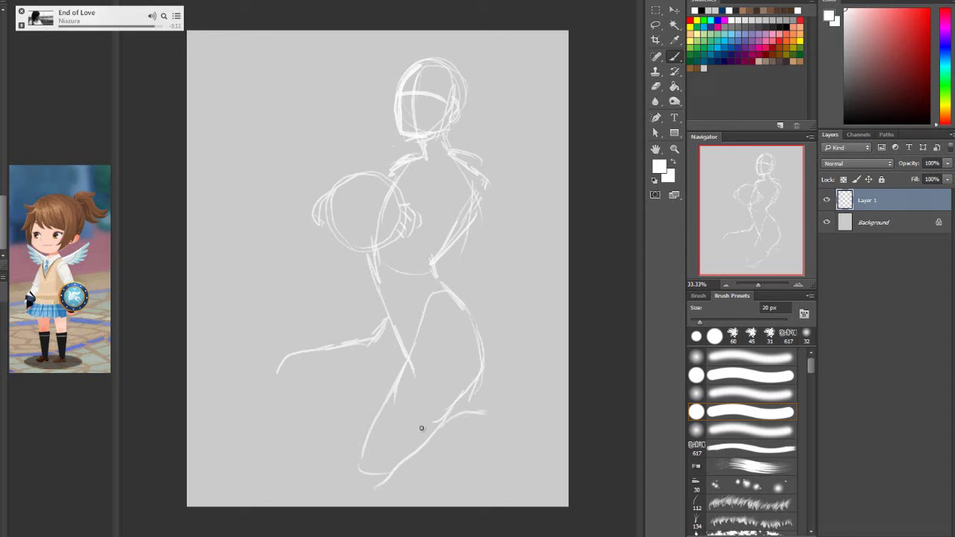
left_click_drag(372, 455, 512, 397)
mouse_move(285, 356)
left_mouse_down()
mouse_move(284, 413)
mouse_move(389, 393)
left_mouse_up()
mouse_move(270, 415)
left_mouse_down()
mouse_move(302, 428)
mouse_move(364, 416)
left_mouse_up()
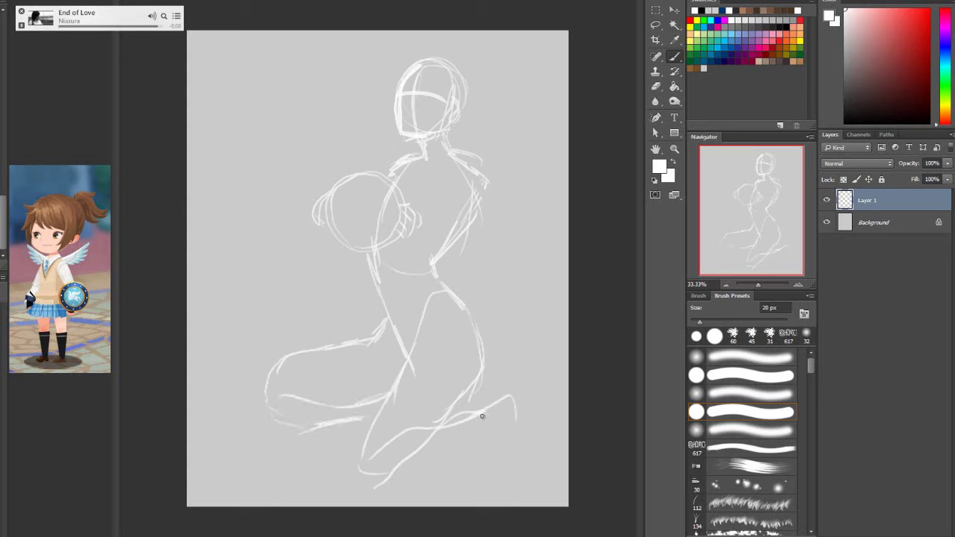
Lasso the upper body, widen it slightly, rotate it clockwise so it leans back, and apply the transformation
left_click(656, 27)
mouse_move(457, 292)
left_mouse_down()
mouse_move(390, 314)
mouse_move(530, 60)
mouse_move(589, 253)
left_mouse_up()
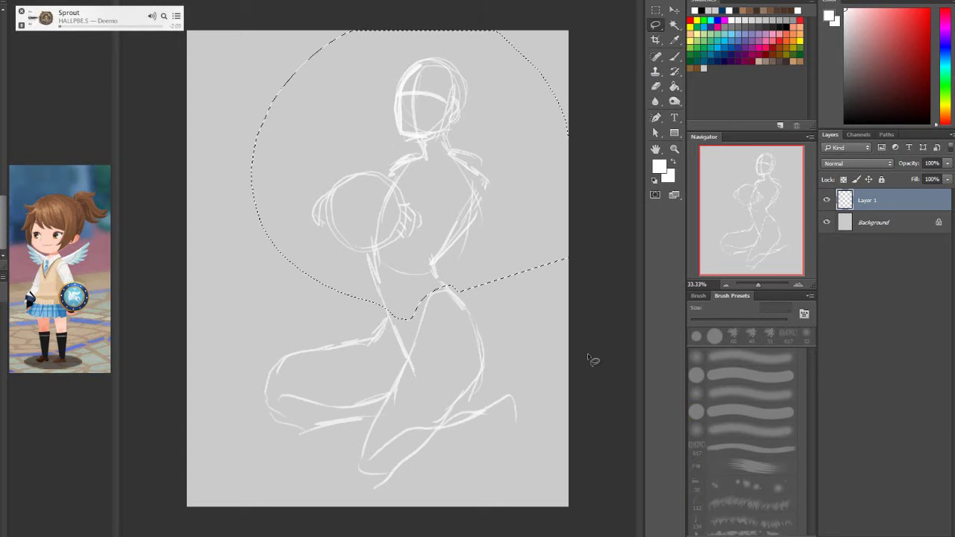
key("ctrl+t")
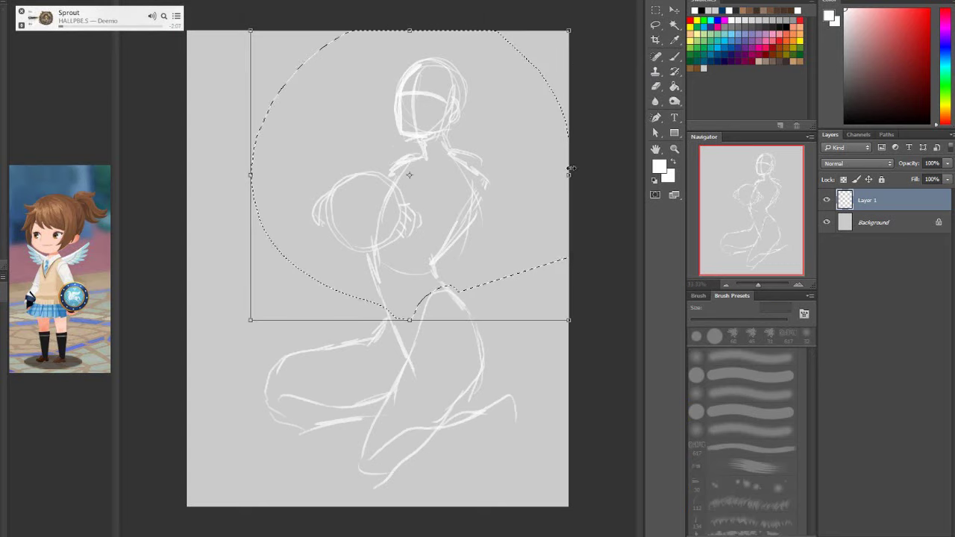
left_click_drag(569, 175, 585, 174)
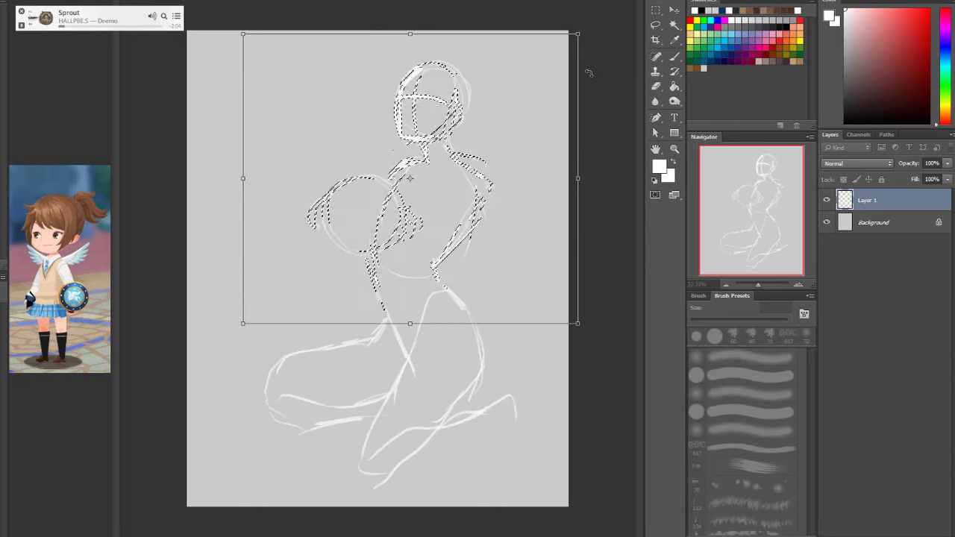
mouse_move(559, 132)
left_mouse_down()
mouse_move(609, 129)
mouse_move(561, 157)
mouse_move(580, 155)
left_mouse_up()
left_click(656, 27)
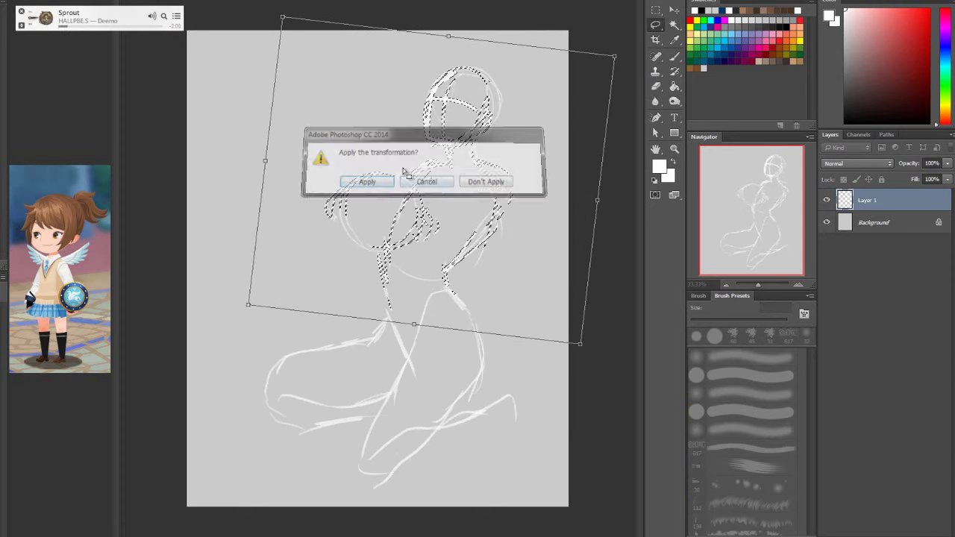
left_click(424, 180)
key("Return")
Lasso the head, chest and shield, rotate them counter-clockwise to straighten the pose, apply the transformation and deselect
mouse_move(459, 274)
left_mouse_down()
mouse_move(283, 215)
mouse_move(460, 47)
mouse_move(568, 349)
left_mouse_up()
key("ctrl+t")
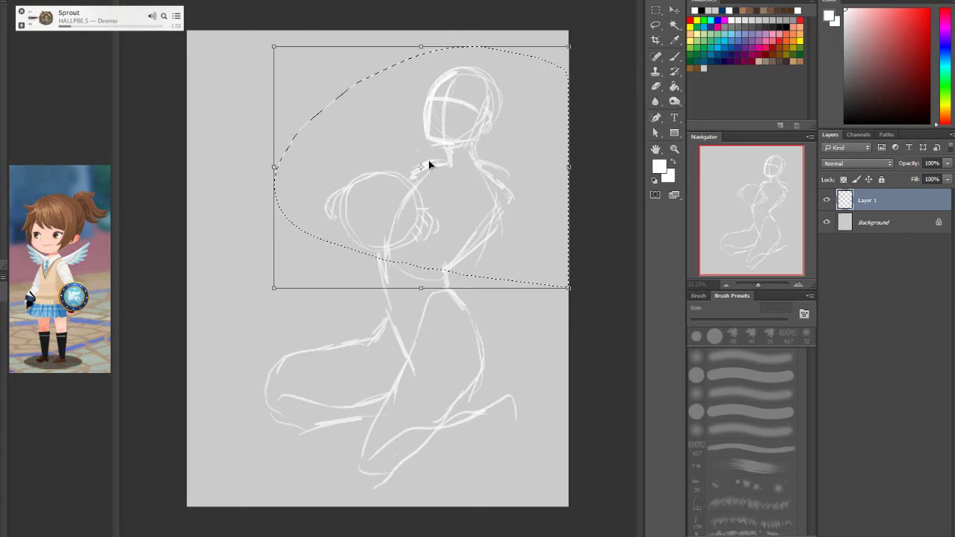
mouse_move(622, 277)
left_mouse_down()
mouse_move(610, 203)
mouse_move(625, 224)
mouse_move(616, 258)
left_mouse_up()
left_click(656, 25)
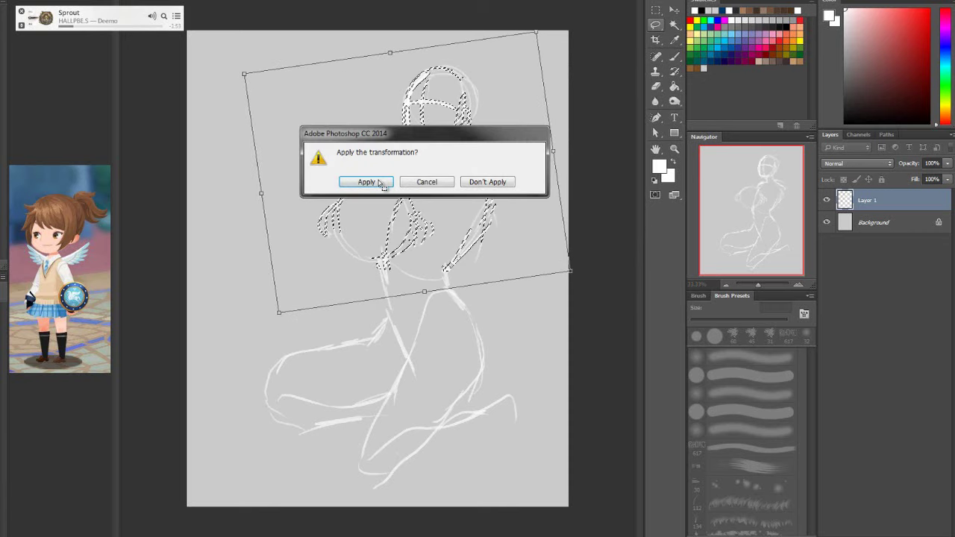
key("Return")
key("ctrl+d")
Sketch the near arm hanging straight down from the shoulder behind the back, with its elbow and forearm
key("b")
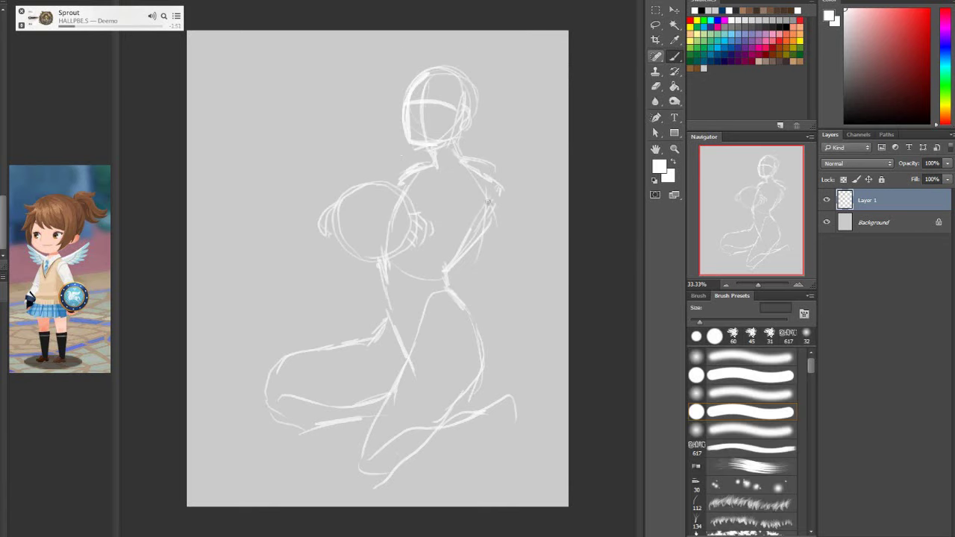
left_click_drag(488, 188, 500, 279)
left_click_drag(493, 208, 501, 281)
mouse_move(469, 221)
left_mouse_down()
mouse_move(478, 297)
mouse_move(499, 245)
mouse_move(479, 299)
mouse_move(499, 302)
mouse_move(486, 349)
left_mouse_up()
left_click_drag(482, 305, 486, 365)
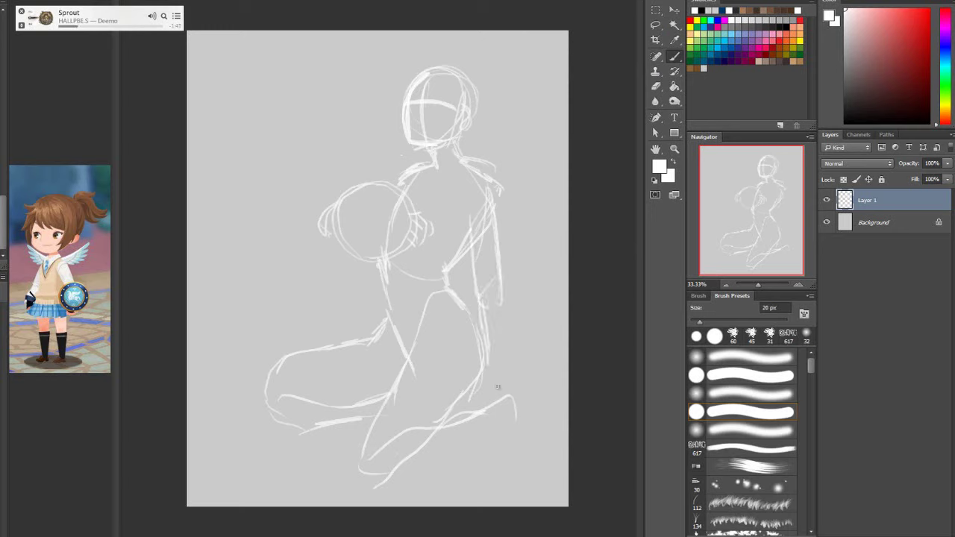
Outline the near lower leg and foot, and rough in the hands beside the foot and on the shield's far edge
mouse_move(503, 311)
left_mouse_down()
mouse_move(515, 390)
mouse_move(540, 423)
mouse_move(407, 468)
left_mouse_up()
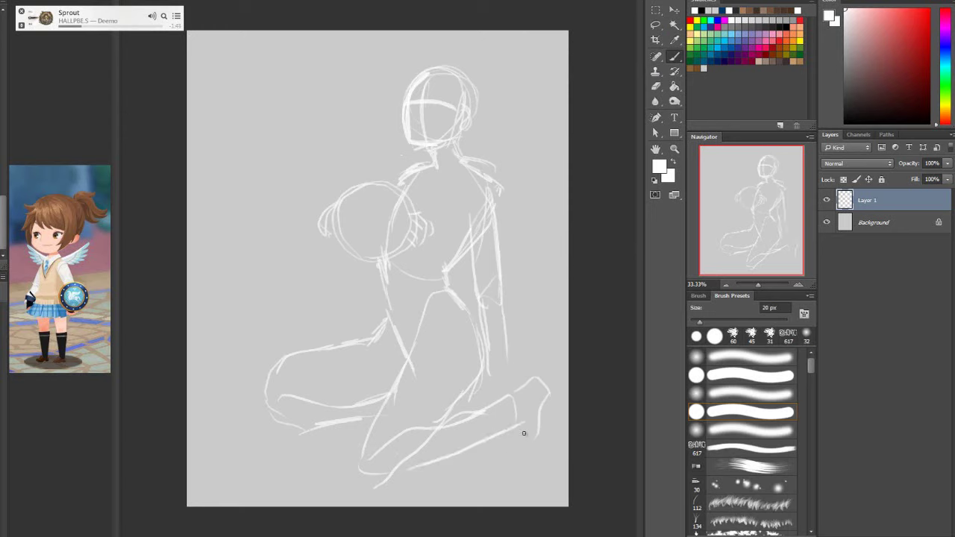
left_click_drag(510, 449, 536, 449)
left_click_drag(482, 386, 474, 403)
mouse_move(509, 353)
left_mouse_down()
mouse_move(500, 412)
mouse_move(489, 417)
mouse_move(487, 381)
mouse_move(518, 400)
mouse_move(488, 400)
mouse_move(488, 417)
mouse_move(500, 408)
mouse_move(525, 426)
left_mouse_up()
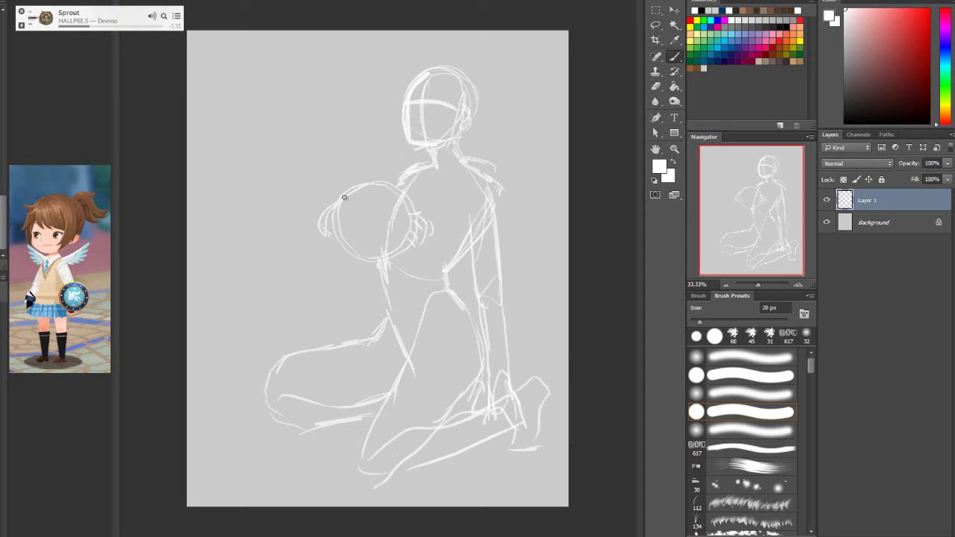
left_click_drag(321, 229, 337, 195)
Erase the outstretched far leg and redraw it kneeling beside the near one, adding a skirt hem across the thighs
left_click(655, 86)
mouse_move(378, 335)
left_mouse_down()
mouse_move(307, 354)
mouse_move(293, 415)
mouse_move(370, 407)
mouse_move(282, 440)
mouse_move(322, 379)
mouse_move(355, 372)
mouse_move(307, 429)
mouse_move(352, 460)
mouse_move(321, 429)
mouse_move(322, 458)
mouse_move(422, 458)
mouse_move(393, 470)
mouse_move(364, 455)
mouse_move(385, 480)
mouse_move(495, 452)
left_mouse_up()
left_click(675, 57)
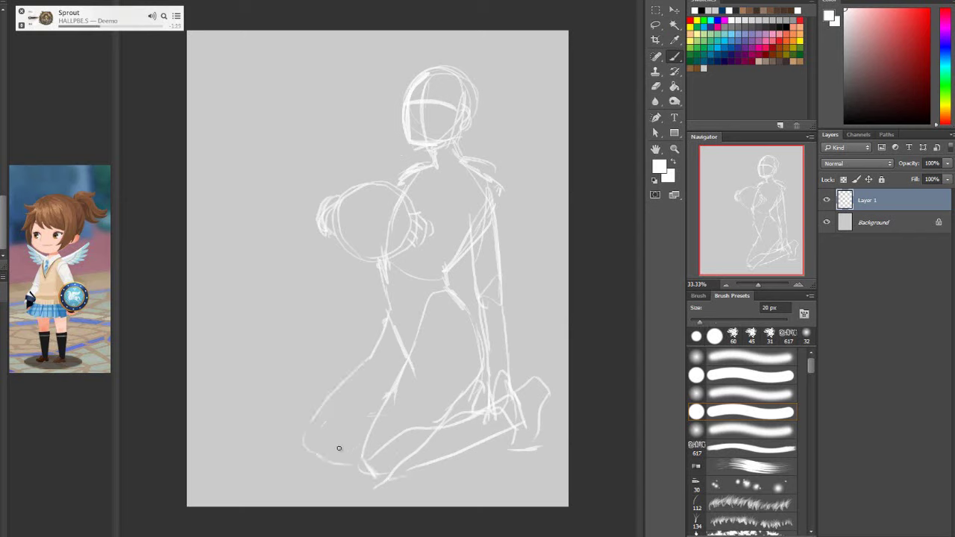
left_click_drag(338, 448, 376, 431)
mouse_move(388, 322)
left_mouse_down()
mouse_move(355, 362)
mouse_move(395, 391)
mouse_move(387, 374)
mouse_move(447, 391)
mouse_move(436, 379)
mouse_move(470, 370)
left_mouse_up()
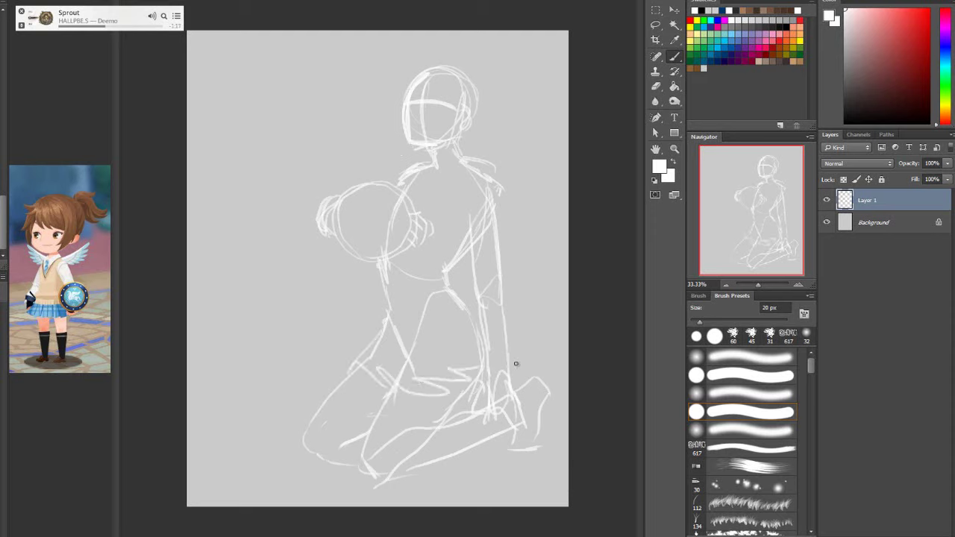
Flip the sketch horizontally and skew its lower front corner upward, applying the transformation
key("ctrl+t")
right_click(514, 365)
left_click(512, 421)
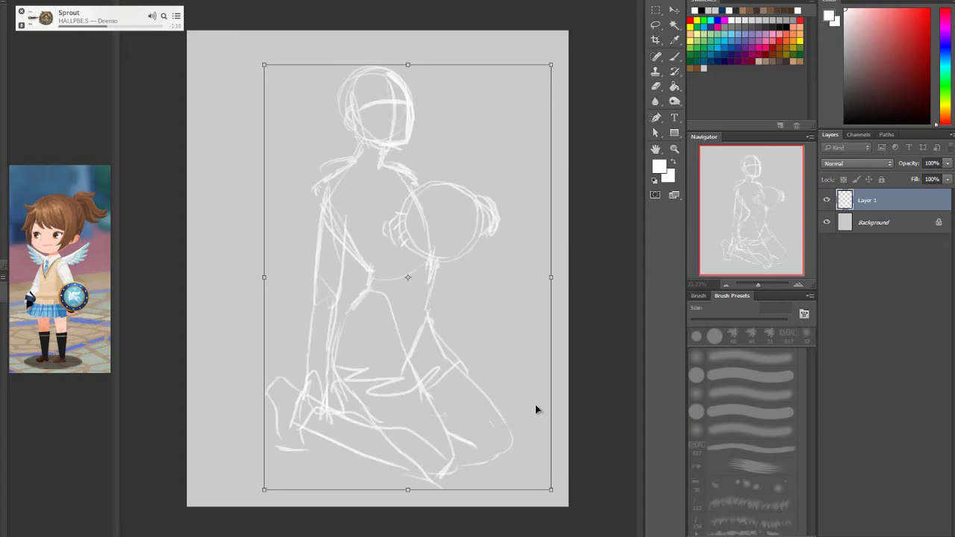
right_click(479, 301)
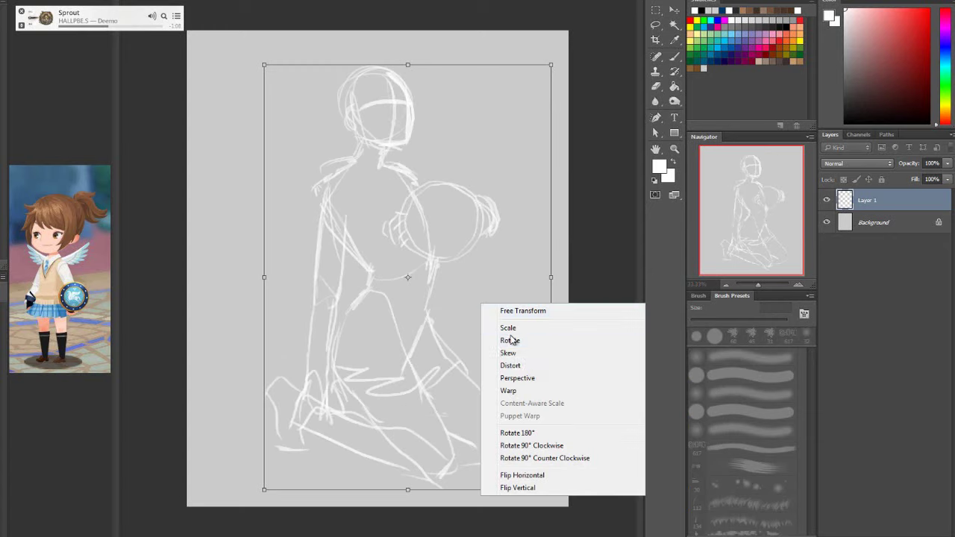
left_click(528, 354)
left_click_drag(550, 490, 551, 461)
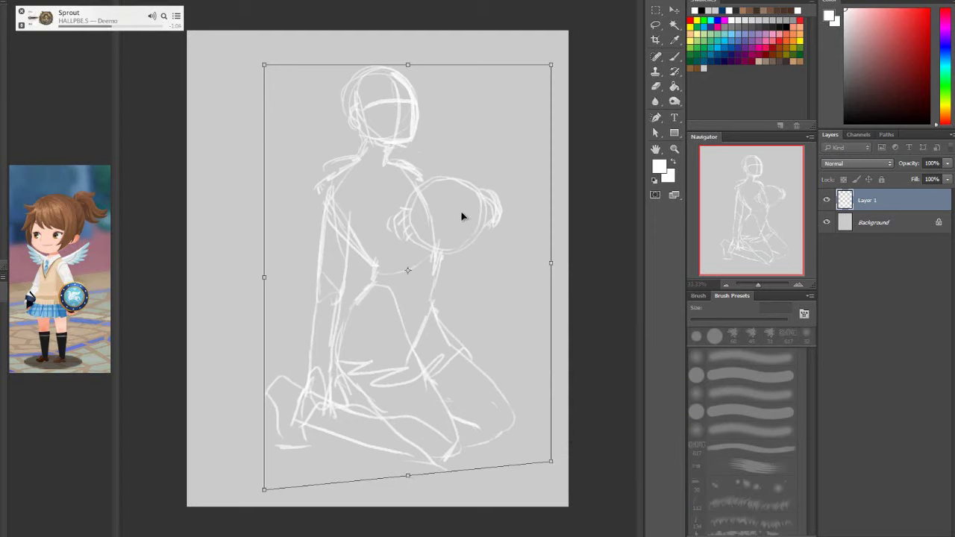
left_click(655, 24)
left_click(374, 181)
Erase the old head and redraw it as a slightly tilted oval with a vertical face guideline
left_click(656, 85)
mouse_move(354, 135)
left_mouse_down()
mouse_move(378, 76)
mouse_move(389, 136)
mouse_move(403, 147)
mouse_move(417, 116)
mouse_move(385, 144)
mouse_move(357, 144)
mouse_move(370, 97)
mouse_move(336, 109)
mouse_move(379, 64)
mouse_move(407, 81)
mouse_move(361, 119)
mouse_move(386, 68)
mouse_move(421, 87)
mouse_move(412, 139)
left_mouse_up()
left_click(674, 55)
left_click_drag(358, 83, 360, 138)
left_click_drag(397, 96, 380, 156)
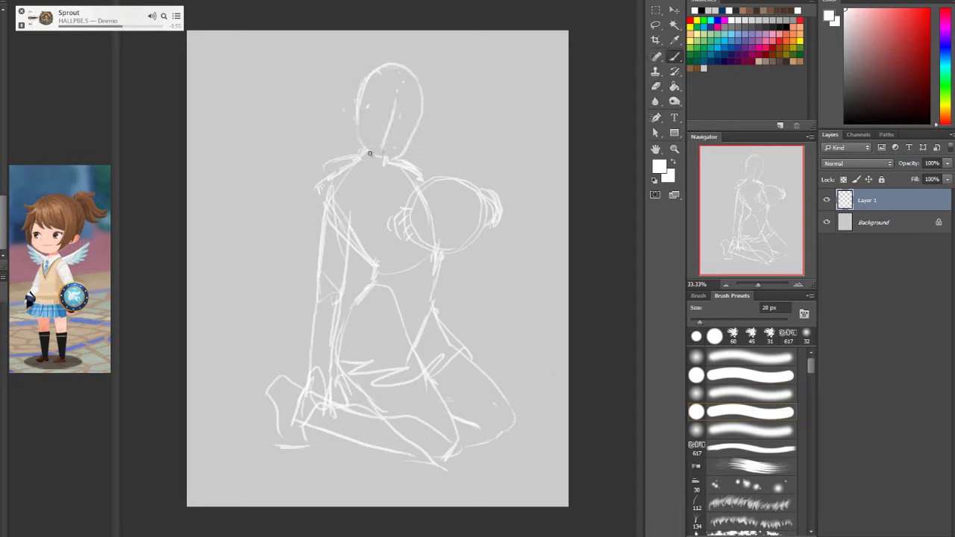
Redraw the neck and sloping shoulder lines, and erase the old raised outline of the near shoulder
mouse_move(363, 154)
left_mouse_down()
mouse_move(326, 206)
mouse_move(420, 180)
left_mouse_up()
key("e")
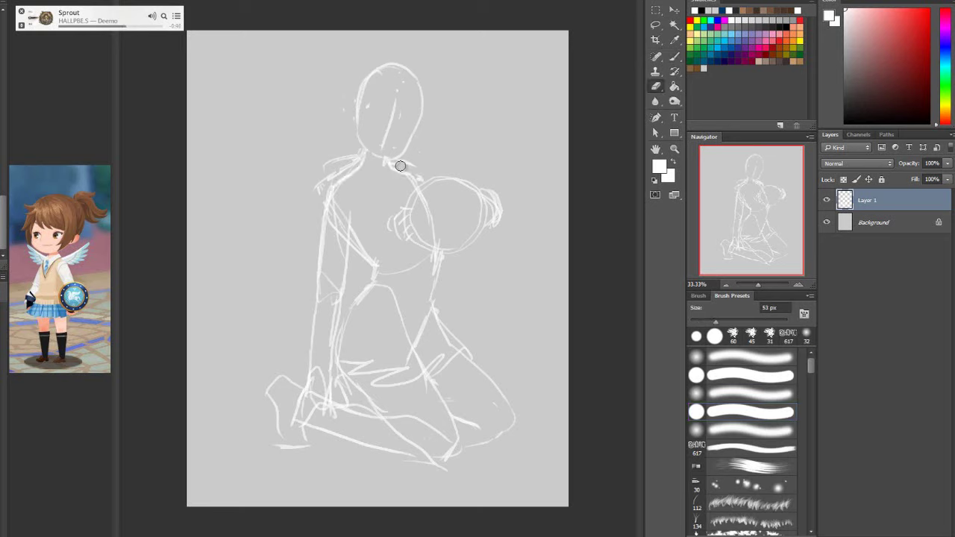
left_click_drag(341, 162, 317, 193)
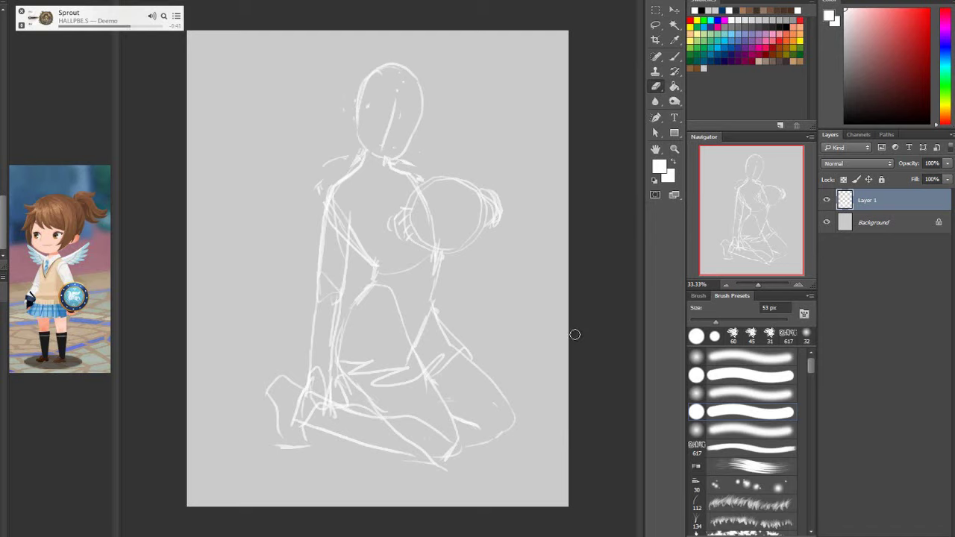
Erase and redraw the waist's back contour, and sketch the front of the waist with a hem line across it
left_click_drag(358, 241, 381, 284)
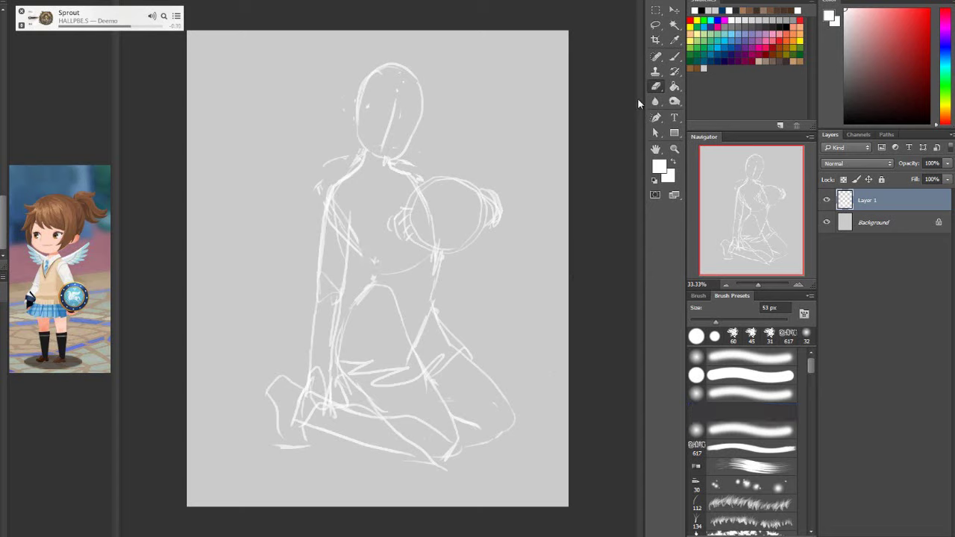
key("b")
mouse_move(350, 233)
left_mouse_down()
mouse_move(372, 279)
mouse_move(344, 324)
left_mouse_up()
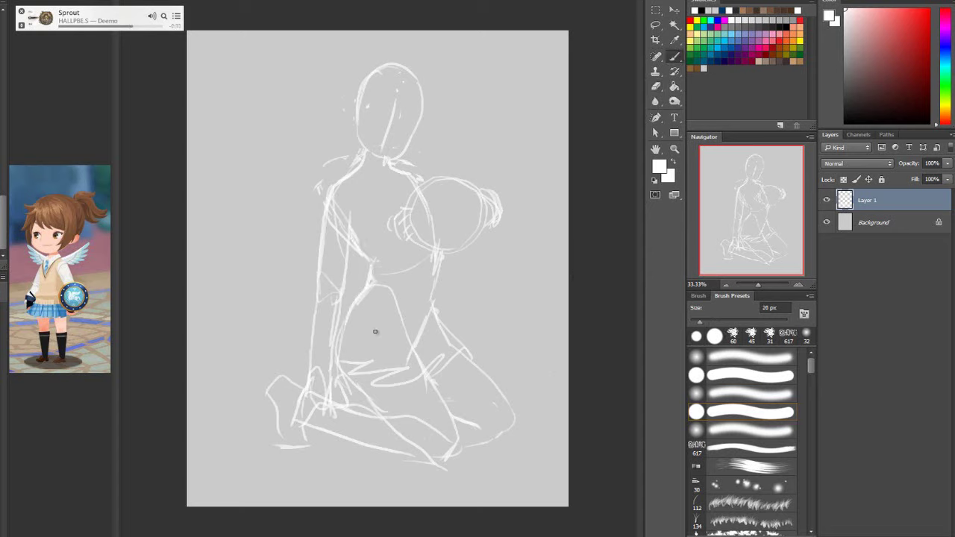
left_click_drag(435, 264, 436, 320)
left_click_drag(360, 300, 429, 318)
left_click_drag(444, 263, 437, 303)
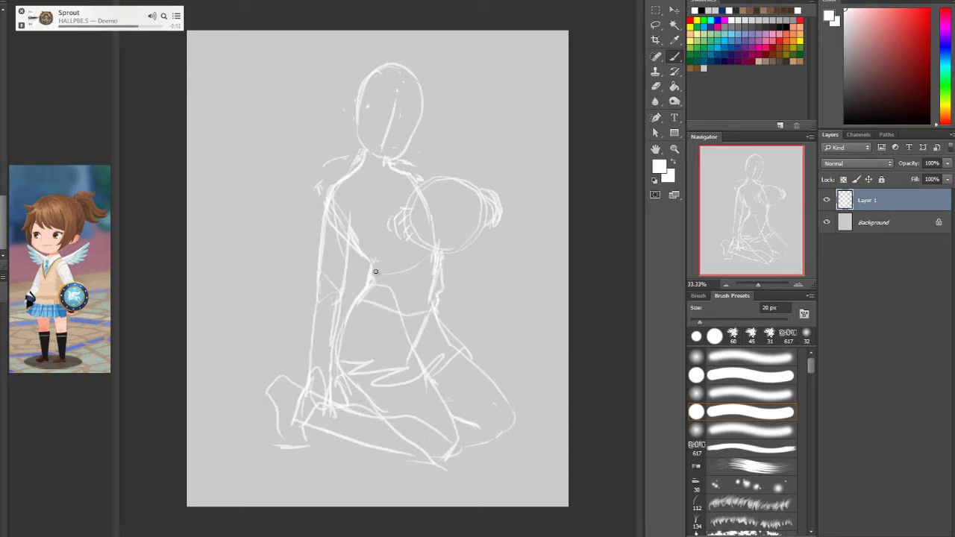
Add short ribbing strokes along the vest's hem and rework the cloth fold at the back of the waist
left_click_drag(357, 292, 374, 284)
key("ctrl+z")
mouse_move(353, 243)
left_mouse_down()
mouse_move(357, 289)
mouse_move(423, 305)
left_mouse_up()
key("ctrl+z")
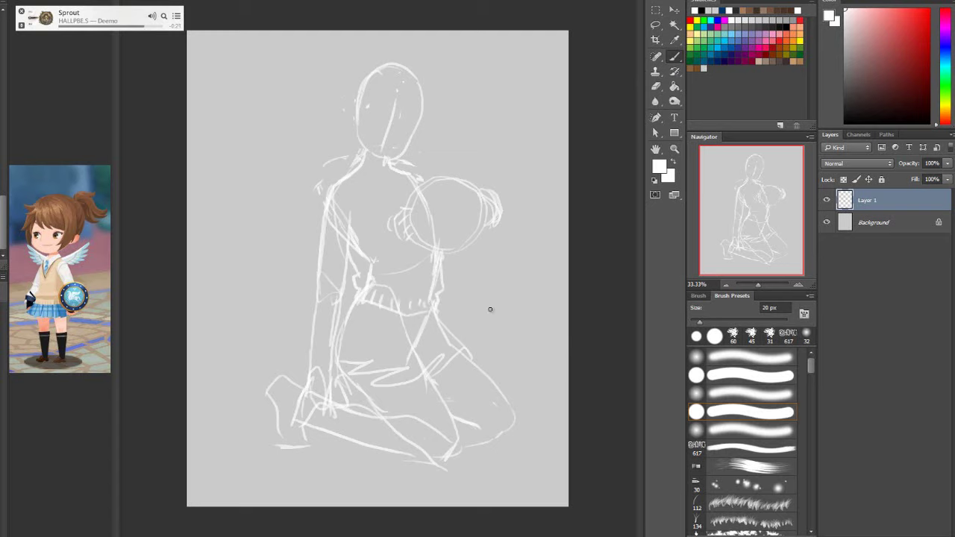
left_click(655, 86)
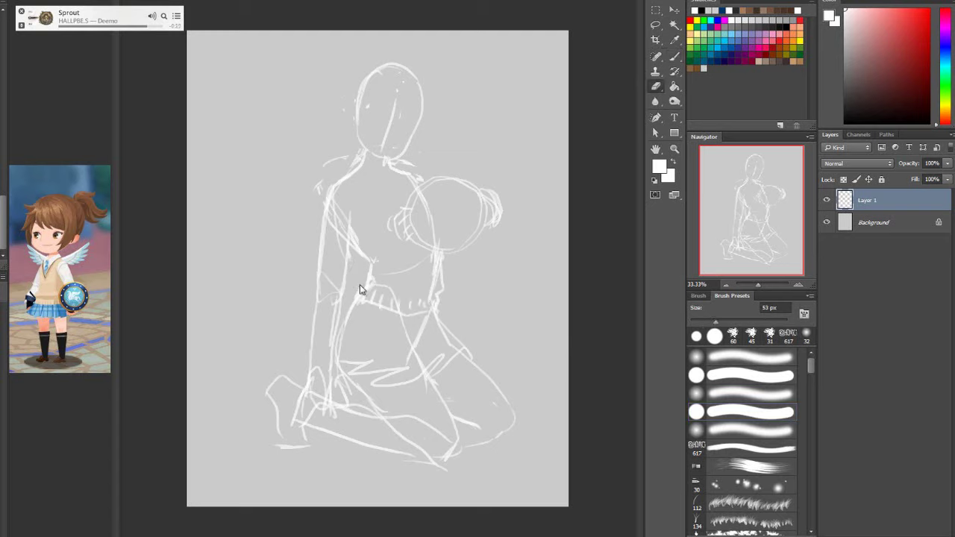
key("b")
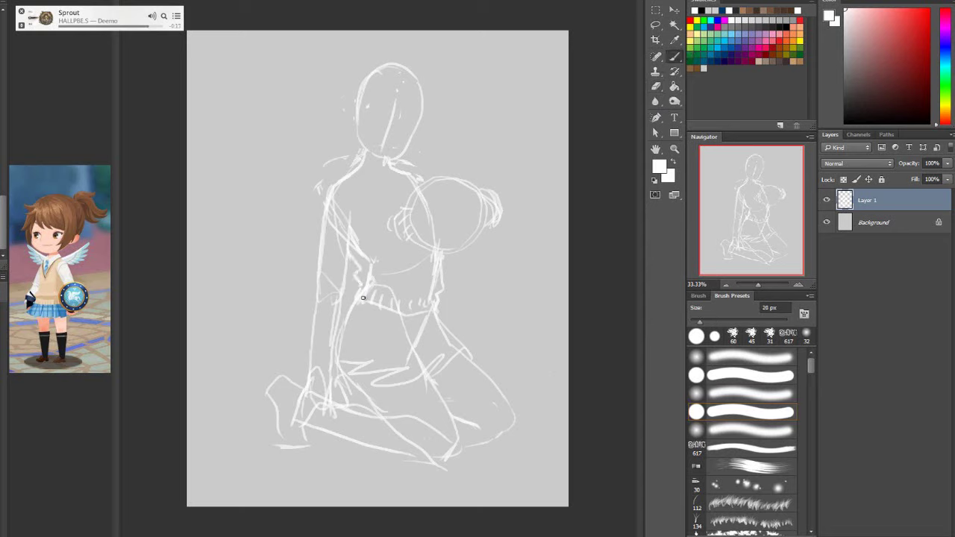
Close the vest's hem band with an upper line and sketch curved lines across both thighs near the knees
left_click_drag(363, 284, 432, 301)
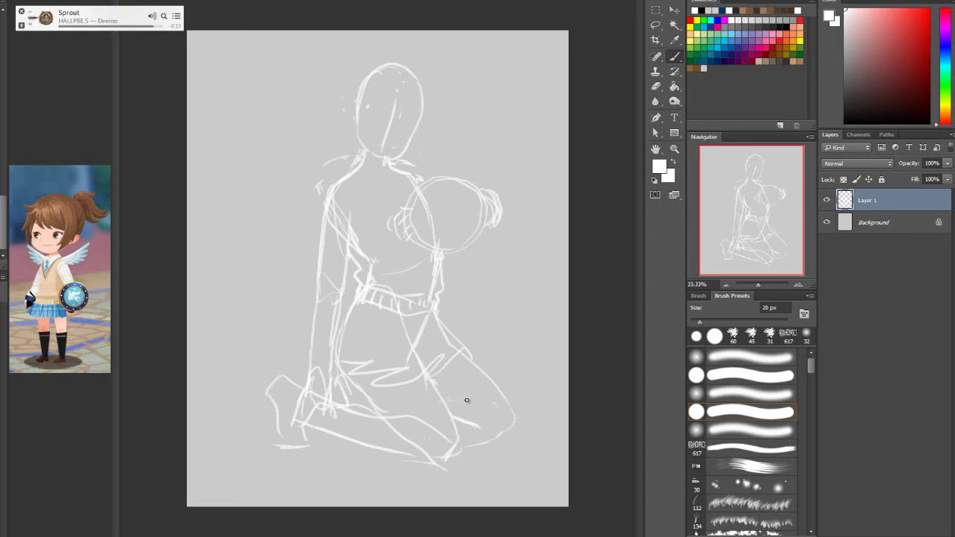
left_click_drag(449, 414, 400, 406)
mouse_move(490, 379)
left_mouse_down()
mouse_move(452, 401)
mouse_move(482, 383)
left_mouse_up()
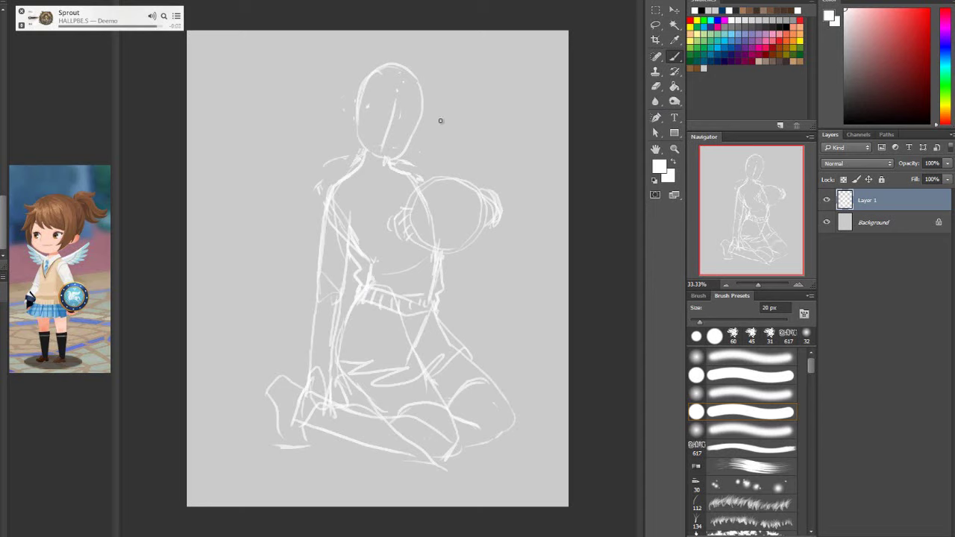
Sketch the ear beside the head and a small feathered wing behind each shoulder
left_click_drag(354, 109, 351, 128)
left_click_drag(418, 122, 415, 142)
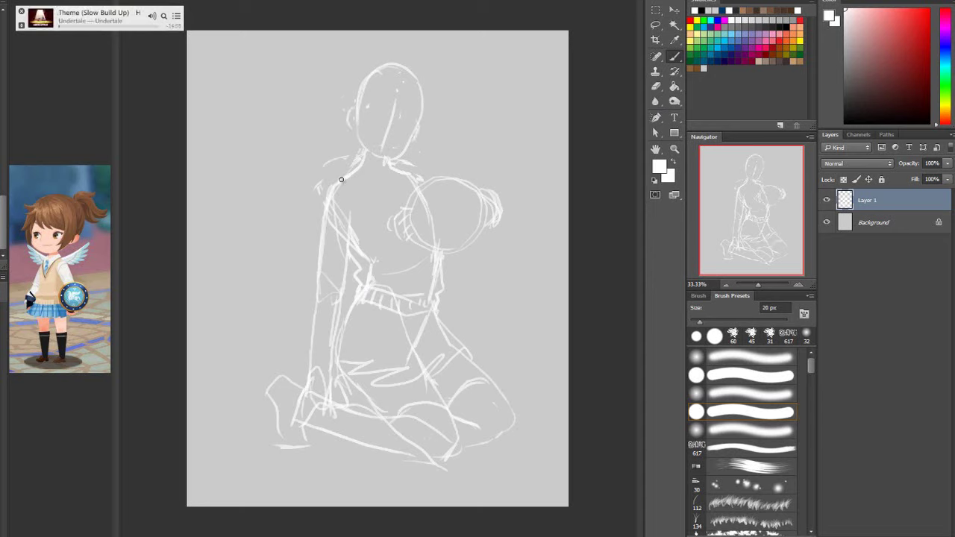
mouse_move(341, 181)
left_mouse_down()
mouse_move(294, 173)
mouse_move(269, 146)
mouse_move(313, 198)
left_mouse_up()
left_click_drag(286, 212, 321, 217)
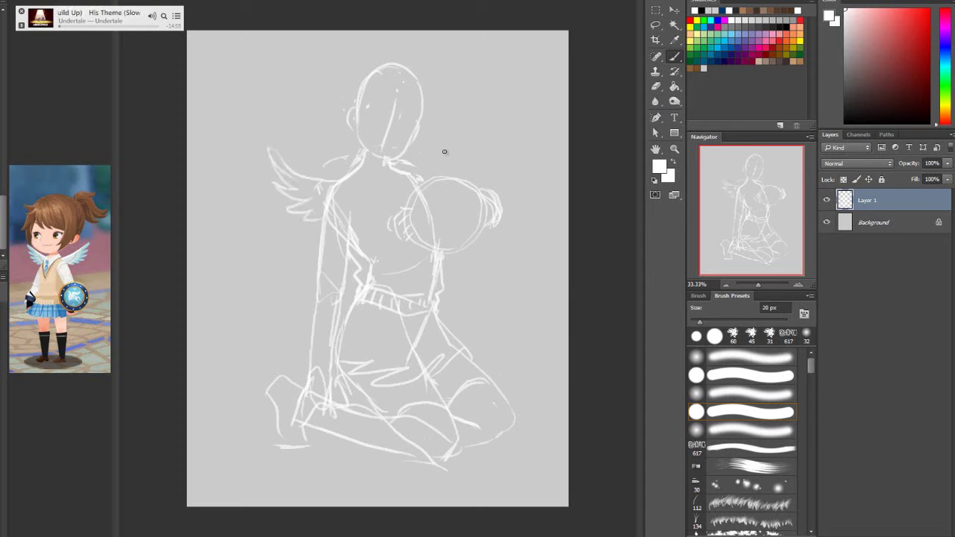
left_click_drag(449, 134, 433, 164)
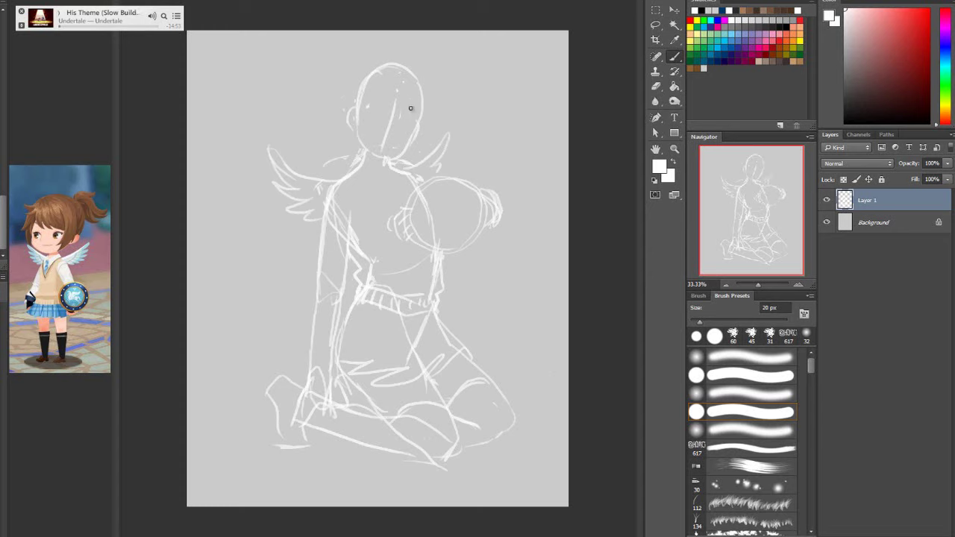
Sketch the parted fringe over the forehead and a pointed shirt collar around the neck
mouse_move(388, 87)
left_mouse_down()
mouse_move(389, 106)
mouse_move(417, 114)
left_mouse_up()
left_click_drag(368, 94, 359, 124)
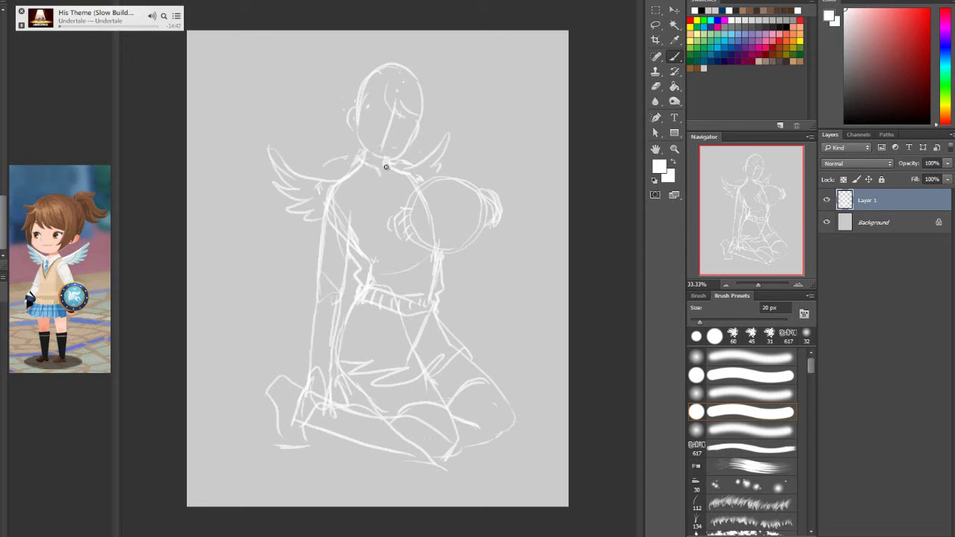
left_click_drag(352, 175, 372, 185)
mouse_move(387, 168)
left_mouse_down()
mouse_move(398, 178)
mouse_move(396, 197)
left_mouse_up()
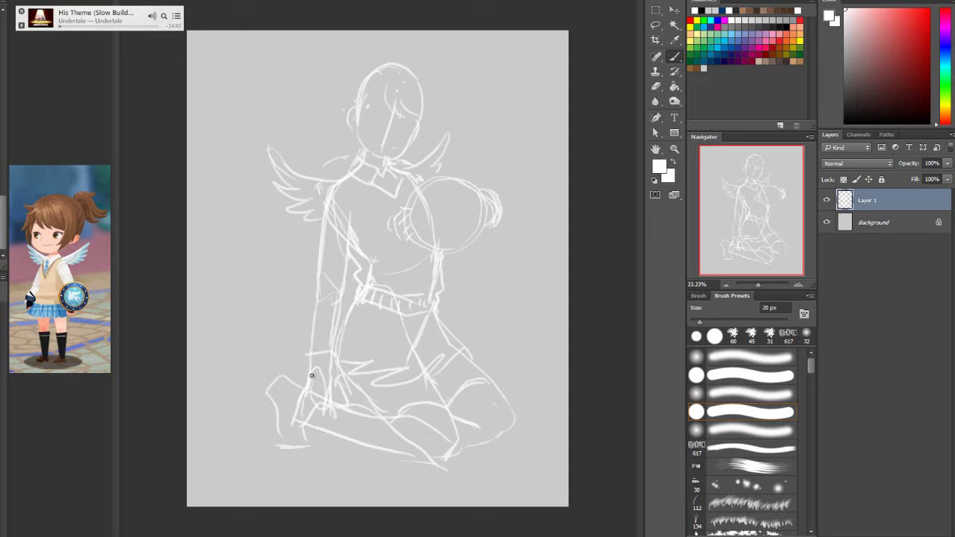
Draw a sleeve cuff around the wrist of the supporting arm
left_click_drag(303, 353, 305, 368)
left_click_drag(326, 358, 335, 371)
left_click_drag(303, 370, 318, 369)
Lasso the rear lower leg and foot and skew them upward and inward toward the supporting hand
left_click(656, 25)
mouse_move(417, 464)
left_mouse_down()
mouse_move(363, 404)
mouse_move(349, 402)
mouse_move(339, 417)
mouse_move(302, 418)
mouse_move(299, 378)
mouse_move(244, 412)
mouse_move(417, 496)
mouse_move(456, 500)
left_mouse_up()
key("ctrl+t")
right_click(358, 474)
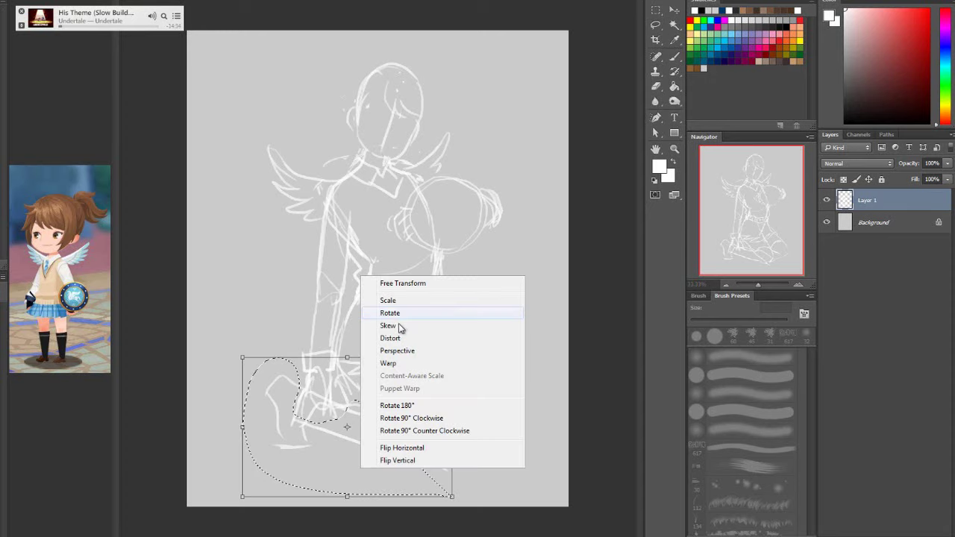
left_click(377, 327)
left_click_drag(241, 356, 241, 338)
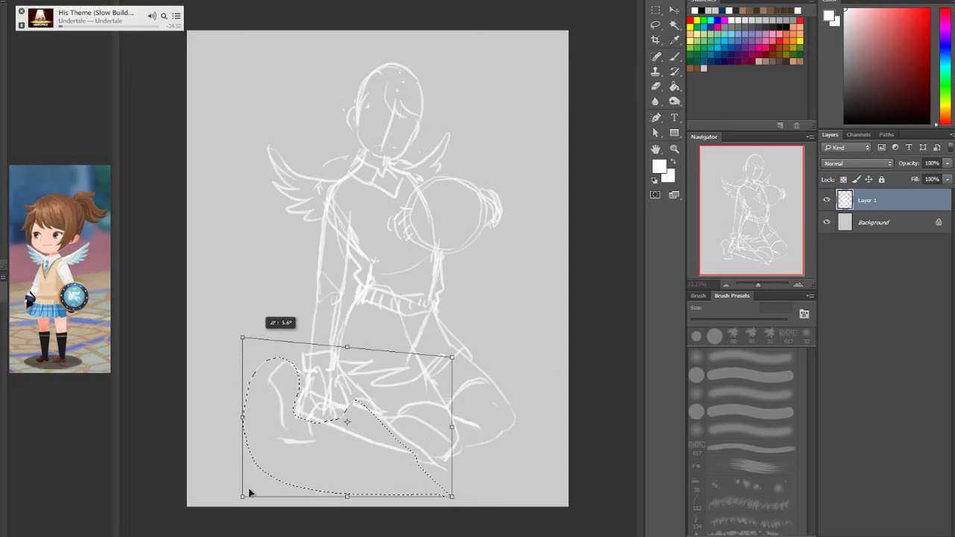
left_click_drag(242, 493, 242, 475)
left_click_drag(243, 338, 277, 341)
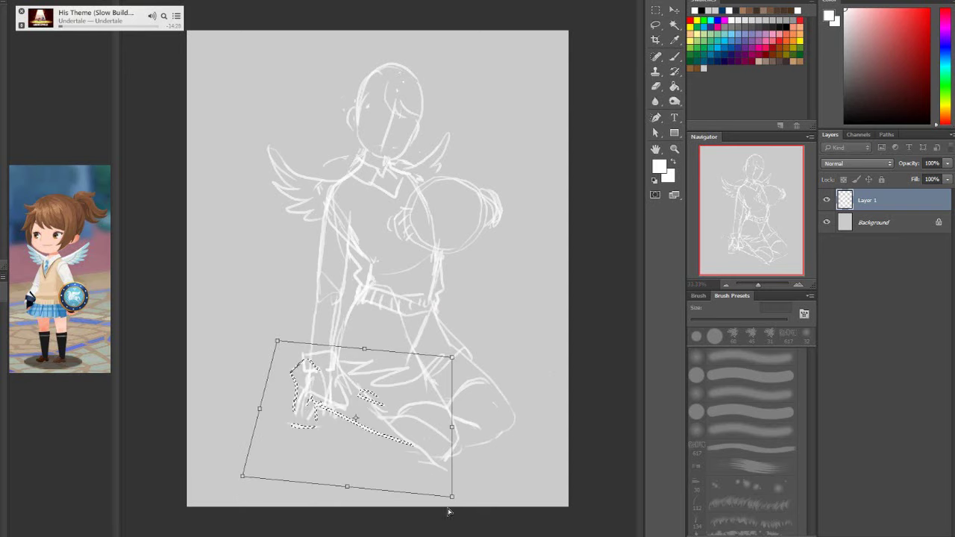
left_click_drag(447, 499, 451, 515)
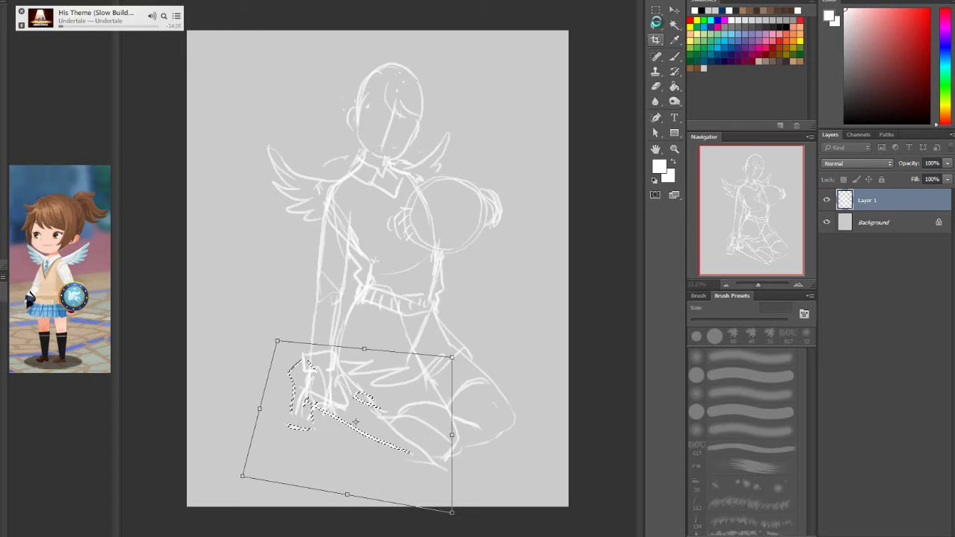
key("l")
left_click(385, 184)
key("ctrl+d")
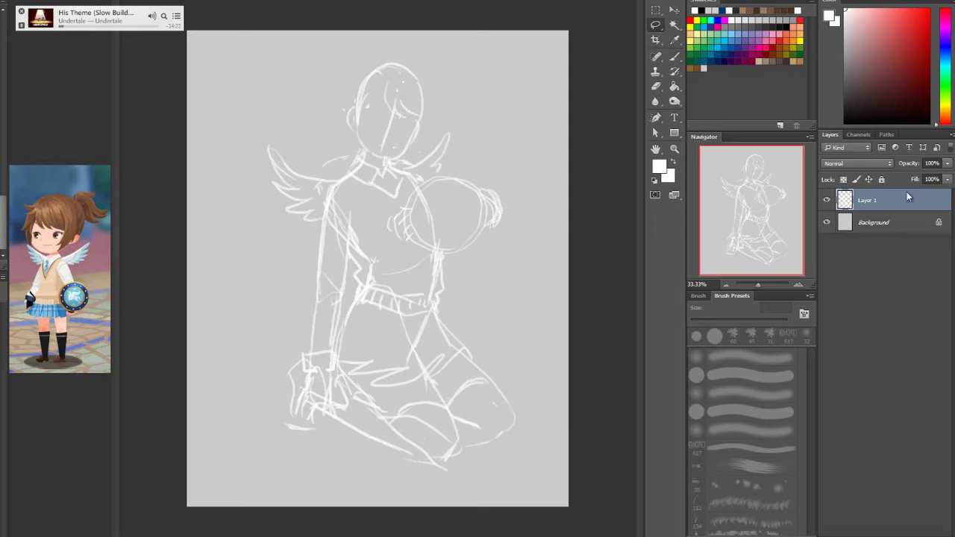
Lower the sketch layer's opacity to 51%, and enlarge the whole figure with its lower right corner skewed upward
left_click(948, 164)
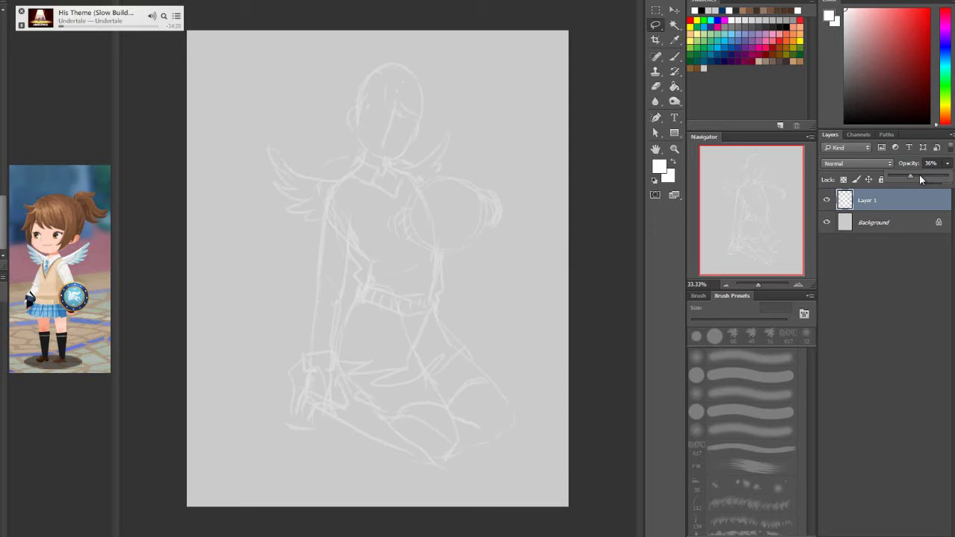
key("ctrl+t")
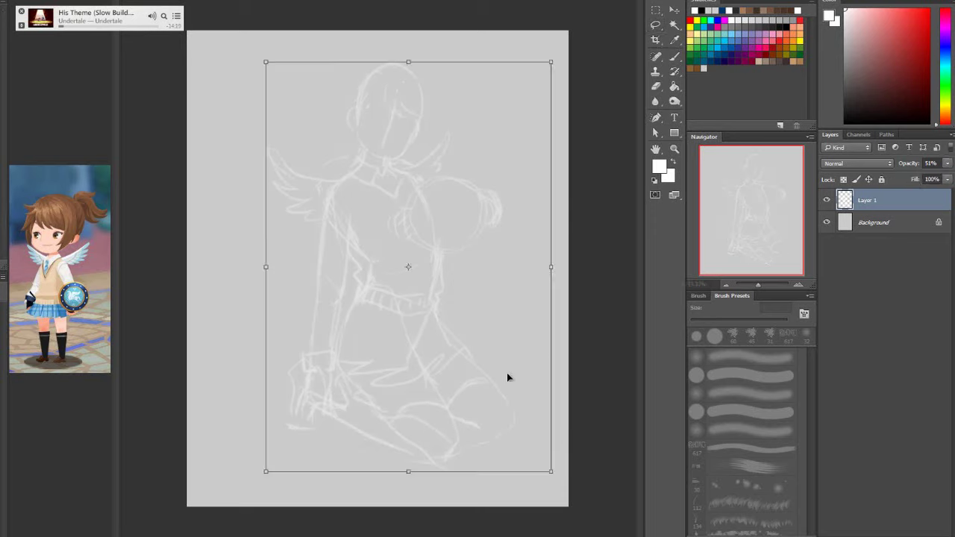
left_click_drag(549, 473, 570, 500)
left_click_drag(527, 422, 500, 406)
right_click(506, 328)
left_click(537, 373)
left_click_drag(544, 488, 543, 467)
right_click(494, 325)
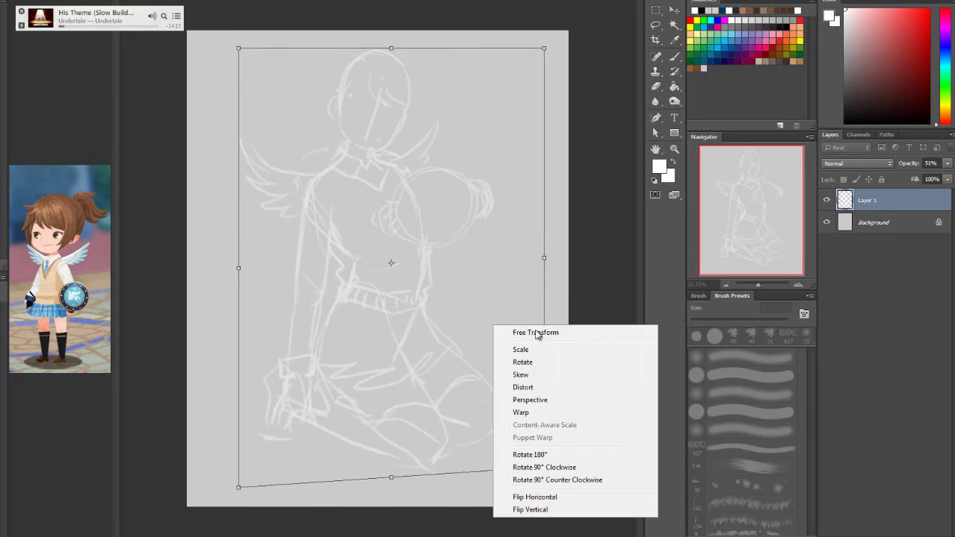
left_click(522, 333)
left_click_drag(545, 259, 538, 258)
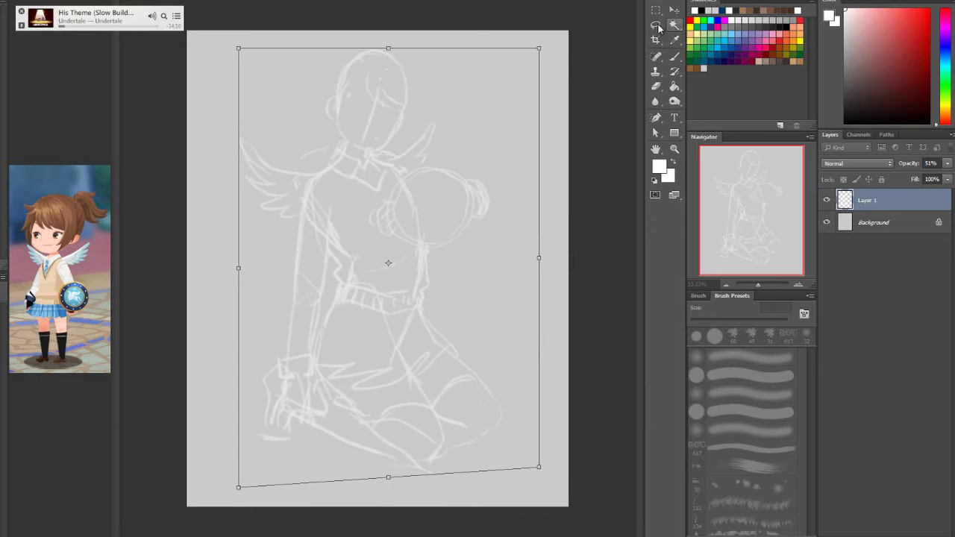
left_click(656, 25)
left_click(386, 188)
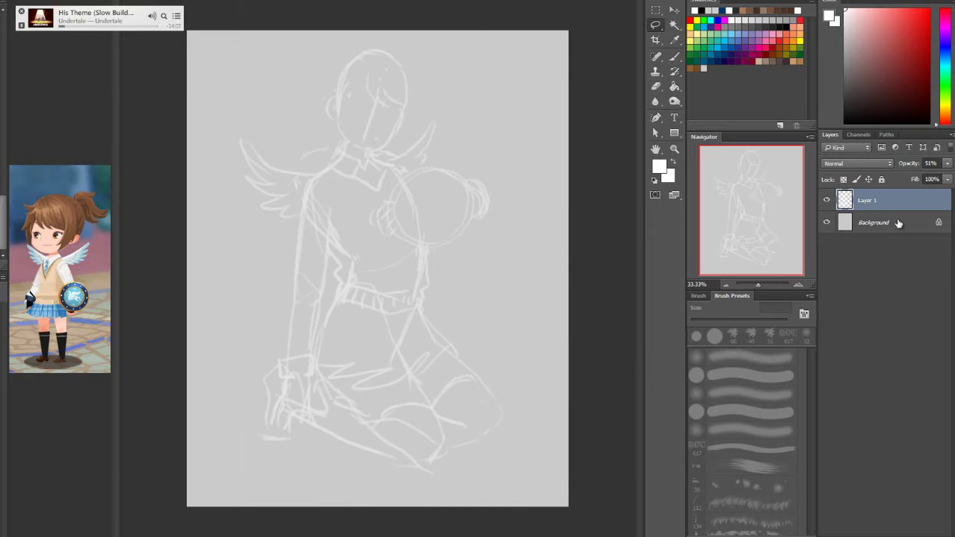
Add a new red-labelled layer above the sketch and group it with the sketch layer
key("ctrl+shift+alt+n")
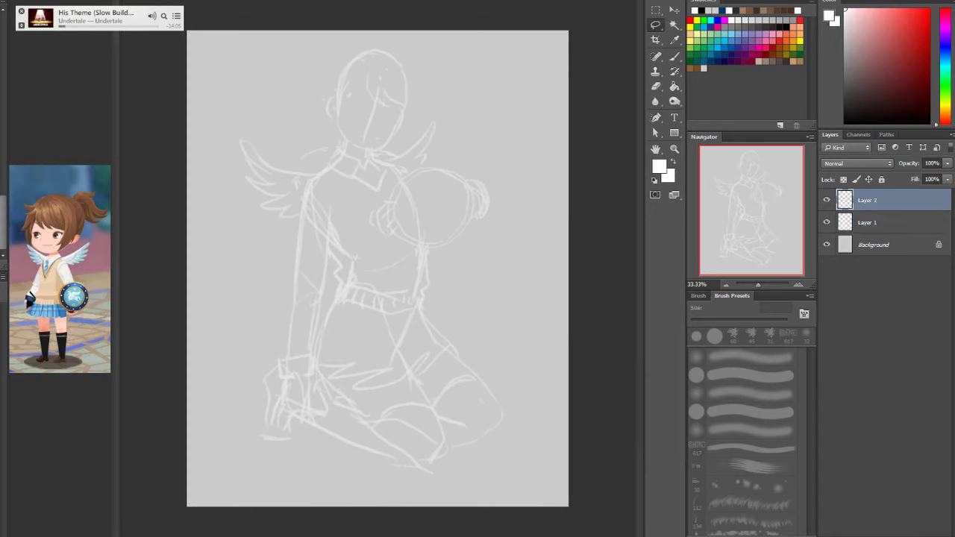
left_click(888, 229, "shift")
key("ctrl+g")
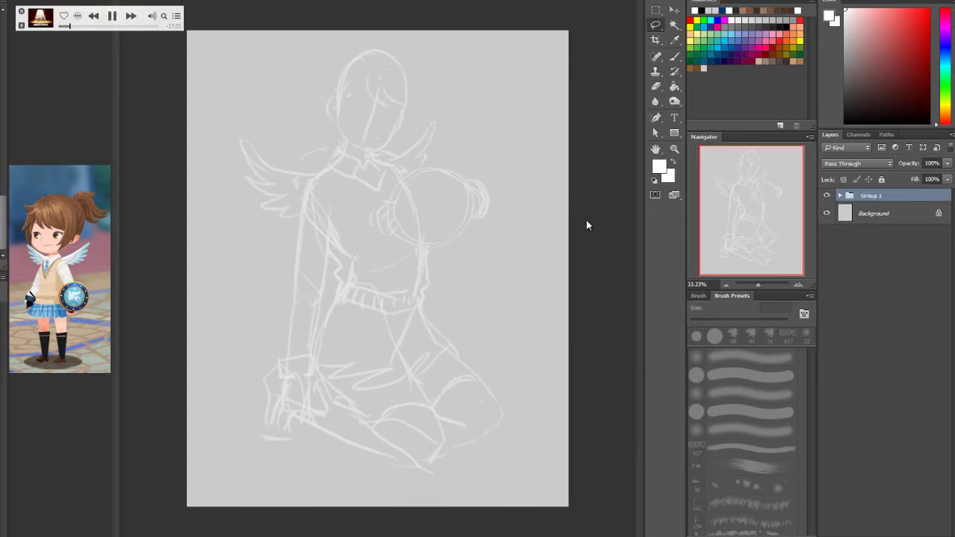
left_click(839, 195)
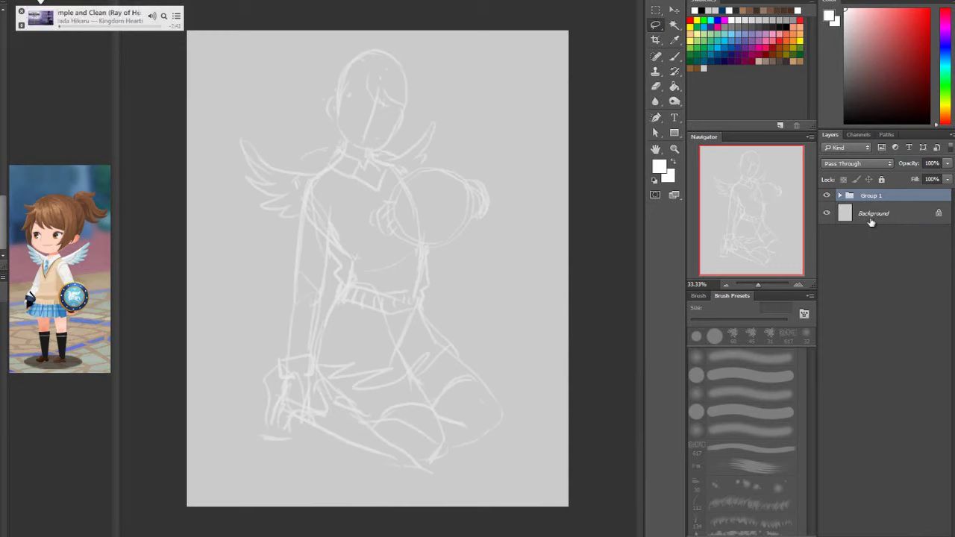
Lasso the shield with its hand on the sketch layer and rotate it clockwise about the far shoulder
left_click(873, 237)
mouse_move(452, 164)
left_mouse_down()
mouse_move(419, 167)
mouse_move(358, 222)
mouse_move(429, 249)
mouse_move(498, 226)
mouse_move(492, 173)
left_mouse_up()
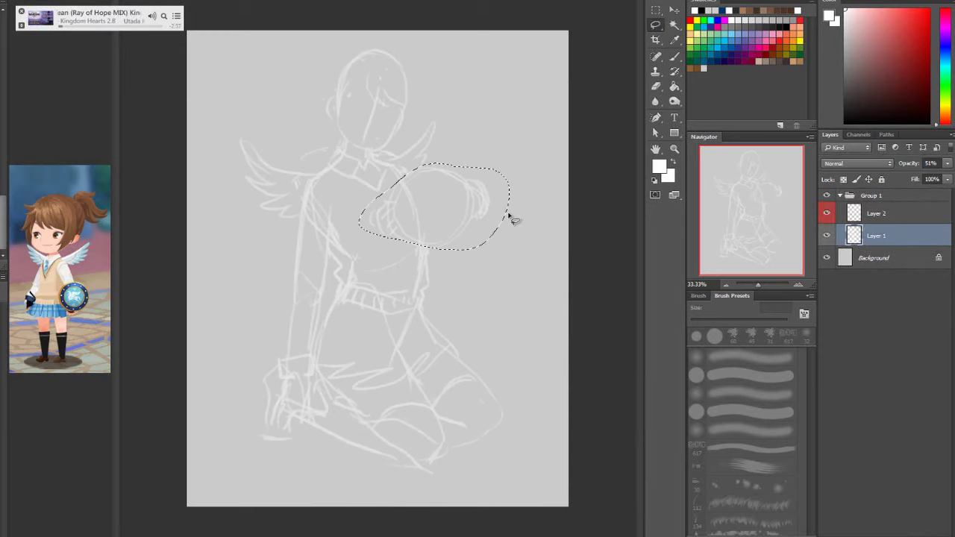
key("ctrl+t")
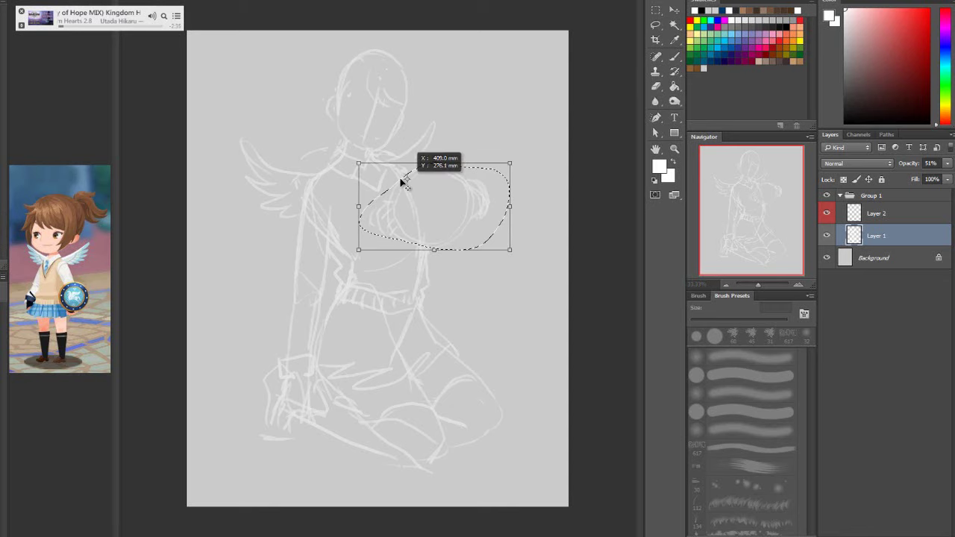
left_click_drag(554, 244, 520, 322)
left_click_drag(467, 234, 473, 230)
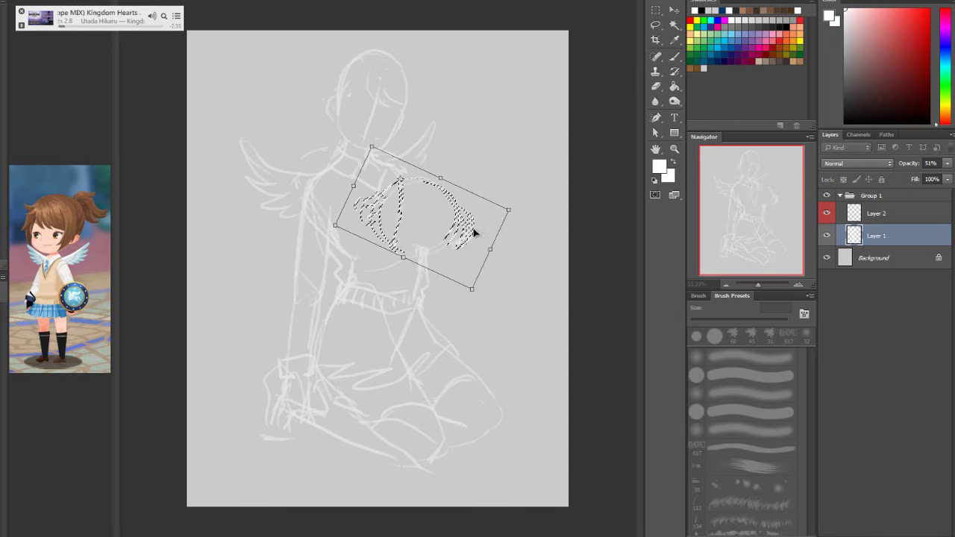
mouse_move(515, 259)
left_mouse_down()
mouse_move(505, 301)
mouse_move(500, 272)
left_mouse_up()
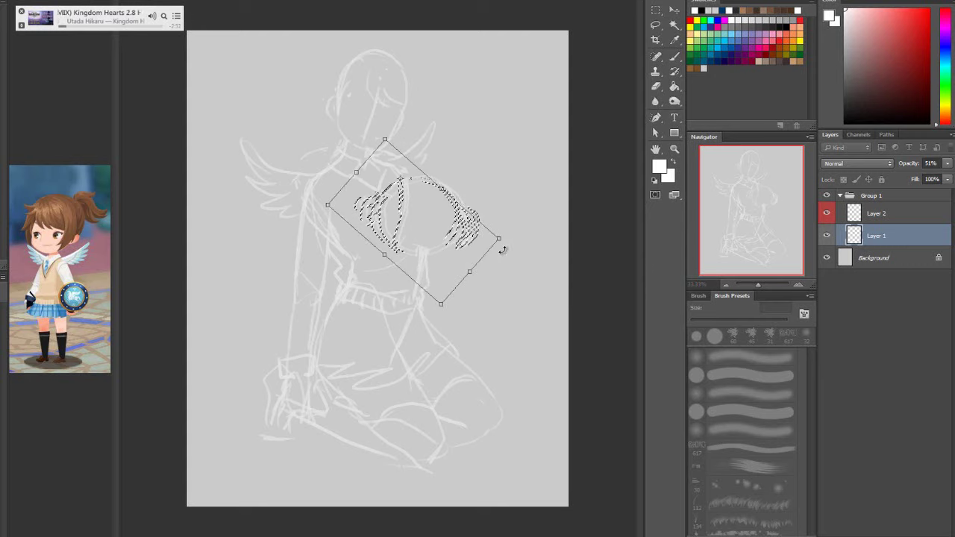
left_click(656, 25)
left_click(382, 186)
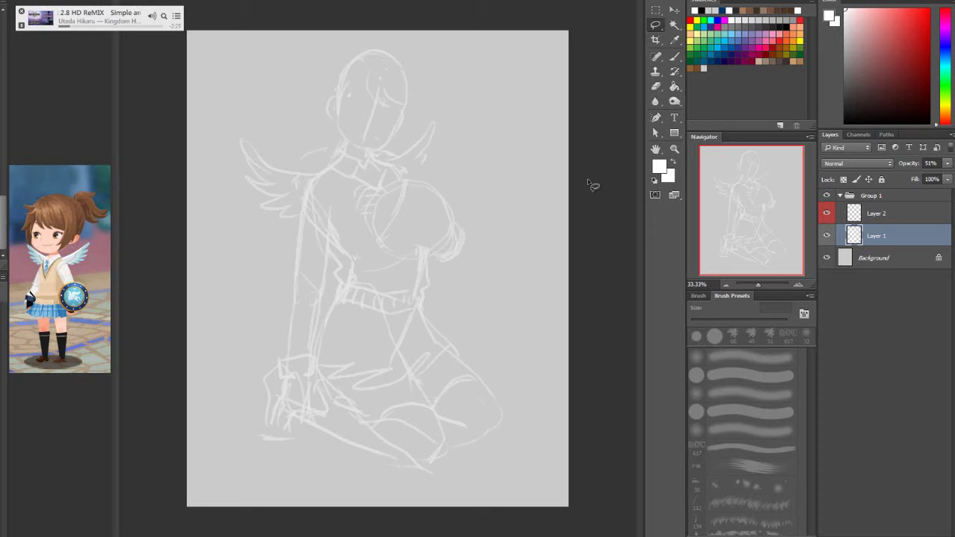
Flip the whole sketch group horizontally and apply the transformation
left_click(872, 197)
key("ctrl+t")
right_click(420, 252)
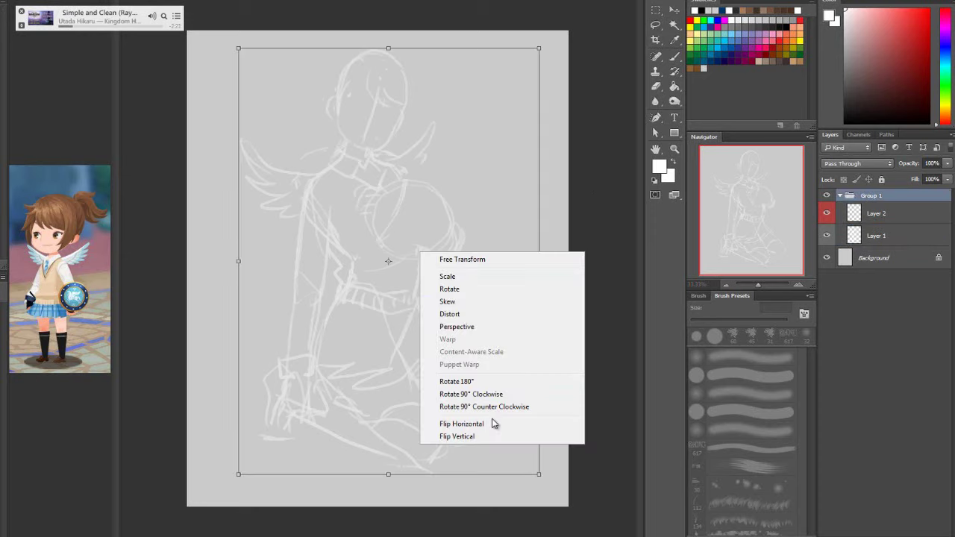
left_click(493, 422)
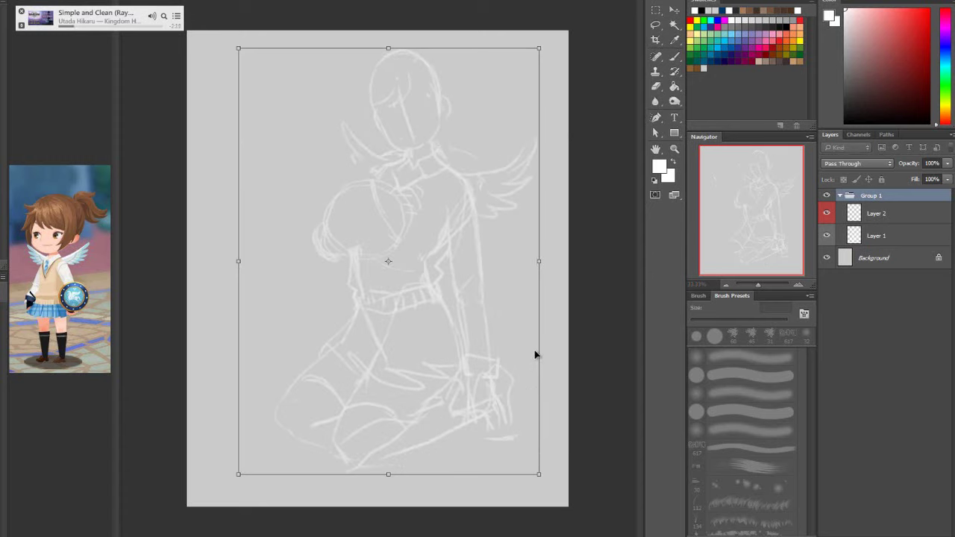
left_click(656, 25)
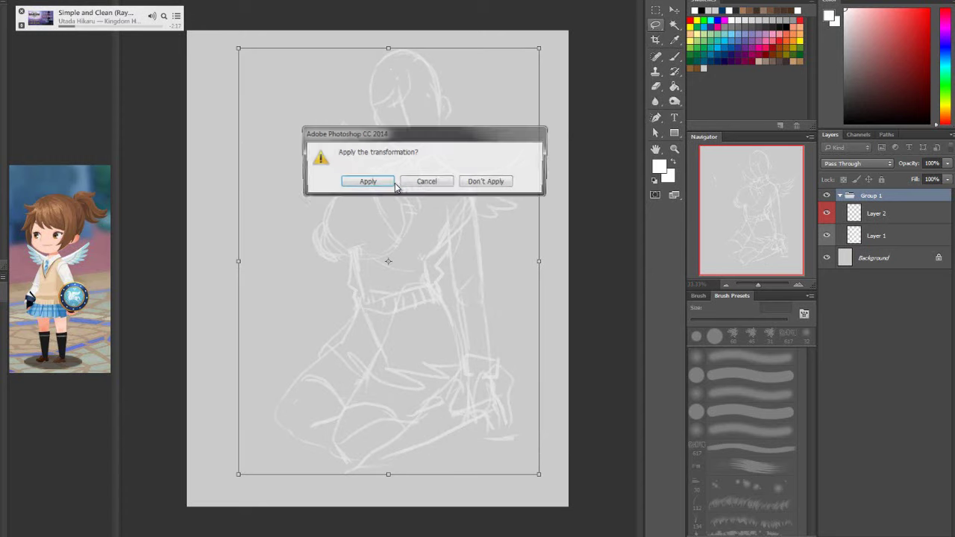
left_click(373, 182)
Select the head on the sketch layer and shift it slightly to the left over the neck
left_click(882, 245)
mouse_move(453, 167)
left_mouse_down()
mouse_move(422, 182)
mouse_move(401, 162)
mouse_move(344, 40)
mouse_move(546, 164)
mouse_move(537, 166)
left_mouse_up()
key("v")
mouse_move(465, 142)
left_mouse_down()
mouse_move(455, 135)
mouse_move(461, 143)
left_mouse_up()
key("ctrl+d")
key("l")
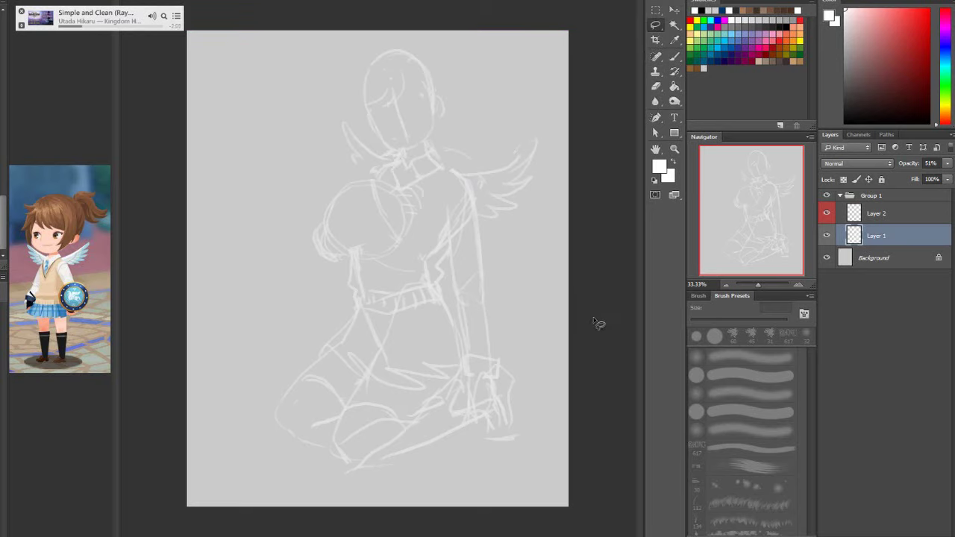
Skew the head so its upper right side sits slightly lower, and make the empty Layer 2 active
mouse_move(433, 141)
left_mouse_down()
mouse_move(376, 145)
mouse_move(500, 78)
left_mouse_up()
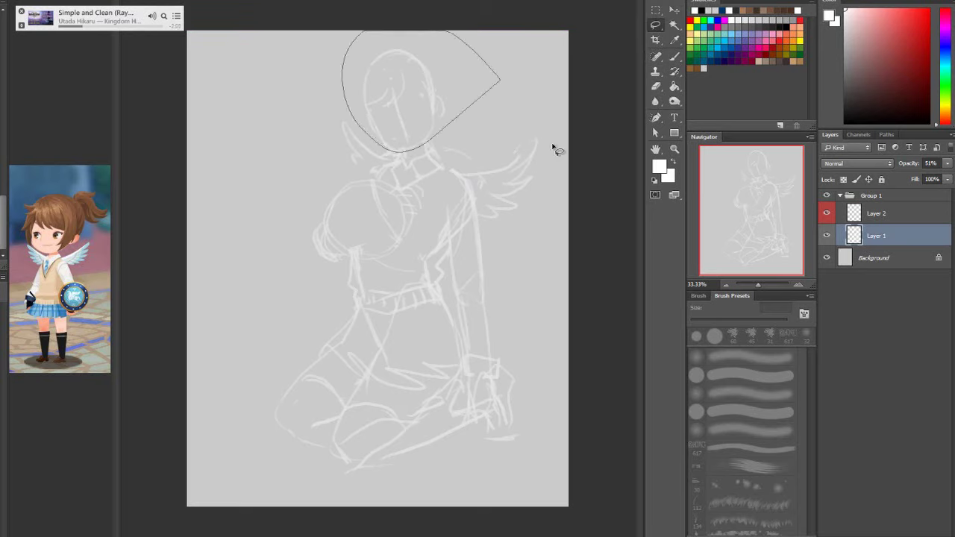
key("ctrl+t")
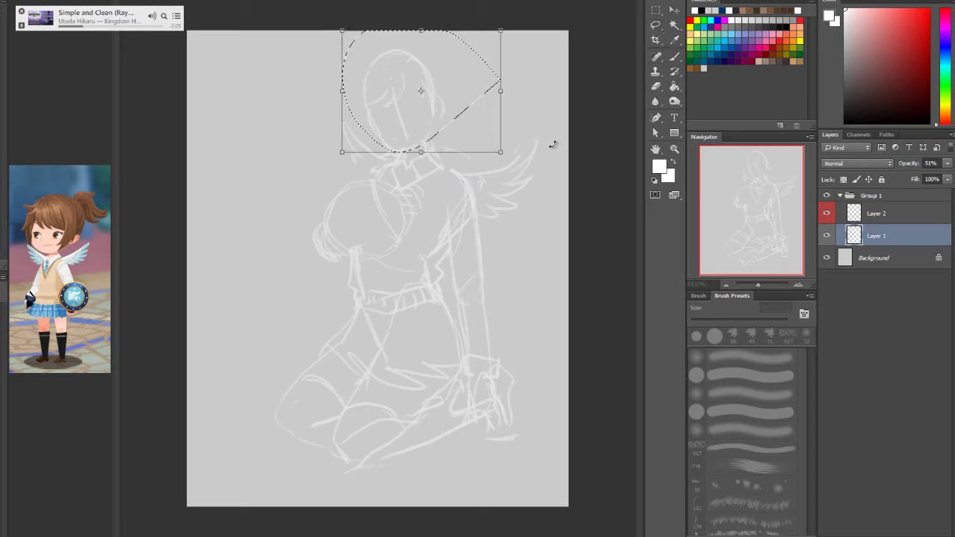
right_click(438, 73)
left_click(485, 112)
right_click(450, 71)
left_click(493, 130)
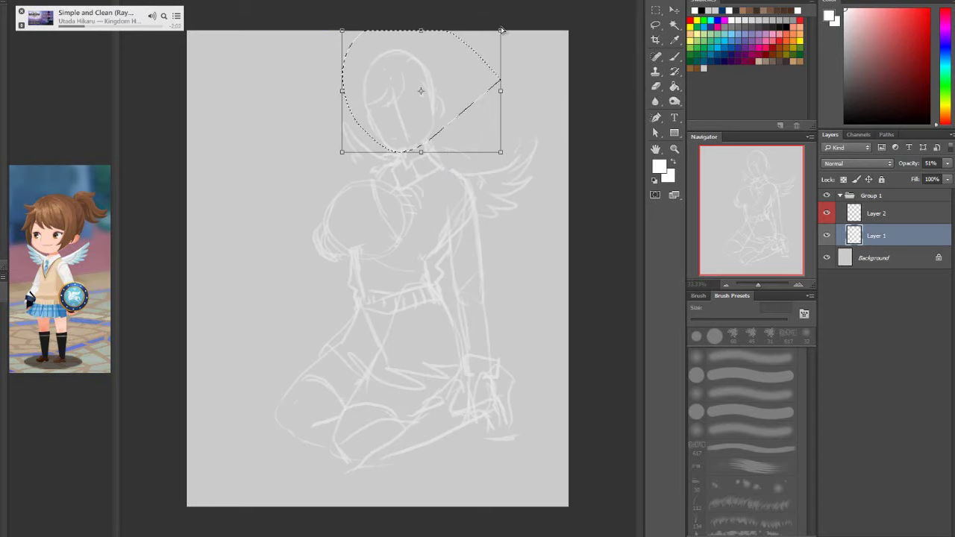
mouse_move(501, 30)
left_mouse_down()
mouse_move(507, 37)
mouse_move(500, 35)
left_mouse_up()
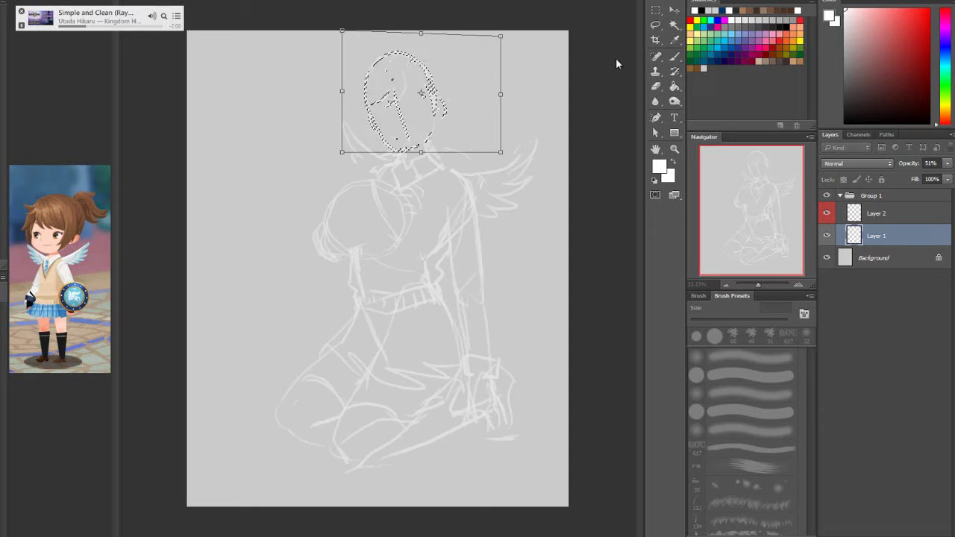
left_click(657, 25)
left_click(391, 179)
left_click(590, 267)
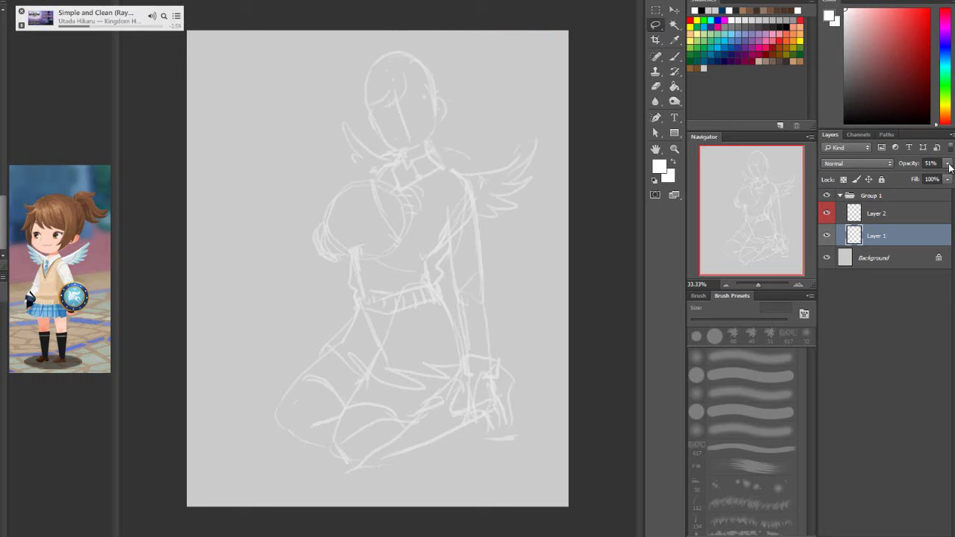
left_click(875, 213)
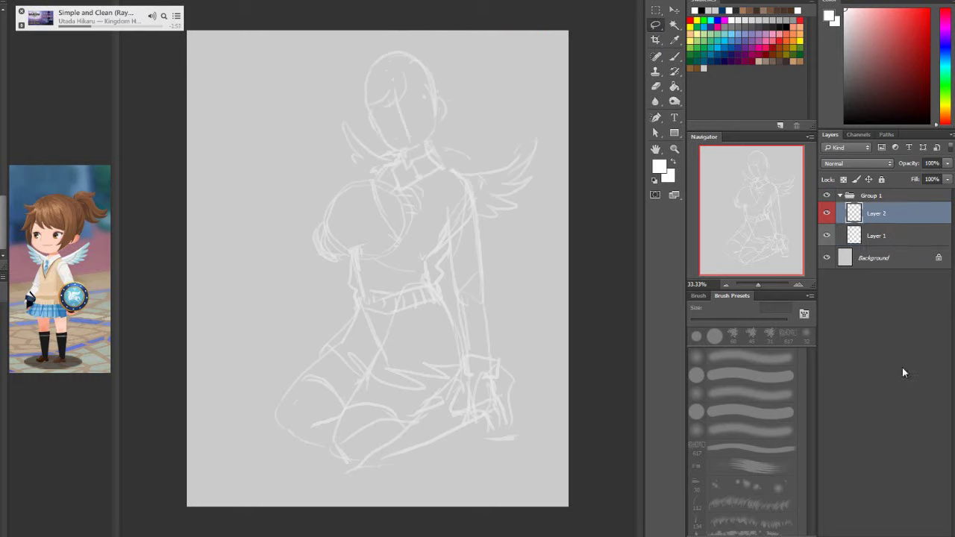
Set the foreground colour to a very dark reddish brown and switch to the Brush tool for drawing over the rough
left_click(870, 103)
left_click(674, 147)
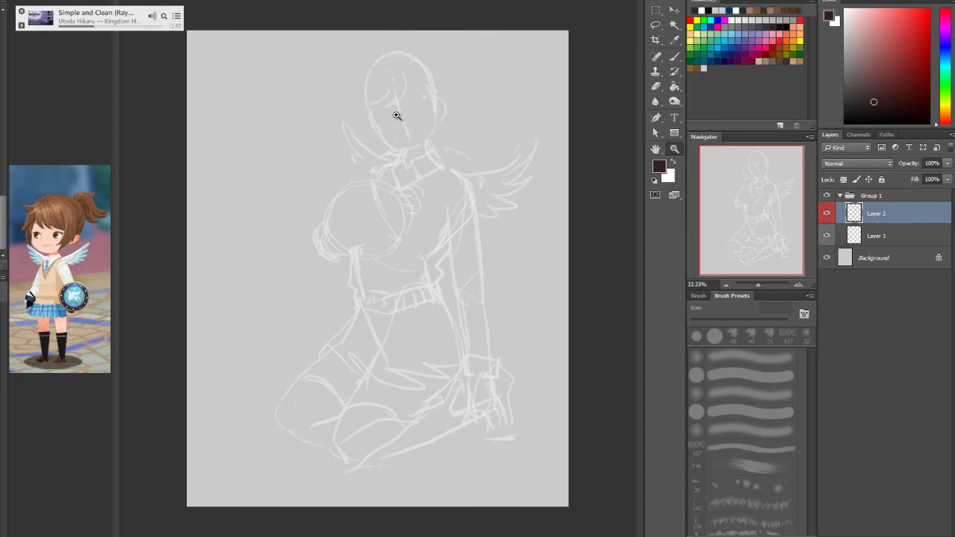
left_click(405, 139)
left_click(675, 58)
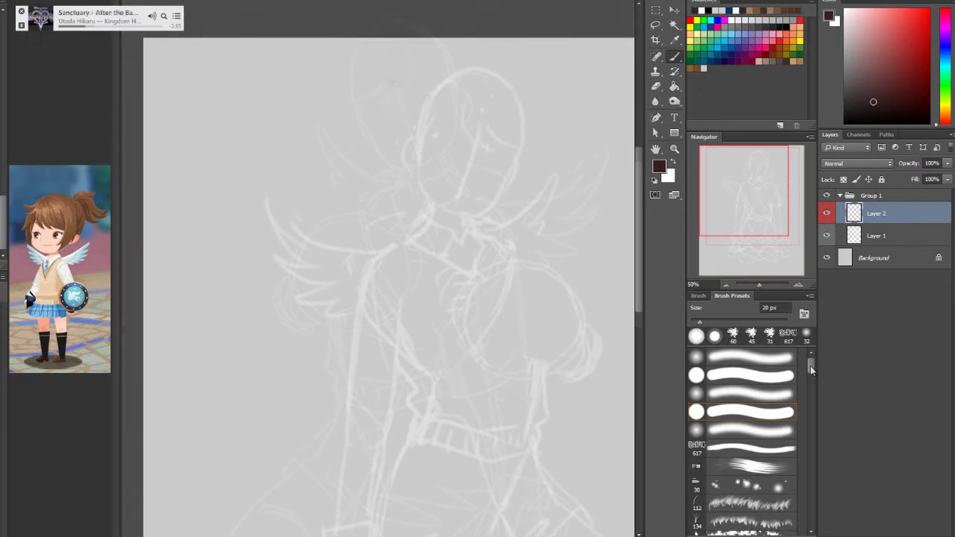
Try the rough-edged 50 px brush preset with a zigzag test stroke across the torso and undo it
left_click_drag(810, 366, 813, 450)
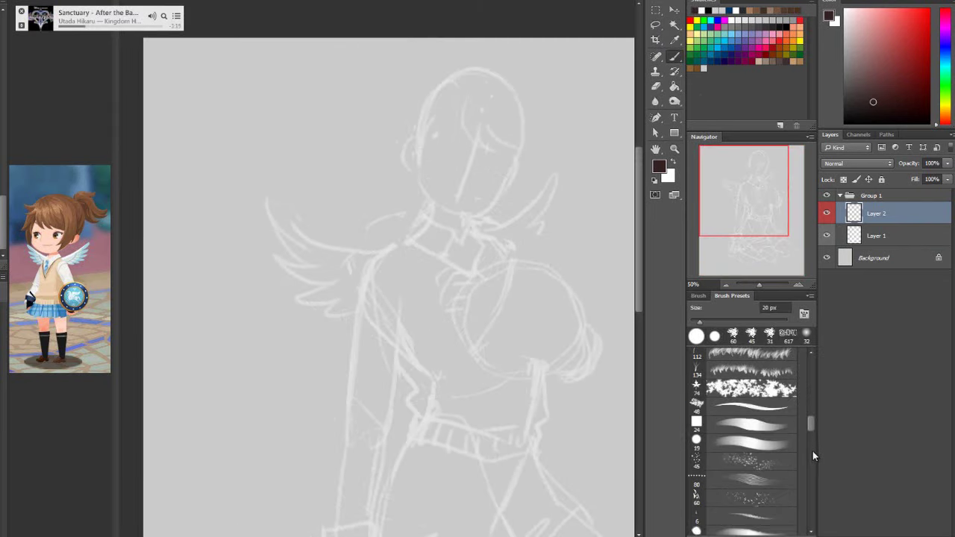
scroll(812, 455, "down", 10)
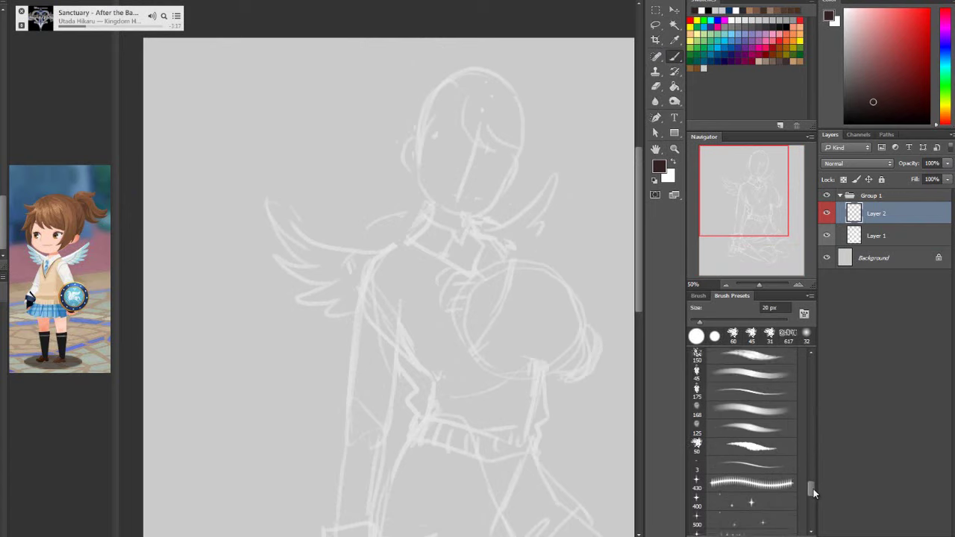
scroll(813, 492, "up", 2)
left_click(752, 409)
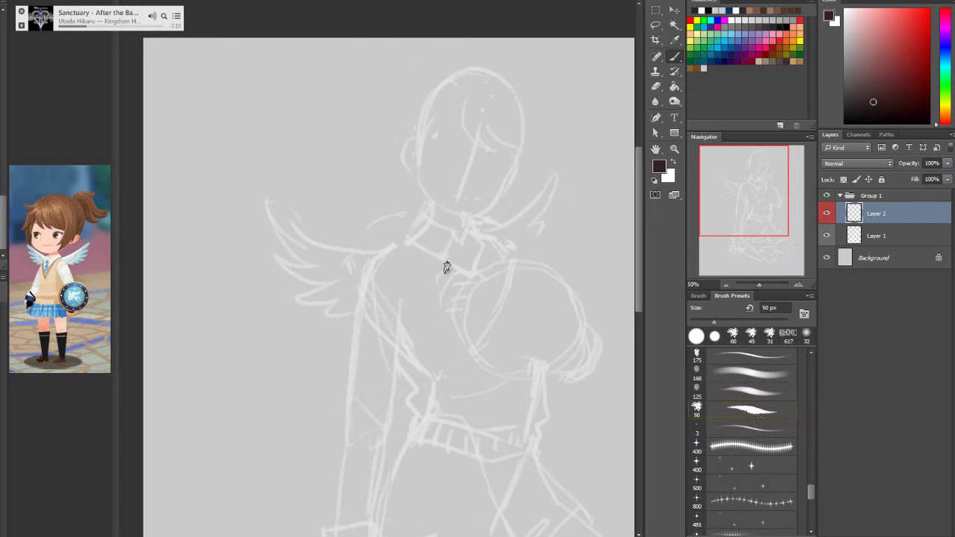
left_click_drag(522, 240, 521, 312)
left_click_drag(528, 418, 530, 466)
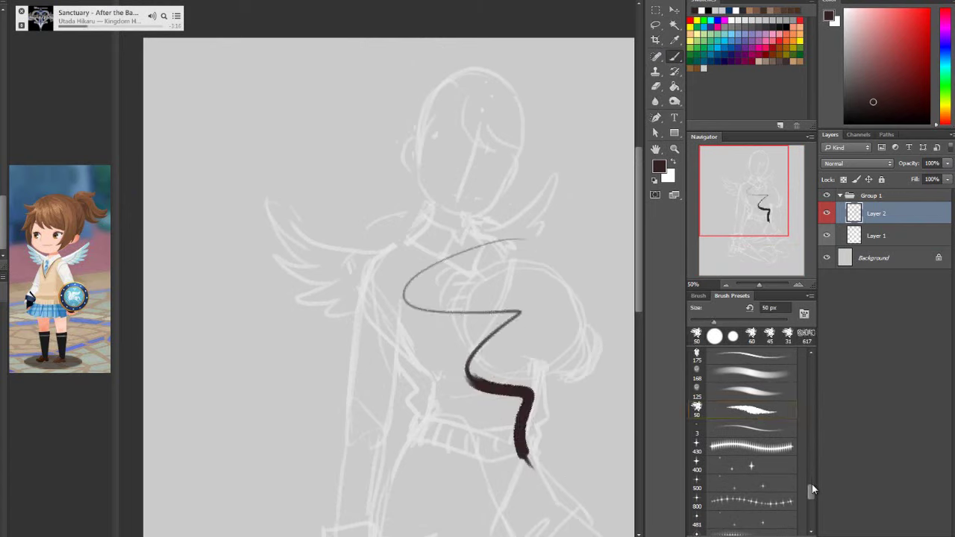
key("ctrl+z")
Choose the thin tapered 3 px brush preset, try and undo test strokes at 3 and 19 px, and set its size to 10 px
left_click(773, 433)
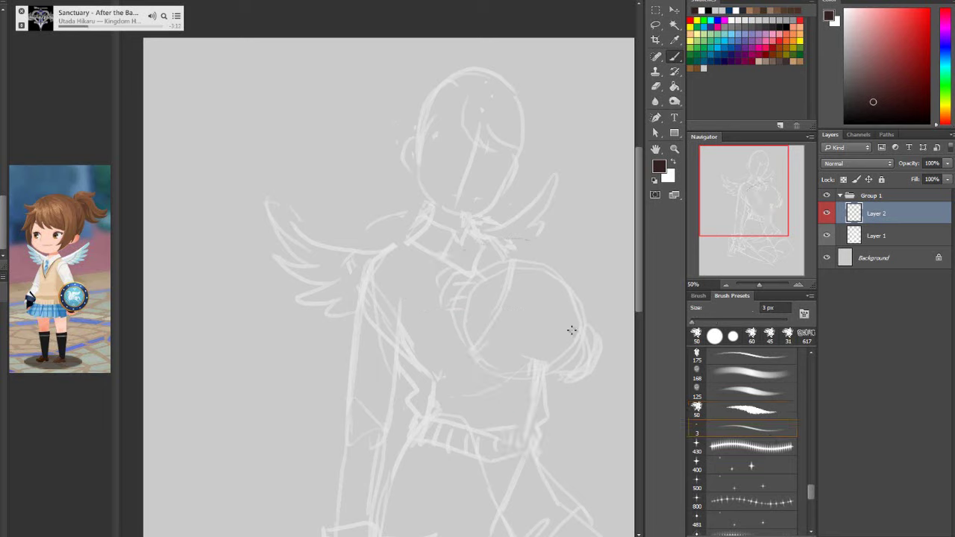
mouse_move(489, 347)
left_mouse_down()
mouse_move(564, 358)
mouse_move(548, 458)
left_mouse_up()
key("ctrl+alt+z")
key("ctrl+alt+z")
left_click_drag(693, 321, 699, 322)
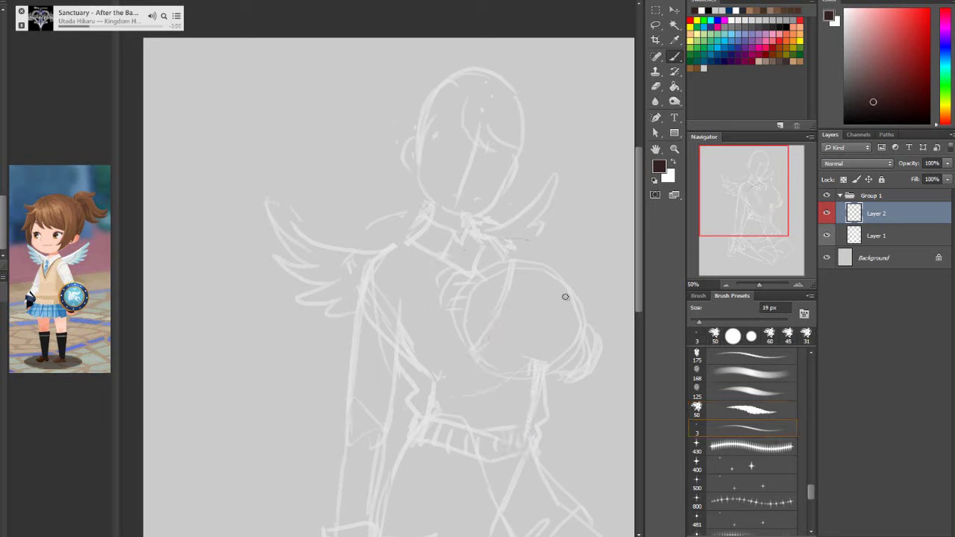
mouse_move(565, 296)
left_mouse_down()
mouse_move(516, 405)
mouse_move(587, 495)
left_mouse_up()
key("ctrl+z")
scroll(811, 502, "down", 3)
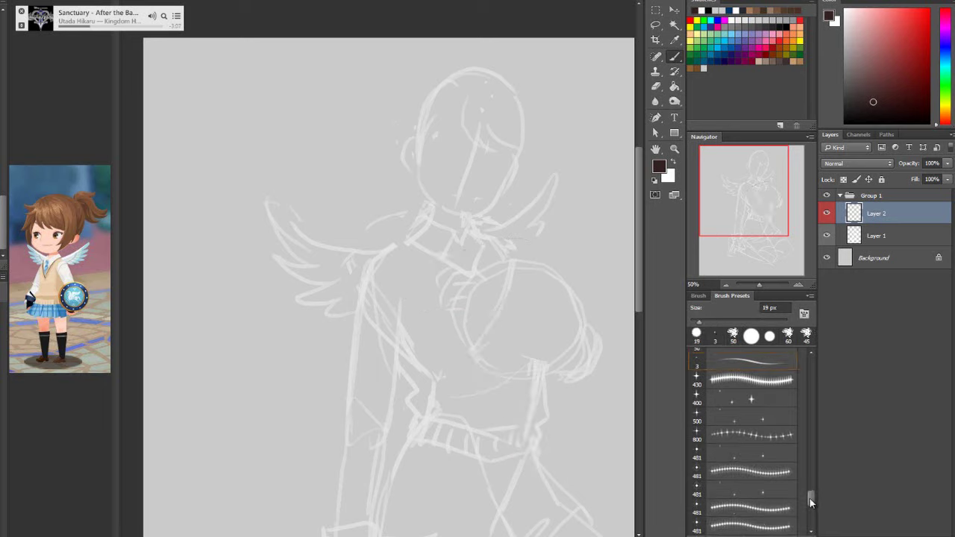
scroll(810, 497, "up", 3)
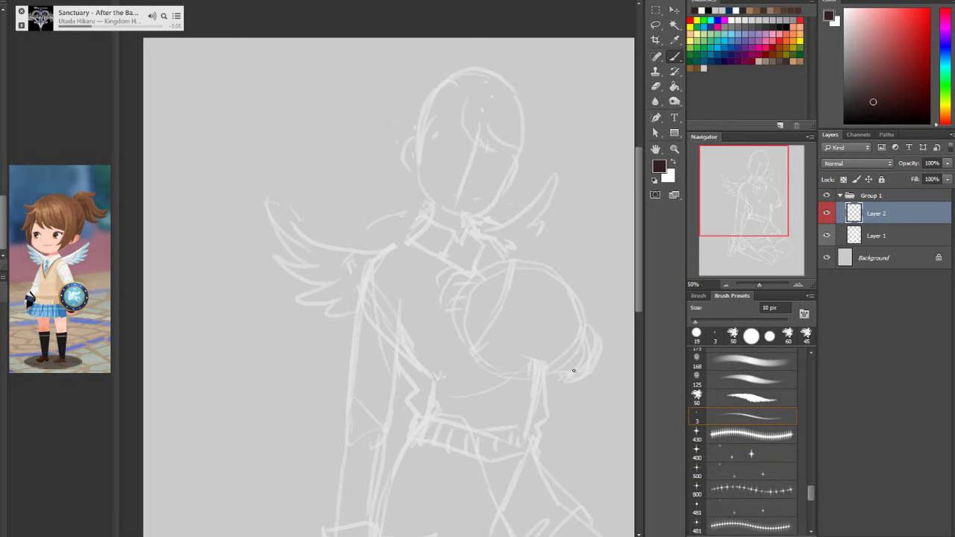
Rotate the whole sketch group counterclockwise, shift it toward the canvas's left side, and apply the transformation
left_click(876, 200)
key("ctrl+t")
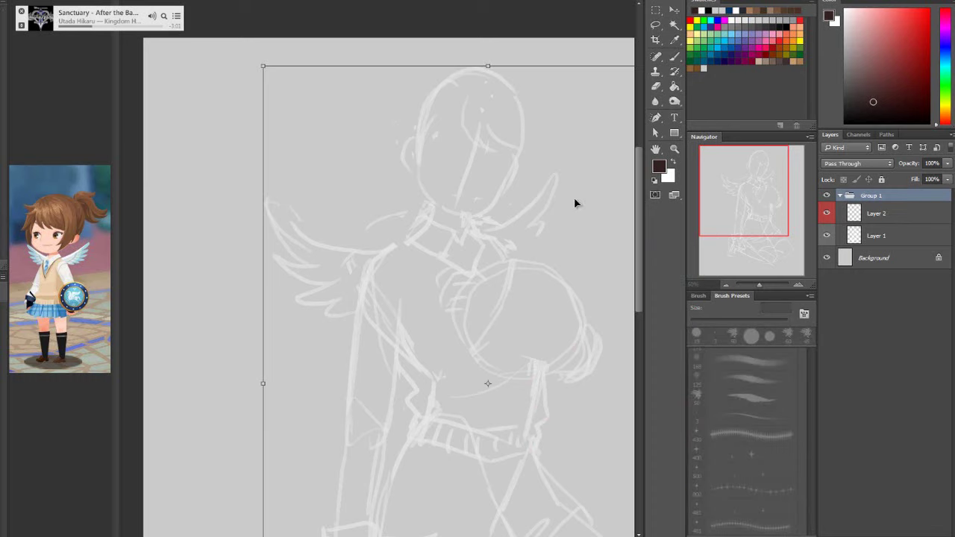
left_click_drag(538, 42, 489, 54)
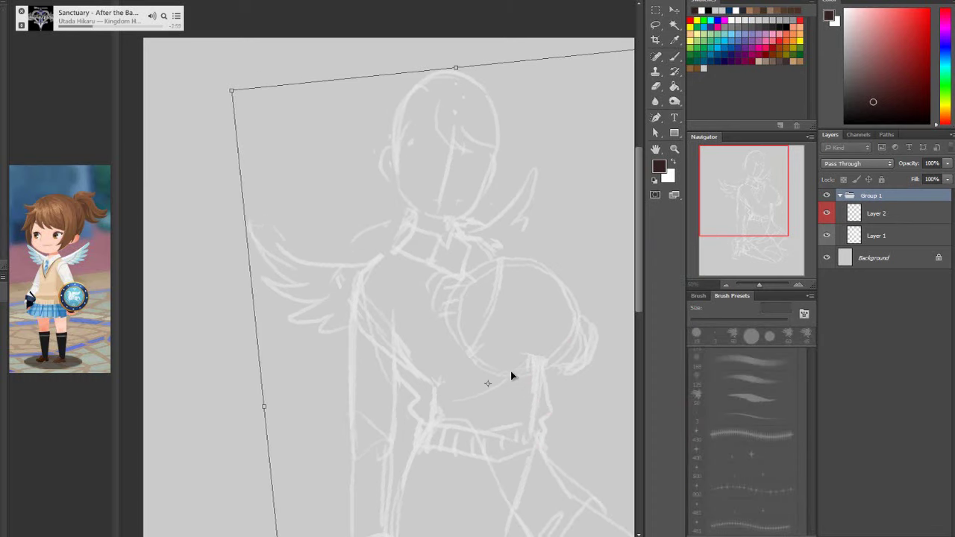
left_click_drag(511, 375, 493, 376)
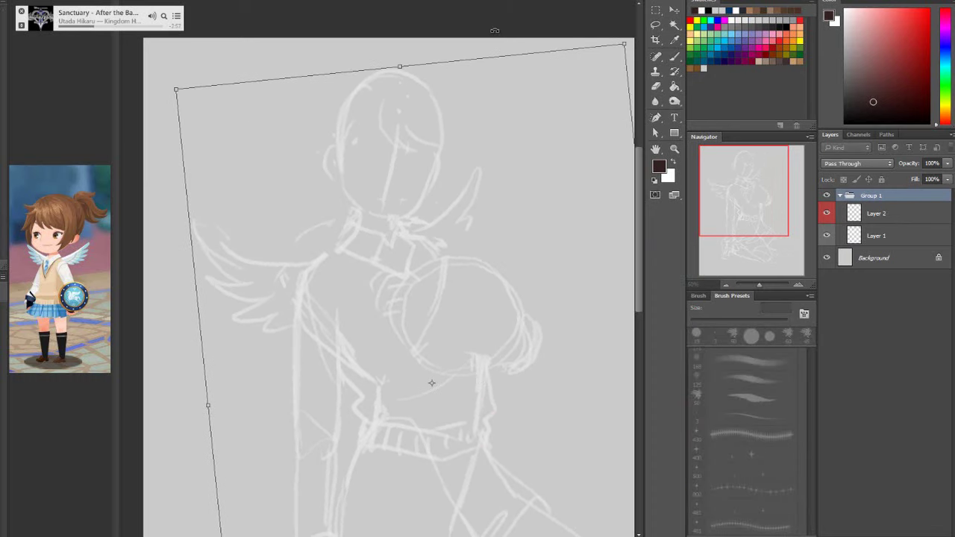
left_click_drag(495, 31, 464, 45)
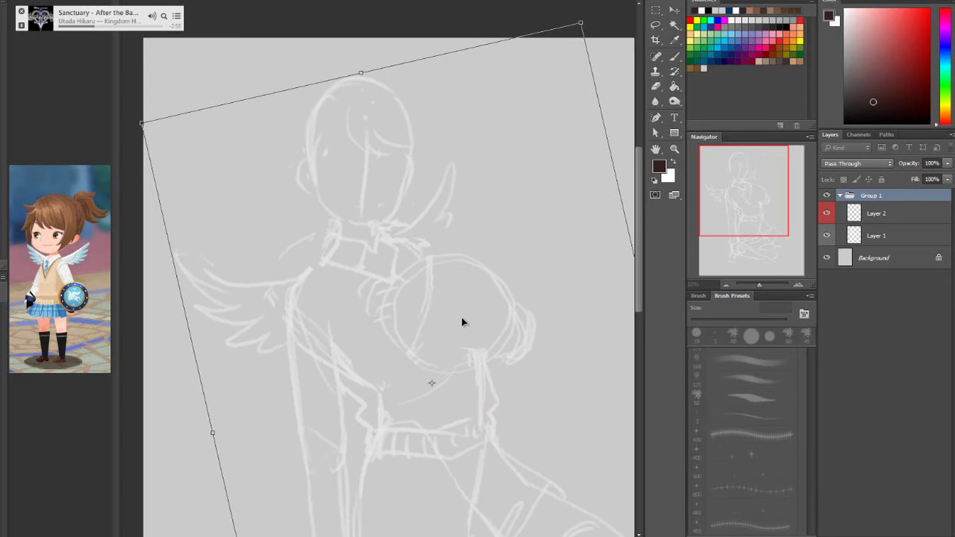
left_click_drag(467, 332, 474, 332)
left_click(655, 25)
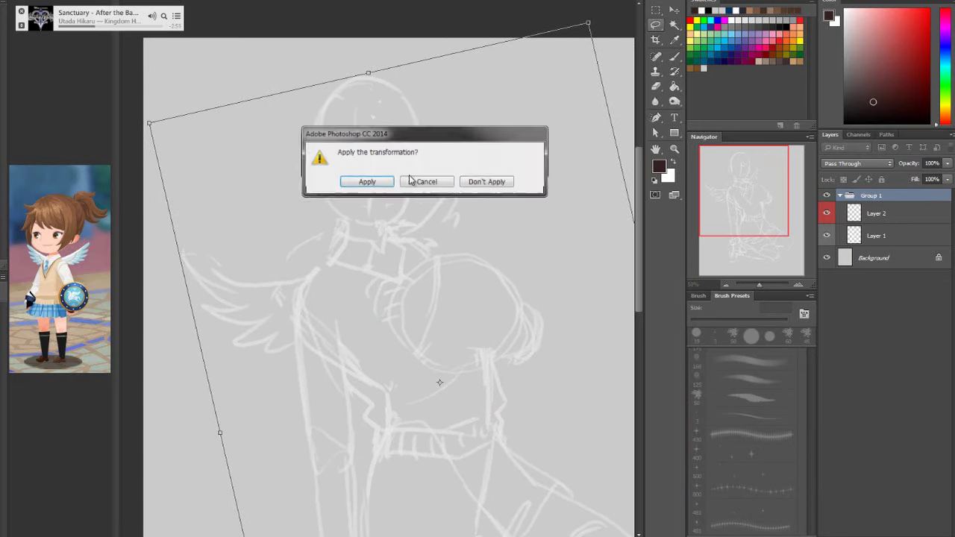
left_click(386, 178)
Draw the top of the head and both upper eyelids over the rough on Layer 2 with the 16 px brush
left_click(874, 216)
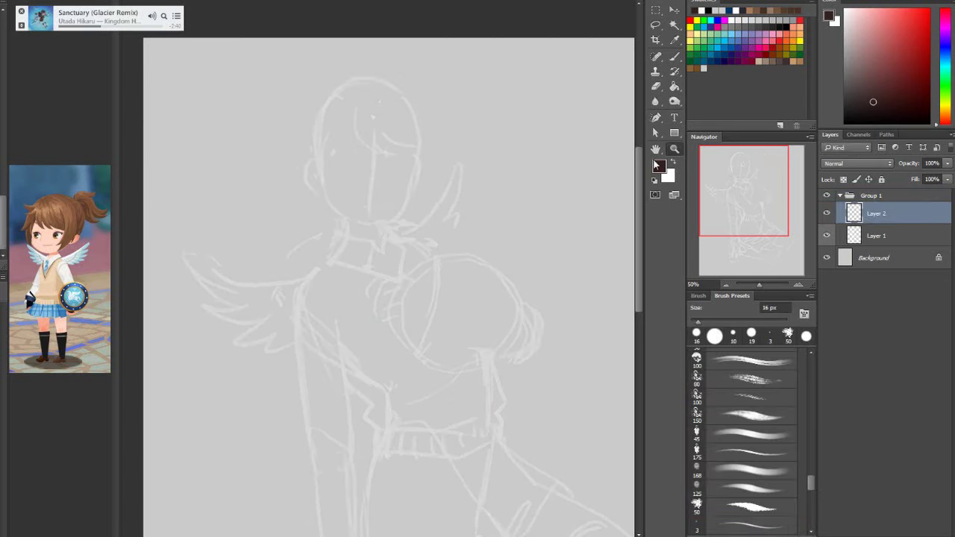
key("z")
right_click(458, 181)
left_click(520, 265)
key("b")
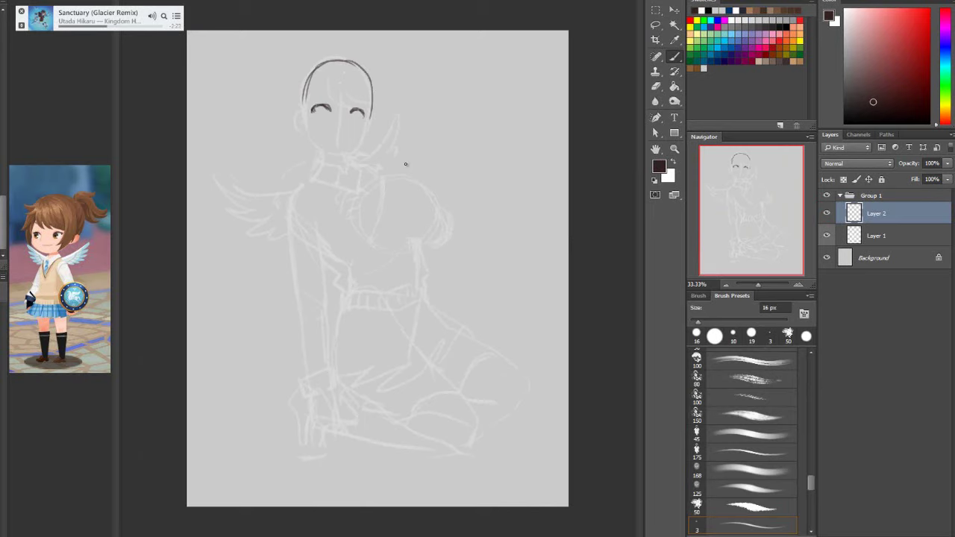
Add an iris to the far eye, and erase the near eye and redraw its upper lid
left_click(656, 85)
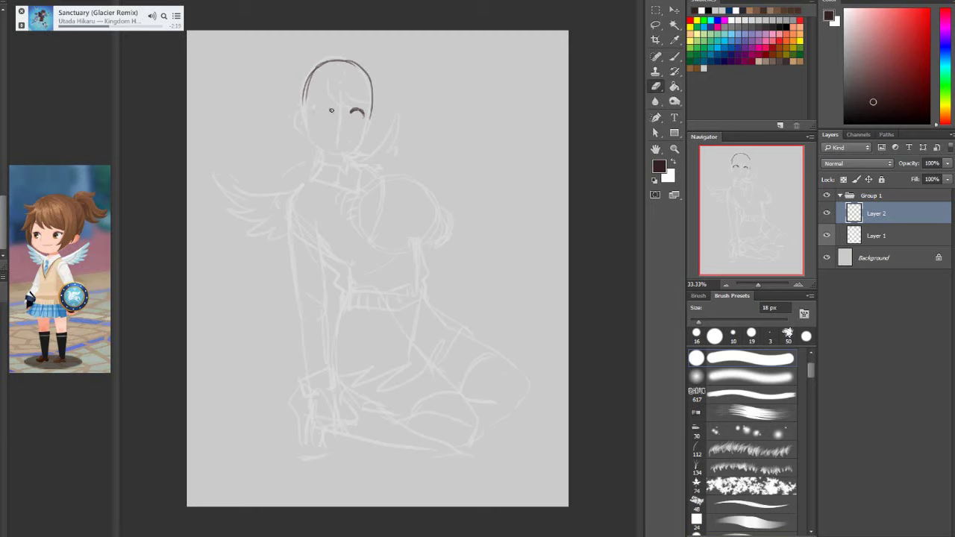
key("b")
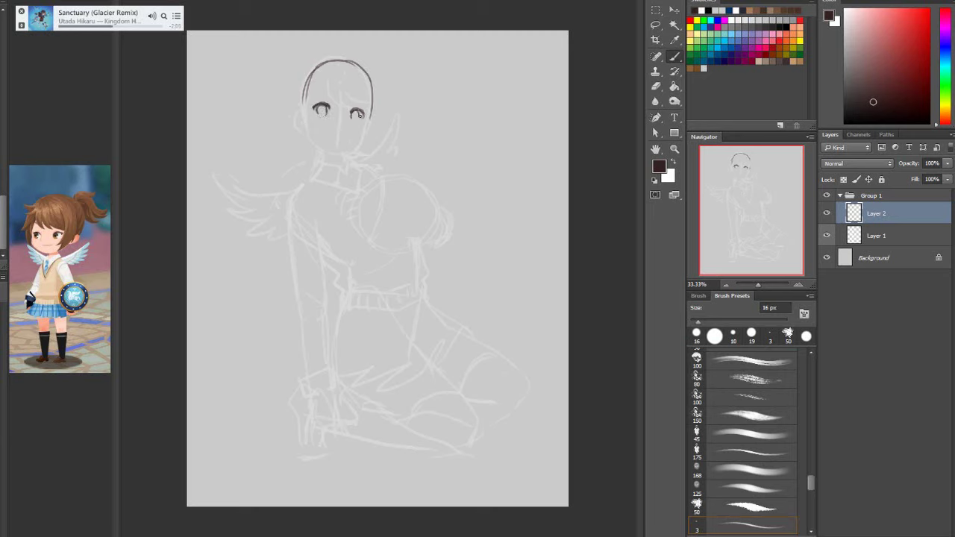
left_click(653, 87)
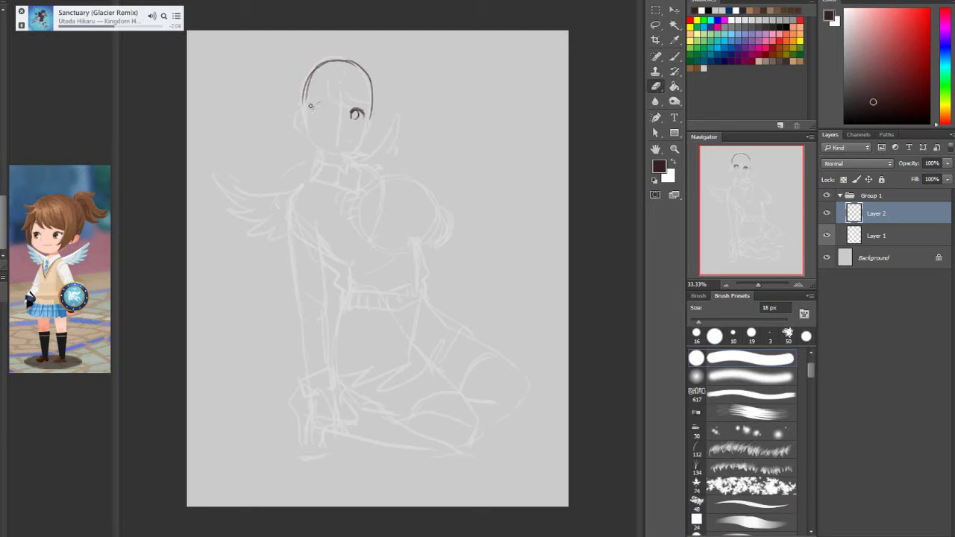
left_click(673, 59)
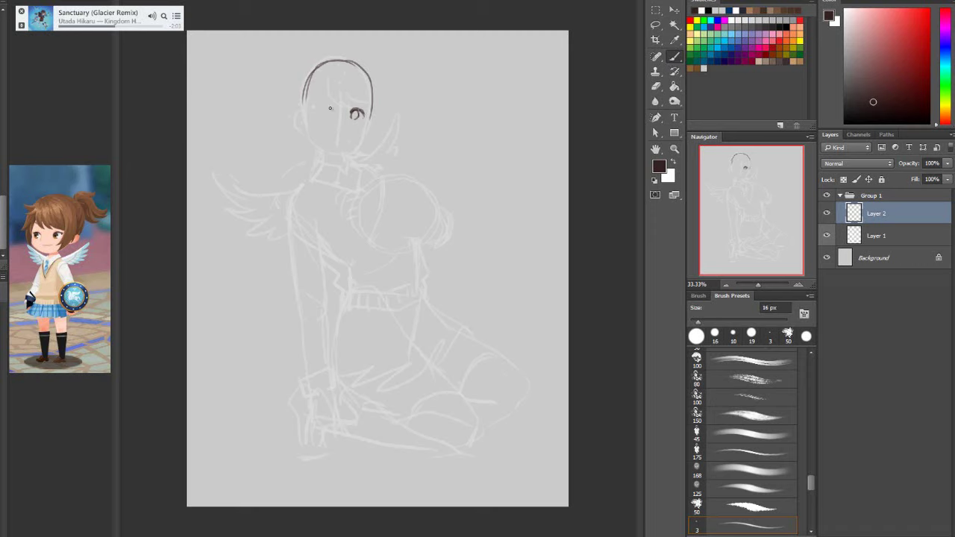
left_click_drag(314, 109, 328, 106)
Flip the whole sketch group horizontally and apply the transformation with the new head lines
left_click(883, 198)
key("ctrl+t")
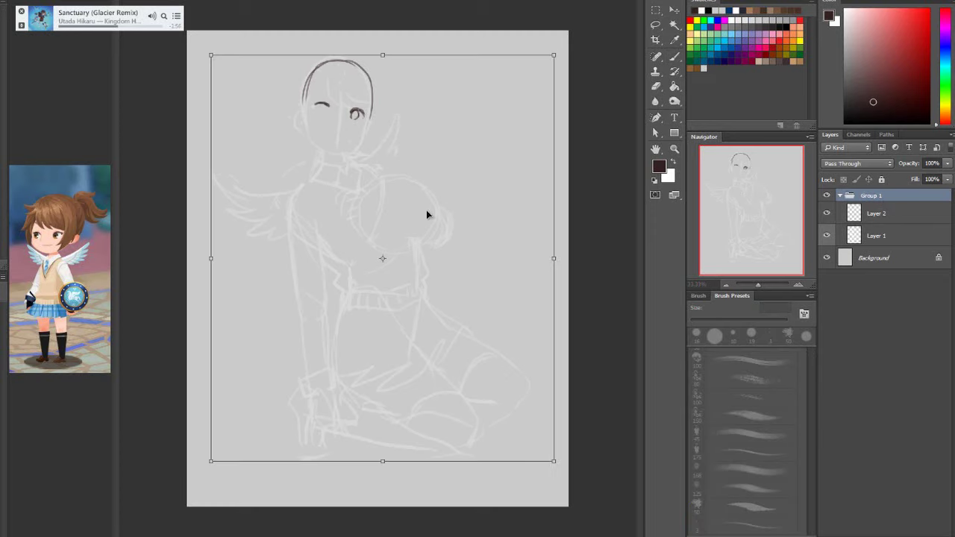
right_click(427, 212)
left_click(486, 380)
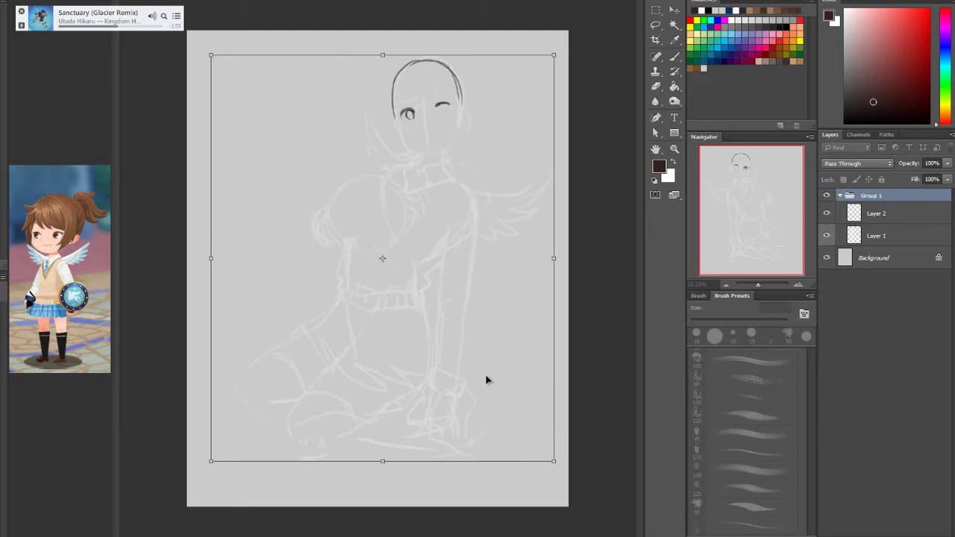
left_click(655, 24)
left_click(373, 186)
Complete the near eye with its iris and lashes on Layer 2, and shift the lassoed eye slightly toward the nose
left_click(675, 58)
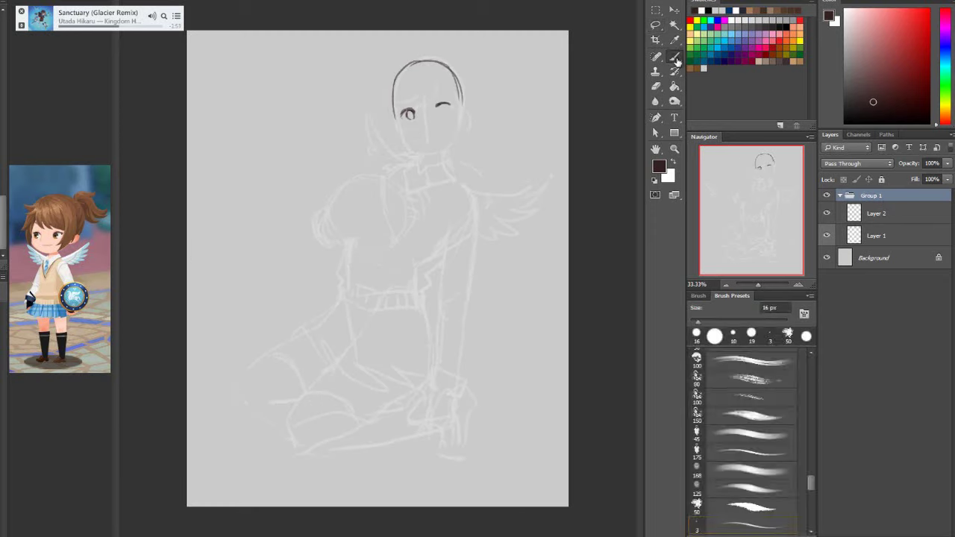
left_click(881, 218)
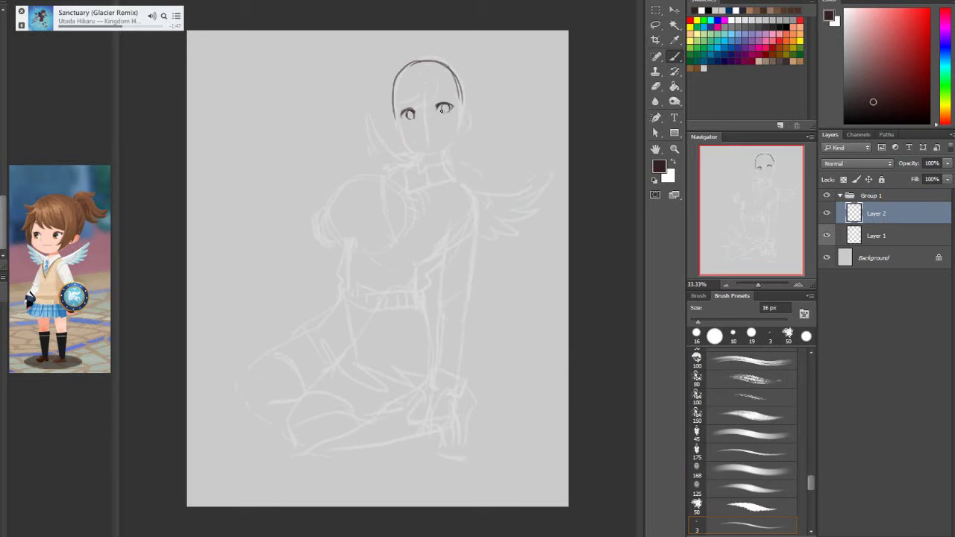
left_click(656, 25)
left_click_drag(444, 97, 447, 98)
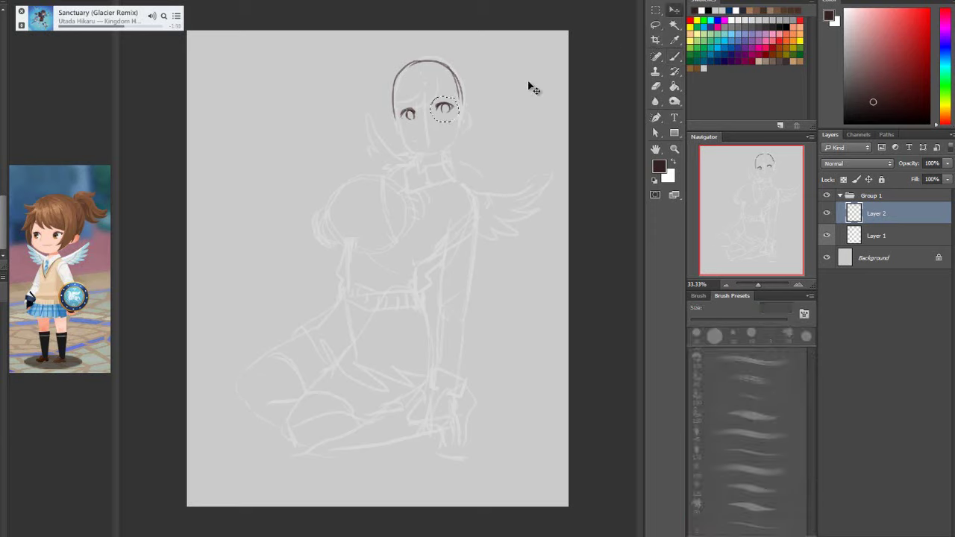
key("ctrl+t")
left_click_drag(444, 95, 450, 103)
left_click(656, 25)
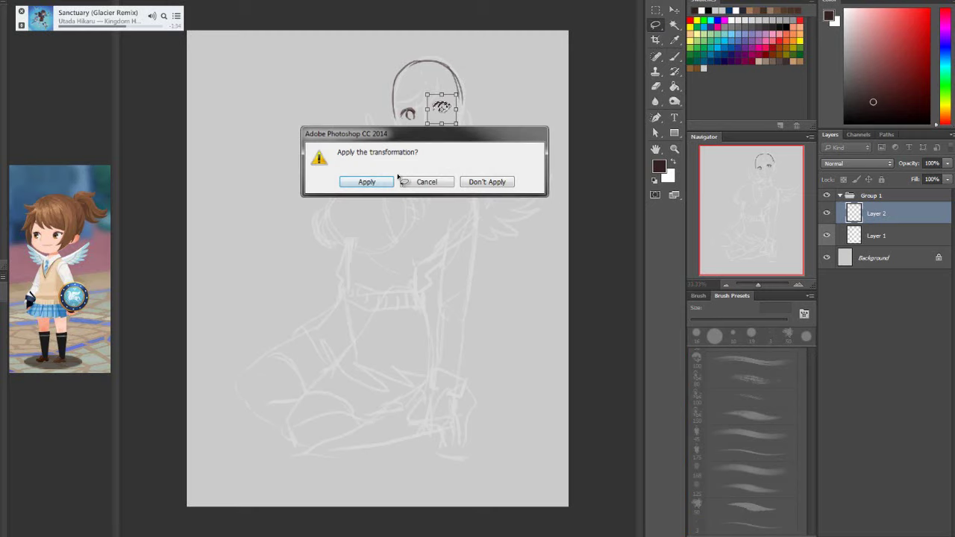
key("Return")
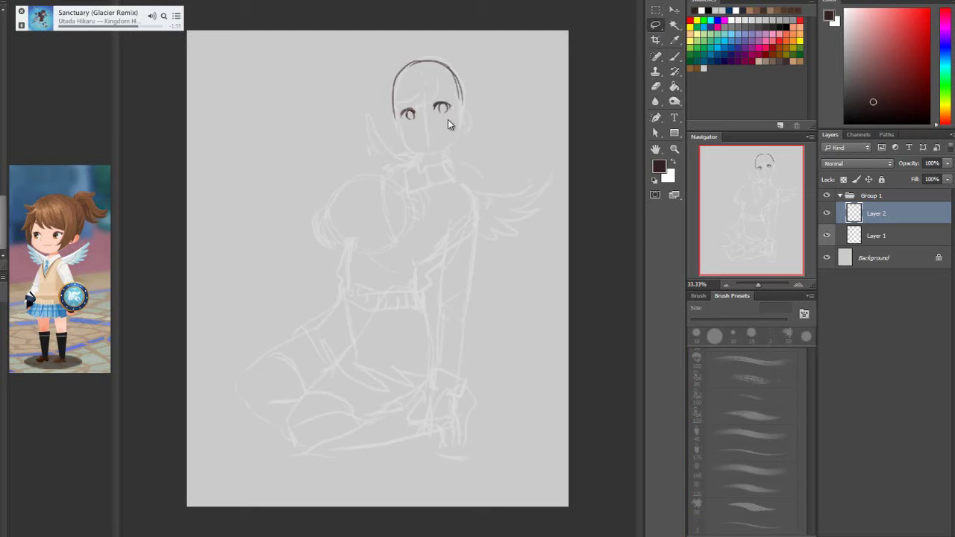
key("ctrl+d")
Draw a smiling mouth, try a jawline on the far side of the face, and erase that jawline
left_click(675, 56)
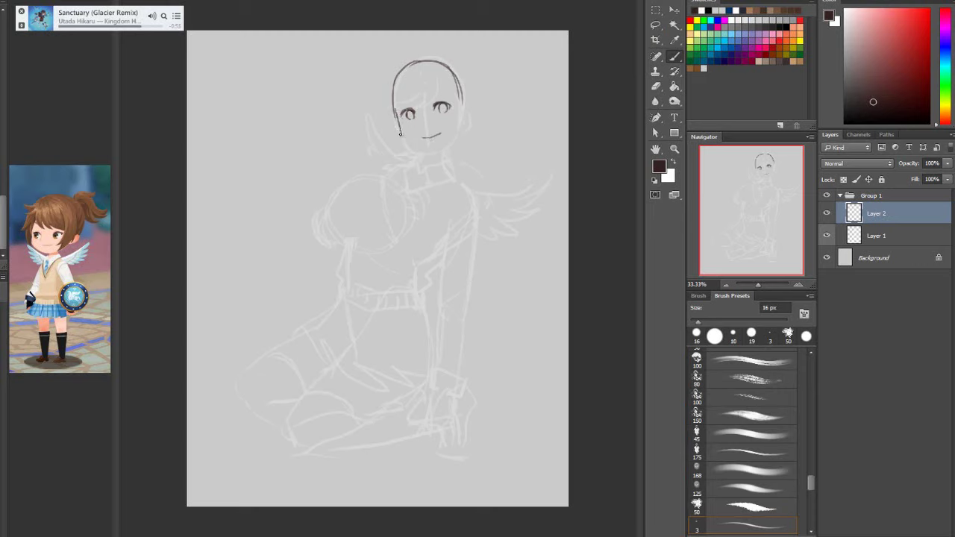
left_click_drag(394, 110, 400, 129)
key("e")
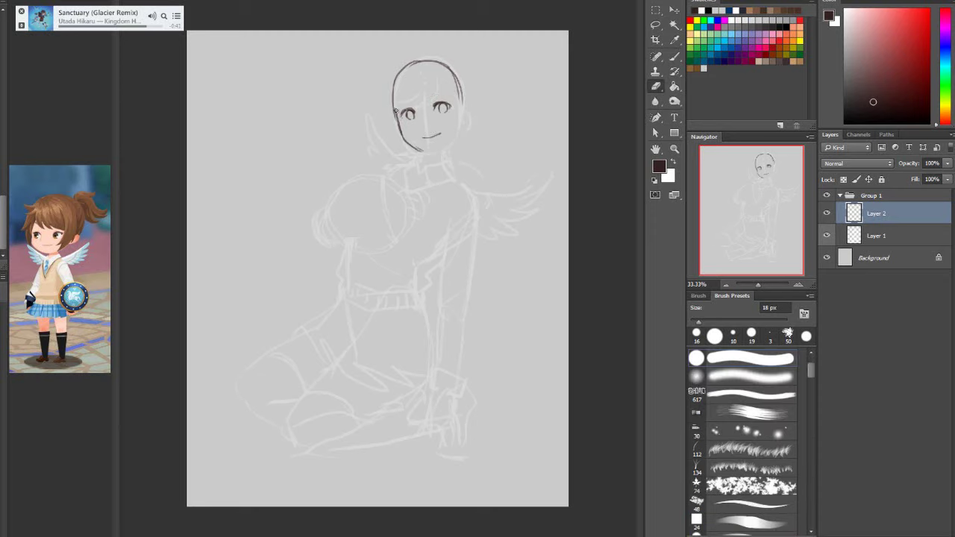
left_click_drag(398, 117, 415, 150)
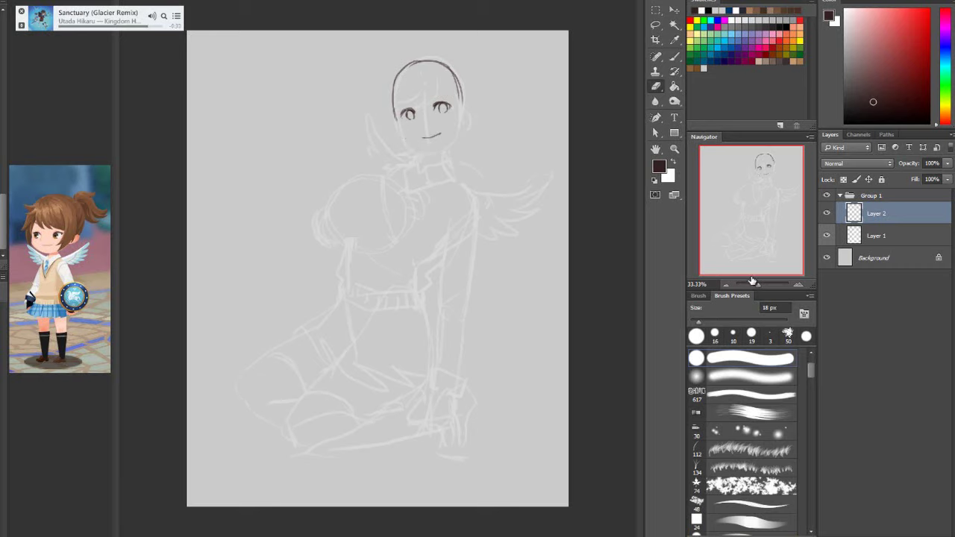
Lasso the mouth on Layer 2 and nudge it slightly upward
left_click(656, 24)
mouse_move(455, 128)
left_mouse_down()
mouse_move(462, 132)
mouse_move(443, 135)
left_mouse_up()
key("v")
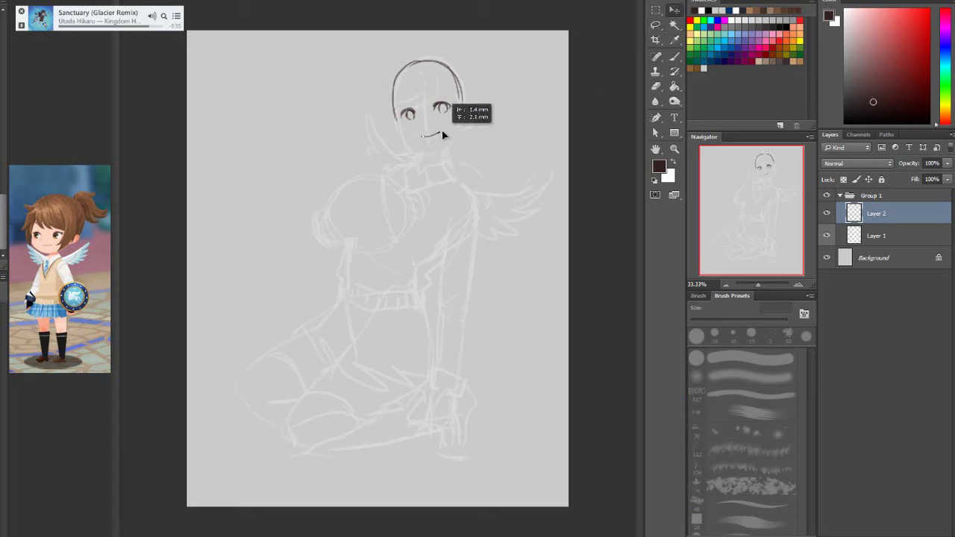
Draw the near cheek, both eyebrows, the jaw and the chin, and trim the far cheek line with the eraser
key("b")
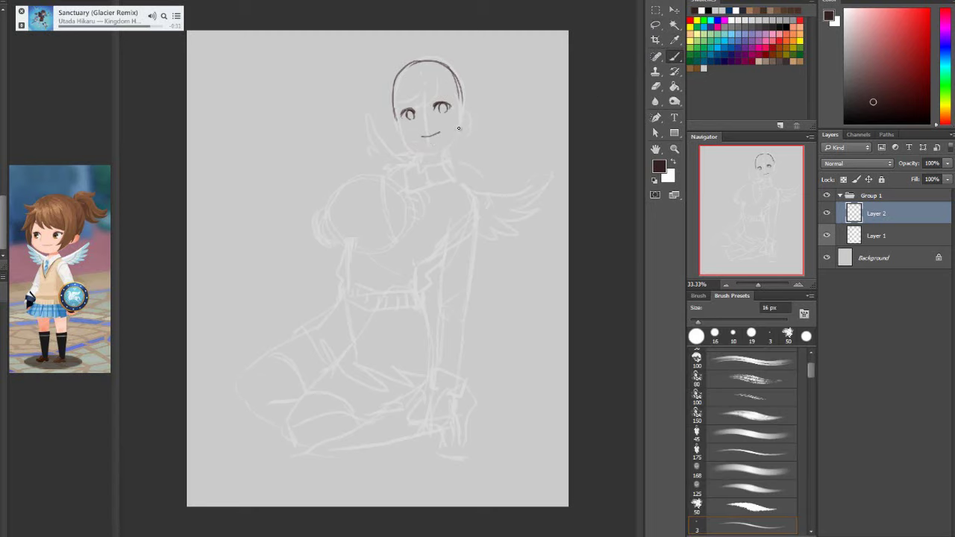
left_click_drag(457, 123, 455, 137)
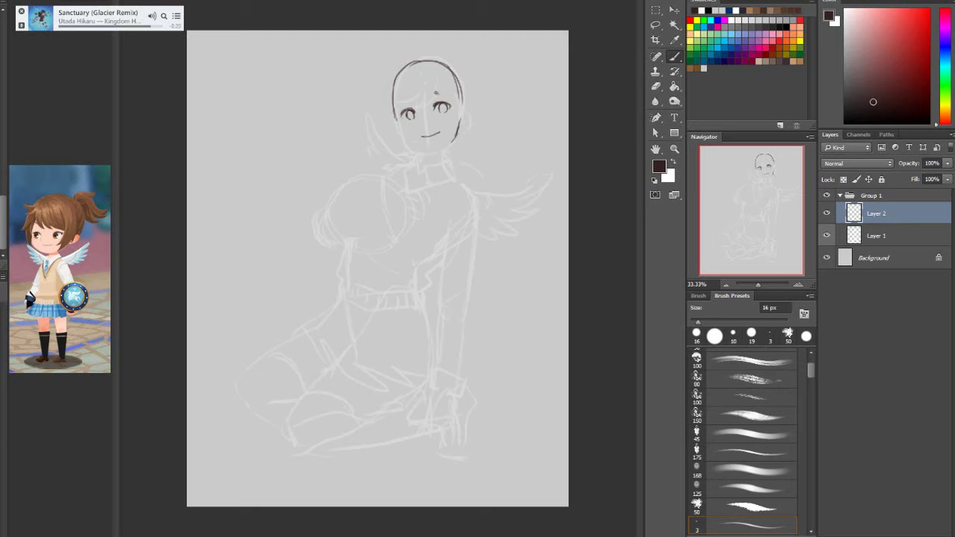
left_click_drag(428, 94, 449, 92)
left_click_drag(408, 142, 423, 149)
left_click(655, 87)
left_click_drag(392, 106, 404, 141)
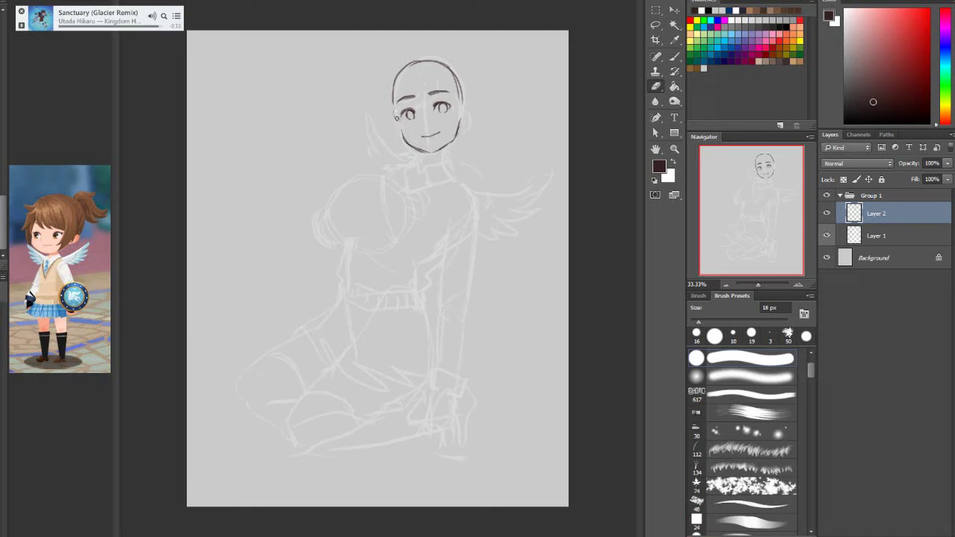
Redraw the far cheek line, trim the near jaw with the eraser, and draw the ears on Layer 2
left_click(675, 57)
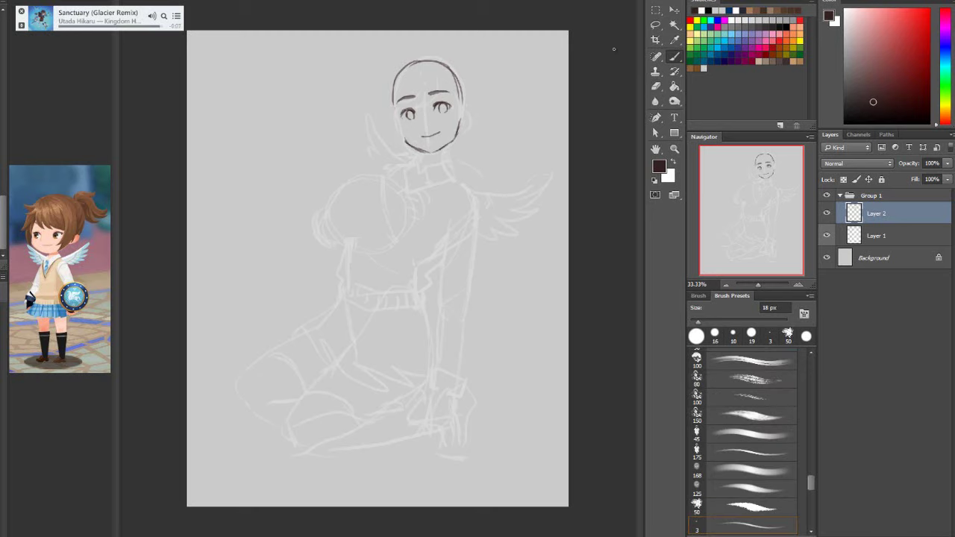
left_click_drag(399, 122, 415, 146)
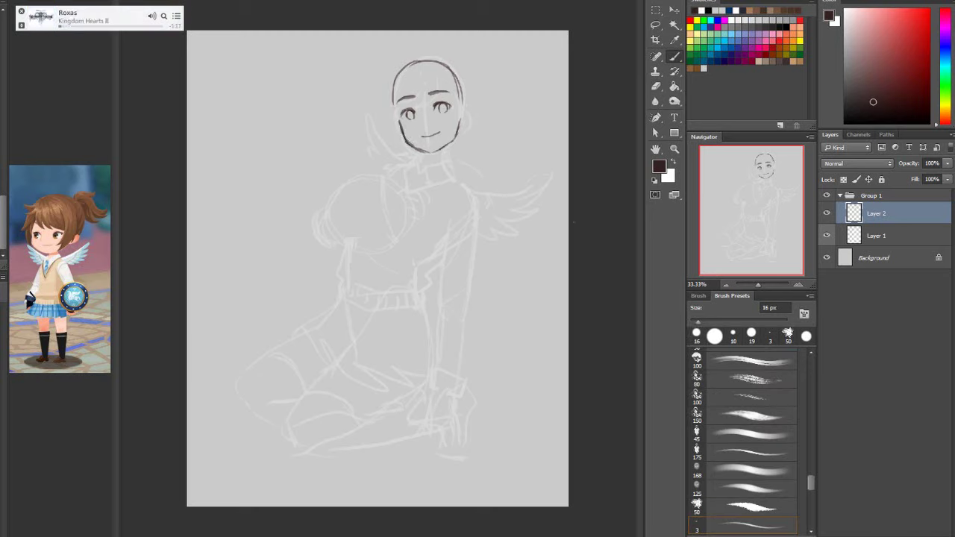
key("e")
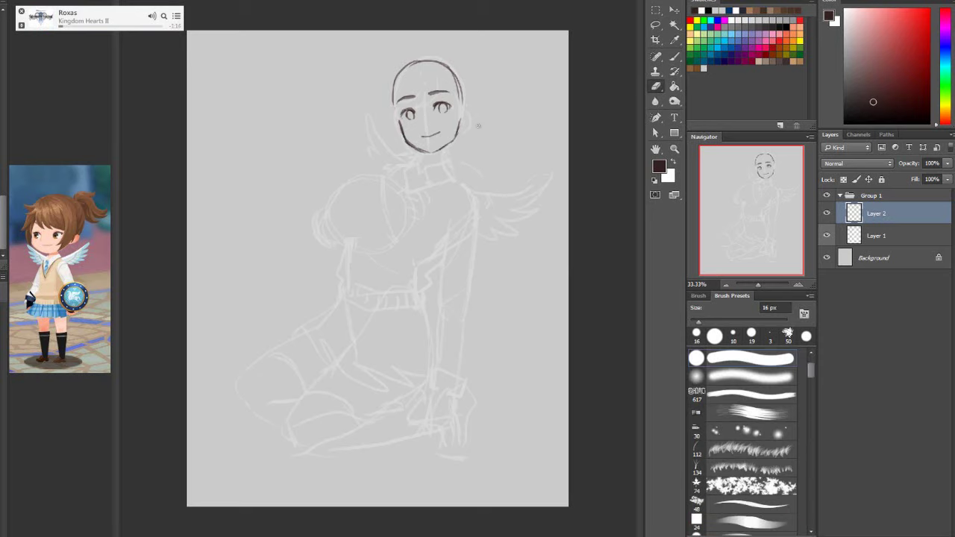
left_click_drag(459, 126, 455, 143)
key("b")
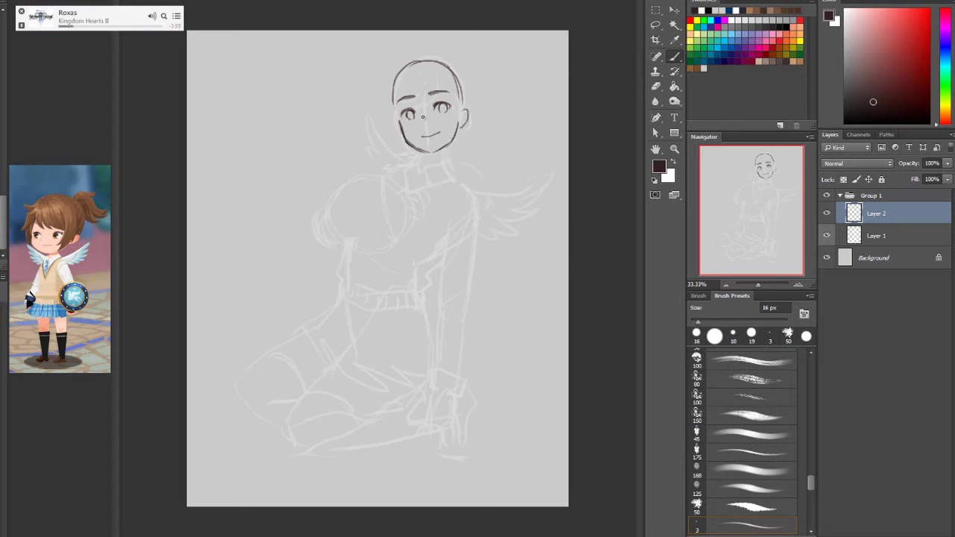
left_click_drag(397, 120, 408, 136)
Flip Group 1 horizontally to mirror the whole sketch
left_click(897, 198)
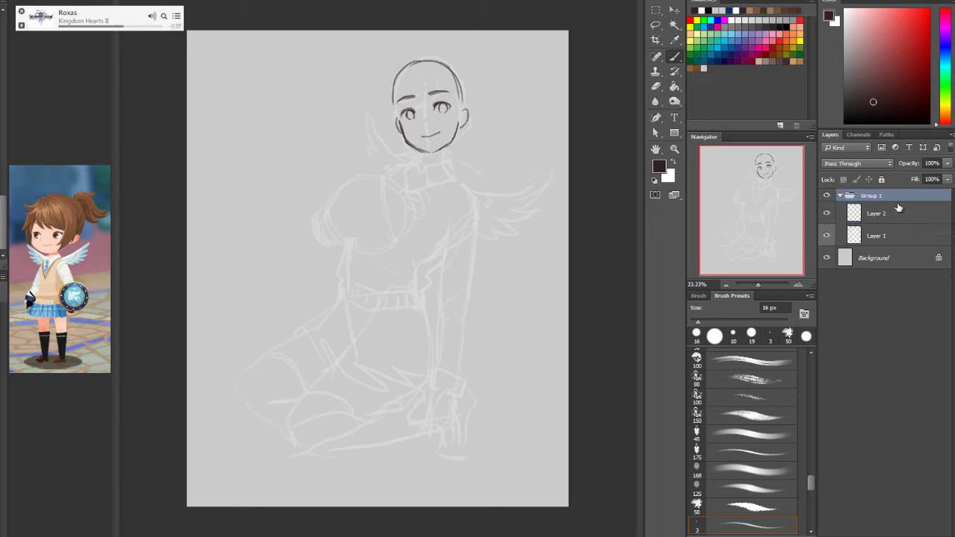
key("ctrl+t")
right_click(464, 205)
left_click(522, 382)
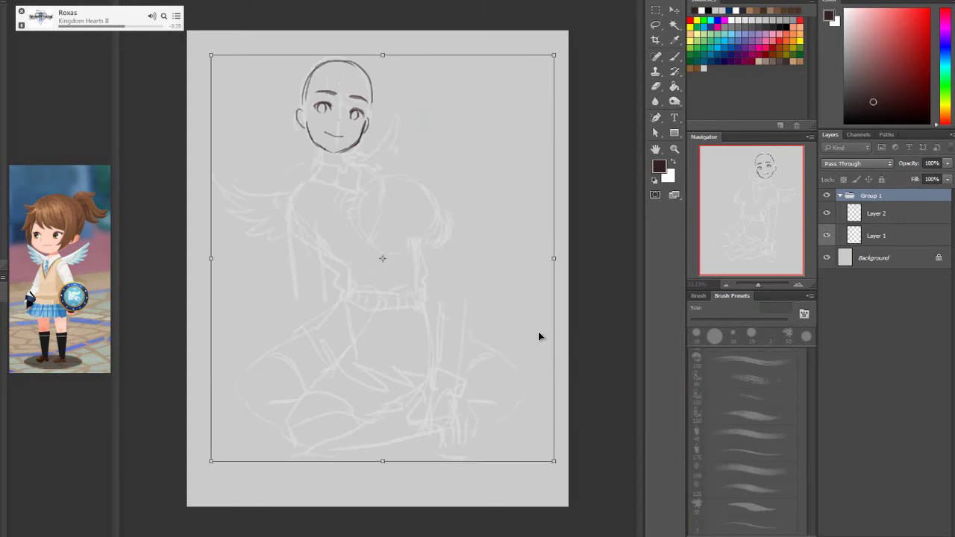
left_click(655, 25)
left_click(383, 183)
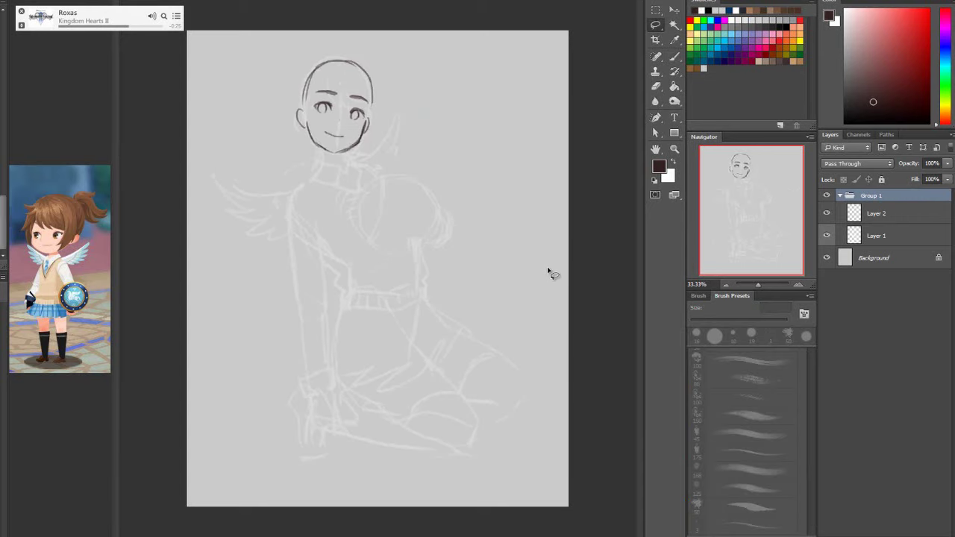
Make Layer 2 active and give it a red colour label
left_click(674, 149)
left_click(329, 124)
left_click(655, 86)
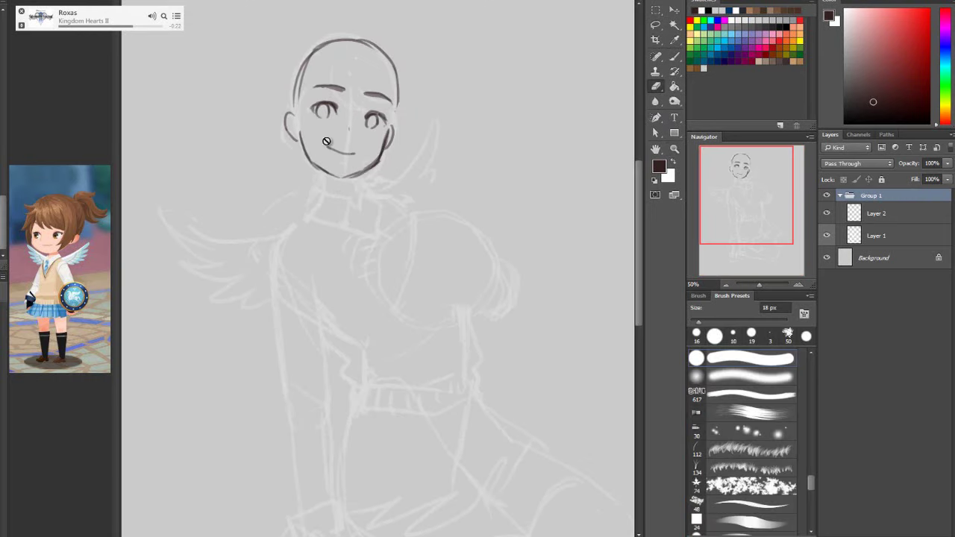
left_click(682, 56)
left_click(869, 216)
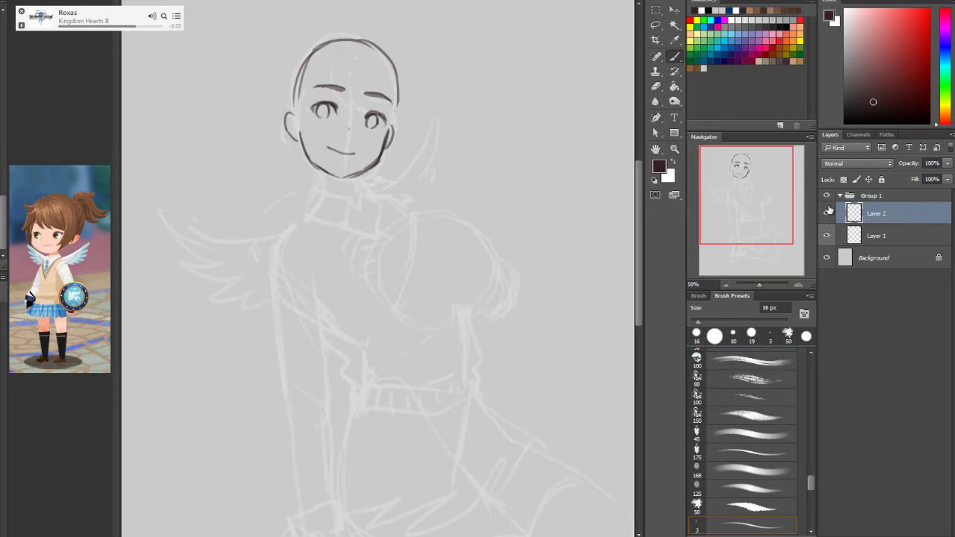
right_click(826, 213)
left_click(830, 255)
Draw the fringe strands over the forehead and a flicked tuft of hair on the far side, cleaning up with the eraser
mouse_move(329, 56)
left_mouse_down()
mouse_move(361, 99)
mouse_move(356, 88)
mouse_move(381, 101)
left_mouse_up()
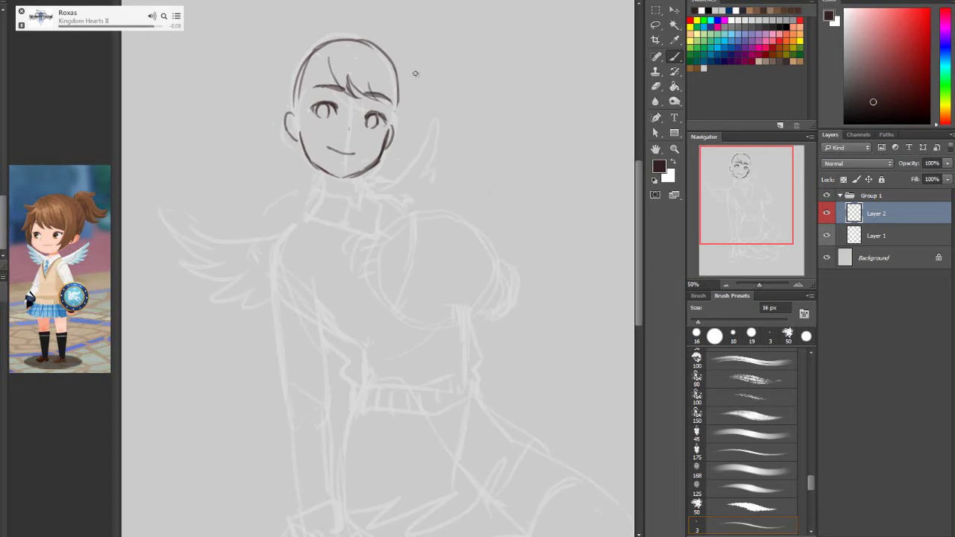
mouse_move(396, 65)
left_mouse_down()
mouse_move(427, 88)
mouse_move(406, 122)
left_mouse_up()
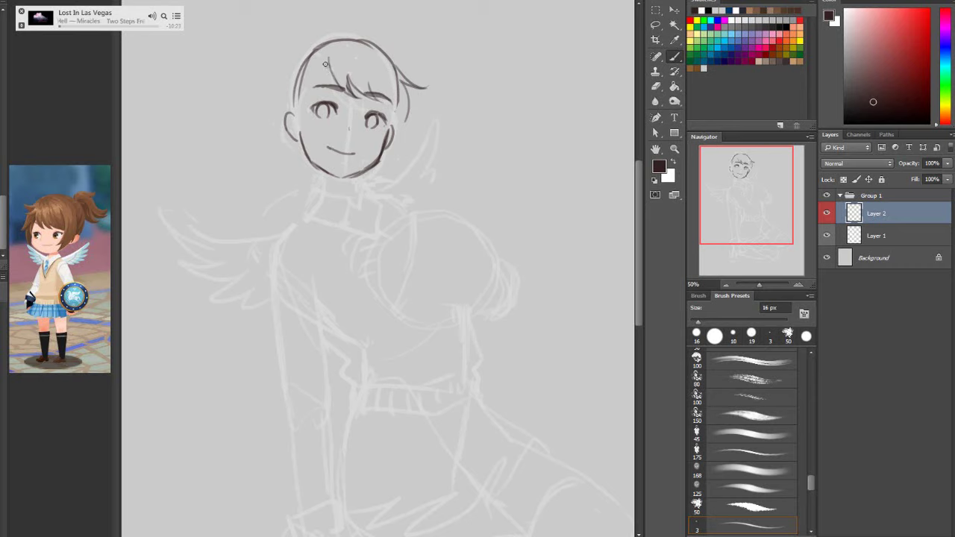
left_click_drag(326, 56, 337, 80)
left_click(655, 88)
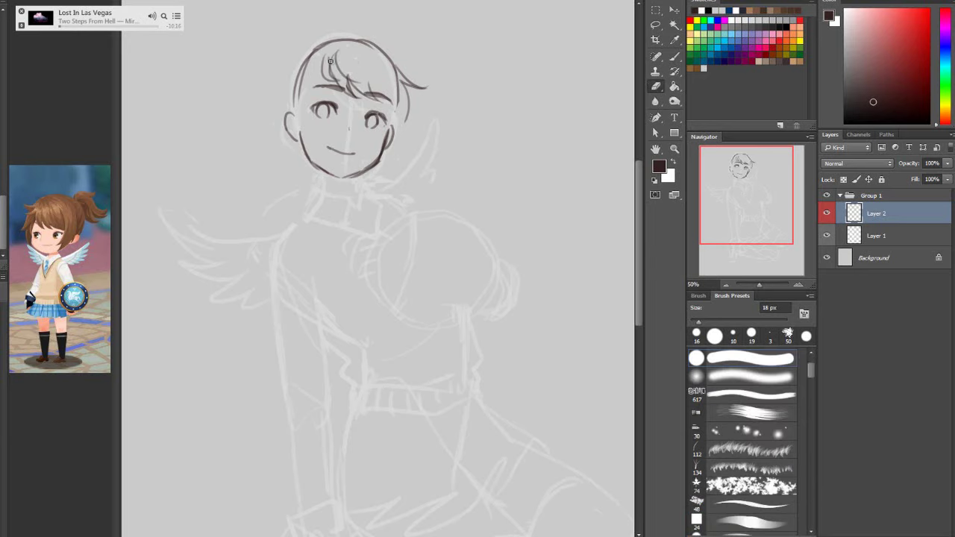
left_click(675, 56)
Draw the long near-side lock, the far fringe strand, and the hair outline over the crown and back, erasing overlapping head lines
left_click_drag(323, 60, 305, 178)
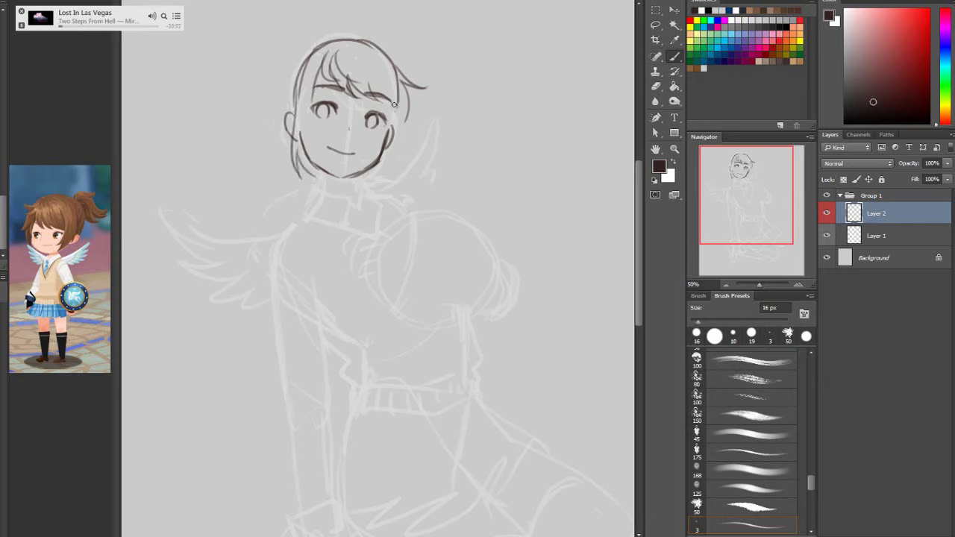
left_click_drag(315, 80, 310, 173)
left_click_drag(382, 74, 392, 124)
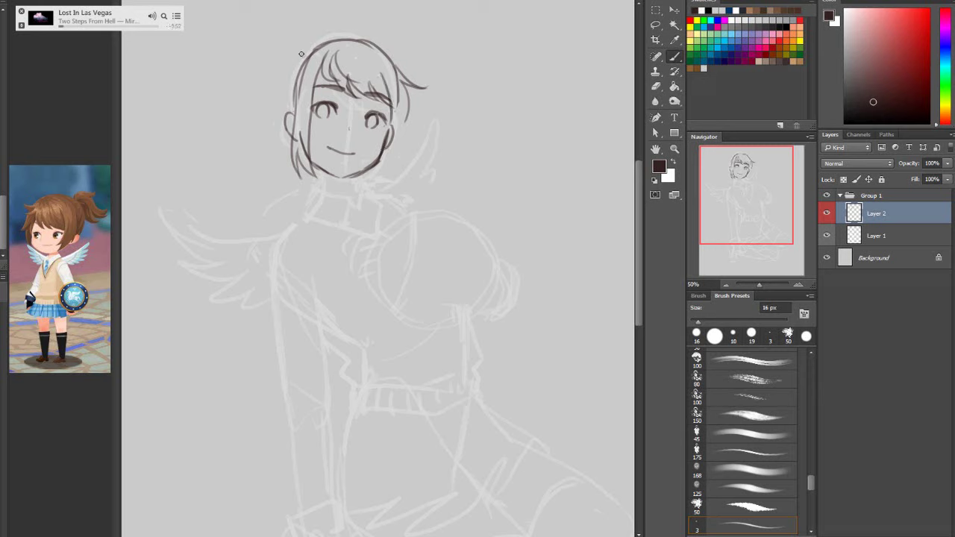
left_click_drag(302, 53, 364, 39)
left_click_drag(299, 57, 285, 106)
key("e")
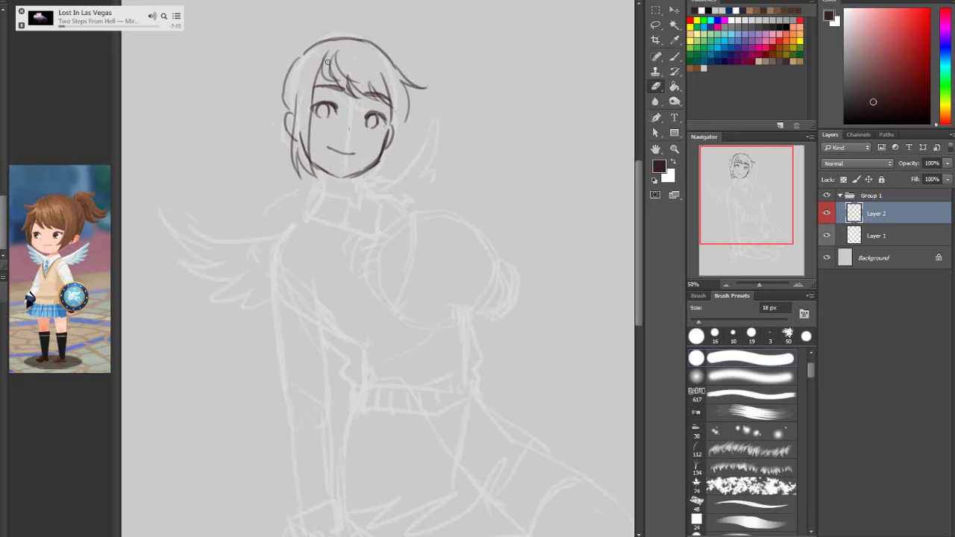
Add curved strands to the parted fringe and clean up the overlapping lines with the eraser
key("b")
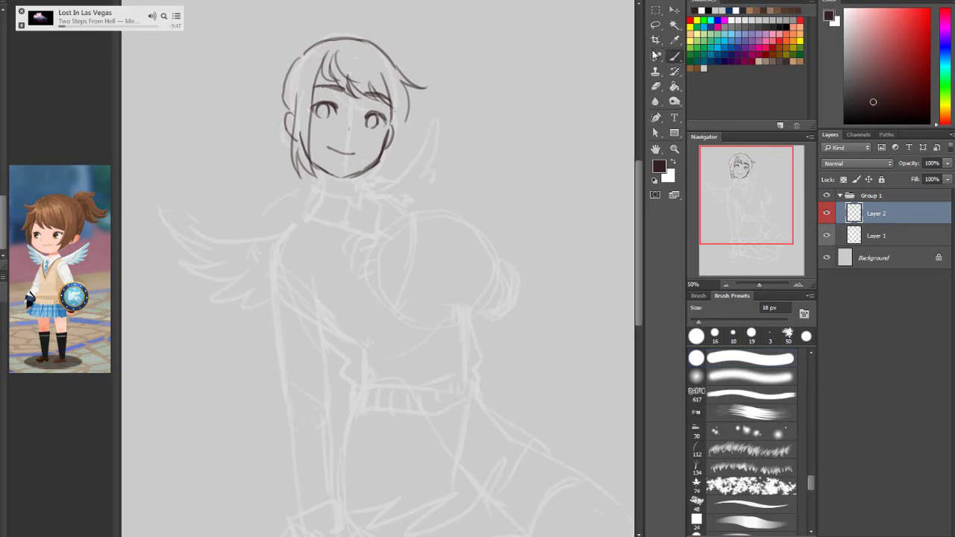
mouse_move(334, 47)
left_mouse_down()
mouse_move(318, 72)
mouse_move(352, 79)
left_mouse_up()
left_click(656, 86)
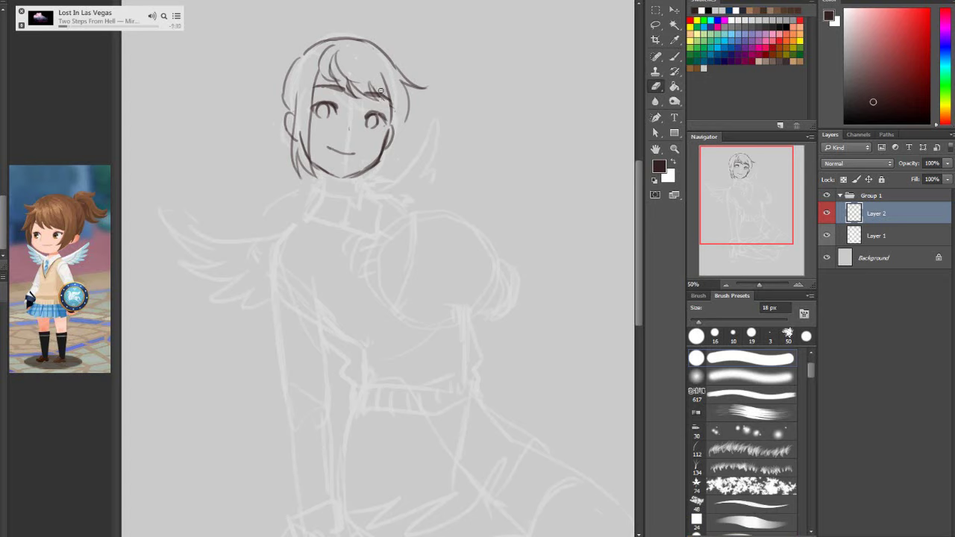
key("b")
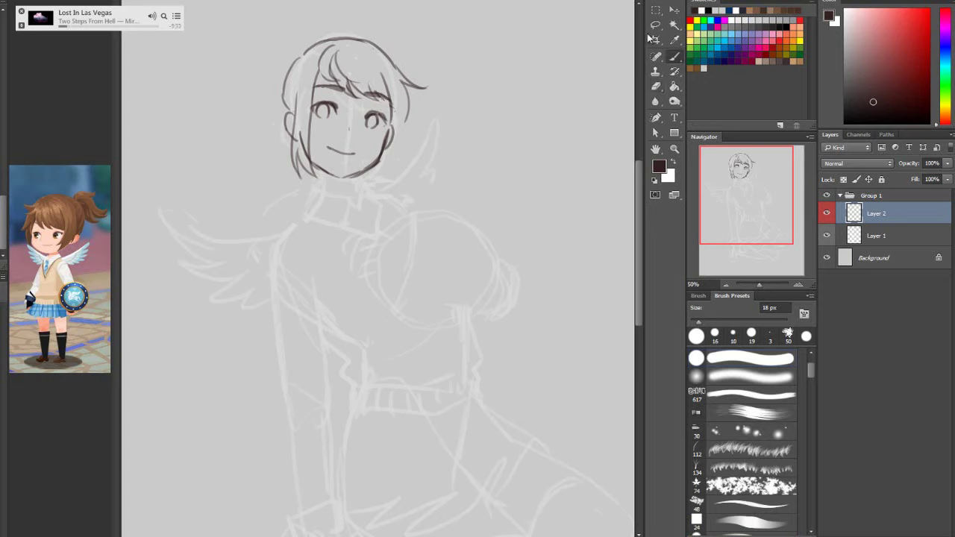
key("period")
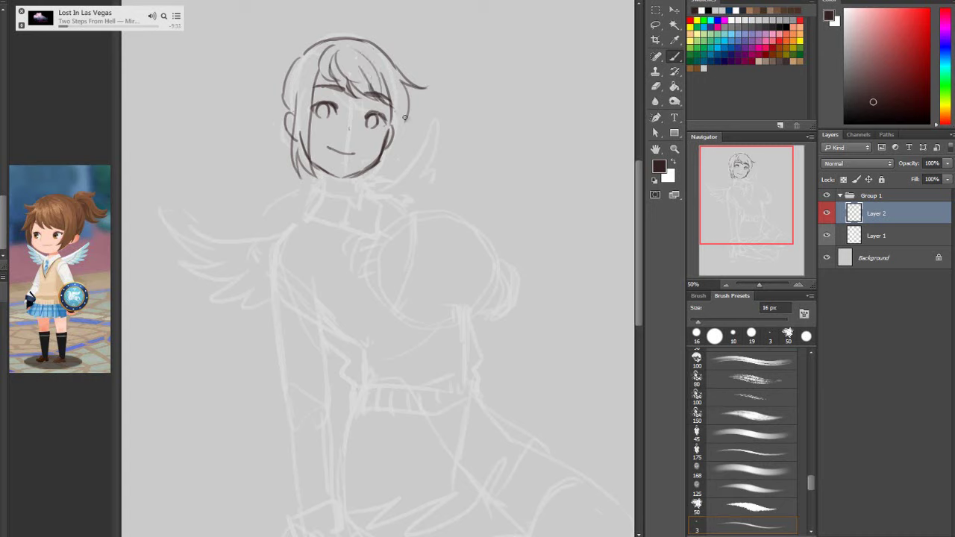
Try a hair lock hanging beside the far cheek and undo the strokes
left_click_drag(408, 114, 394, 179)
mouse_move(403, 137)
left_mouse_down()
mouse_move(396, 174)
mouse_move(375, 184)
mouse_move(387, 183)
left_mouse_up()
key("ctrl+z")
key("ctrl+alt+z")
key("ctrl+alt+z")
key("ctrl+alt+z")
key("ctrl+alt+z")
Draw a pointed lock of hair hanging past the far cheek, undoing the strokes that miss
key("b")
left_click_drag(392, 124, 390, 187)
left_click_drag(385, 151, 388, 191)
key("ctrl+z")
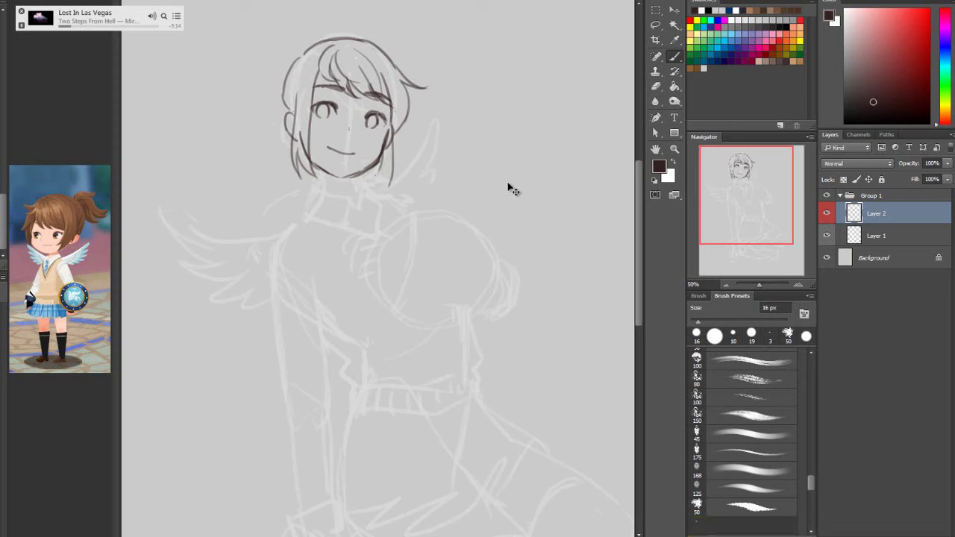
key("ctrl+z")
left_click_drag(395, 136, 385, 184)
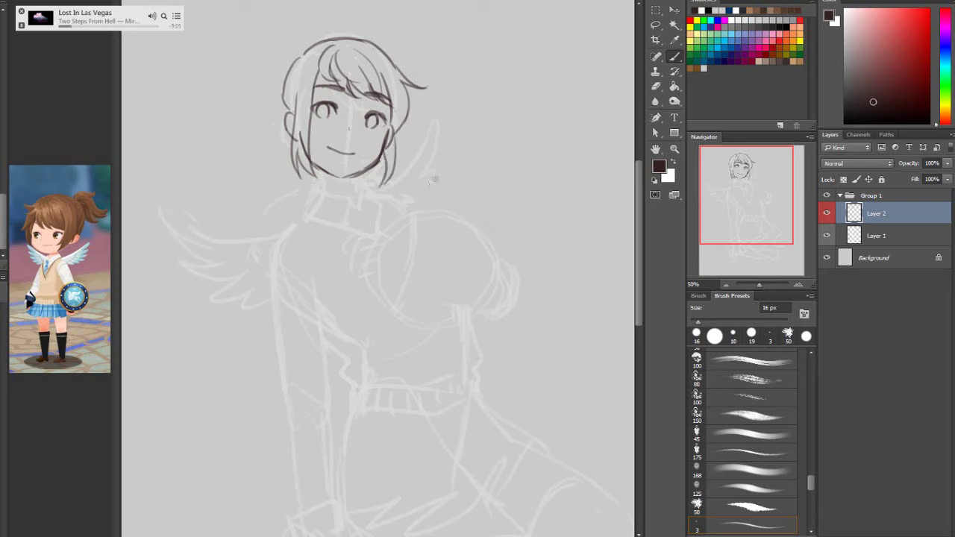
key("ctrl+z")
Trim the lines around the far ear and touch up the hair lock beside it
left_click(657, 87)
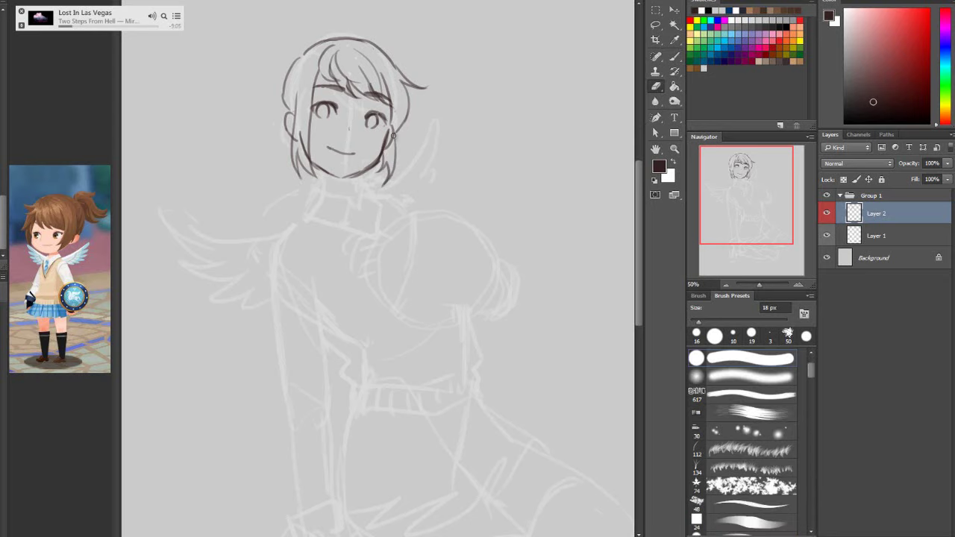
key("b")
left_click_drag(390, 126, 387, 132)
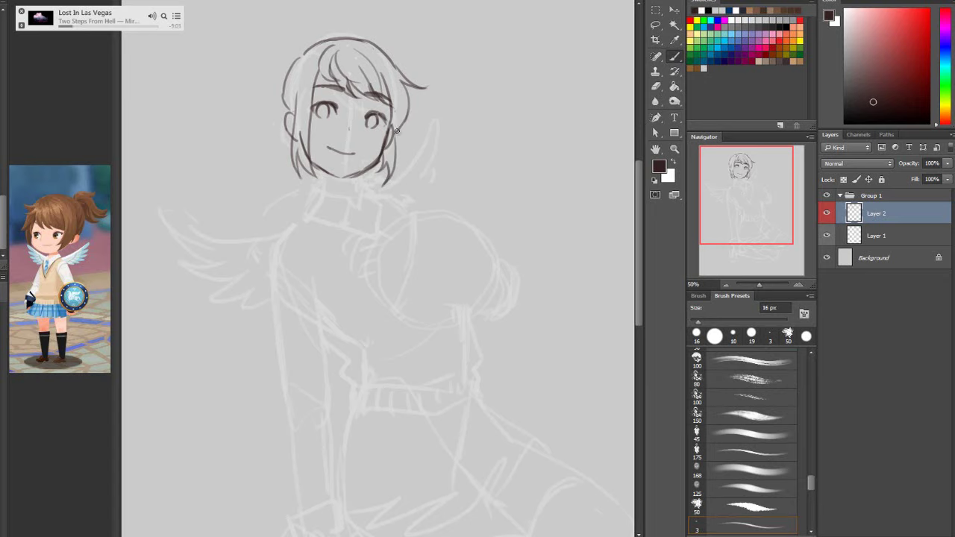
left_click_drag(396, 118, 392, 176)
Try a curved ponytail outline behind the head and undo it
mouse_move(301, 54)
left_mouse_down()
mouse_move(270, 43)
mouse_move(259, 63)
mouse_move(279, 42)
mouse_move(214, 119)
left_mouse_up()
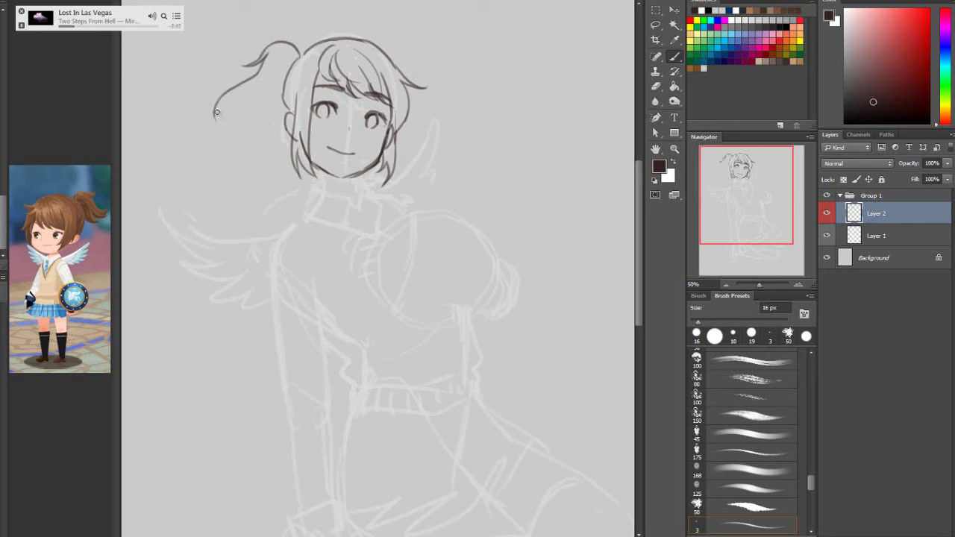
key("ctrl+alt+z")
key("ctrl+alt+z")
key("ctrl+alt+z")
key("ctrl+alt+z")
Erase the jaw line overlapping the near side lock and add strands to the hair above the near ear
key("e")
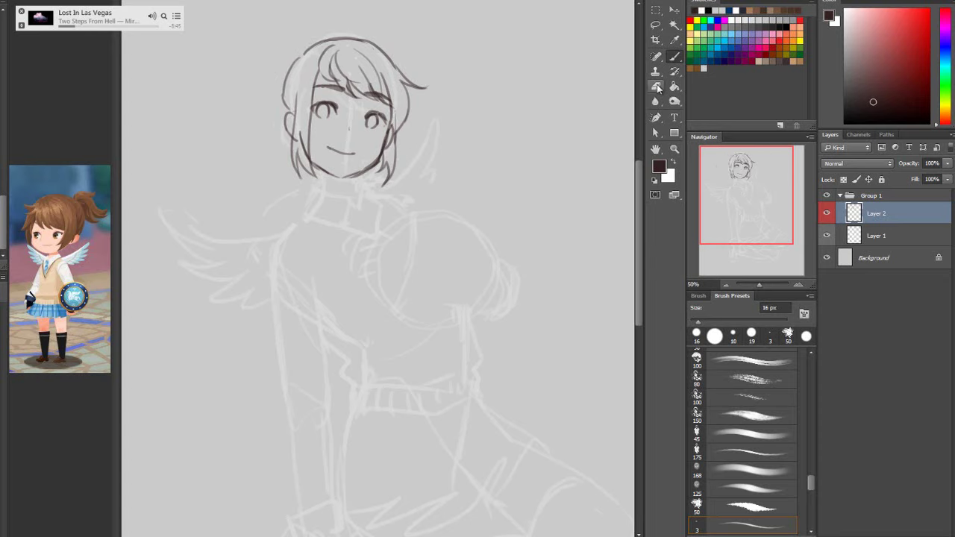
left_click_drag(303, 144, 307, 170)
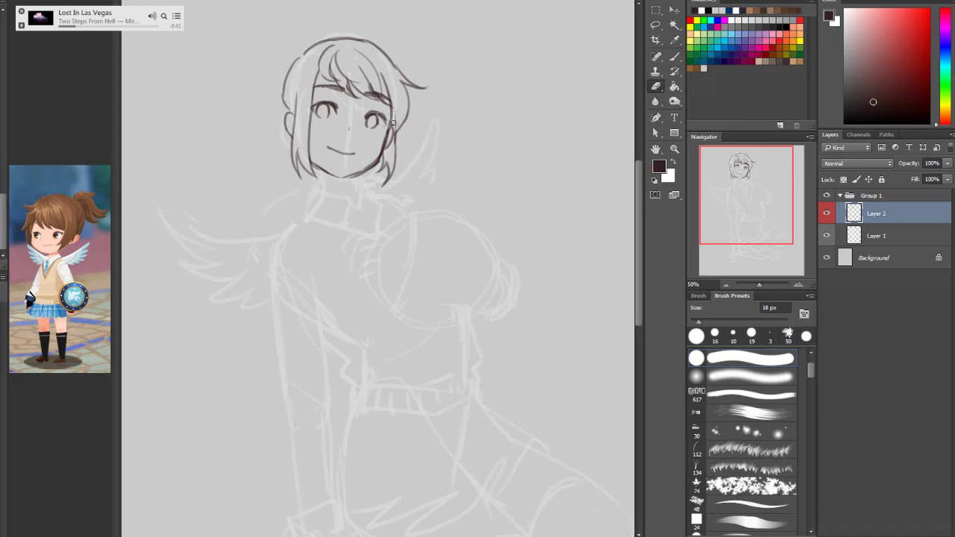
key("b")
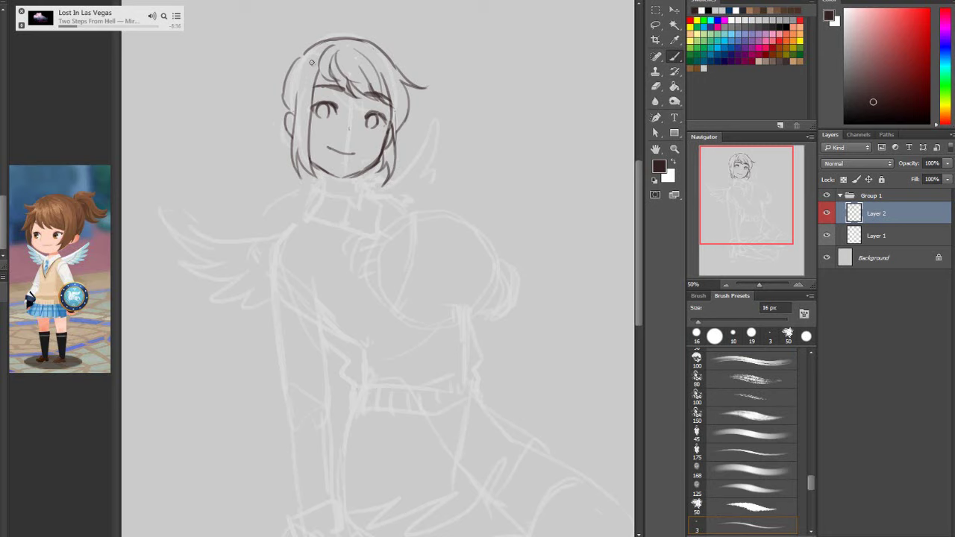
left_click_drag(304, 73, 303, 98)
left_click_drag(306, 54, 289, 106)
Flip Group 1 horizontally back to its original orientation and apply the transformation
left_click(892, 196)
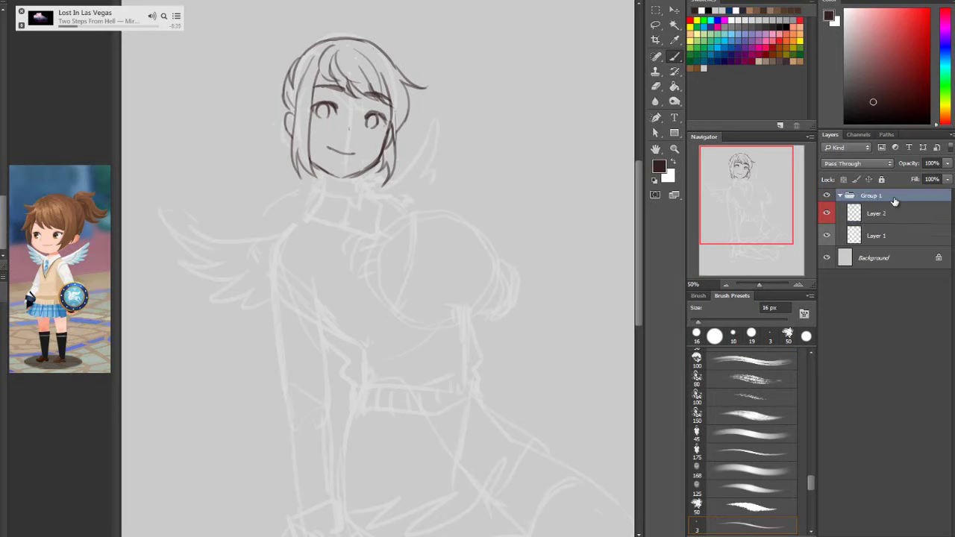
key("ctrl+t")
right_click(463, 239)
left_click(524, 413)
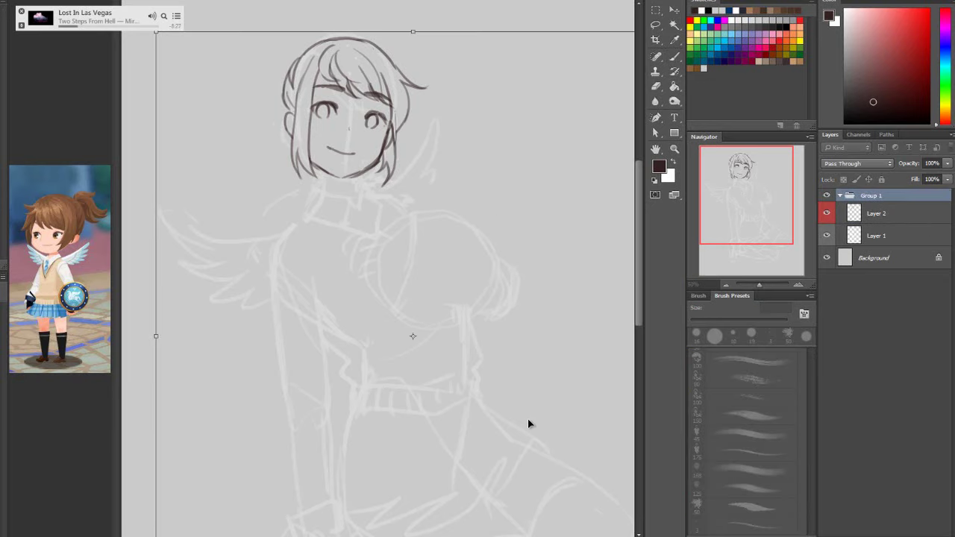
left_click(654, 25)
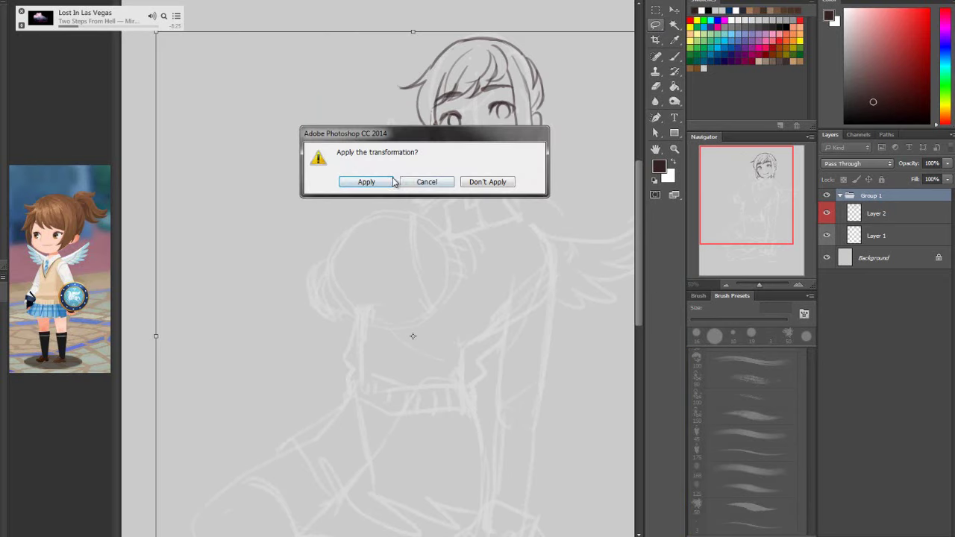
left_click(386, 180)
Lasso the crown outline on Layer 2, reshape it slightly outward with a free transform, apply it and deselect
mouse_move(546, 117)
left_mouse_down()
mouse_move(504, 46)
mouse_move(465, 46)
mouse_move(430, 71)
mouse_move(459, 32)
mouse_move(570, 54)
mouse_move(561, 119)
left_mouse_up()
left_click(904, 220)
key("ctrl+t")
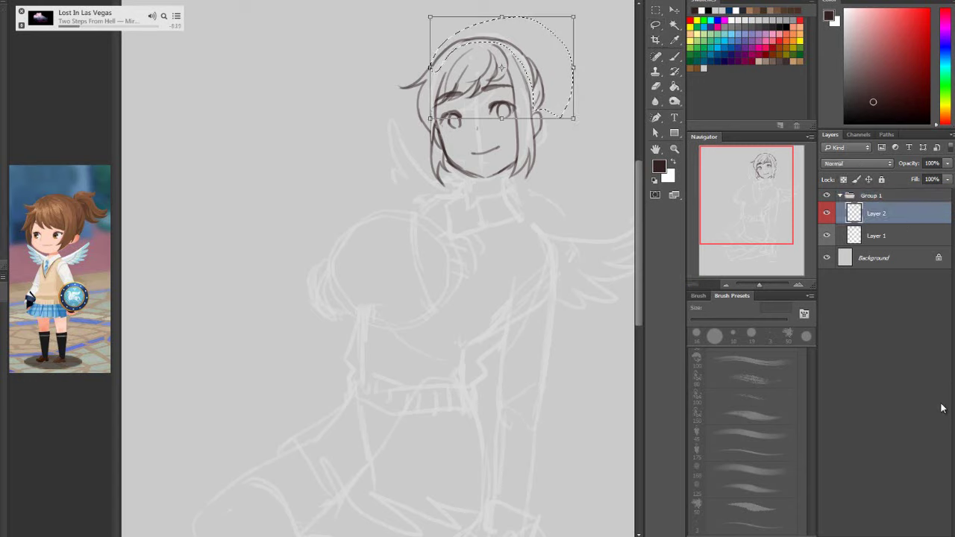
right_click(520, 172)
left_click(559, 222)
left_click_drag(572, 17, 577, 10)
mouse_move(577, 121)
left_mouse_down()
mouse_move(586, 122)
mouse_move(566, 90)
left_mouse_up()
left_click(654, 26)
key("Return")
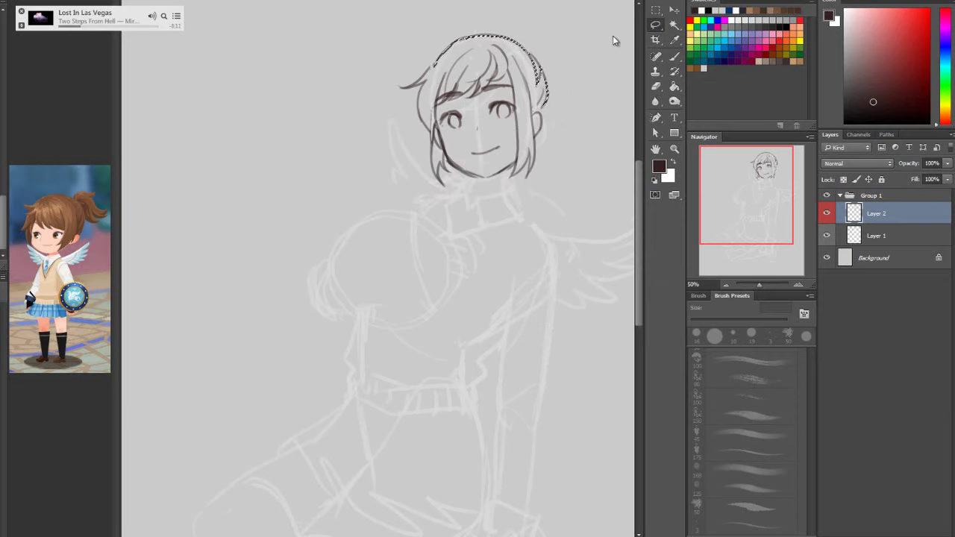
key("e")
left_click(654, 27)
key("ctrl+d")
Clean up the crown line above the far forehead and draw a ponytail with pointed ends behind the head
left_click(658, 86)
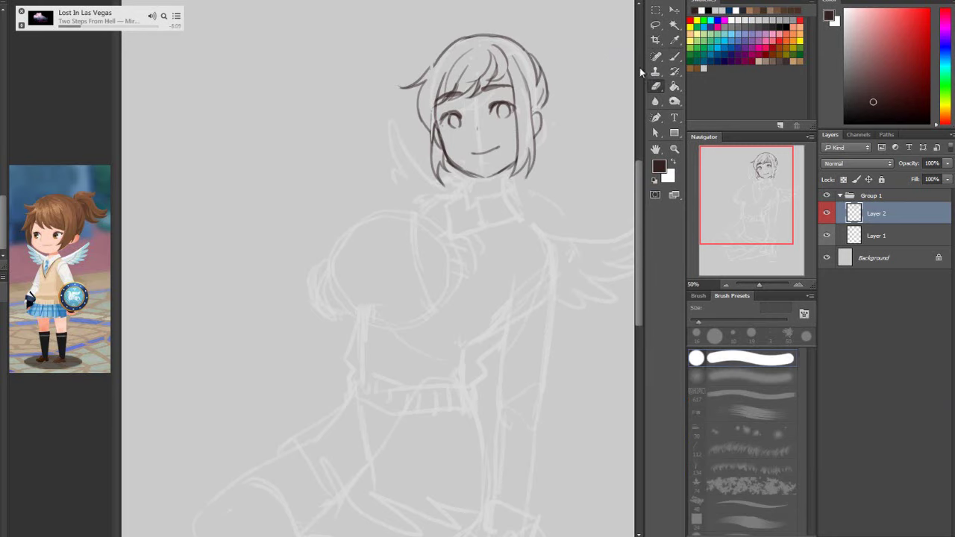
left_click_drag(438, 64, 452, 46)
key("b")
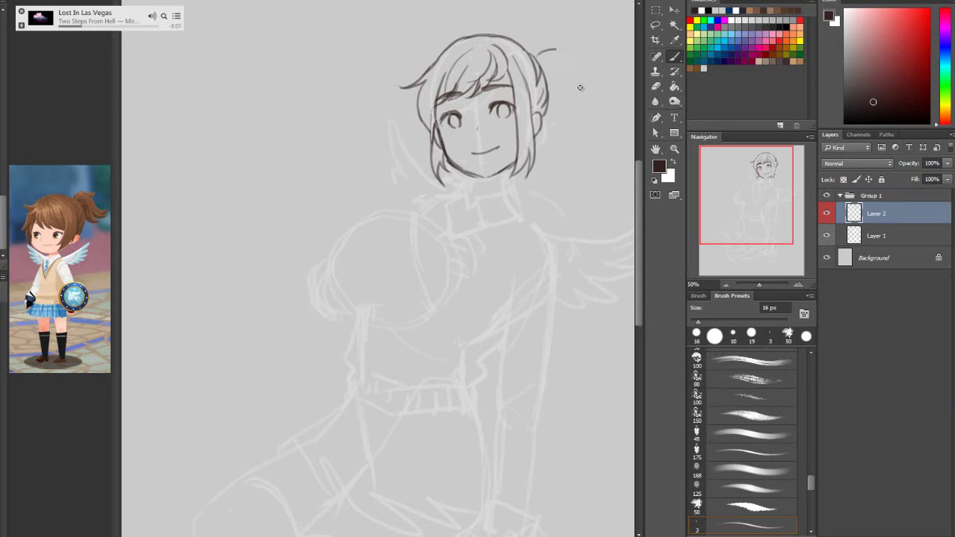
left_click_drag(556, 50, 594, 87)
mouse_move(576, 81)
left_mouse_down()
mouse_move(613, 106)
mouse_move(577, 107)
mouse_move(558, 123)
left_mouse_up()
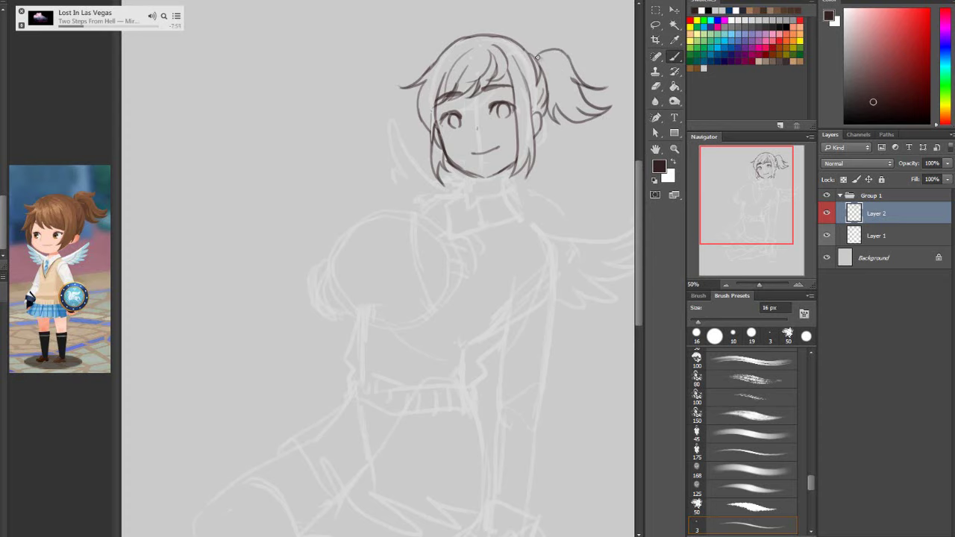
Add an upper strand to the ponytail, then erase and redraw the side lock along the far cheek
mouse_move(535, 54)
left_mouse_down()
mouse_move(576, 41)
mouse_move(541, 58)
mouse_move(562, 86)
left_mouse_up()
key("e")
left_click(675, 56)
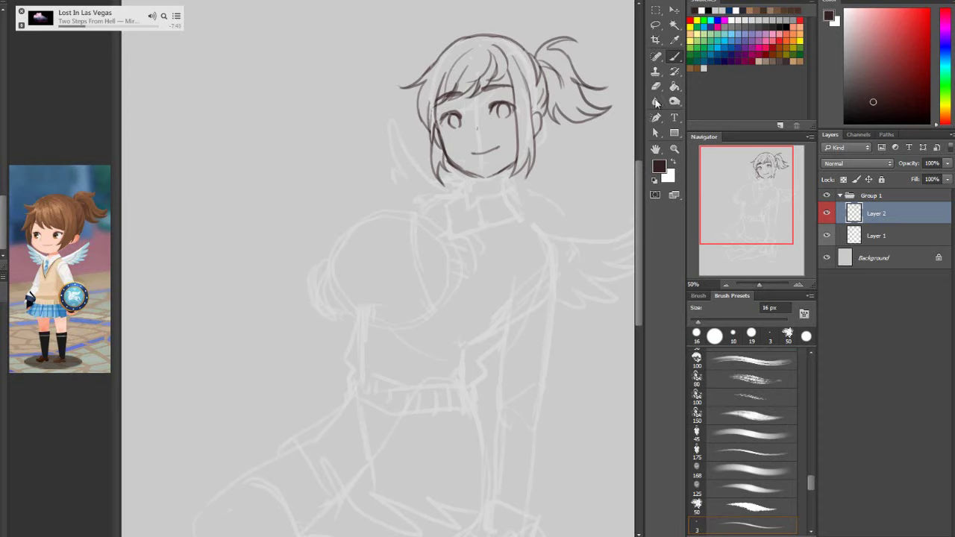
key("e")
left_click_drag(433, 107, 437, 158)
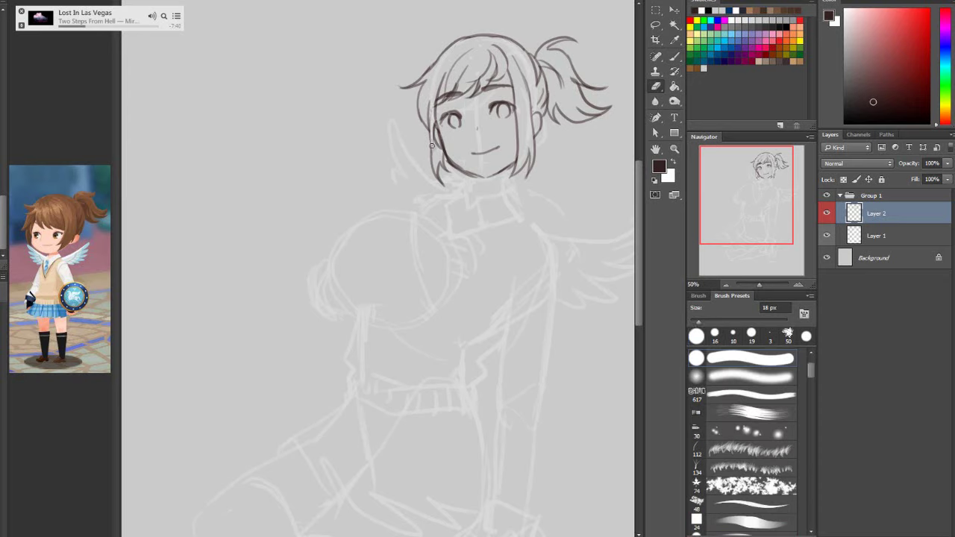
left_click(674, 58)
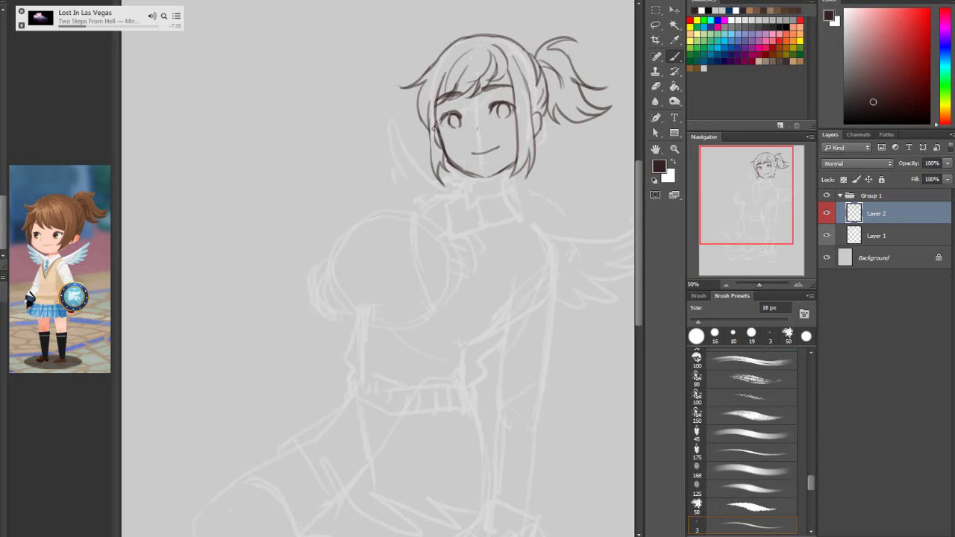
left_click_drag(433, 124, 434, 156)
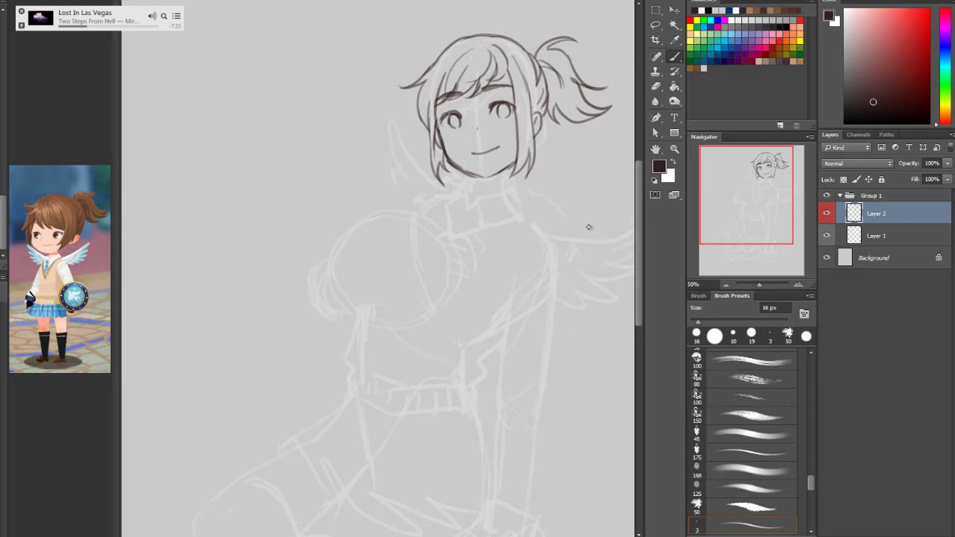
Shift the head drawing on Layer 2 slightly left and down over the rough
key("v")
left_click_drag(589, 219, 580, 220)
key("e")
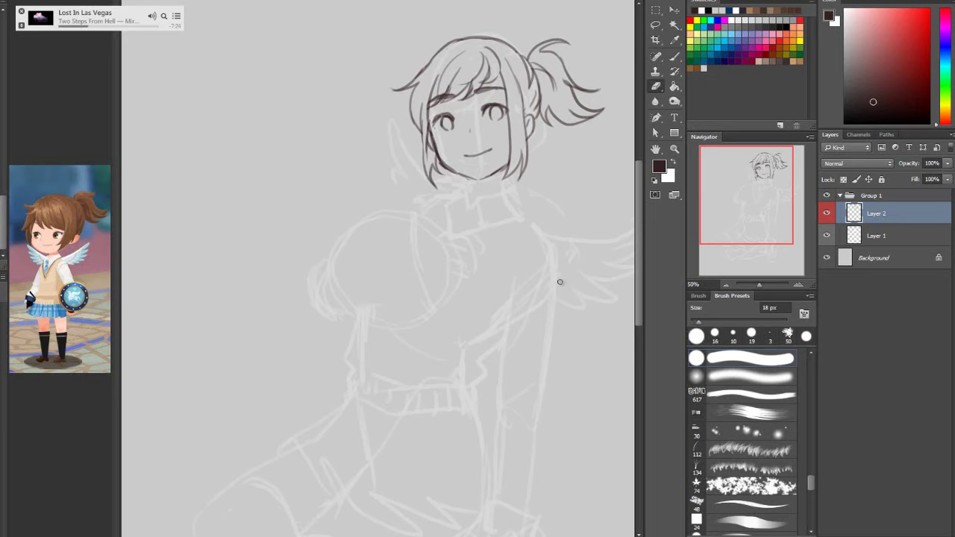
left_click(64, 0)
left_click(97, 47)
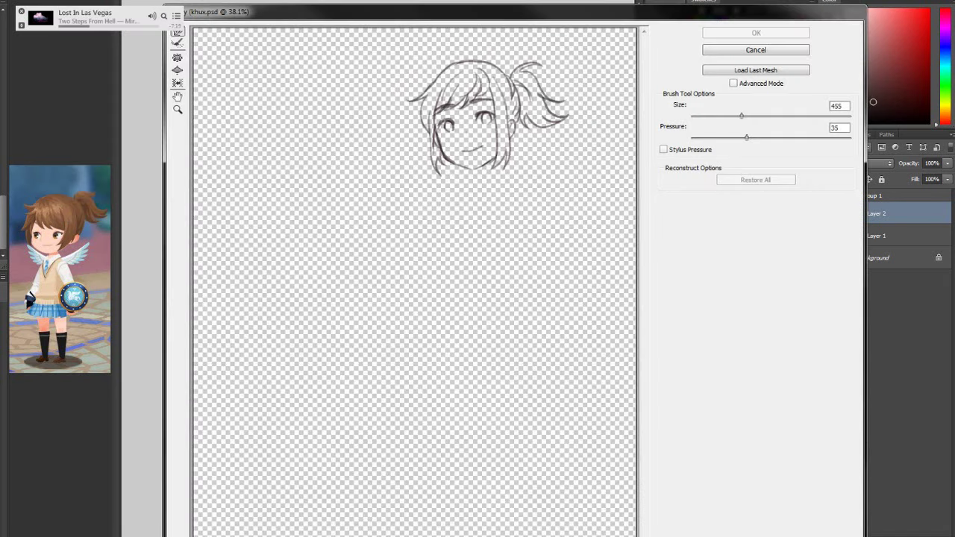
left_click(183, 536)
left_click_drag(643, 240, 651, 198)
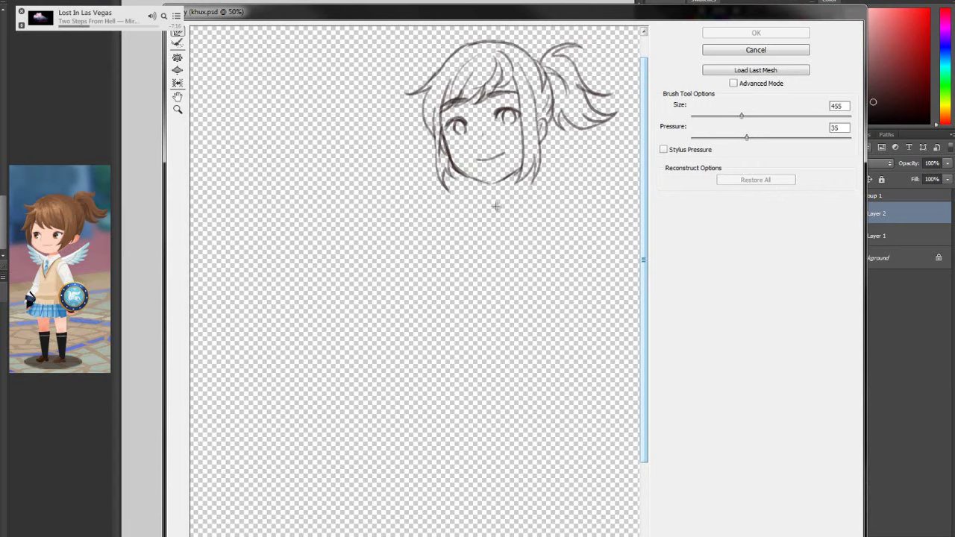
left_click_drag(552, 186, 551, 175)
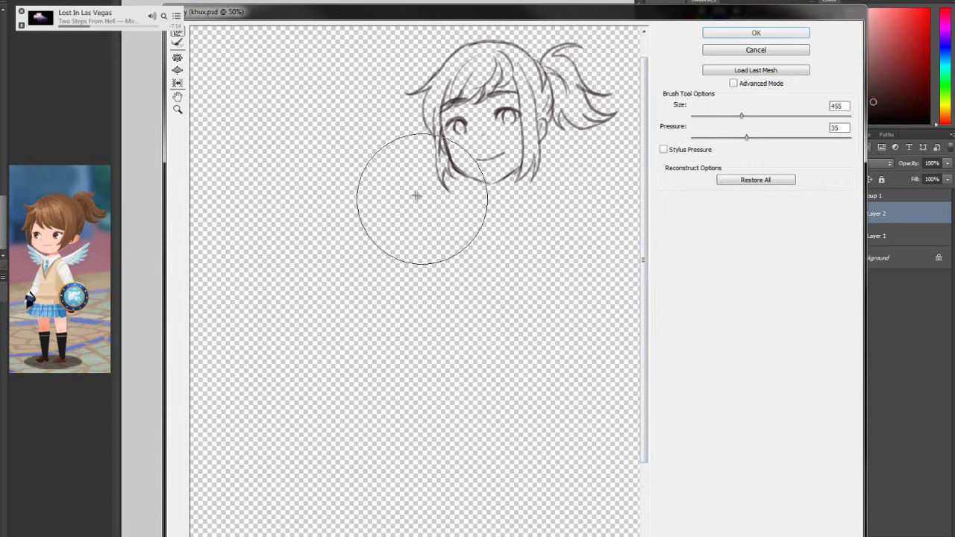
mouse_move(415, 194)
left_mouse_down()
mouse_move(405, 154)
mouse_move(435, 168)
mouse_move(429, 181)
left_mouse_up()
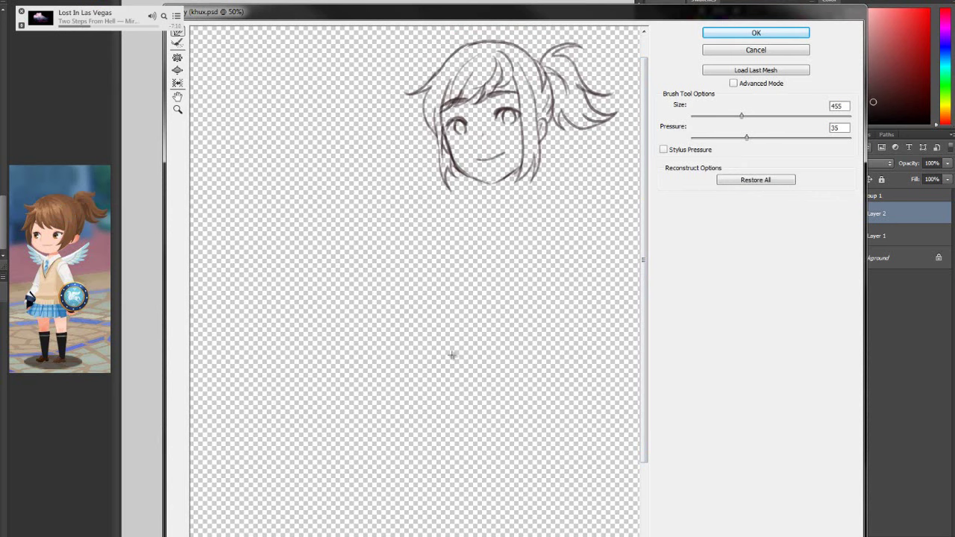
left_click_drag(741, 115, 734, 117)
mouse_move(428, 137)
left_mouse_down()
mouse_move(411, 150)
mouse_move(456, 147)
left_mouse_up()
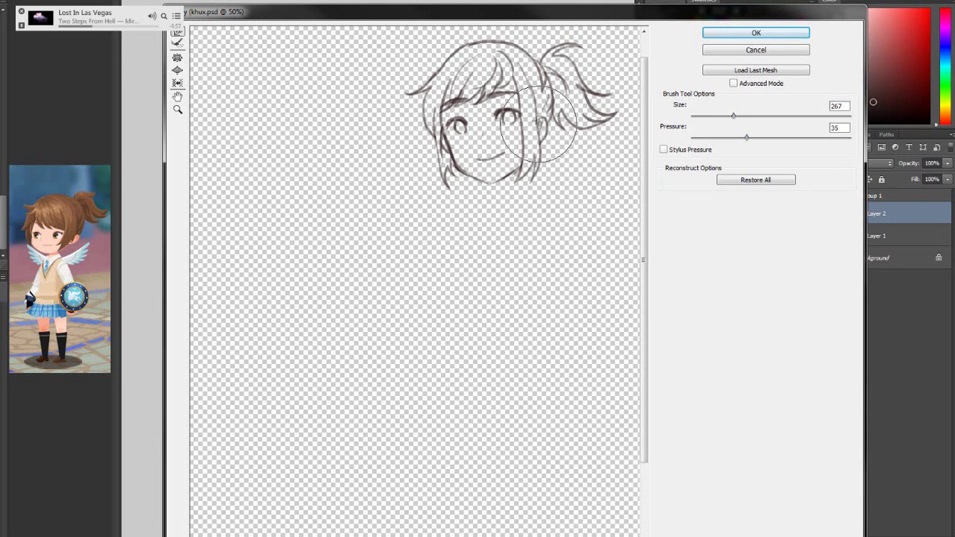
left_click(755, 50)
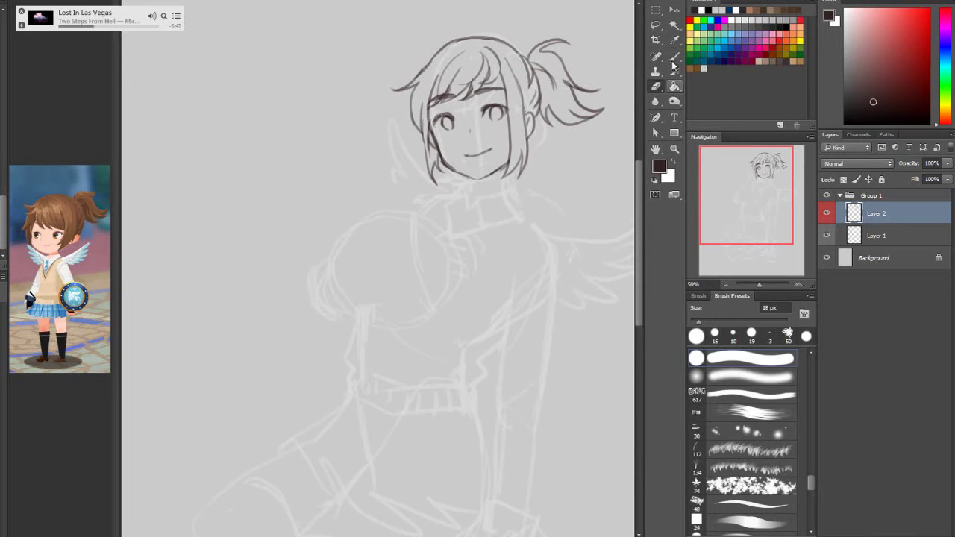
Lasso the far eye, brow and nearby bangs on Layer 2, enlarge them slightly with a free transform, apply it and deselect
left_click(654, 27)
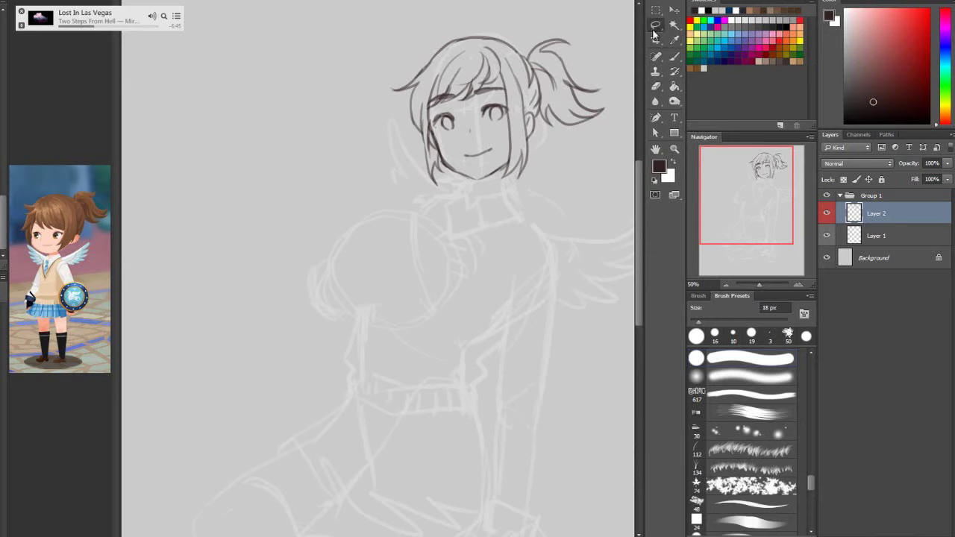
mouse_move(471, 84)
left_mouse_down()
mouse_move(463, 123)
mouse_move(448, 140)
mouse_move(427, 118)
mouse_move(427, 78)
mouse_move(457, 50)
mouse_move(472, 50)
mouse_move(474, 94)
left_mouse_up()
key("ctrl")
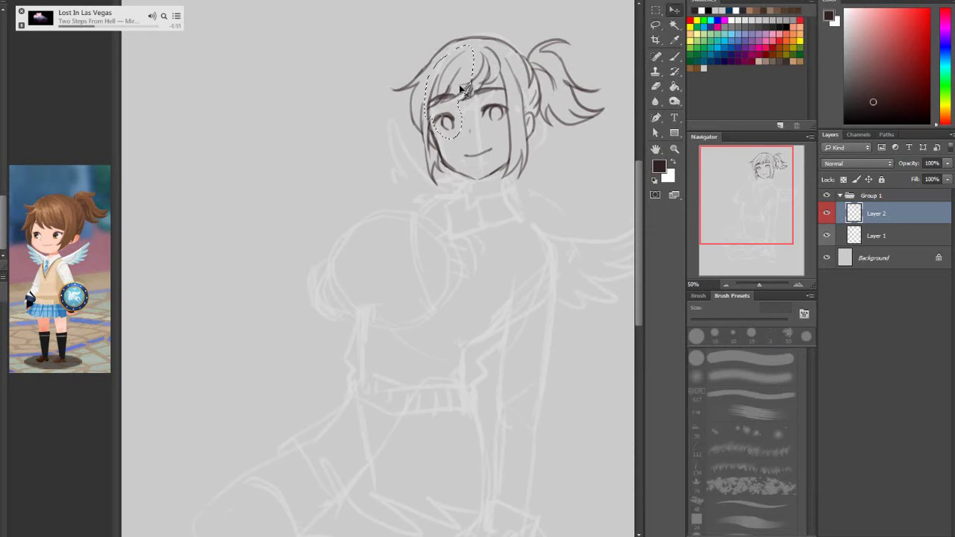
key("ctrl+t")
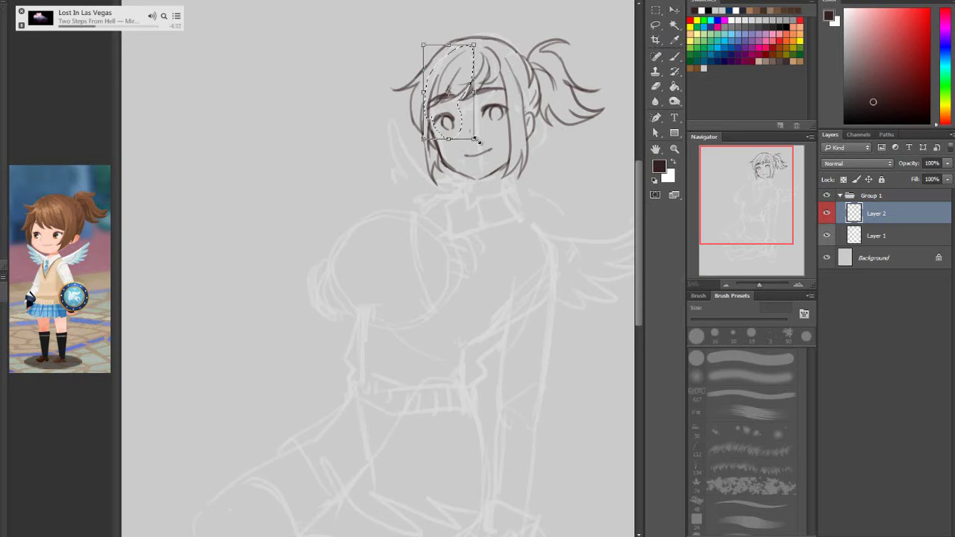
left_click_drag(476, 141, 479, 142)
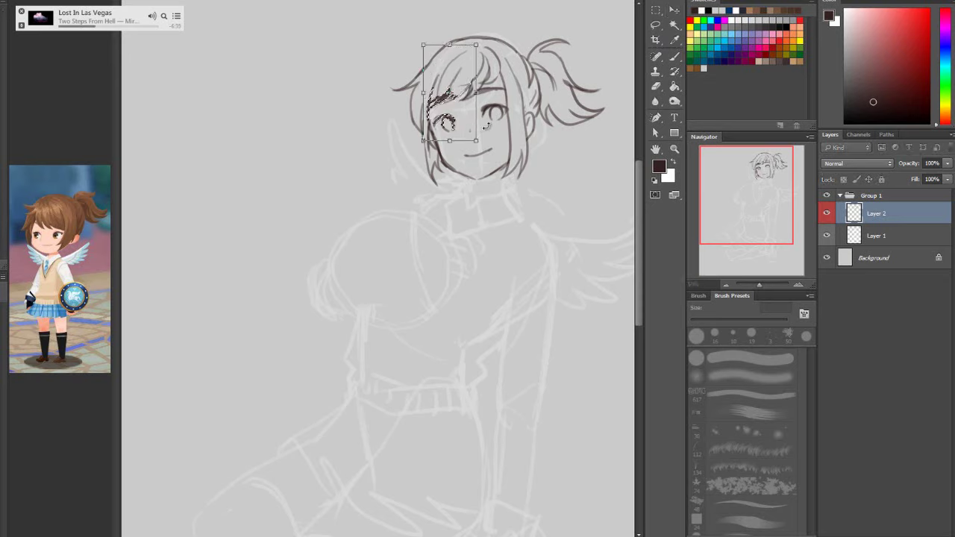
key("l")
key("Return")
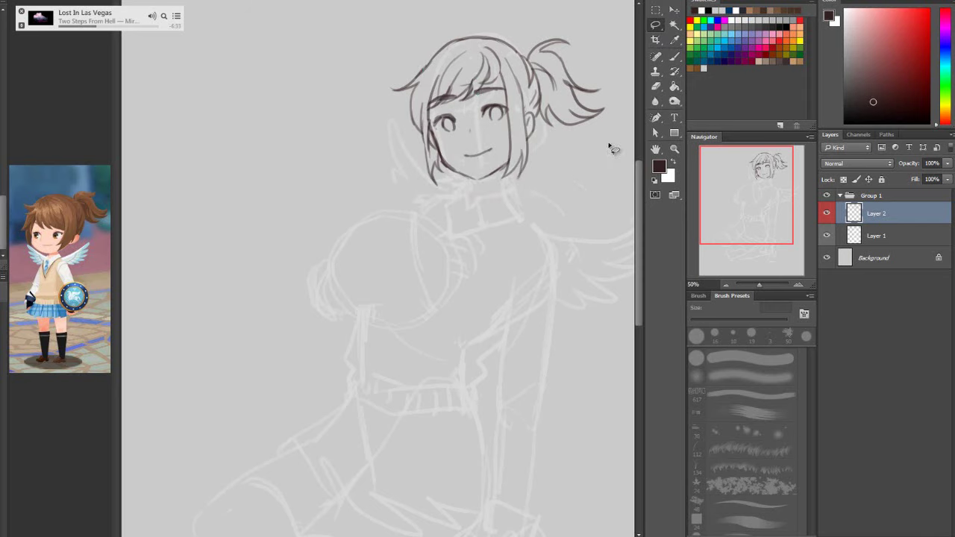
Erase the inner strand lines of the bangs and redraw them sweeping down from the crown
key("e")
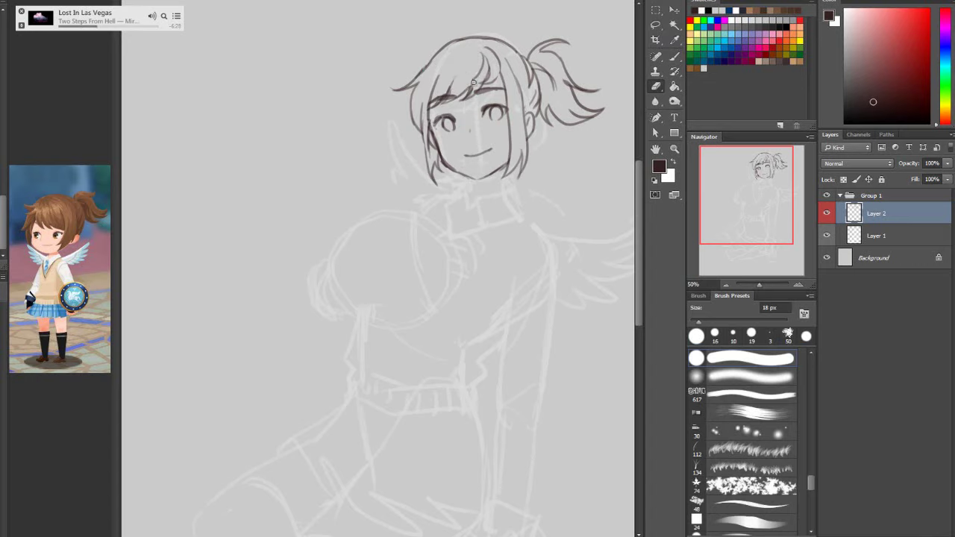
key("b")
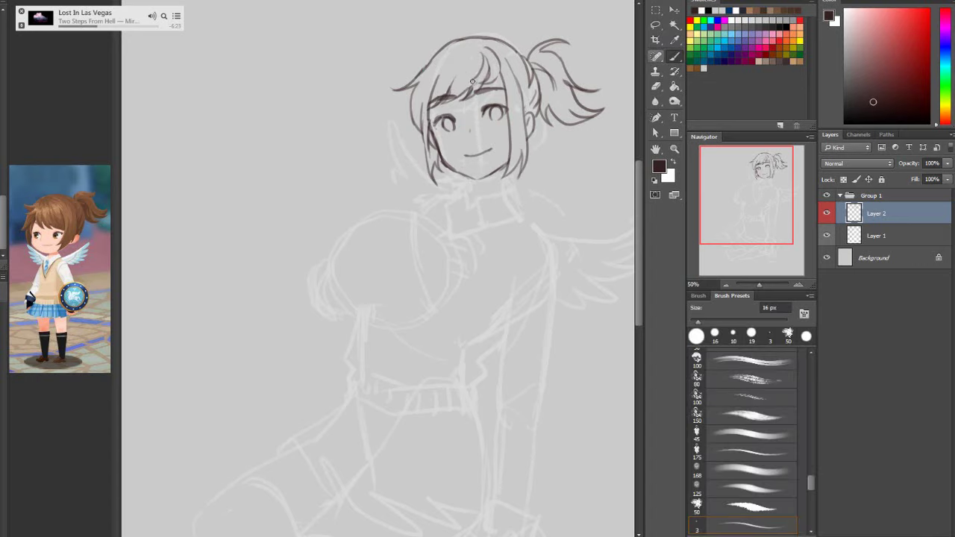
mouse_move(481, 71)
left_mouse_down()
mouse_move(453, 92)
mouse_move(524, 107)
mouse_move(451, 49)
left_mouse_up()
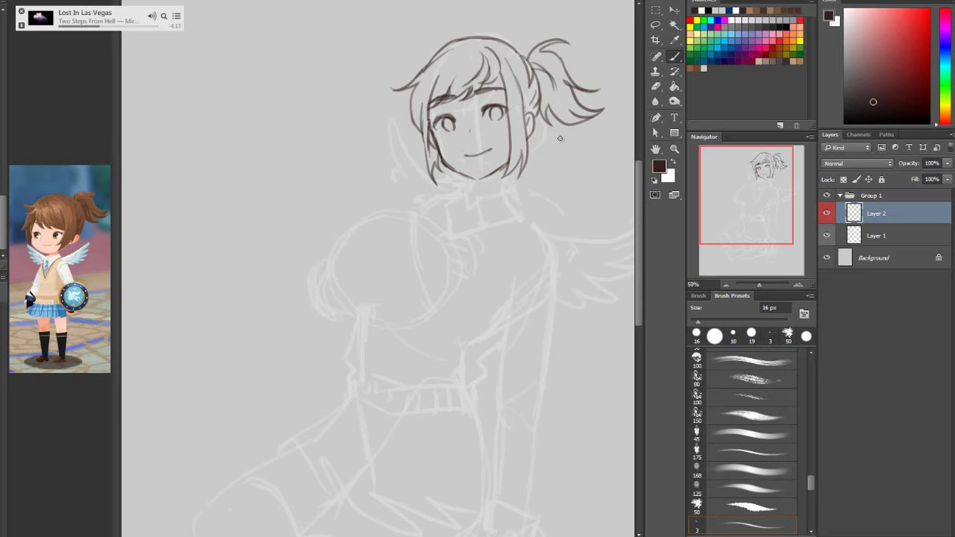
Rotate Group 1 counter-clockwise around the neck, shift the figure left on the canvas and apply the transformation
left_click(887, 197)
key("z")
right_click(547, 196)
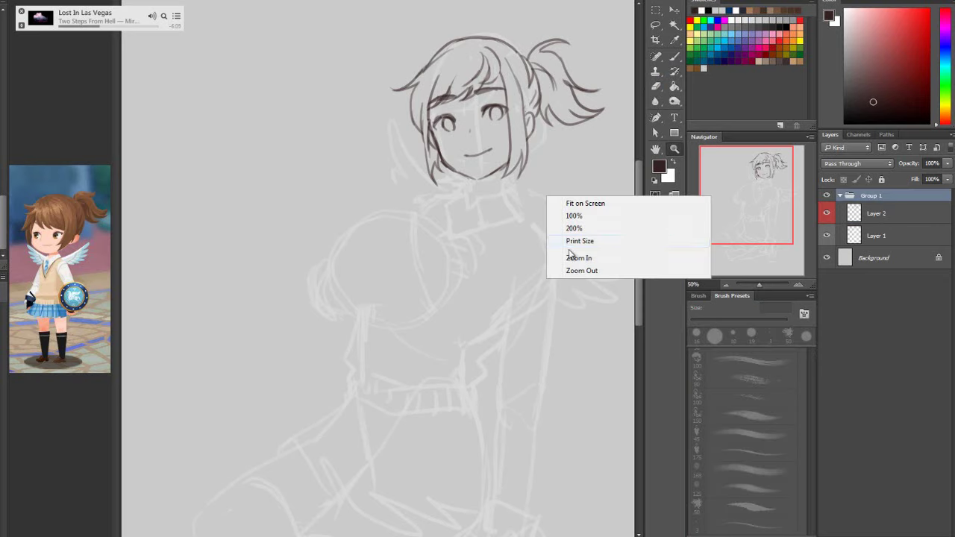
left_click(577, 271)
key("ctrl+t")
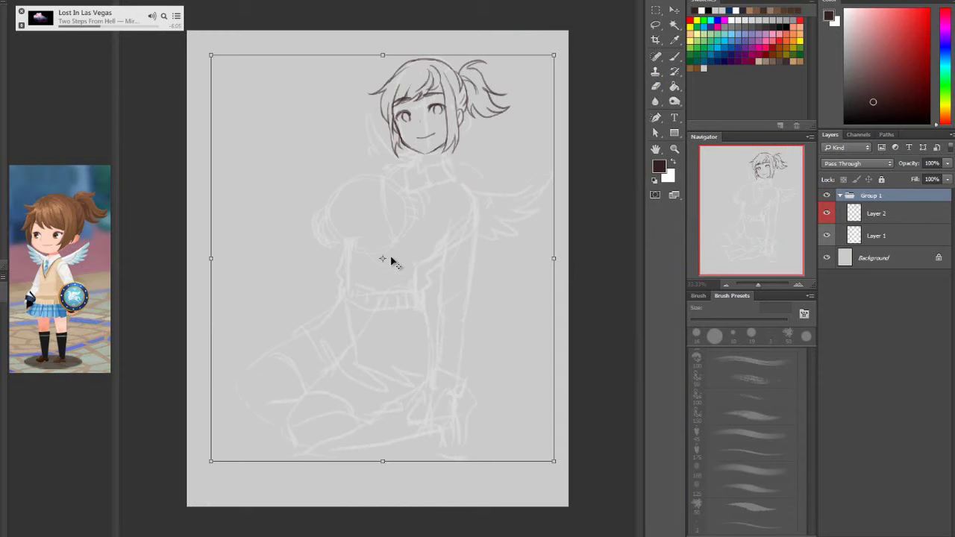
left_click_drag(384, 258, 436, 166)
left_click_drag(589, 368, 604, 335)
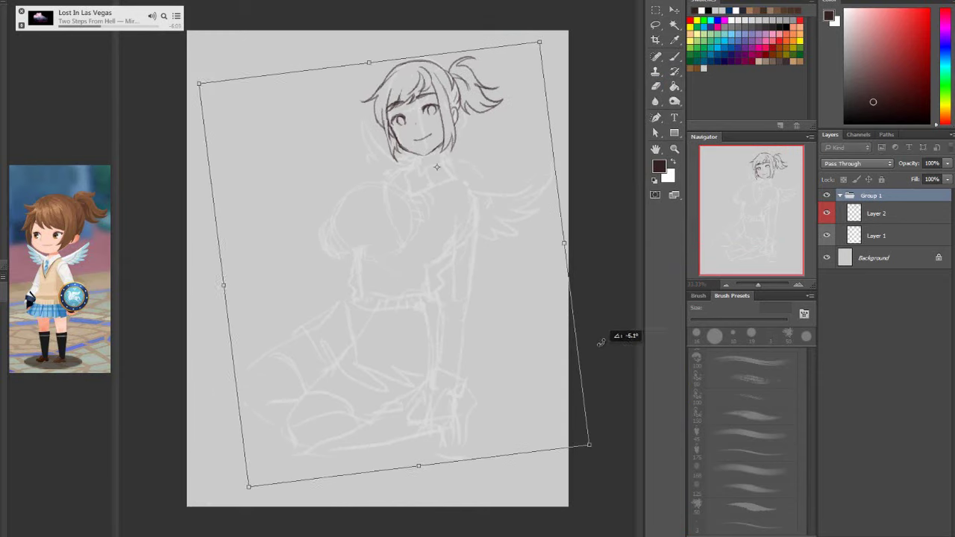
left_click_drag(515, 375, 481, 373)
mouse_move(583, 346)
left_mouse_down()
mouse_move(587, 328)
mouse_move(580, 345)
left_mouse_up()
left_click(656, 25)
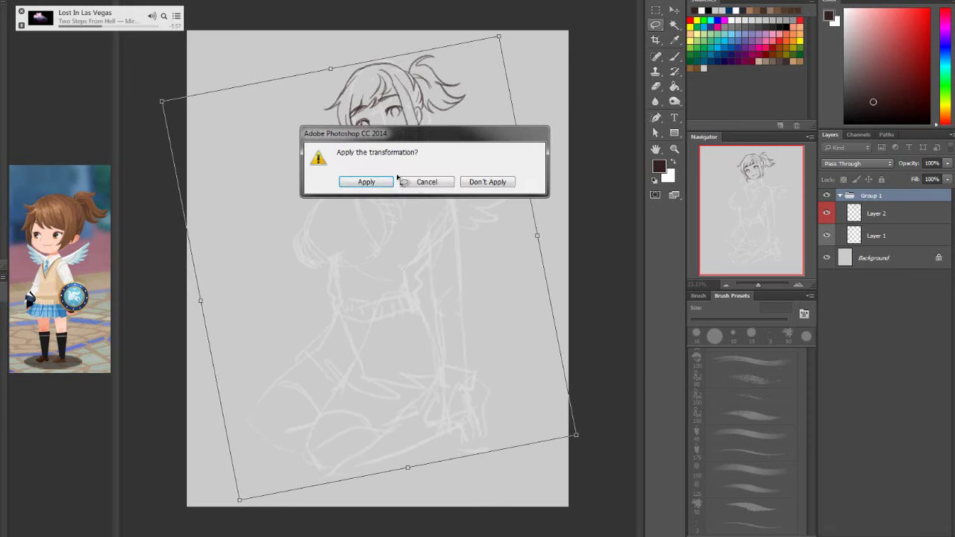
left_click(373, 181)
key("Return")
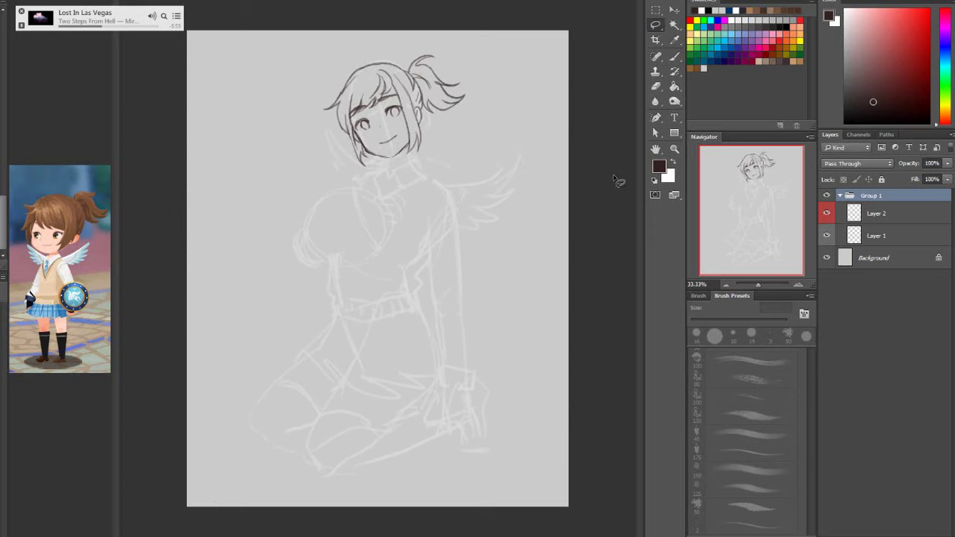
Lower the head on Layer 2 slightly toward the collar, adjust its size with a free transform and apply it
left_click(883, 215)
left_click(673, 10)
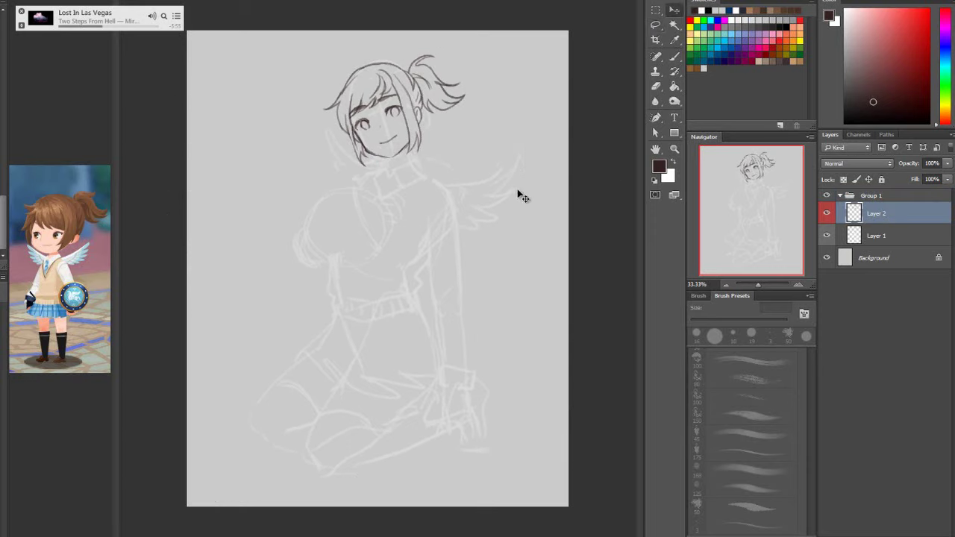
left_click_drag(517, 188, 518, 192)
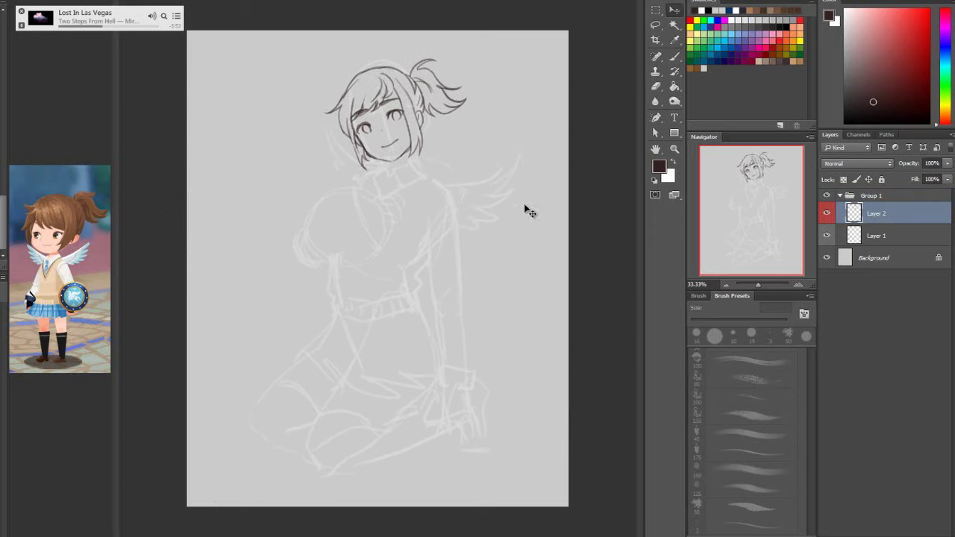
key("ctrl+t")
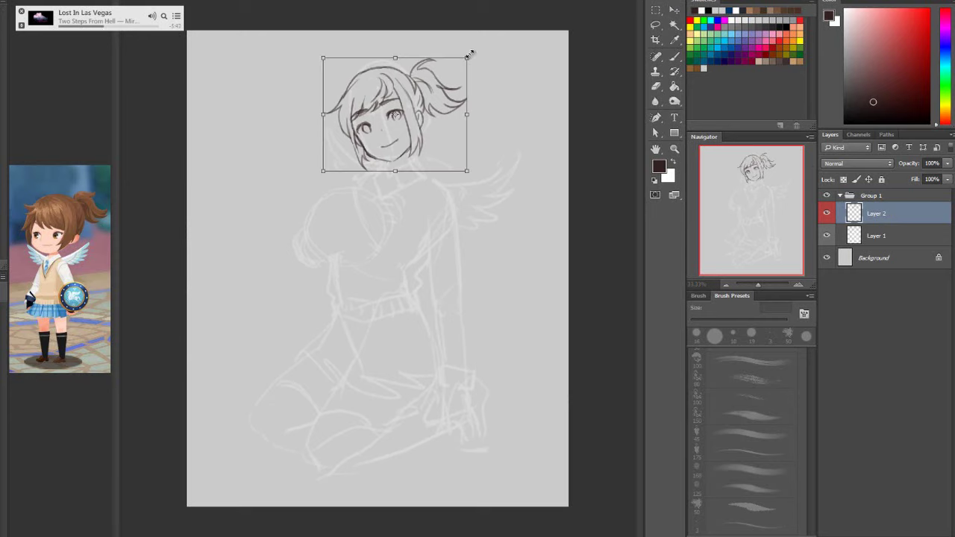
left_click_drag(470, 54, 471, 53)
left_click_drag(455, 92, 458, 103)
left_click(655, 25)
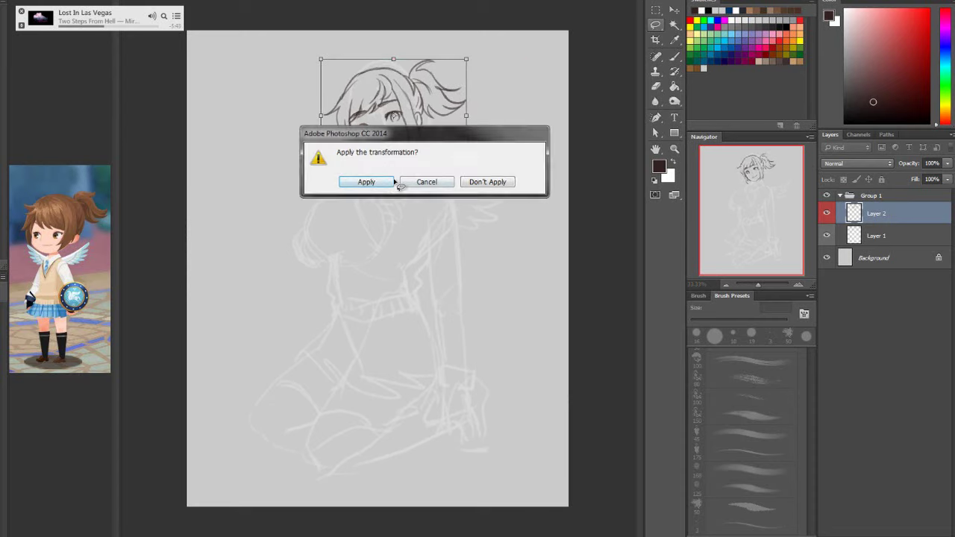
left_click(394, 182)
Flip Group 1 horizontally, move the figure right to recentre it on the canvas and apply the transformation
left_click(889, 197)
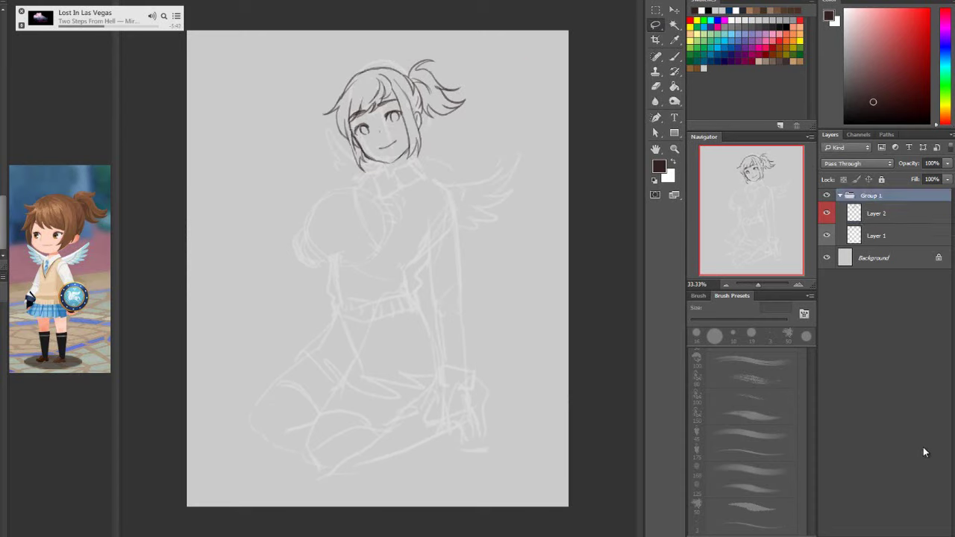
key("ctrl+t")
right_click(444, 233)
left_click(503, 408)
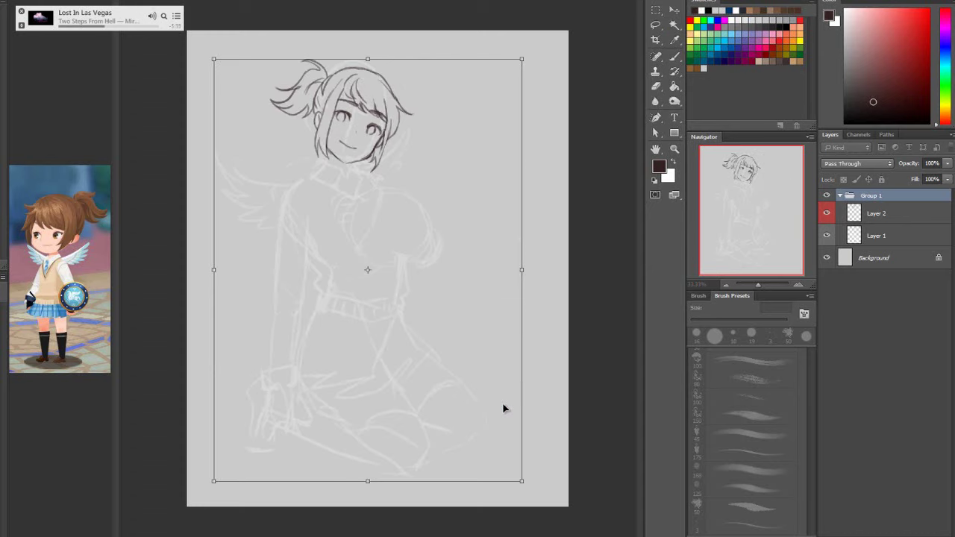
left_click_drag(466, 353, 480, 344)
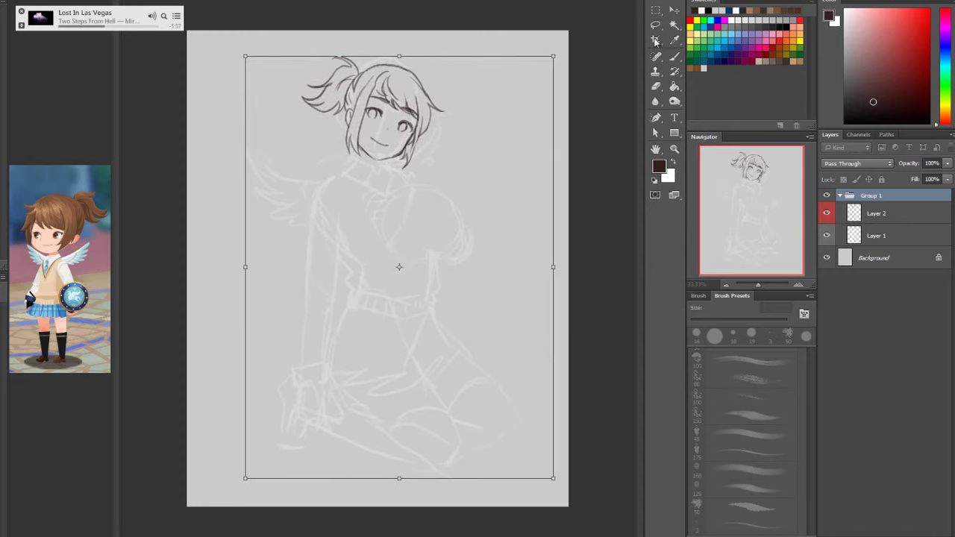
left_click(653, 28)
left_click(392, 180)
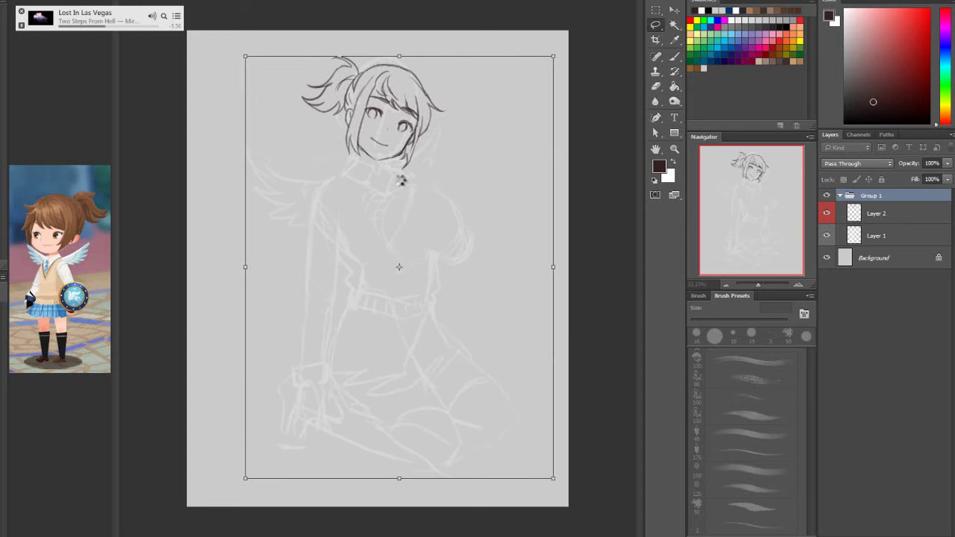
Skew the head on Layer 2 slightly, nudge it into place above the collar and apply the transformation
left_click(874, 215)
key("ctrl+t")
right_click(467, 138)
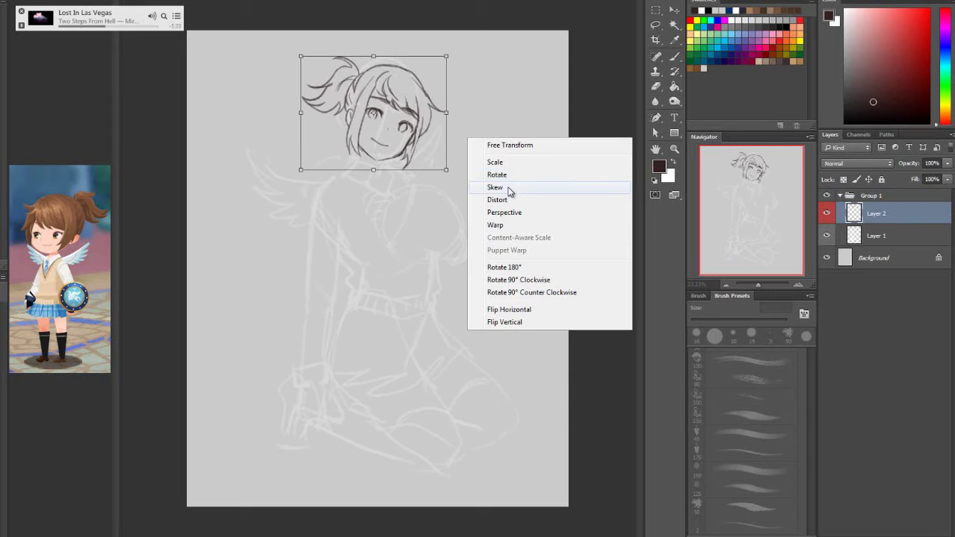
left_click(509, 189)
left_click_drag(444, 174, 436, 165)
left_click_drag(428, 157, 426, 153)
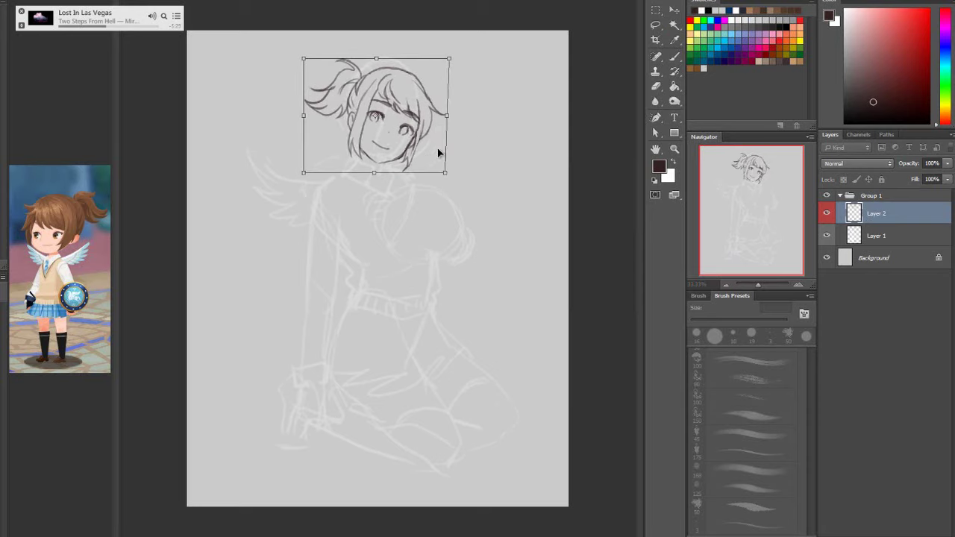
left_click(655, 25)
left_click(366, 181)
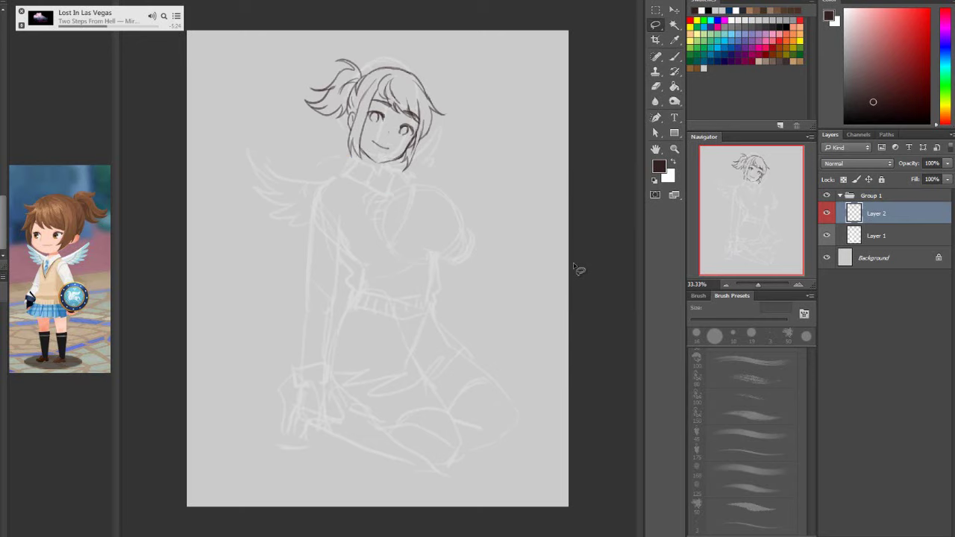
Erase the rough hair lines where the ponytail meets the head and redraw the strands with the 16 px brush
key("b")
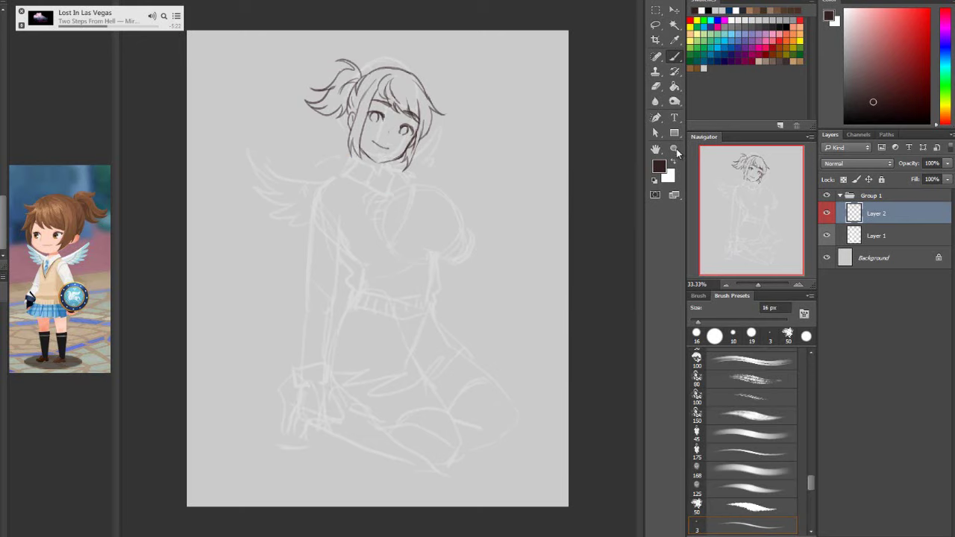
left_click(676, 149)
left_click(376, 190)
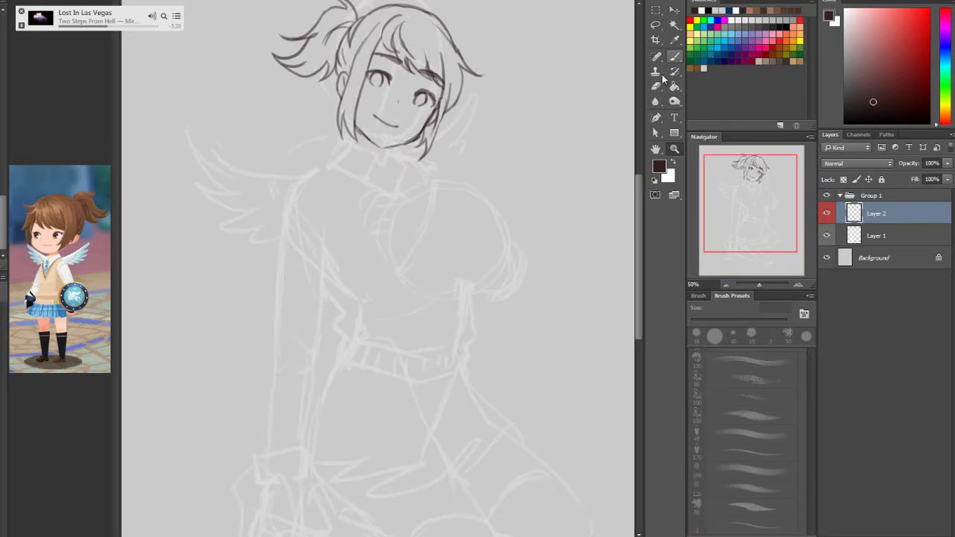
key("b")
scroll(418, 164, "up", 3)
key("e")
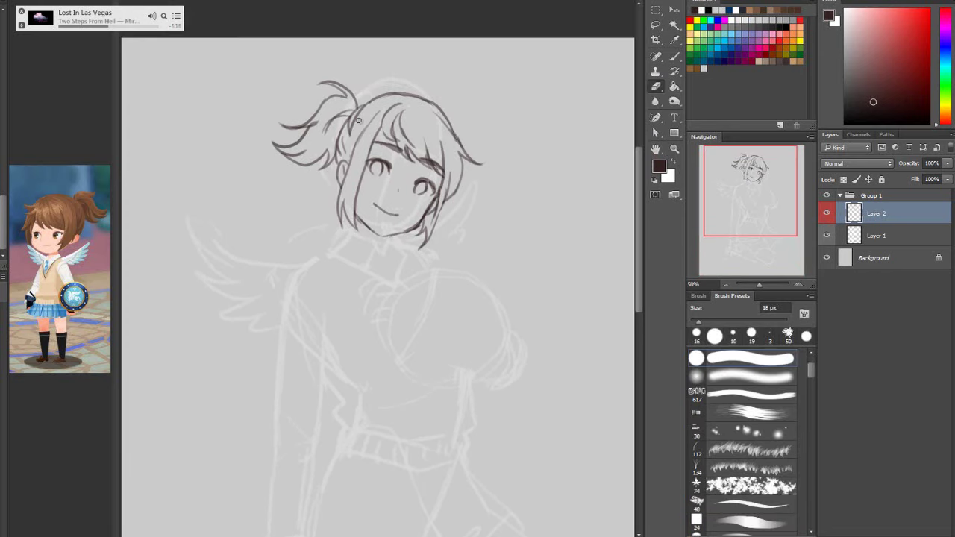
left_click_drag(348, 134, 363, 116)
key("b")
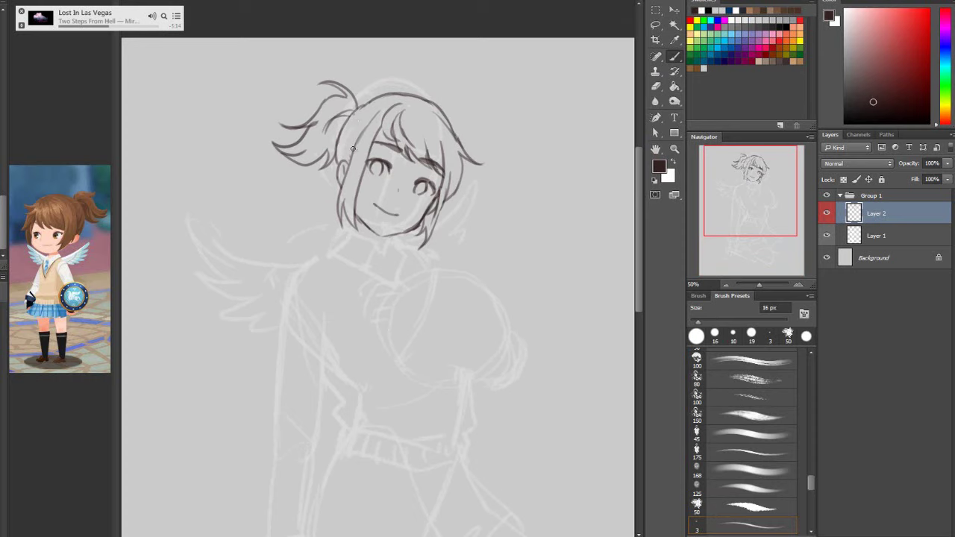
left_click_drag(353, 148, 358, 113)
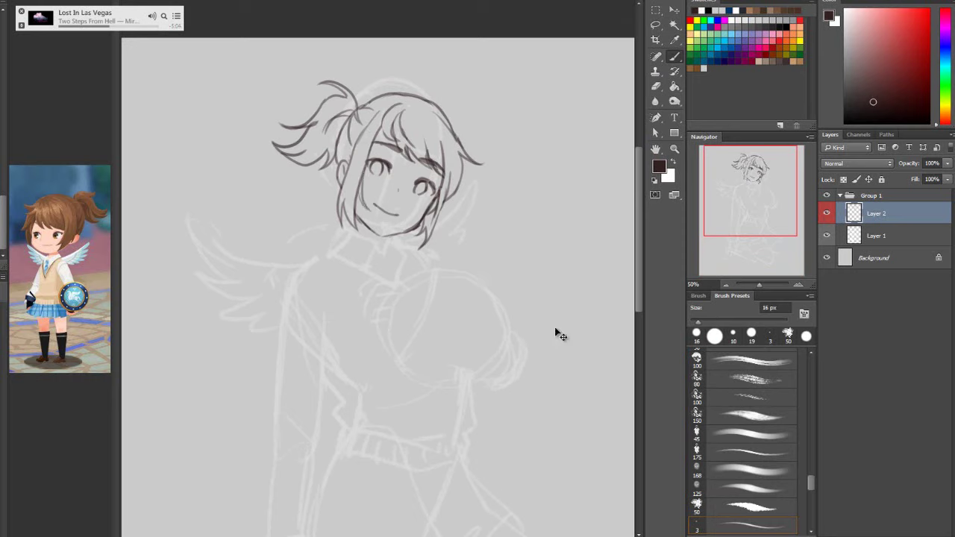
Erase the hair lock beside the cheek opposite the ponytail and redraw it longer with outward-flicking tips, then retouch the cheek line
left_click(657, 88)
left_click_drag(444, 206, 439, 234)
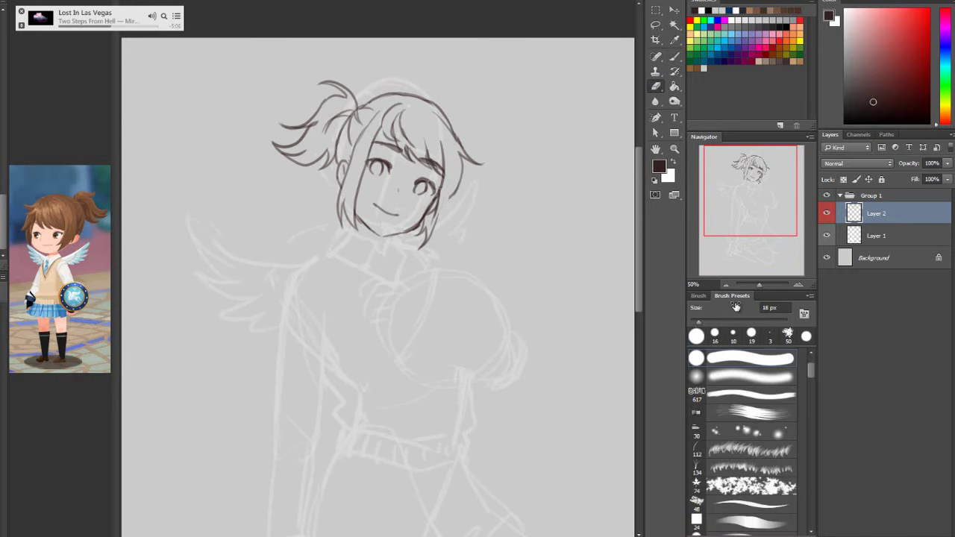
left_click_drag(464, 188, 430, 238)
key("b")
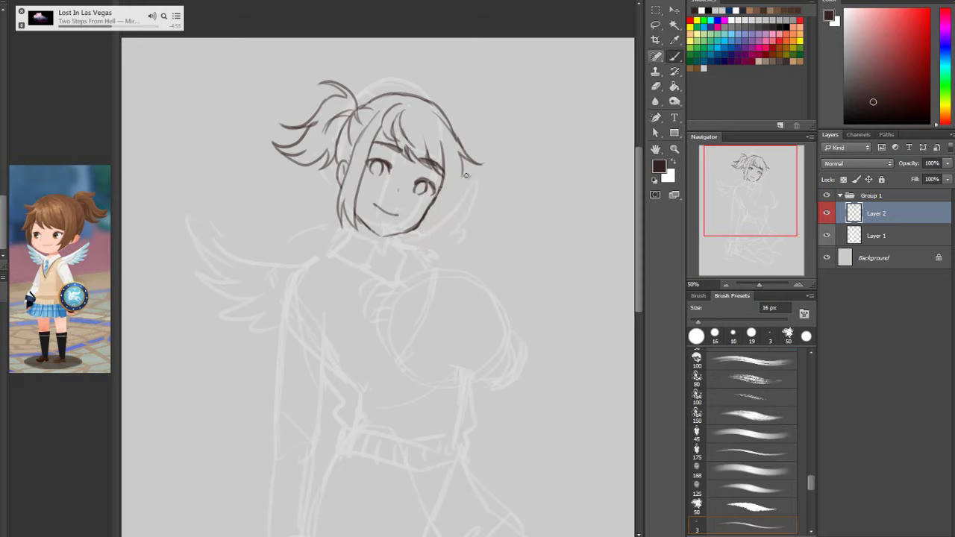
mouse_move(463, 169)
left_mouse_down()
mouse_move(480, 218)
mouse_move(453, 189)
mouse_move(440, 240)
left_mouse_up()
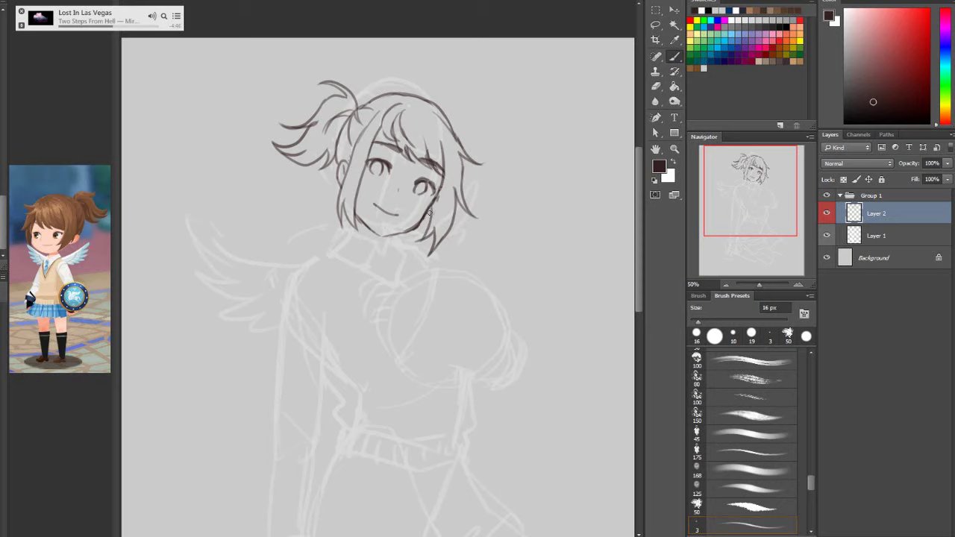
left_click_drag(437, 197, 420, 221)
Clean up overlapping hair lines with a 31 px eraser and redraw the side lock in front of the ear on the ponytail side
key("e")
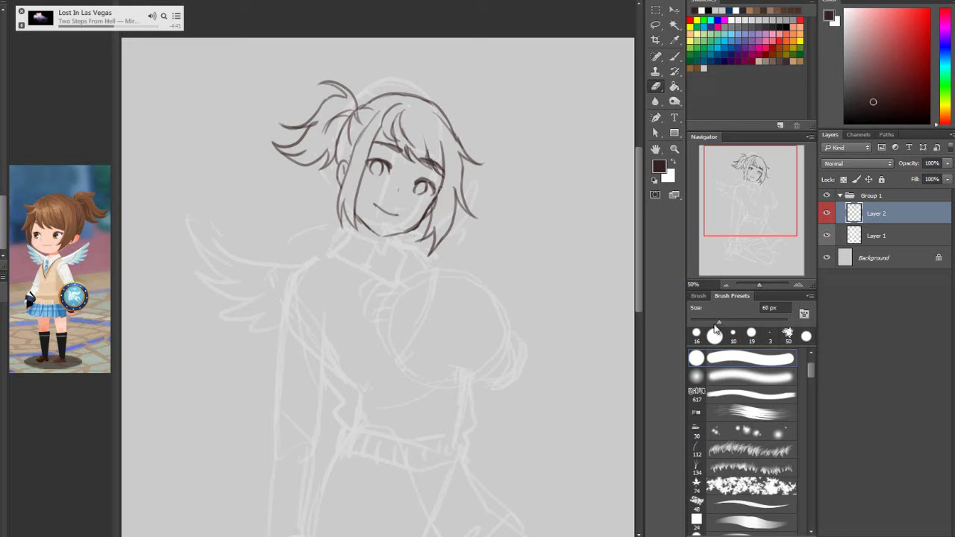
left_click_drag(434, 204, 435, 209)
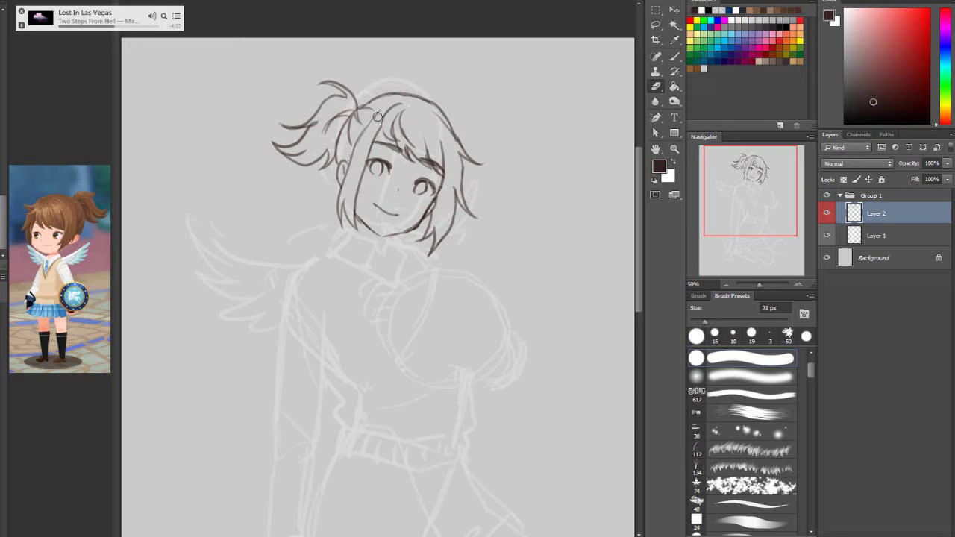
key("b")
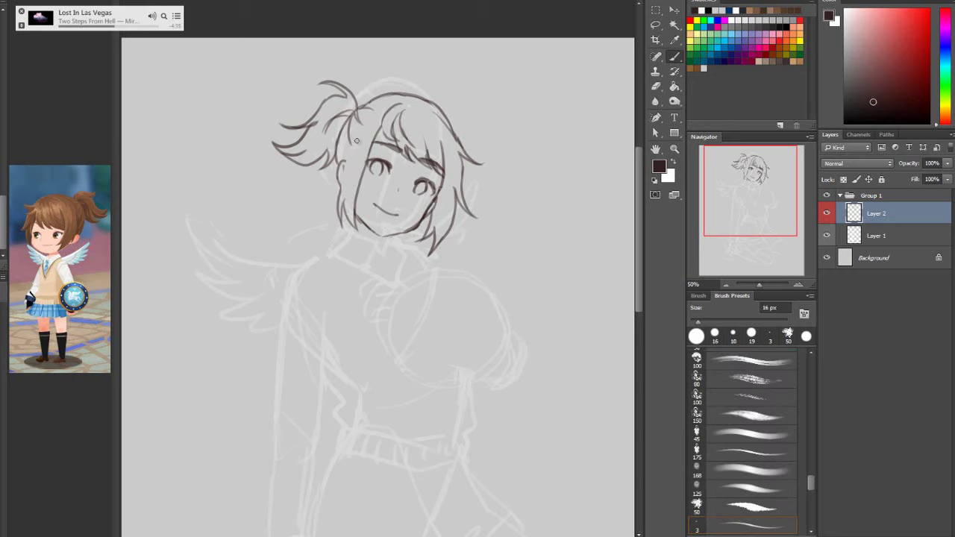
left_click_drag(344, 160, 339, 200)
key("e")
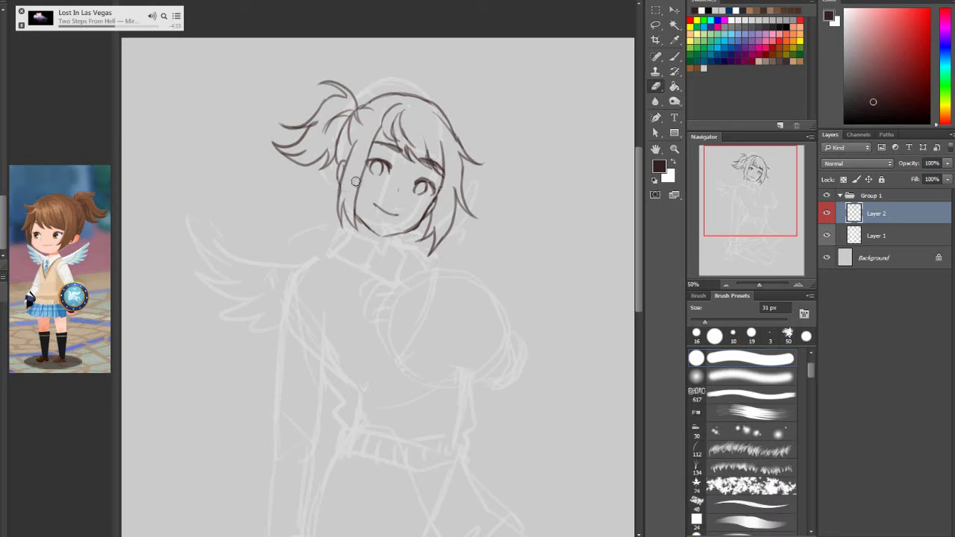
key("b")
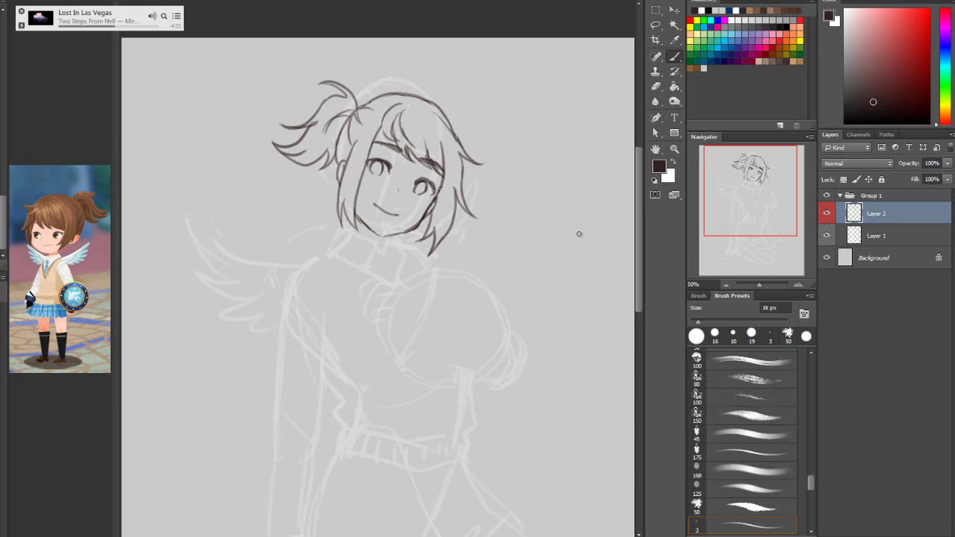
Select the ponytail on Layer 2, skew its outer edge upward, nudge it toward the head and apply the transformation
key("l")
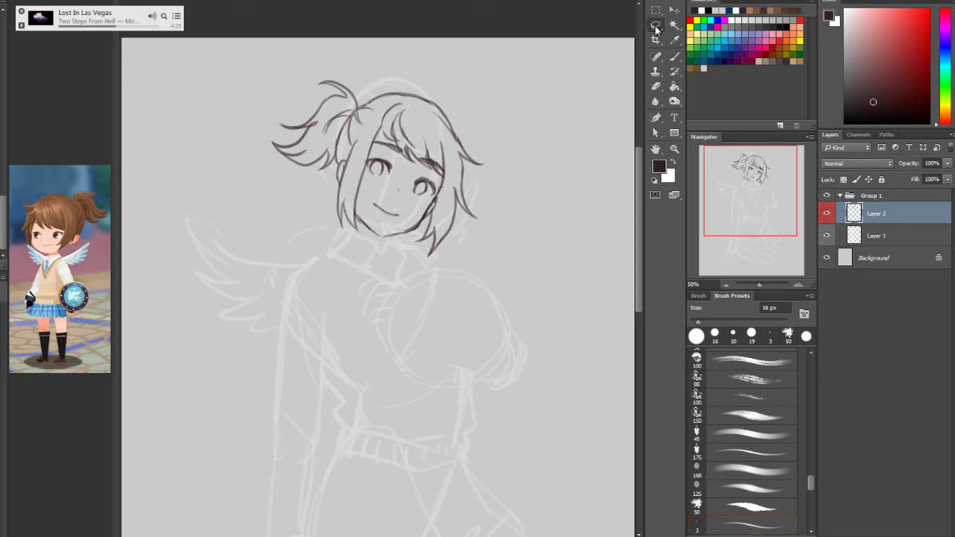
mouse_move(326, 188)
left_mouse_down()
mouse_move(254, 107)
mouse_move(377, 88)
left_mouse_up()
key("ctrl+t")
right_click(415, 144)
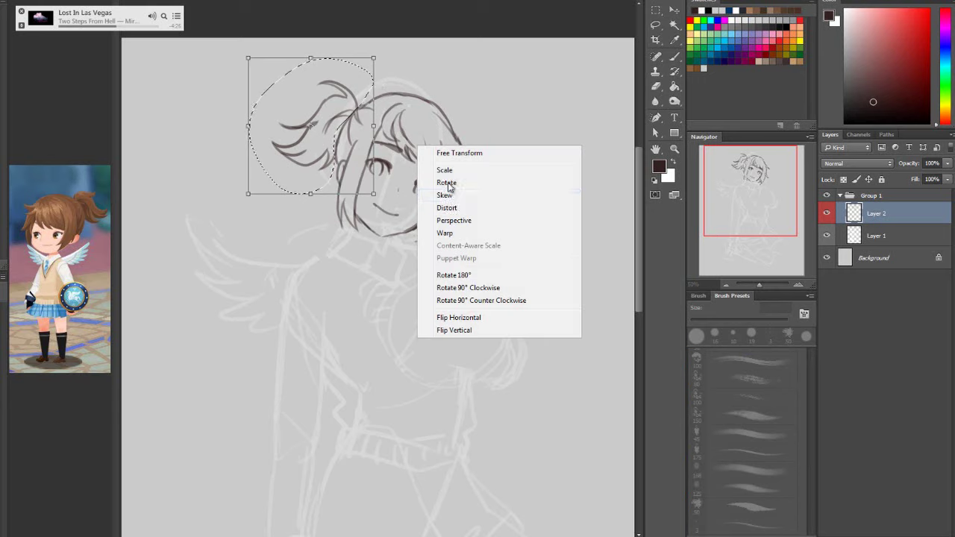
left_click(441, 189)
left_click_drag(247, 196, 242, 168)
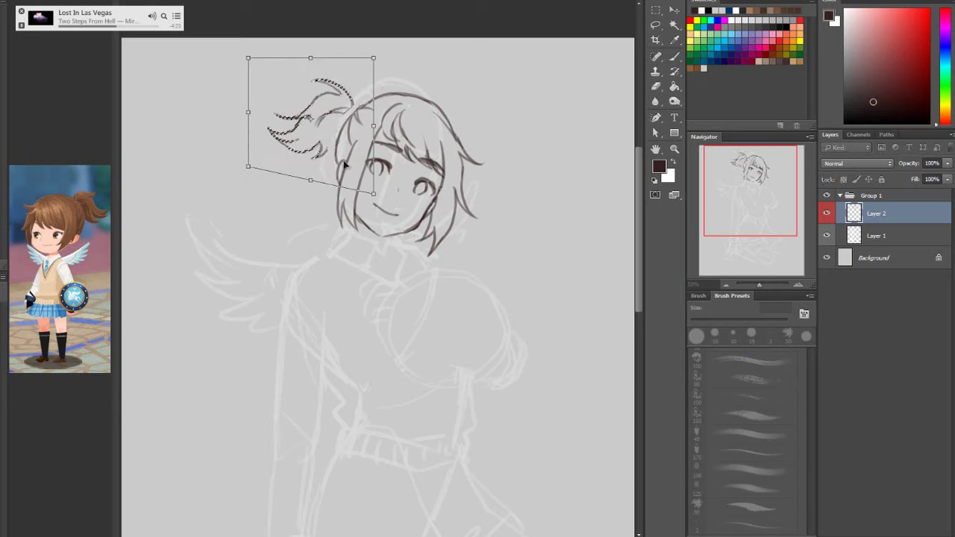
left_click_drag(344, 165, 351, 164)
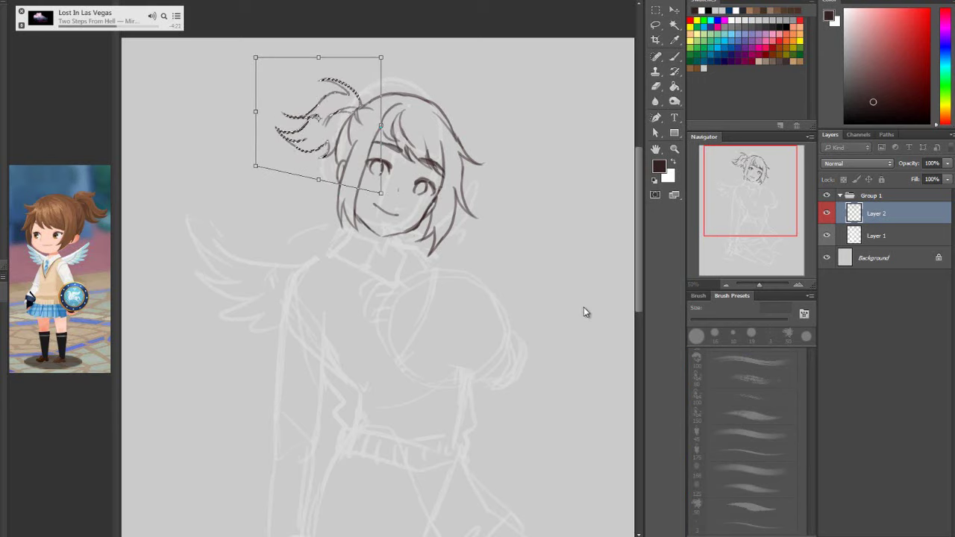
left_click(656, 24)
key("Return")
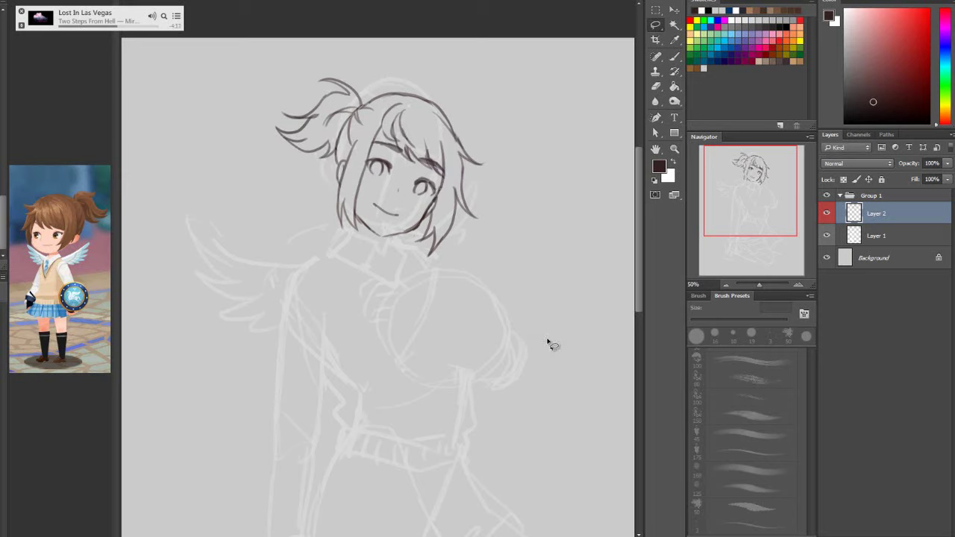
Erase the bangs over the forehead and redraw them as looser strands sweeping across the brows
left_click(652, 83)
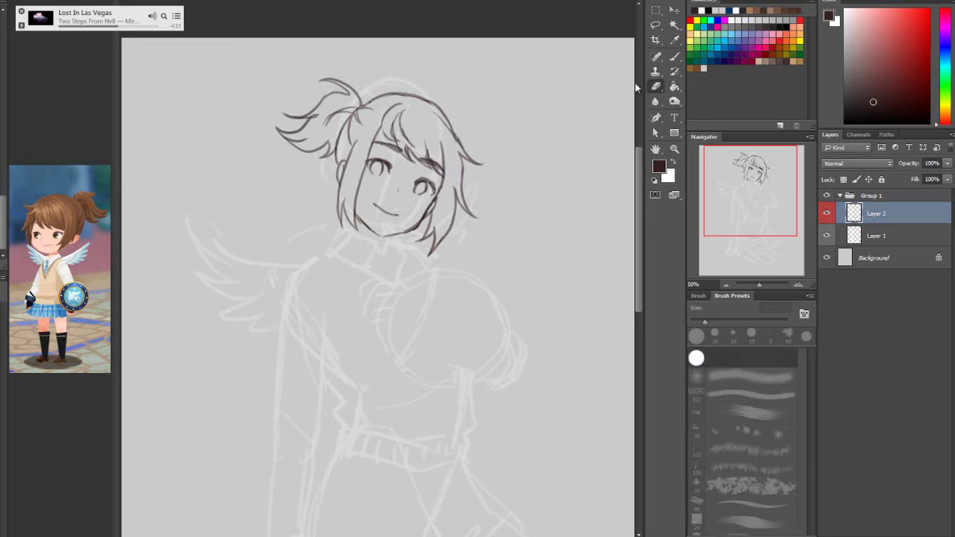
mouse_move(431, 170)
left_mouse_down()
mouse_move(412, 146)
mouse_move(401, 155)
mouse_move(383, 131)
mouse_move(406, 123)
mouse_move(403, 112)
mouse_move(421, 142)
left_mouse_up()
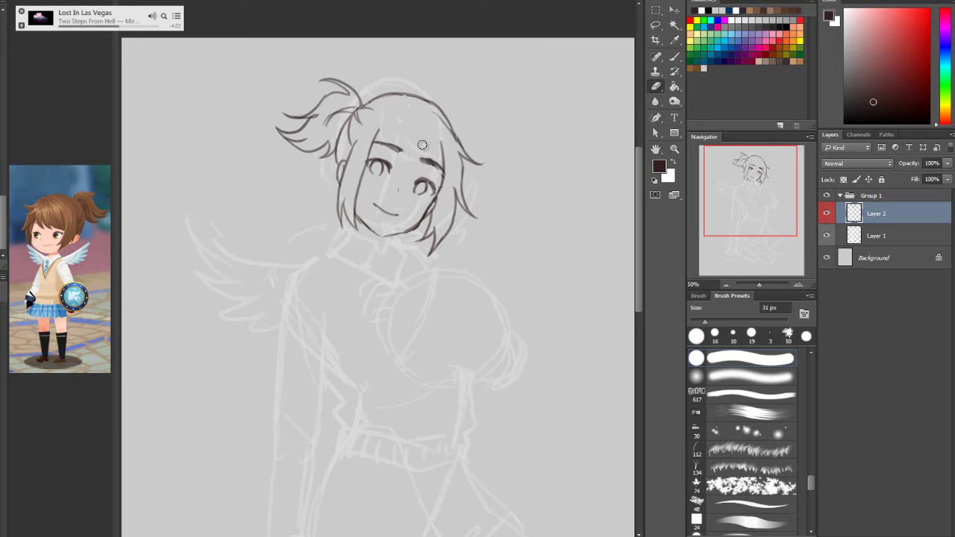
left_click(675, 57)
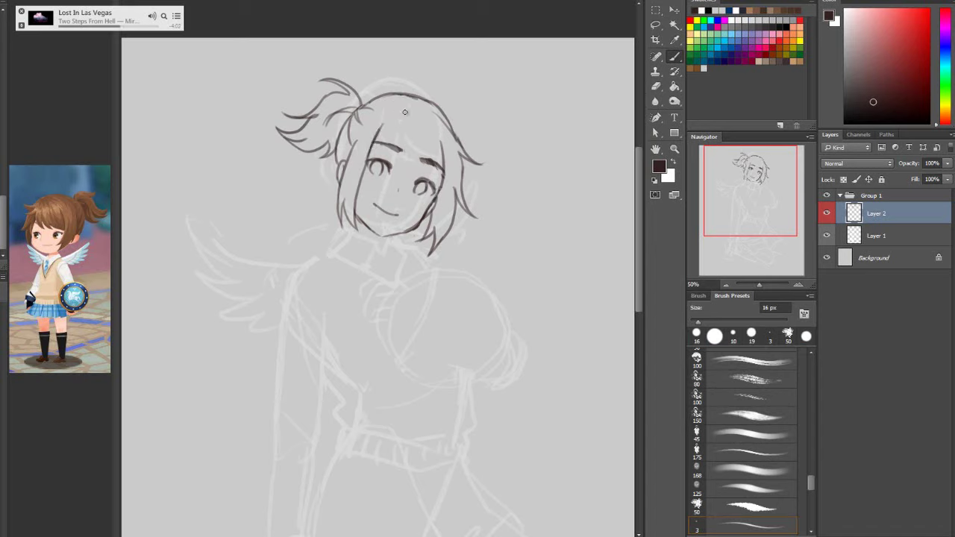
key("ctrl+z")
left_click_drag(431, 172, 424, 169)
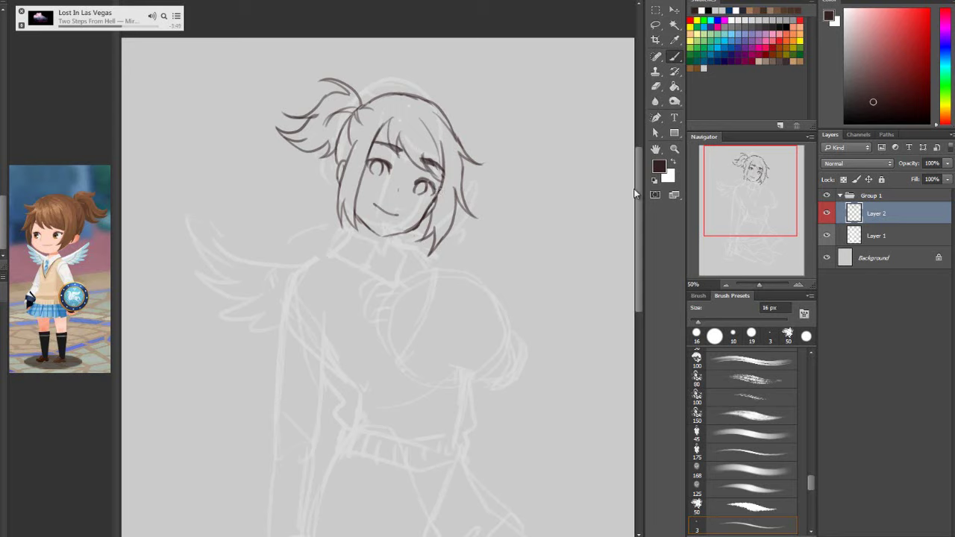
Select the hair, eyes and upper face on Layer 2, leaving out the mouth and chin, and skew the selection slightly upward on one side
left_click(655, 25)
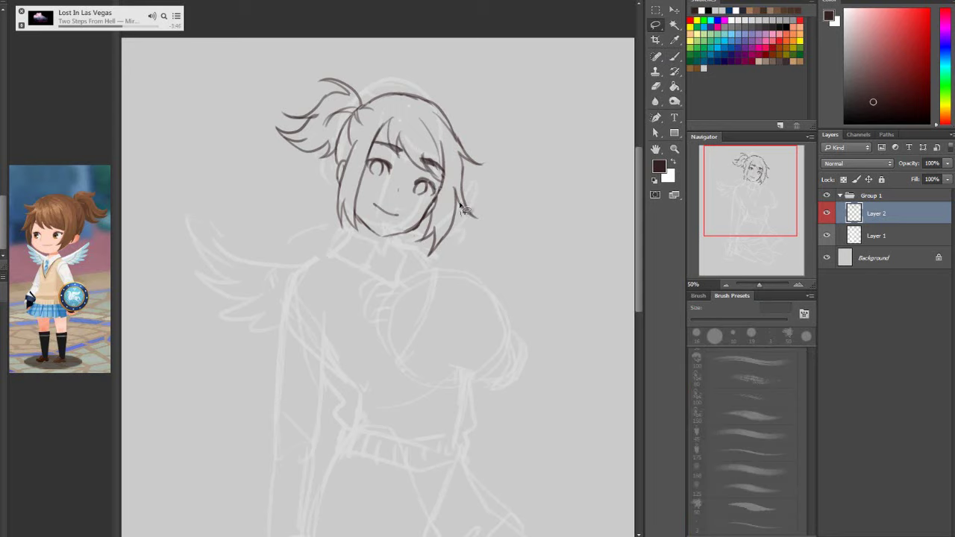
mouse_move(463, 211)
left_mouse_down()
mouse_move(456, 182)
mouse_move(424, 204)
mouse_move(365, 179)
mouse_move(360, 226)
mouse_move(307, 234)
mouse_move(290, 35)
mouse_move(520, 126)
mouse_move(475, 258)
left_mouse_up()
key("ctrl+t")
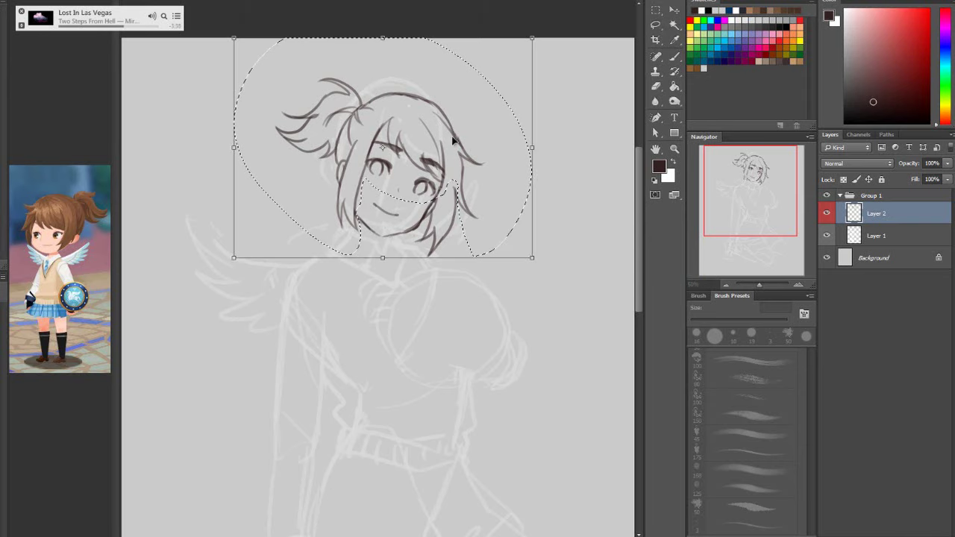
right_click(491, 149)
left_click(504, 188)
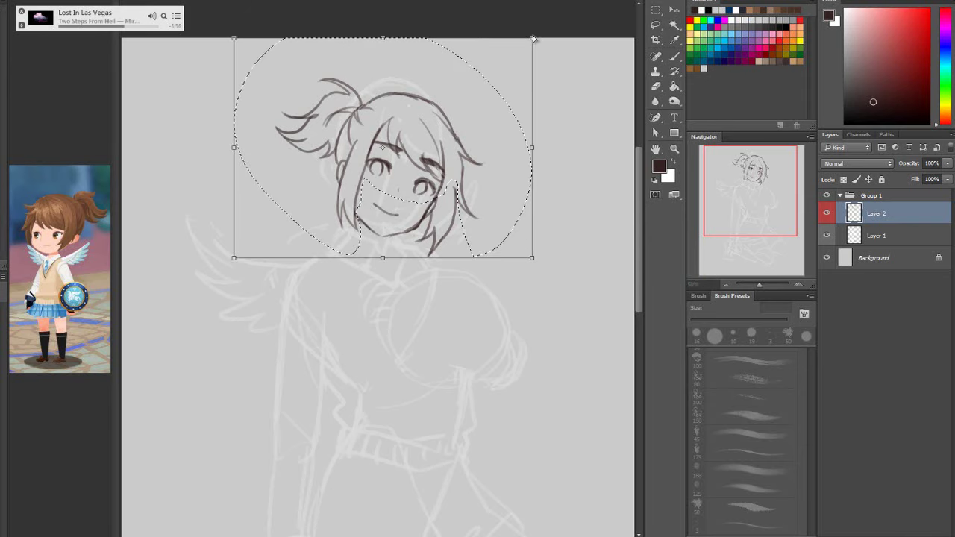
left_click_drag(533, 37, 533, 33)
left_click_drag(514, 133, 524, 132)
left_click_drag(535, 259, 504, 237)
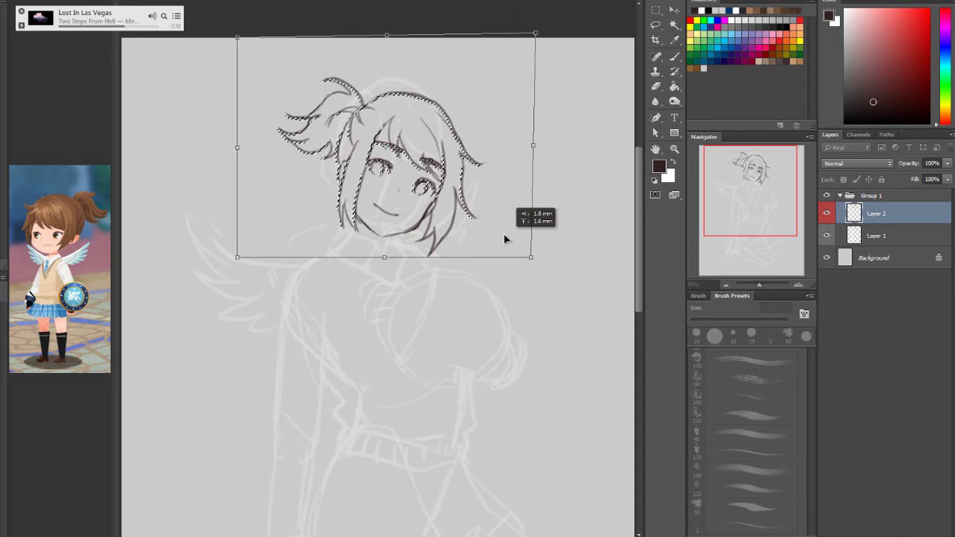
Enlarge the selected upper head slightly, nudge it into alignment with the jaw, apply the transformation, deselect and compare it with the earlier version
right_click(491, 217)
left_click(531, 225)
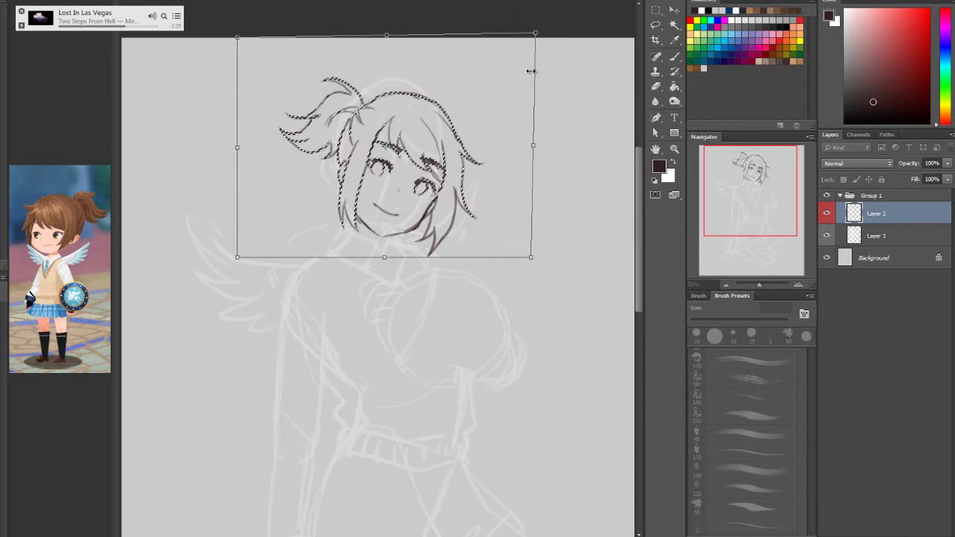
left_click_drag(535, 33, 539, 31)
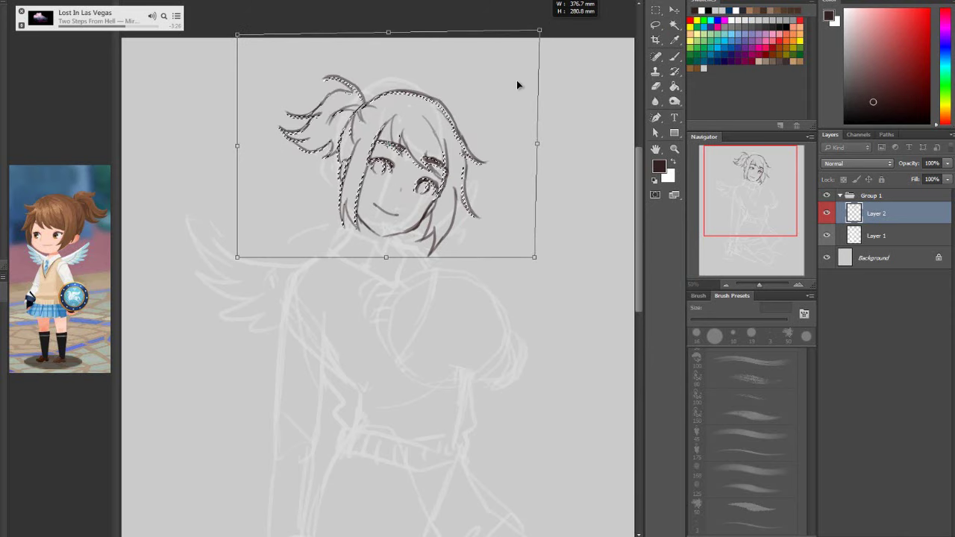
left_click_drag(508, 106, 508, 104)
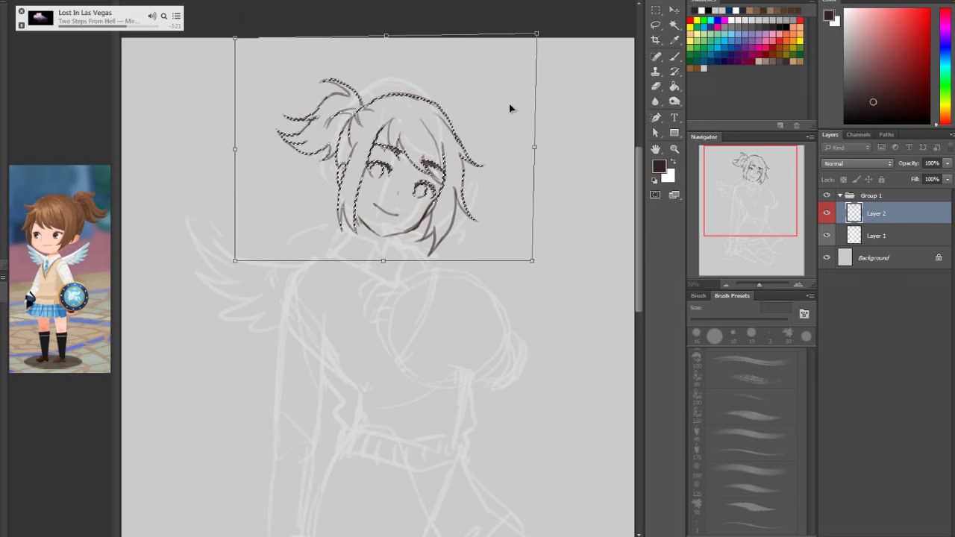
left_click_drag(499, 140, 504, 138)
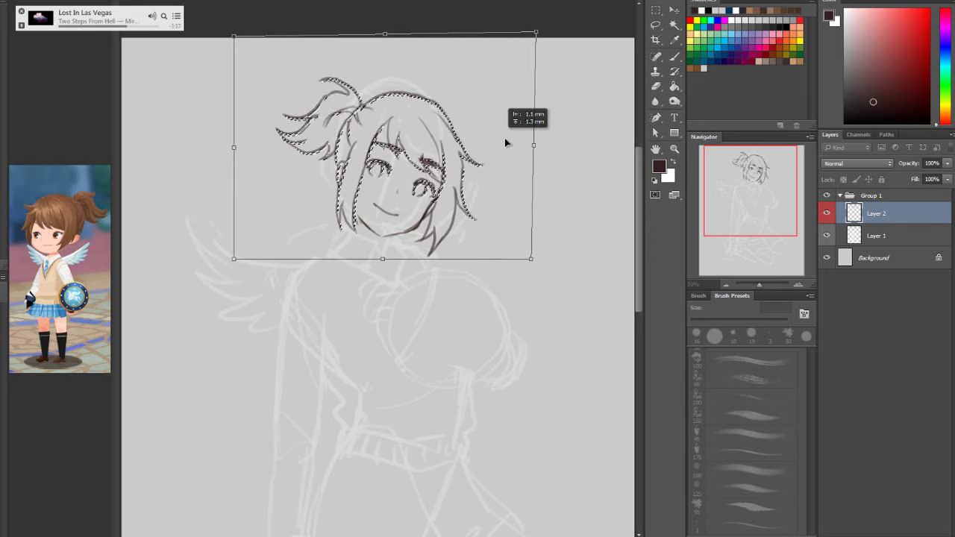
key("l")
key("Return")
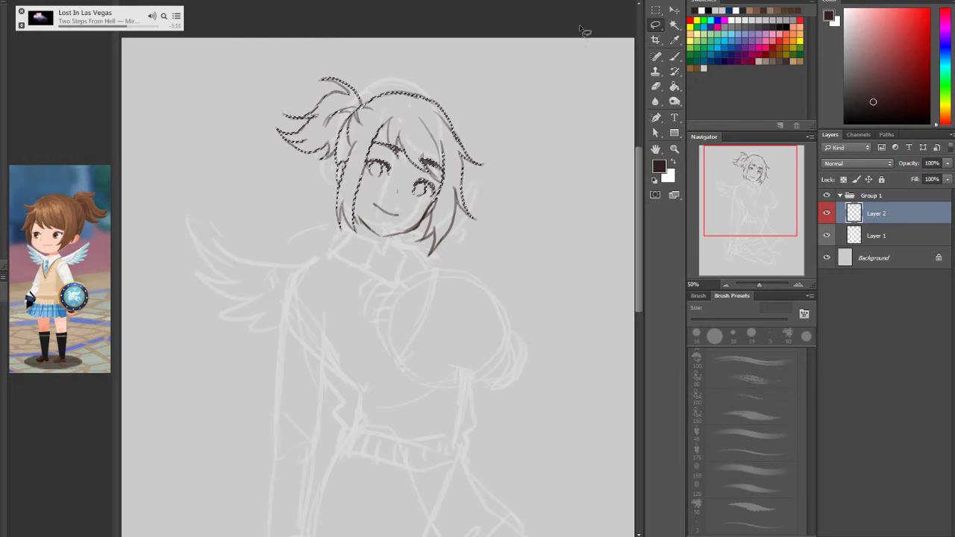
key("ctrl+d")
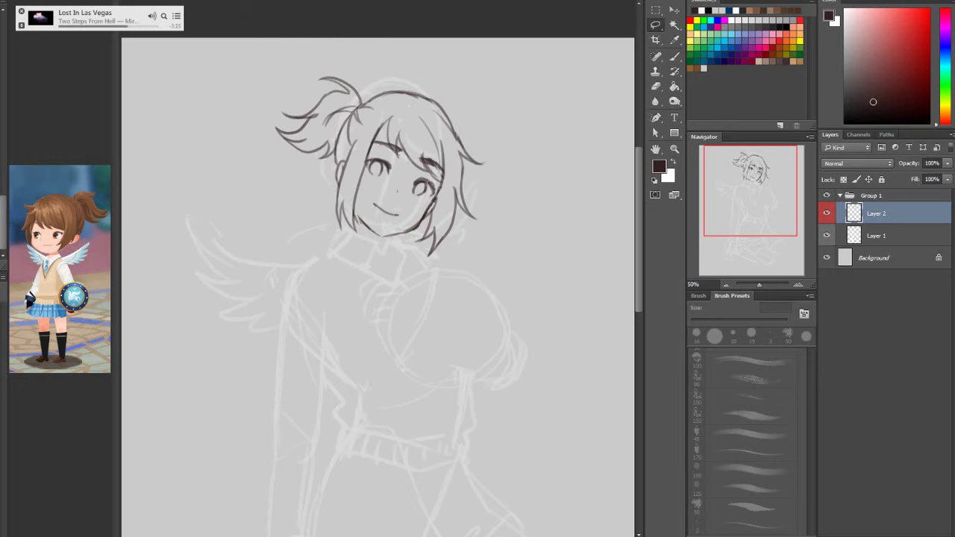
key("ctrl+alt+z")
key("ctrl+alt+z")
key("ctrl+shift+z")
key("ctrl+shift+z")
Redraw the jaw and chin line darker with the 16 px brush and tidy it with the eraser
left_click(675, 57)
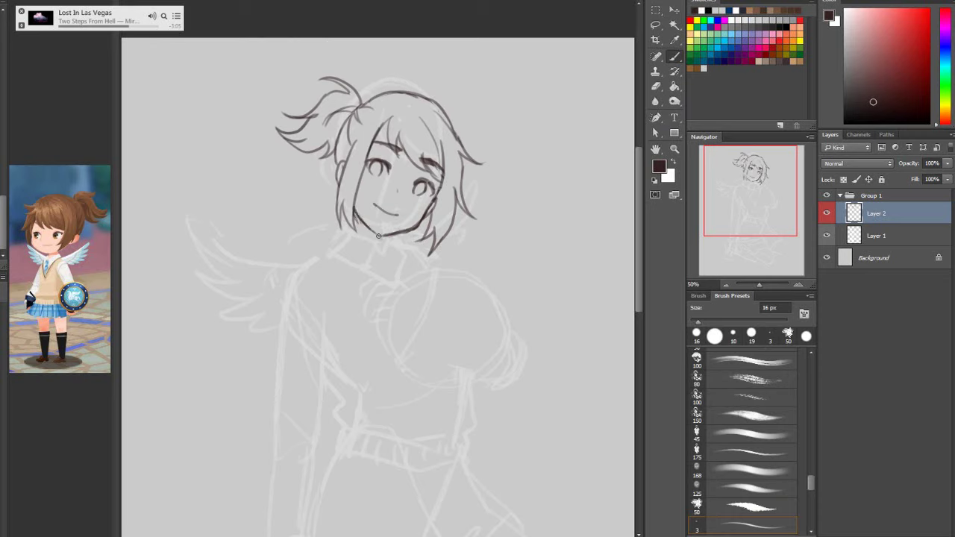
left_click(656, 87)
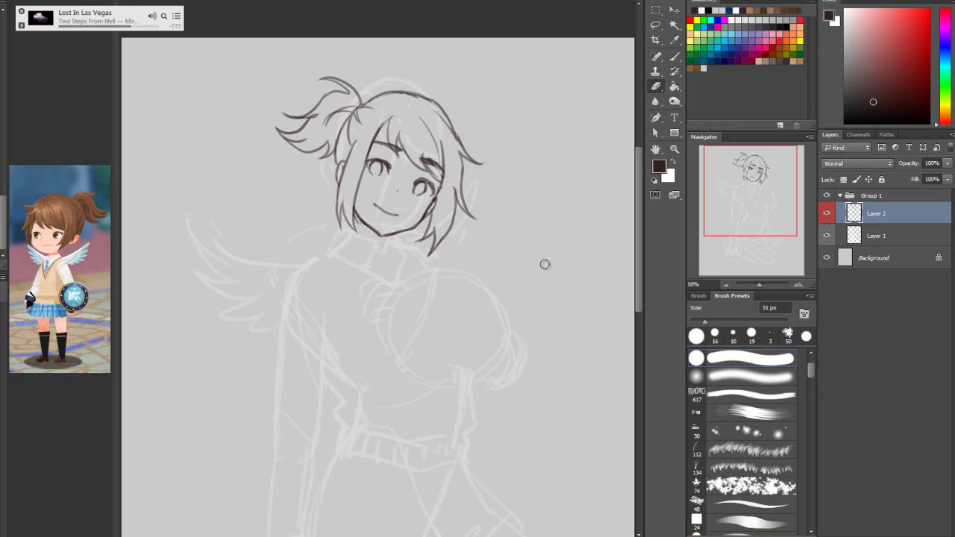
key("l")
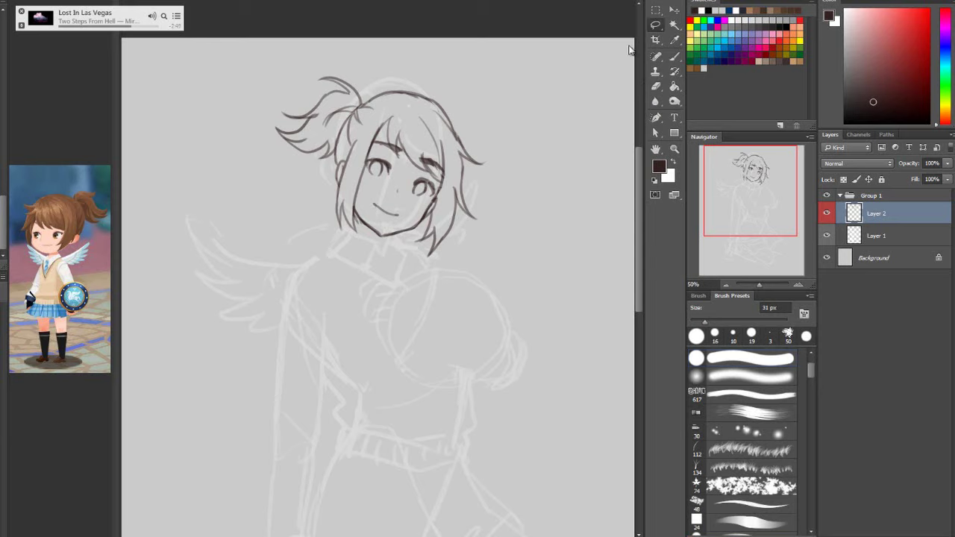
Nudge the selected nose slightly on Layer 2, deselect, and touch up the tip of the chin with the 16 px brush and eraser
key("v")
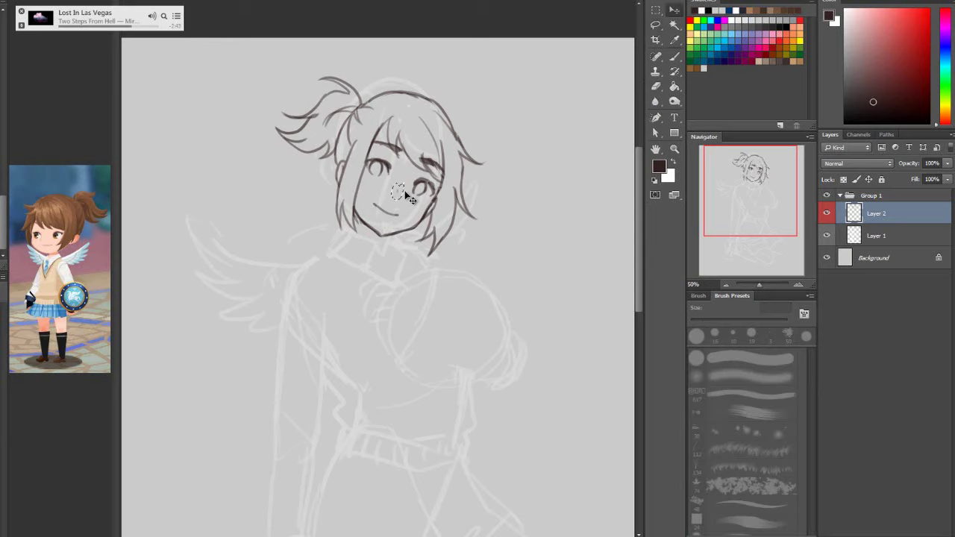
mouse_move(403, 194)
left_mouse_down()
mouse_move(399, 202)
mouse_move(408, 199)
left_mouse_up()
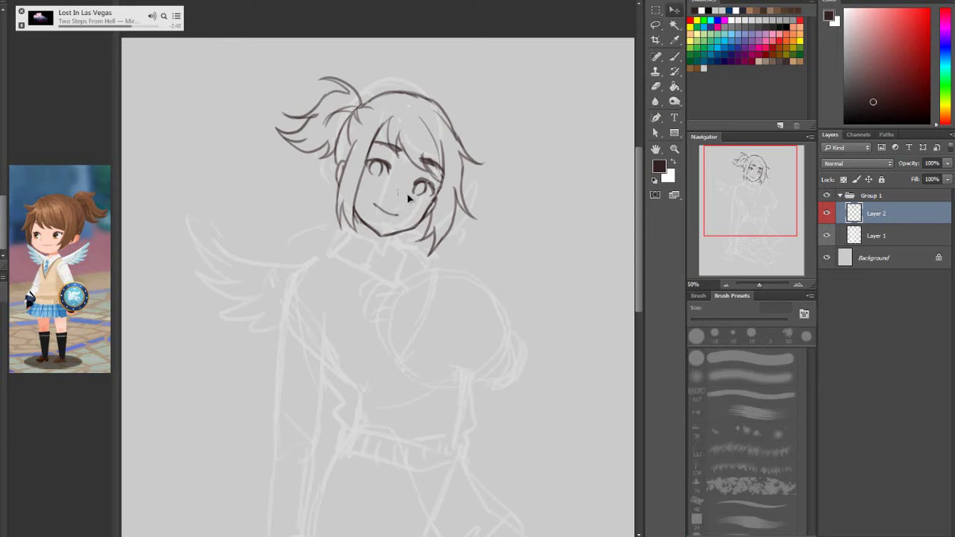
left_click(656, 27)
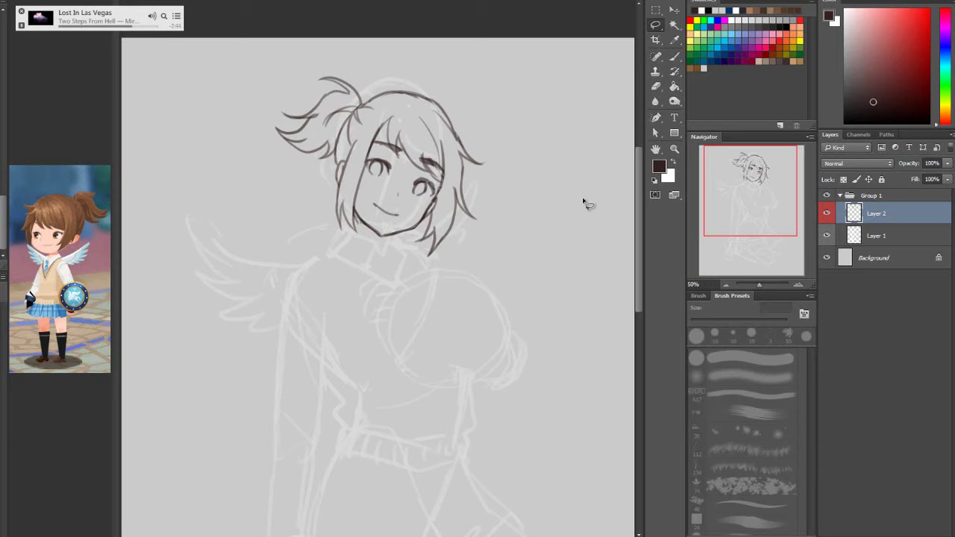
key("b")
left_click_drag(383, 237, 390, 239)
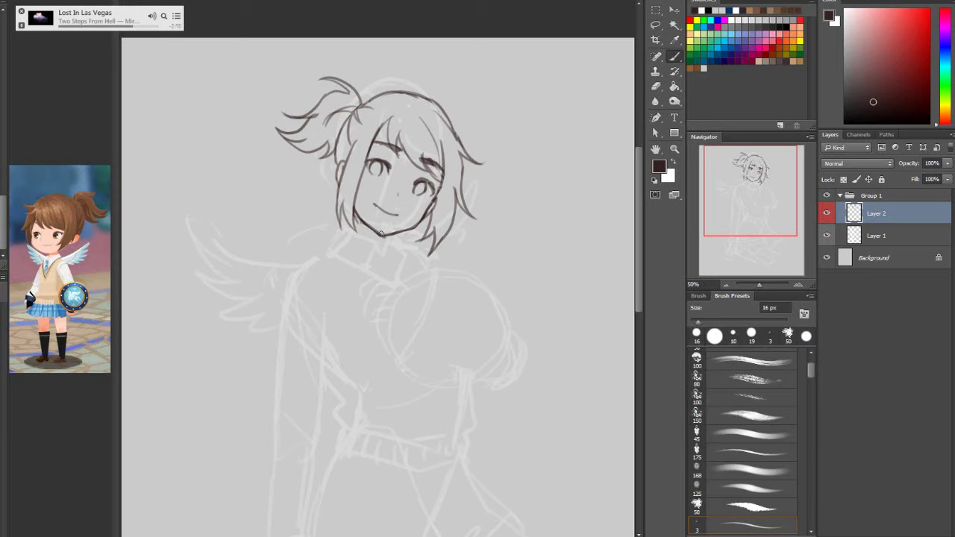
key("e")
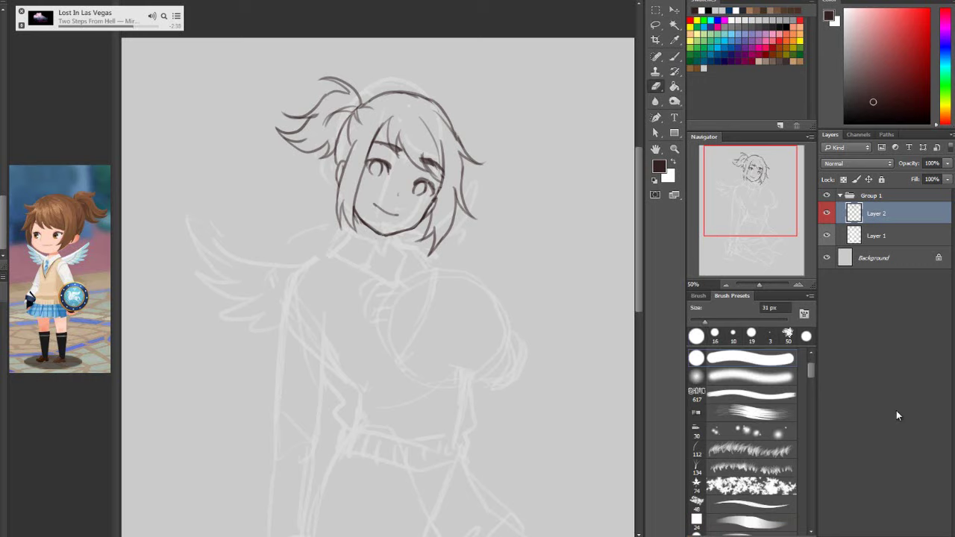
Transform the whole head sketch on Layer 2: tilt it slightly counterclockwise, narrow it a little and adjust its shape with Distort
key("ctrl+t")
left_click_drag(542, 216, 507, 173)
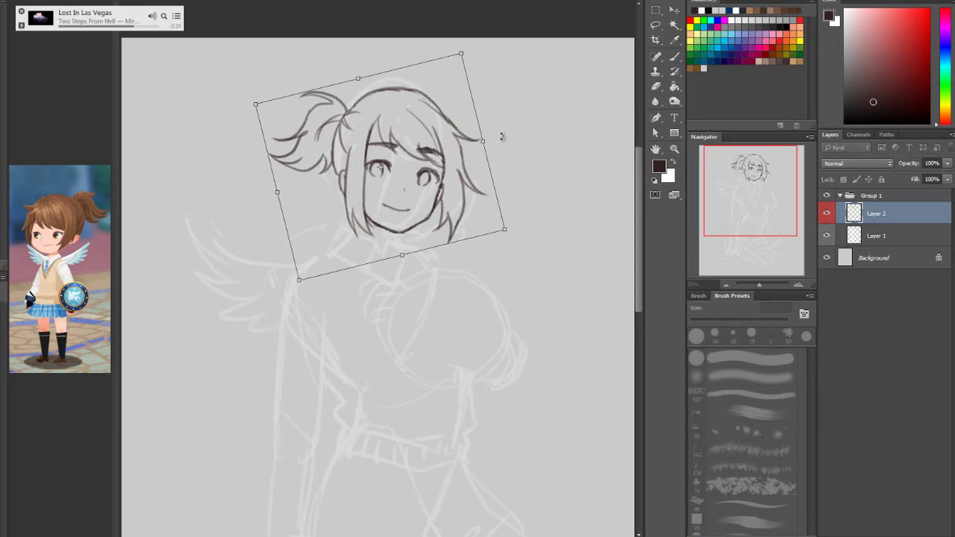
left_click_drag(484, 142, 477, 143)
right_click(454, 158)
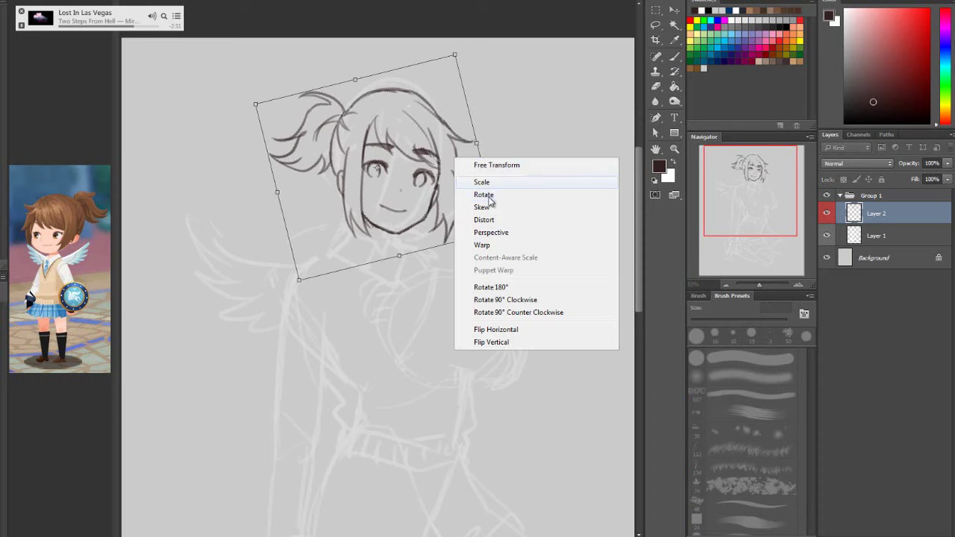
left_click(493, 217)
left_click_drag(504, 230, 493, 213)
right_click(493, 151)
left_click(541, 160)
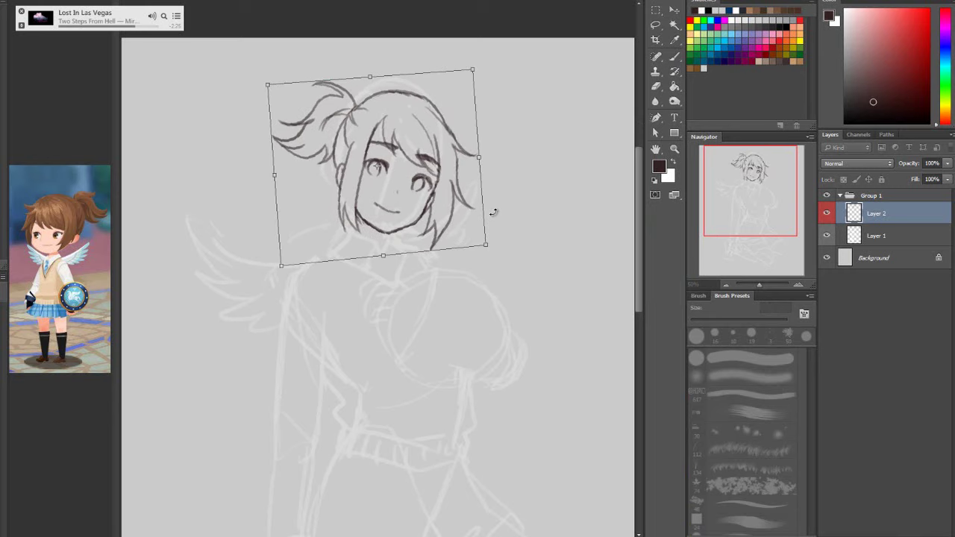
Enlarge the tilted head slightly, shift it back over the rough neck and apply the transformation
left_click_drag(476, 72, 481, 67)
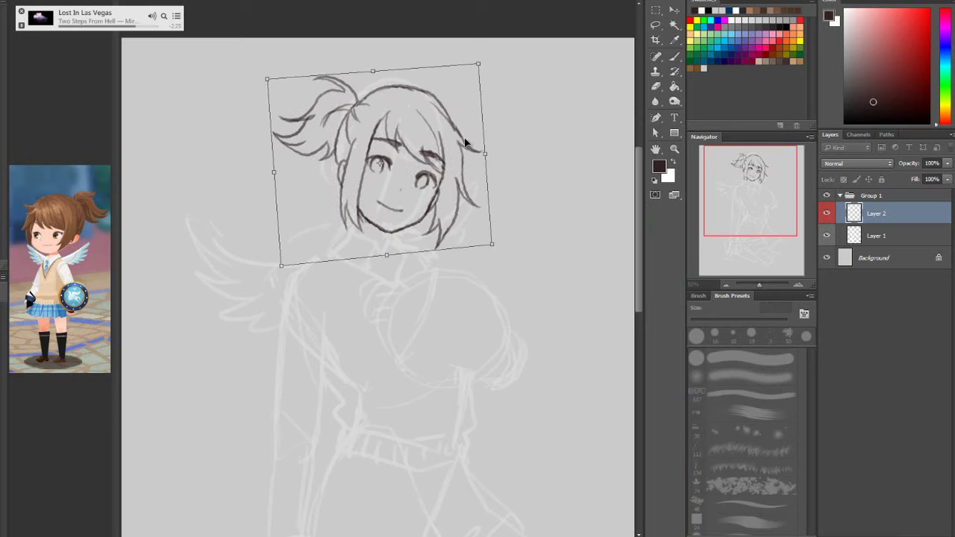
left_click_drag(473, 139, 459, 166)
left_click(656, 26)
left_click(367, 181)
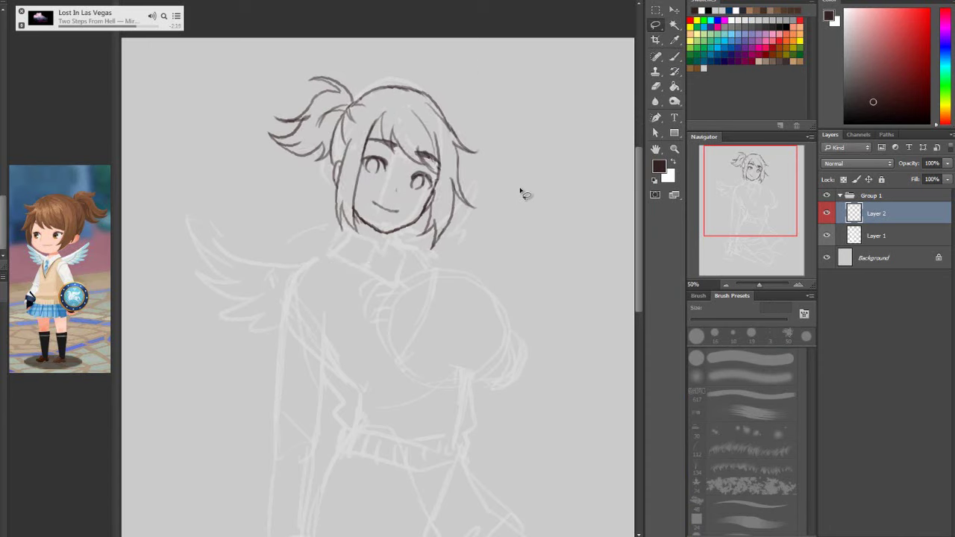
Reshape the eyes and jaw subtly with the Liquify filter, apply it and compare the face with the earlier version
left_click(68, 1)
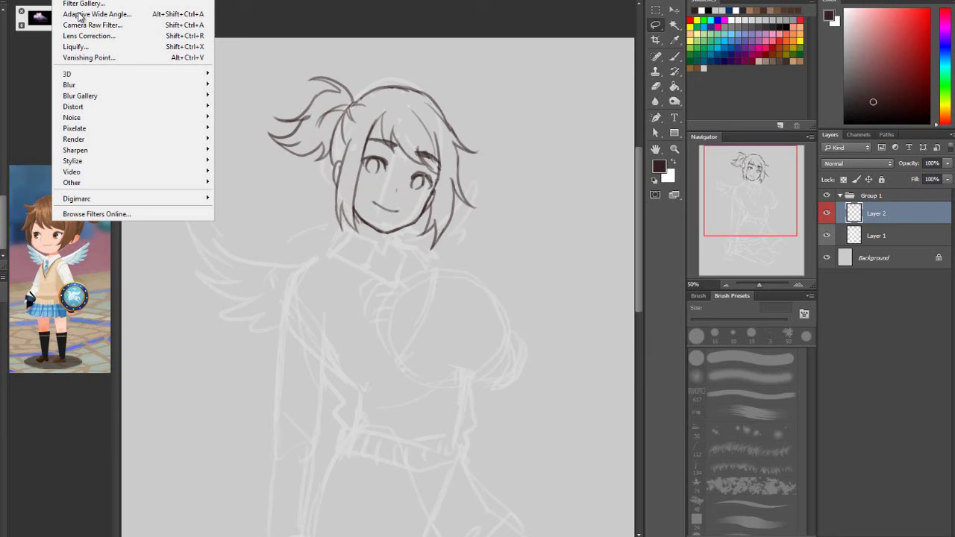
left_click(88, 51)
key("shift+ctrl+x")
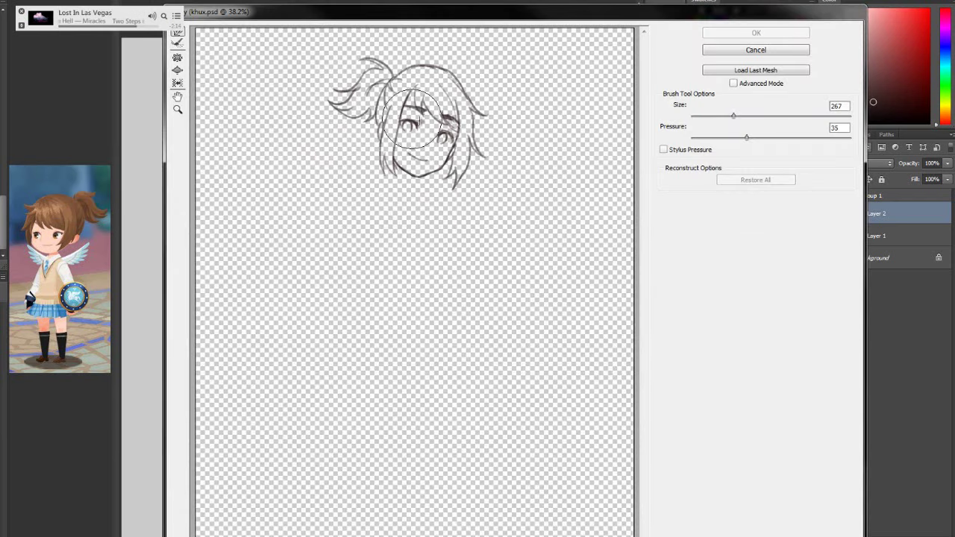
left_click_drag(413, 117, 445, 128)
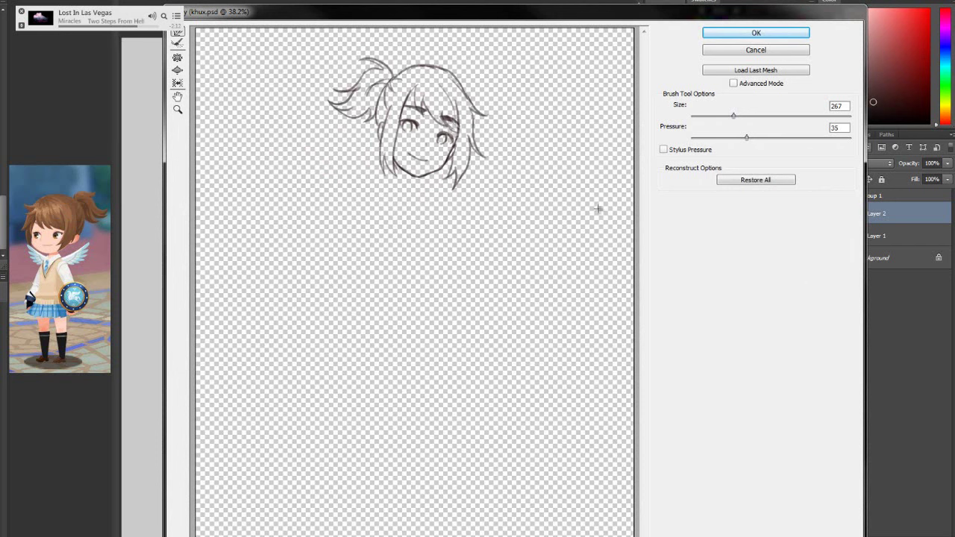
mouse_move(417, 163)
left_mouse_down()
mouse_move(410, 152)
mouse_move(387, 166)
mouse_move(395, 172)
left_mouse_up()
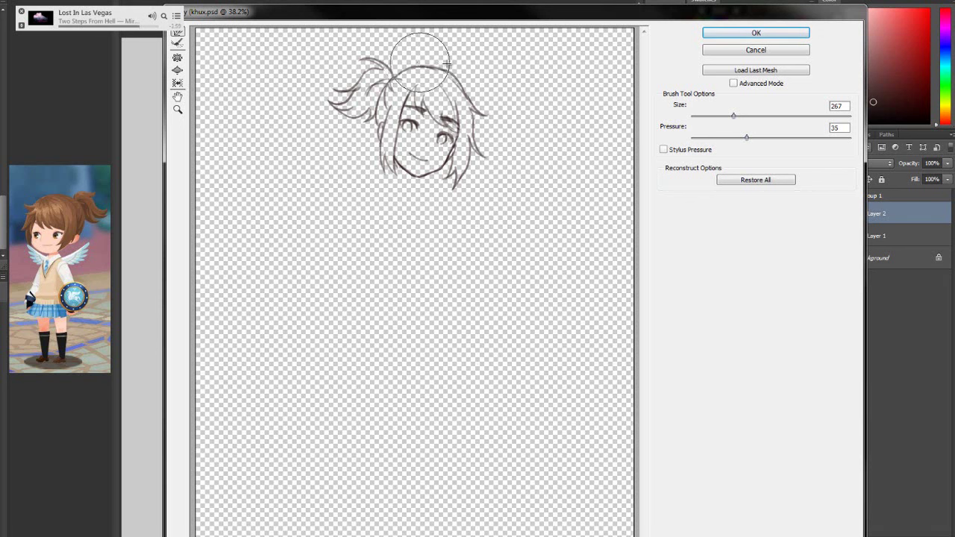
left_click(752, 34)
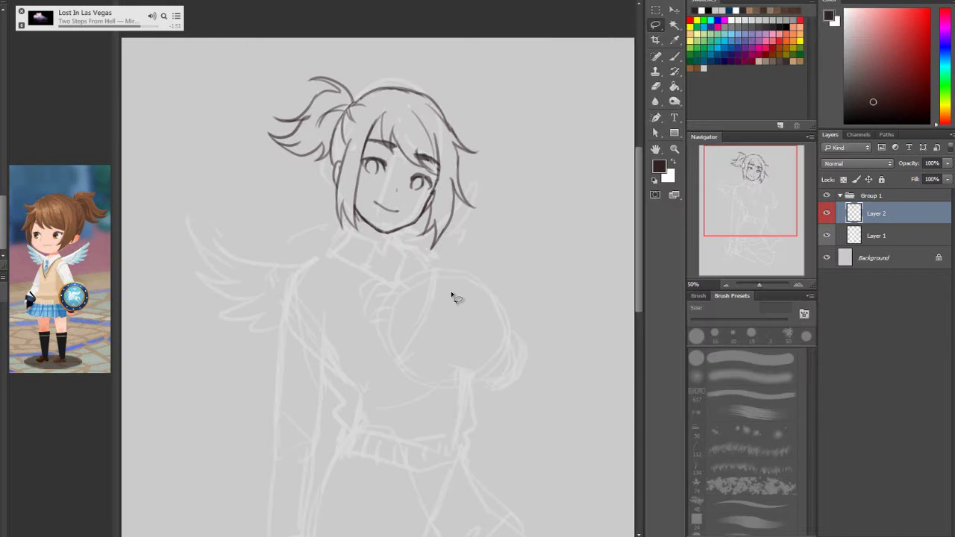
key("ctrl+z")
Draw the pointed shirt collar below the chin with the 16 px brush, undoing stray strokes and redrawing its folded edges
left_click(674, 57)
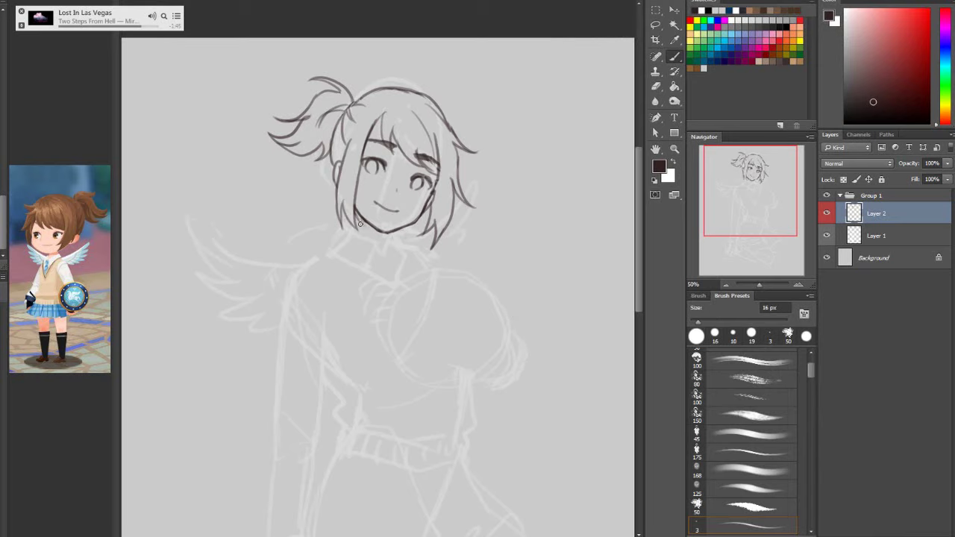
left_click_drag(357, 216, 357, 229)
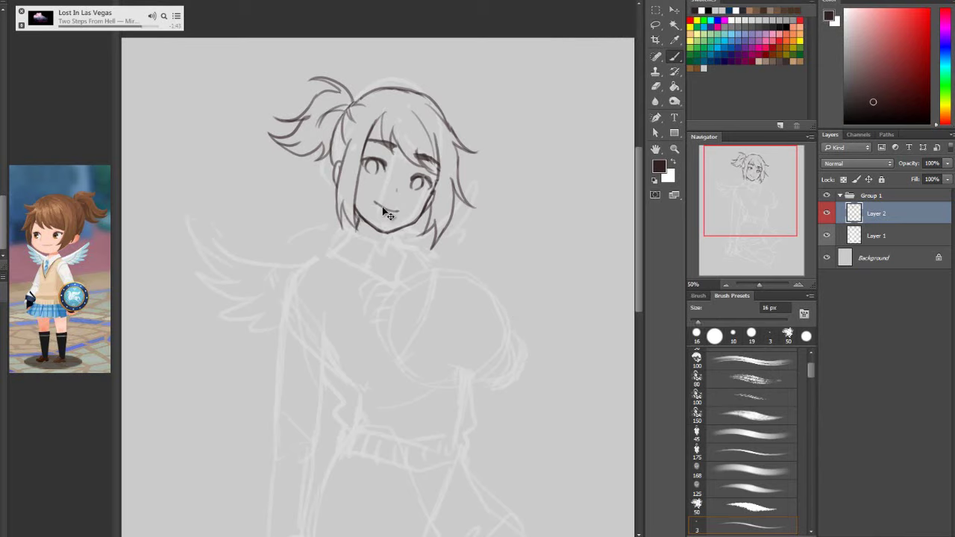
key("ctrl+z")
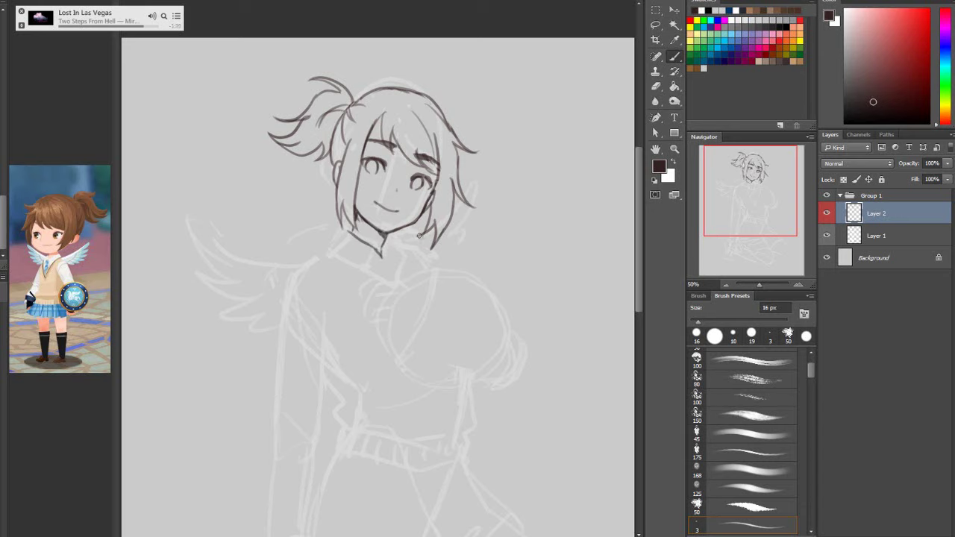
mouse_move(378, 252)
left_mouse_down()
mouse_move(351, 228)
mouse_move(333, 249)
mouse_move(366, 266)
left_mouse_up()
key("ctrl+z")
left_click_drag(339, 245, 359, 266)
key("ctrl+z")
left_click(657, 87)
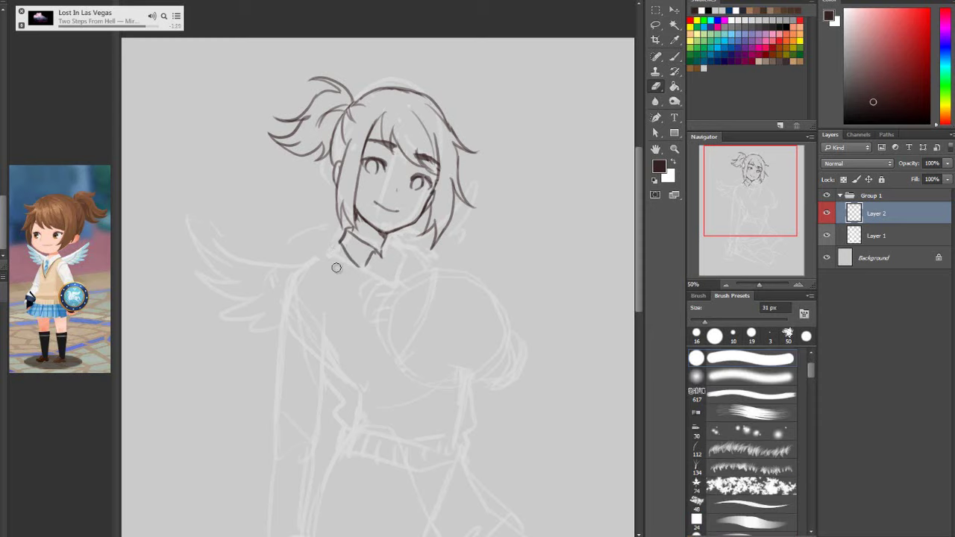
key("b")
left_click_drag(385, 247, 396, 264)
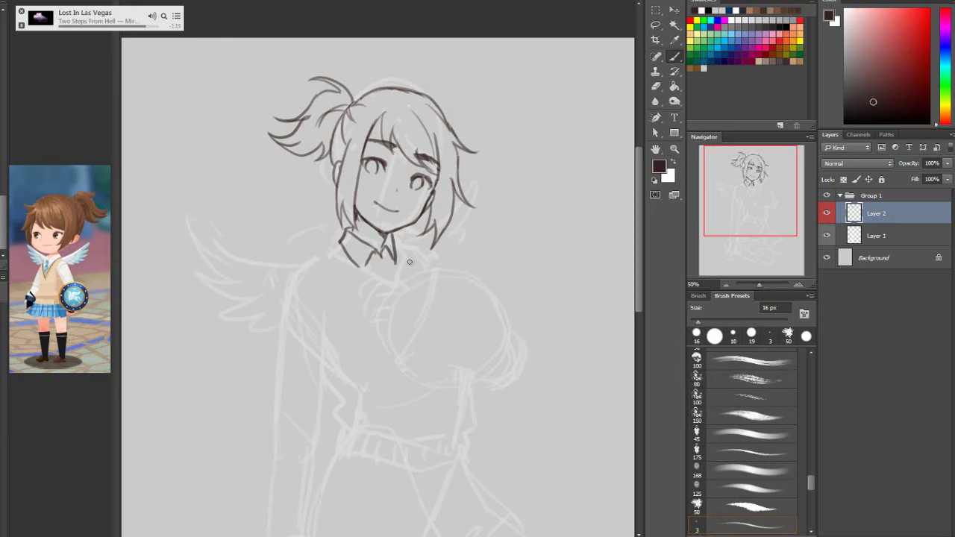
Enlarge the head and collar sketch very slightly, nudge it into place and apply the transformation
mouse_move(640, 269)
left_mouse_down()
mouse_move(640, 314)
mouse_move(639, 276)
left_mouse_up()
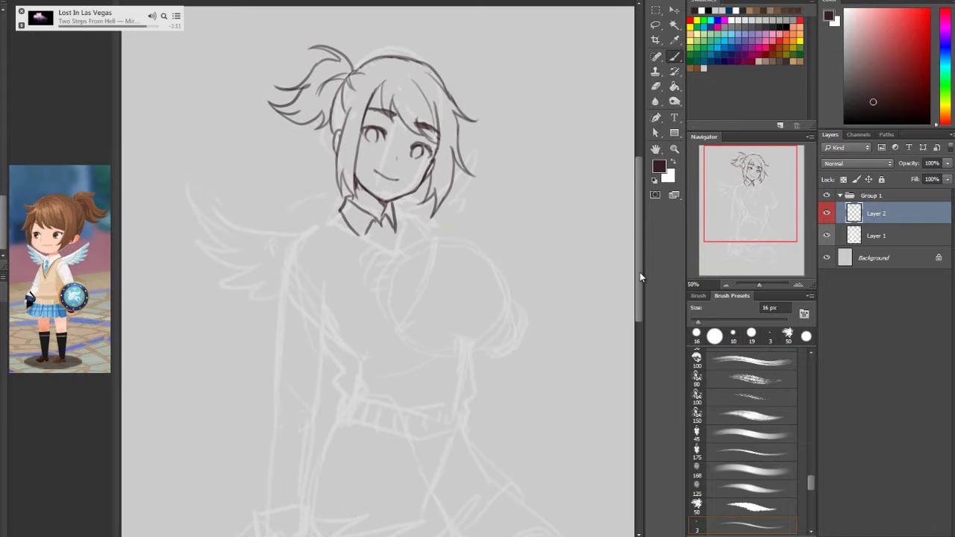
key("ctrl+t")
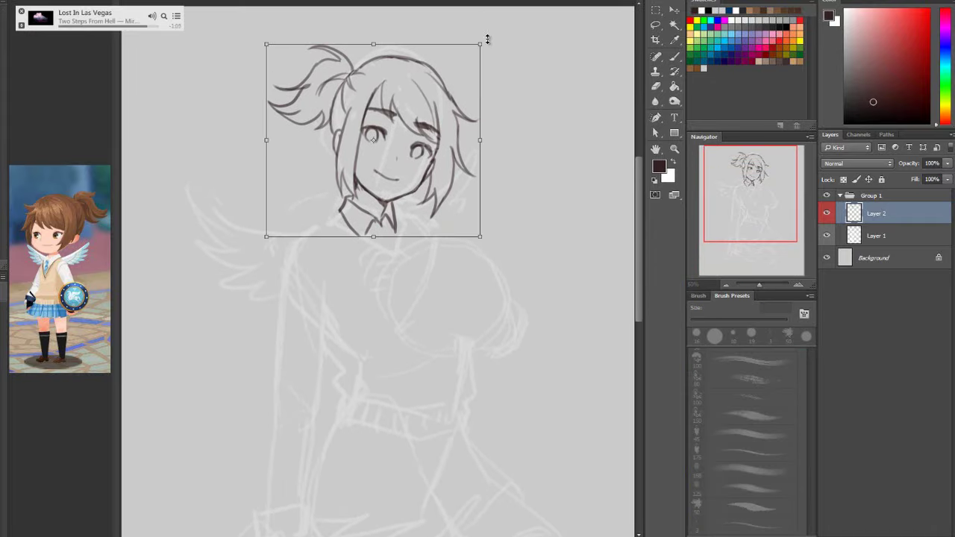
left_click_drag(481, 41, 486, 38)
left_click_drag(464, 94, 468, 96)
left_click(656, 27)
left_click(388, 182)
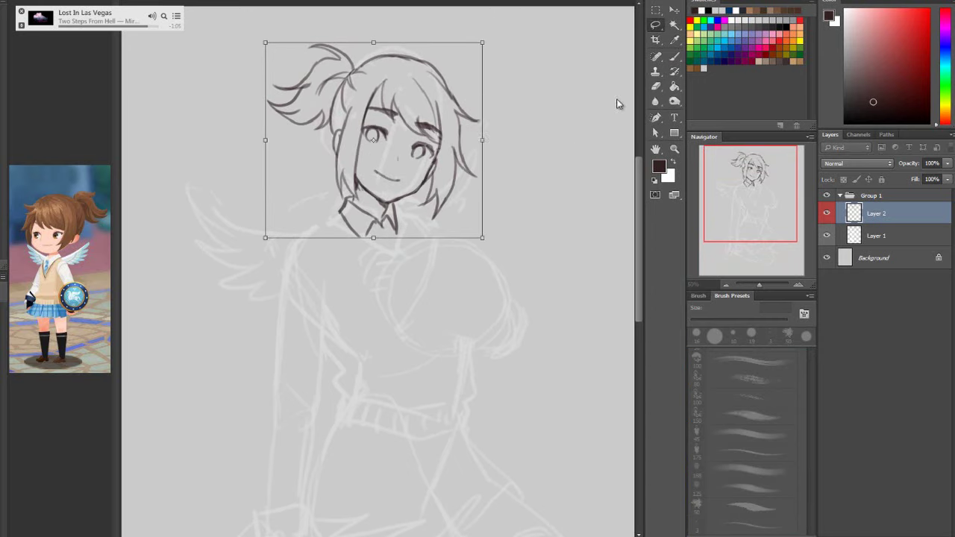
Draw the shoulder and the straight upper arm below the ponytail, adding the vest's curved armhole over the sleeve
key("b")
mouse_move(338, 214)
left_mouse_down()
mouse_move(305, 242)
mouse_move(277, 333)
mouse_move(276, 388)
left_mouse_up()
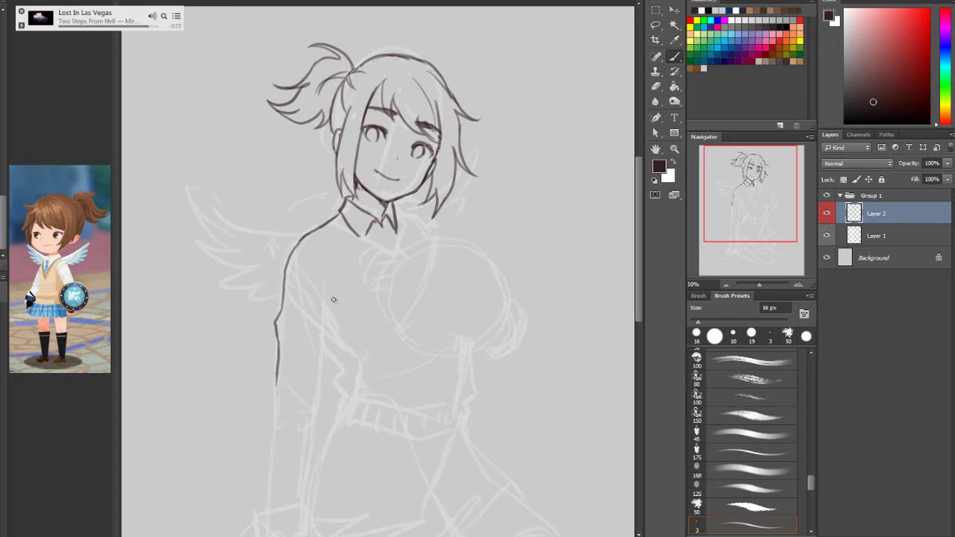
mouse_move(288, 264)
left_mouse_down()
mouse_move(323, 330)
mouse_move(316, 406)
left_mouse_up()
mouse_move(302, 241)
left_mouse_down()
mouse_move(325, 274)
mouse_move(331, 319)
left_mouse_up()
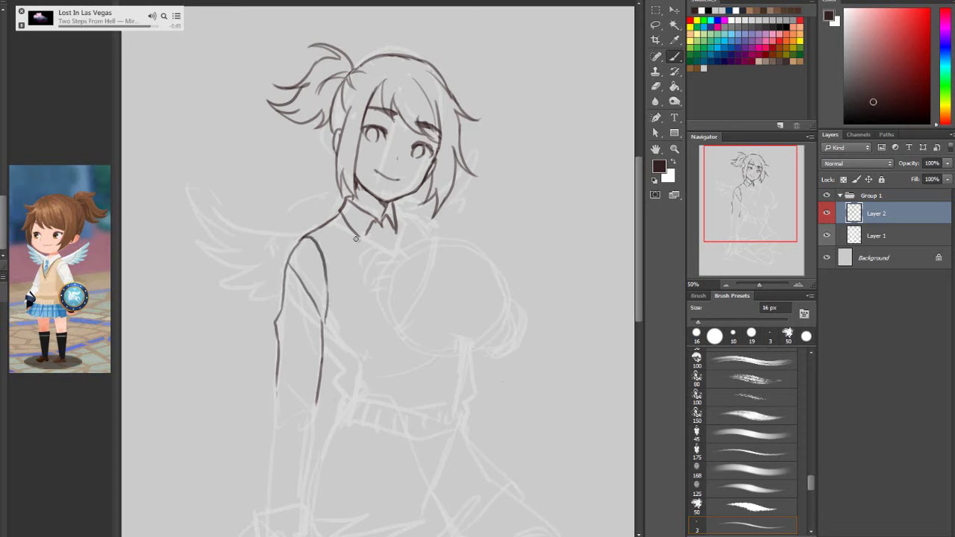
left_click_drag(333, 217, 381, 258)
key("ctrl+z")
Draw the shield as a large oval in front of the chest and erase the doubled line along its lower edge
mouse_move(437, 241)
left_mouse_down()
mouse_move(401, 276)
mouse_move(409, 344)
left_mouse_up()
mouse_move(467, 242)
left_mouse_down()
mouse_move(493, 275)
mouse_move(494, 335)
mouse_move(462, 367)
left_mouse_up()
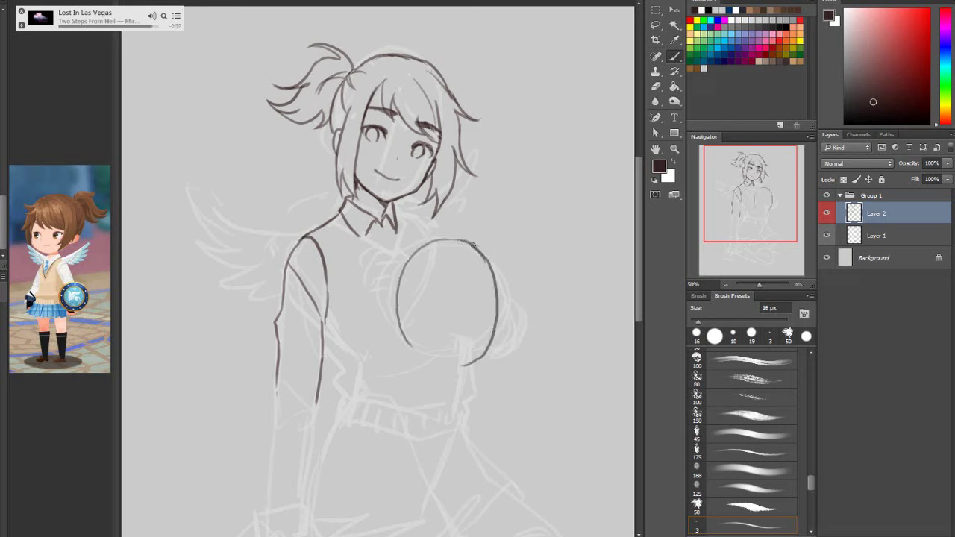
mouse_move(474, 243)
left_mouse_down()
mouse_move(400, 281)
mouse_move(441, 366)
mouse_move(463, 367)
left_mouse_up()
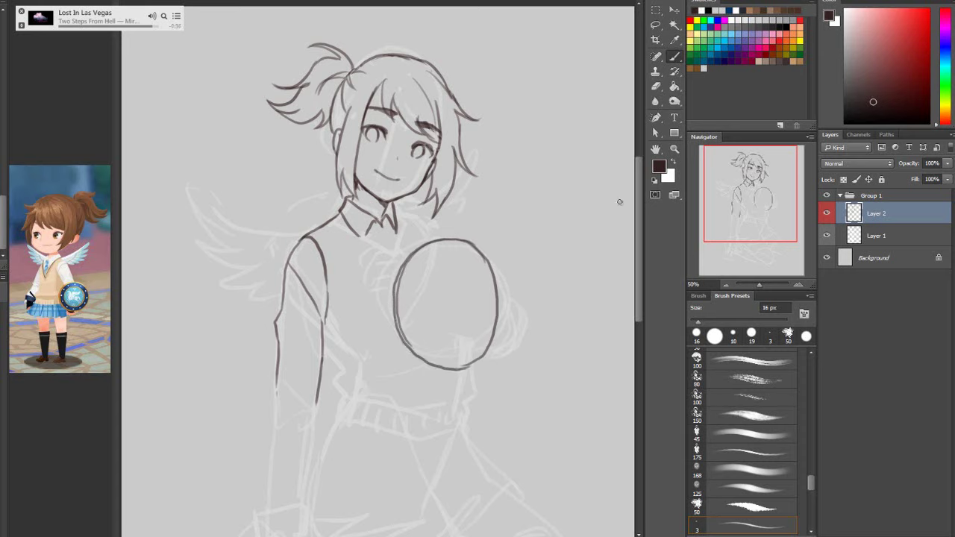
left_click(656, 87)
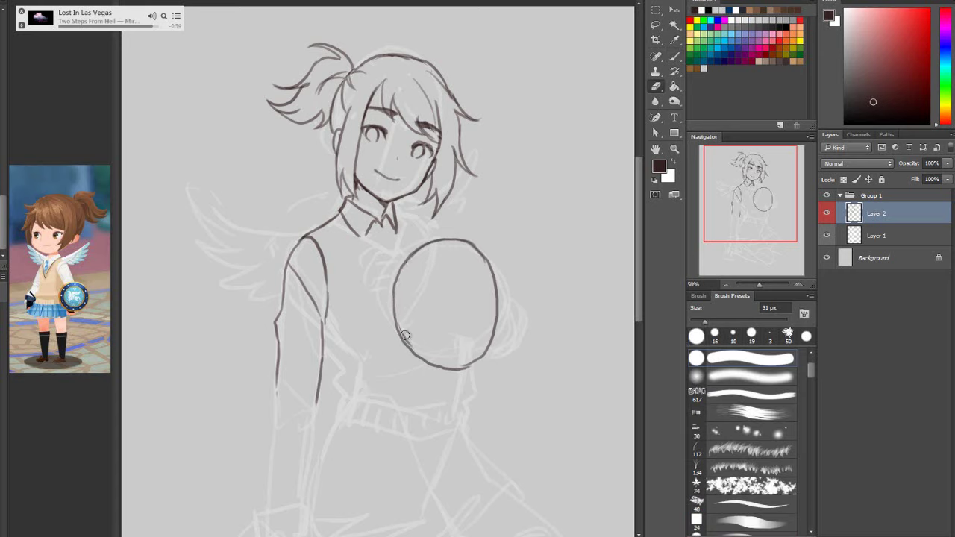
Go over the shield's oval outline with thicker strokes and erase the leftover line outside its lower edge
key("b")
mouse_move(490, 264)
left_mouse_down()
mouse_move(442, 243)
mouse_move(411, 258)
mouse_move(394, 304)
left_mouse_up()
mouse_move(438, 241)
left_mouse_down()
mouse_move(414, 349)
mouse_move(420, 358)
mouse_move(492, 340)
left_mouse_up()
key("e")
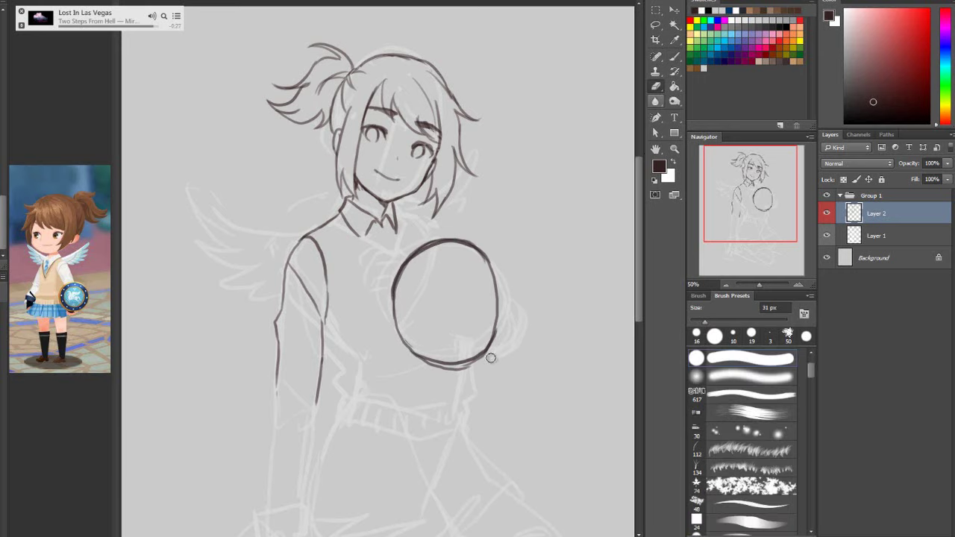
mouse_move(446, 372)
left_mouse_down()
mouse_move(413, 360)
mouse_move(488, 366)
left_mouse_up()
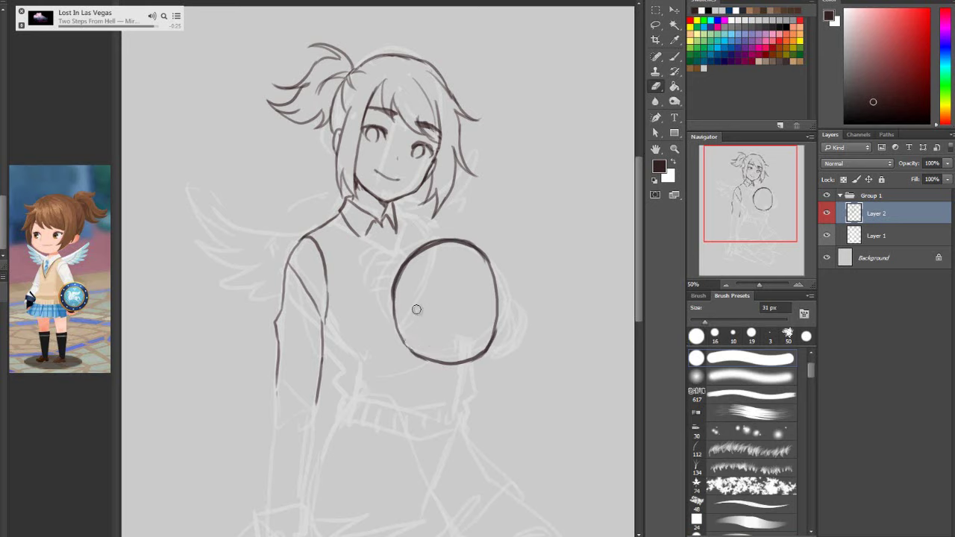
left_click(675, 56)
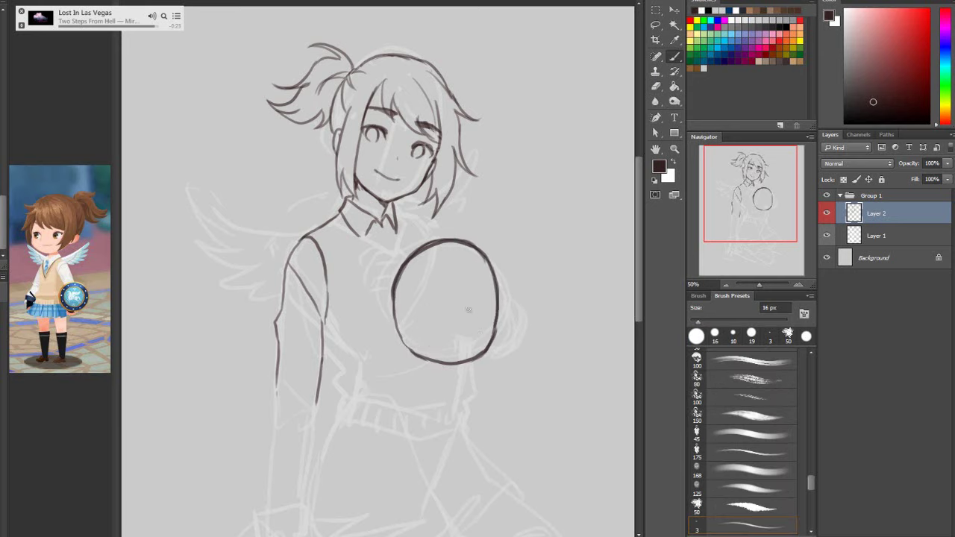
mouse_move(396, 282)
left_mouse_down()
mouse_move(397, 318)
mouse_move(413, 351)
mouse_move(446, 364)
left_mouse_up()
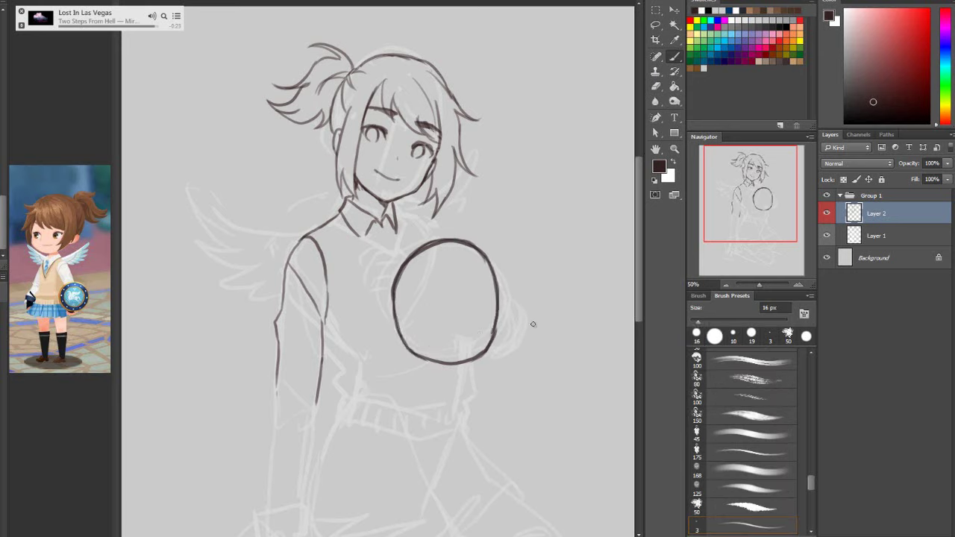
left_click(655, 88)
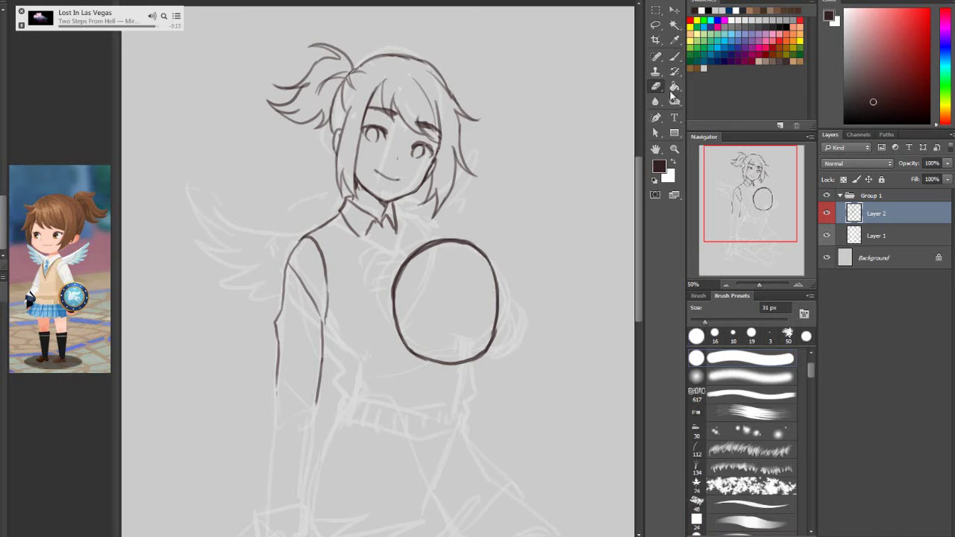
Draw the curled fingers gripping the shield's edge in front of the chest, erasing stray lines between them
left_click(675, 56)
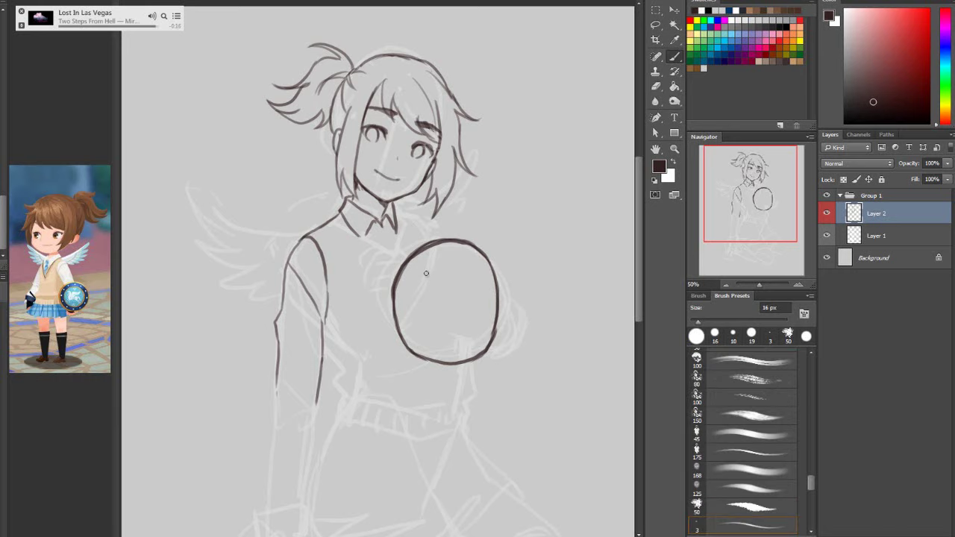
left_click_drag(384, 305, 381, 276)
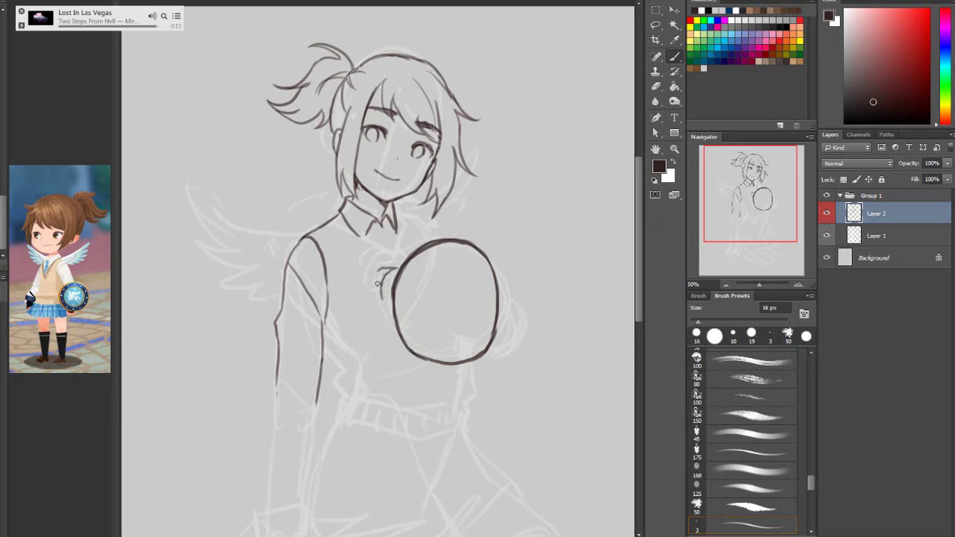
left_click(653, 87)
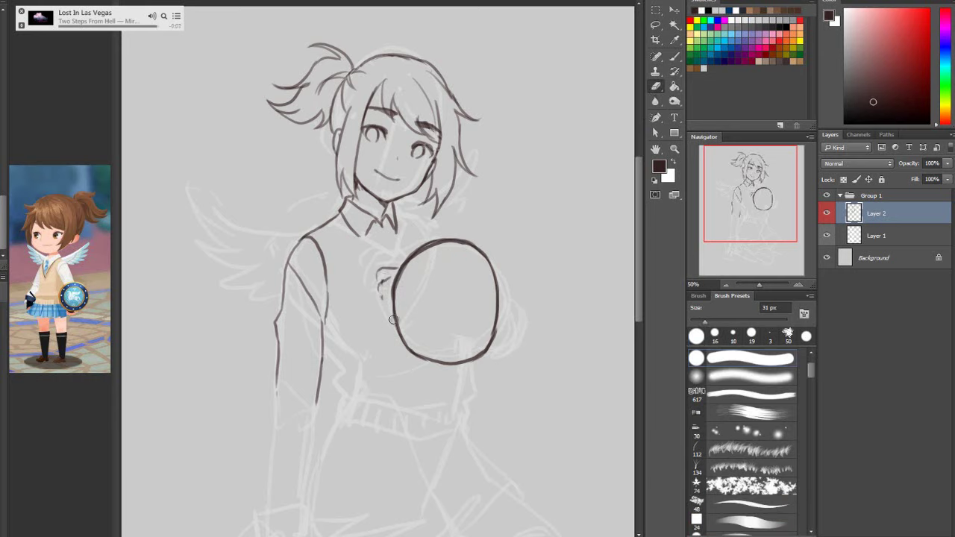
left_click(674, 57)
left_click_drag(388, 278, 387, 300)
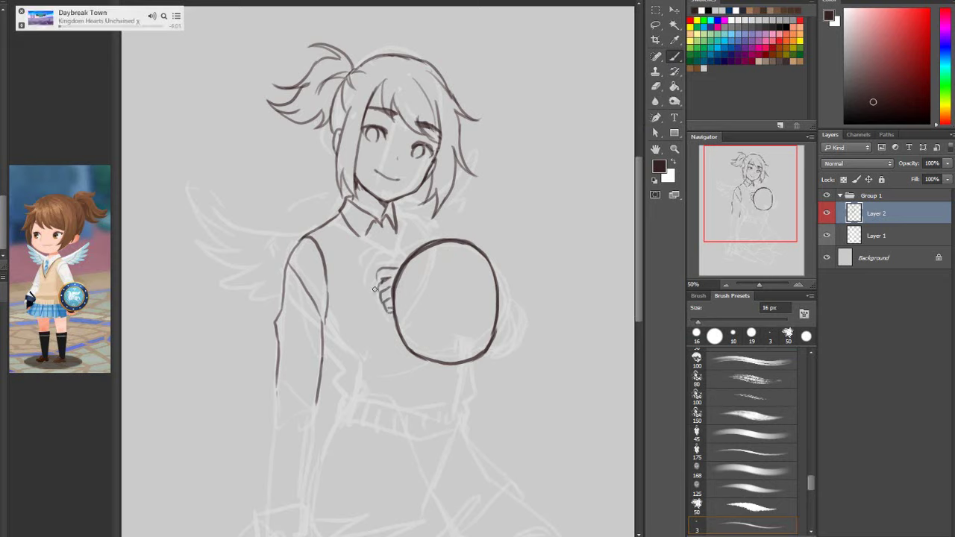
left_click_drag(375, 289, 374, 280)
Draw the far shoulder line above the shield and the vest's V-shaped neckline below the collar
left_click_drag(407, 220, 426, 241)
left_click_drag(334, 217, 347, 227)
mouse_move(394, 259)
left_mouse_down()
mouse_move(398, 226)
mouse_move(408, 232)
mouse_move(394, 231)
mouse_move(394, 256)
left_mouse_up()
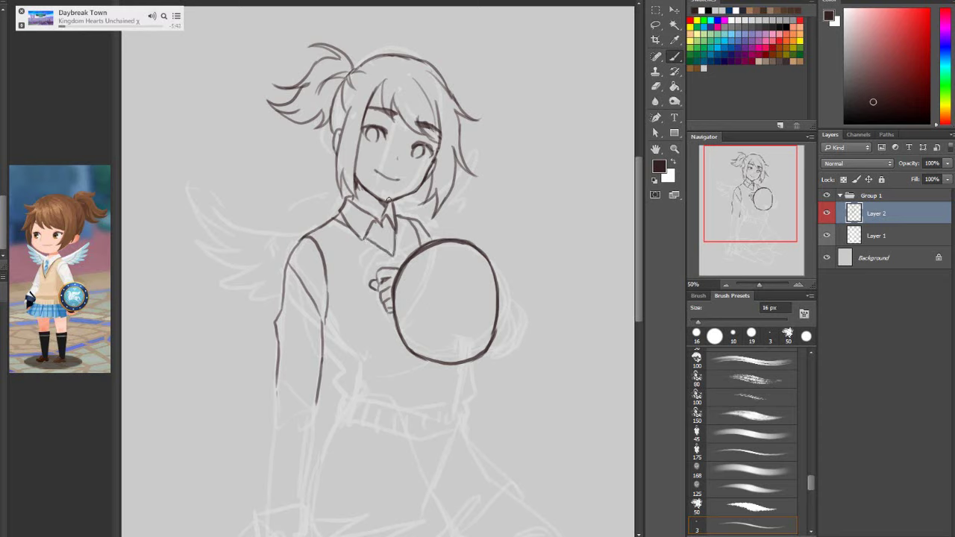
Draw the tie under the collar and add trim lines along the vest's neckline and armhole
left_click_drag(385, 219, 382, 238)
left_click_drag(377, 232, 397, 256)
left_click(656, 86)
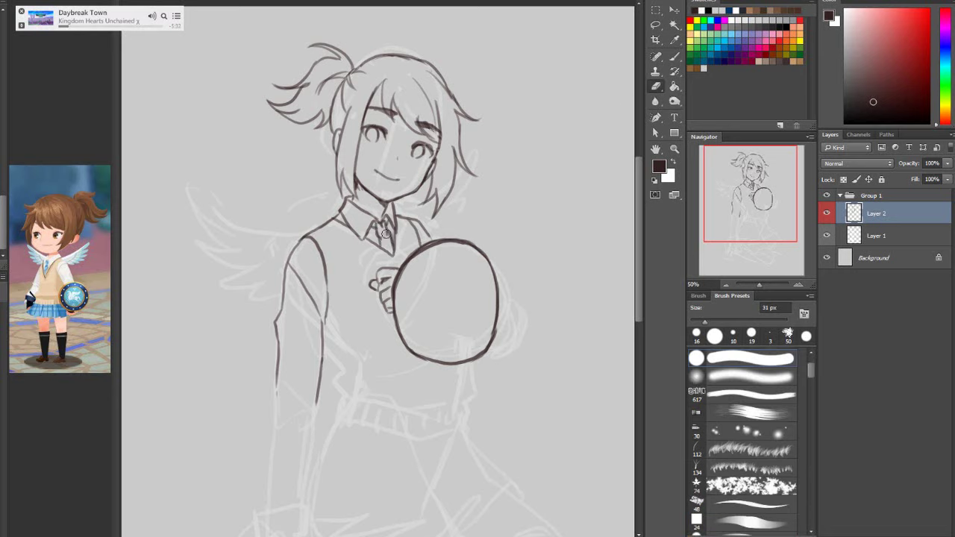
key("b")
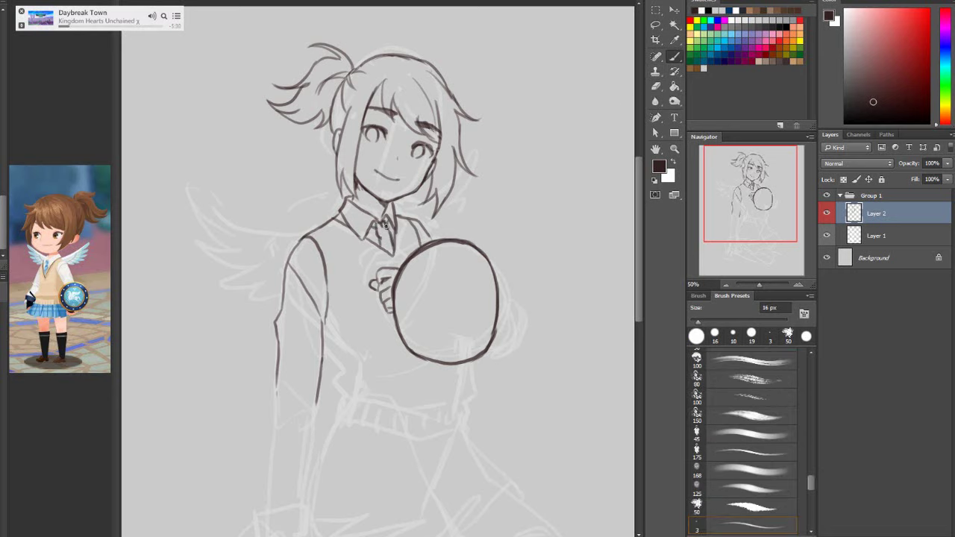
left_click_drag(384, 237, 388, 250)
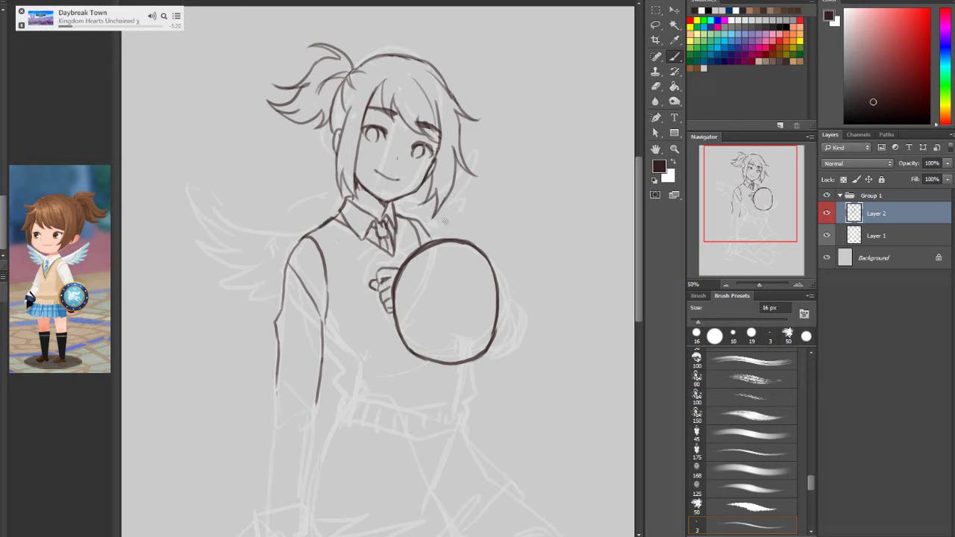
left_click_drag(328, 223, 394, 267)
left_click_drag(319, 234, 330, 339)
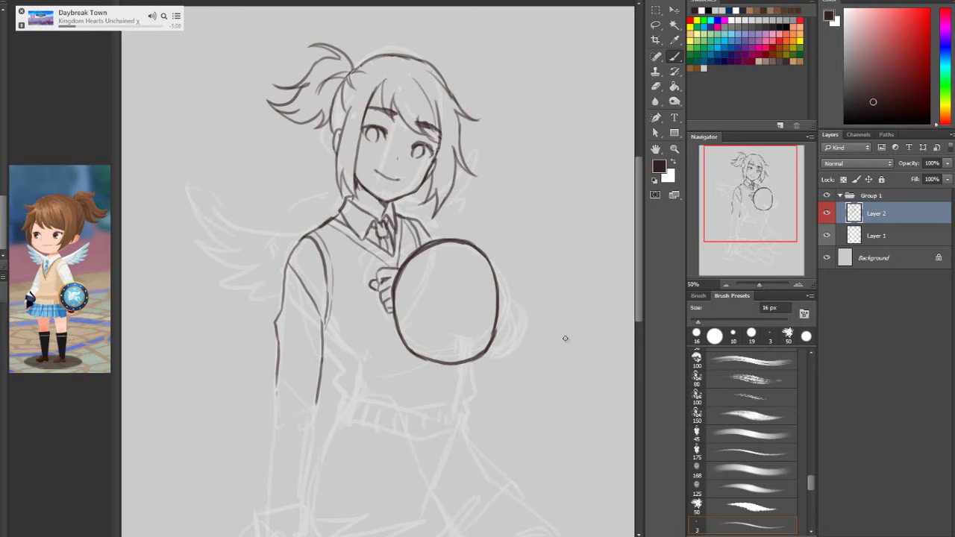
Redraw the shield's outer side slightly wider, erase the old inner line and close the gap in the outline
mouse_move(637, 285)
left_mouse_down()
mouse_move(635, 326)
mouse_move(638, 303)
left_mouse_up()
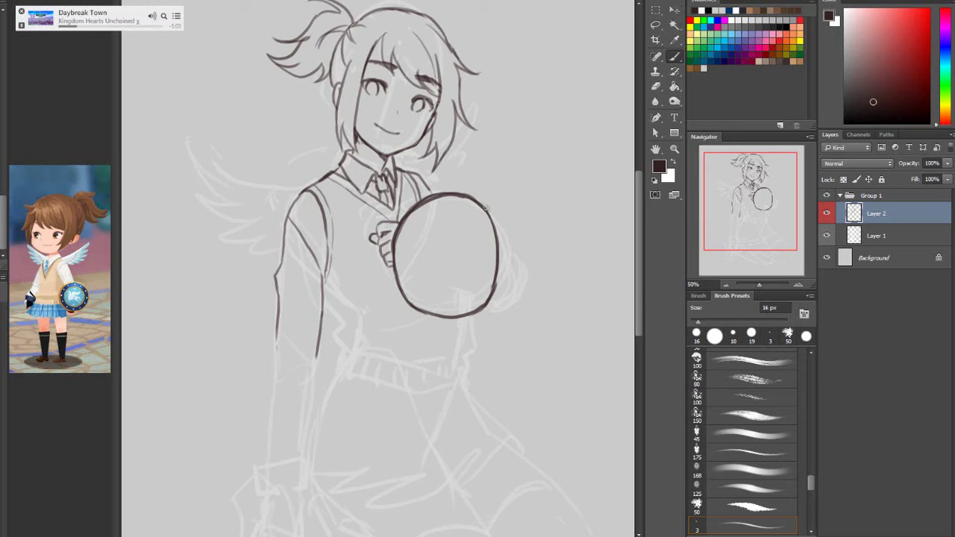
mouse_move(485, 209)
left_mouse_down()
mouse_move(500, 239)
mouse_move(499, 280)
mouse_move(485, 310)
left_mouse_up()
key("e")
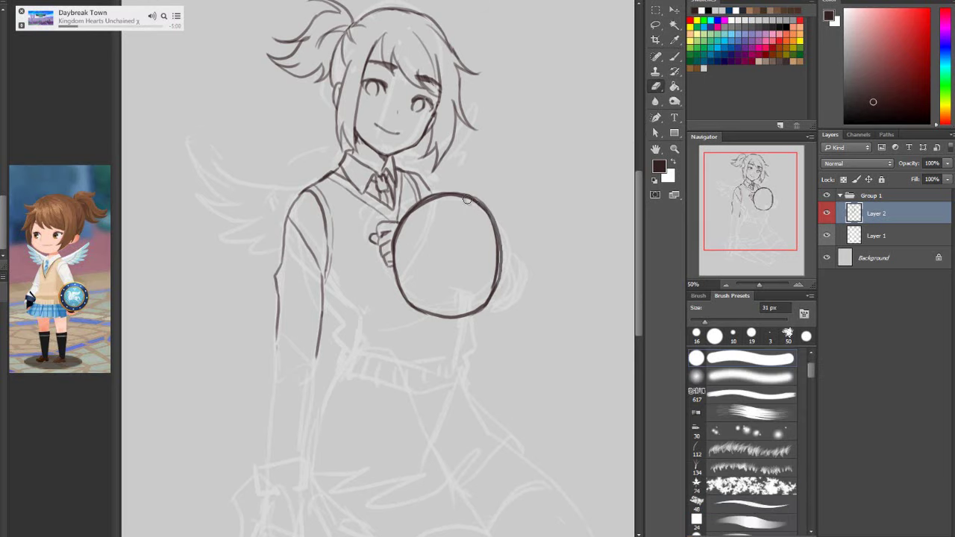
mouse_move(467, 200)
left_mouse_down()
mouse_move(490, 217)
mouse_move(487, 291)
left_mouse_up()
left_click_drag(473, 203, 450, 201)
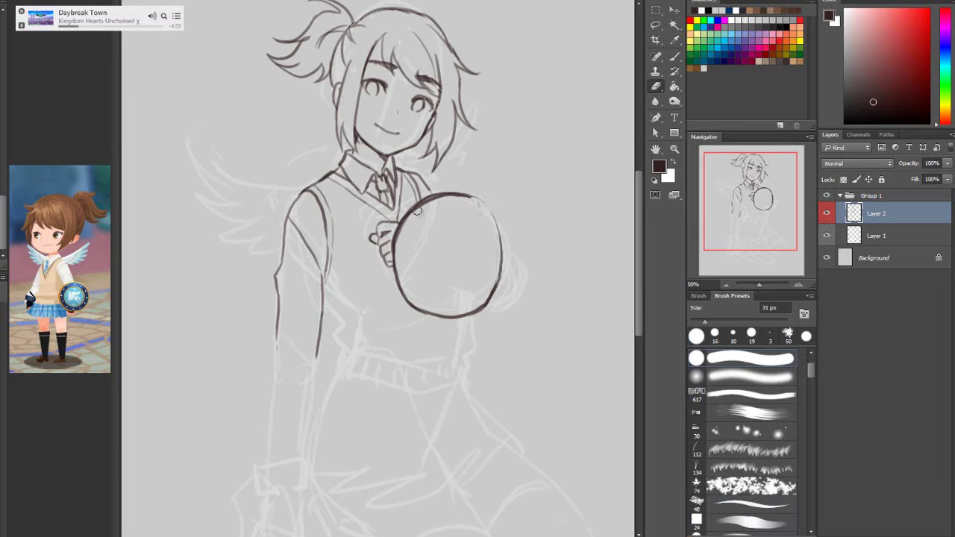
key("b")
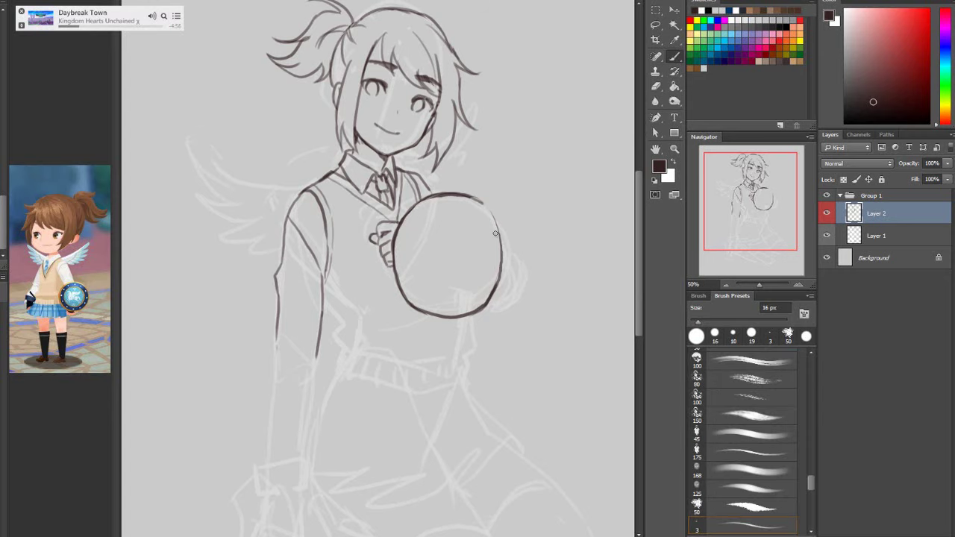
left_click_drag(472, 200, 501, 261)
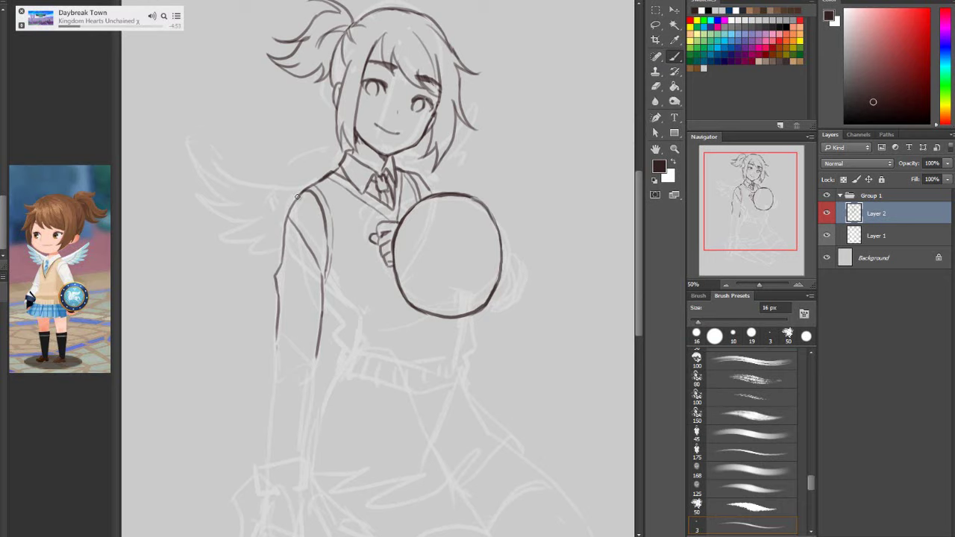
Draw the small feathered wing behind the near shoulder, following the rough
mouse_move(297, 195)
left_mouse_down()
mouse_move(241, 181)
mouse_move(196, 151)
mouse_move(185, 156)
mouse_move(224, 197)
mouse_move(200, 203)
mouse_move(285, 232)
left_mouse_up()
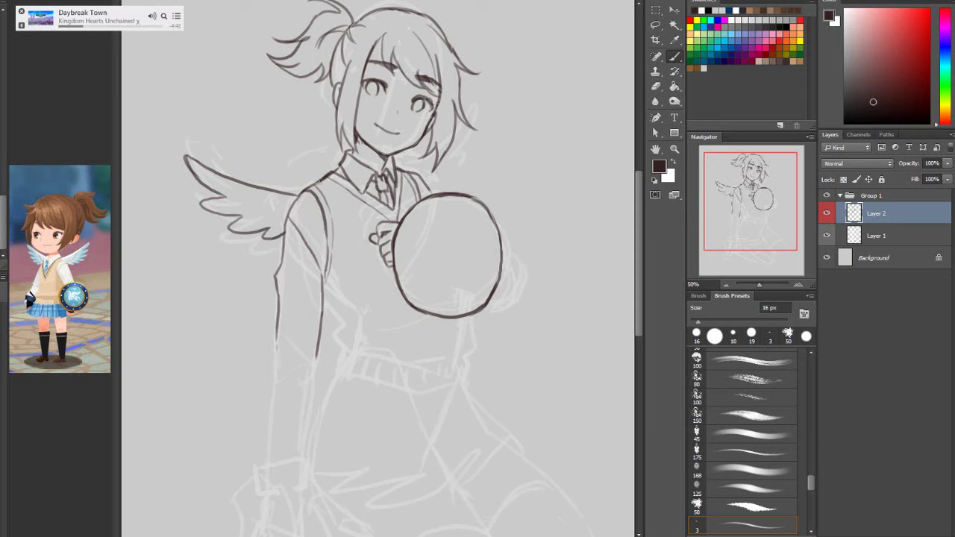
left_click_drag(292, 204, 242, 185)
key("ctrl+z")
key("ctrl+z")
left_click_drag(251, 214, 277, 222)
key("ctrl+alt+z")
key("ctrl+alt+z")
Rotate the whole line sketch slightly clockwise, shift it a little to the right and apply the transformation
scroll(636, 356, "down", 3)
scroll(636, 356, "up", 3)
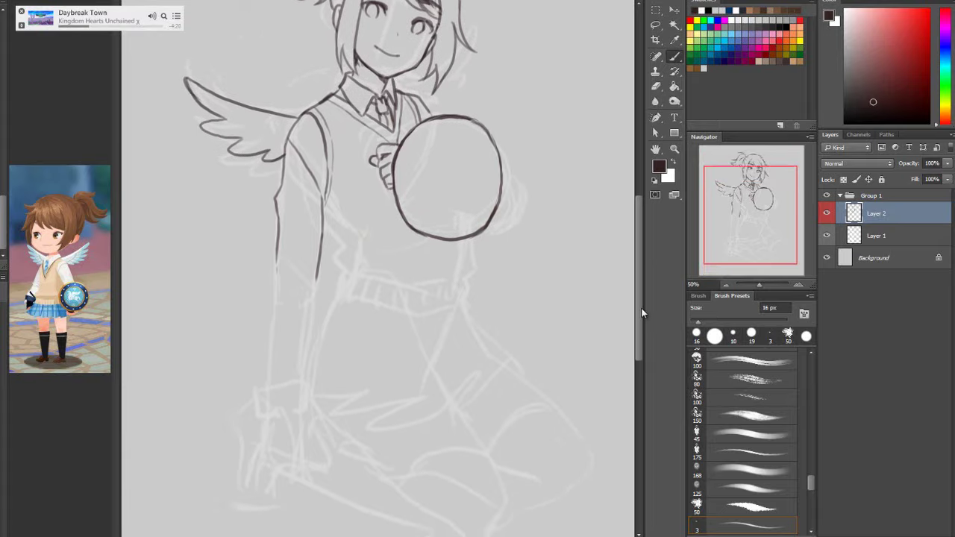
key("v")
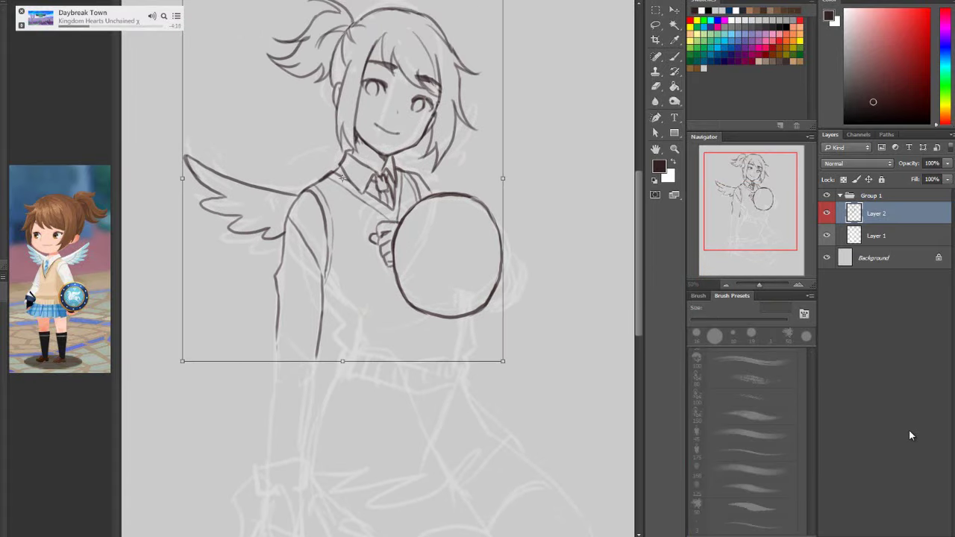
key("ctrl+t")
left_click_drag(597, 336, 594, 339)
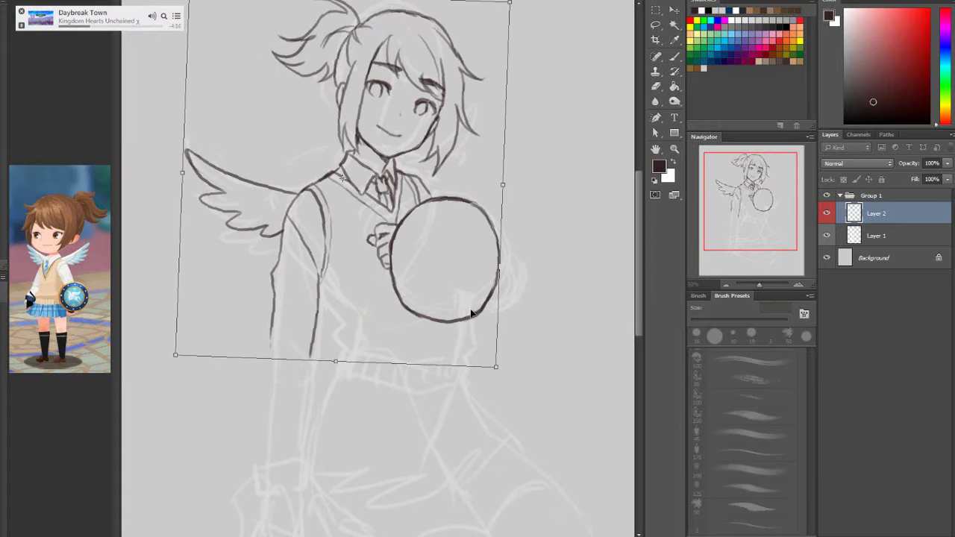
left_click_drag(464, 314, 478, 309)
left_click(655, 43)
key("Return")
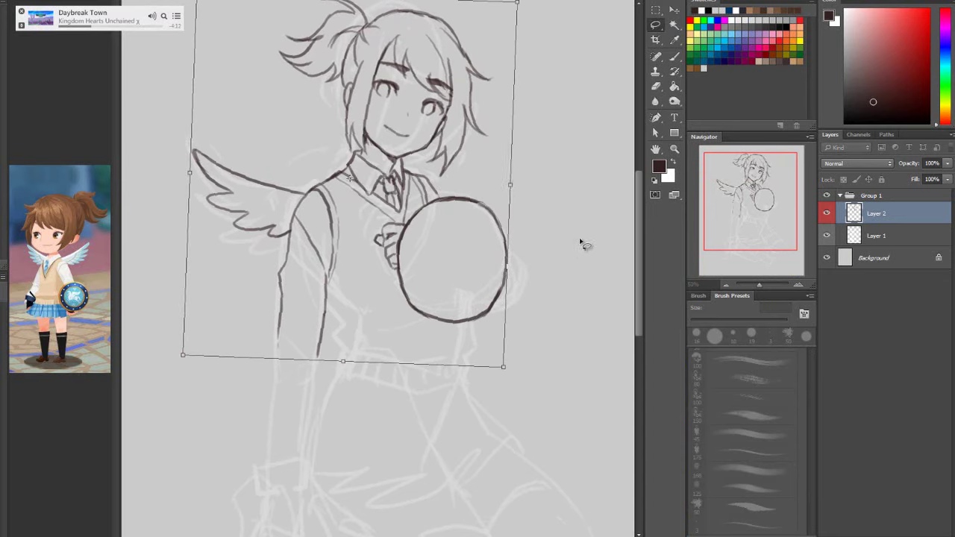
Draw the bent elbow behind the shield and the vest's far side and lower hem
left_click(675, 57)
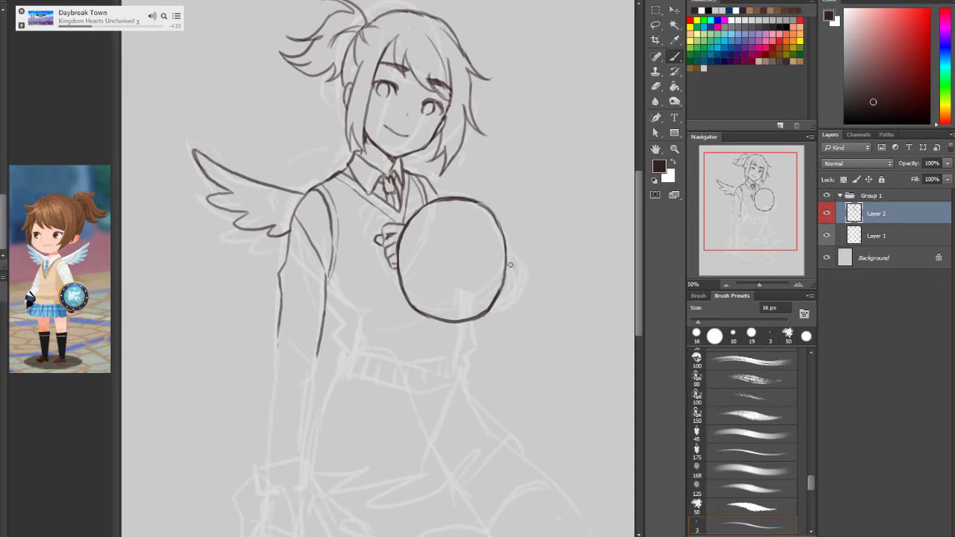
mouse_move(511, 264)
left_mouse_down()
mouse_move(515, 298)
mouse_move(490, 308)
left_mouse_up()
mouse_move(470, 353)
left_mouse_down()
mouse_move(462, 382)
mouse_move(420, 392)
mouse_move(341, 369)
left_mouse_up()
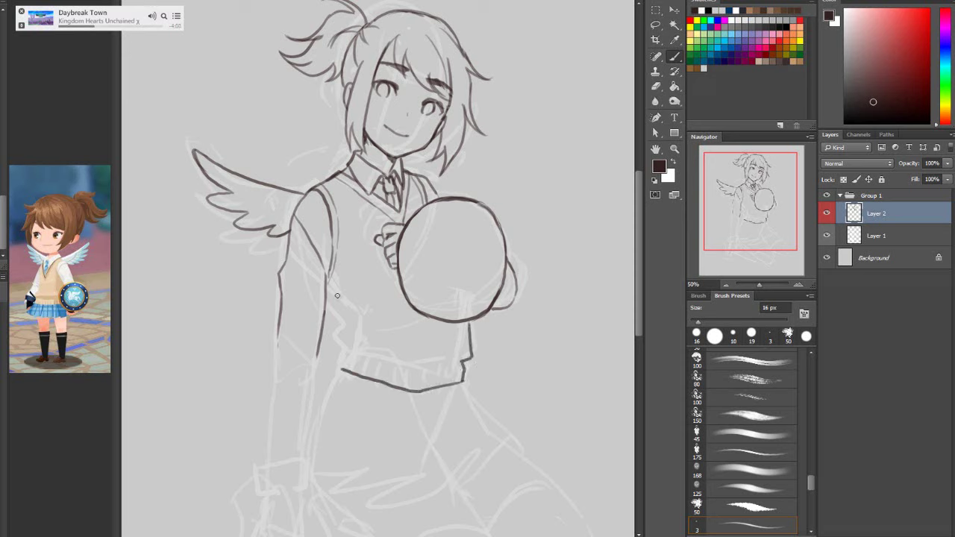
Draw the vest's near side and the waistband's upper edge, and fill the band with short vertical ribbing lines
mouse_move(334, 323)
left_mouse_down()
mouse_move(350, 365)
mouse_move(466, 365)
mouse_move(438, 333)
mouse_move(386, 361)
mouse_move(355, 355)
mouse_move(452, 363)
left_mouse_up()
mouse_move(350, 358)
left_mouse_down()
mouse_move(348, 370)
mouse_move(365, 372)
left_mouse_up()
mouse_move(371, 362)
left_mouse_down()
mouse_move(387, 386)
mouse_move(419, 365)
mouse_move(403, 371)
mouse_move(400, 389)
mouse_move(409, 371)
mouse_move(420, 391)
left_mouse_up()
left_click_drag(428, 368, 431, 387)
left_click_drag(444, 375, 448, 385)
left_click_drag(453, 370, 455, 383)
left_click_drag(461, 368, 463, 381)
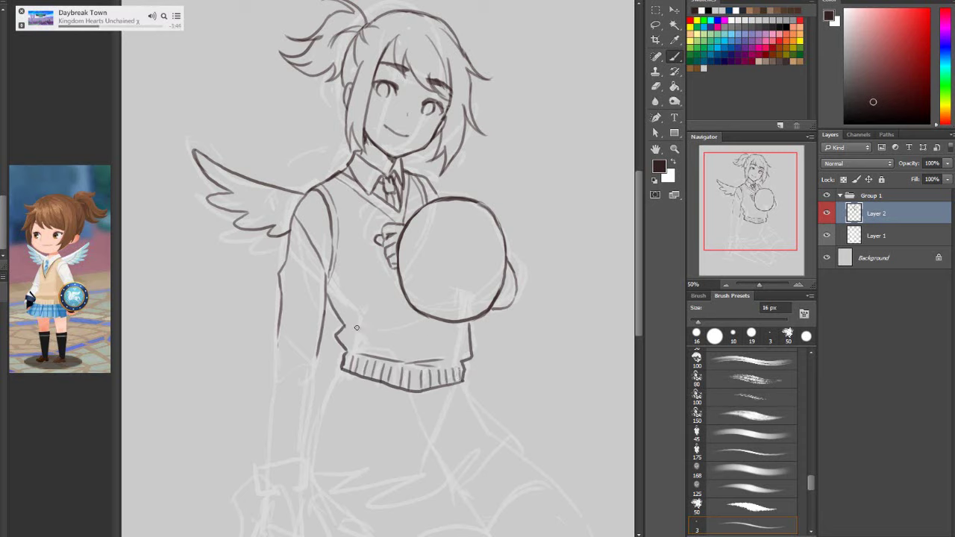
Add a fold line above the waistband, then erase the vest's far side and redraw it slightly further in
mouse_move(372, 340)
left_mouse_down()
mouse_move(345, 328)
mouse_move(402, 341)
left_mouse_up()
mouse_move(637, 315)
left_mouse_down()
mouse_move(637, 303)
mouse_move(637, 315)
left_mouse_up()
mouse_move(468, 322)
left_mouse_down()
mouse_move(469, 363)
mouse_move(472, 325)
left_mouse_up()
key("e")
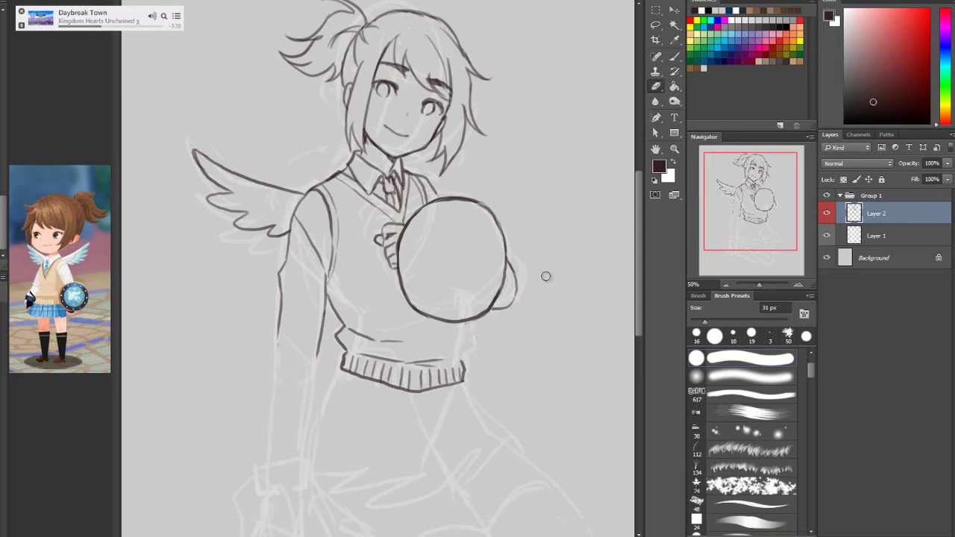
key("b")
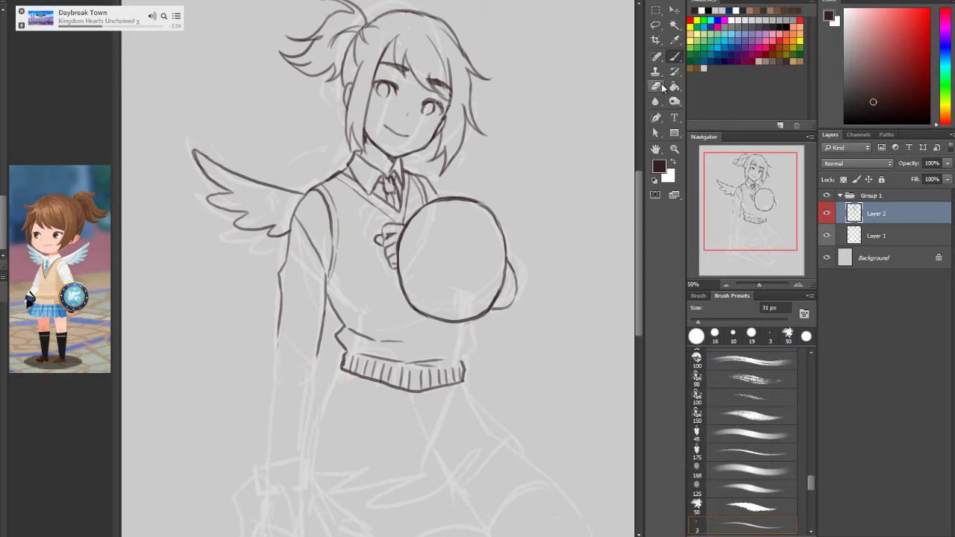
left_click_drag(464, 326, 468, 363)
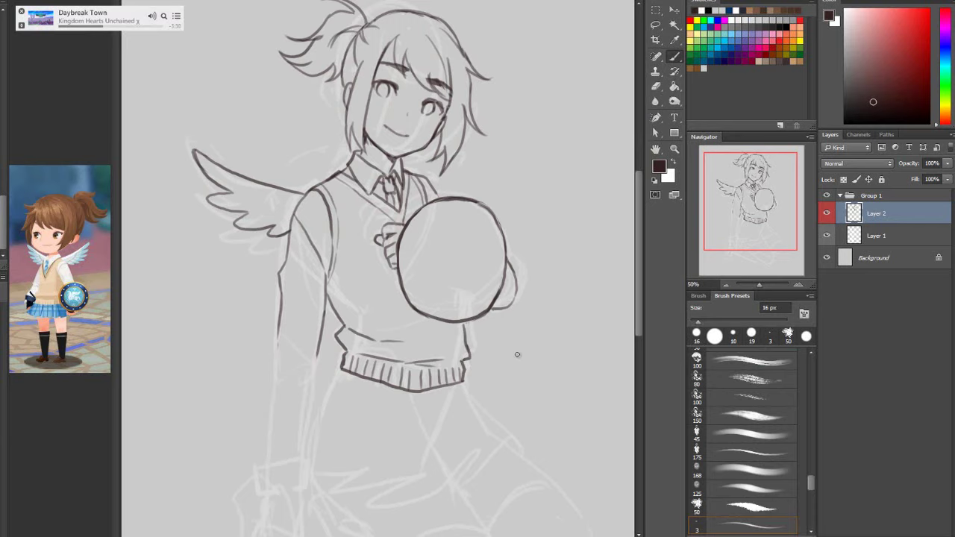
Select the wing and near arm with the Lasso, nudge them slightly toward the torso and deselect
scroll(635, 330, "down", 3)
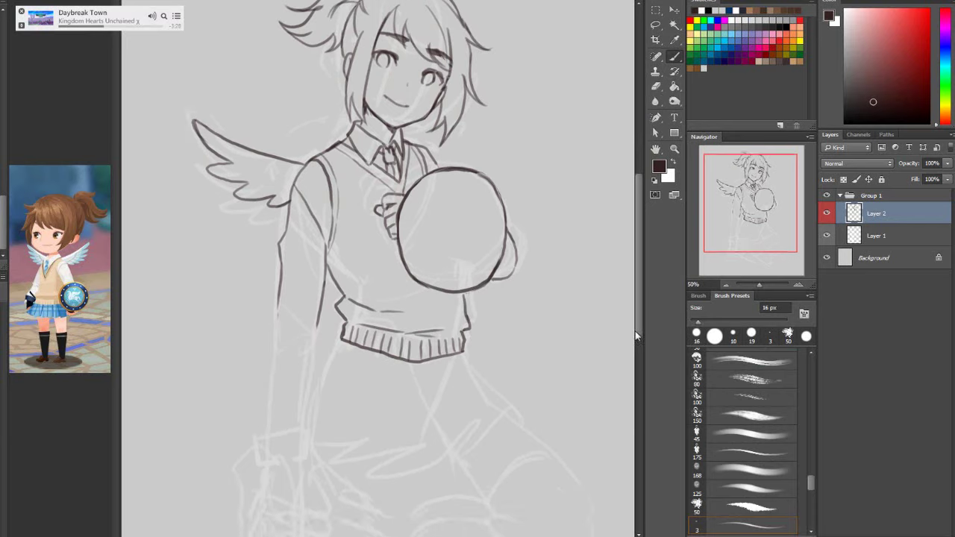
left_click(656, 25)
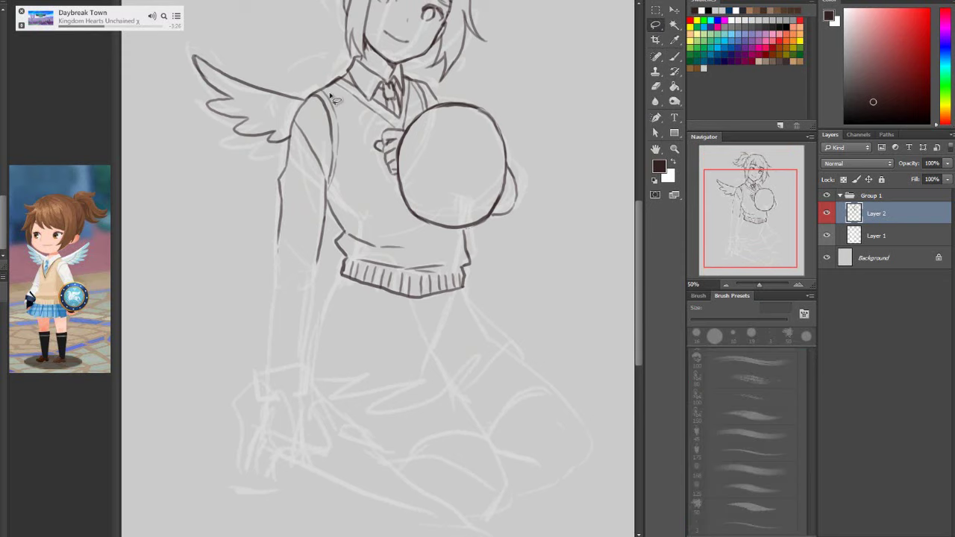
mouse_move(322, 86)
left_mouse_down()
mouse_move(344, 122)
mouse_move(339, 177)
mouse_move(294, 299)
mouse_move(150, 95)
mouse_move(307, 62)
left_mouse_up()
left_click(672, 12)
left_click_drag(303, 269, 307, 266)
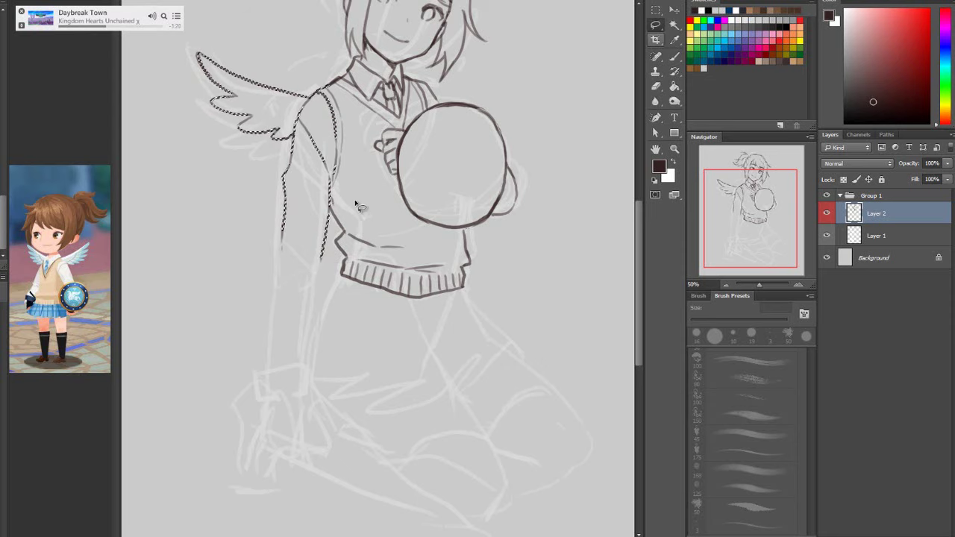
key("l")
key("ctrl+d")
left_click(675, 57)
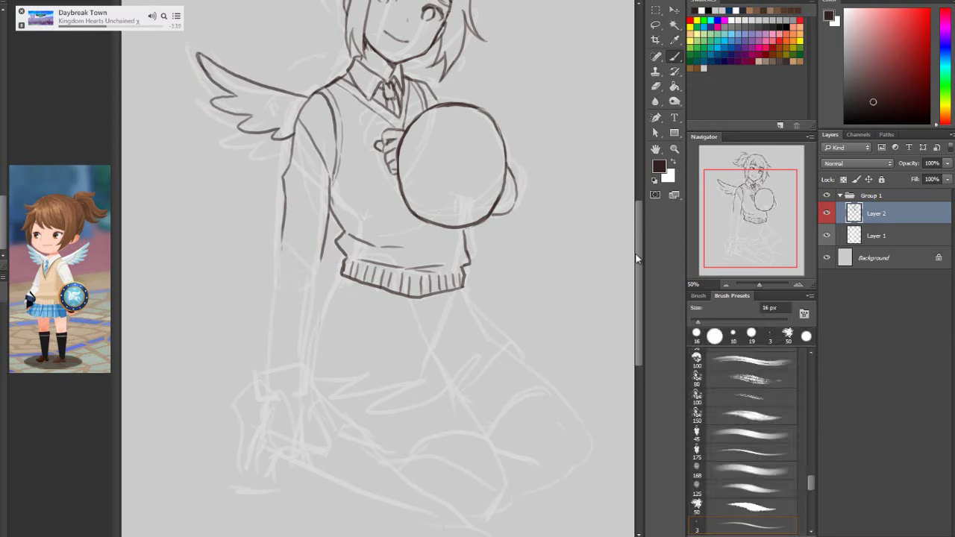
Nudge the whole line sketch very slightly to the left with the Move tool
left_click(674, 9)
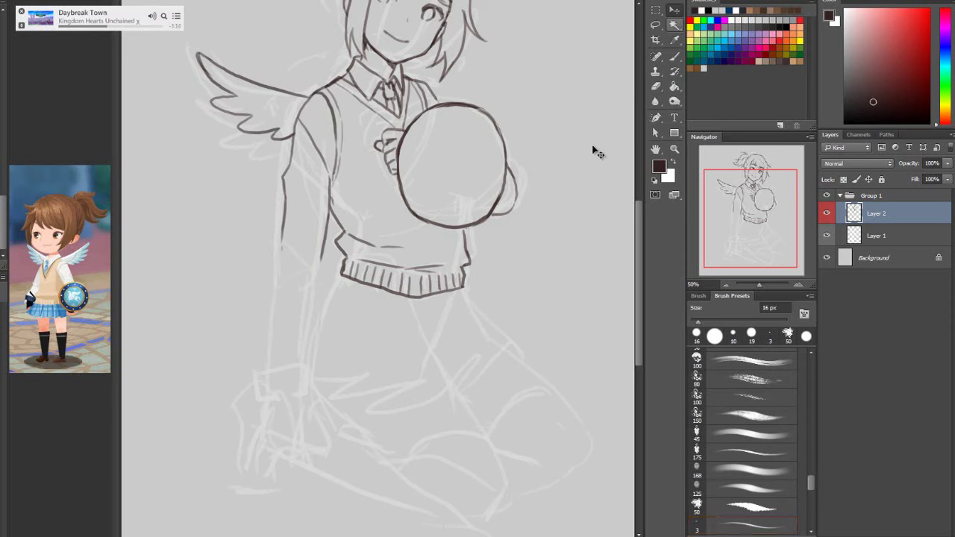
left_click_drag(567, 222, 567, 223)
left_click_drag(639, 214, 641, 197)
scroll(640, 196, "up", 1)
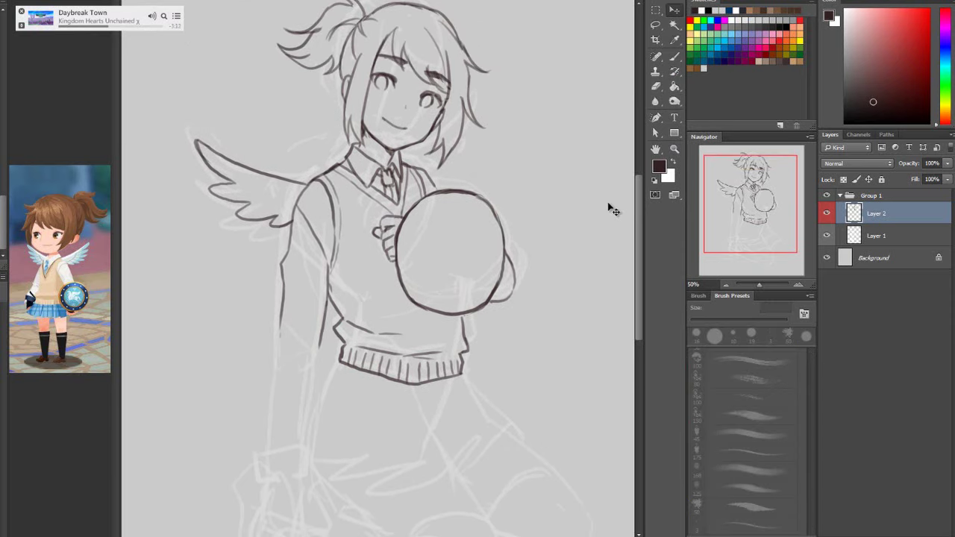
left_click(608, 203)
Draw both sides of the near forearm down to the wrist and erase the excess line at the wrist
left_click(676, 57)
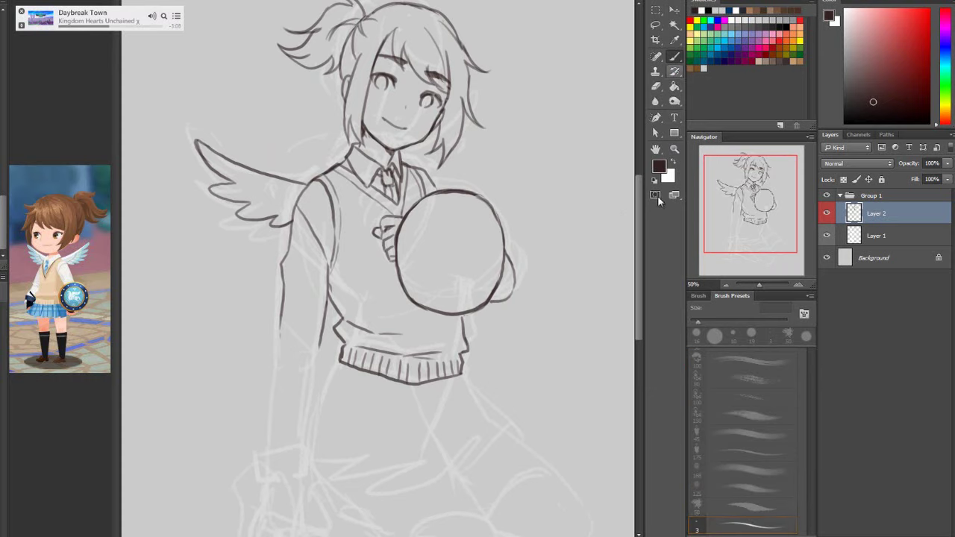
scroll(636, 310, "down", 4)
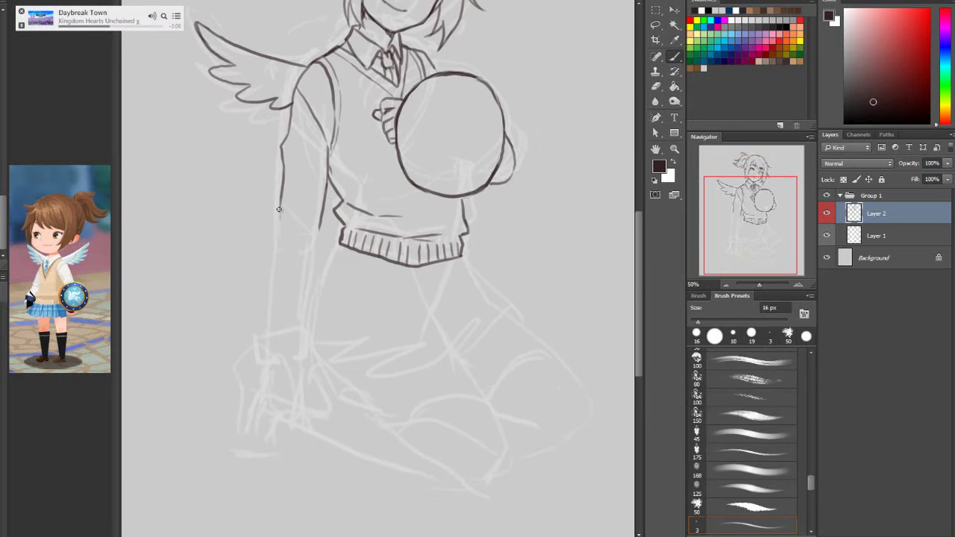
mouse_move(279, 209)
left_mouse_down()
mouse_move(269, 327)
mouse_move(285, 335)
left_mouse_up()
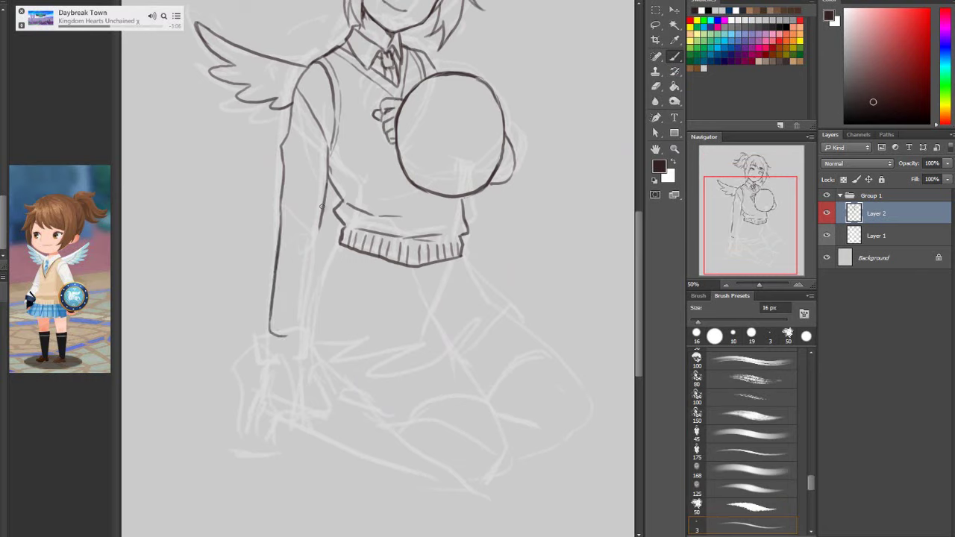
mouse_move(328, 179)
left_mouse_down()
mouse_move(296, 349)
mouse_move(278, 355)
mouse_move(294, 344)
mouse_move(288, 339)
left_mouse_up()
key("e")
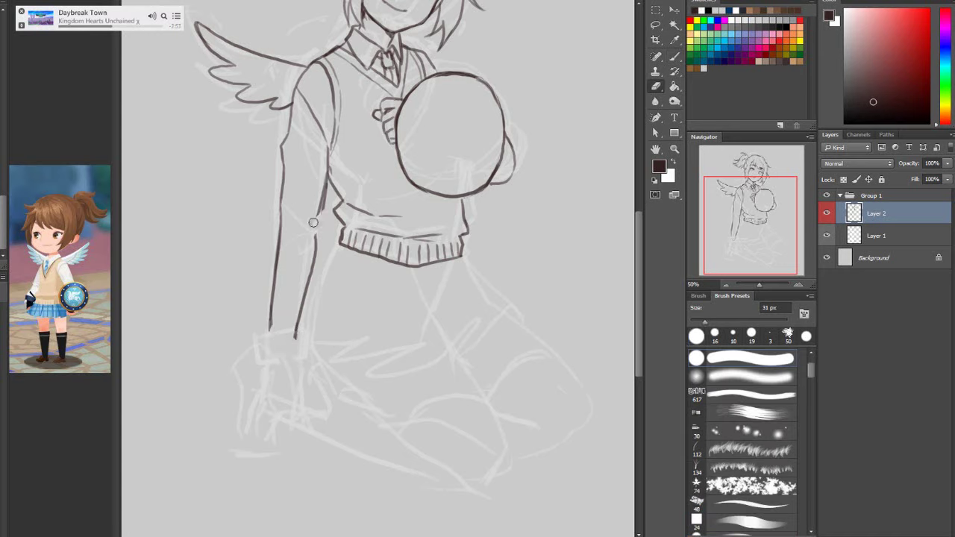
Add the sleeve fold at the near elbow and draw the skirt's two sides running down from the waistband
key("b")
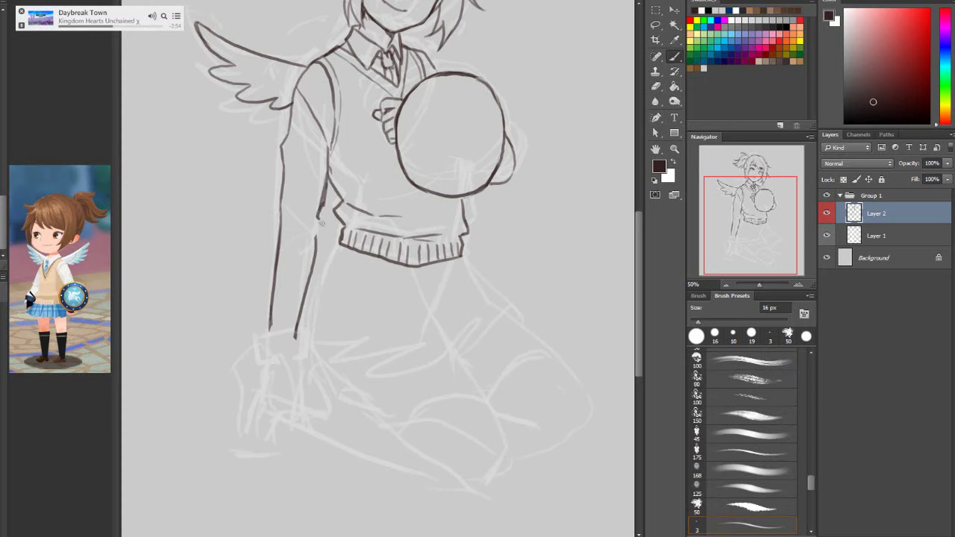
left_click_drag(322, 217, 314, 235)
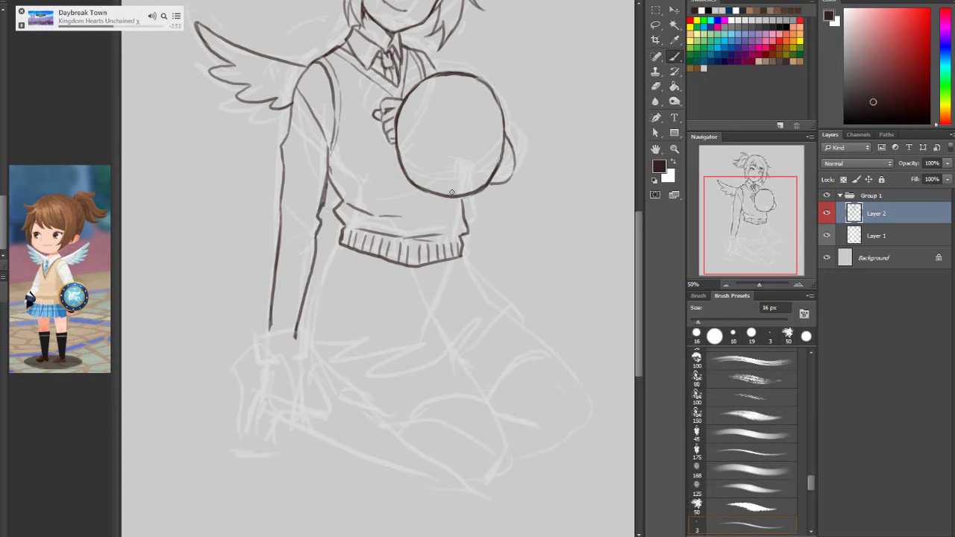
mouse_move(321, 288)
left_mouse_down()
mouse_move(340, 244)
mouse_move(319, 303)
left_mouse_up()
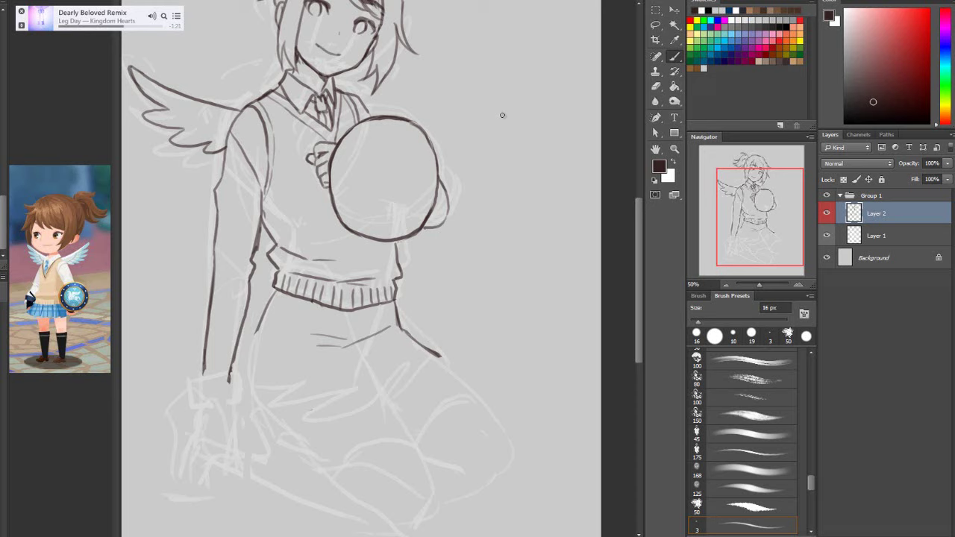
mouse_move(439, 360)
left_mouse_down()
mouse_move(388, 396)
mouse_move(355, 401)
left_mouse_up()
mouse_move(258, 326)
left_mouse_down()
mouse_move(248, 379)
mouse_move(295, 401)
left_mouse_up()
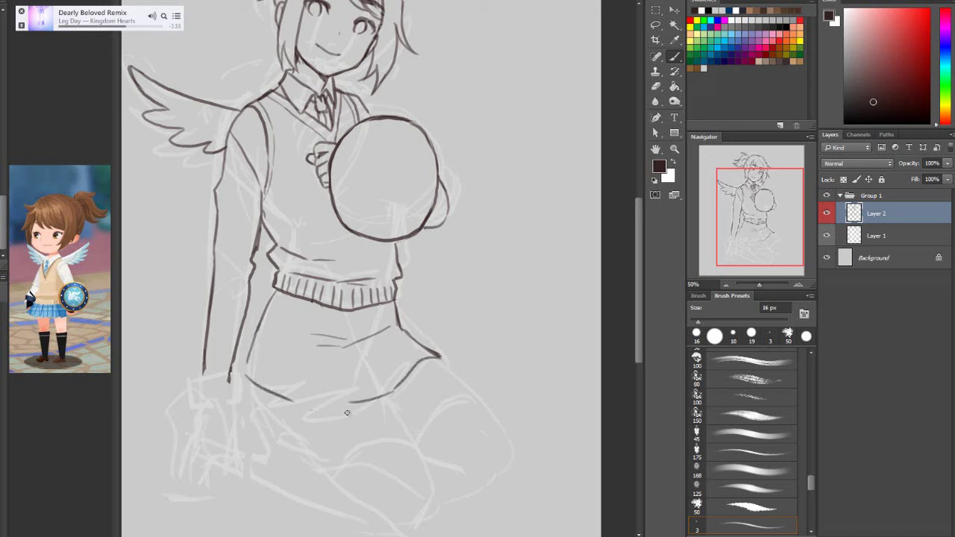
key("ctrl+alt+z")
key("ctrl+alt+z")
key("ctrl+alt+z")
Draw the skirt's near side and wavy hem, add small pleat overlaps along the hem and erase the excess line
mouse_move(385, 396)
left_mouse_down()
mouse_move(366, 388)
mouse_move(259, 403)
mouse_move(262, 381)
left_mouse_up()
left_click_drag(256, 334, 253, 400)
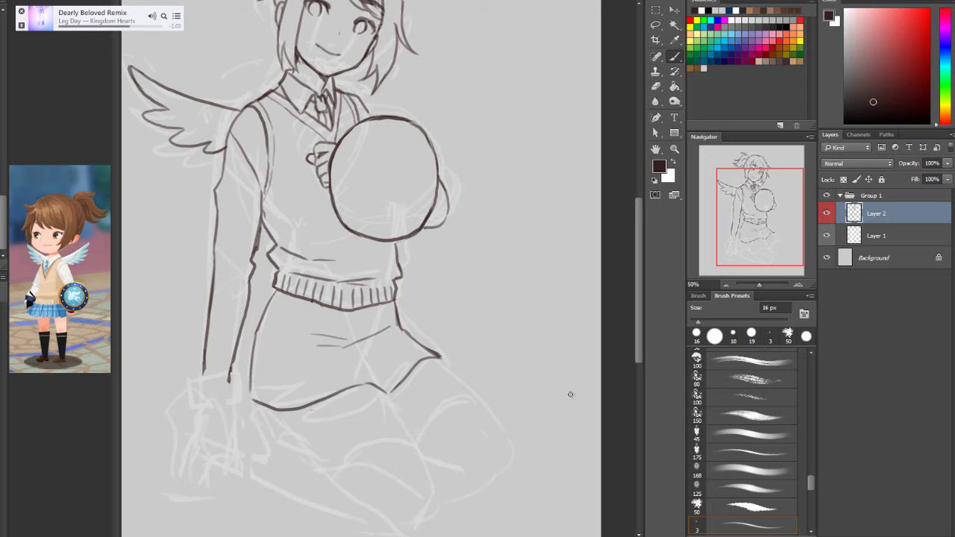
mouse_move(260, 398)
left_mouse_down()
mouse_move(319, 401)
mouse_move(310, 406)
mouse_move(301, 400)
mouse_move(378, 384)
left_mouse_up()
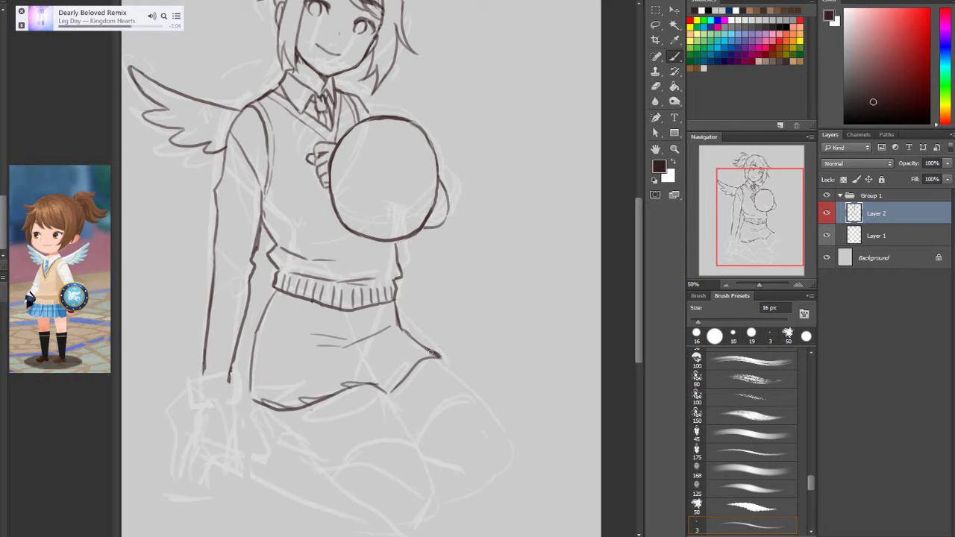
left_click(656, 86)
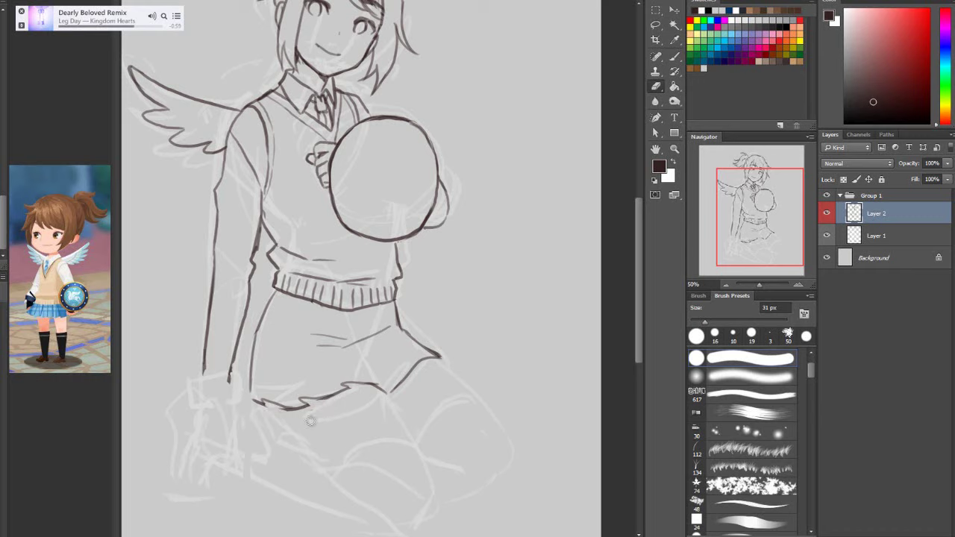
left_click(675, 59)
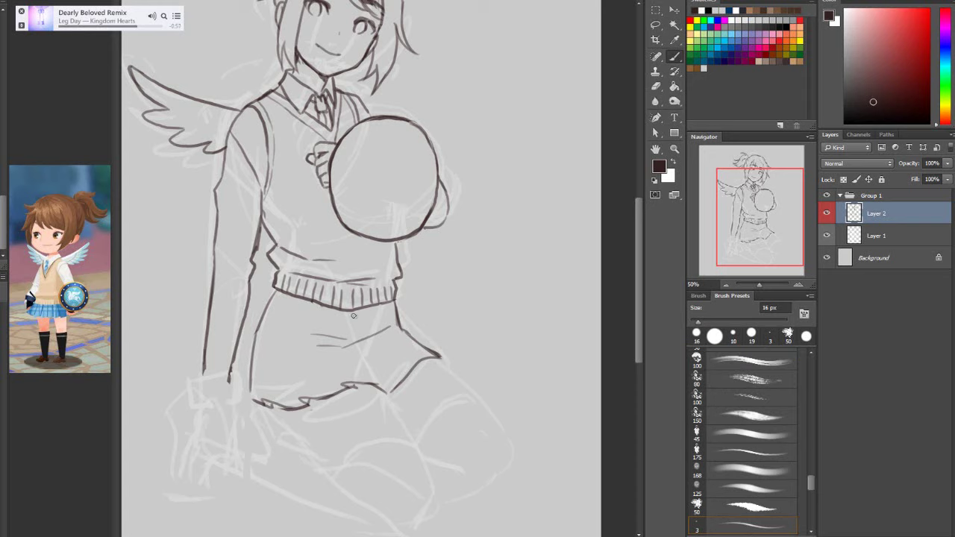
Draw the skirt's pleat lines from the waistband down to the hem across its whole width
mouse_move(347, 314)
left_mouse_down()
mouse_move(347, 379)
mouse_move(347, 344)
left_mouse_up()
left_click_drag(325, 306, 308, 375)
left_click_drag(300, 299, 266, 389)
left_click_drag(292, 335, 260, 397)
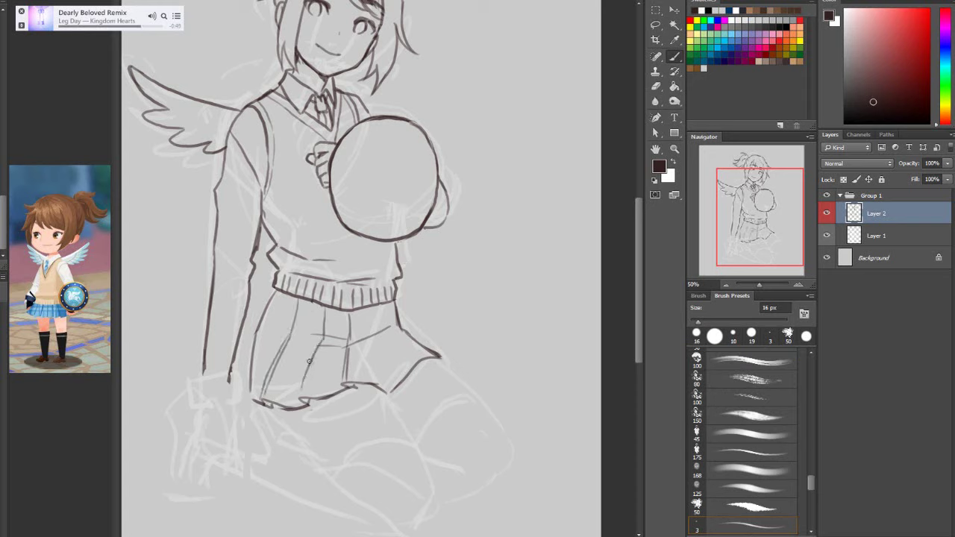
left_click_drag(317, 347, 302, 393)
left_click_drag(280, 292, 256, 352)
left_click_drag(379, 308, 378, 382)
left_click_drag(380, 344, 388, 386)
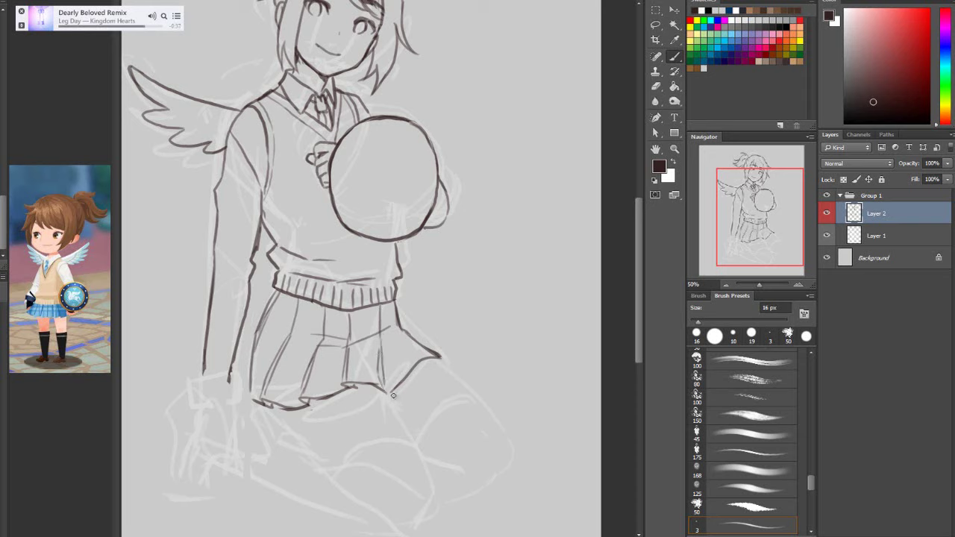
left_click_drag(400, 329, 415, 365)
Erase the upper part of the skirt's near side, redraw it and refine its lower corner at the hem
left_click_drag(278, 294, 255, 351)
left_click(656, 86)
left_click_drag(273, 296, 256, 345)
key("b")
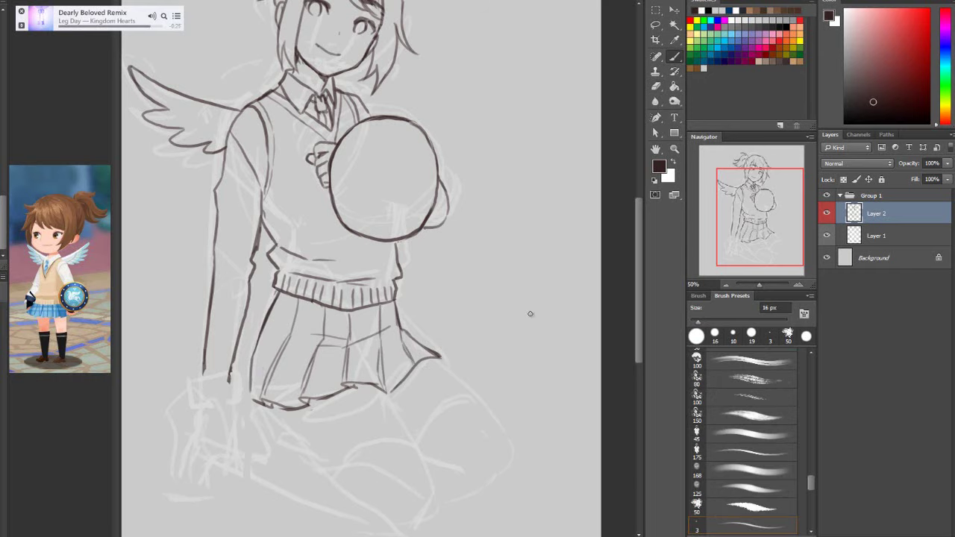
left_click_drag(281, 297, 255, 355)
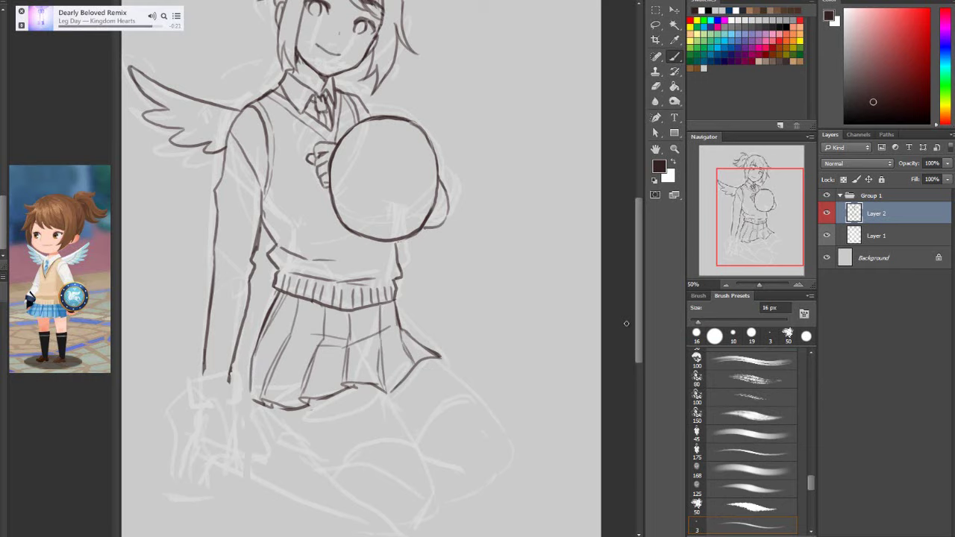
key("ctrl+z")
left_click_drag(250, 379, 261, 407)
Clean up the line work where the vest's near side meets the ribbed waistband
scroll(634, 313, "up", 3)
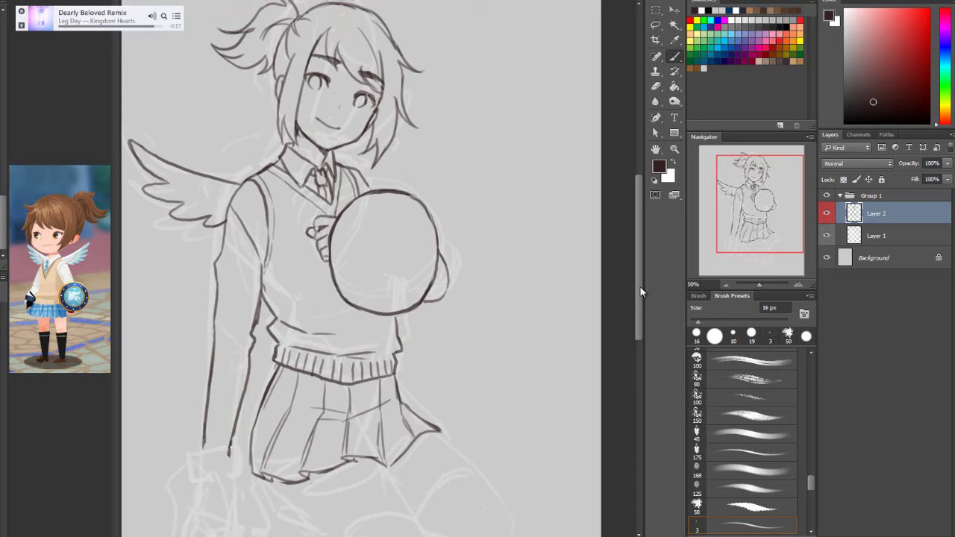
key("e")
left_click_drag(280, 325, 276, 341)
left_click(675, 57)
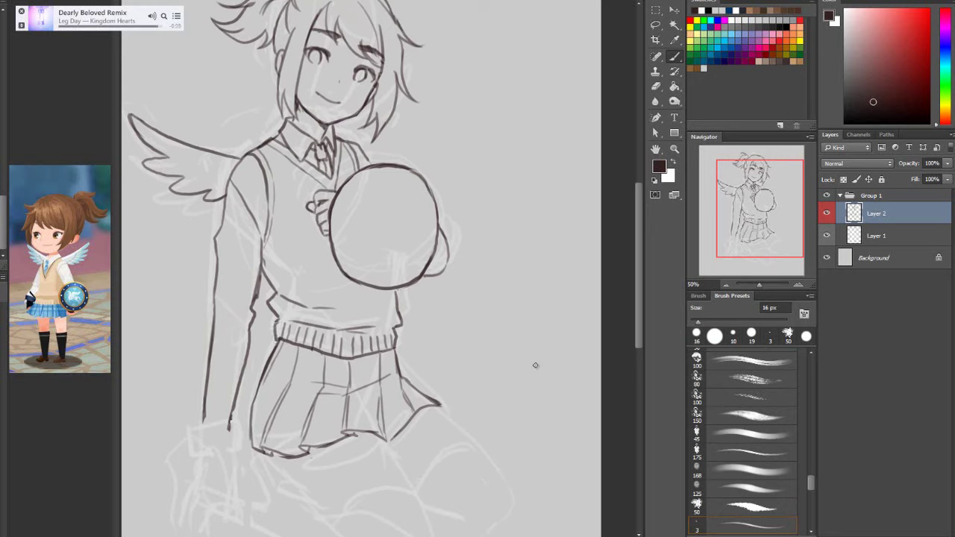
Erase the shield circle and redraw it slightly smaller, starting beside the gripping fingers
key("e")
mouse_move(406, 171)
left_mouse_down()
mouse_move(374, 167)
mouse_move(345, 185)
mouse_move(330, 218)
mouse_move(338, 261)
mouse_move(356, 283)
mouse_move(376, 288)
mouse_move(418, 279)
mouse_move(435, 210)
mouse_move(406, 166)
mouse_move(428, 194)
mouse_move(435, 243)
left_mouse_up()
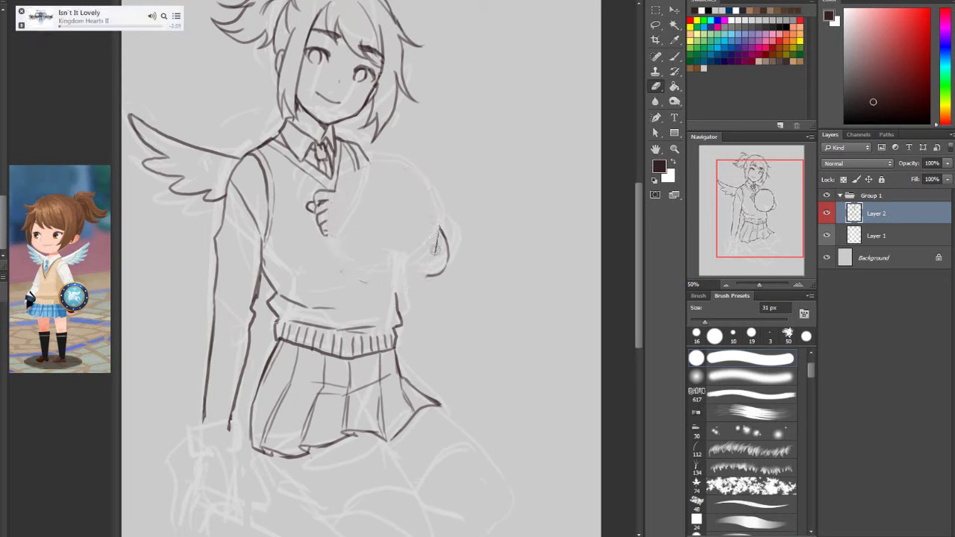
left_click(673, 58)
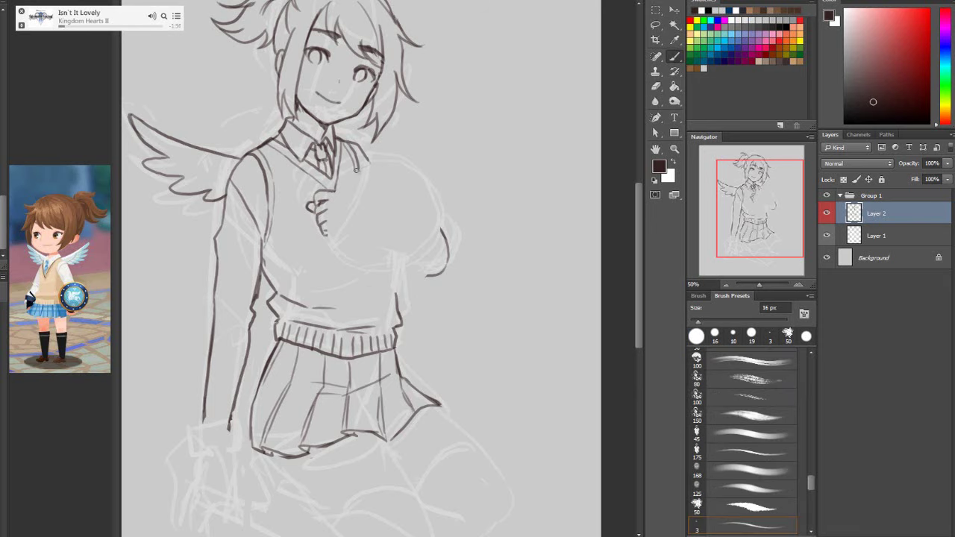
left_click_drag(382, 165, 330, 218)
left_click_drag(334, 183, 330, 236)
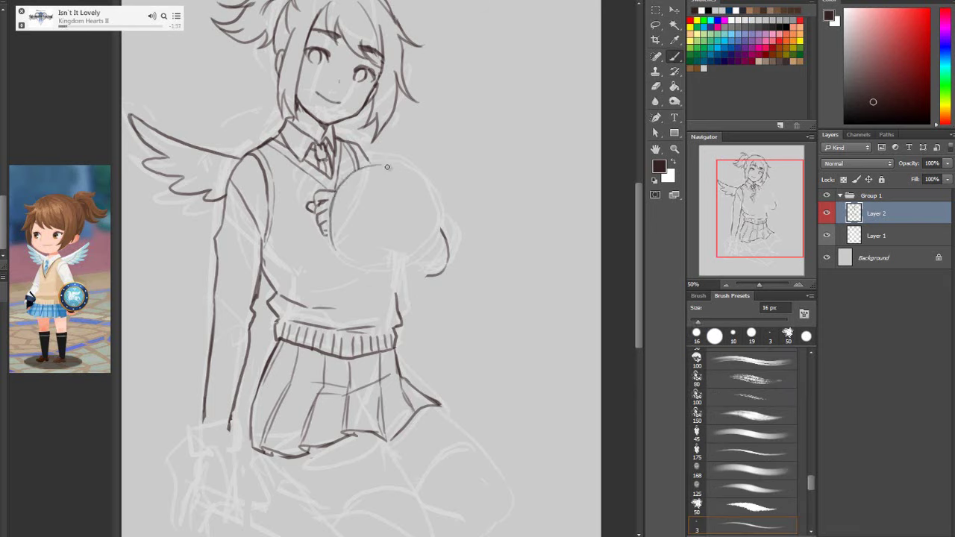
mouse_move(422, 198)
left_mouse_down()
mouse_move(418, 257)
mouse_move(362, 276)
mouse_move(334, 240)
mouse_move(337, 250)
left_mouse_up()
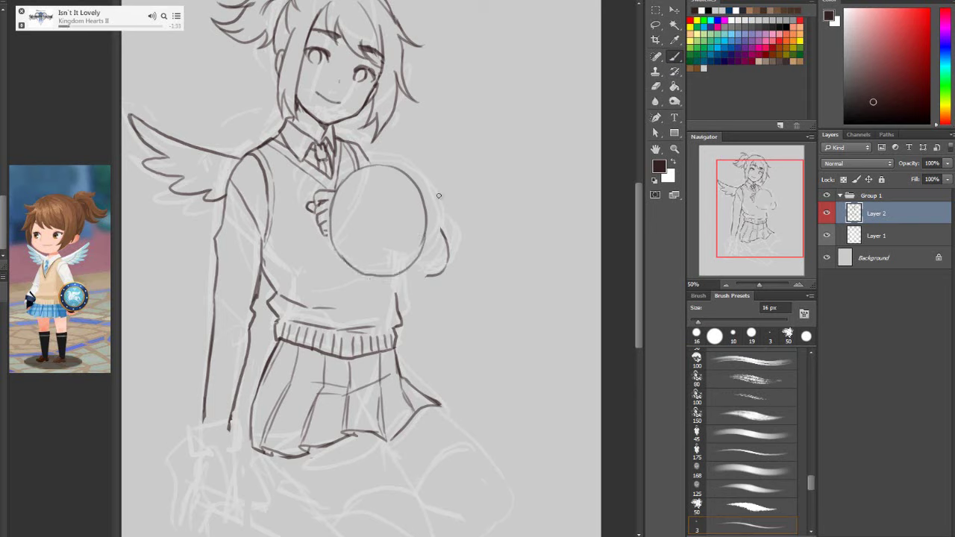
Darken the shield's far edge and extend the far elbow's lines to meet it
left_click_drag(420, 188, 423, 259)
left_click_drag(429, 222, 452, 248)
key("e")
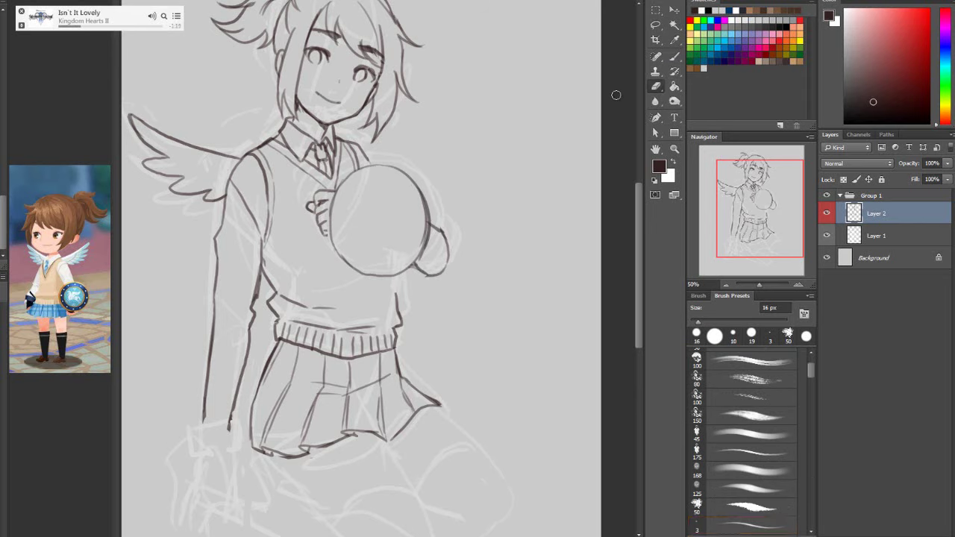
left_click(676, 56)
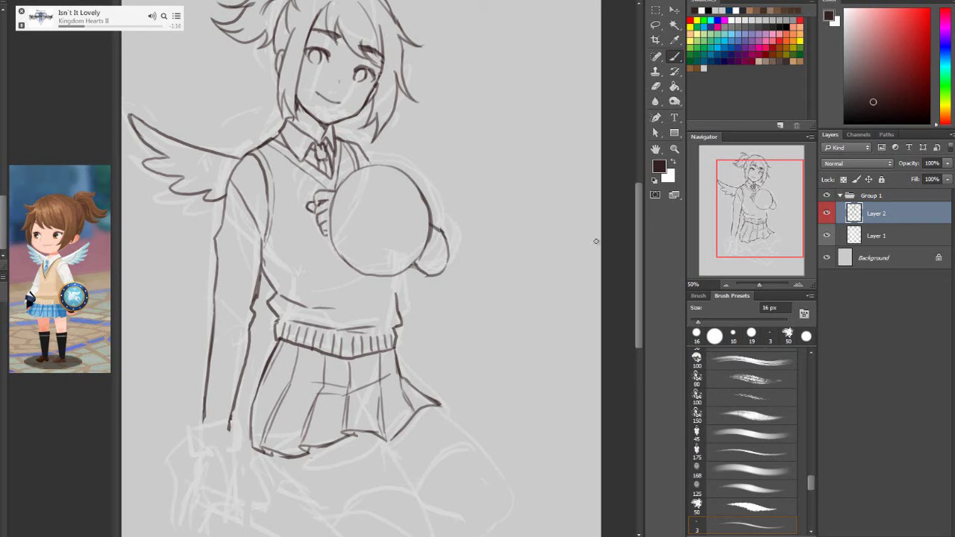
left_click_drag(415, 181, 432, 213)
mouse_move(356, 139)
left_mouse_down()
mouse_move(403, 126)
mouse_move(386, 143)
mouse_move(401, 129)
left_mouse_up()
key("z")
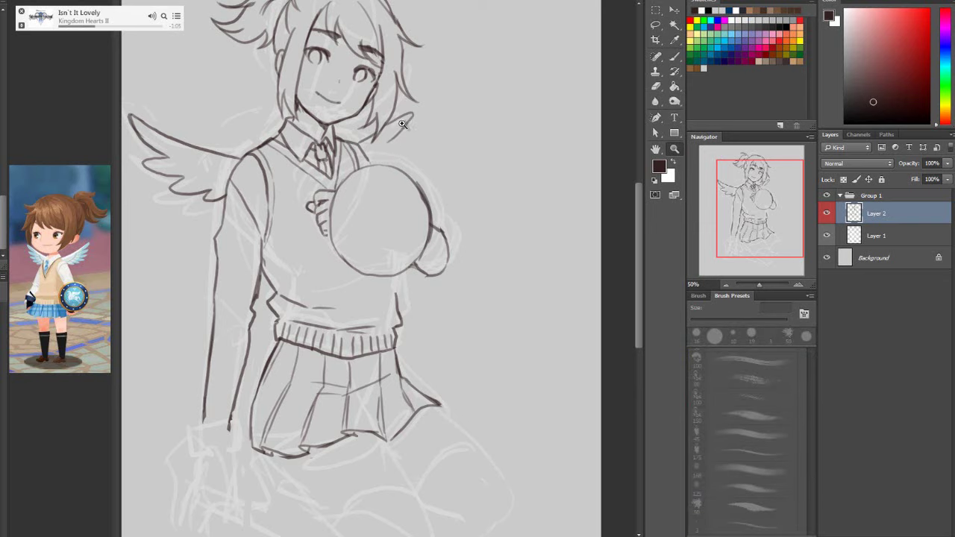
key("b")
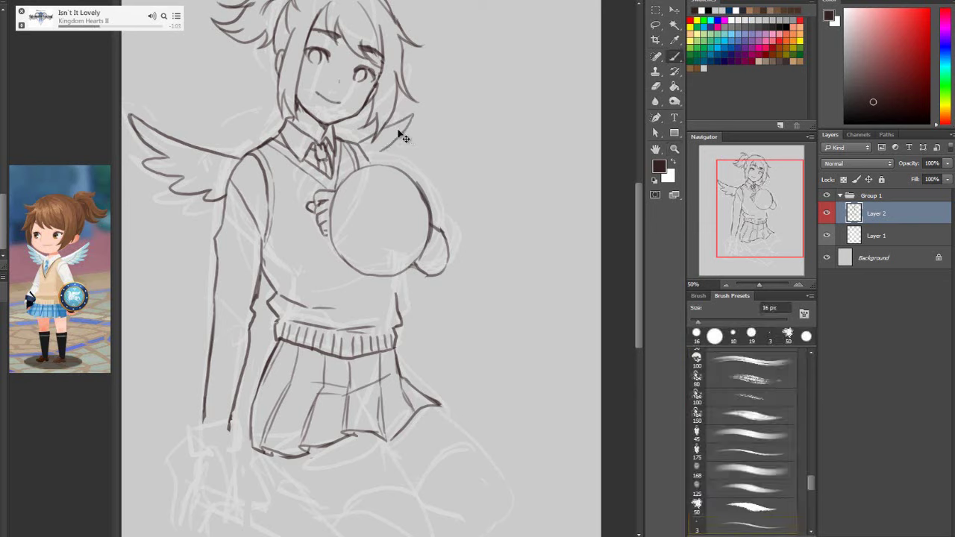
mouse_move(385, 127)
left_mouse_down()
mouse_move(414, 116)
mouse_move(379, 149)
mouse_move(400, 154)
mouse_move(376, 169)
left_mouse_up()
key("ctrl+alt+z")
key("ctrl+alt+z")
key("ctrl+alt+z")
key("ctrl+alt+z")
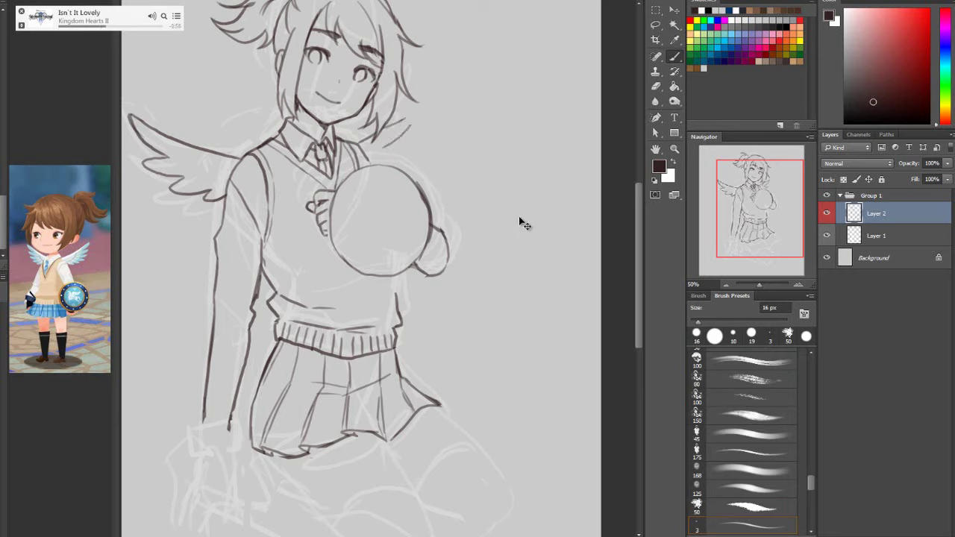
key("ctrl+alt+z")
left_click_drag(245, 76, 261, 137)
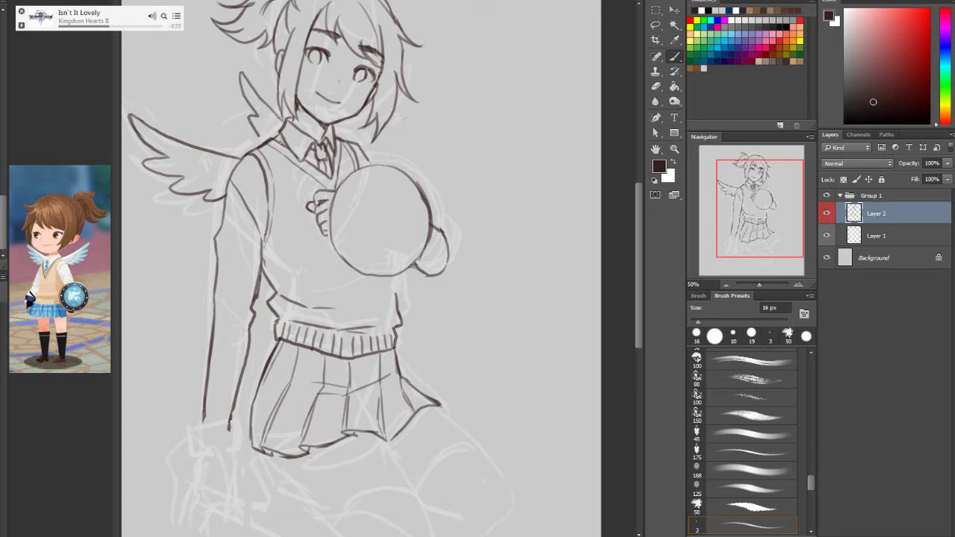
key("ctrl+alt+z")
key("ctrl+alt+z")
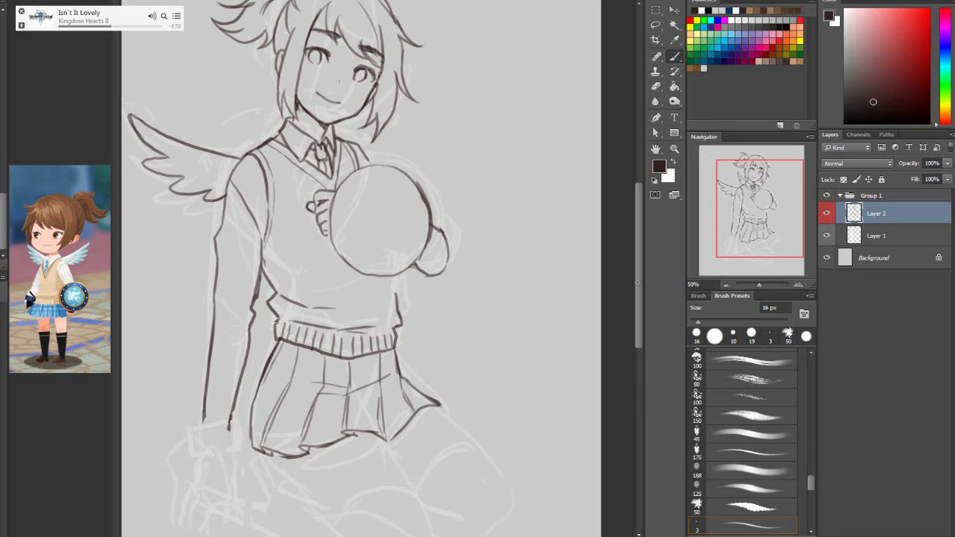
mouse_move(344, 139)
left_mouse_down()
mouse_move(365, 127)
mouse_move(380, 142)
left_mouse_up()
key("ctrl+alt+z")
mouse_move(387, 122)
left_mouse_down()
mouse_move(372, 146)
mouse_move(396, 143)
left_mouse_up()
left_click_drag(395, 143, 383, 156)
key("ctrl+alt+z")
key("ctrl+alt+z")
key("ctrl+alt+z")
key("ctrl+alt+z")
key("ctrl+alt+z")
Select the finished wing with the Lasso, copy it to a new layer and flip the copy horizontally
left_click(655, 25)
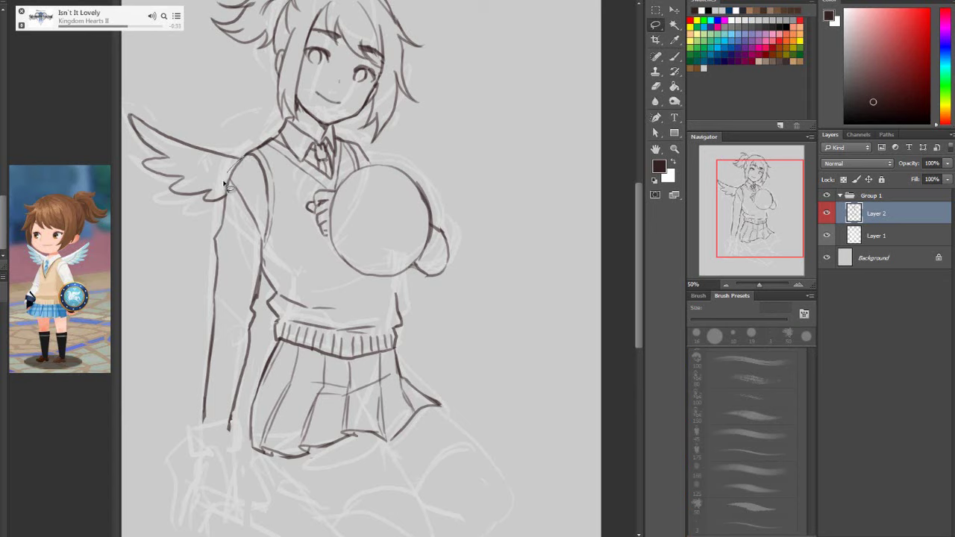
mouse_move(177, 210)
left_mouse_down()
mouse_move(149, 75)
mouse_move(231, 105)
mouse_move(222, 195)
left_mouse_up()
key("ctrl+j")
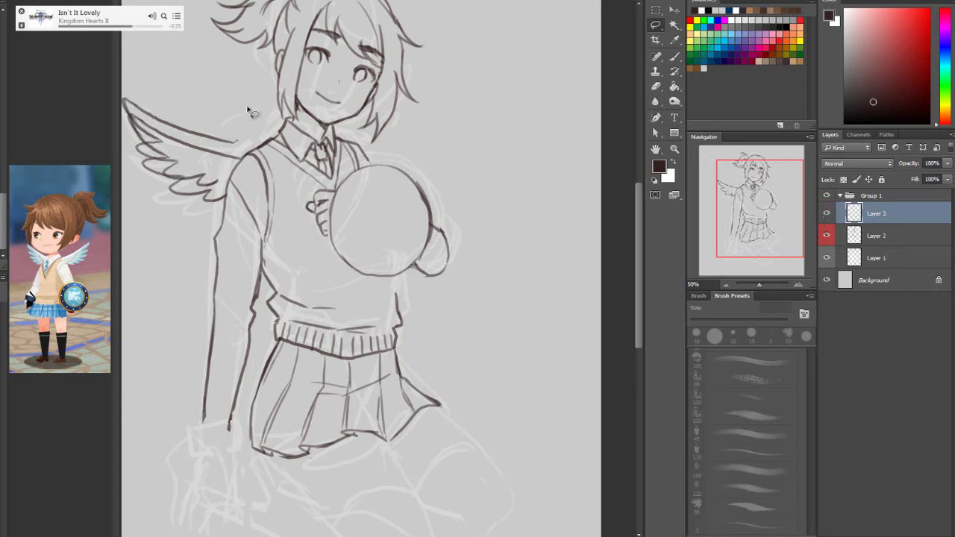
key("ctrl+t")
right_click(363, 159)
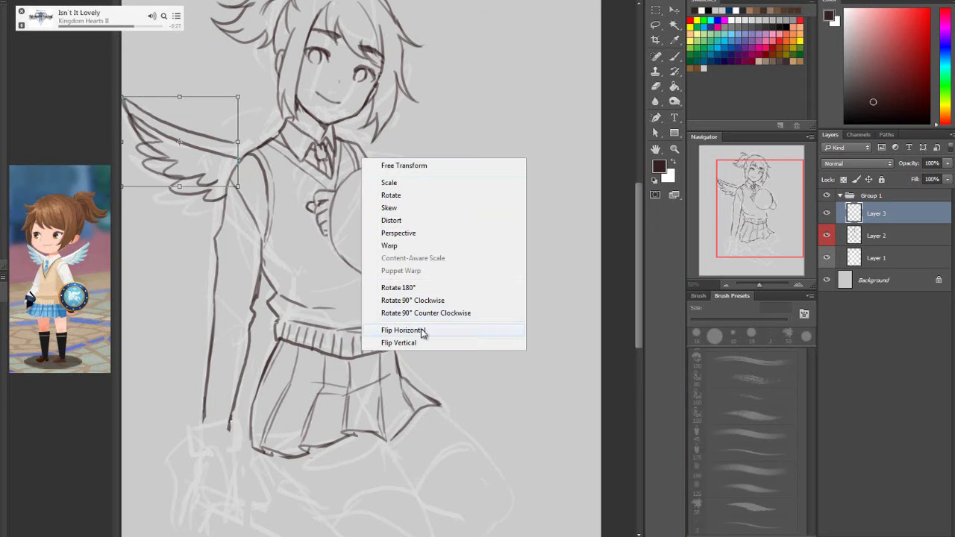
left_click(425, 333)
Move the flipped wing to the far shoulder, skew it narrower, rotate it slightly upward and apply the transformation
left_click_drag(206, 157, 395, 166)
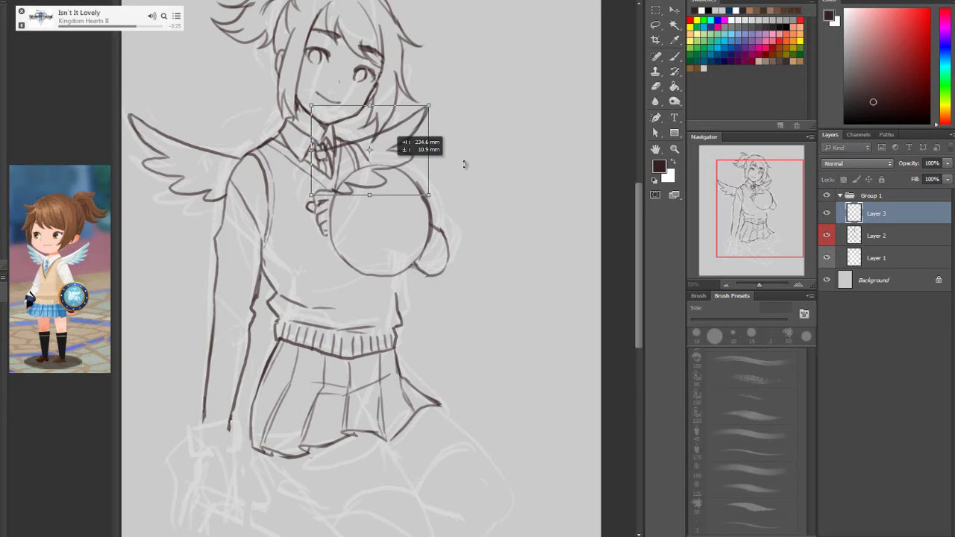
right_click(471, 124)
left_click(521, 176)
left_click_drag(429, 108, 415, 104)
left_click_drag(428, 196, 397, 158)
right_click(446, 144)
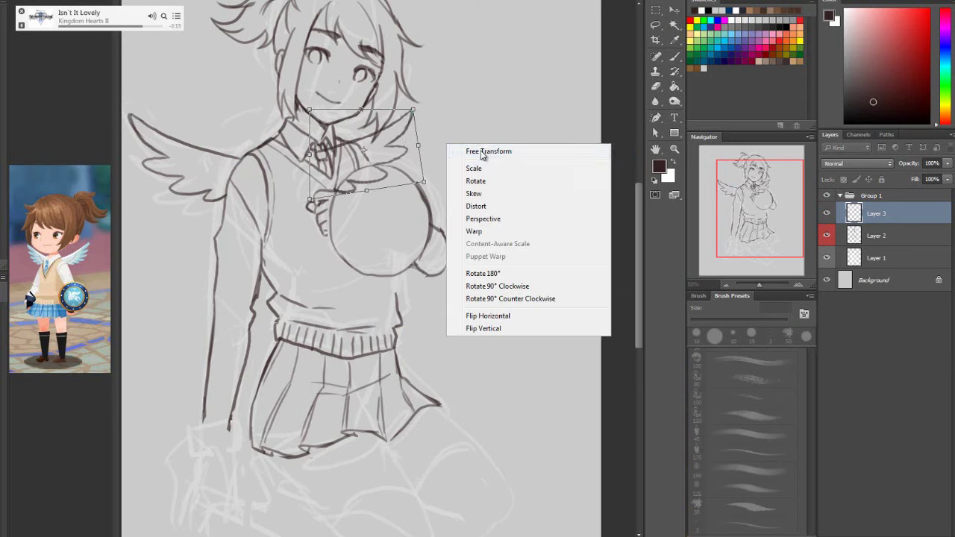
left_click(482, 151)
left_click_drag(480, 164, 481, 160)
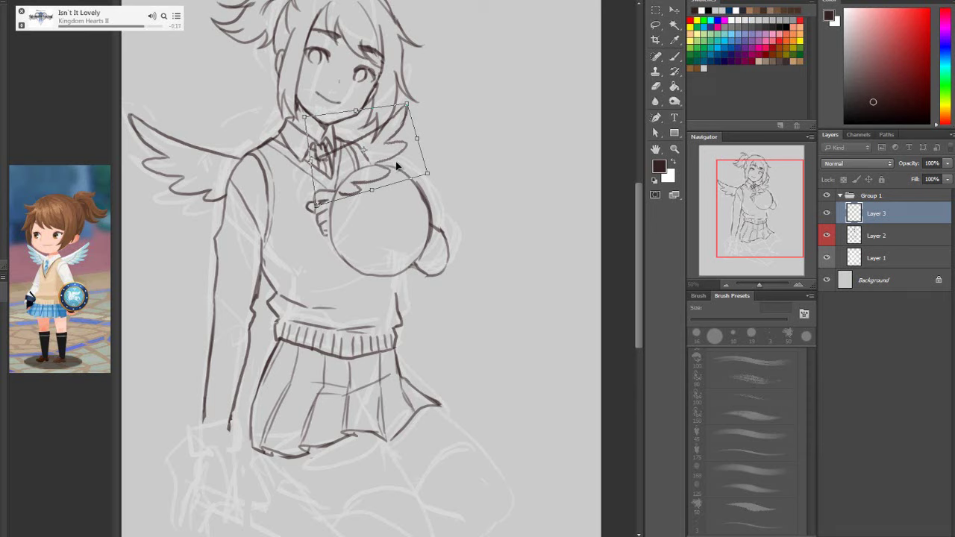
left_click(655, 25)
left_click(367, 179)
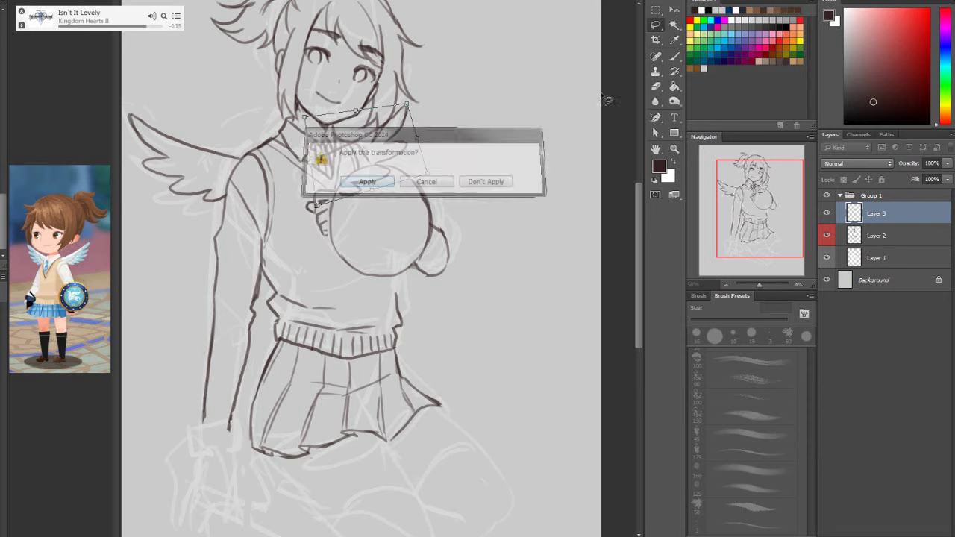
Erase the parts of the copied wing that overlap the collar, vest and shield
left_click(656, 86)
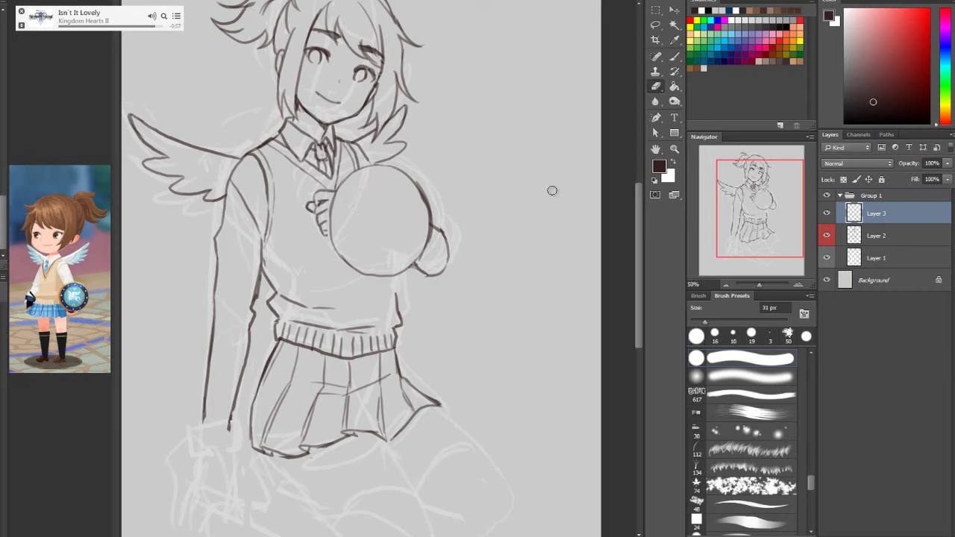
left_click(672, 59)
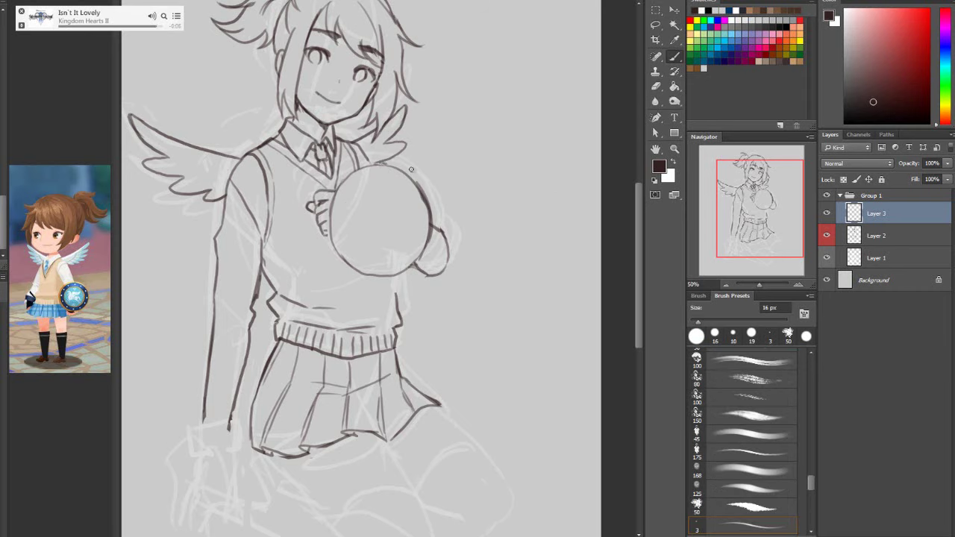
key("e")
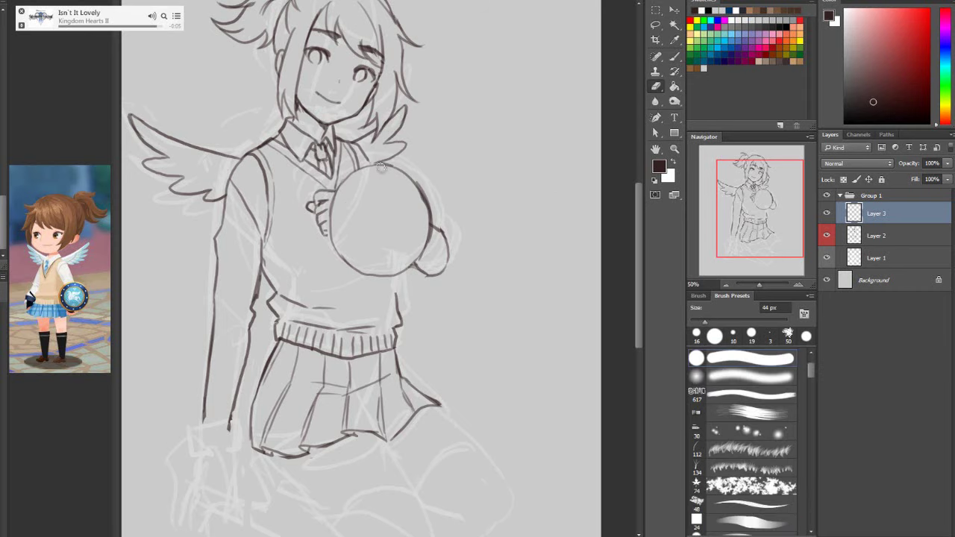
Merge the copied wing layer down into Layer 2
key("bracketleft")
right_click(882, 222)
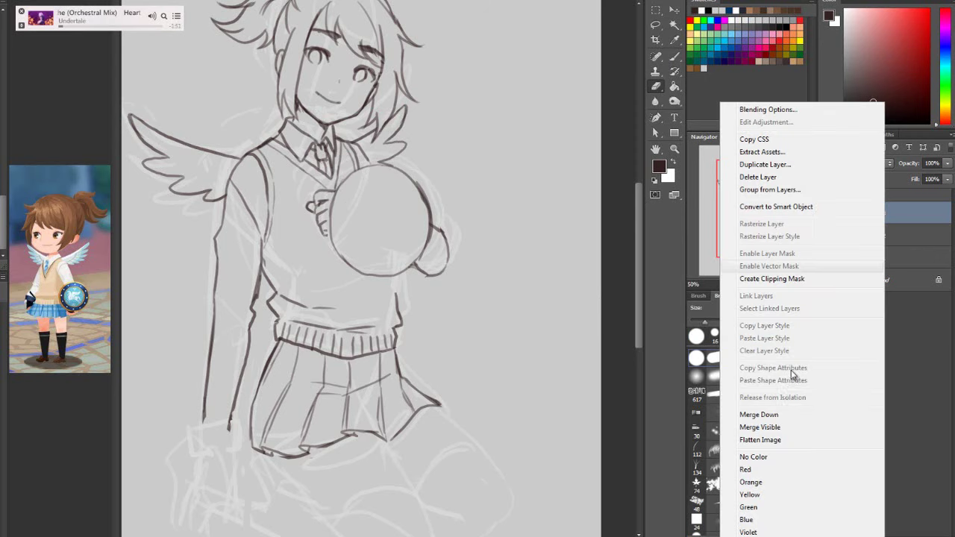
left_click(786, 411)
Draw the inner and outer lines of the near thigh from the skirt hem toward the knee with the 16 px brush
key("b")
left_click_drag(636, 258, 636, 270)
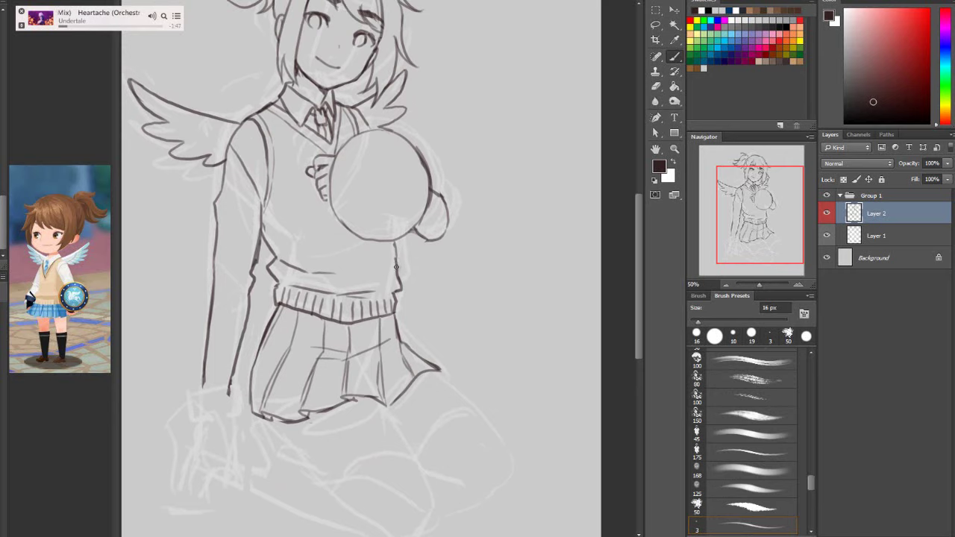
scroll(637, 313, "down", 3)
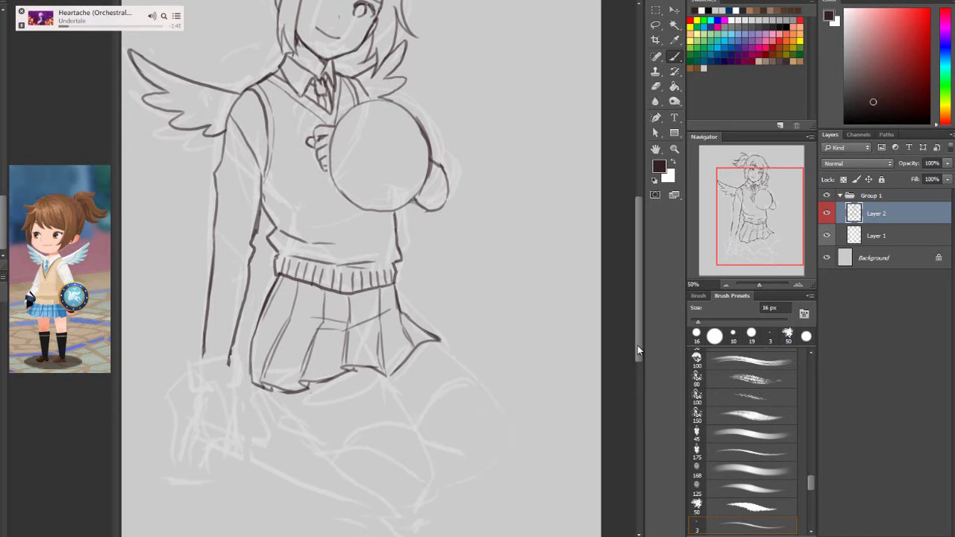
left_click_drag(383, 274, 416, 326)
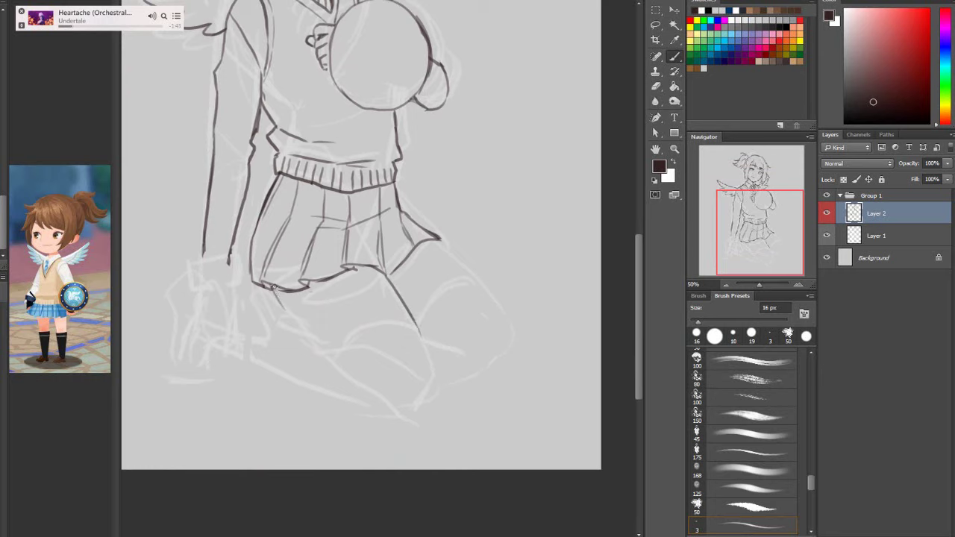
mouse_move(274, 289)
left_mouse_down()
mouse_move(302, 322)
mouse_move(378, 381)
left_mouse_up()
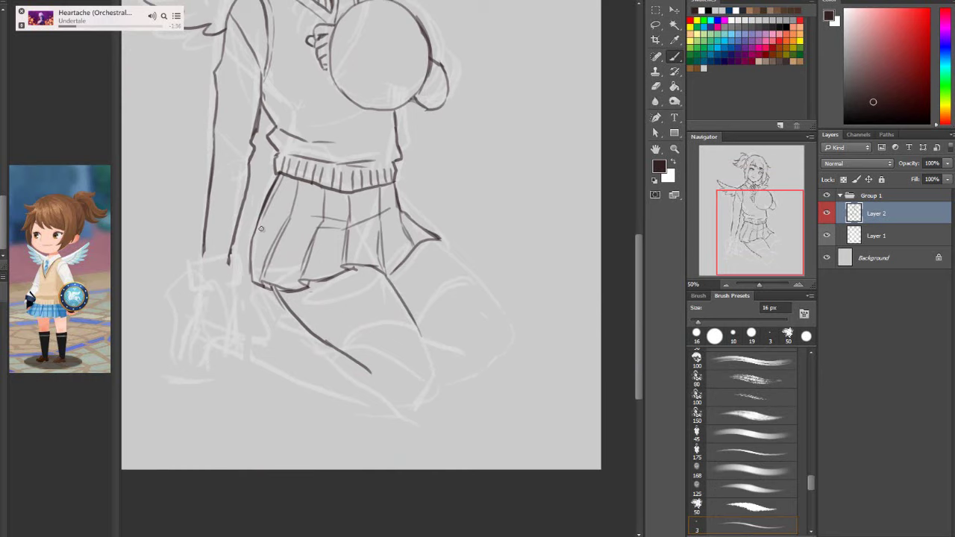
Erase the skirt's near hem corner, redraw it as a sharper point and darken the skirt's near side
left_click(656, 86)
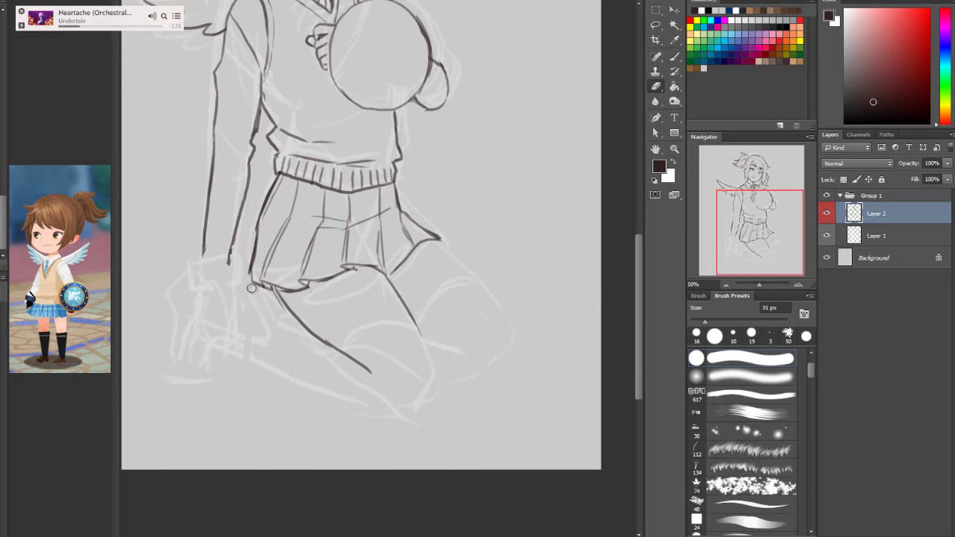
left_click_drag(253, 289, 247, 279)
key("b")
left_click_drag(249, 276, 265, 285)
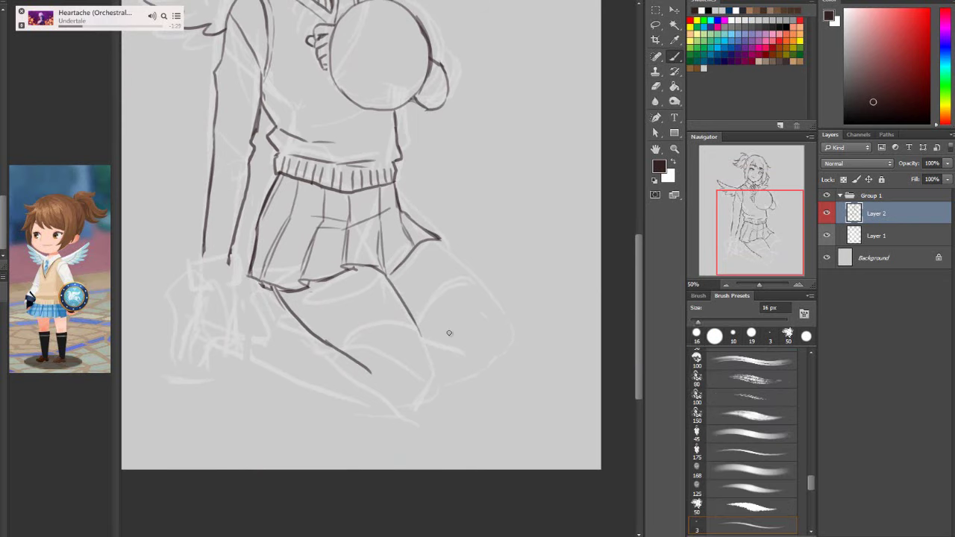
left_click_drag(262, 203, 255, 240)
Outline the far thigh, knee and folded calf, and draw the curved sock top across the far thigh
left_click_drag(637, 240, 636, 271)
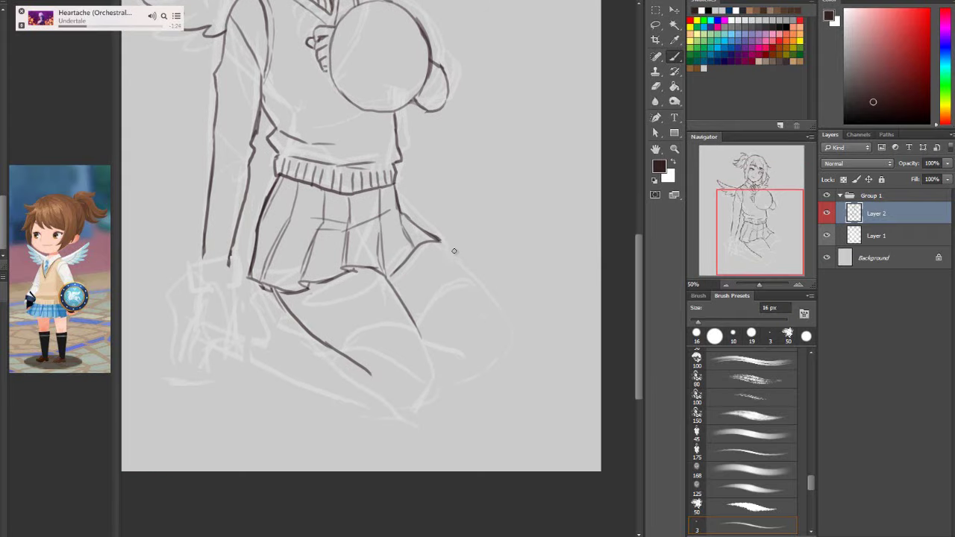
mouse_move(439, 242)
left_mouse_down()
mouse_move(475, 267)
mouse_move(509, 336)
mouse_move(489, 358)
mouse_move(427, 334)
mouse_move(434, 339)
left_mouse_up()
key("ctrl+z")
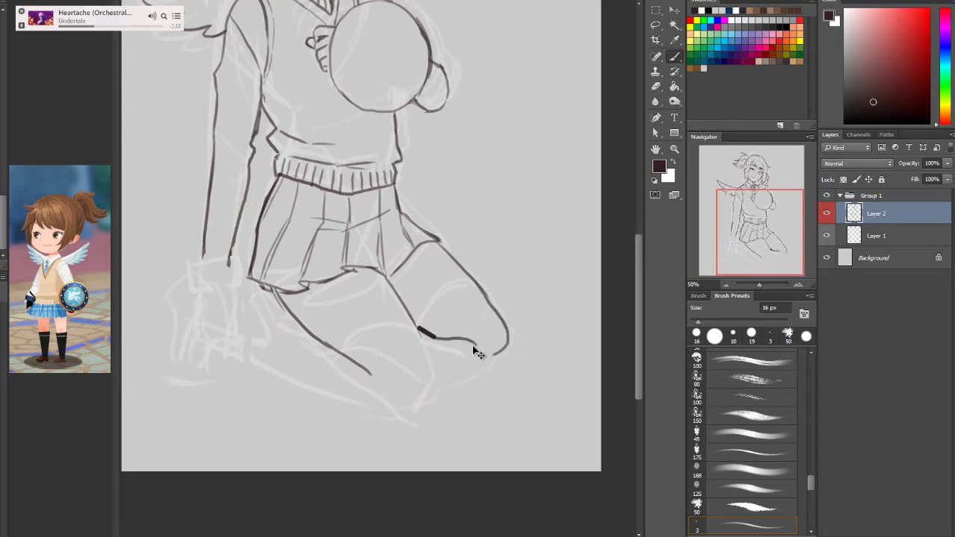
key("ctrl+z")
mouse_move(451, 361)
left_mouse_down()
mouse_move(495, 355)
mouse_move(437, 365)
left_mouse_up()
mouse_move(463, 274)
left_mouse_down()
mouse_move(438, 285)
mouse_move(416, 316)
left_mouse_up()
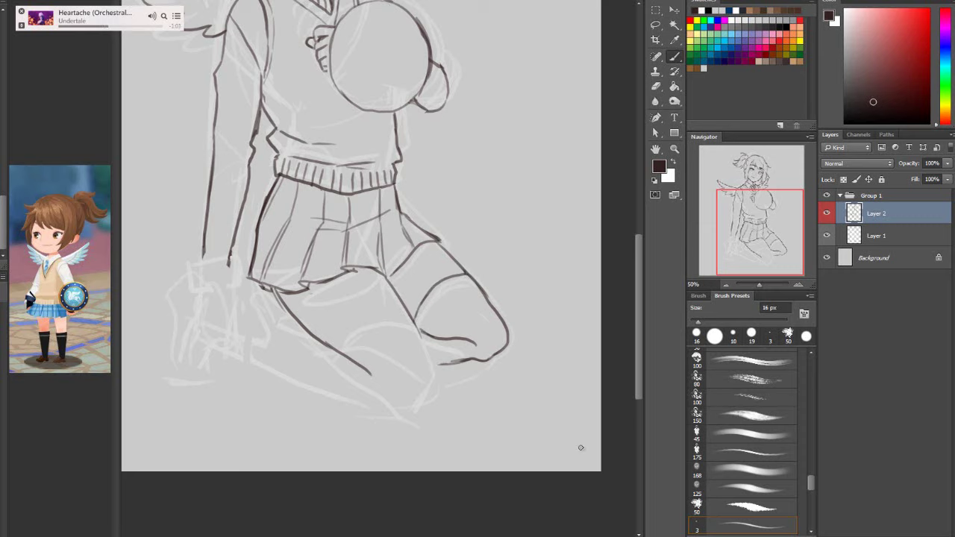
Draw the sock top across the near thigh and outline the near knee, redoing the first knee stroke
mouse_move(407, 313)
left_mouse_down()
mouse_move(380, 315)
mouse_move(349, 347)
left_mouse_up()
left_click_drag(265, 202, 256, 245)
mouse_move(640, 279)
left_mouse_down()
mouse_move(642, 213)
mouse_move(638, 262)
left_mouse_up()
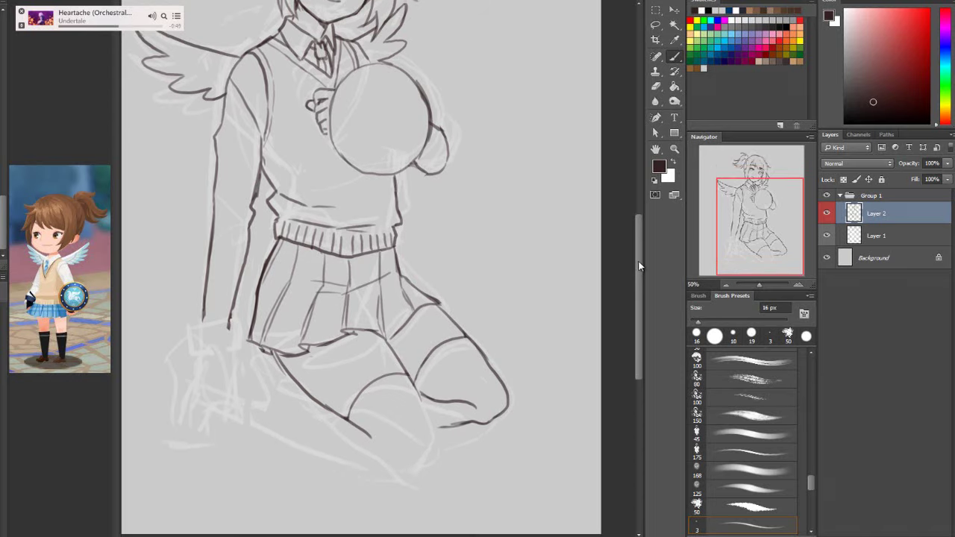
scroll(637, 266, "down", 2)
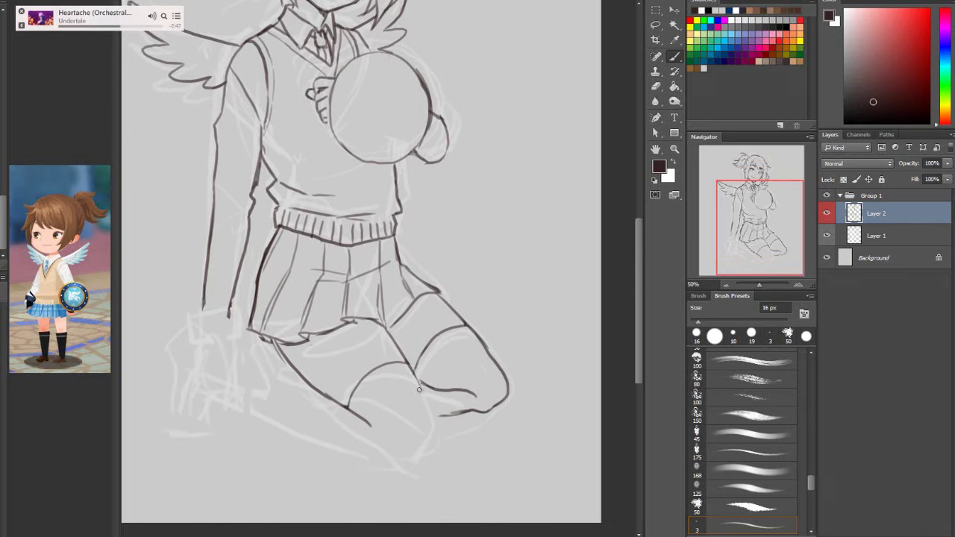
left_click_drag(418, 385, 431, 422)
key("ctrl+z")
mouse_move(412, 366)
left_mouse_down()
mouse_move(431, 414)
mouse_move(420, 451)
mouse_move(430, 439)
mouse_move(410, 454)
mouse_move(339, 439)
left_mouse_up()
Select both legs below the skirt with the Lasso, skew them slightly and shift them toward the resting hand
left_click_drag(478, 536, 403, 536)
left_click(656, 26)
mouse_move(527, 281)
left_mouse_down()
mouse_move(492, 331)
mouse_move(412, 349)
mouse_move(358, 336)
mouse_move(349, 343)
mouse_move(450, 504)
mouse_move(631, 382)
mouse_move(628, 299)
left_mouse_up()
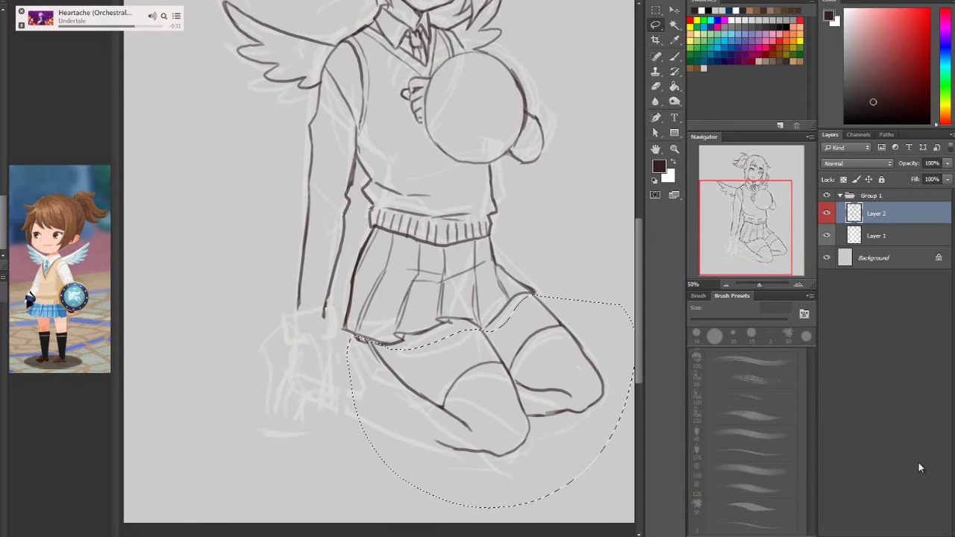
key("ctrl+t")
right_click(537, 225)
left_click(579, 276)
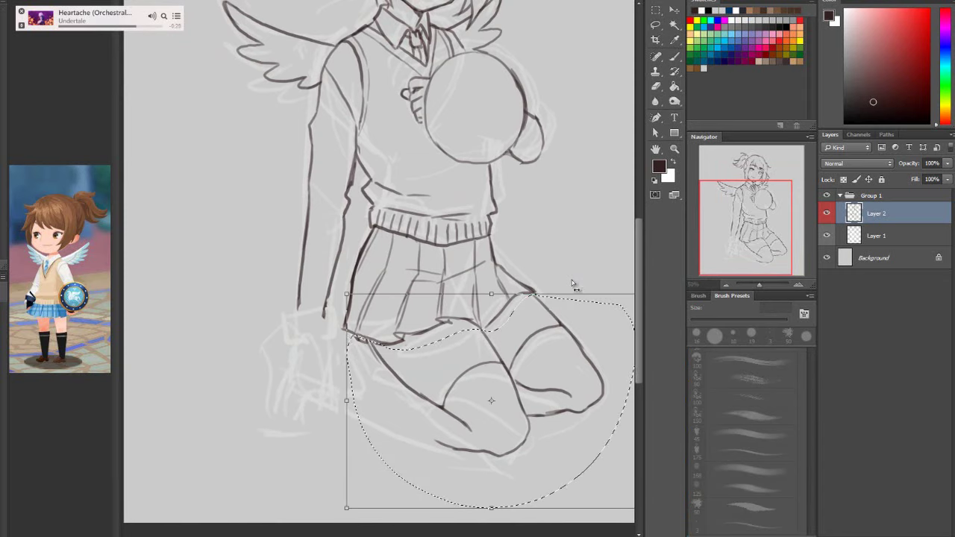
left_click_drag(346, 508, 324, 510)
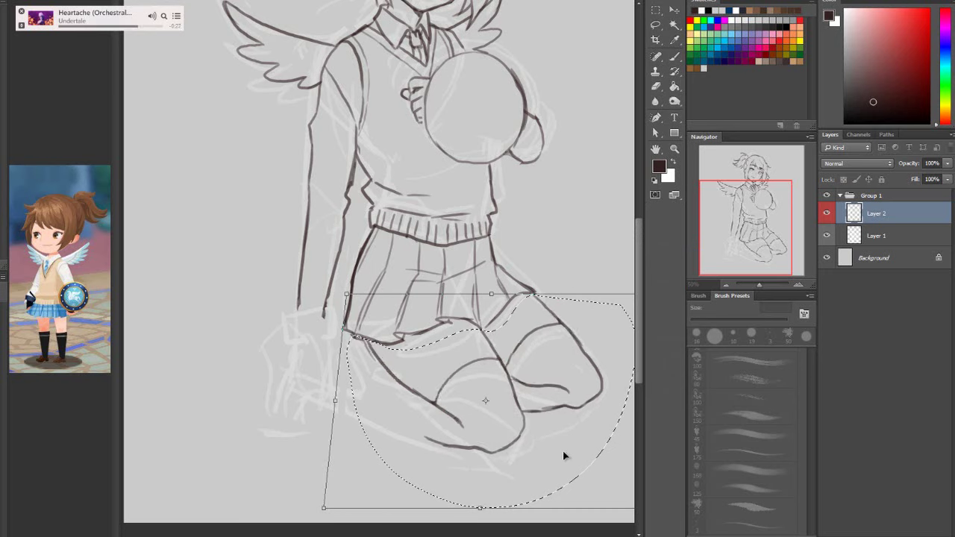
left_click_drag(562, 451, 551, 454)
Warp the selected legs so the knees extend lower and farther out, then apply the transformation and deselect
right_click(561, 330)
left_click(614, 376)
right_click(616, 379)
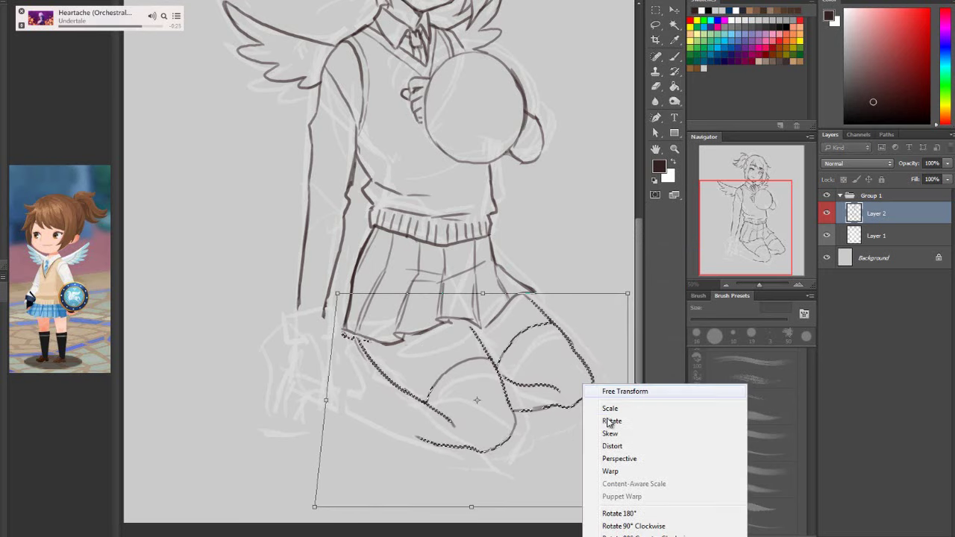
left_click(606, 472)
mouse_move(604, 478)
left_mouse_down()
mouse_move(626, 494)
mouse_move(588, 486)
left_mouse_up()
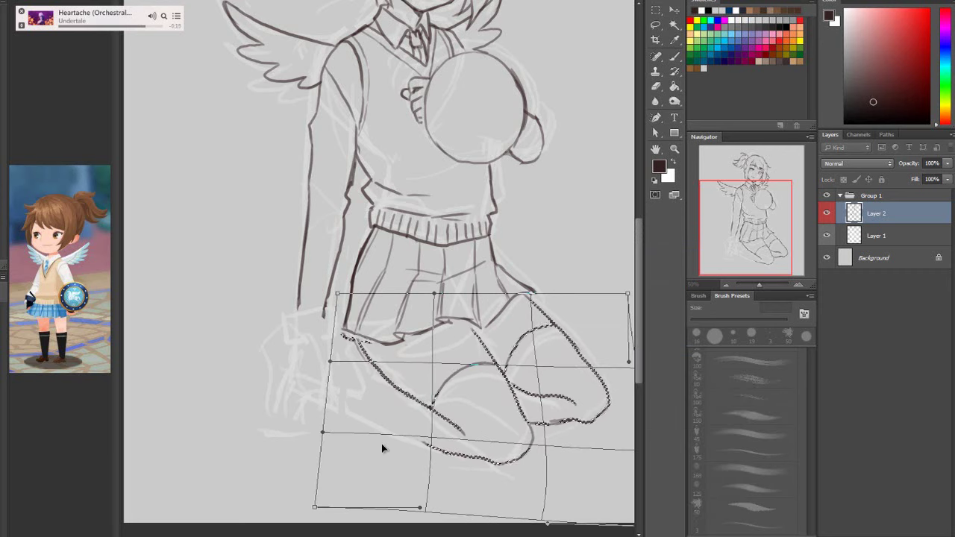
mouse_move(512, 346)
left_mouse_down()
mouse_move(494, 339)
mouse_move(504, 351)
left_mouse_up()
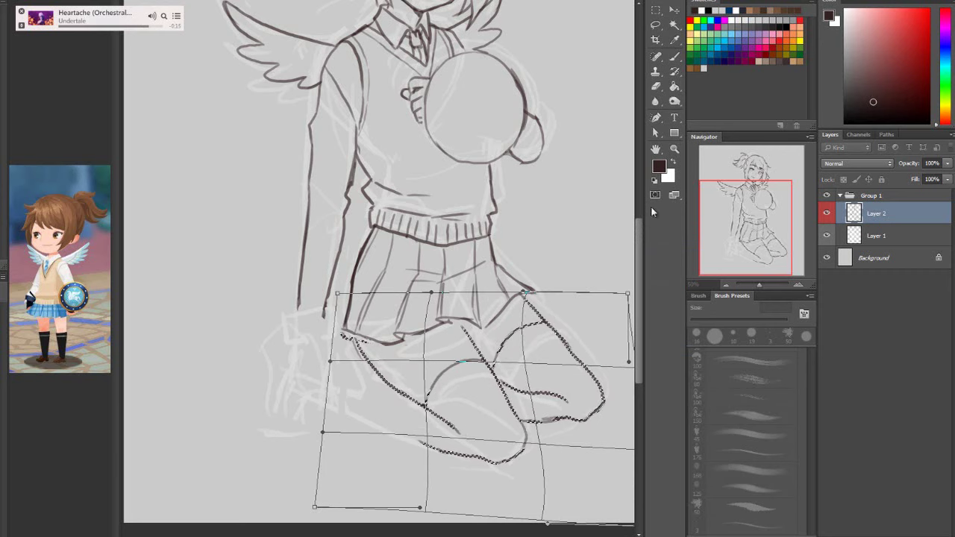
left_click(655, 25)
key("Return")
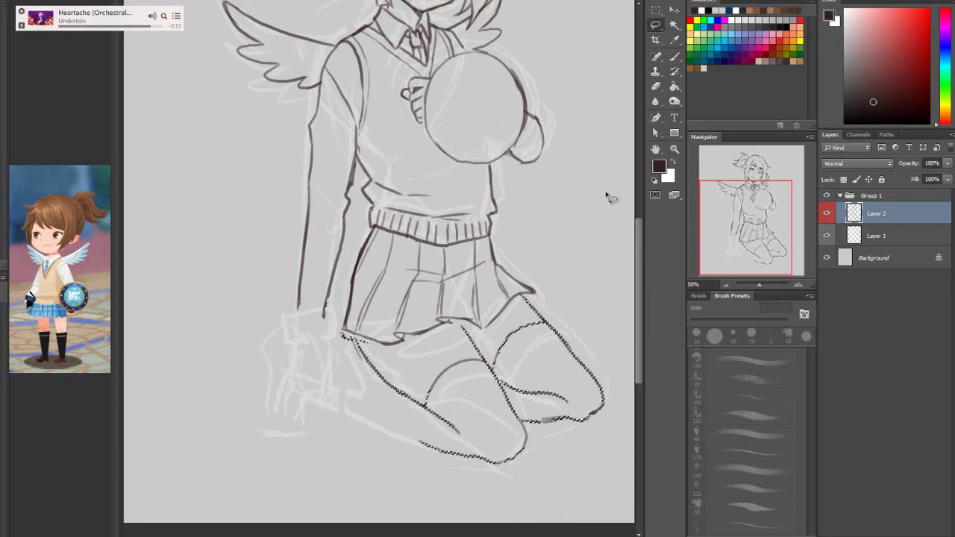
key("ctrl+d")
Erase the outer line of the far thigh and redraw it from the skirt corner down to the knee
left_click(675, 150)
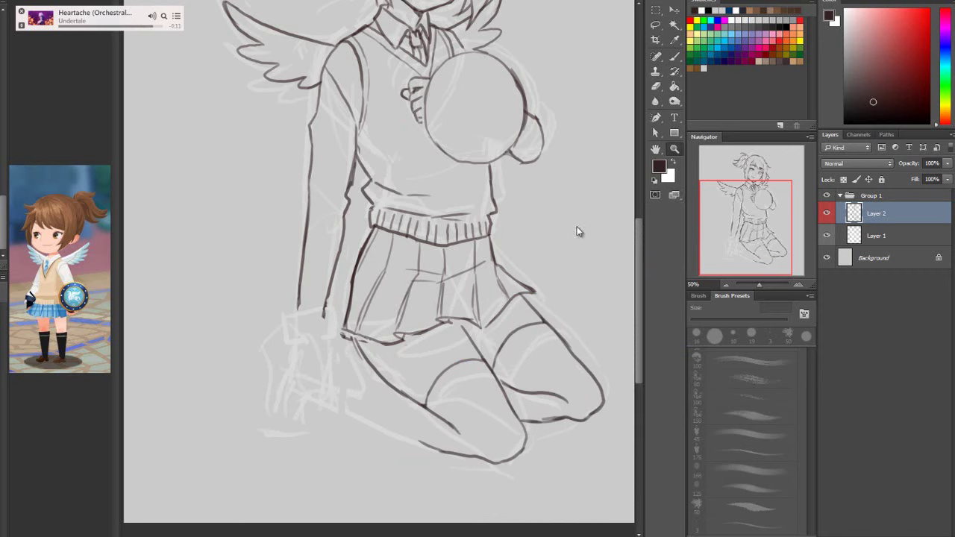
left_click(586, 291, "alt")
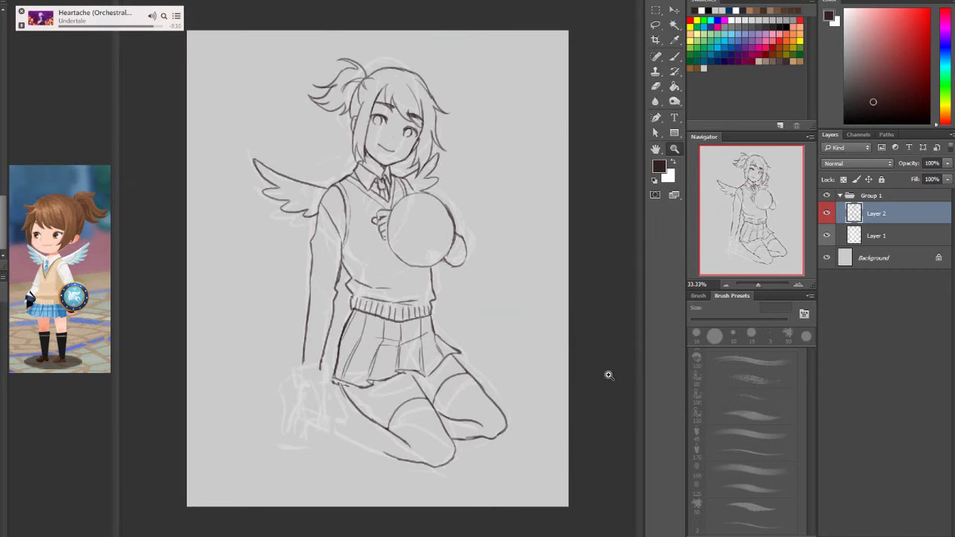
left_click(471, 385)
left_click(656, 86)
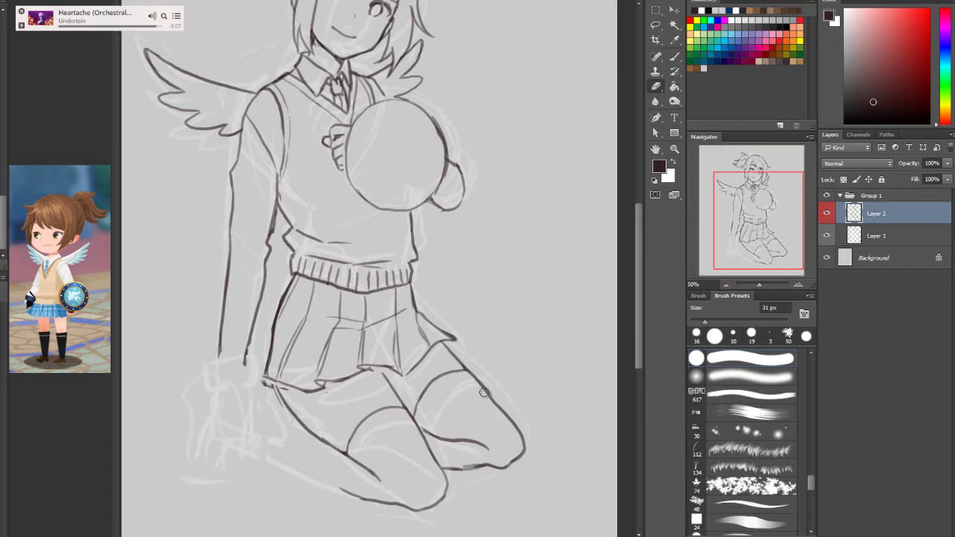
left_click(667, 62)
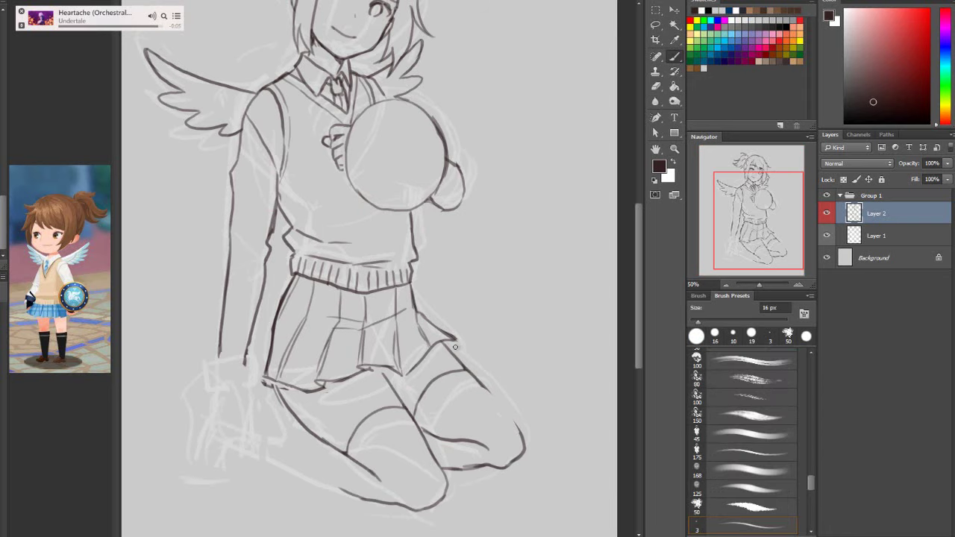
left_click_drag(446, 343, 525, 449)
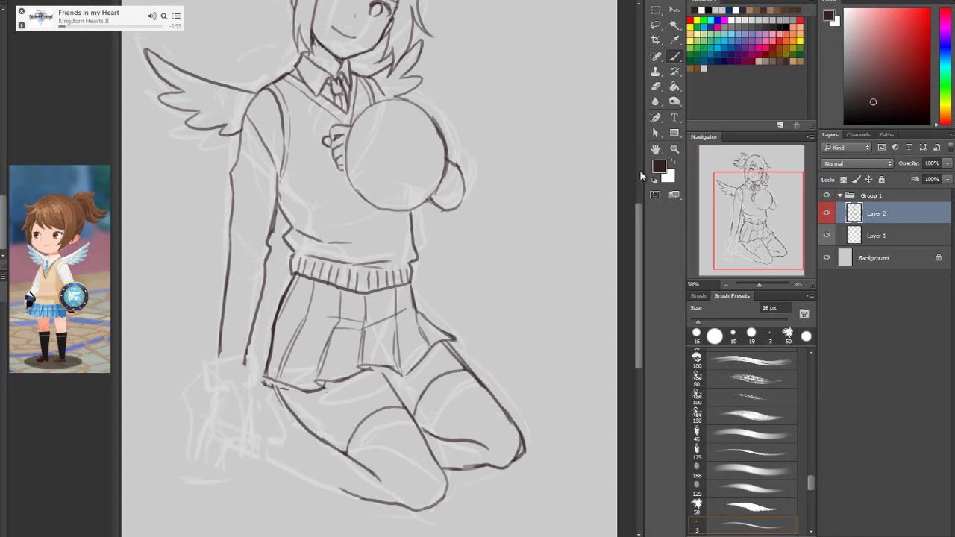
Strengthen the skirt's far edge and the far sock top, and erase stray line ends at the sock and knee
key("e")
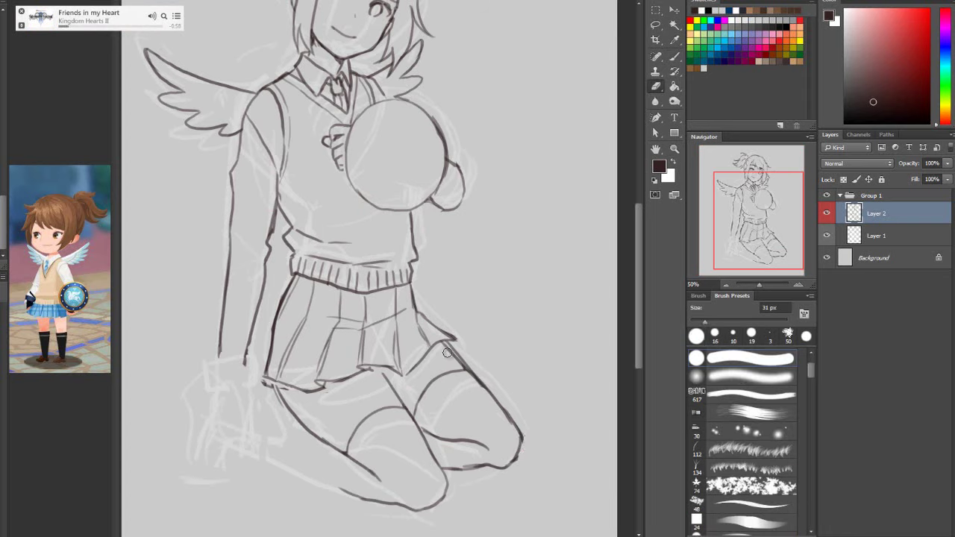
key("b")
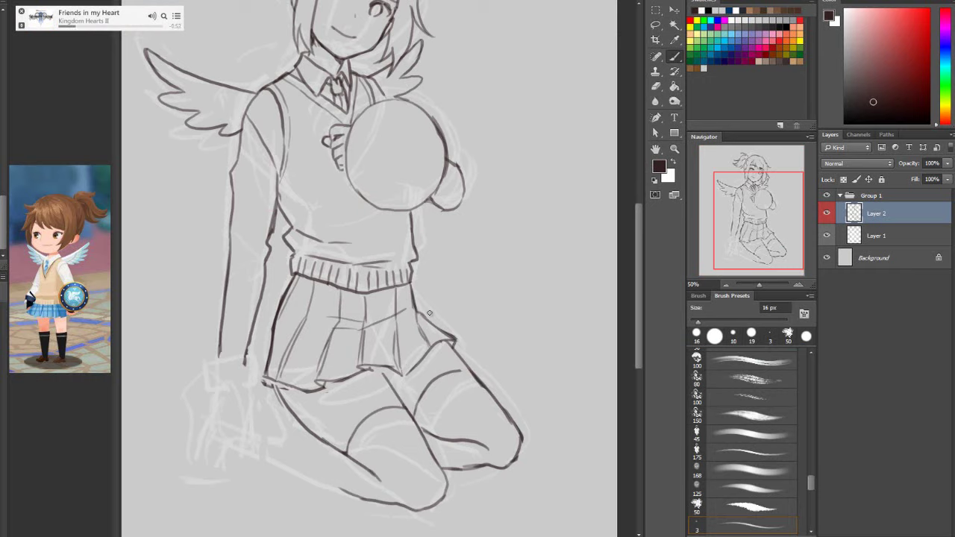
mouse_move(411, 288)
left_mouse_down()
mouse_move(457, 345)
mouse_move(429, 314)
left_mouse_up()
left_click_drag(457, 342, 420, 393)
left_click(674, 59)
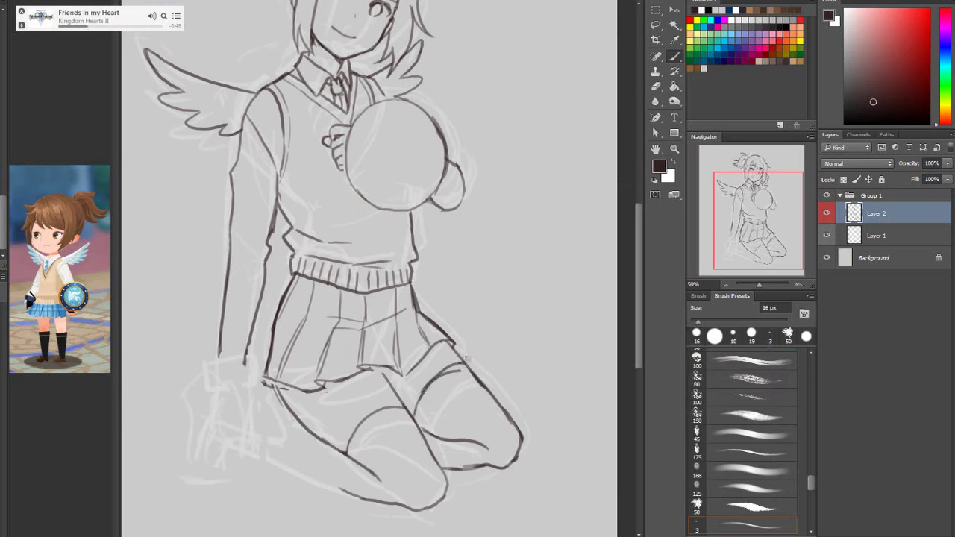
left_click(656, 86)
mouse_move(463, 376)
left_mouse_down()
mouse_move(437, 386)
mouse_move(456, 373)
left_mouse_up()
mouse_move(503, 464)
left_mouse_down()
mouse_move(472, 461)
mouse_move(507, 468)
left_mouse_up()
Darken the near thigh's inner line up to the skirt, and erase and redraw the far leg's calf fold
left_click(675, 60)
mouse_move(377, 367)
left_mouse_down()
mouse_move(411, 418)
mouse_move(415, 407)
mouse_move(413, 414)
mouse_move(403, 401)
mouse_move(436, 437)
mouse_move(411, 412)
mouse_move(463, 438)
left_mouse_up()
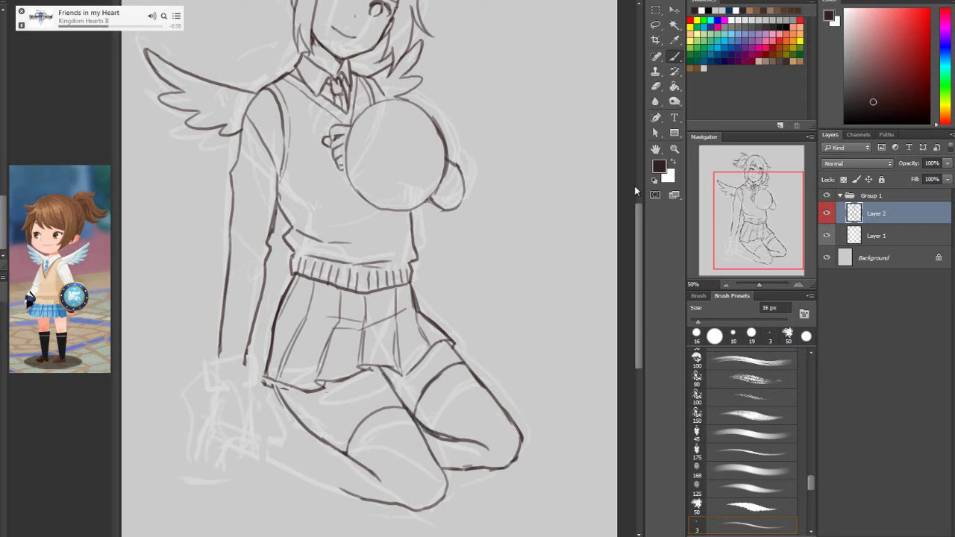
left_click(656, 87)
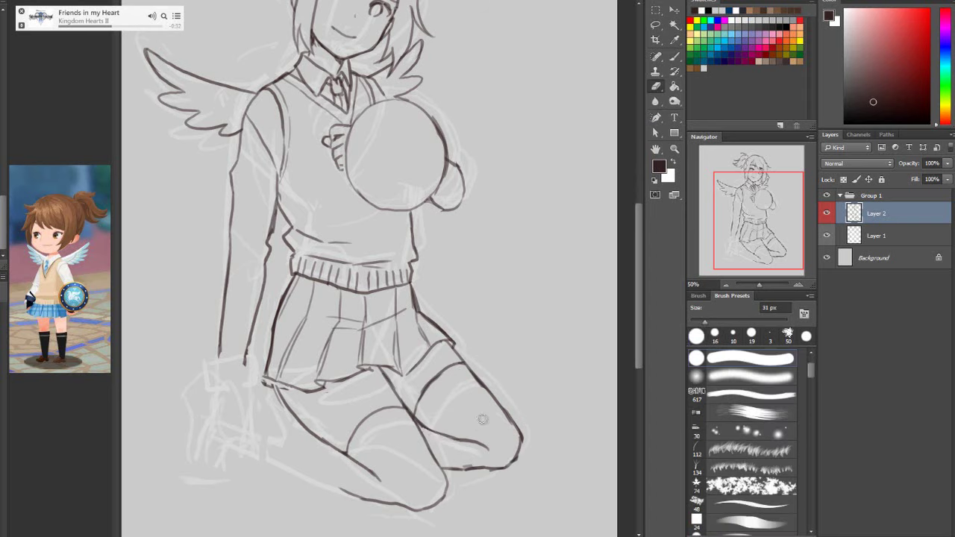
key("b")
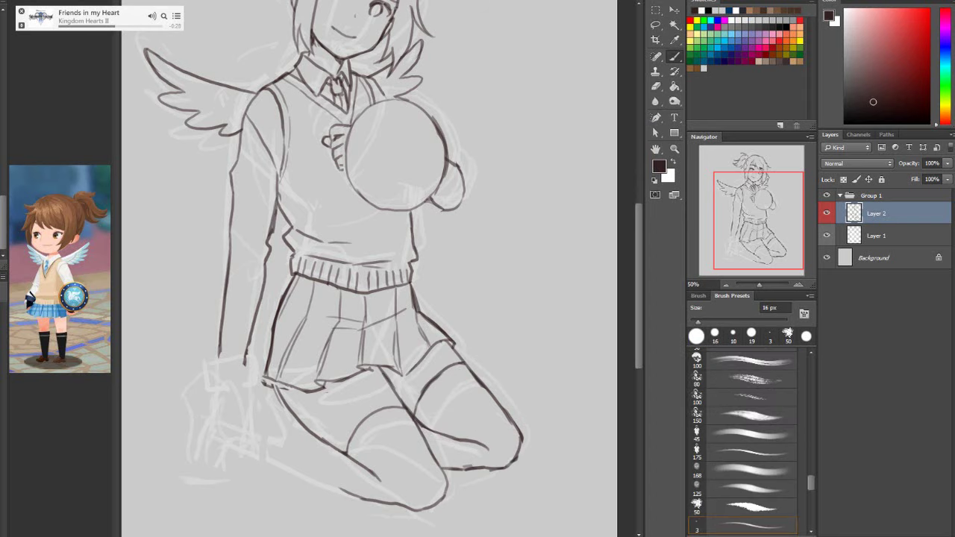
left_click(655, 87)
mouse_move(425, 419)
left_mouse_down()
mouse_move(491, 452)
mouse_move(463, 441)
mouse_move(487, 440)
left_mouse_up()
key("b")
mouse_move(422, 424)
left_mouse_down()
mouse_move(480, 455)
mouse_move(470, 448)
left_mouse_up()
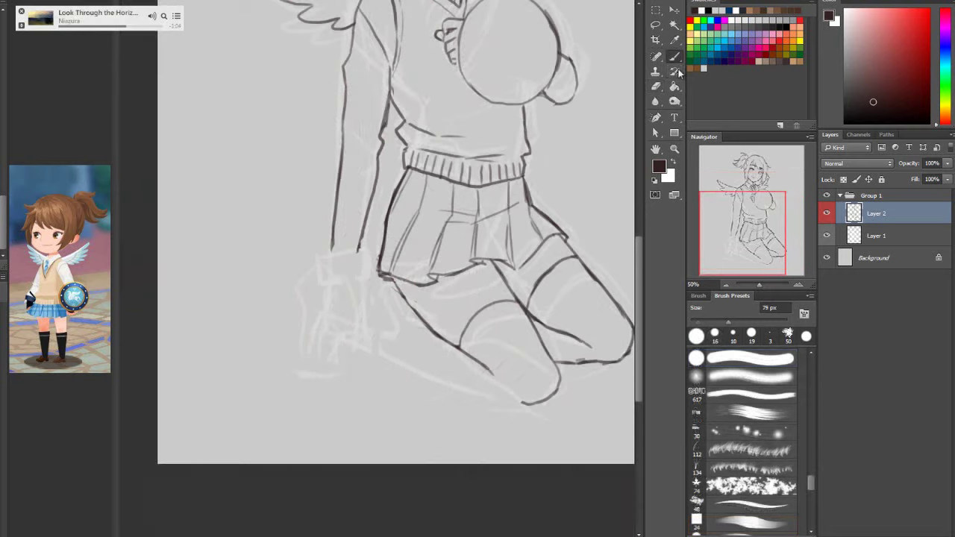
Draw the near lower leg's upper and lower contours from the knee back to the foot below the resting hand
left_click(675, 57)
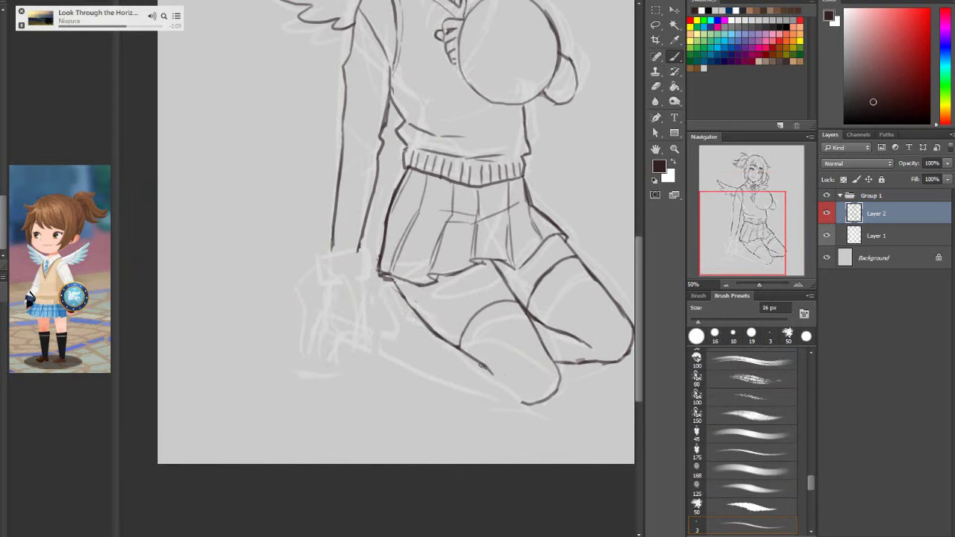
left_click_drag(482, 366, 504, 375)
mouse_move(455, 347)
left_mouse_down()
mouse_move(400, 343)
mouse_move(307, 364)
left_mouse_up()
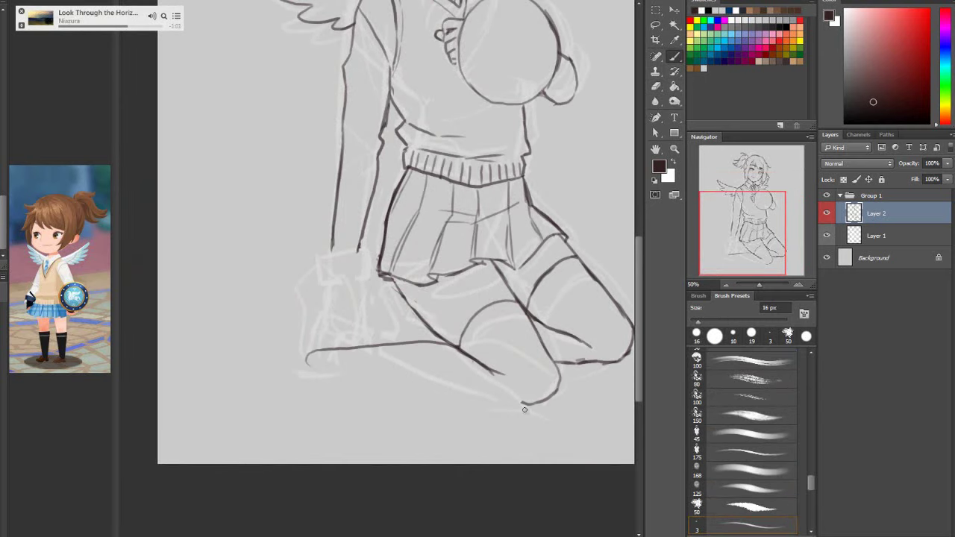
mouse_move(520, 403)
left_mouse_down()
mouse_move(306, 378)
mouse_move(349, 379)
left_mouse_up()
left_click_drag(425, 404, 348, 378)
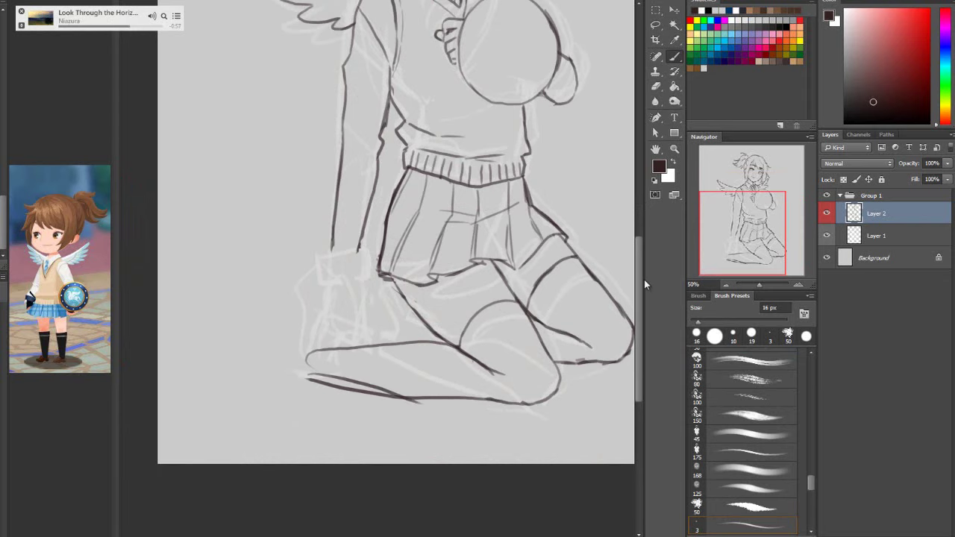
mouse_move(642, 288)
left_mouse_down()
mouse_move(649, 252)
mouse_move(642, 288)
left_mouse_up()
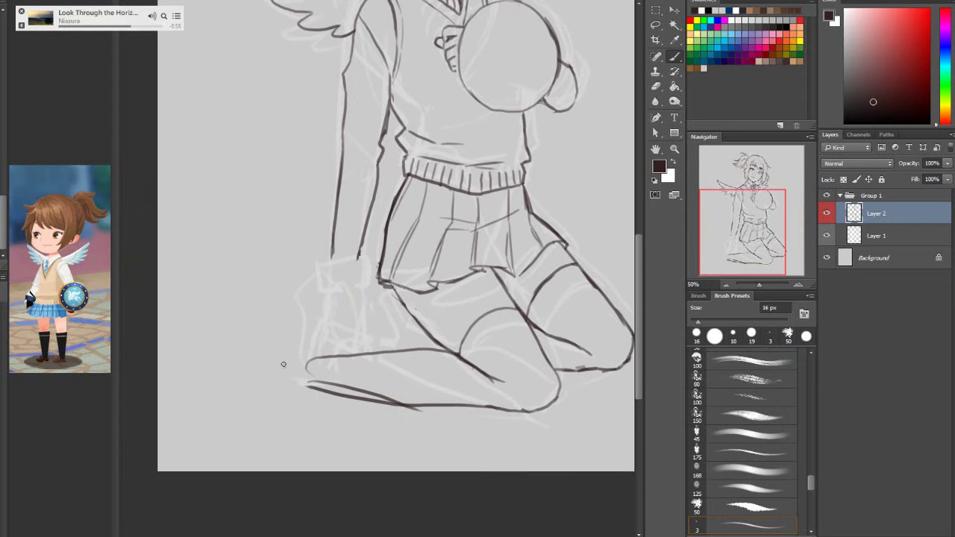
Outline the near foot at the end of the lower leg and sketch the far foot behind the near thigh
mouse_move(264, 376)
left_mouse_down()
mouse_move(269, 351)
mouse_move(311, 349)
left_mouse_up()
left_click_drag(264, 385, 278, 441)
left_click_drag(314, 384, 294, 441)
scroll(643, 303, "up", 3)
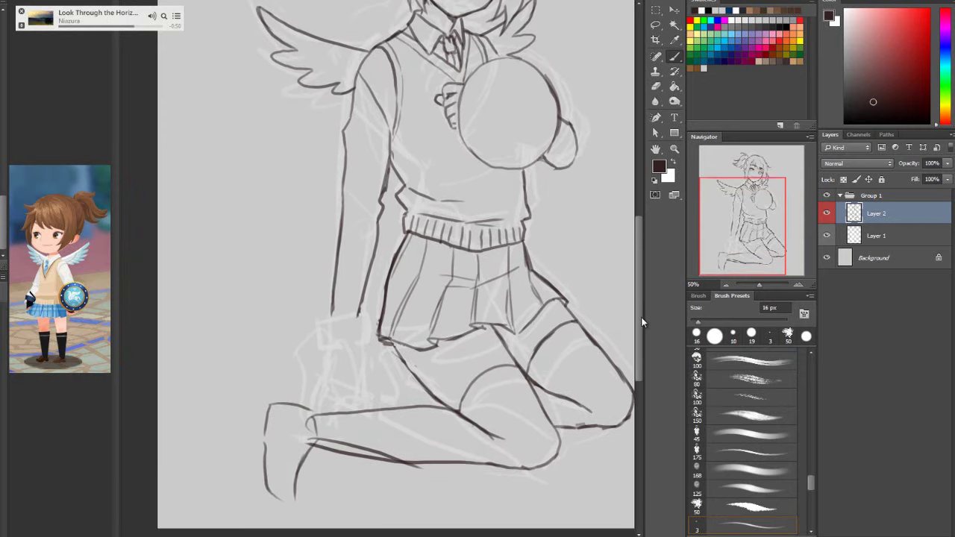
mouse_move(373, 373)
left_mouse_down()
mouse_move(389, 358)
mouse_move(404, 365)
mouse_move(422, 401)
left_mouse_up()
scroll(646, 301, "up", 3)
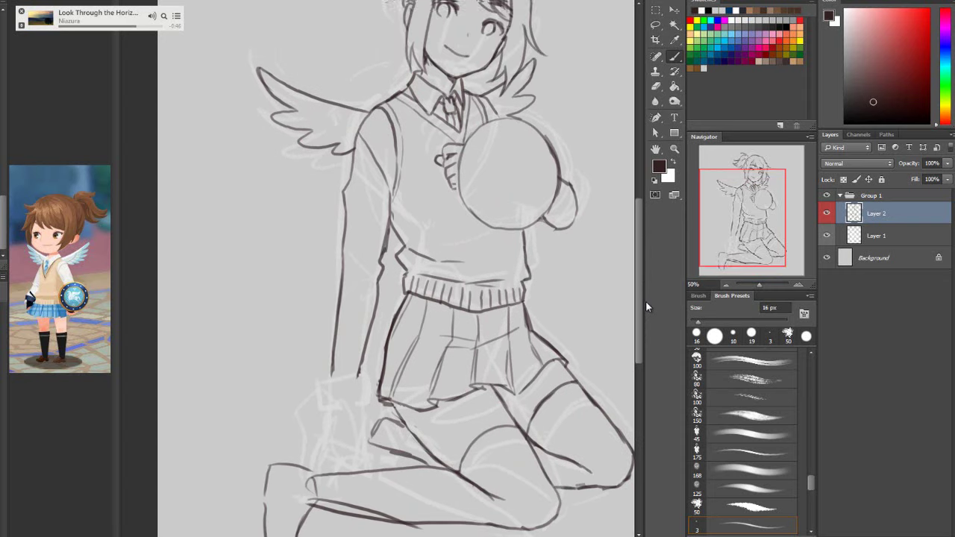
scroll(646, 322, "down", 4)
Select the near lower leg and foot with the Lasso and skew them upward and inward toward the body
left_click(655, 25)
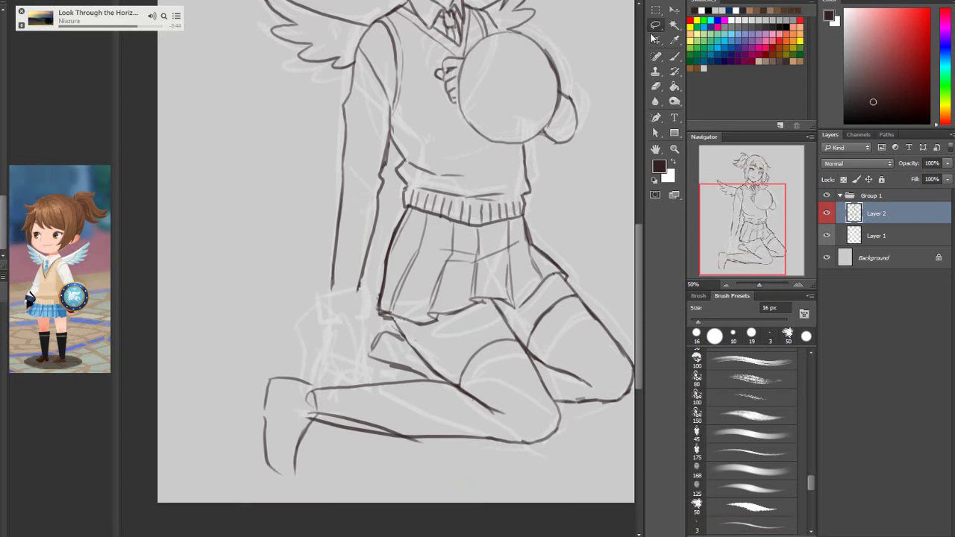
mouse_move(509, 446)
left_mouse_down()
mouse_move(436, 387)
mouse_move(231, 472)
mouse_move(350, 498)
left_mouse_up()
key("ctrl+t")
right_click(382, 494)
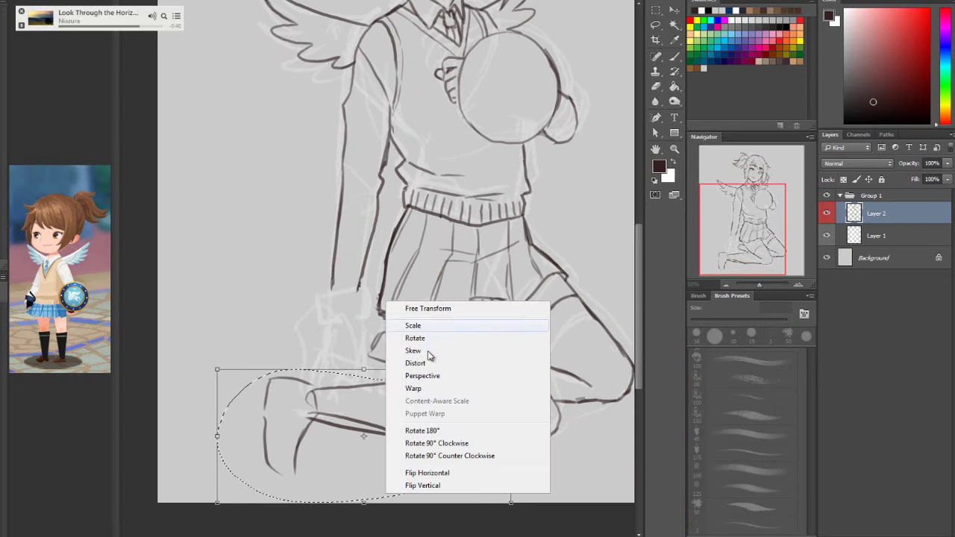
left_click(418, 349)
left_click_drag(218, 435, 225, 416)
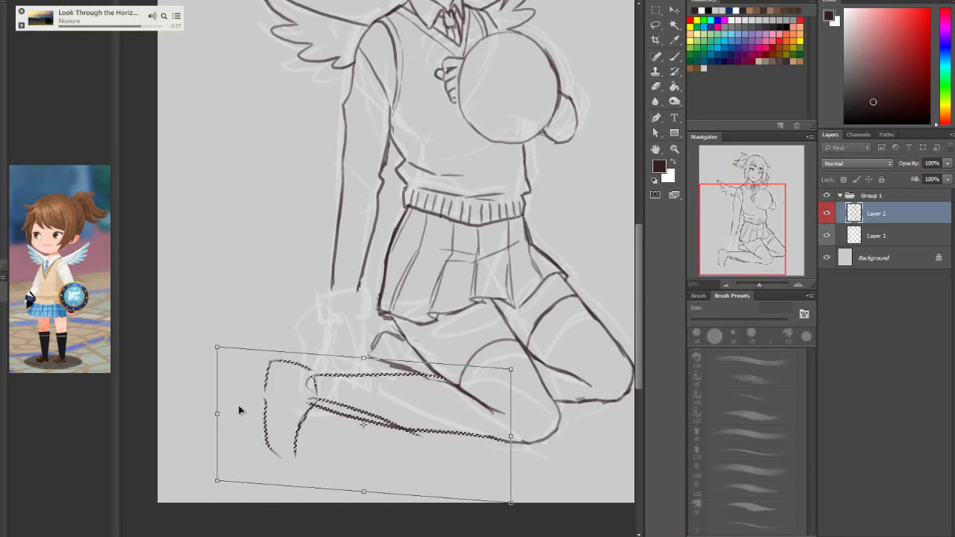
left_click_drag(217, 347, 249, 350)
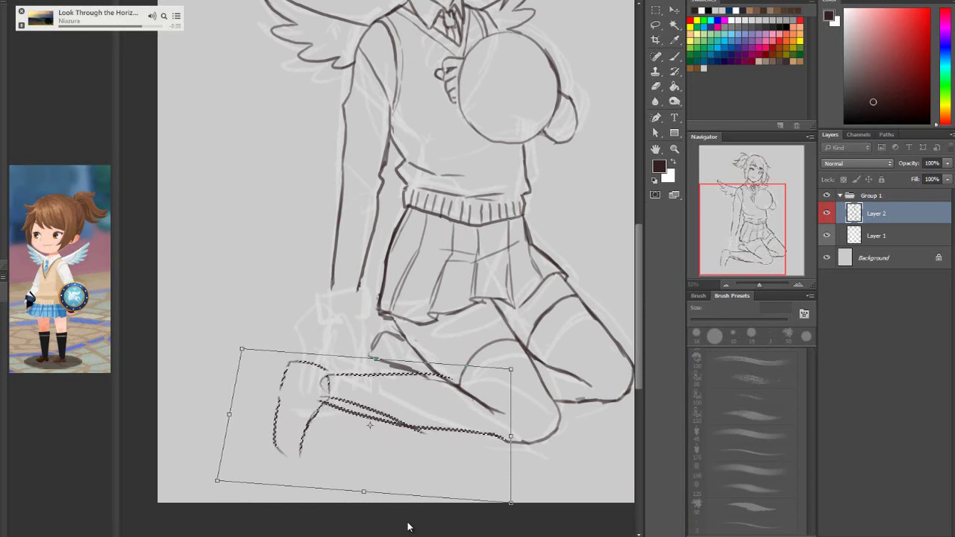
key("l")
key("Return")
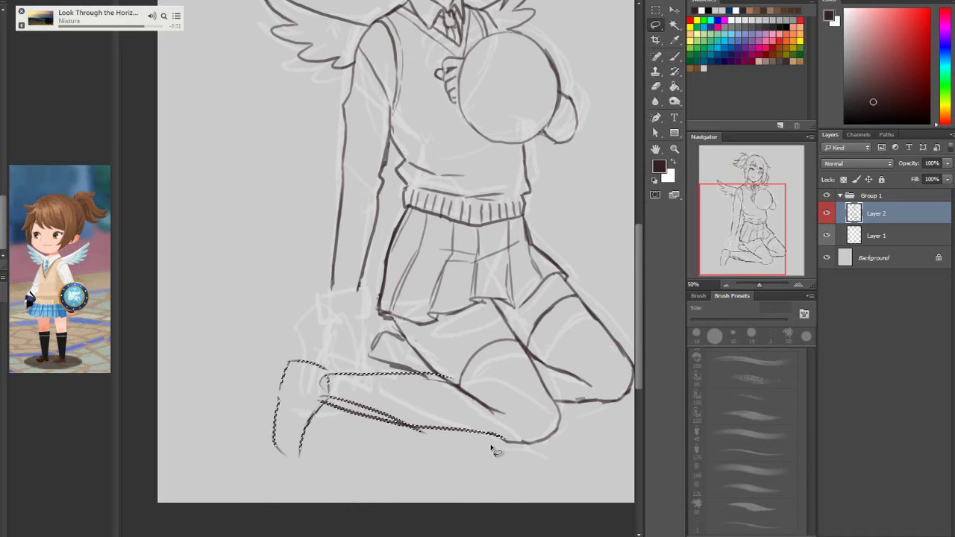
Cut the lower leg and feet lines onto their own layer, lower its opacity as a guide, and make Layer 2 active
mouse_move(492, 446)
left_mouse_down()
mouse_move(393, 333)
mouse_move(246, 376)
mouse_move(495, 473)
left_mouse_up()
right_click(416, 407)
left_click(502, 269)
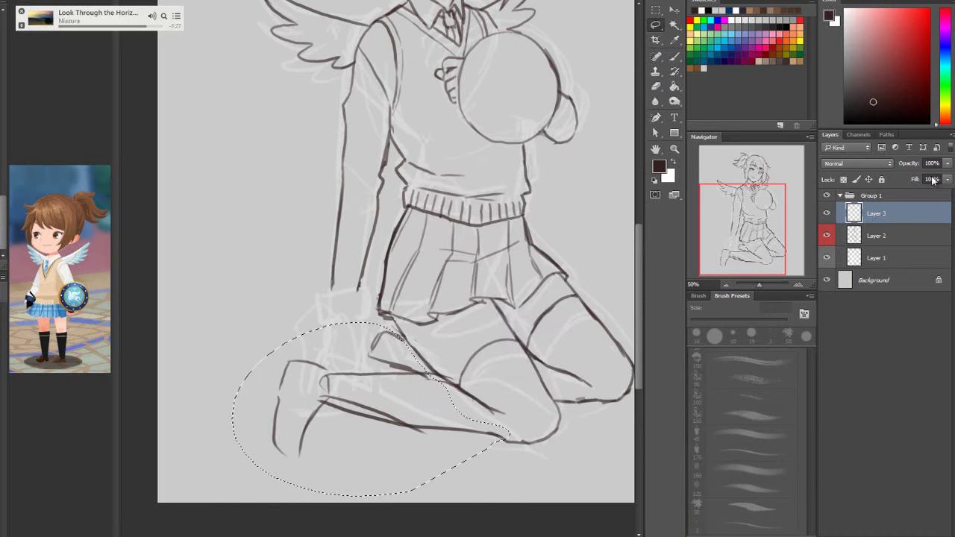
left_click(947, 163)
left_click(912, 177)
left_click(881, 233)
Redraw the near lower leg's bottom and top contours over the faded guide, rounding them together at the ankle
key("b")
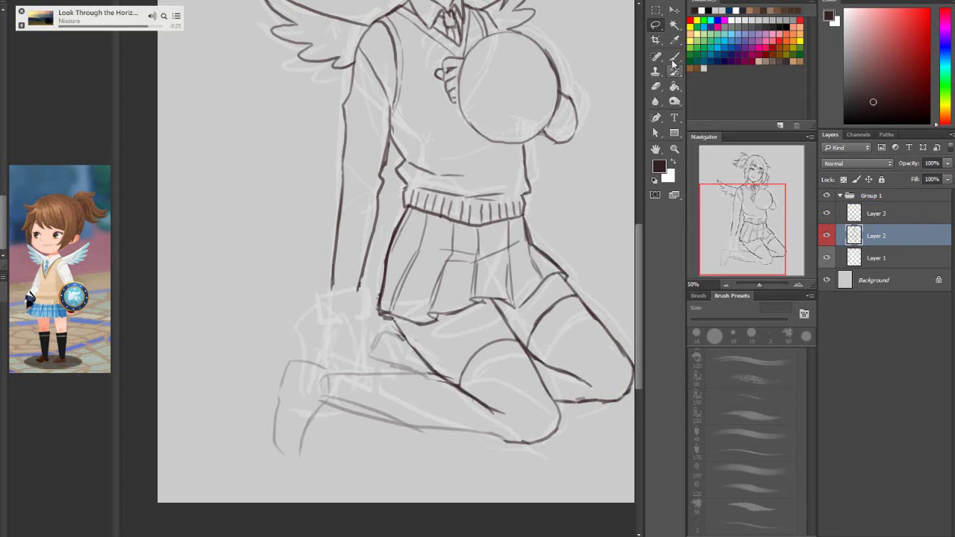
left_click_drag(333, 401, 497, 439)
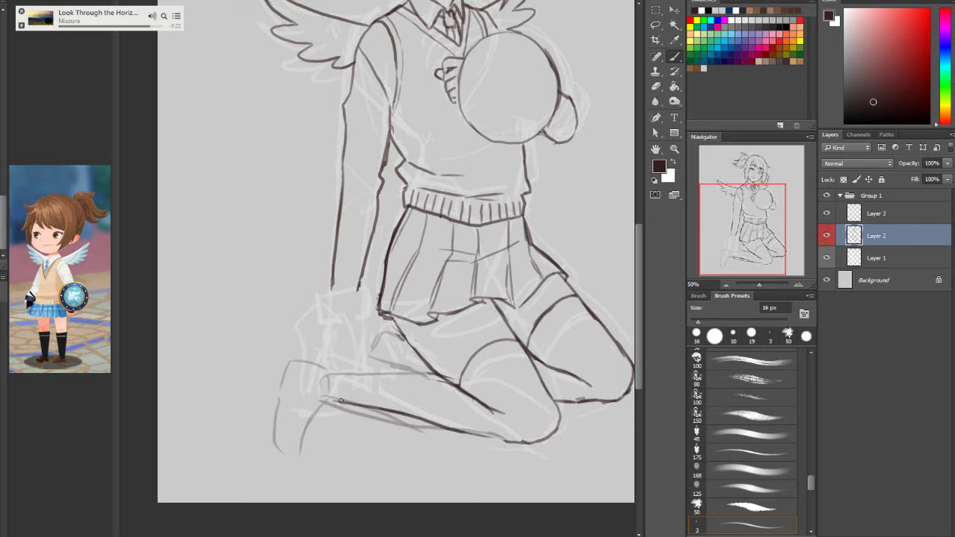
mouse_move(339, 402)
left_mouse_down()
mouse_move(356, 376)
mouse_move(335, 391)
mouse_move(378, 370)
mouse_move(368, 361)
mouse_move(349, 370)
mouse_move(429, 365)
left_mouse_up()
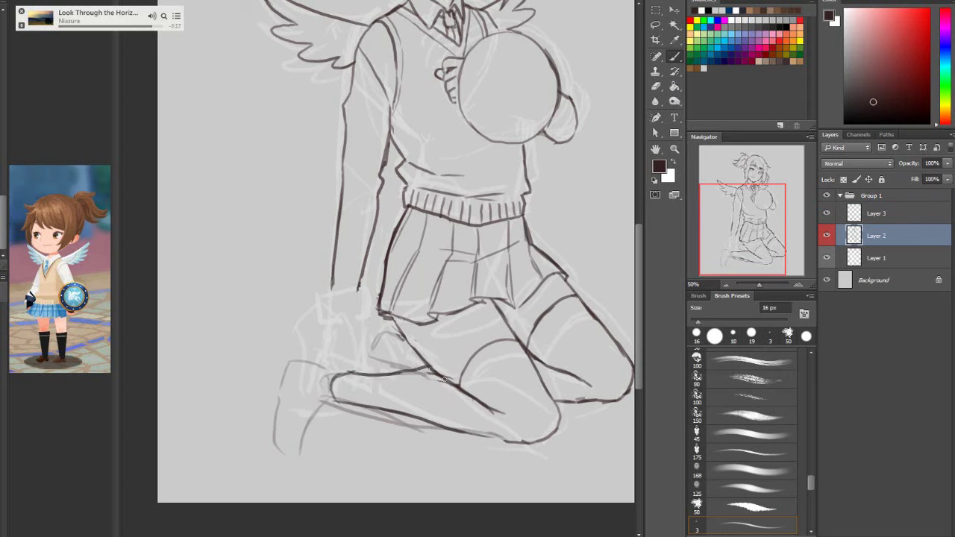
Erase the stray line ends where the near thigh meets the calf and redraw the fold line toward the knee
left_click(656, 87)
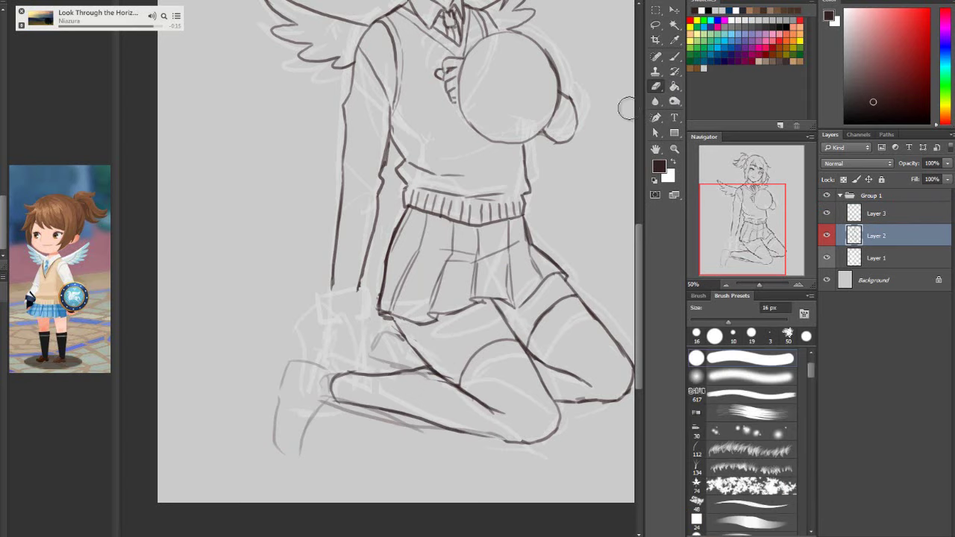
left_click_drag(412, 363, 430, 379)
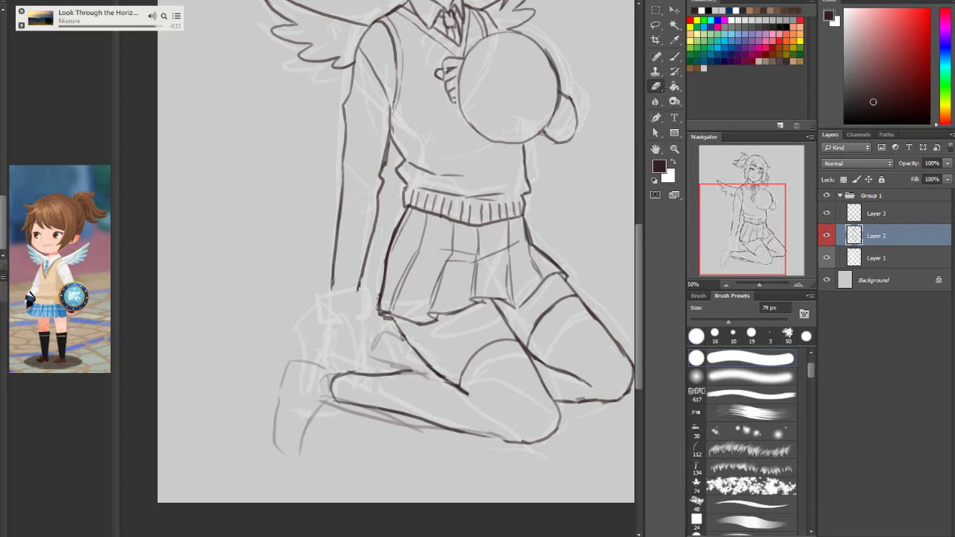
left_click(674, 69)
mouse_move(486, 407)
left_mouse_down()
mouse_move(436, 374)
mouse_move(399, 373)
mouse_move(433, 373)
mouse_move(415, 387)
mouse_move(485, 402)
mouse_move(513, 439)
left_mouse_up()
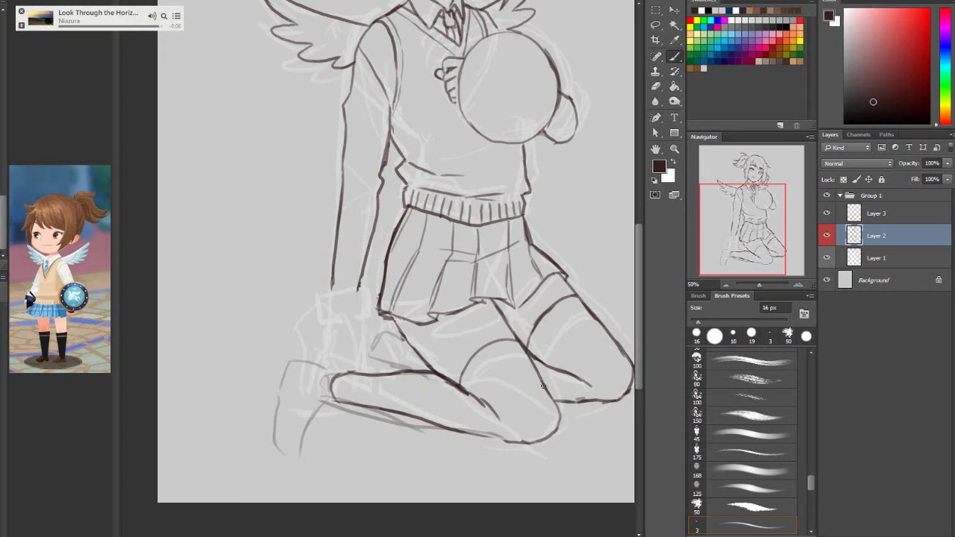
Redraw the near knee's outer contour further in and erase the old knee outline
left_click_drag(544, 387, 540, 443)
left_click(656, 86)
left_click_drag(557, 394, 556, 439)
left_click(674, 59)
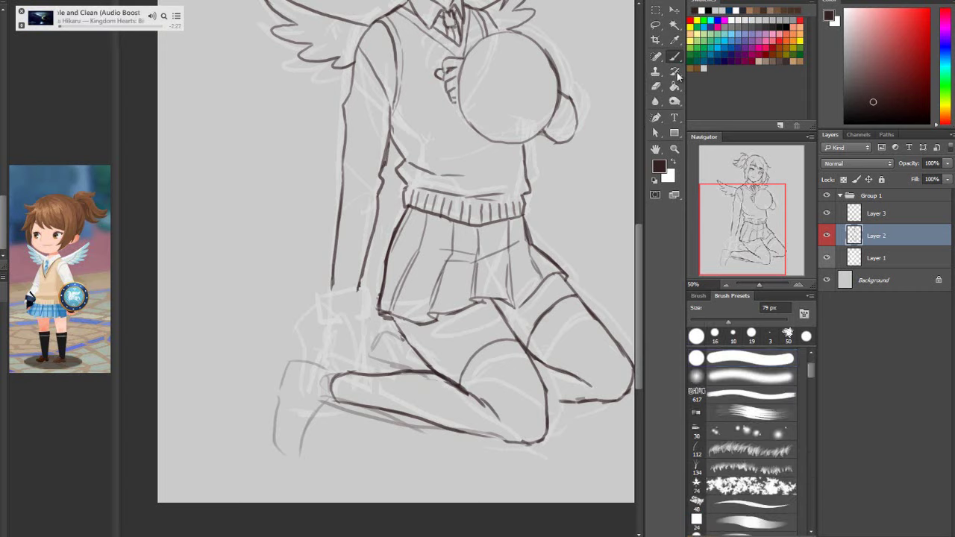
Outline the shoe on the folded lower leg and its sole edge with the 16 px brush on Layer 2
key("b")
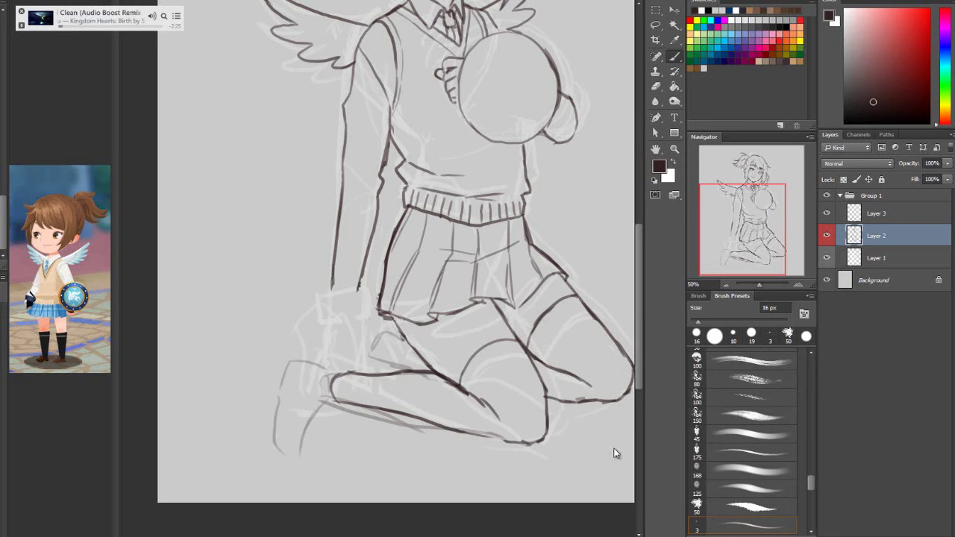
mouse_move(638, 377)
left_mouse_down()
mouse_move(639, 328)
mouse_move(636, 375)
left_mouse_up()
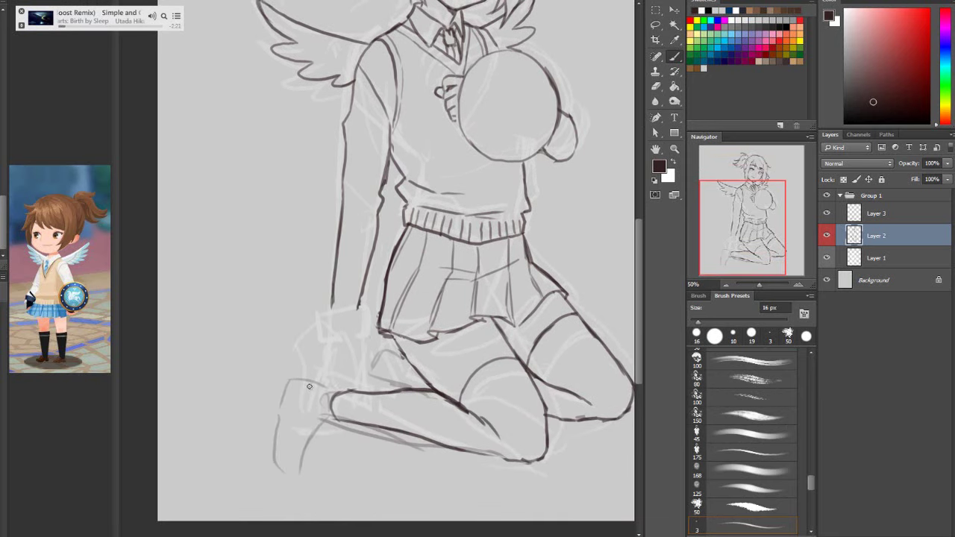
mouse_move(308, 378)
left_mouse_down()
mouse_move(340, 388)
mouse_move(300, 383)
mouse_move(293, 410)
mouse_move(339, 420)
mouse_move(291, 436)
mouse_move(288, 426)
mouse_move(297, 463)
left_mouse_up()
left_click_drag(288, 429, 291, 460)
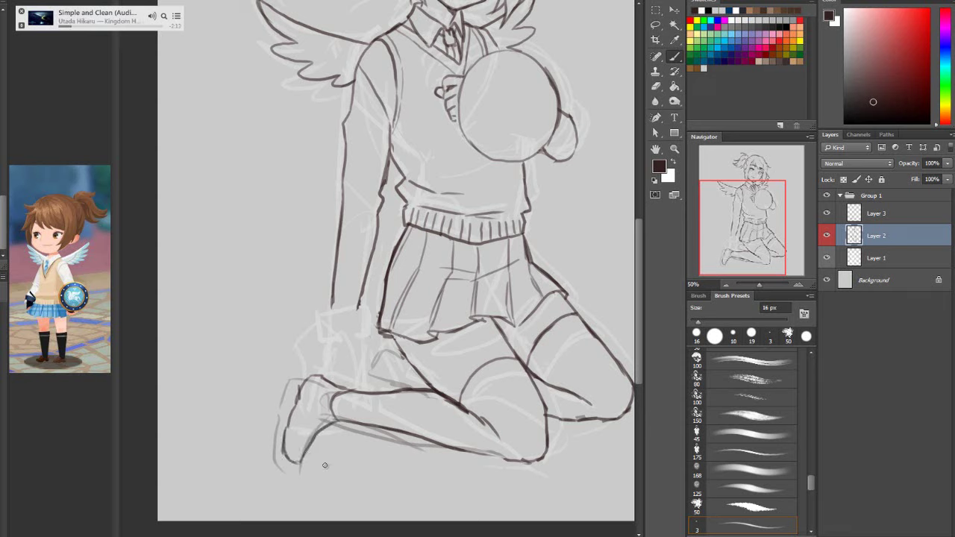
left_click_drag(321, 375, 301, 376)
left_click_drag(294, 399, 282, 456)
left_click_drag(277, 451, 298, 461)
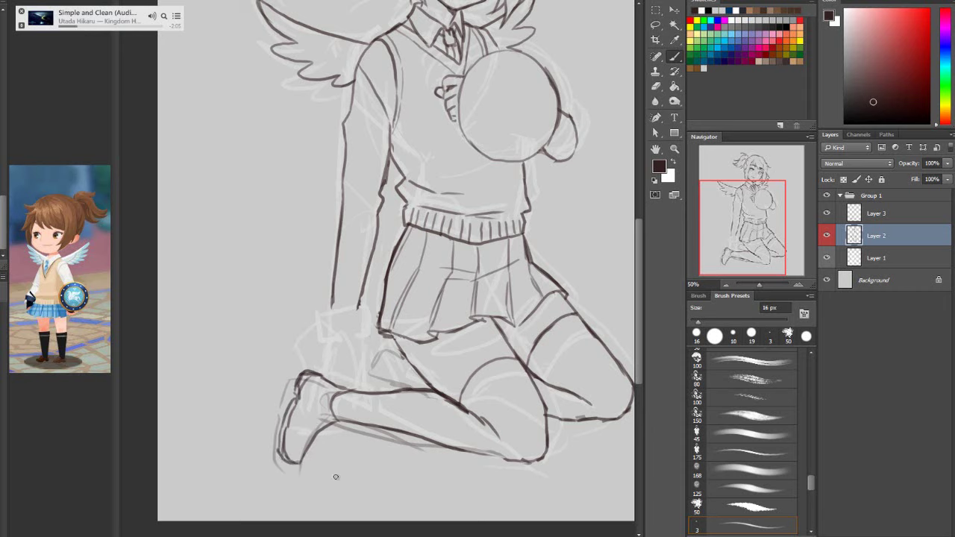
Erase the rounded line at the ankle of the folded leg and draw the shoe's opening around it
left_click(656, 86)
mouse_move(355, 393)
left_mouse_down()
mouse_move(339, 404)
mouse_move(337, 395)
mouse_move(361, 406)
left_mouse_up()
key("b")
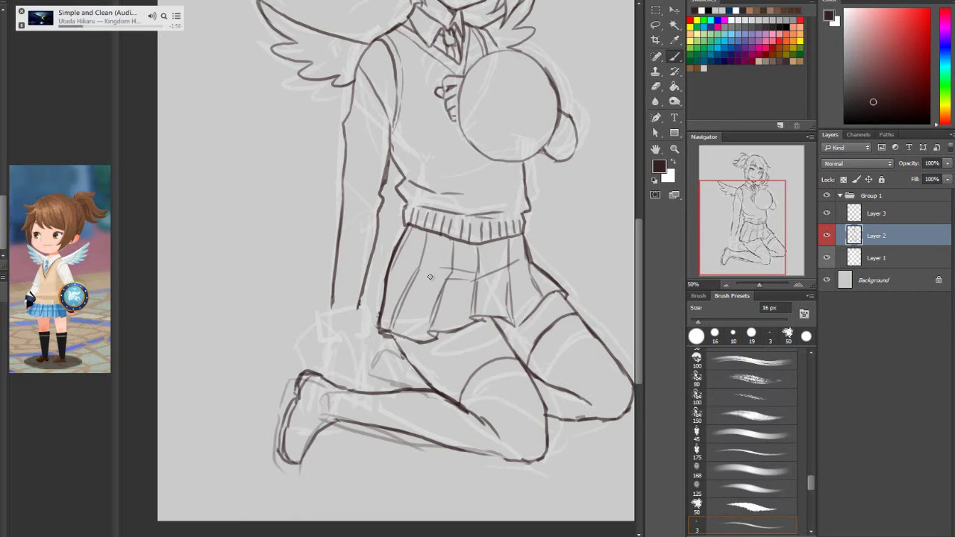
mouse_move(645, 263)
left_mouse_down()
mouse_move(641, 216)
mouse_move(635, 279)
left_mouse_up()
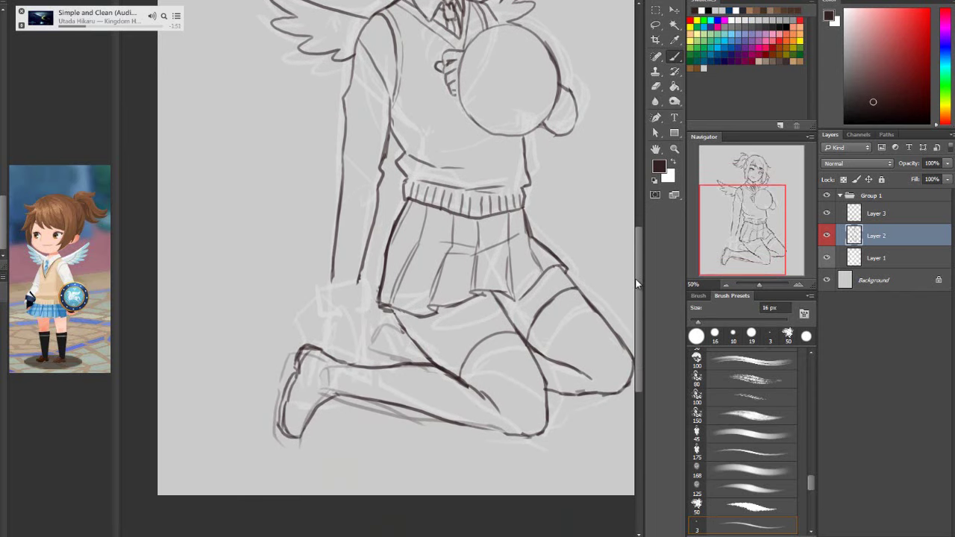
left_click_drag(319, 387, 335, 395)
mouse_move(329, 360)
left_mouse_down()
mouse_move(323, 390)
mouse_move(328, 379)
mouse_move(311, 410)
left_mouse_up()
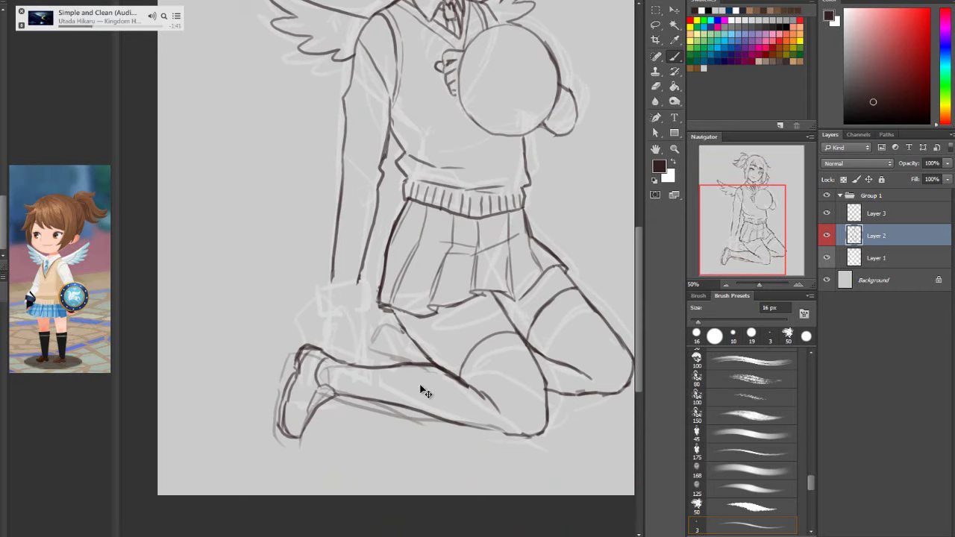
Undo and redraw the small detail lines on the shoe's upper, adding a short line near the heel
key("ctrl+z")
left_click_drag(312, 390, 297, 411)
key("ctrl+z")
left_click_drag(311, 393, 304, 405)
left_click_drag(314, 379, 302, 416)
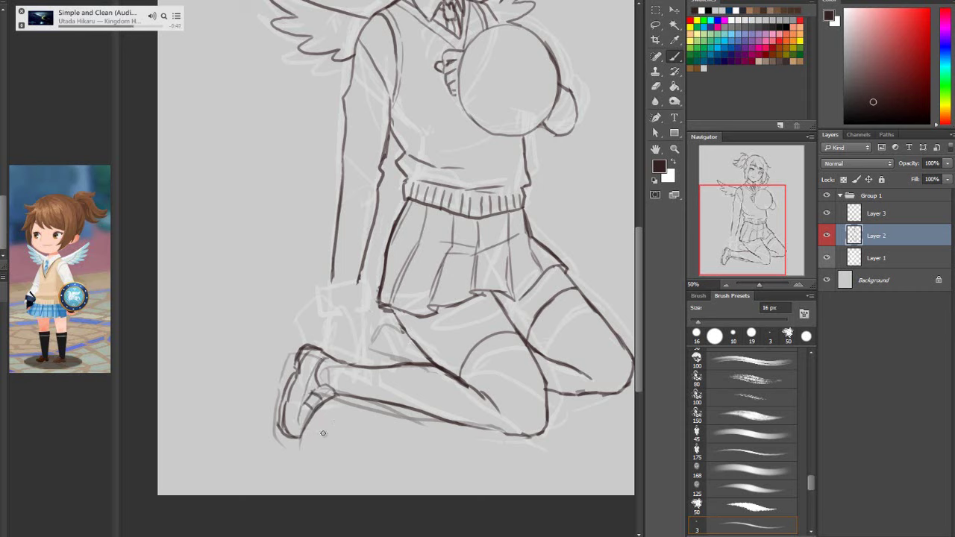
key("ctrl+z")
left_click_drag(325, 355, 312, 370)
Clean up the shoe's linework with the eraser, reducing it to 33 px, and redraw the toe end of the sole
left_click(654, 88)
left_click_drag(314, 401, 308, 394)
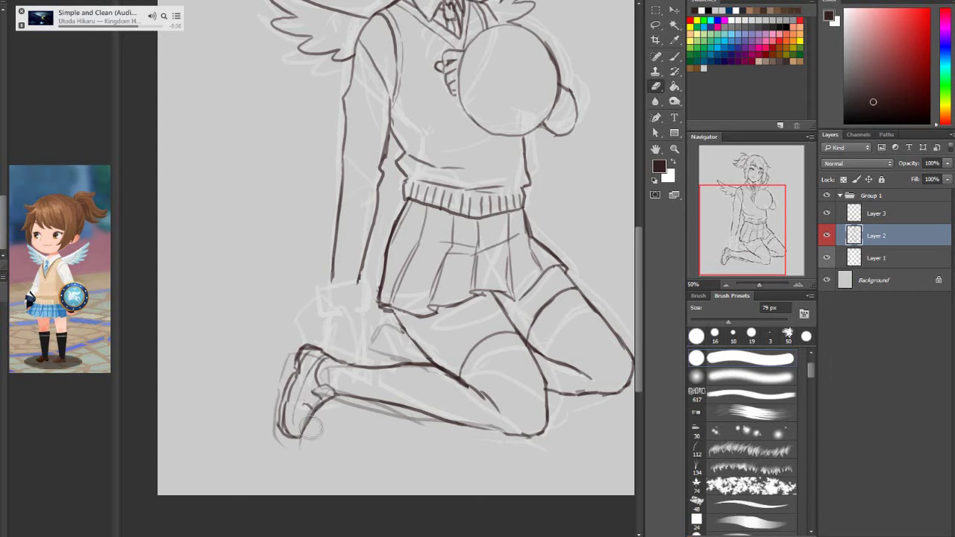
left_click(674, 56)
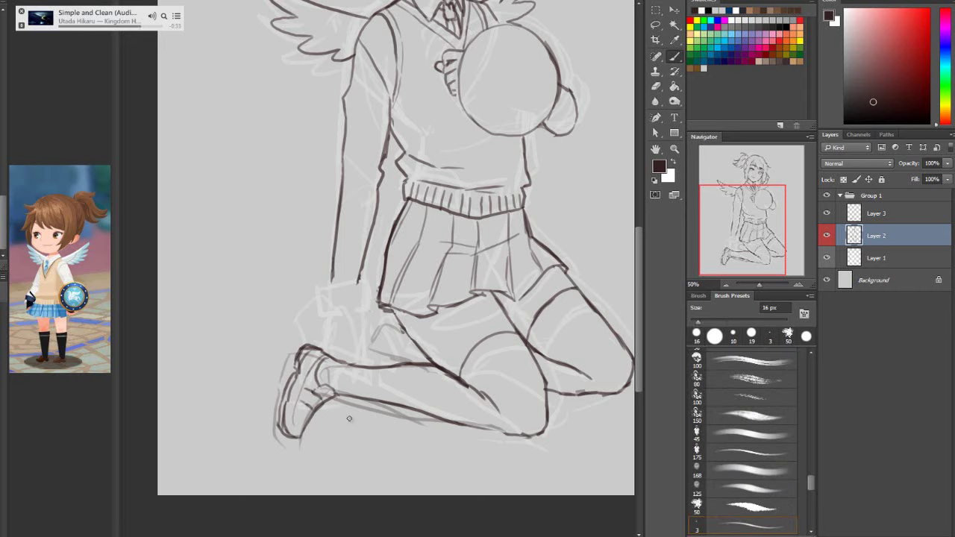
left_click(659, 86)
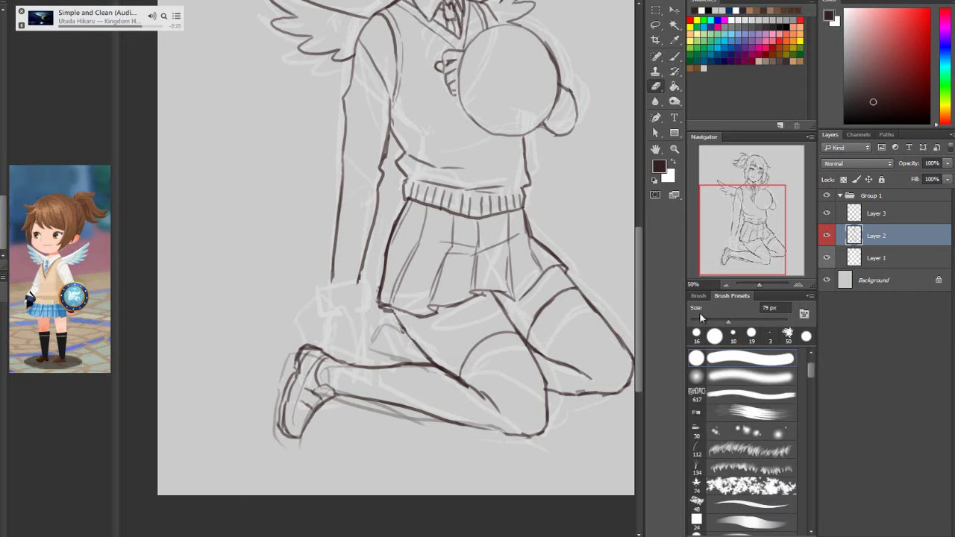
left_click_drag(306, 359, 325, 349)
left_click(704, 322)
key("b")
left_click_drag(281, 432, 295, 441)
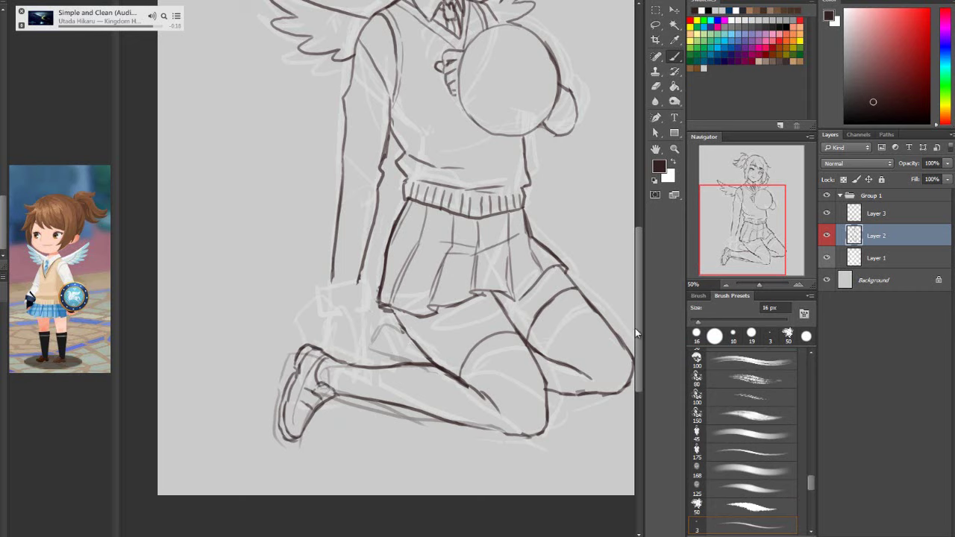
Extend both edges of the straight arm down to the wrist and begin the sleeve's end on Layer 2
scroll(635, 328, "up", 2)
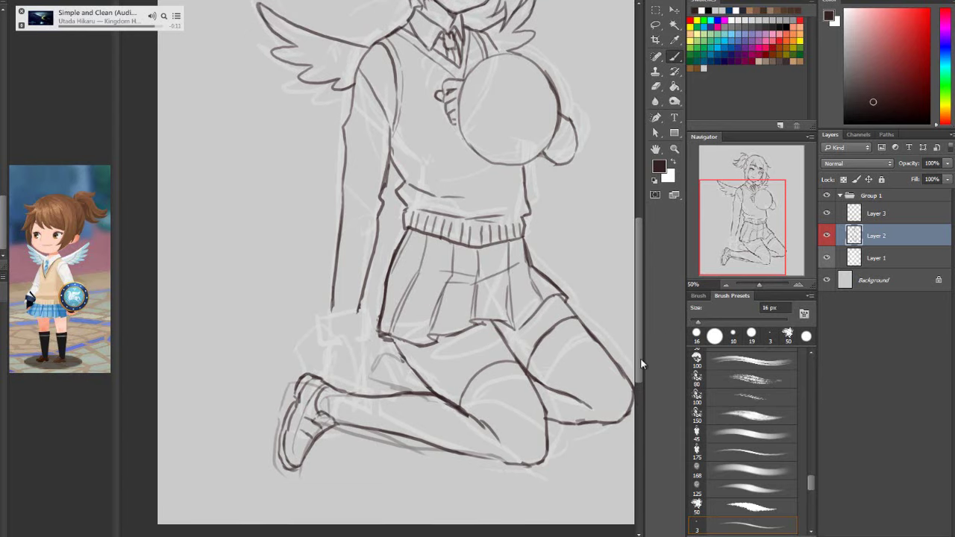
left_click(656, 85)
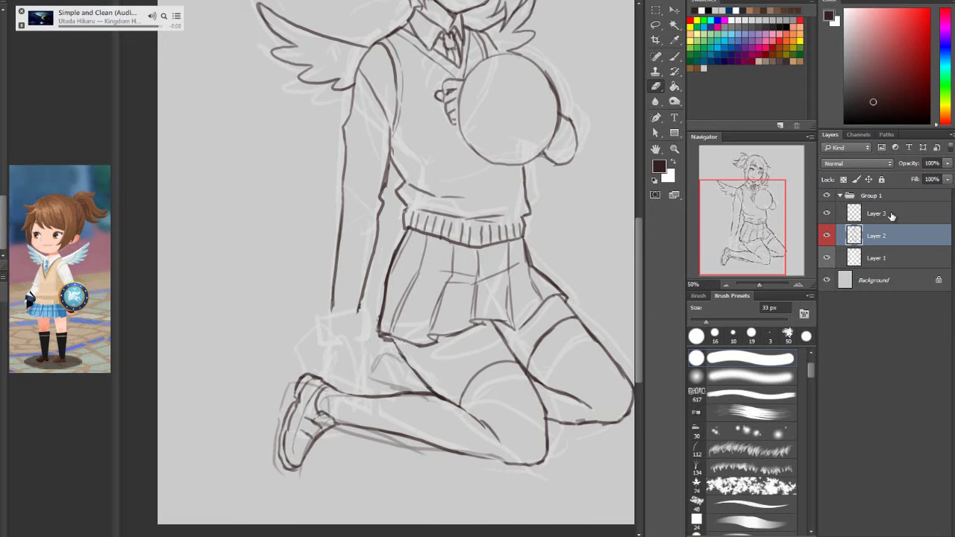
key("b")
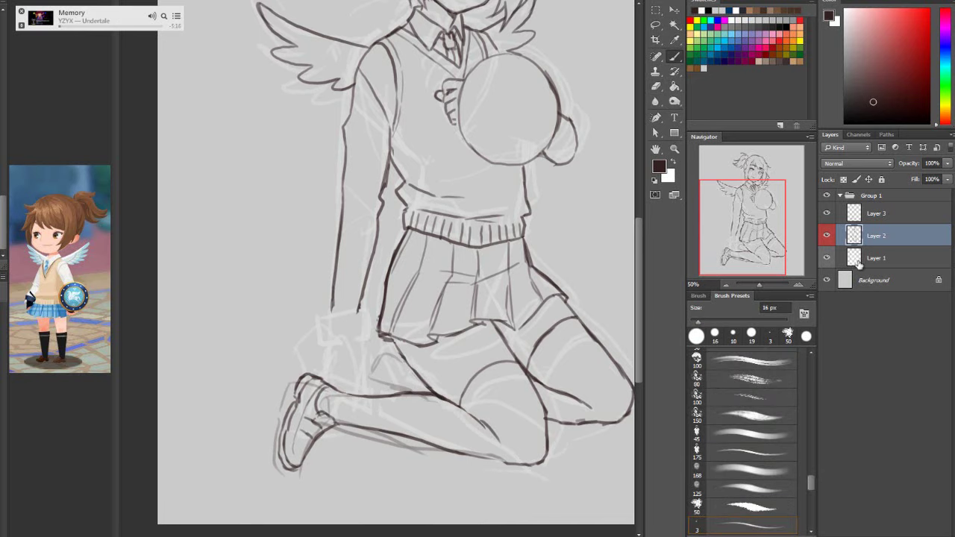
mouse_move(331, 289)
left_mouse_down()
mouse_move(328, 339)
mouse_move(344, 340)
left_mouse_up()
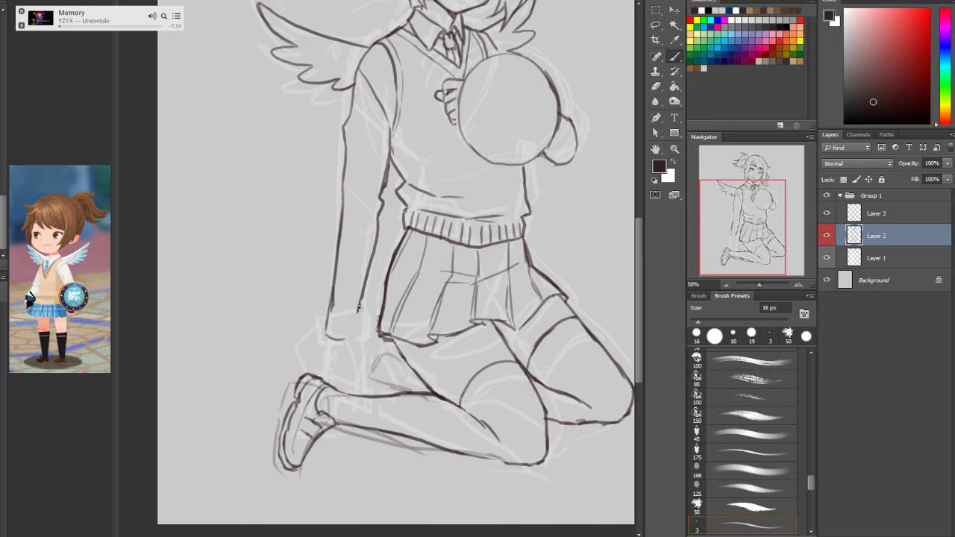
left_click_drag(363, 300, 355, 334)
Add a new layer above Layer 2 and sketch the wrist, the back of the hand and the fingers over the shoe
mouse_move(638, 291)
left_mouse_down()
mouse_move(645, 244)
mouse_move(648, 281)
left_mouse_up()
scroll(638, 286, "down", 1)
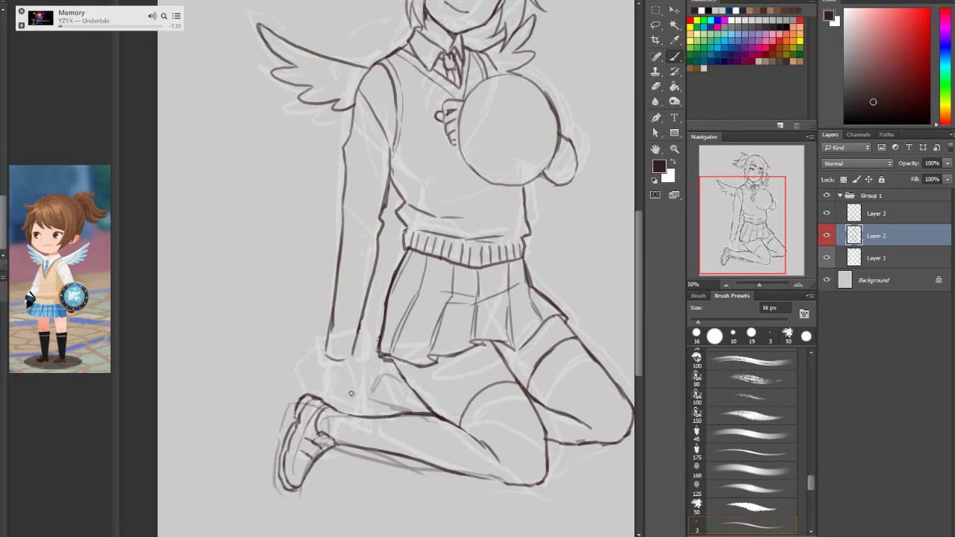
key("ctrl+shift+alt+n")
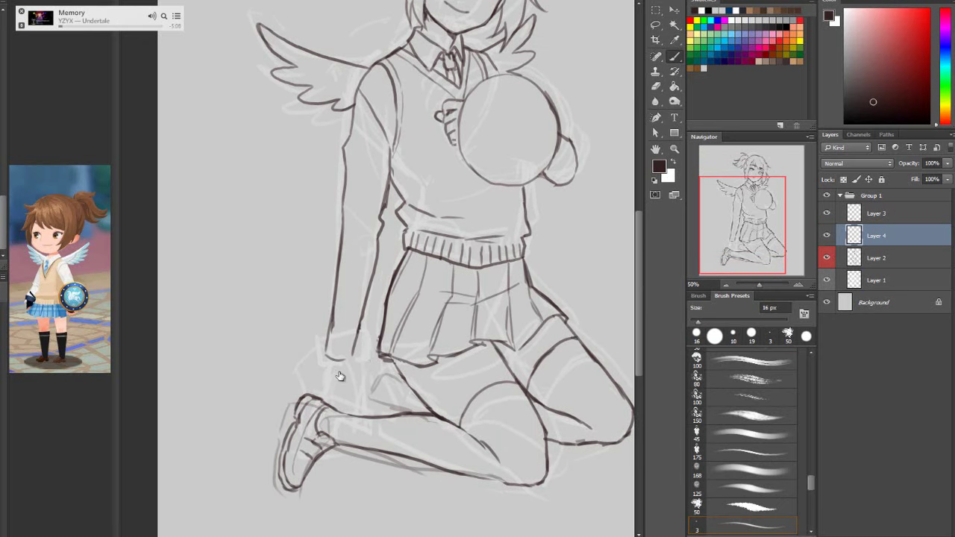
mouse_move(327, 347)
left_mouse_down()
mouse_move(355, 351)
mouse_move(350, 382)
mouse_move(317, 380)
mouse_move(347, 397)
left_mouse_up()
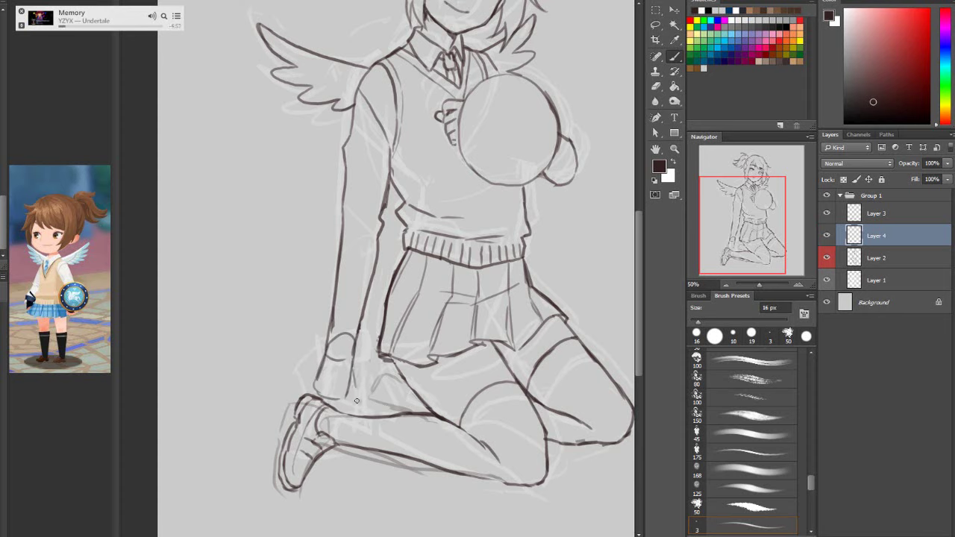
left_click_drag(355, 364, 357, 415)
mouse_move(340, 412)
left_mouse_down()
mouse_move(330, 437)
mouse_move(326, 400)
mouse_move(312, 426)
mouse_move(313, 393)
mouse_move(303, 412)
mouse_move(309, 405)
left_mouse_up()
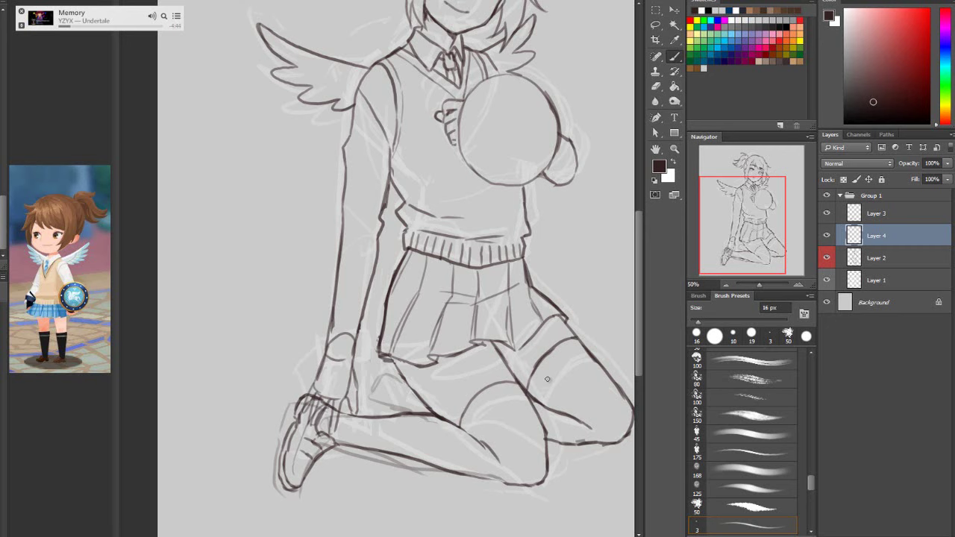
Undo the last finger strokes of the hand resting on the shoe
scroll(641, 297, "up", 3)
scroll(641, 298, "down", 2)
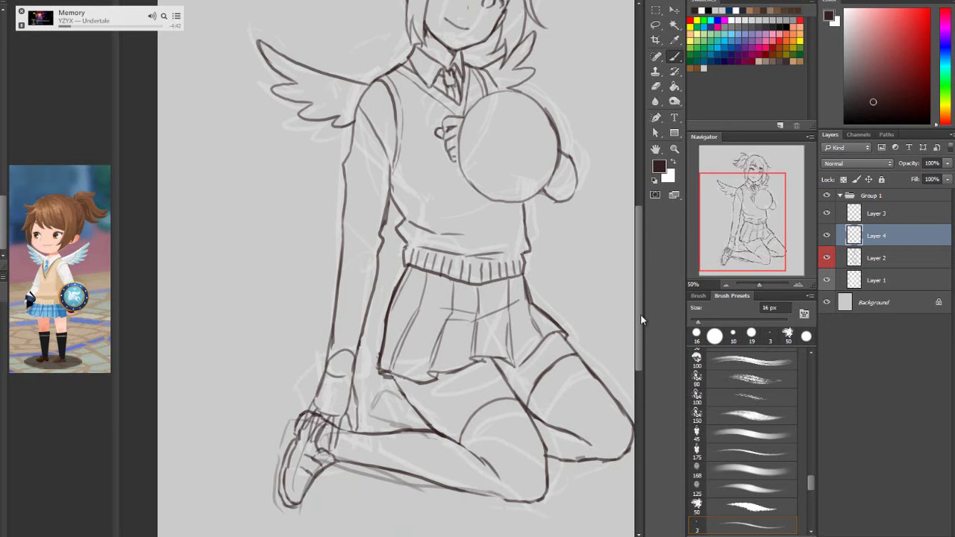
key("ctrl+alt+z")
key("ctrl+alt+z")
key("ctrl+alt+z")
key("ctrl+alt+z")
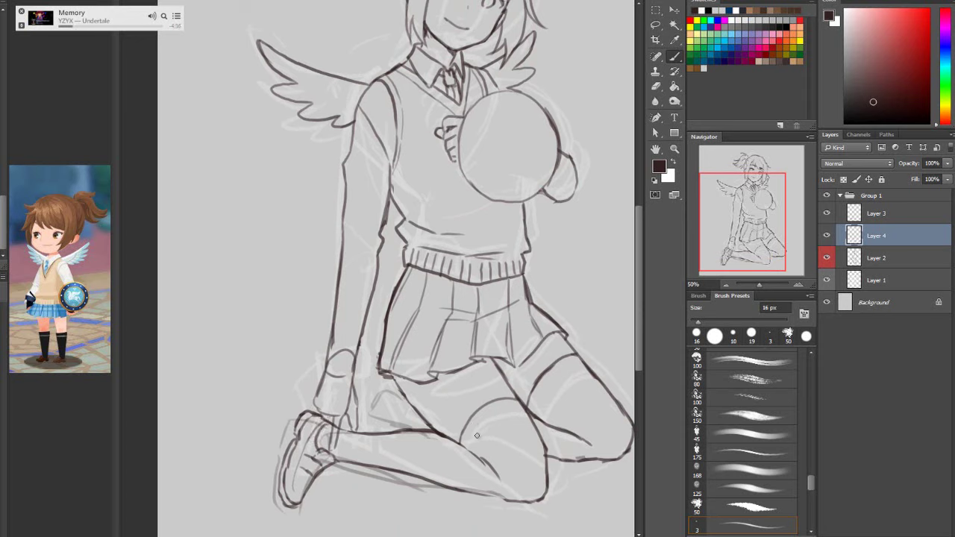
Lower Layer 2's opacity to 74% and redraw the fingers over the shoe on Layer 4
key("alt+bracketleft")
left_click(947, 163)
left_click(933, 180)
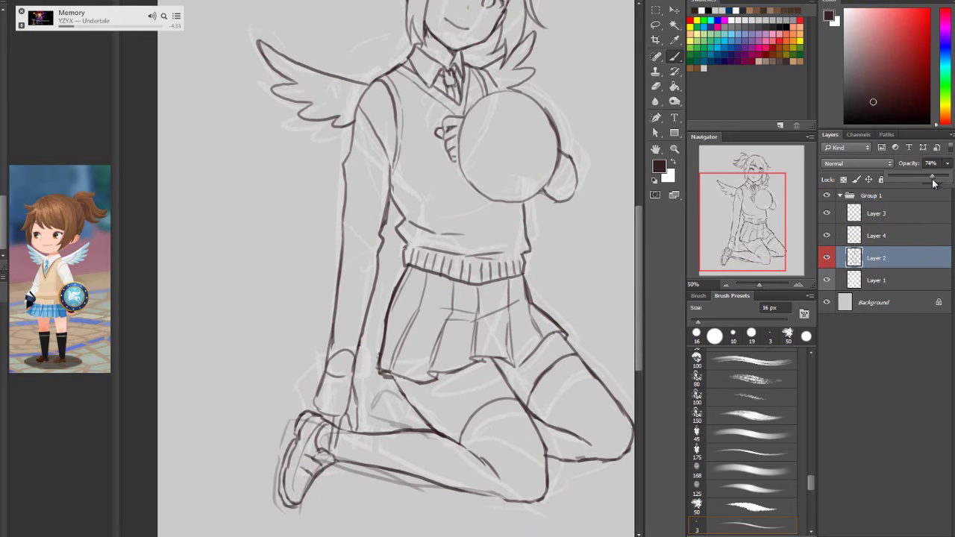
left_click(884, 240)
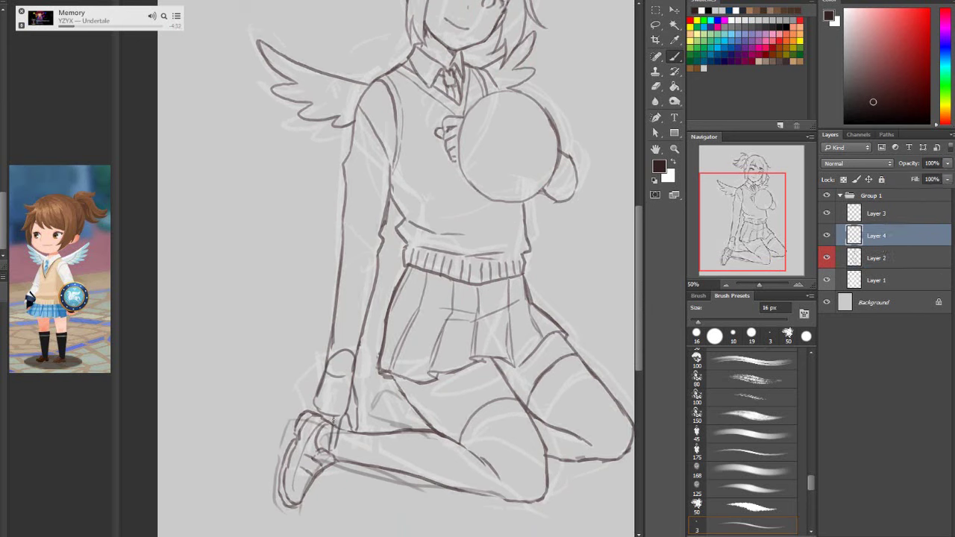
mouse_move(327, 428)
left_mouse_down()
mouse_move(321, 416)
mouse_move(328, 446)
left_mouse_up()
left_click_drag(316, 412, 325, 448)
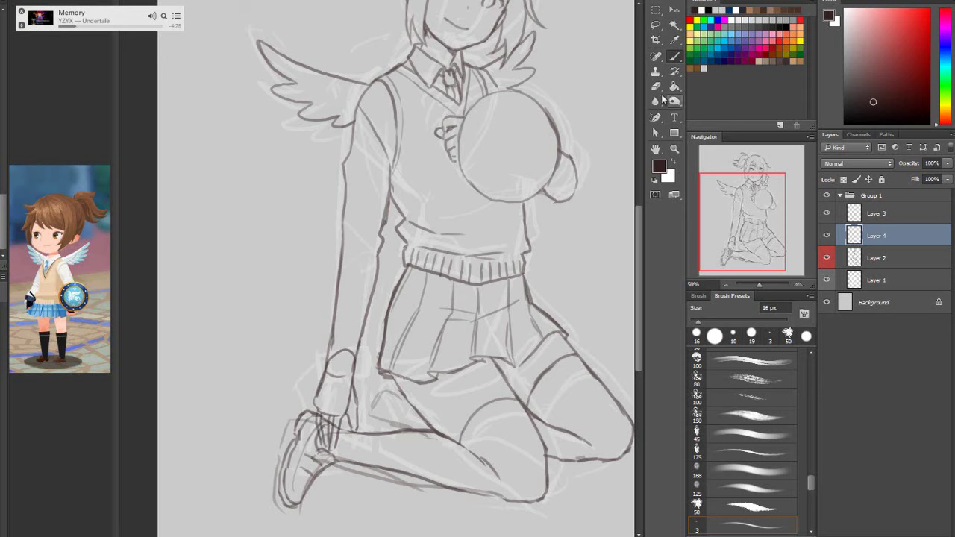
Draw the thumb and refine the outer finger on Layer 4, undoing unwanted strokes
key("e")
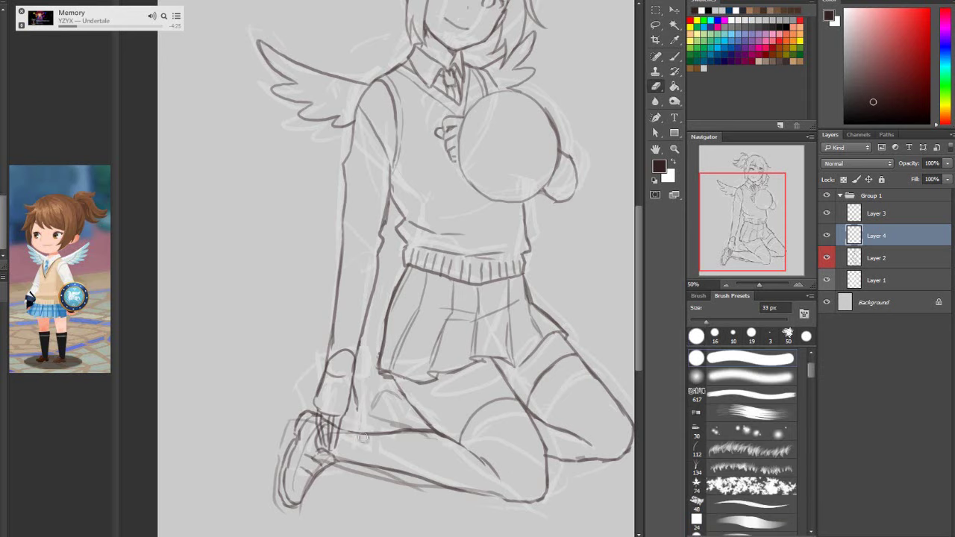
key("b")
mouse_move(352, 419)
left_mouse_down()
mouse_move(355, 411)
mouse_move(358, 424)
left_mouse_up()
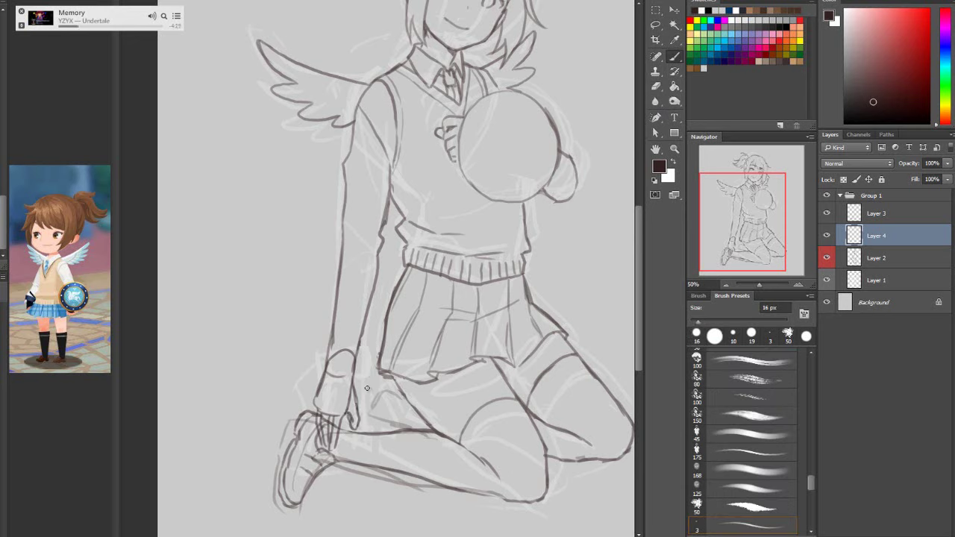
mouse_move(315, 402)
left_mouse_down()
mouse_move(309, 427)
mouse_move(317, 422)
left_mouse_up()
key("ctrl+alt+z")
key("ctrl+alt+z")
key("ctrl+alt+z")
Erase the rounded wrist lines that overlap the sleeve on Layer 4
key("e")
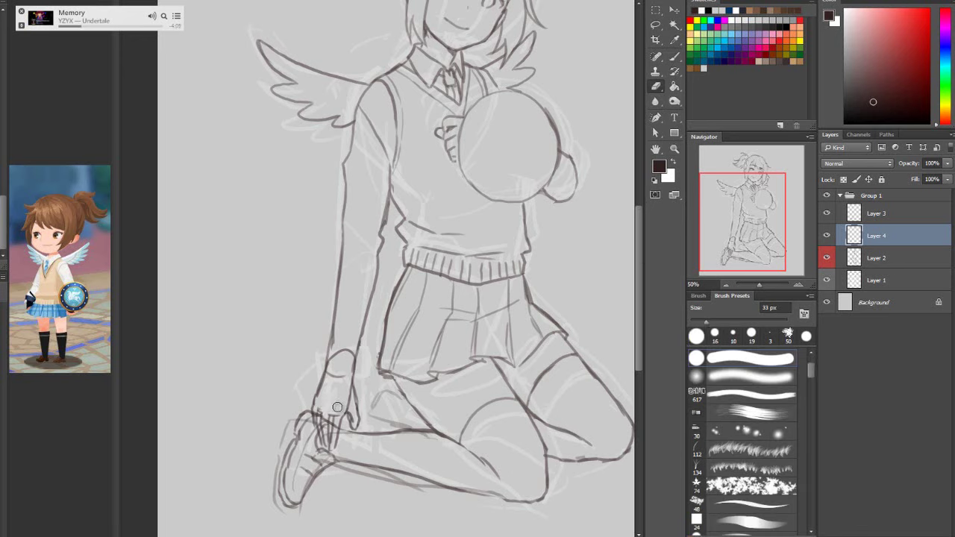
mouse_move(340, 411)
left_mouse_down()
mouse_move(349, 380)
mouse_move(330, 370)
mouse_move(349, 350)
mouse_move(379, 357)
left_mouse_up()
left_click(674, 57)
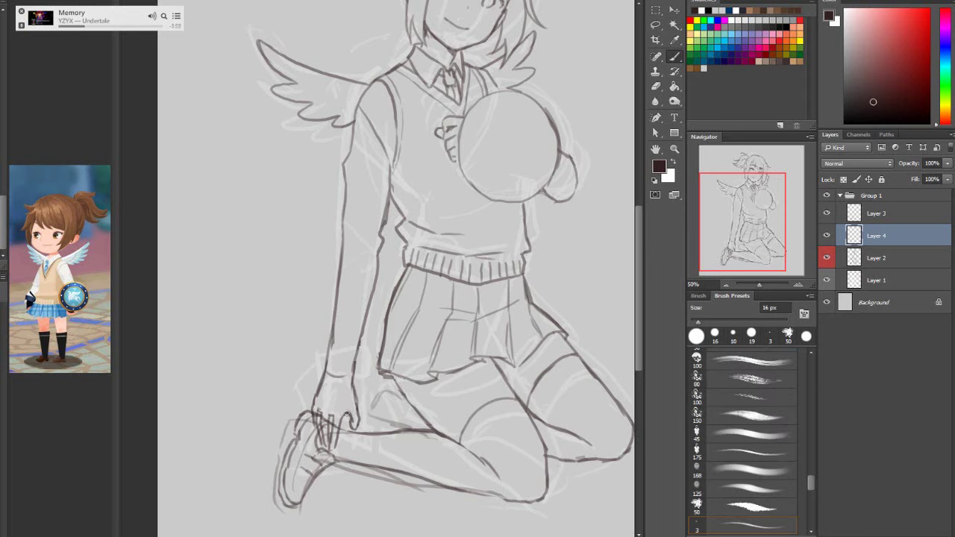
Restore Layer 2's opacity to 100% and reinforce the sleeve's outer edge at the wrist
left_click(892, 259)
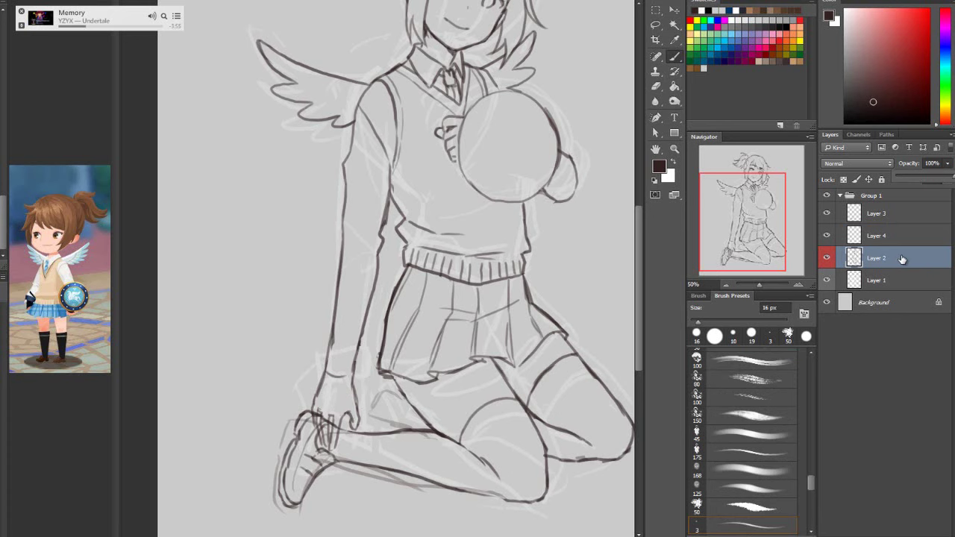
left_click_drag(333, 327, 323, 380)
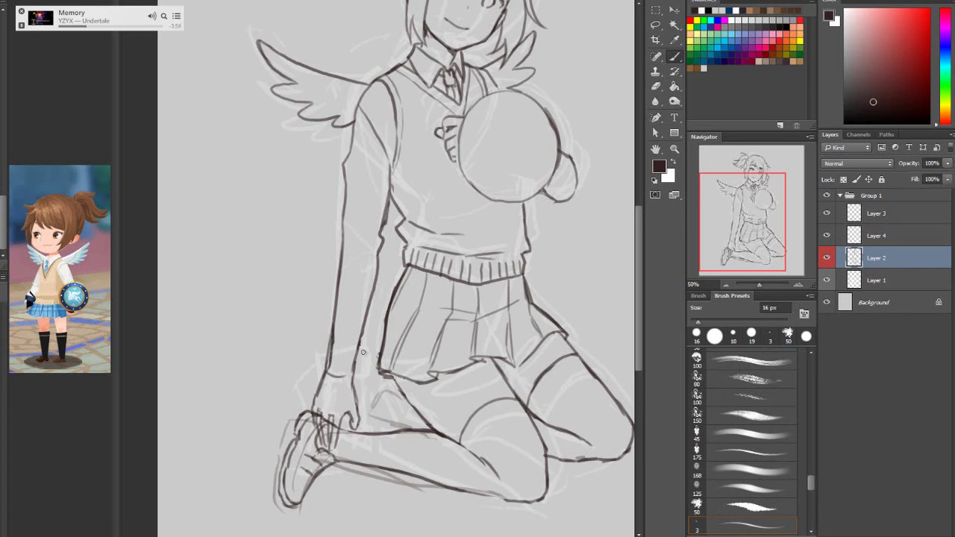
Erase the shoe and leg lines that cross the fingers on Layer 2
left_click(656, 86)
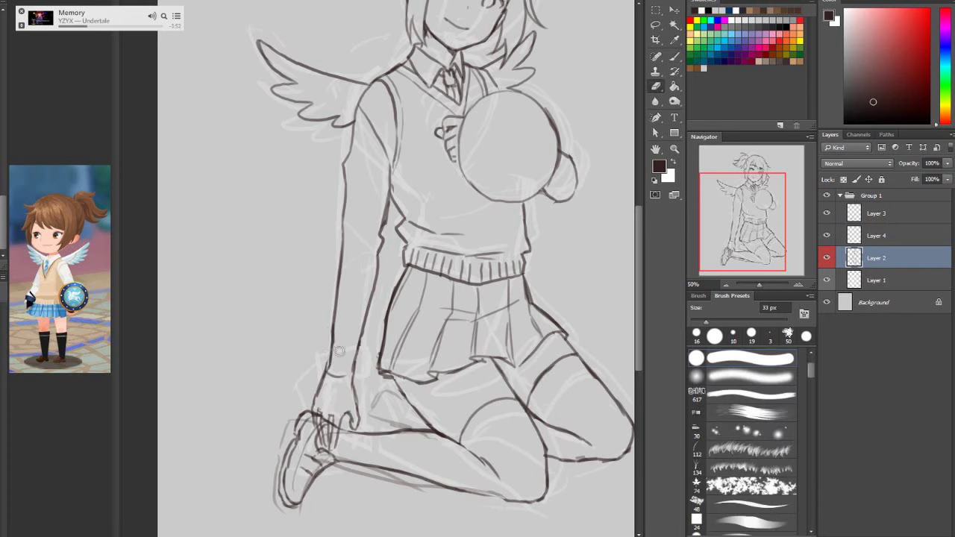
right_click(871, 236)
left_click(888, 239)
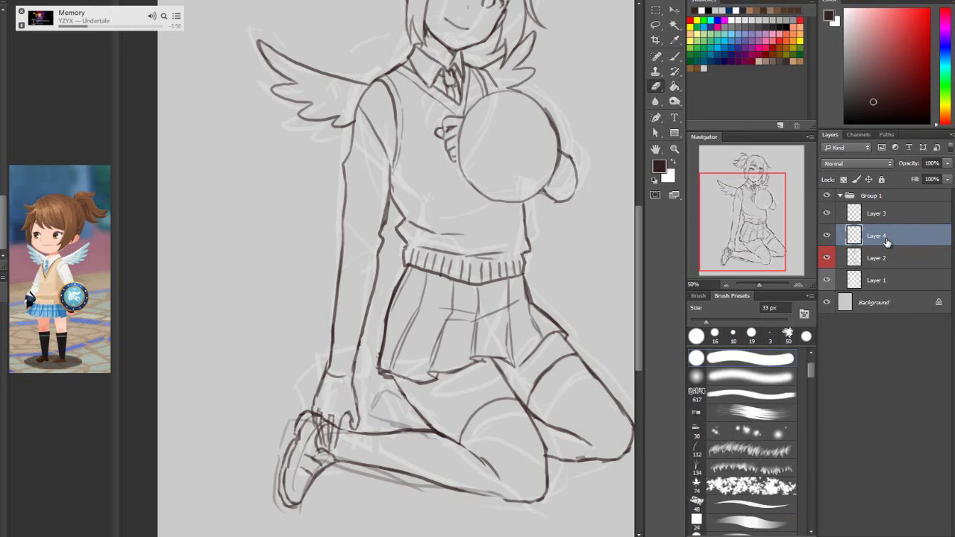
left_click(888, 258)
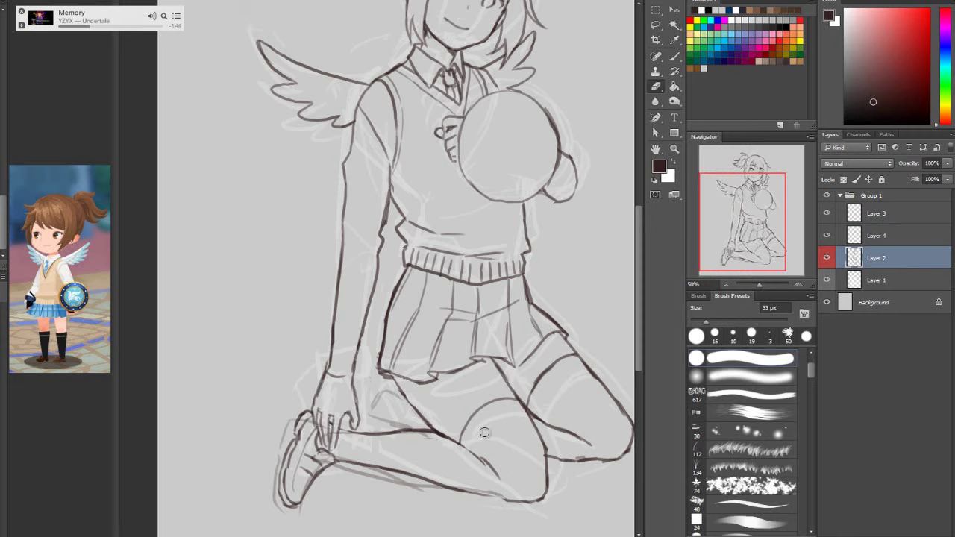
Merge Layer 4, with the redrawn hand, down into Layer 2
left_click(884, 237)
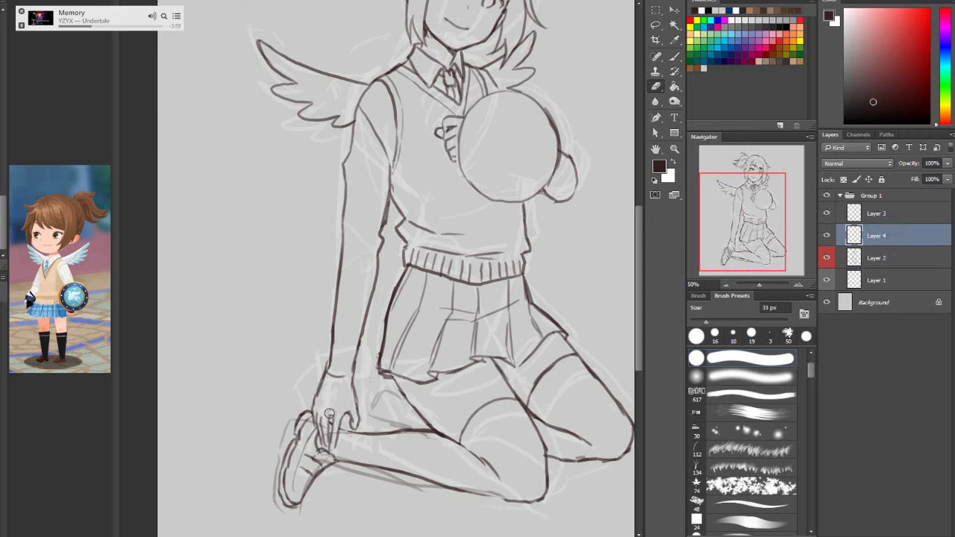
right_click(884, 239)
left_click(813, 414)
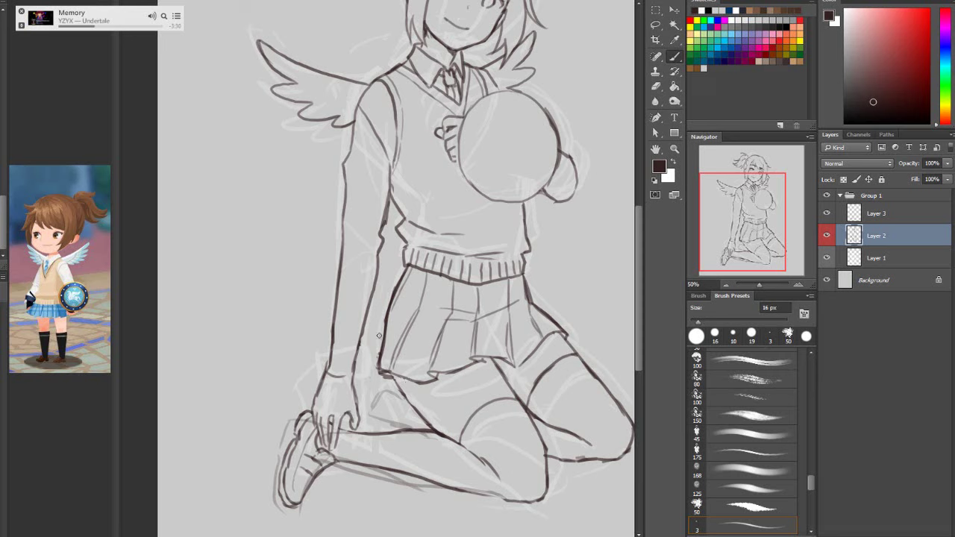
Draw a flared cuff around the wrist on Layer 2 and erase the lines inside it
mouse_move(322, 344)
left_mouse_down()
mouse_move(375, 349)
mouse_move(327, 345)
mouse_move(370, 347)
mouse_move(360, 343)
mouse_move(373, 348)
mouse_move(347, 365)
left_mouse_up()
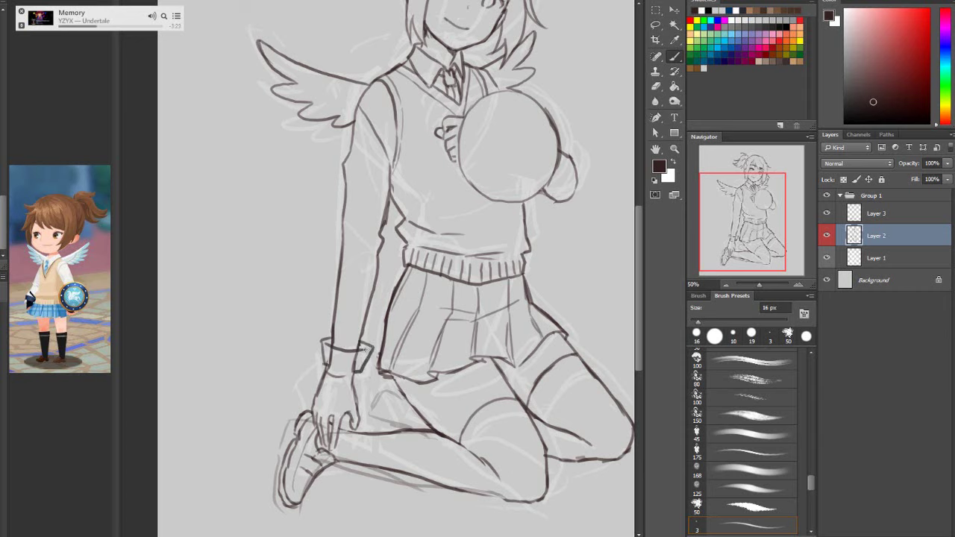
left_click(656, 86)
mouse_move(362, 357)
left_mouse_down()
mouse_move(332, 363)
mouse_move(345, 364)
left_mouse_up()
Darken the gap between the fingers and reinforce the outer edge of the hand
key("b")
left_click_drag(331, 424, 335, 449)
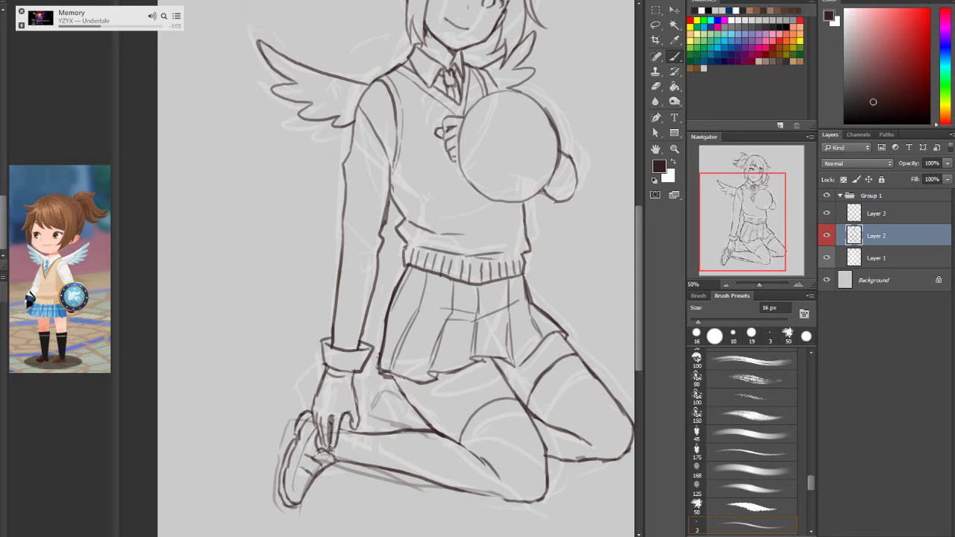
left_click_drag(321, 388, 312, 412)
Replace the lower forearm lines with a folded sleeve cuff and crossed diagonal bands on the wrist
key("e")
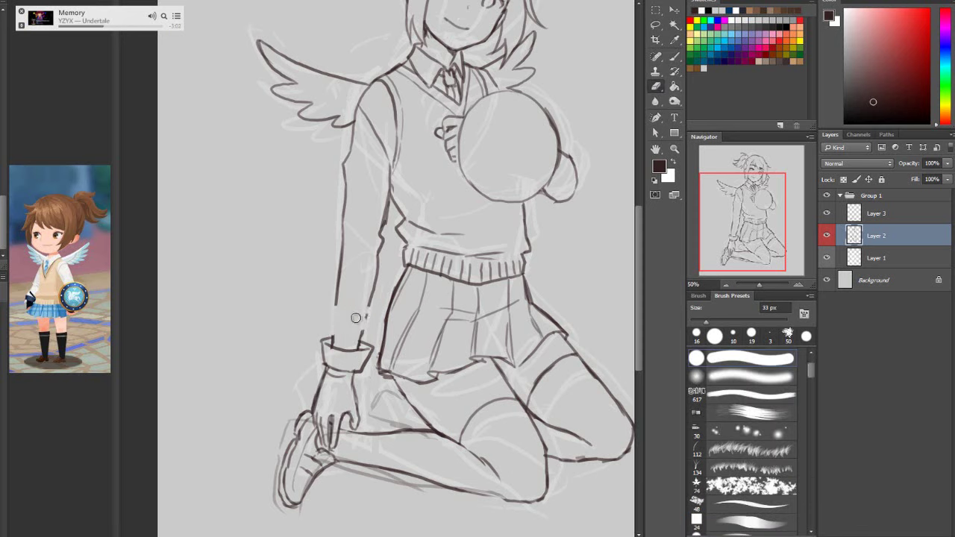
key("b")
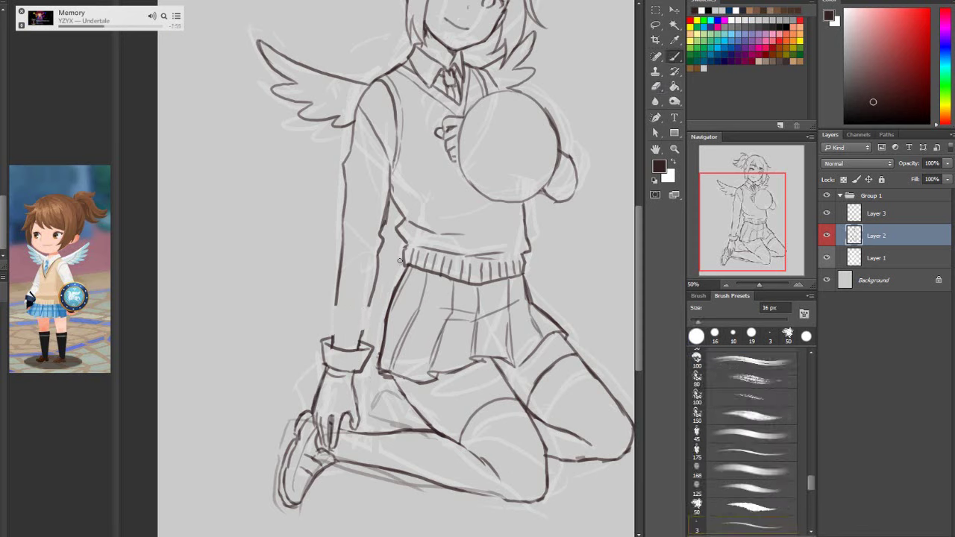
left_click(379, 286, "shift")
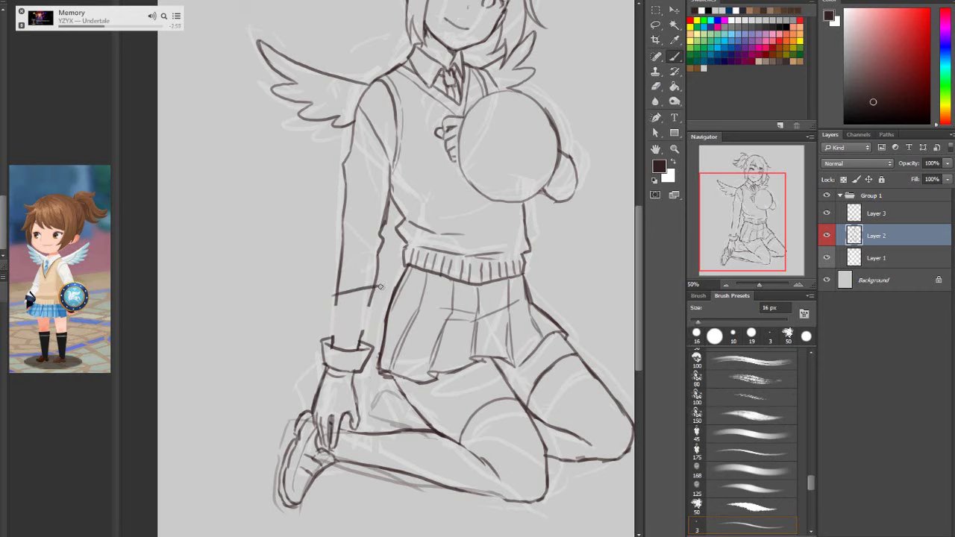
mouse_move(330, 297)
left_mouse_down()
mouse_move(365, 315)
mouse_move(384, 294)
mouse_move(377, 284)
mouse_move(372, 314)
mouse_move(375, 290)
mouse_move(369, 303)
mouse_move(338, 304)
left_mouse_up()
key("e")
key("b")
mouse_move(335, 317)
left_mouse_down()
mouse_move(333, 344)
mouse_move(356, 344)
left_mouse_up()
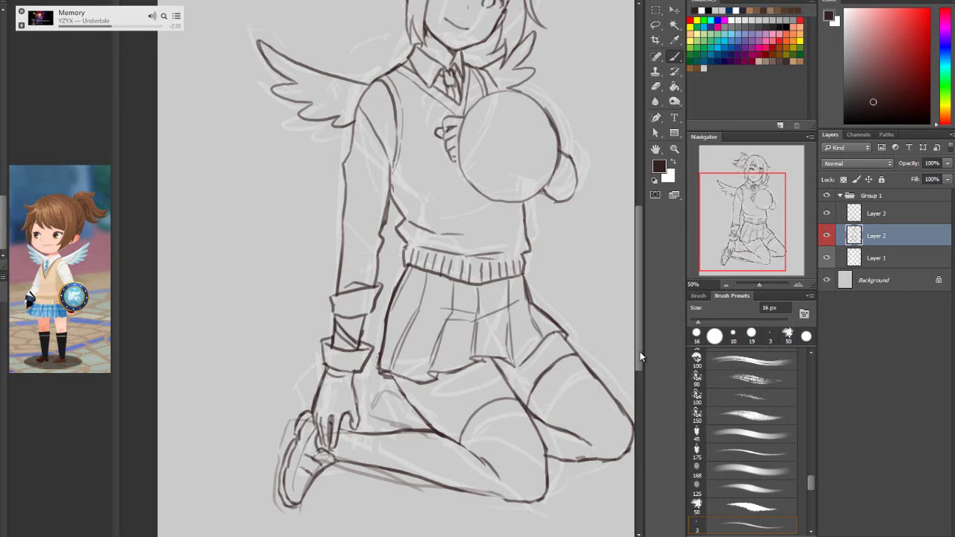
Outline the far foot behind the thigh and paste a copy of the near shoe on a new layer
mouse_move(639, 331)
left_mouse_down()
mouse_move(639, 298)
mouse_move(638, 333)
left_mouse_up()
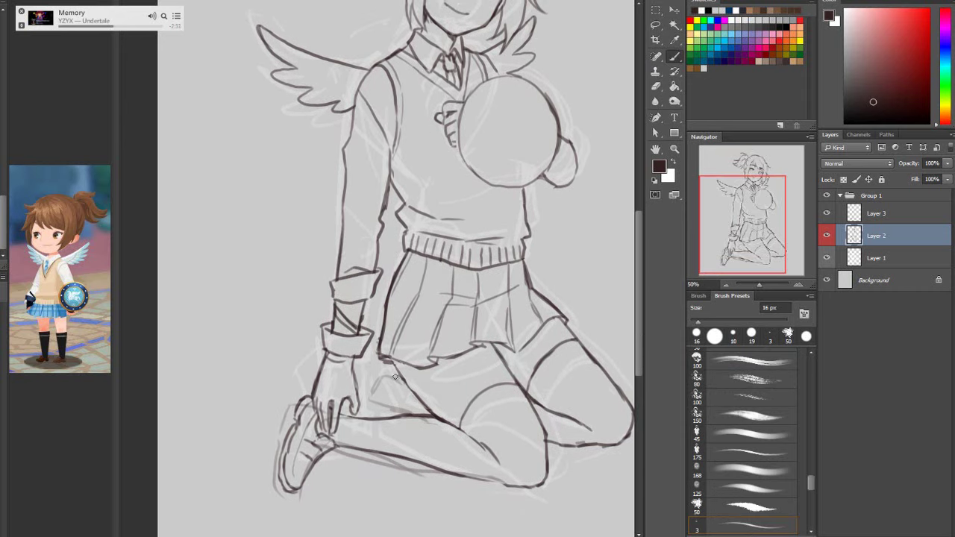
mouse_move(373, 389)
left_mouse_down()
mouse_move(416, 396)
mouse_move(372, 398)
mouse_move(464, 429)
left_mouse_up()
key("l")
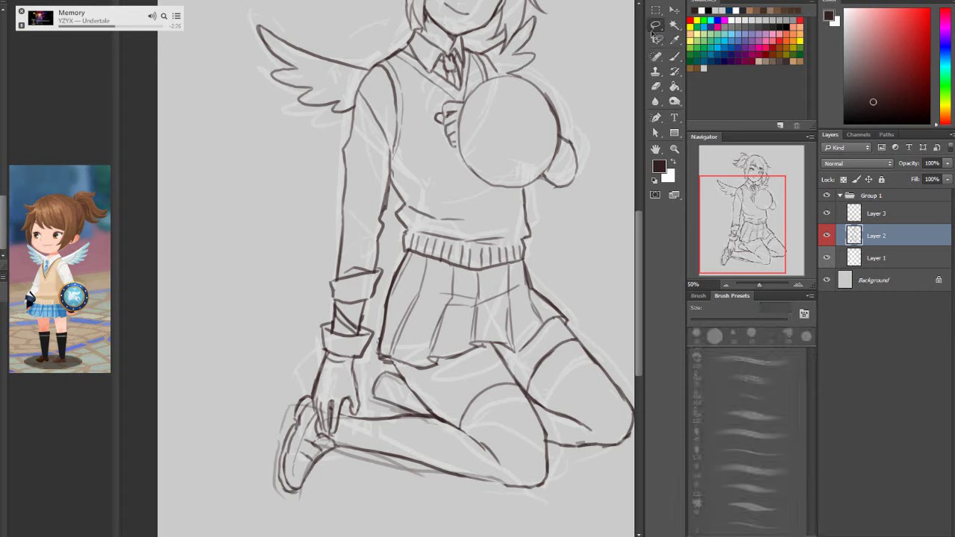
mouse_move(317, 401)
left_mouse_down()
mouse_move(346, 455)
mouse_move(308, 371)
left_mouse_up()
key("ctrl+v")
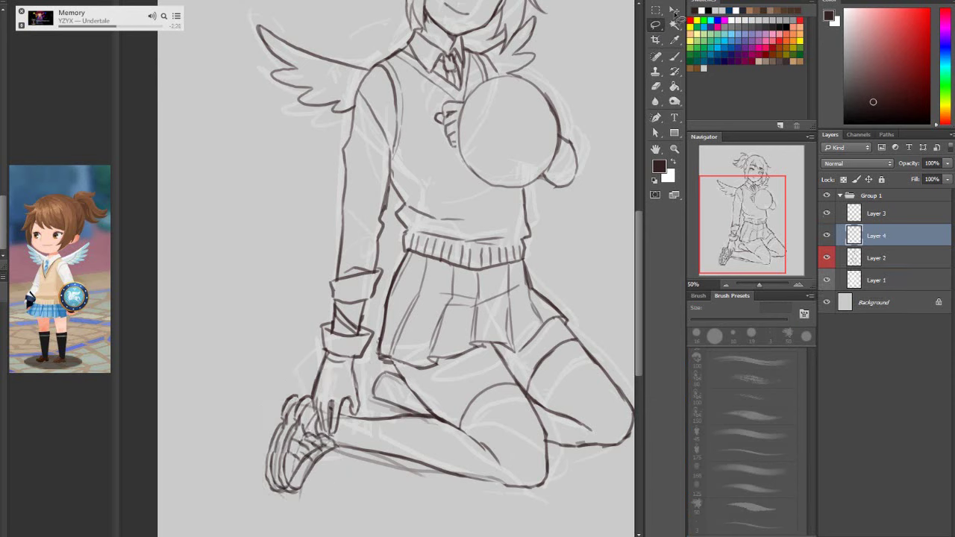
Try to move and rotate the copied shoe into the space between the hand and the thigh
left_click(674, 15)
left_click_drag(431, 426, 531, 473)
key("ctrl+t")
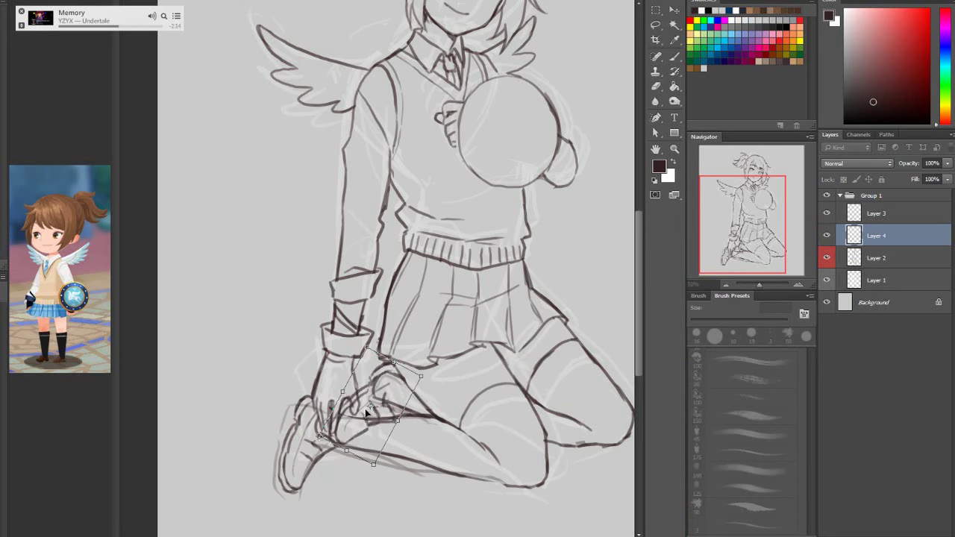
left_click_drag(379, 425, 362, 413)
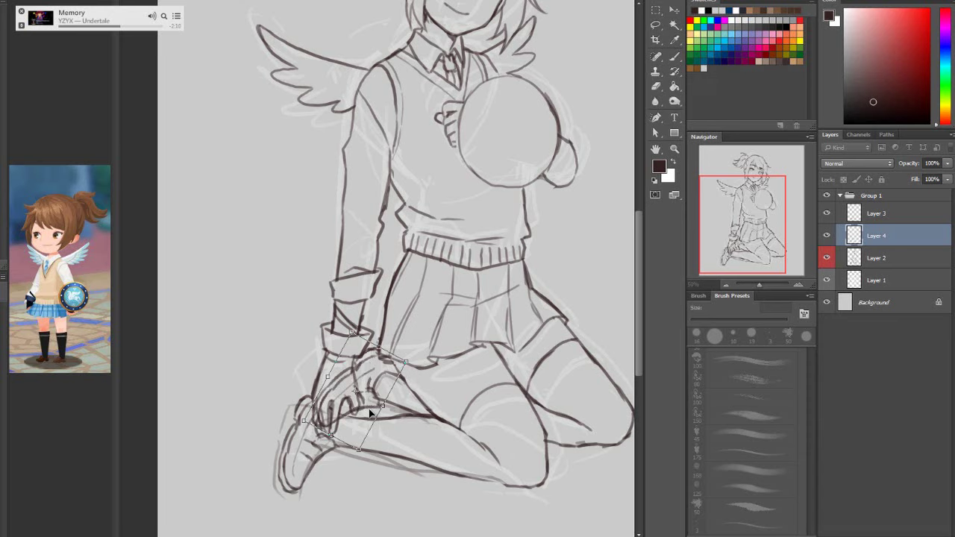
left_click(656, 24)
left_click(506, 184)
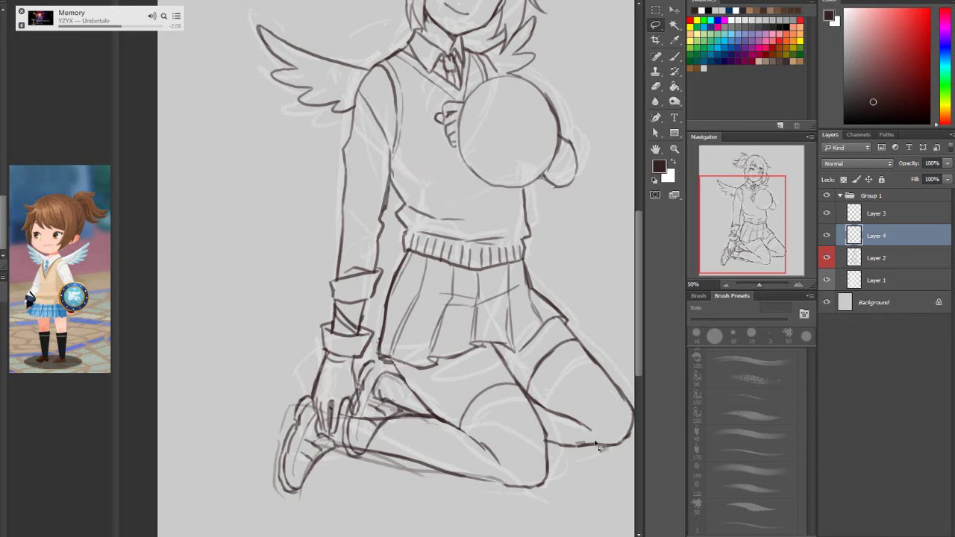
Shift the shoe copy behind the hand, tilt it slightly clockwise and apply the transformation
key("v")
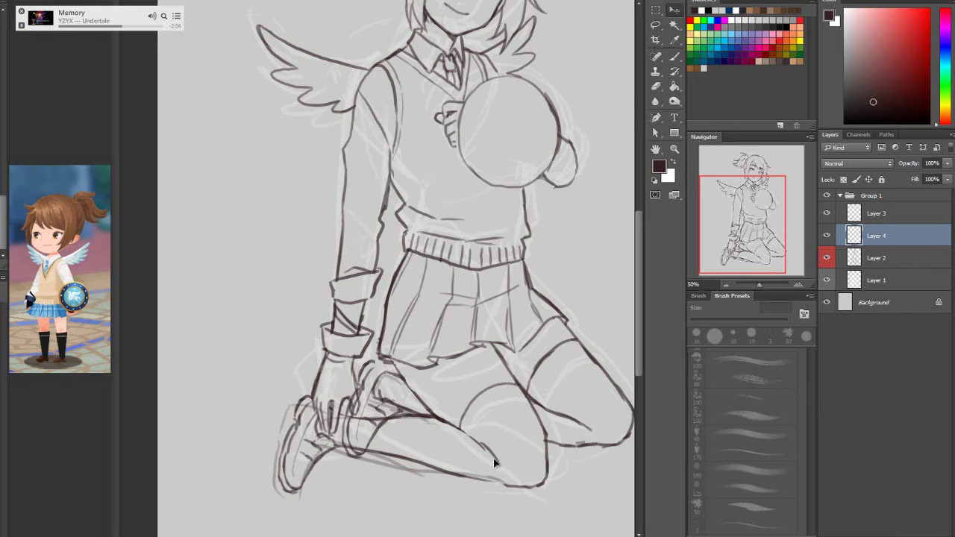
left_click_drag(493, 458, 483, 456)
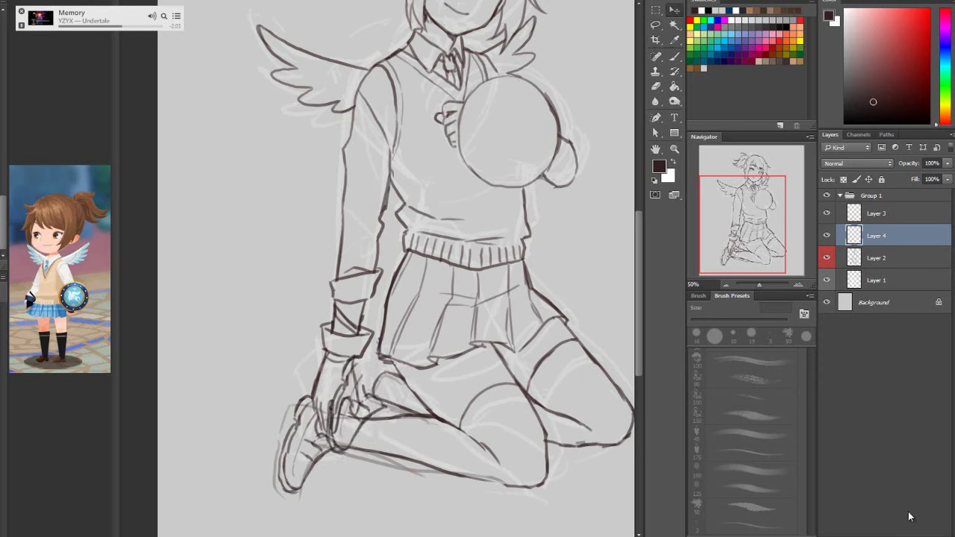
key("ctrl+t")
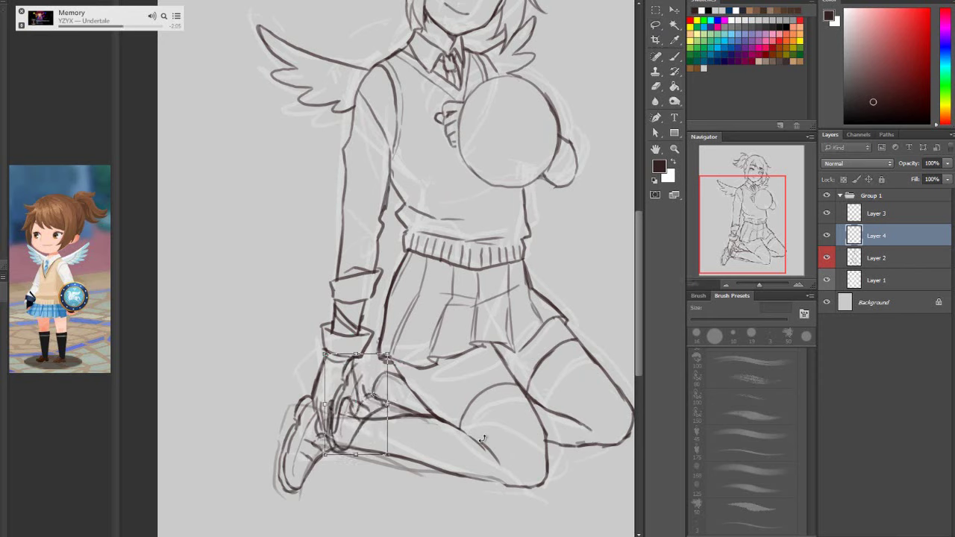
mouse_move(470, 419)
left_mouse_down()
mouse_move(471, 452)
mouse_move(477, 422)
left_mouse_up()
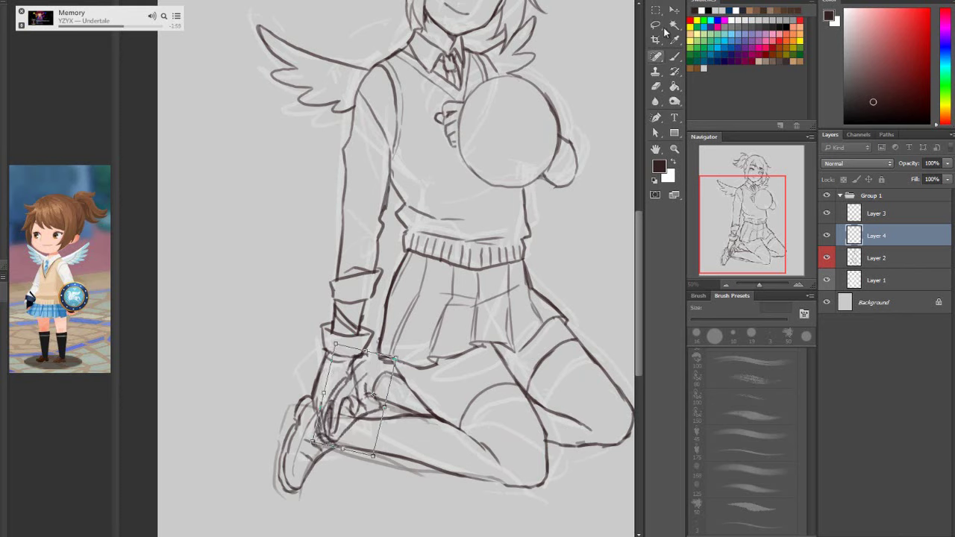
left_click(655, 24)
key("Return")
Erase the copied shoe's lines over the hand and leg and redraw its upper edge below the skirt
key("e")
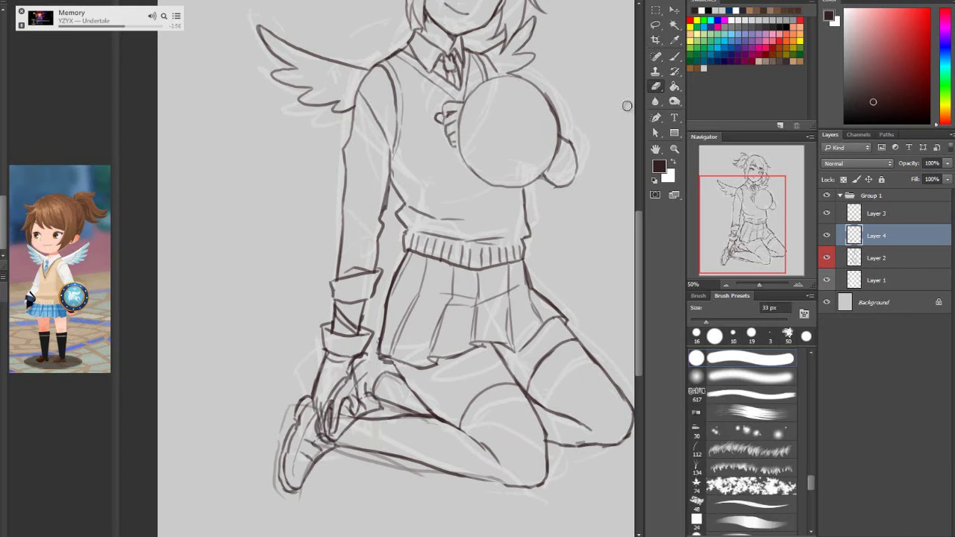
mouse_move(352, 405)
left_mouse_down()
mouse_move(355, 420)
mouse_move(335, 380)
mouse_move(338, 447)
mouse_move(332, 403)
mouse_move(316, 437)
mouse_move(339, 388)
left_mouse_up()
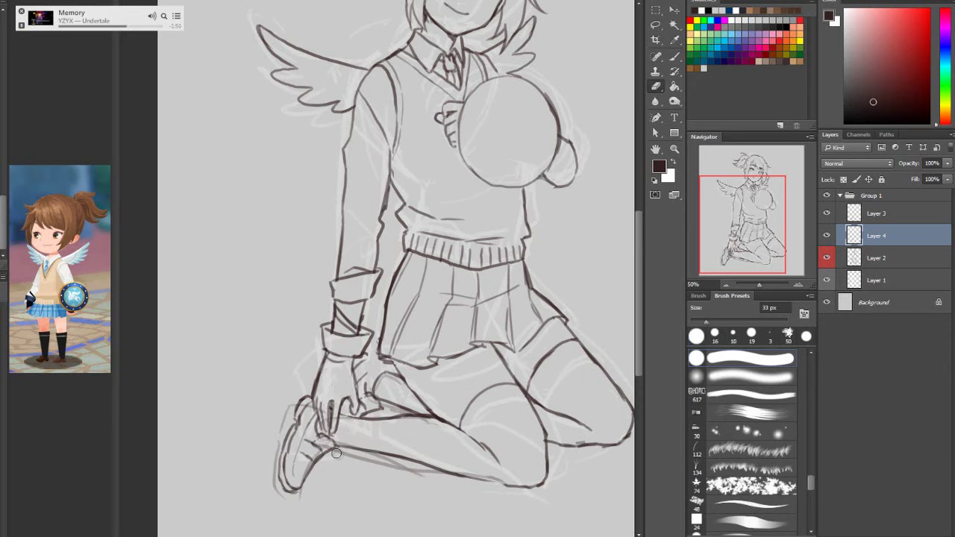
key("b")
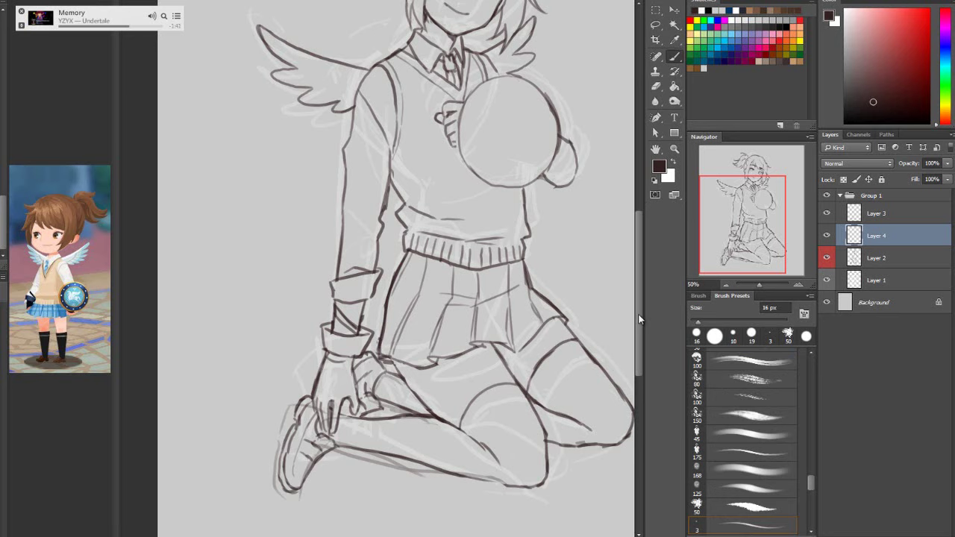
Delete Layer 4 with the copied shoe and erase the far foot's outline on Layer 2
mouse_move(640, 319)
left_mouse_down()
mouse_move(639, 285)
mouse_move(641, 302)
left_mouse_up()
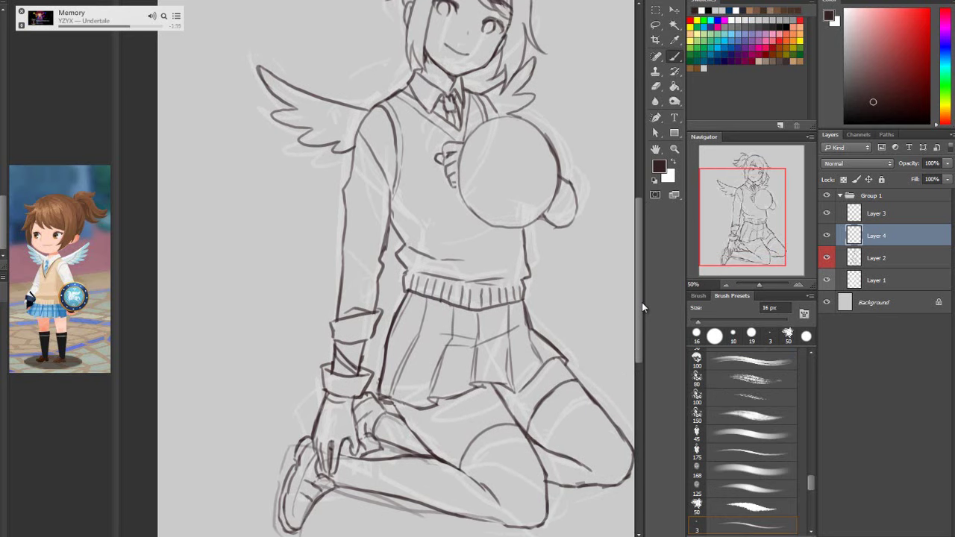
scroll(641, 303, "down", 3)
left_click(651, 88)
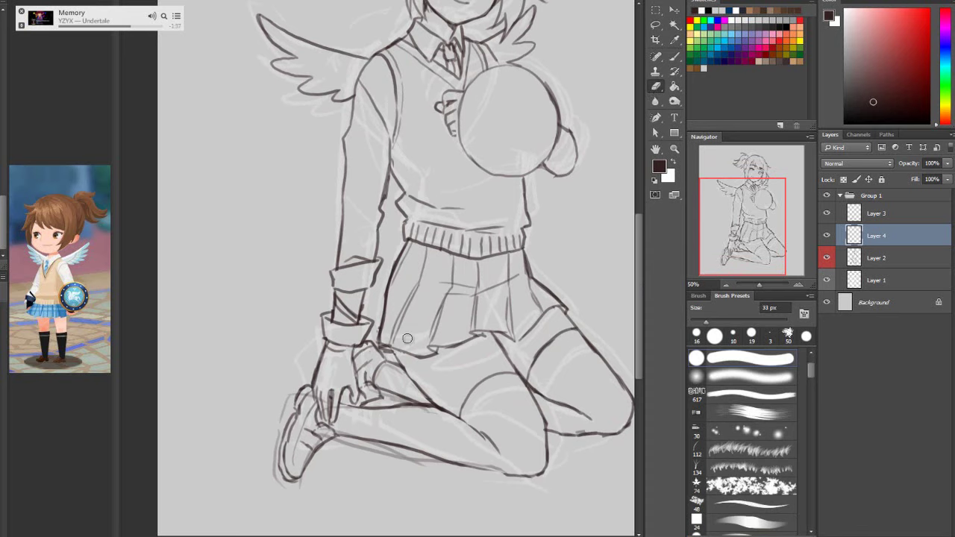
key("Delete")
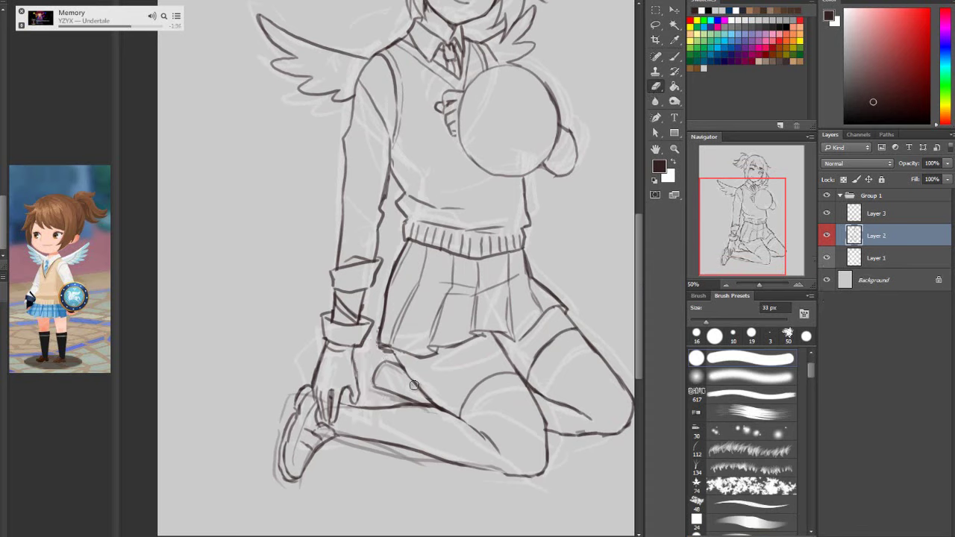
mouse_move(401, 374)
left_mouse_down()
mouse_move(381, 385)
mouse_move(422, 401)
left_mouse_up()
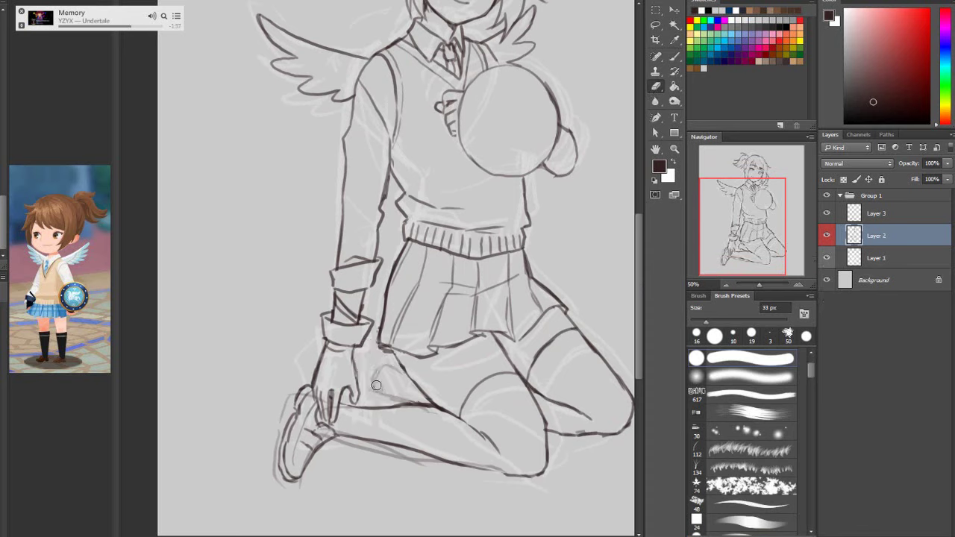
Try to redraw the far lower leg as a narrow shape behind the thigh on Layer 2
left_click(677, 55)
mouse_move(393, 358)
left_mouse_down()
mouse_move(396, 379)
mouse_move(430, 404)
left_mouse_up()
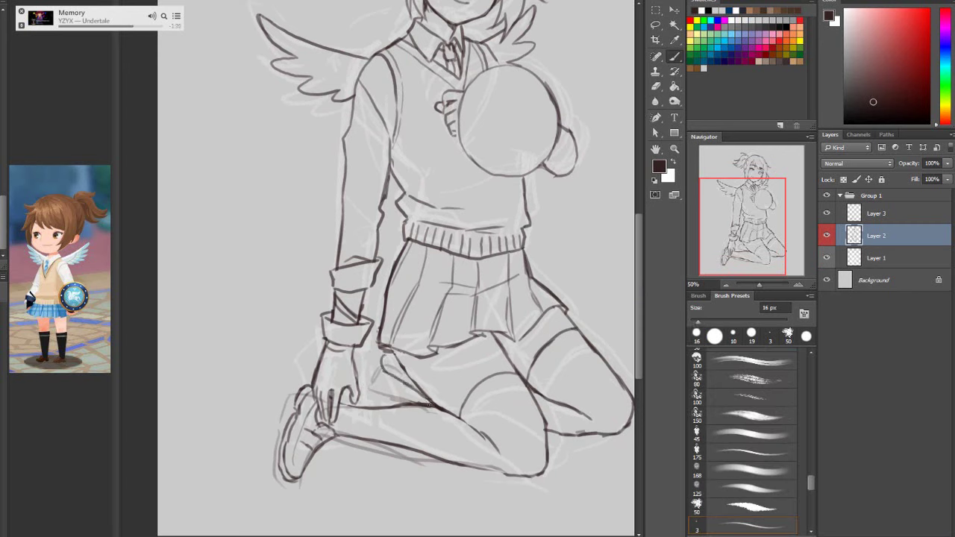
left_click_drag(381, 361, 422, 399)
left_click_drag(361, 353, 375, 373)
Sketch small far-foot details below the skirt's corner and undo the far-leg strokes
scroll(637, 331, "up", 3)
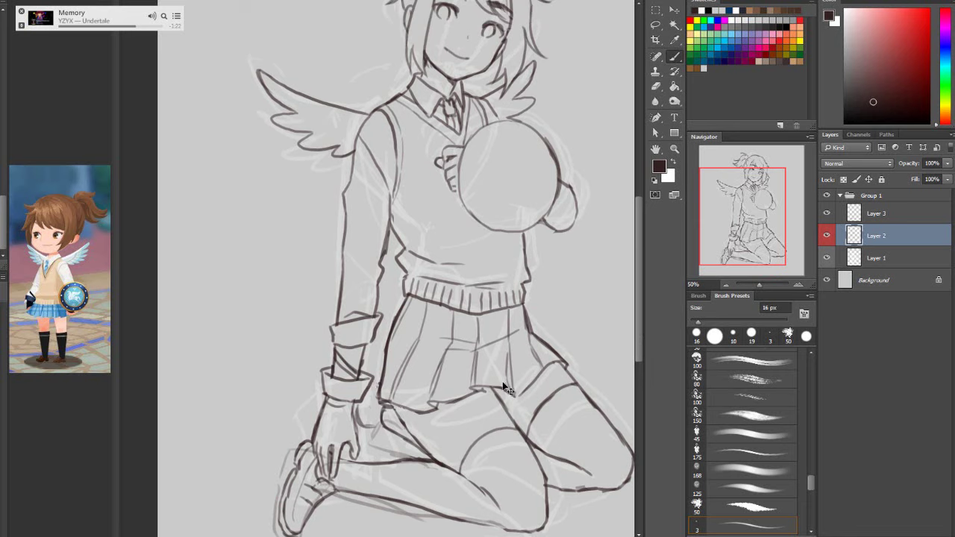
left_click_drag(385, 428, 364, 431)
mouse_move(375, 399)
left_mouse_down()
mouse_move(367, 412)
mouse_move(378, 415)
left_mouse_up()
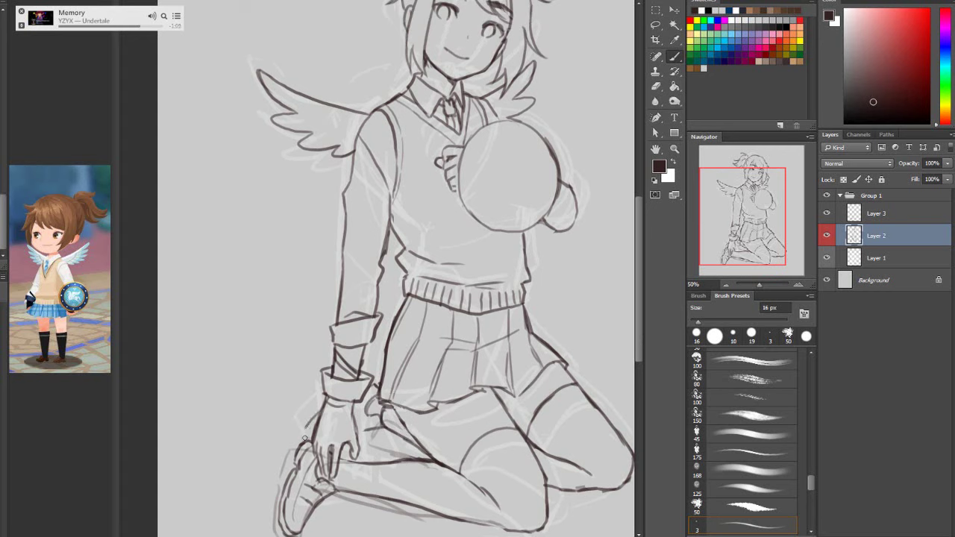
left_click_drag(316, 420, 306, 443)
mouse_move(638, 351)
left_mouse_down()
mouse_move(638, 370)
mouse_move(644, 344)
mouse_move(643, 362)
left_mouse_up()
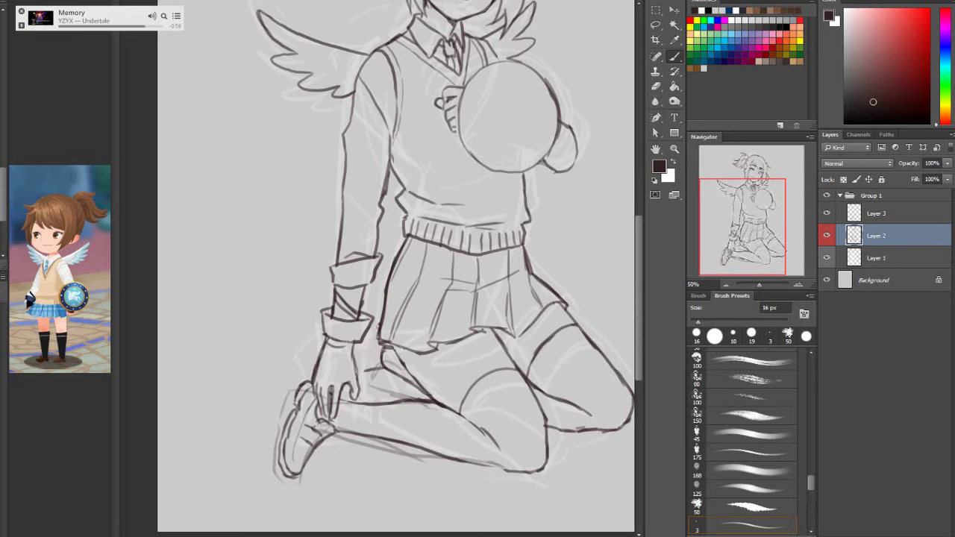
key("ctrl+z")
Erase the underside line of the far knee and redraw it as a smoother curve
left_click(656, 86)
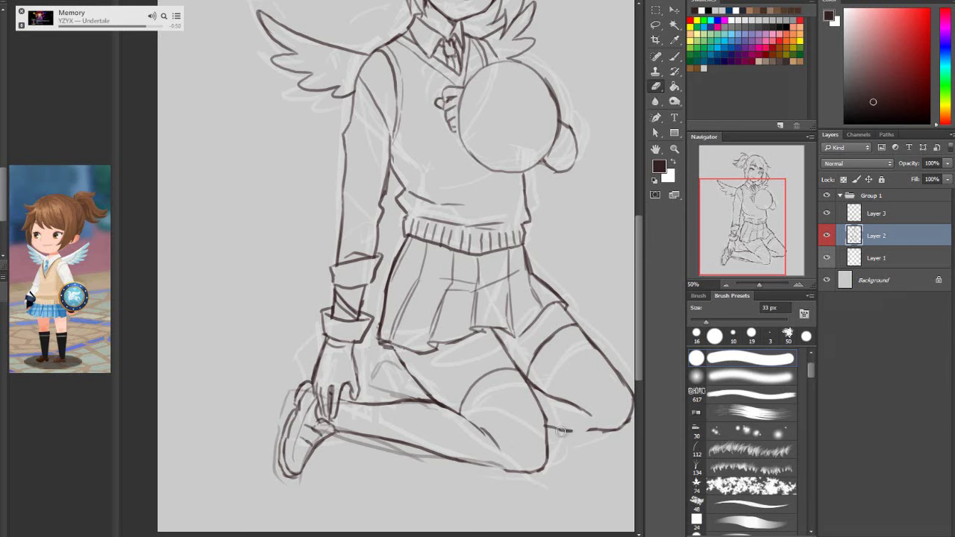
left_click(674, 57)
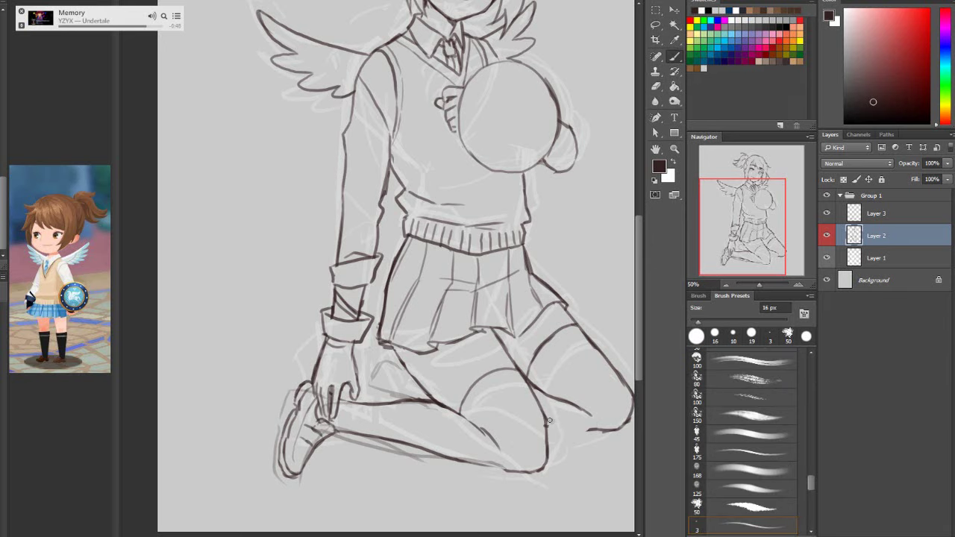
left_click_drag(564, 426, 595, 431)
scroll(483, 421, "left", 2)
scroll(484, 422, "right", 5)
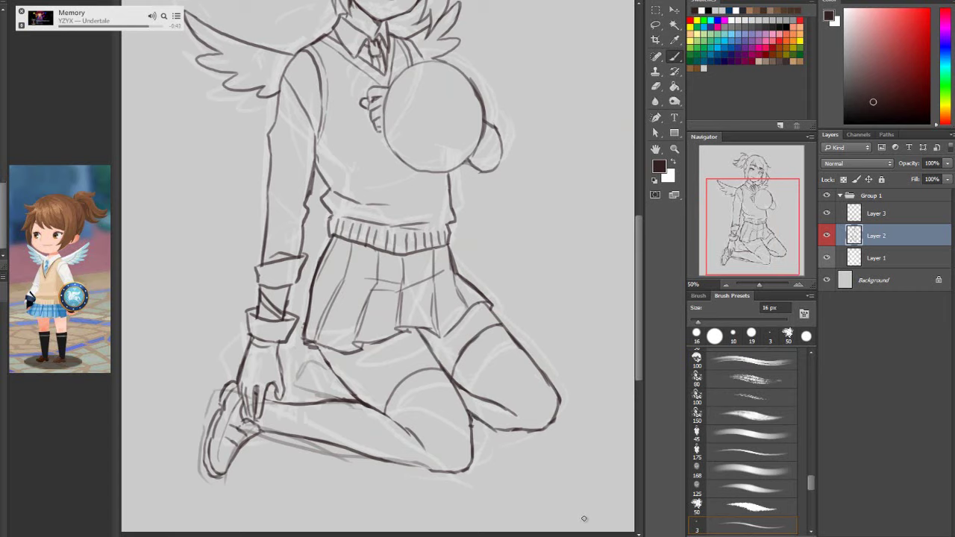
Delete Layer 3 with the faint far-leg sketch and strengthen the sock's top edge on the near thigh on Layer 2
left_click(884, 213)
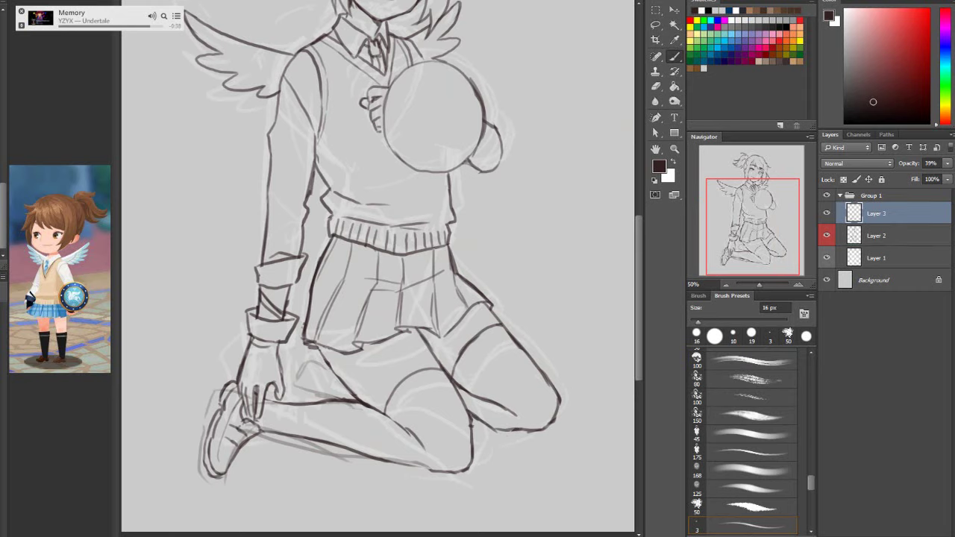
key("Delete")
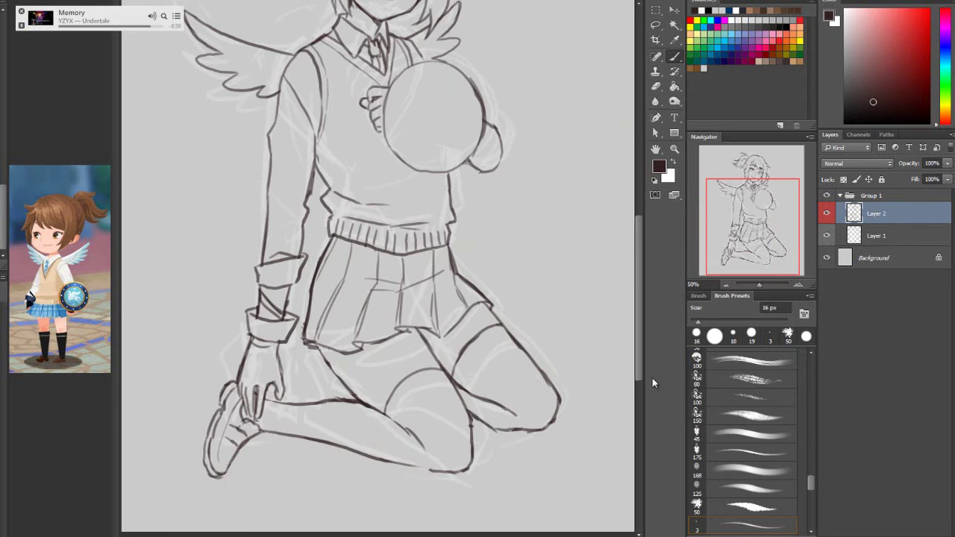
scroll(637, 341, "up", 3)
scroll(639, 374, "down", 3)
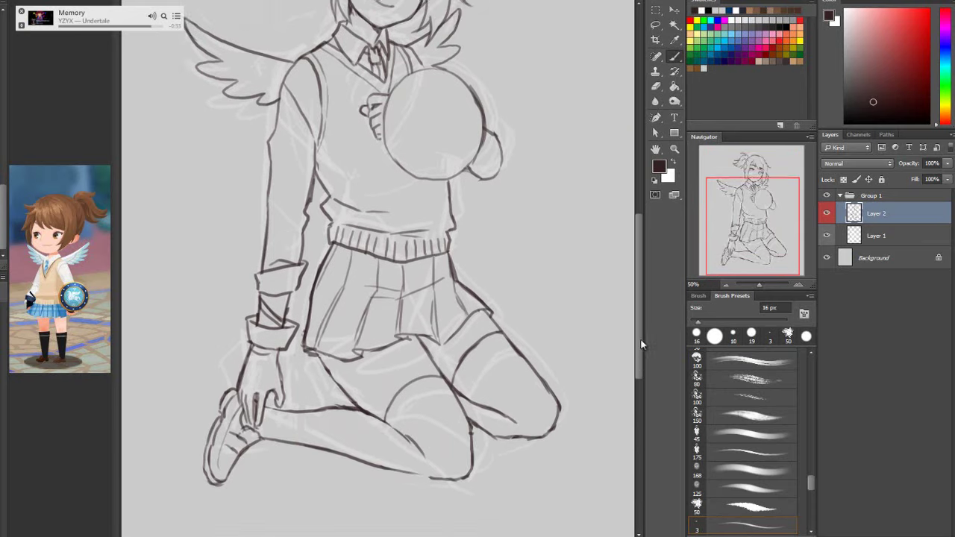
scroll(642, 358, "up", 2)
scroll(641, 371, "down", 3)
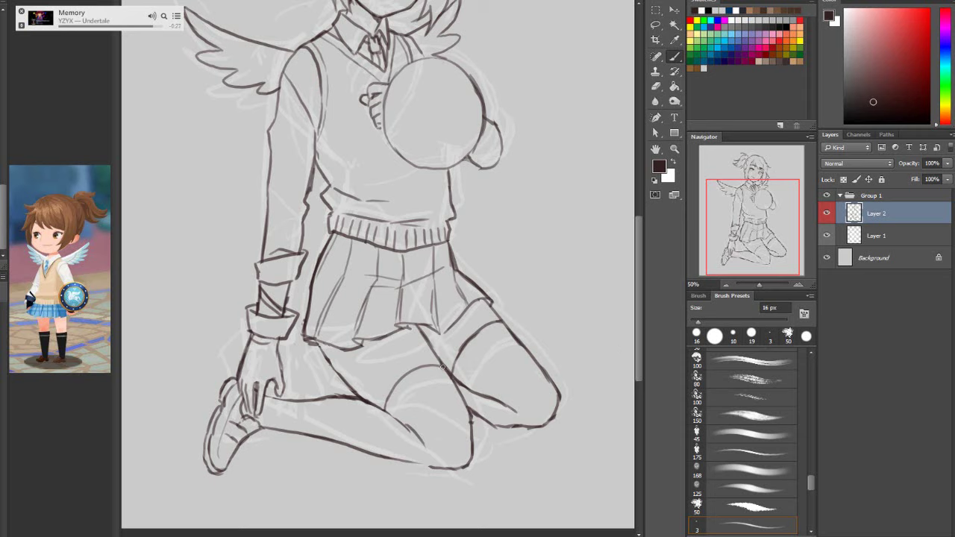
mouse_move(443, 367)
left_mouse_down()
mouse_move(407, 375)
mouse_move(385, 406)
left_mouse_up()
Darken the near sleeve, shoulder and vest armhole lines and the contours around the round shield
scroll(637, 315, "up", 3)
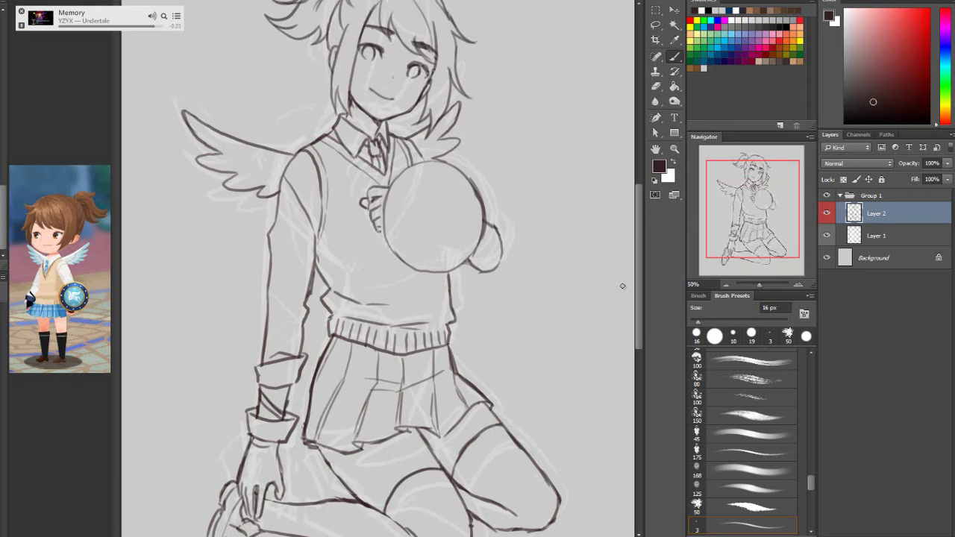
left_click_drag(277, 217, 269, 264)
mouse_move(304, 151)
left_mouse_down()
mouse_move(284, 172)
mouse_move(281, 217)
left_mouse_up()
mouse_move(305, 149)
left_mouse_down()
mouse_move(321, 205)
mouse_move(317, 234)
left_mouse_up()
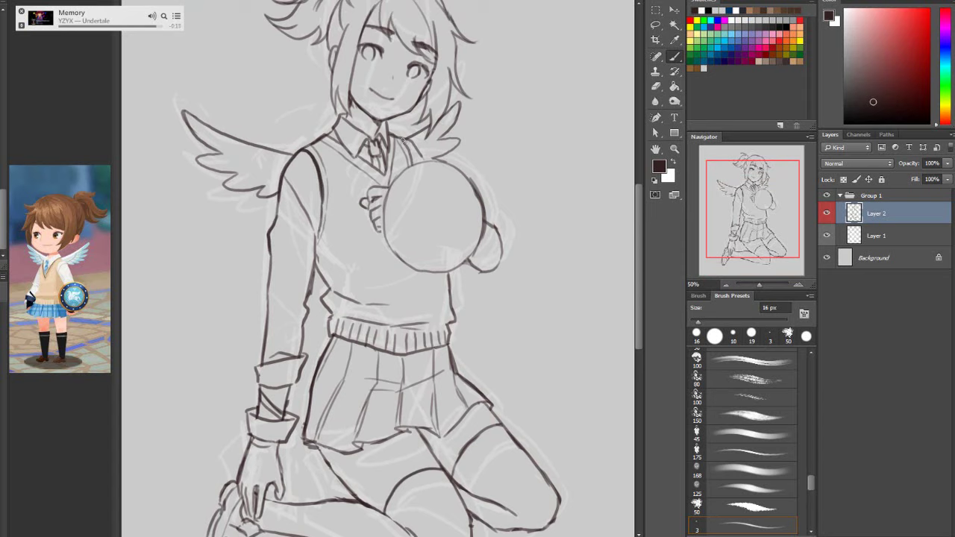
mouse_move(406, 144)
left_mouse_down()
mouse_move(415, 165)
mouse_move(433, 160)
mouse_move(423, 162)
left_mouse_up()
mouse_move(486, 221)
left_mouse_down()
mouse_move(496, 229)
mouse_move(444, 274)
left_mouse_up()
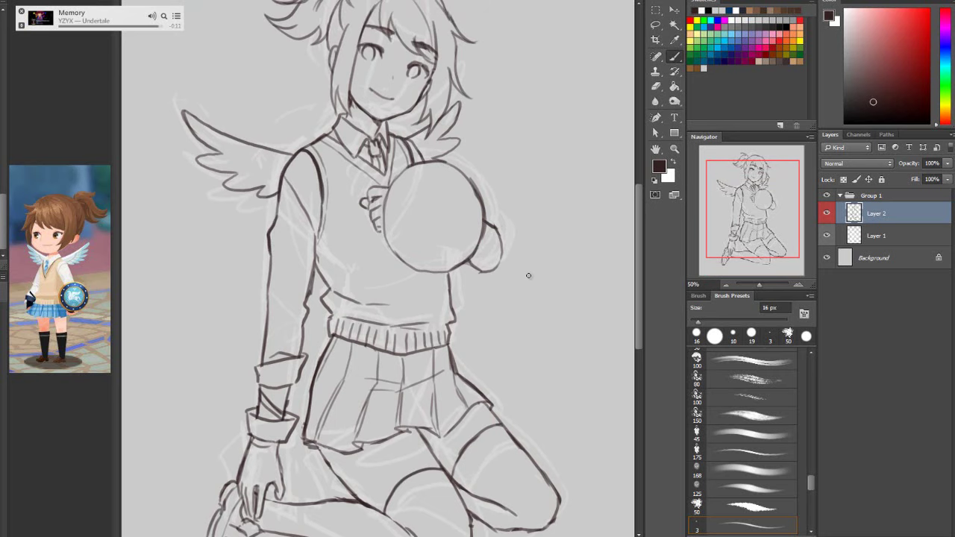
Erase the near thigh's back line and redraw it from the skirt hem to the knee fold
scroll(637, 348, "down", 5)
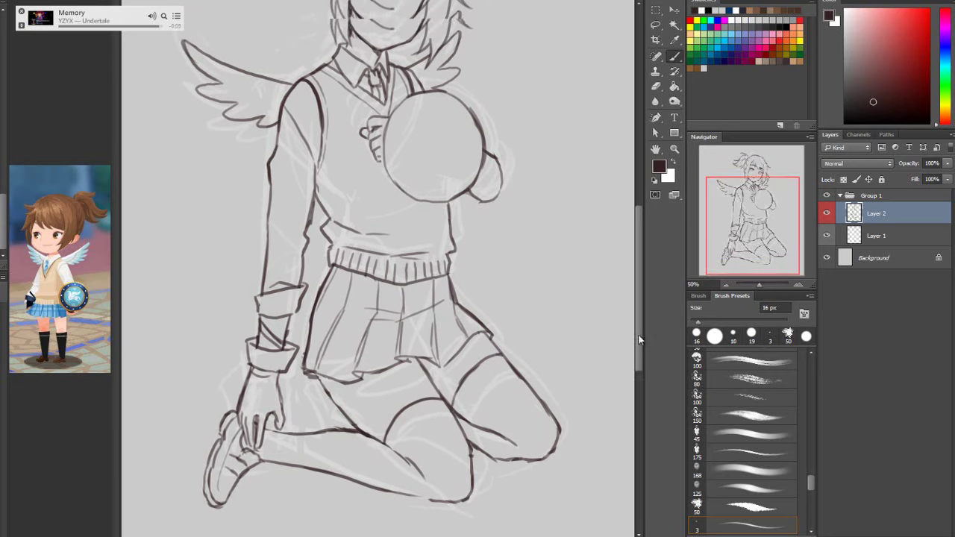
left_click_drag(284, 408, 346, 419)
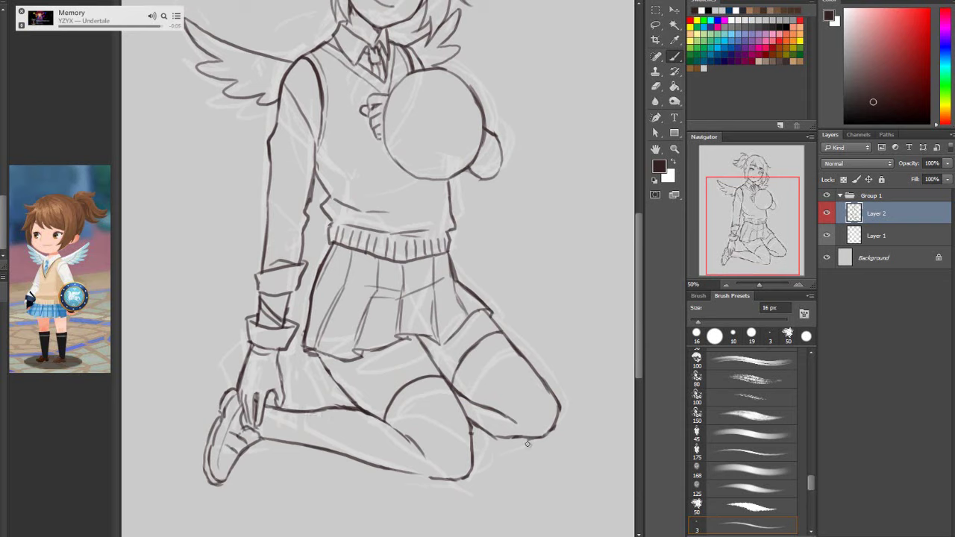
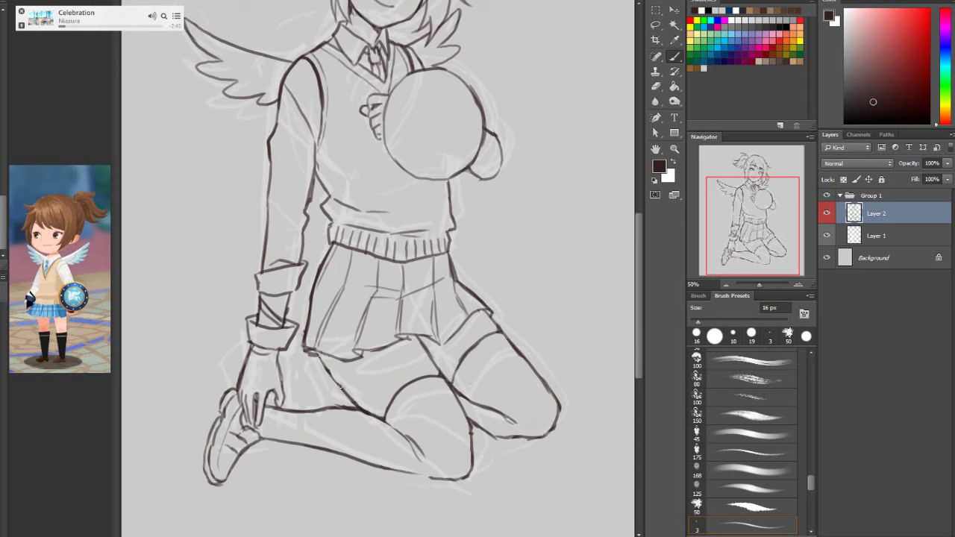
left_click_drag(322, 355, 364, 411)
left_click_drag(323, 358, 379, 417)
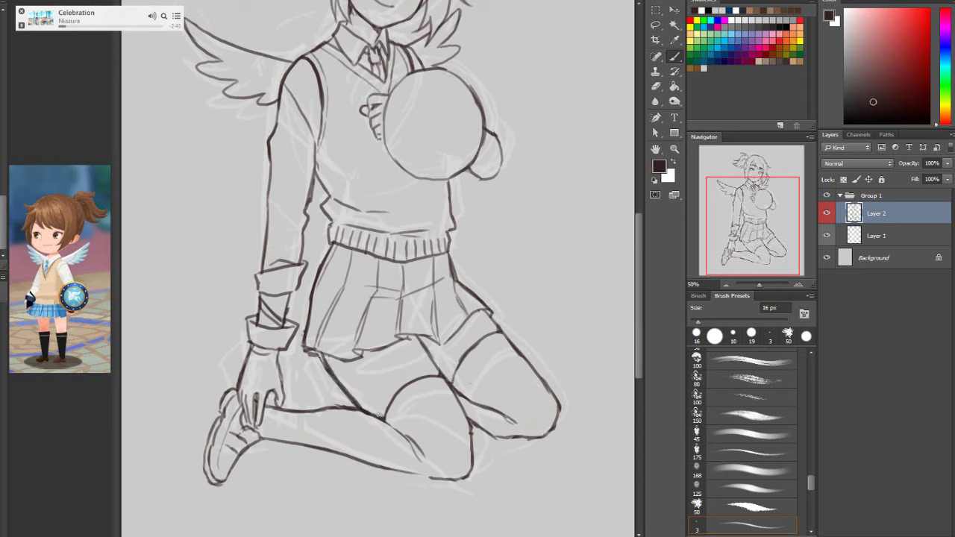
left_click(657, 86)
mouse_move(318, 353)
left_mouse_down()
mouse_move(357, 405)
mouse_move(349, 402)
mouse_move(379, 417)
left_mouse_up()
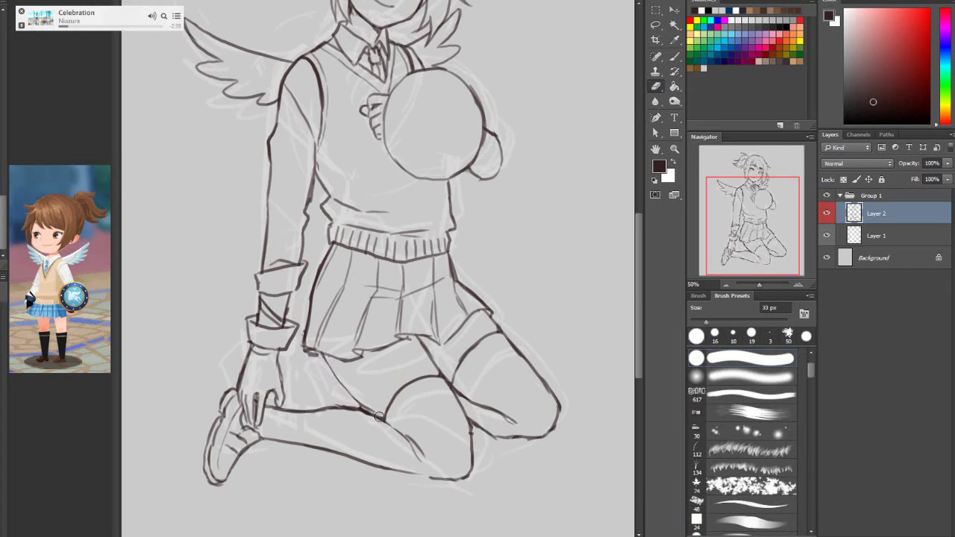
left_click(675, 57)
left_click_drag(323, 353, 385, 419)
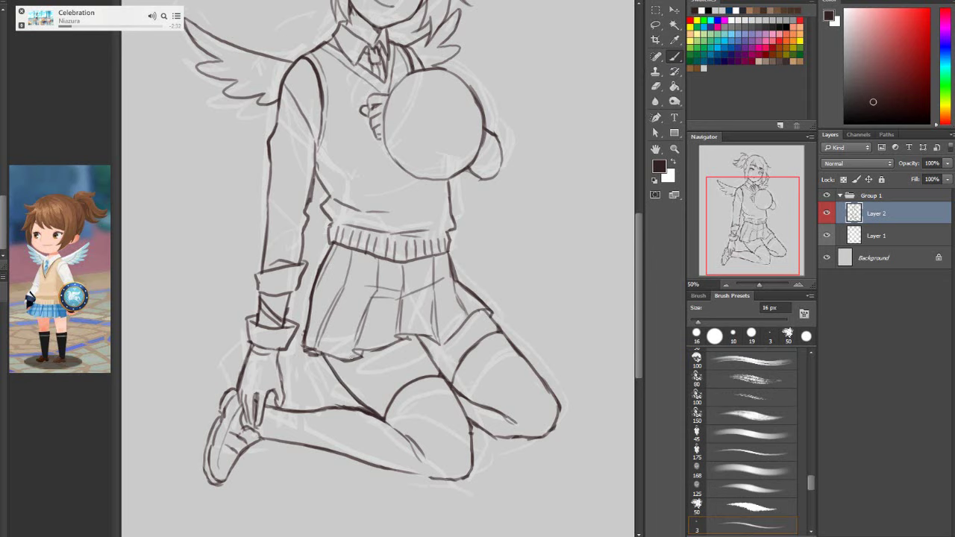
Retouch the near thigh's front line from the skirt to the knee and trim the knee's lower corner
scroll(492, 298, "down", 2)
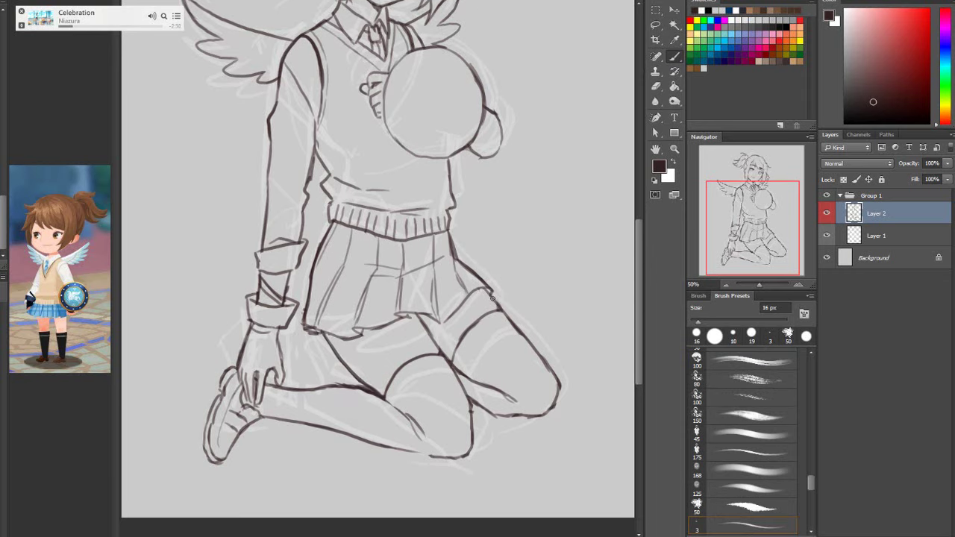
left_click_drag(420, 317, 458, 377)
left_click(657, 87)
mouse_move(441, 347)
left_mouse_down()
mouse_move(459, 399)
mouse_move(435, 348)
mouse_move(457, 392)
mouse_move(450, 363)
left_mouse_up()
left_click(675, 56)
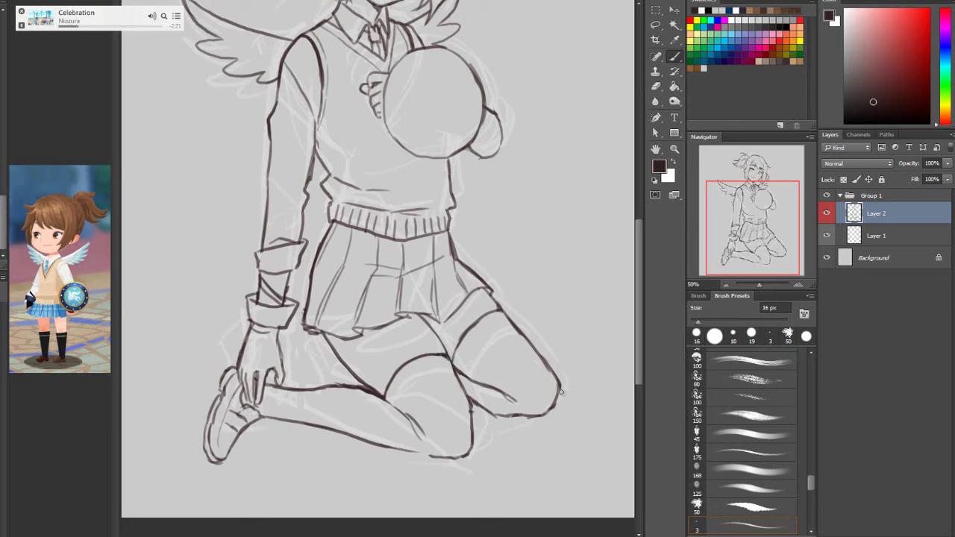
left_click_drag(449, 360, 471, 411)
left_click(656, 87)
left_click_drag(476, 448, 458, 461)
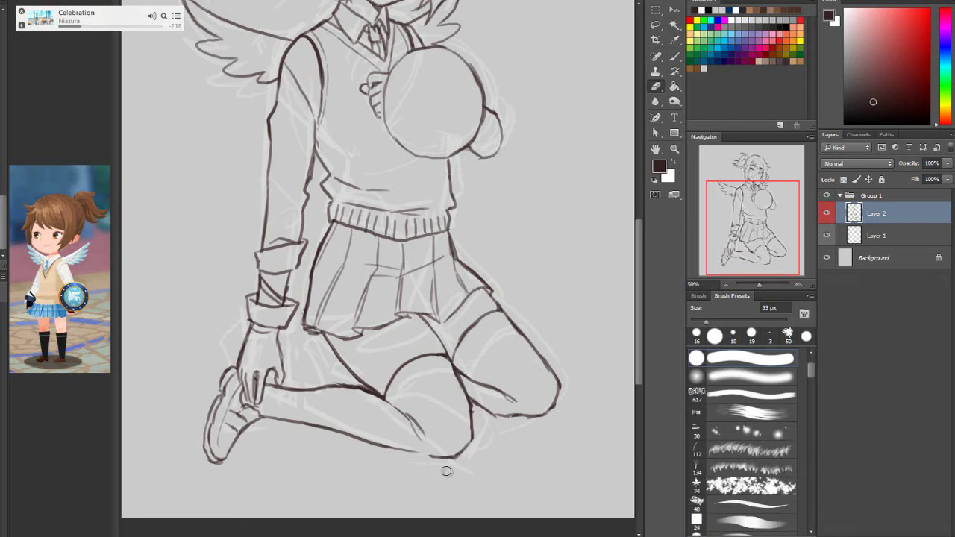
left_click(675, 57)
Erase the near thigh's front line, sock edge and back line
mouse_move(638, 350)
left_mouse_down()
mouse_move(639, 301)
mouse_move(636, 348)
mouse_move(635, 336)
left_mouse_up()
left_click(657, 27)
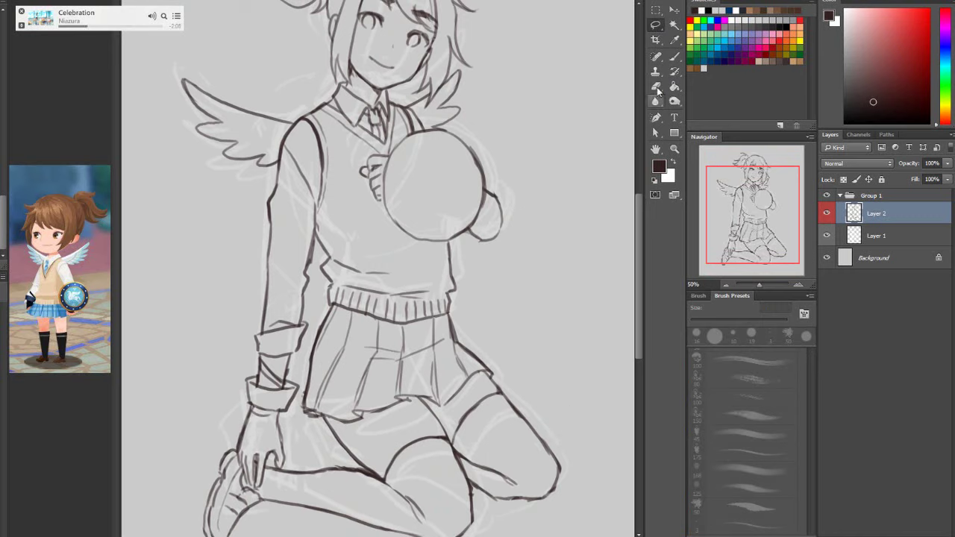
key("e")
mouse_move(470, 512)
left_mouse_down()
mouse_move(421, 403)
mouse_move(443, 439)
mouse_move(392, 470)
mouse_move(404, 446)
left_mouse_up()
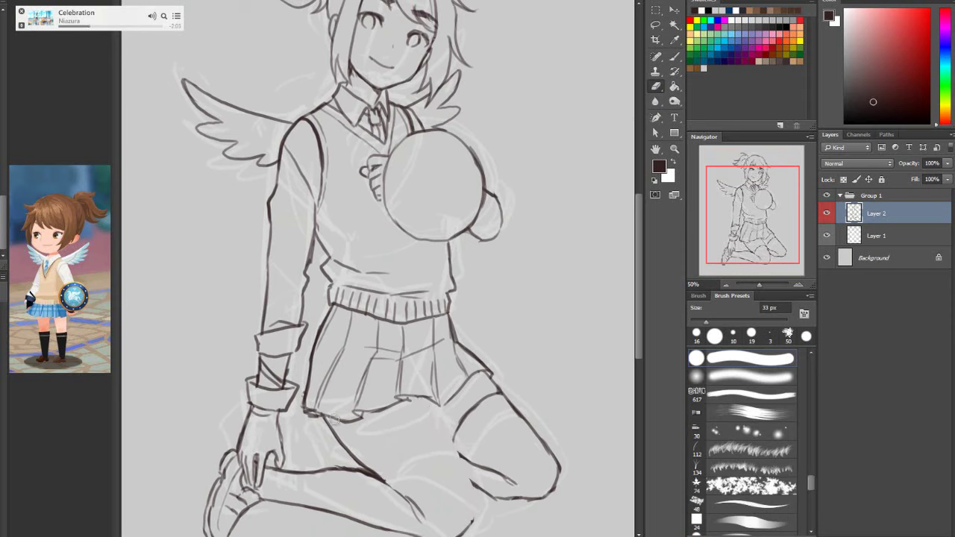
left_click_drag(333, 420, 377, 477)
key("b")
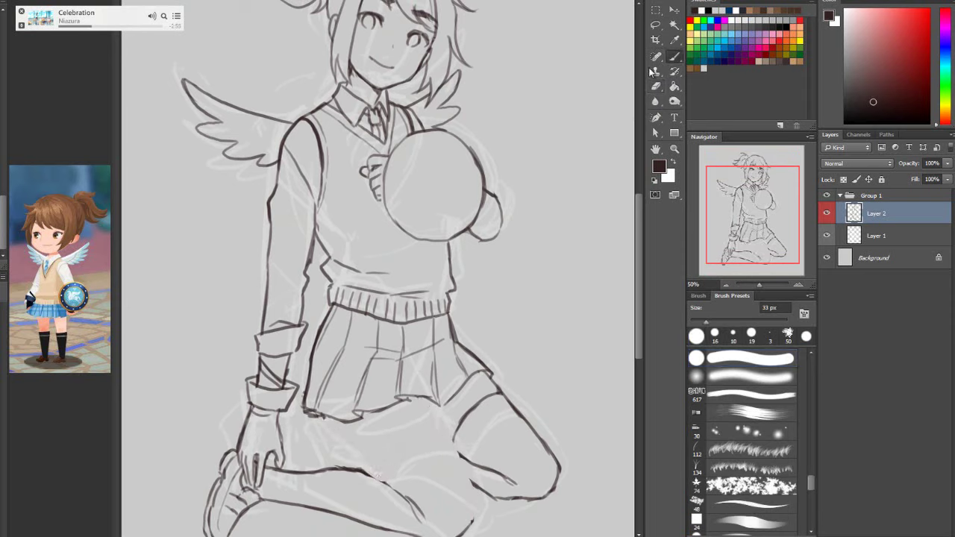
Redraw the near thigh's back and front lines from the skirt hem down to a rounder, narrower knee
left_click_drag(318, 418, 347, 464)
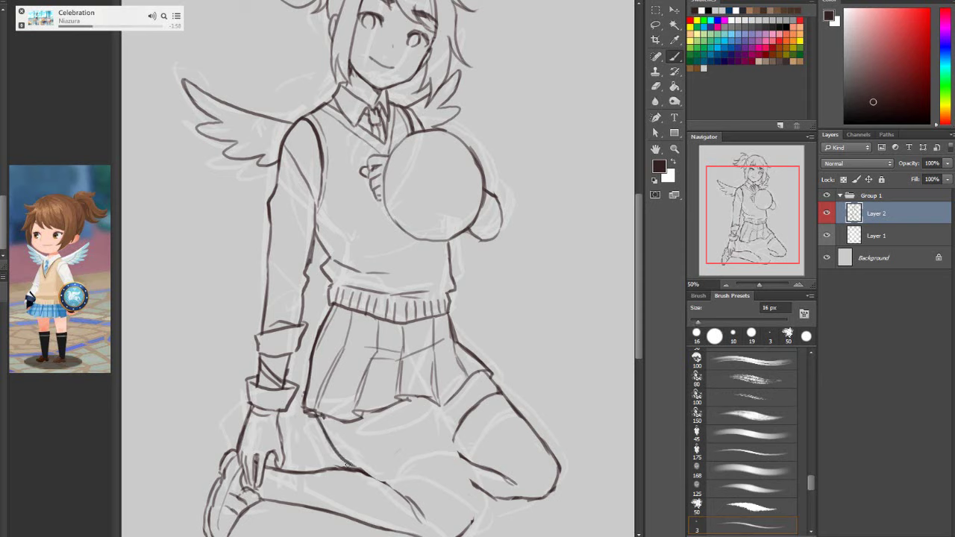
mouse_move(430, 439)
left_mouse_down()
mouse_move(407, 402)
mouse_move(451, 485)
left_mouse_up()
left_click_drag(421, 427, 471, 468)
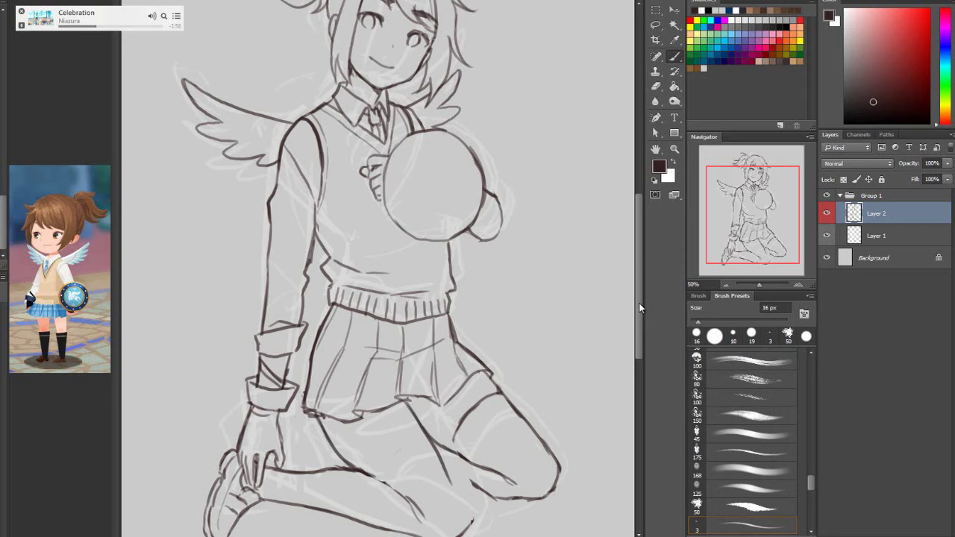
left_click_drag(639, 303, 613, 354)
left_click_drag(450, 338, 453, 376)
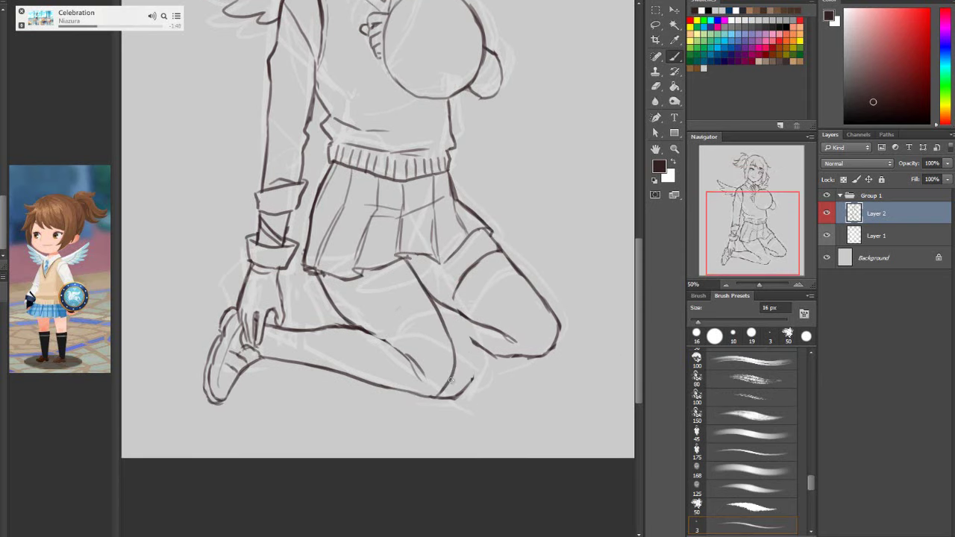
Redraw the near shin's lower line and the knee fold, and erase the leftover corner of the old knee
left_click_drag(382, 388, 450, 398)
mouse_move(365, 331)
left_mouse_down()
mouse_move(429, 383)
mouse_move(408, 354)
left_mouse_up()
key("e")
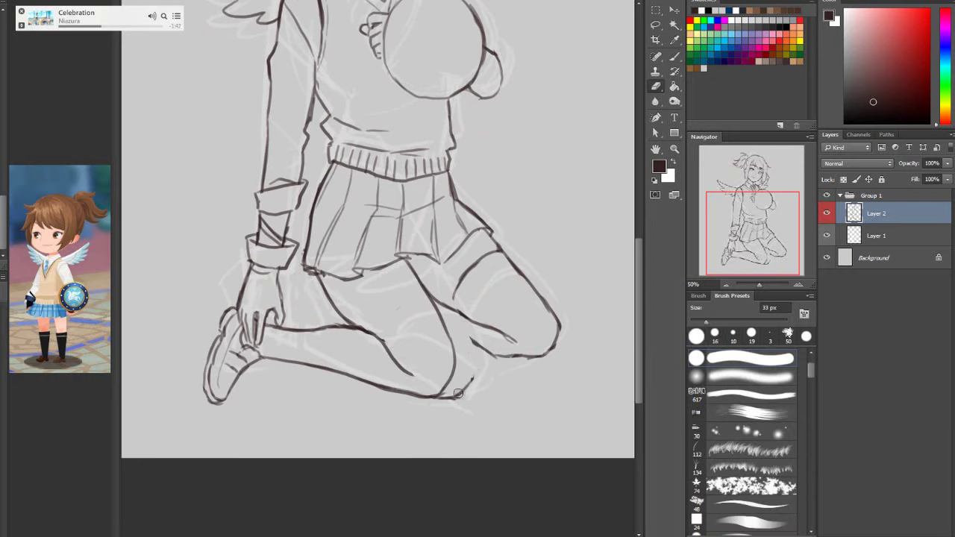
left_click_drag(472, 378, 440, 402)
Draw a curved sock edge across the near thigh and extend the far leg's underside to meet it
scroll(642, 310, "up", 4)
scroll(643, 311, "down", 1)
key("b")
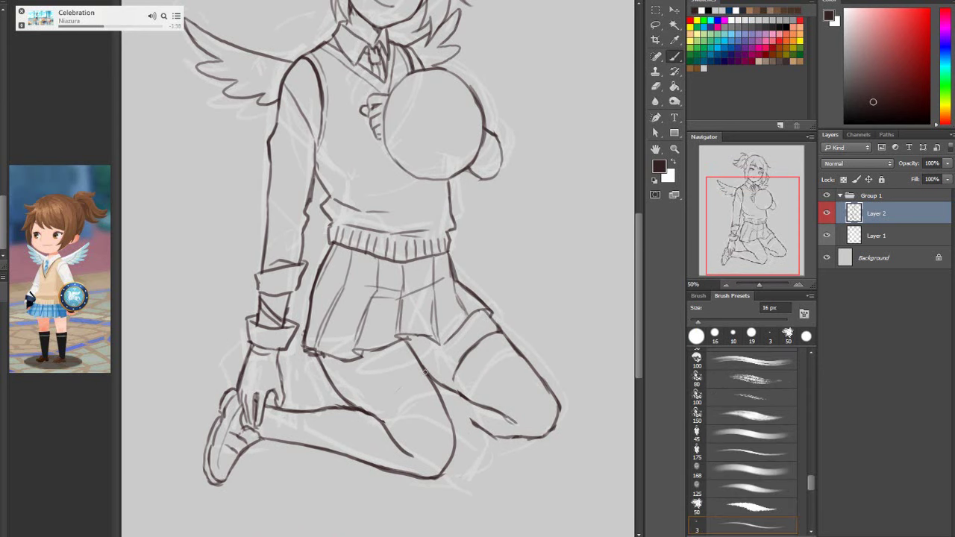
mouse_move(425, 372)
left_mouse_down()
mouse_move(378, 391)
mouse_move(362, 412)
left_mouse_up()
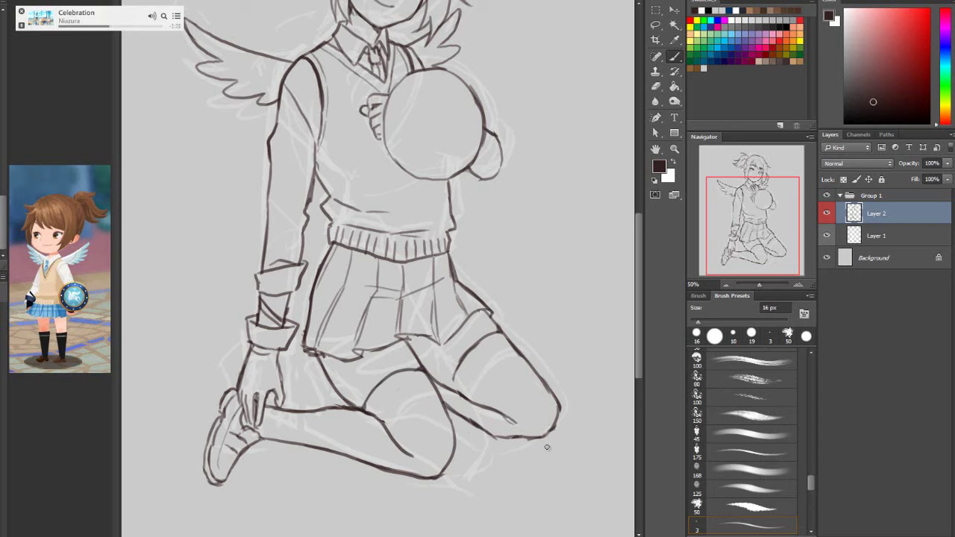
Lasso the near arm, hand, lower leg and shoe and skew them so the foot sits slightly higher
left_click(657, 26)
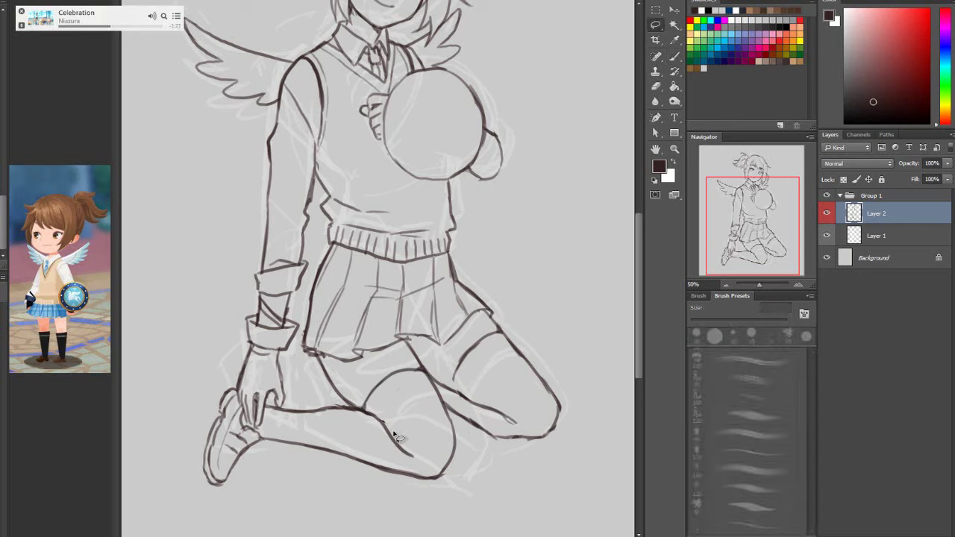
mouse_move(378, 435)
left_mouse_down()
mouse_move(430, 483)
mouse_move(342, 505)
mouse_move(180, 479)
mouse_move(203, 362)
mouse_move(239, 303)
mouse_move(237, 234)
mouse_move(252, 153)
mouse_move(271, 126)
mouse_move(316, 144)
mouse_move(300, 364)
mouse_move(343, 407)
left_mouse_up()
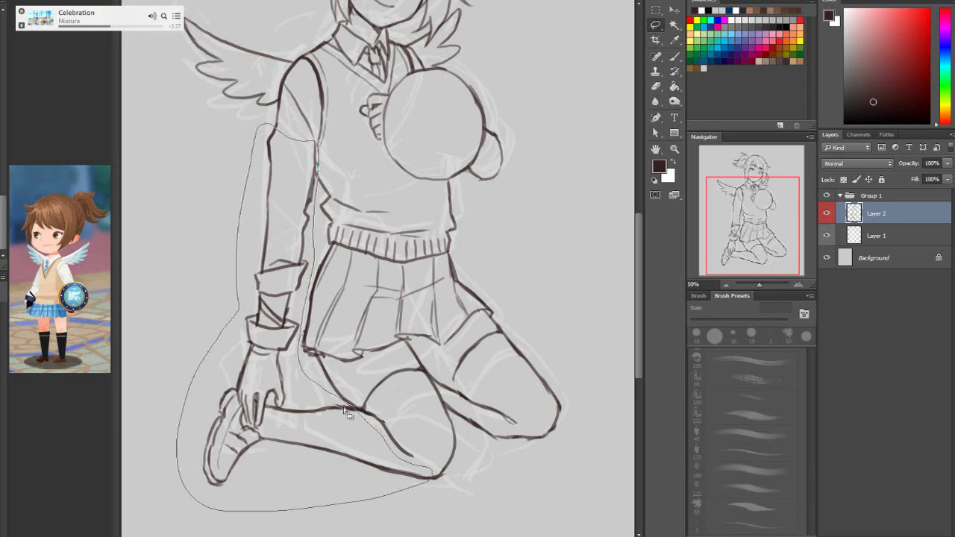
key("ctrl+t")
right_click(373, 247)
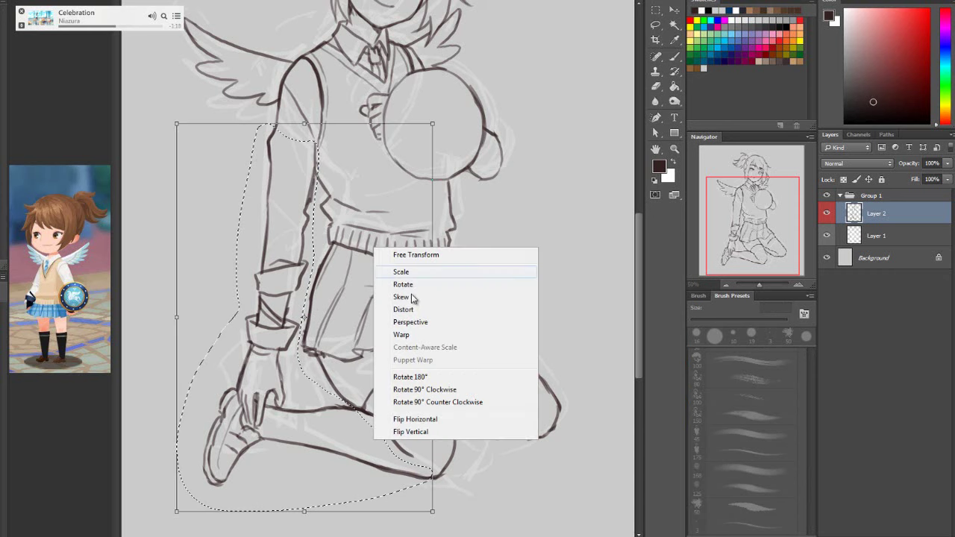
left_click(406, 298)
left_click_drag(177, 513, 177, 490)
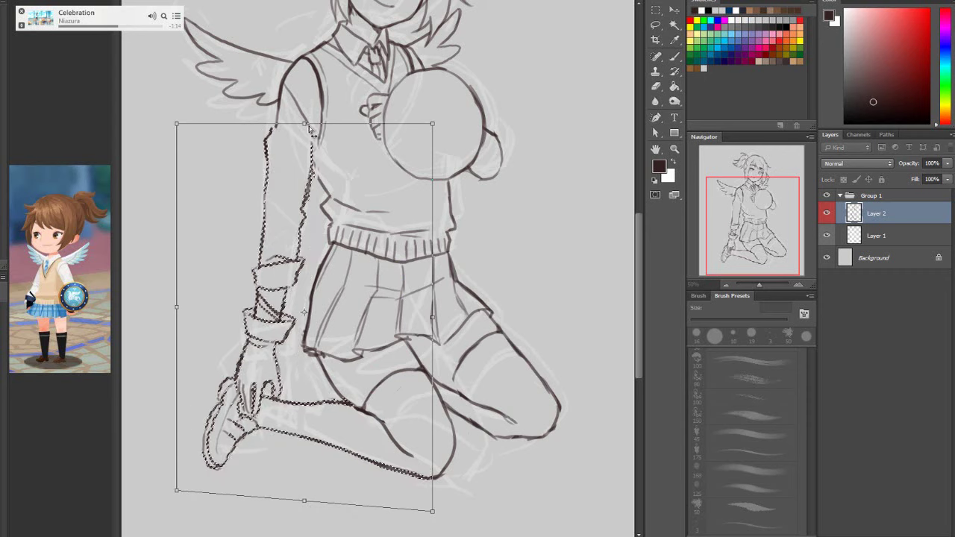
left_click_drag(305, 125, 311, 126)
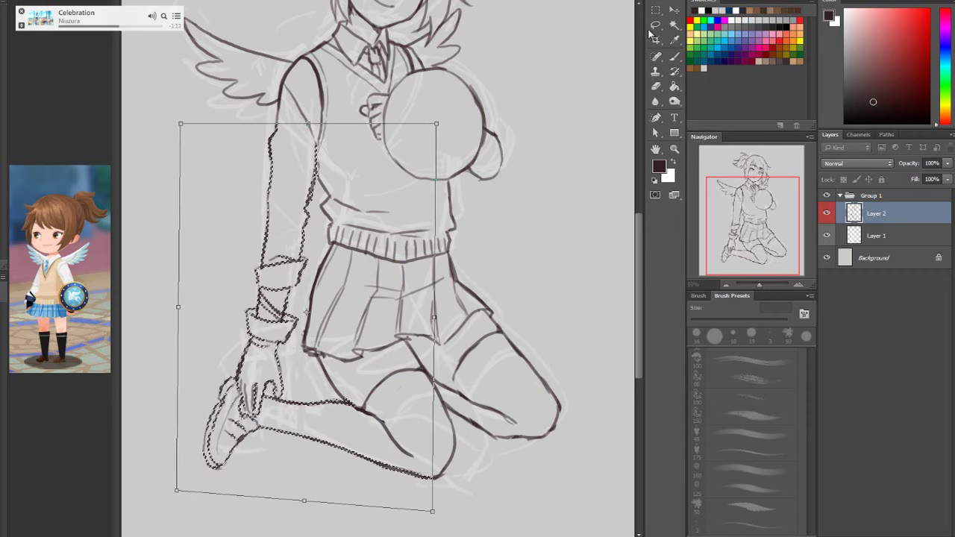
key("l")
key("Return")
key("ctrl+d")
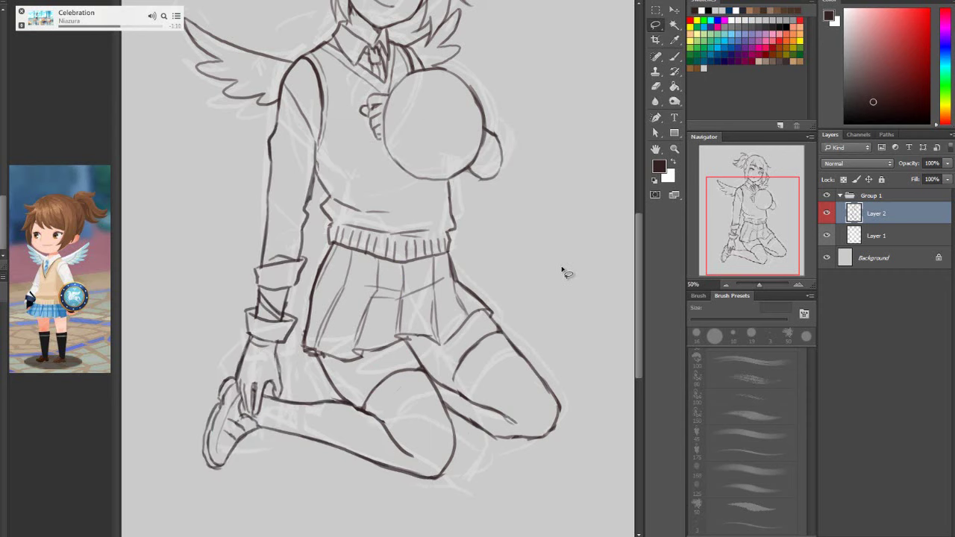
Compare the drawing before and after the skew and review the whole figure
key("ctrl+alt+z")
key("ctrl+alt+z")
key("ctrl+shift+z")
key("ctrl+shift+z")
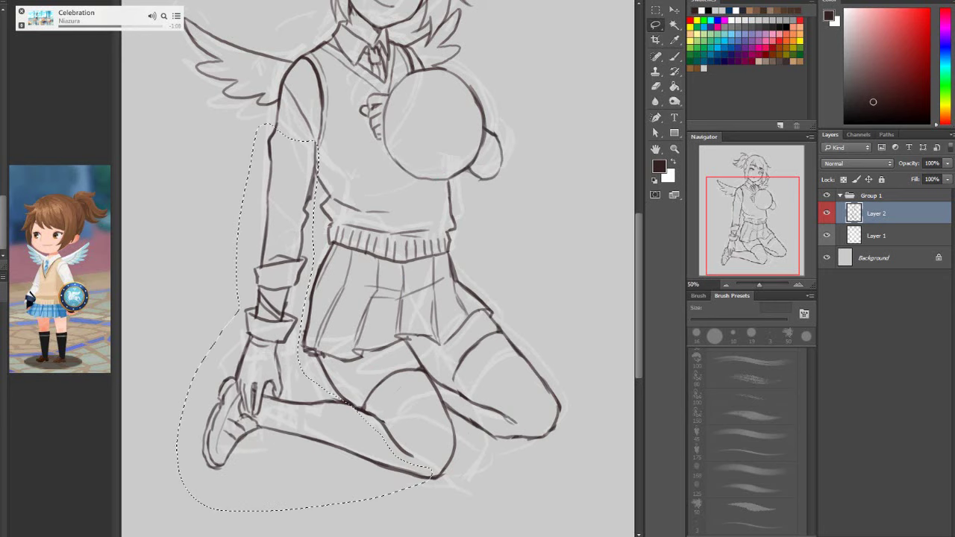
left_click(674, 148)
right_click(524, 202)
left_click(565, 275)
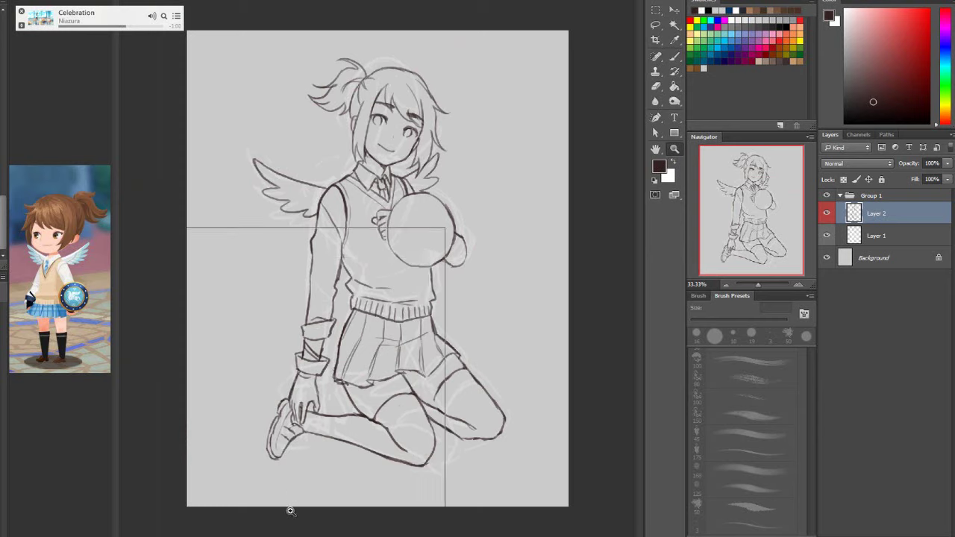
Lasso the near forearm with its cuffs and hand and move it slightly up above the shoe
left_click(279, 446)
left_click(656, 24)
mouse_move(377, 218)
left_mouse_down()
mouse_move(353, 207)
mouse_move(302, 367)
mouse_move(299, 389)
mouse_move(315, 417)
mouse_move(332, 419)
mouse_move(332, 397)
mouse_move(345, 401)
mouse_move(360, 361)
mouse_move(382, 258)
mouse_move(377, 216)
left_mouse_up()
key("v")
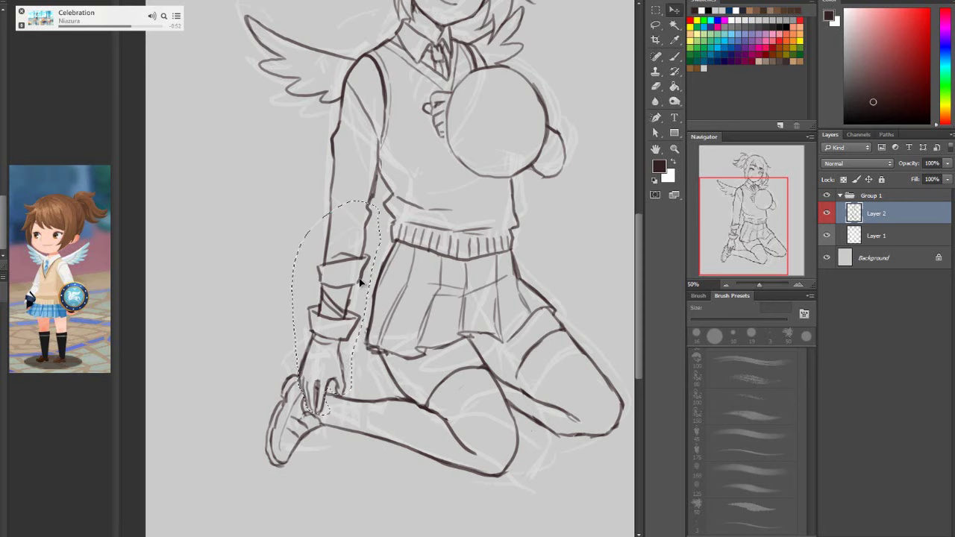
left_click_drag(361, 288, 365, 277)
key("ctrl+d")
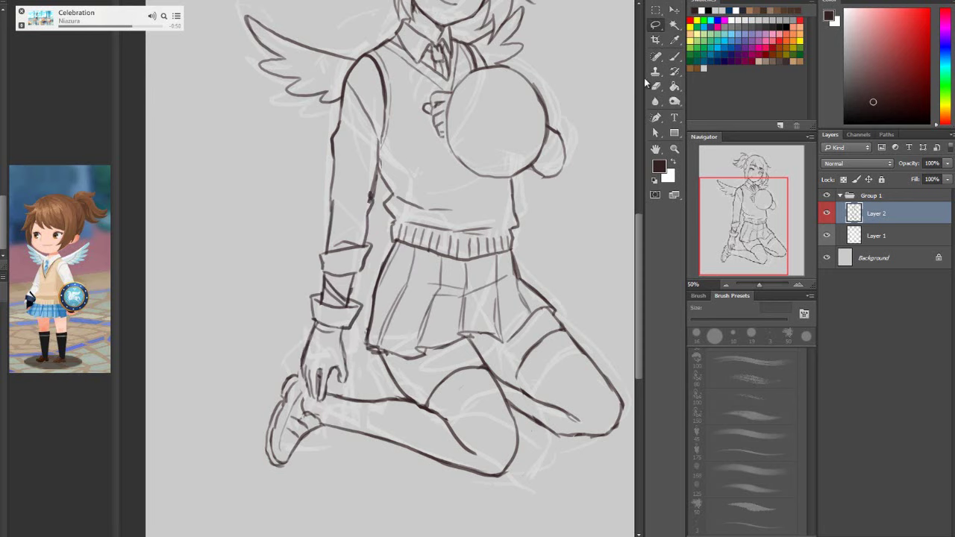
Reduce the brush to 16 px and thicken the upper contour of the near calf where it meets the thigh
key("b")
key("bracketleft")
key("bracketleft")
key("bracketleft")
key("bracketleft")
key("bracketleft")
key("bracketleft")
key("bracketleft")
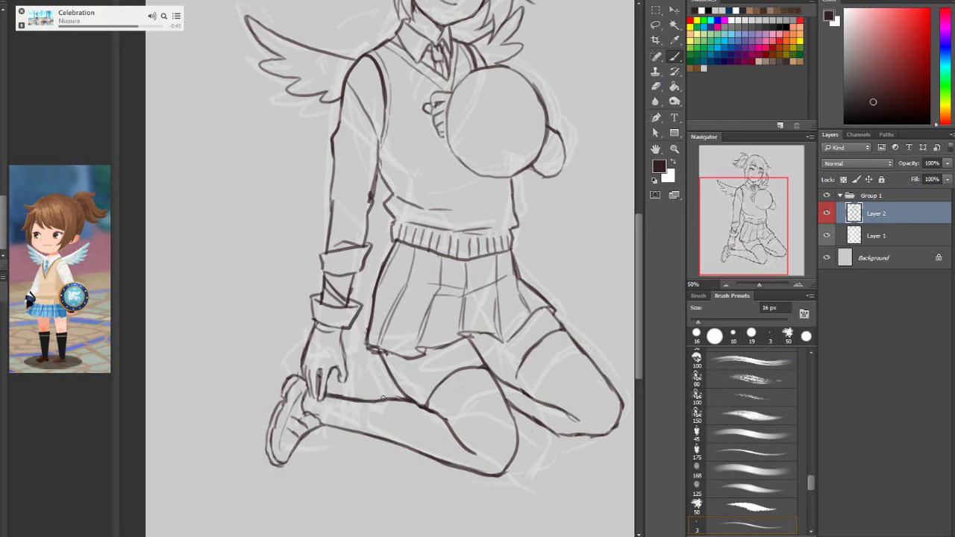
left_click_drag(383, 398, 409, 400)
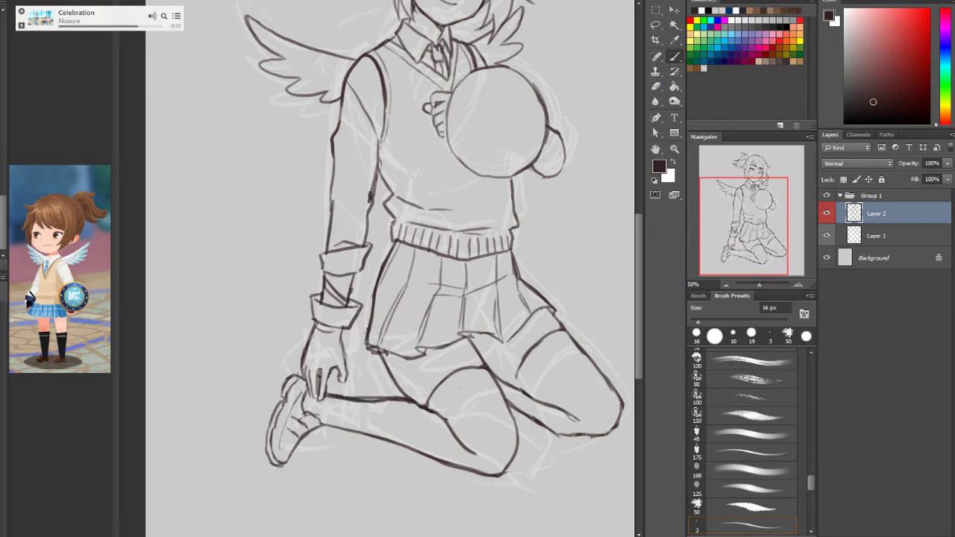
left_click(655, 86)
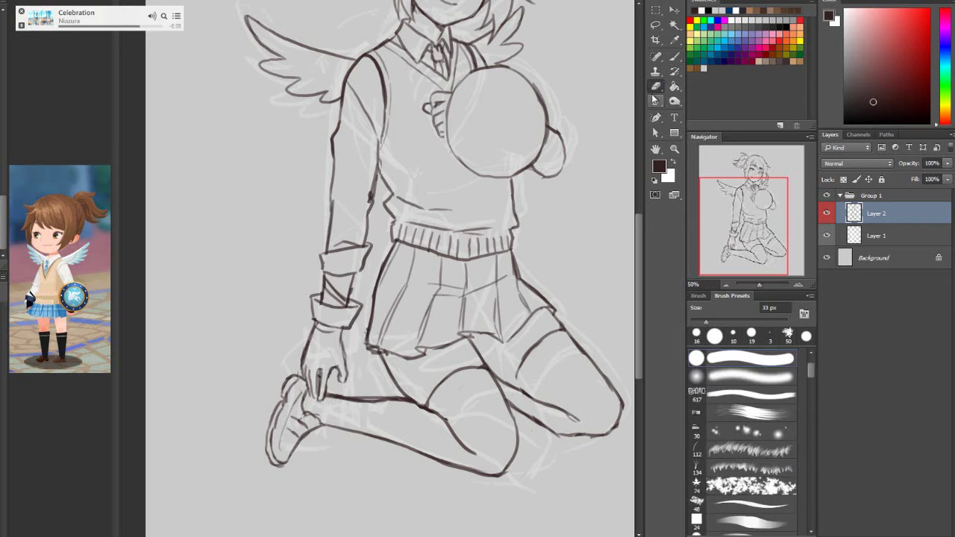
Lasso the near lower leg and shoe around the fingers, stretch them slightly longer and rotate them so the foot sits higher
left_click(656, 25)
mouse_move(407, 401)
left_mouse_down()
mouse_move(455, 456)
mouse_move(417, 489)
mouse_move(241, 454)
mouse_move(297, 369)
left_mouse_up()
mouse_move(313, 402)
left_mouse_down()
mouse_move(361, 387)
mouse_move(404, 397)
left_mouse_up()
key("ctrl+t")
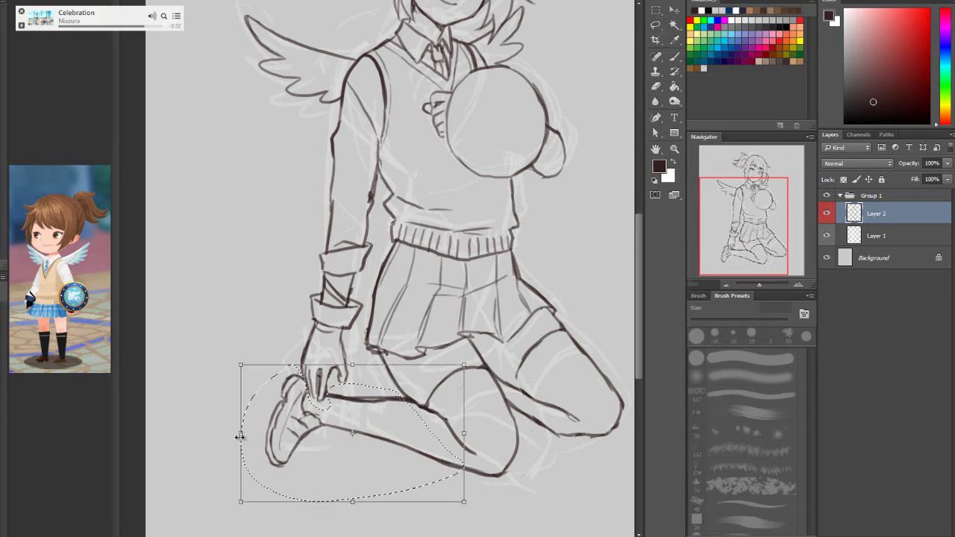
left_click_drag(241, 432, 221, 433)
left_click_drag(526, 460, 516, 471)
left_click_drag(435, 481, 438, 477)
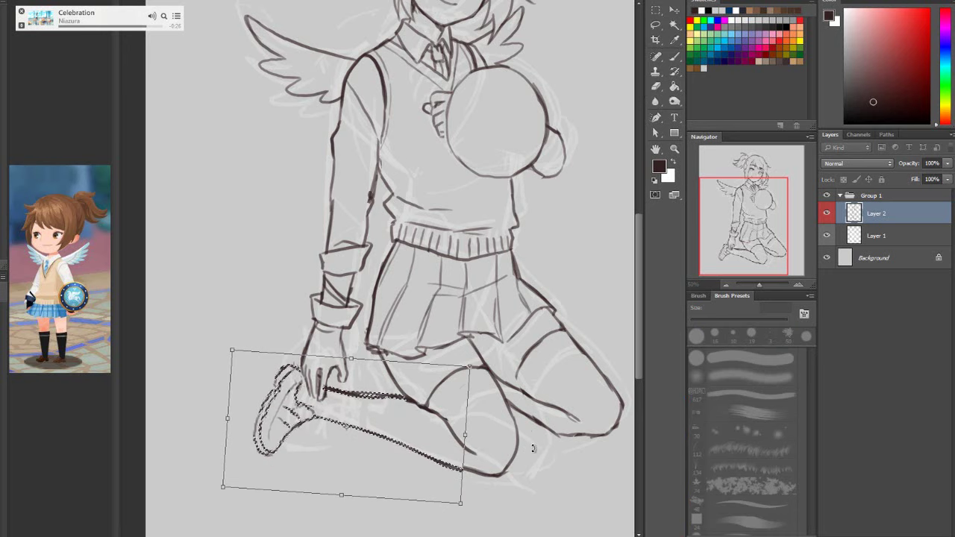
left_click(656, 26)
left_click(655, 24)
left_click(320, 181)
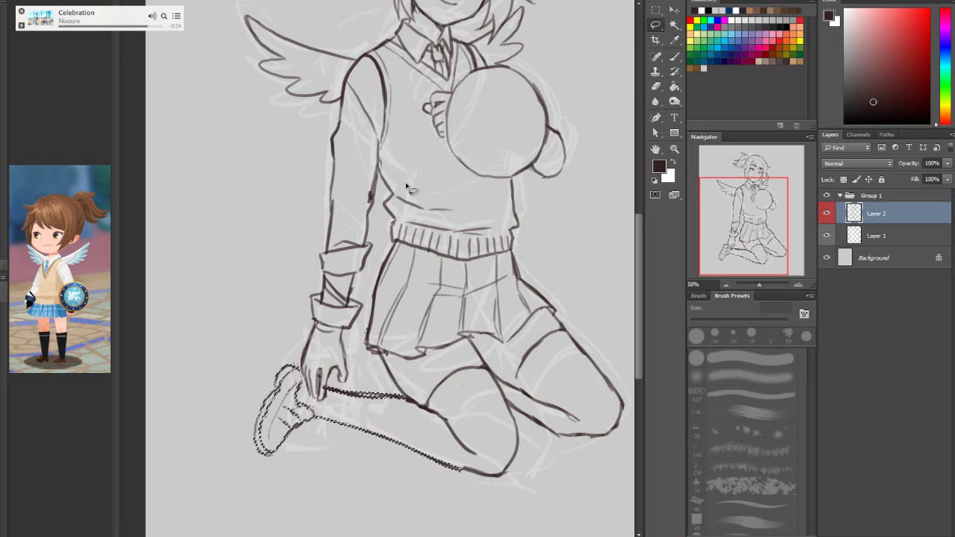
Lasso the near shoe and calf again and rotate them further up behind the hand
mouse_move(415, 438)
left_mouse_down()
mouse_move(309, 475)
mouse_move(245, 369)
mouse_move(290, 352)
mouse_move(320, 411)
mouse_move(332, 401)
mouse_move(327, 389)
mouse_move(414, 394)
left_mouse_up()
key("ctrl+t")
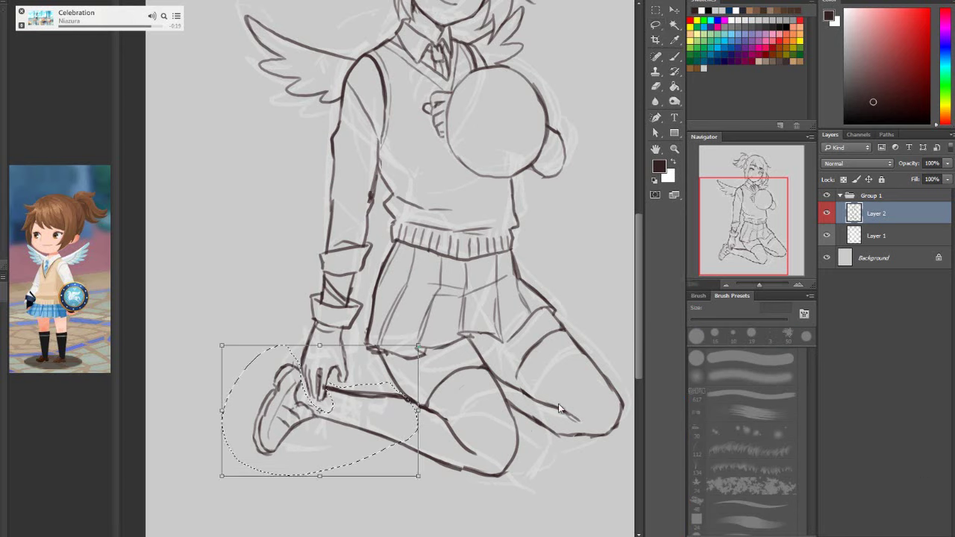
left_click_drag(563, 409, 553, 439)
left_click_drag(399, 452, 407, 446)
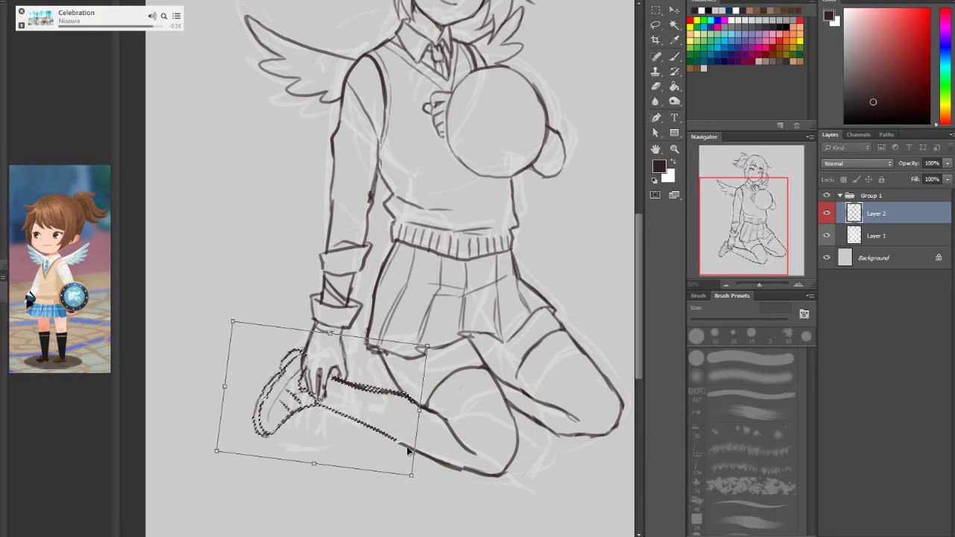
right_click(374, 390)
left_click(436, 398)
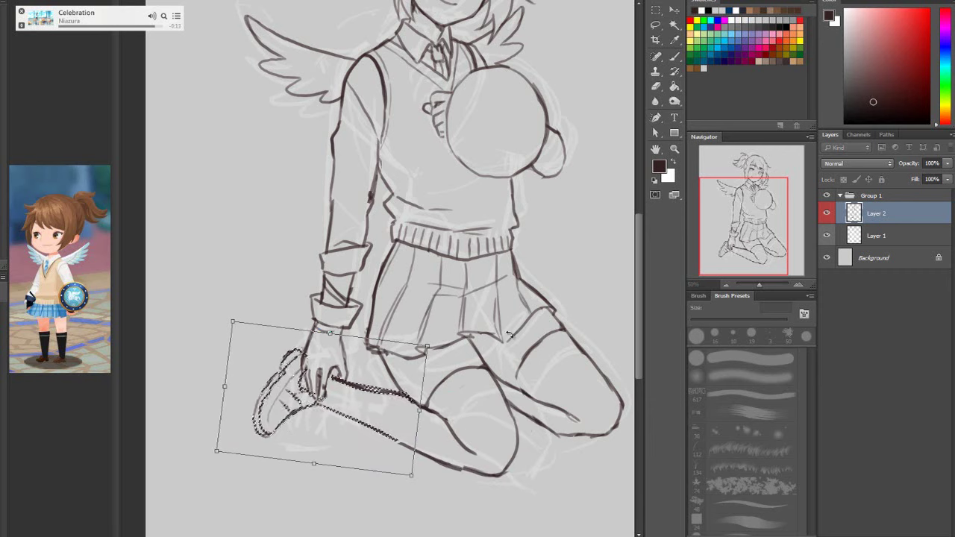
key("l")
left_click(393, 181)
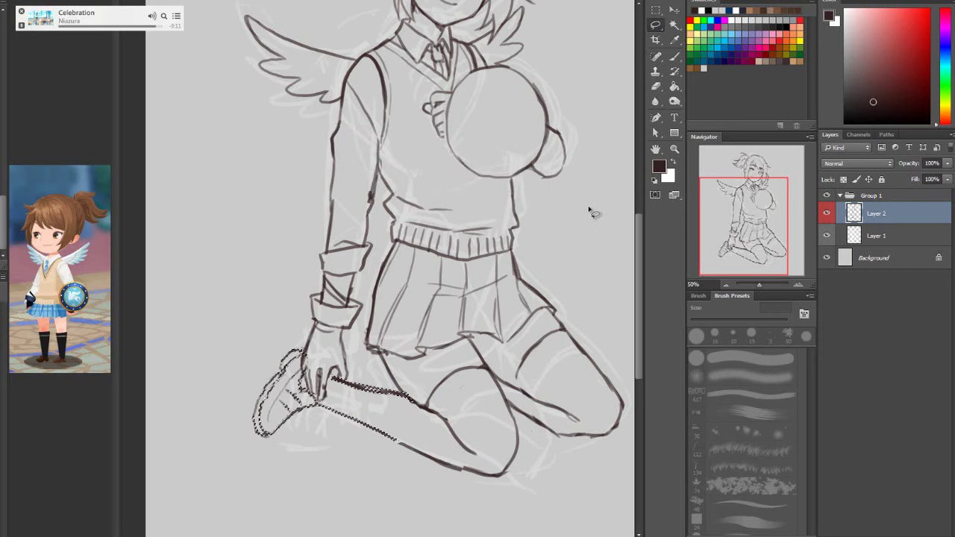
Erase the shoe and calf lines overlapping the hand and redraw the calf's underside from the ankle toward the knee
left_click(656, 86)
mouse_move(310, 353)
left_mouse_down()
mouse_move(324, 365)
mouse_move(307, 378)
left_mouse_up()
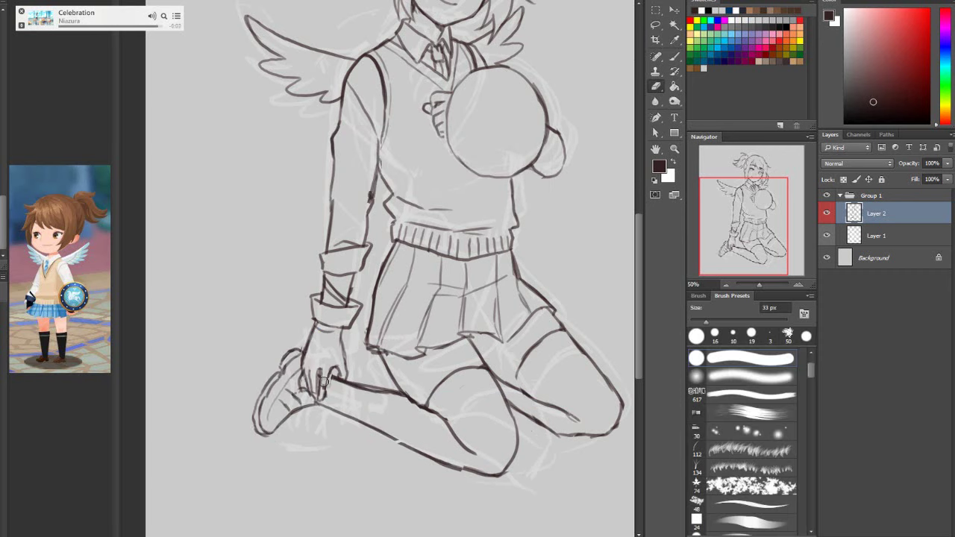
left_click(675, 57)
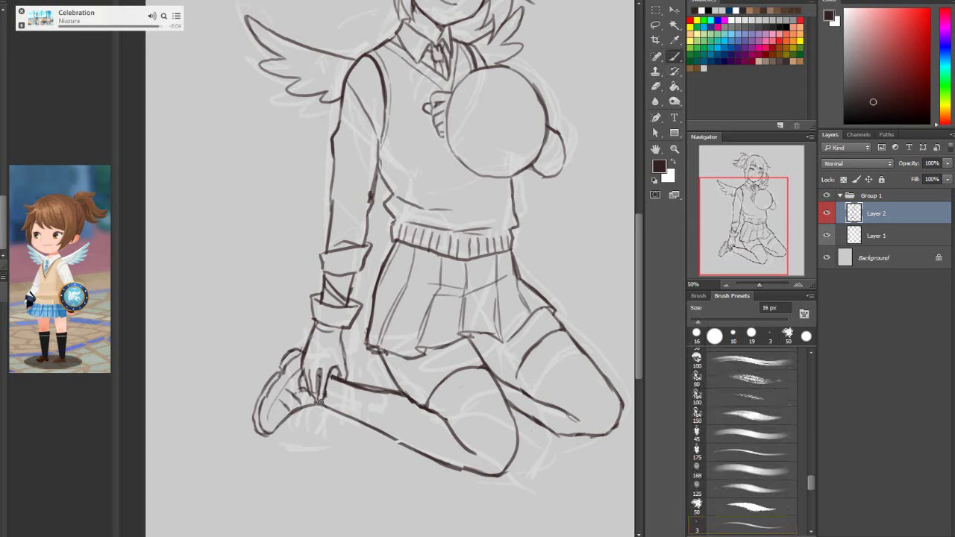
left_click_drag(320, 402, 393, 442)
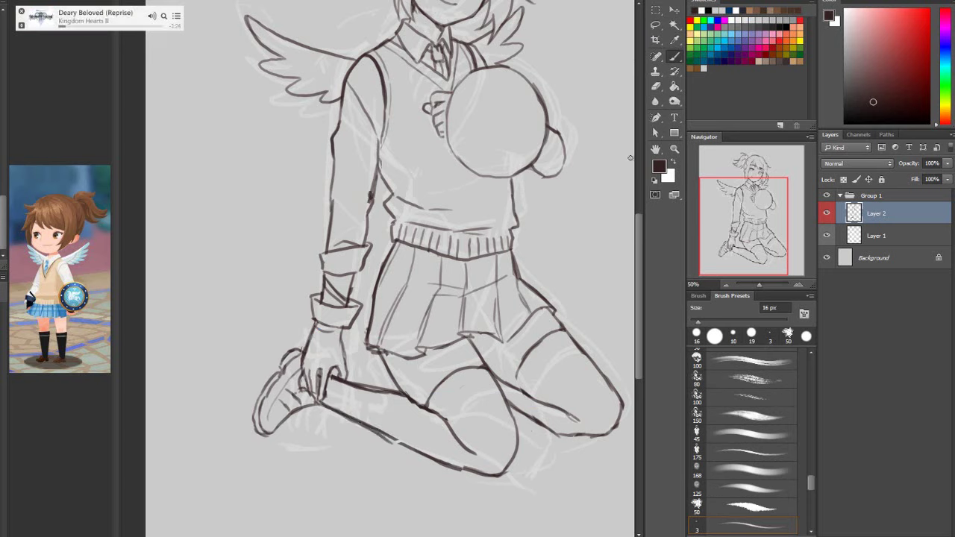
Erase the rough line ends along the near calf and extend the curved sock edge on the far thigh
left_click(656, 87)
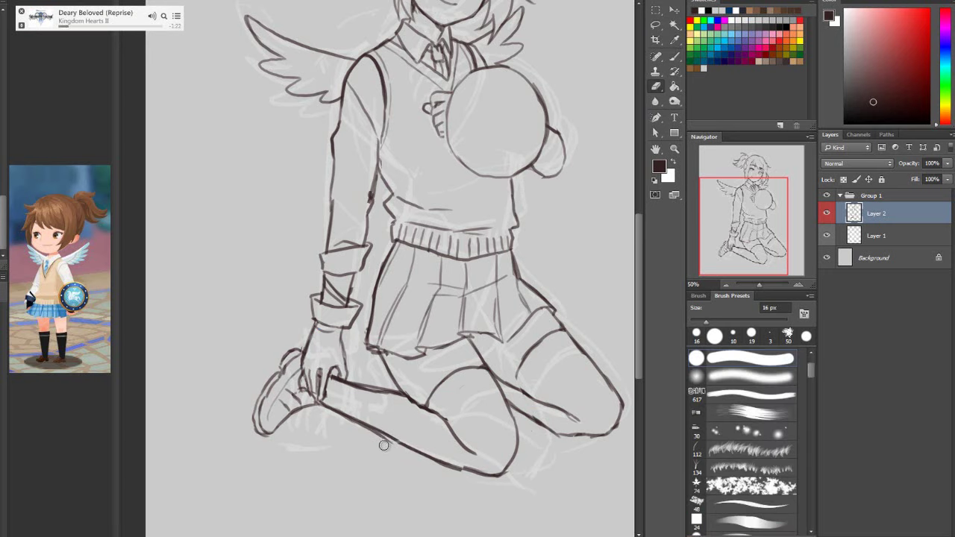
left_click_drag(367, 434, 401, 452)
left_click_drag(356, 395, 393, 399)
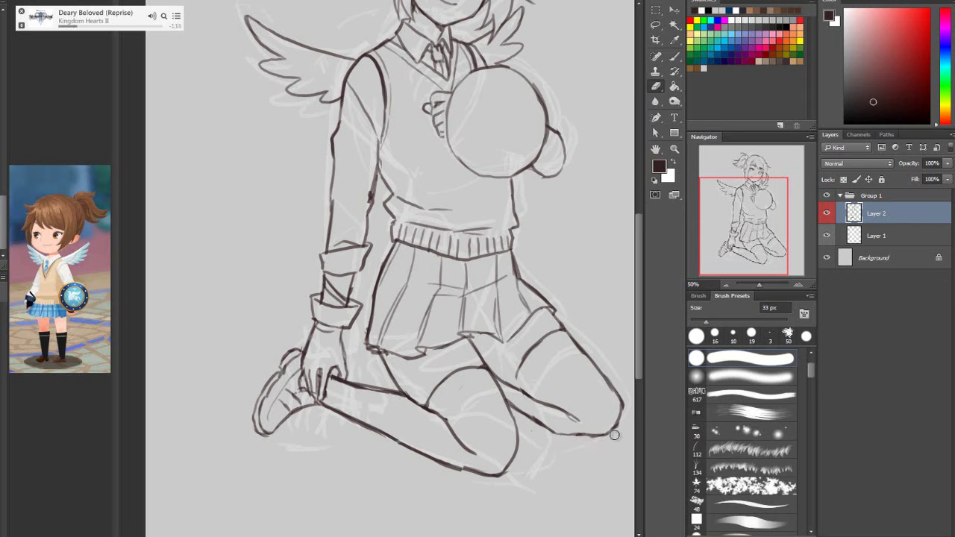
left_click(675, 60)
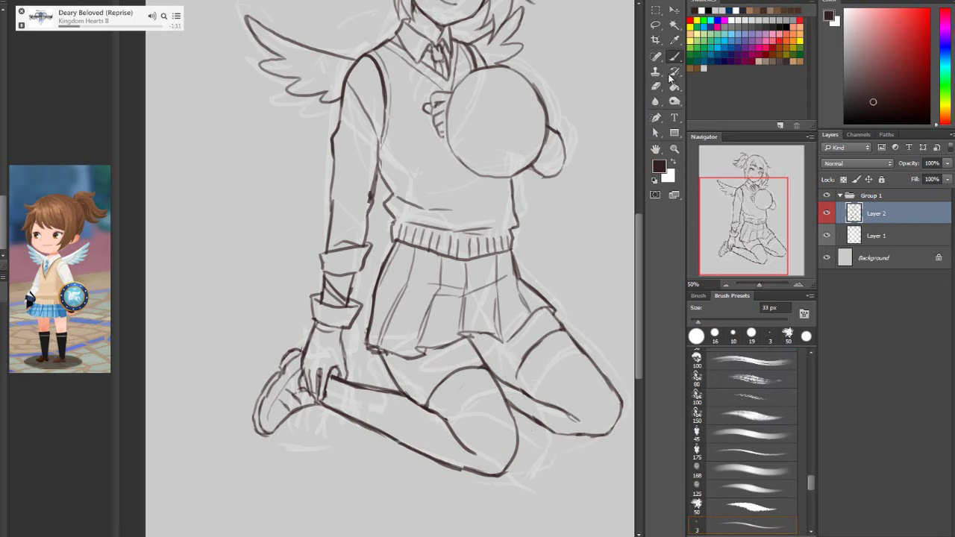
key("period")
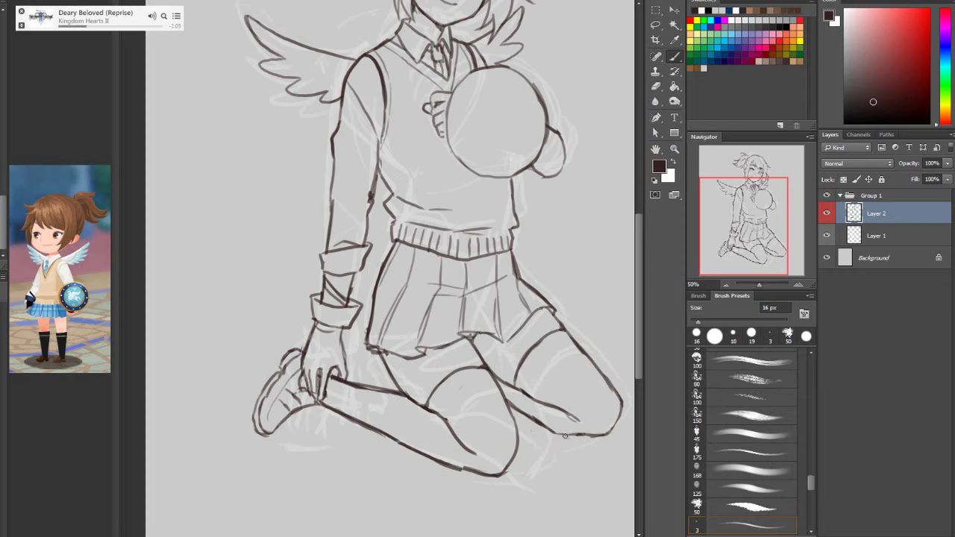
Erase the diagonal pleat line on the skirt's far side and redraw the pleats down to the hem
left_click(655, 88)
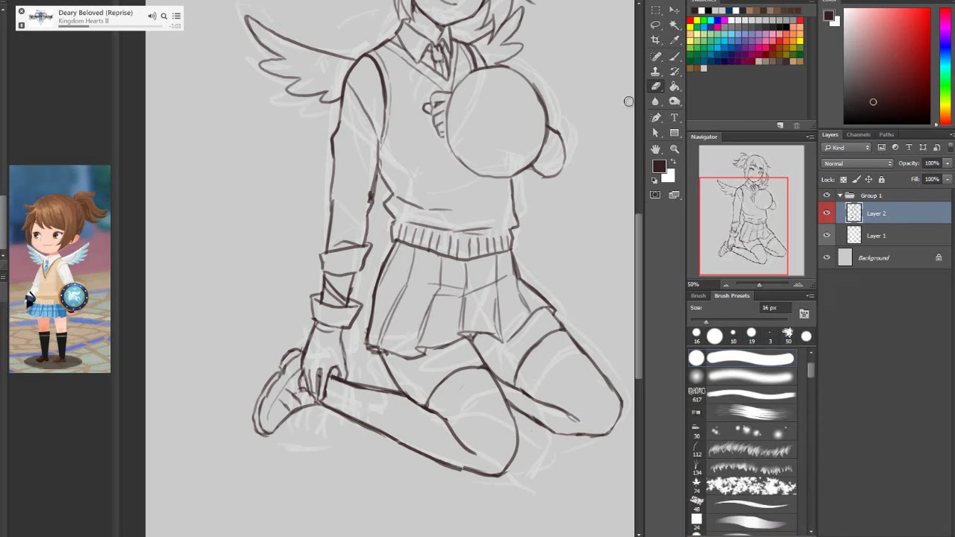
mouse_move(495, 291)
left_mouse_down()
mouse_move(500, 341)
mouse_move(490, 327)
mouse_move(487, 340)
mouse_move(474, 332)
mouse_move(494, 320)
left_mouse_up()
key("b")
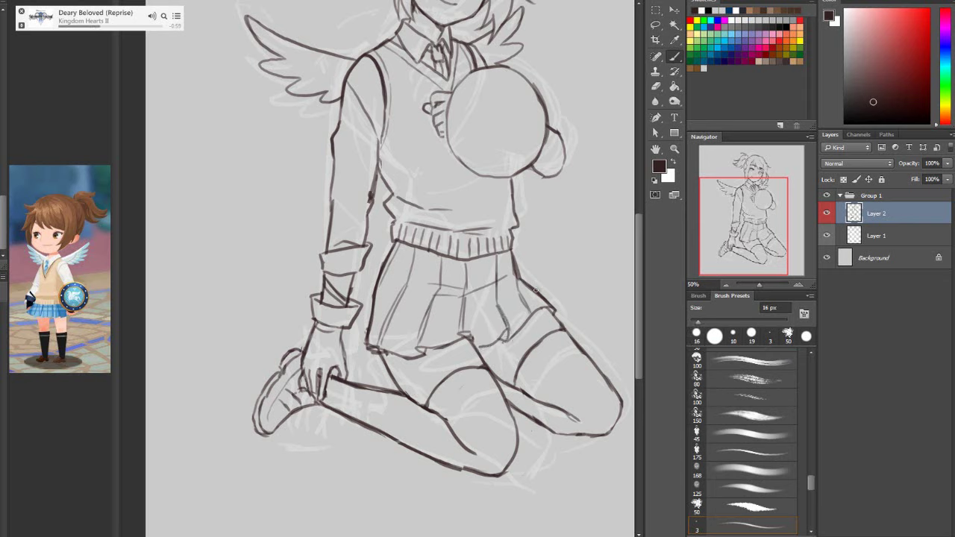
left_click_drag(479, 259, 475, 337)
Erase the middle section of the skirt's hem and redraw it as a folded pleat with a stepped edge
key("e")
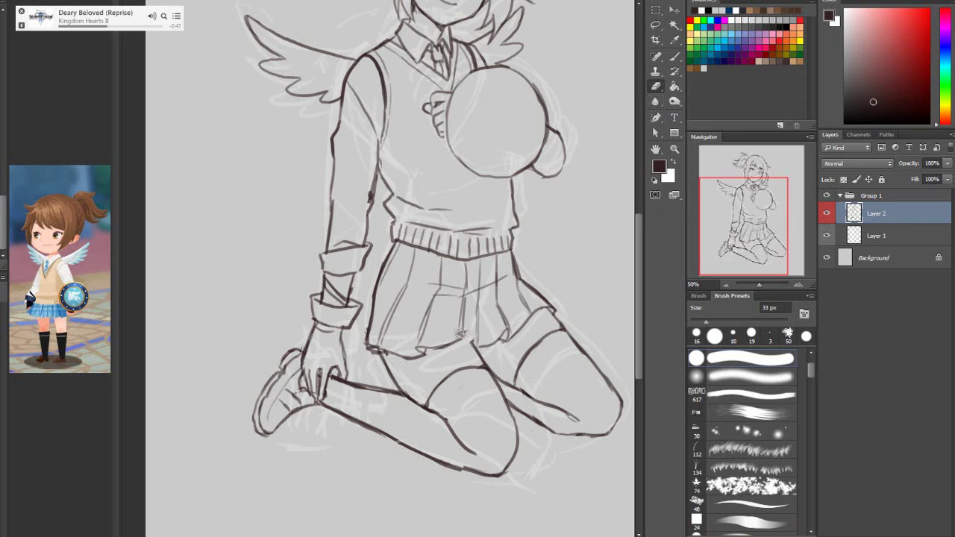
key("b")
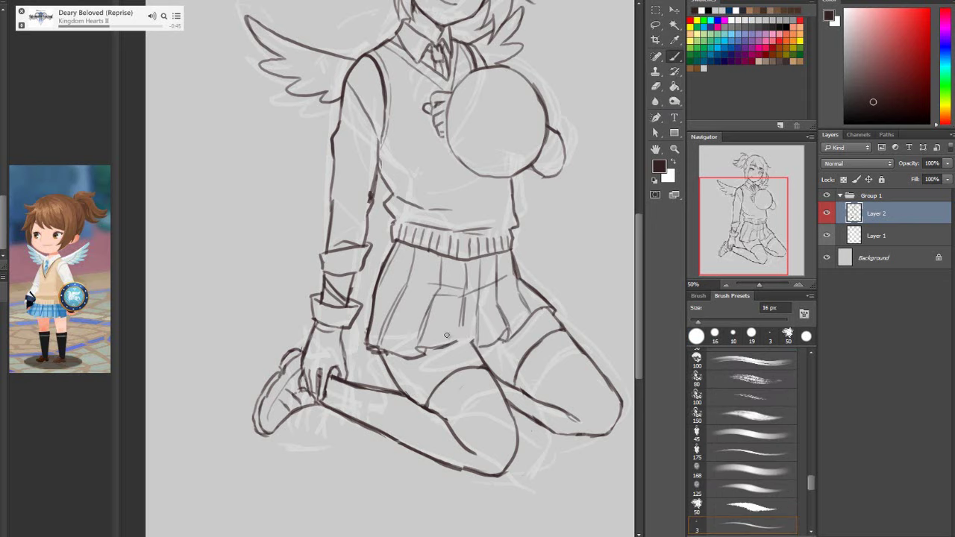
left_click_drag(448, 341, 462, 337)
left_click_drag(460, 292, 455, 334)
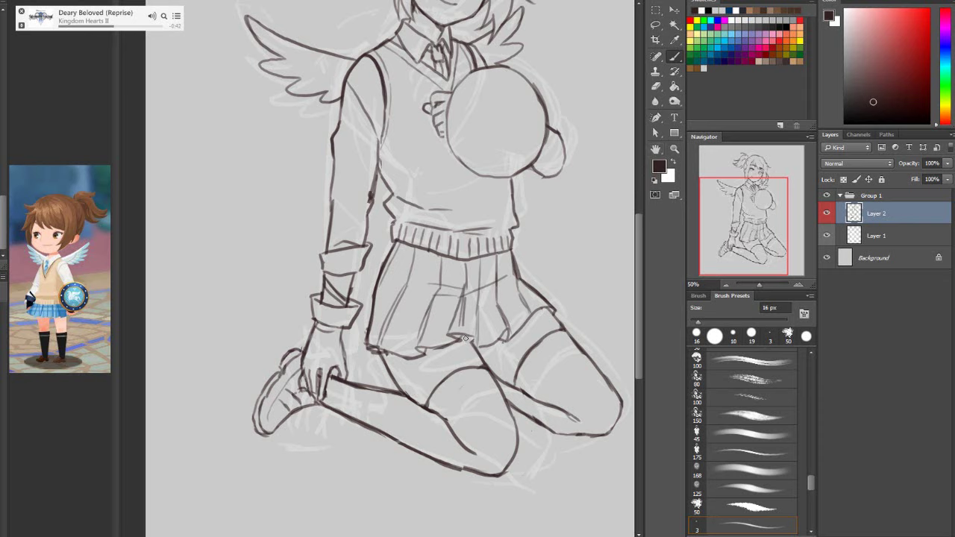
key("e")
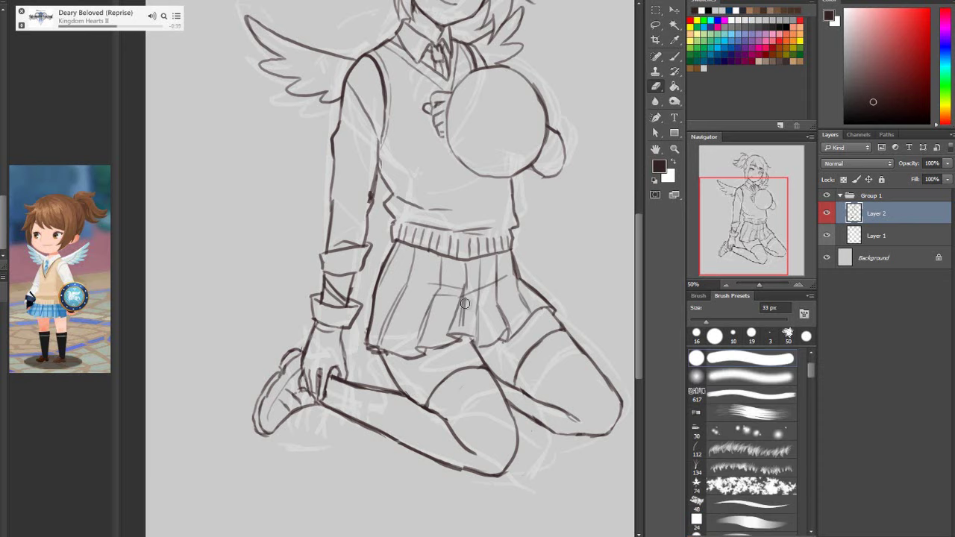
left_click(674, 58)
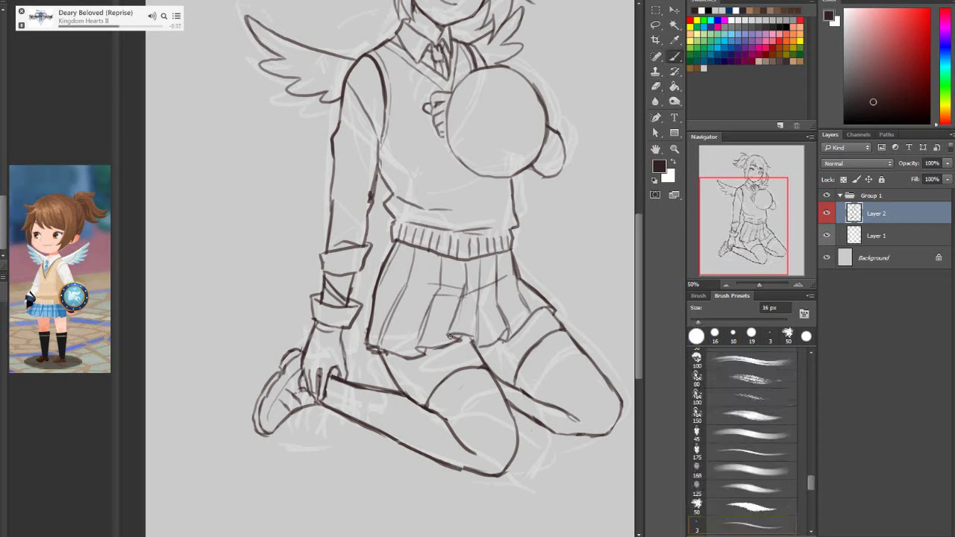
mouse_move(638, 346)
left_mouse_down()
mouse_move(645, 309)
mouse_move(642, 344)
left_mouse_up()
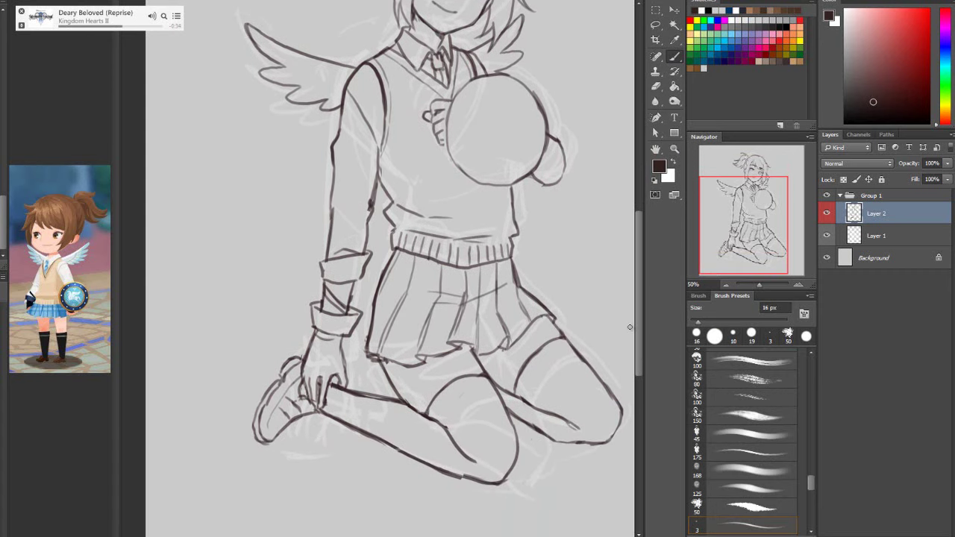
Erase the skirt's outer contour beside the supporting arm and redraw it from the waistband down to the hem
left_click(655, 86)
mouse_move(392, 356)
left_mouse_down()
mouse_move(362, 353)
mouse_move(365, 340)
left_mouse_up()
left_click(675, 56)
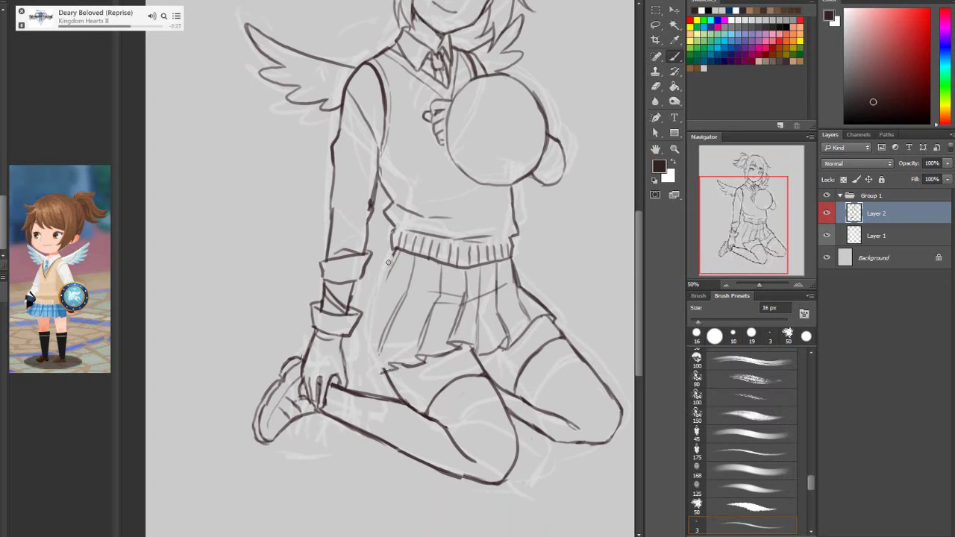
mouse_move(388, 263)
left_mouse_down()
mouse_move(371, 319)
mouse_move(374, 292)
mouse_move(372, 359)
mouse_move(370, 332)
mouse_move(377, 379)
left_mouse_up()
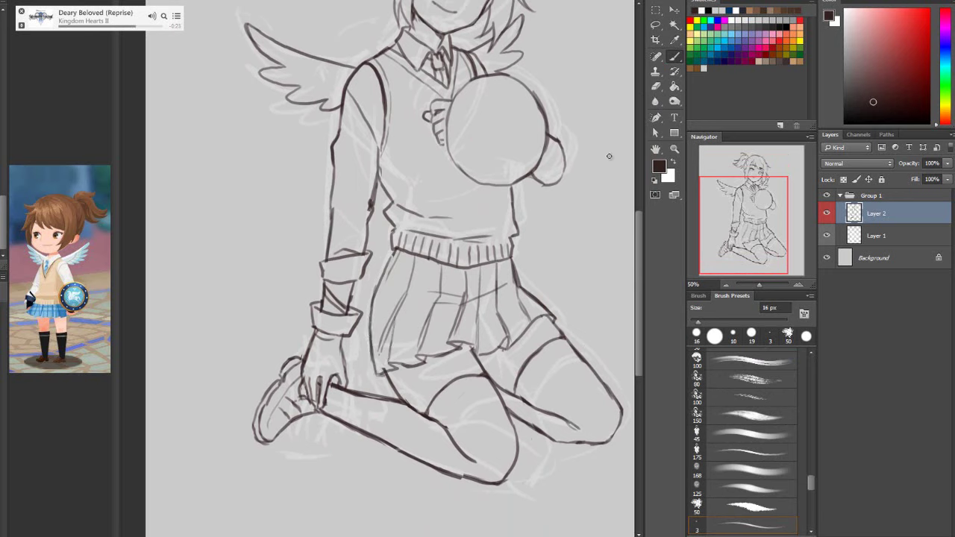
Add a flared back pleat to the skirt beside the supporting hand and clean up the hem there
key("e")
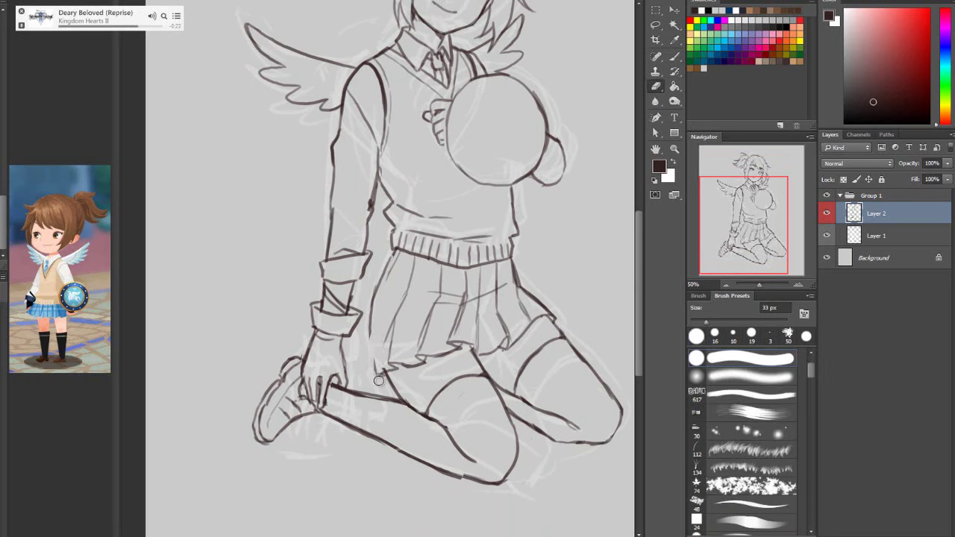
left_click(675, 57)
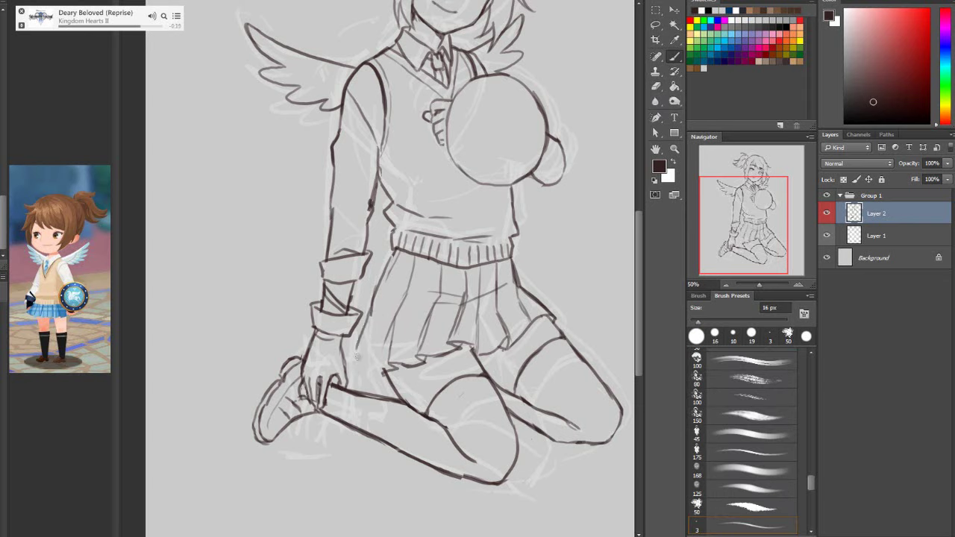
left_click_drag(364, 355, 372, 361)
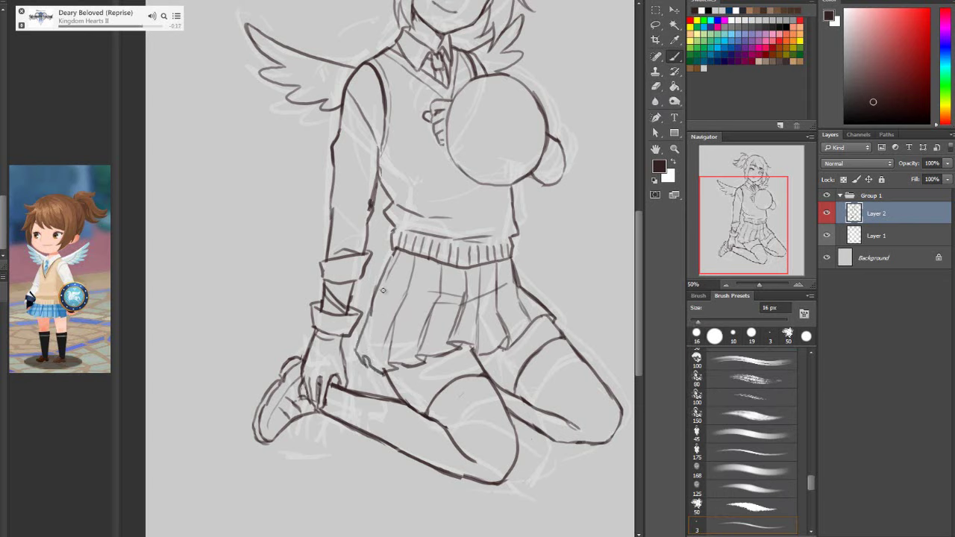
left_click_drag(379, 306, 362, 367)
left_click(656, 88)
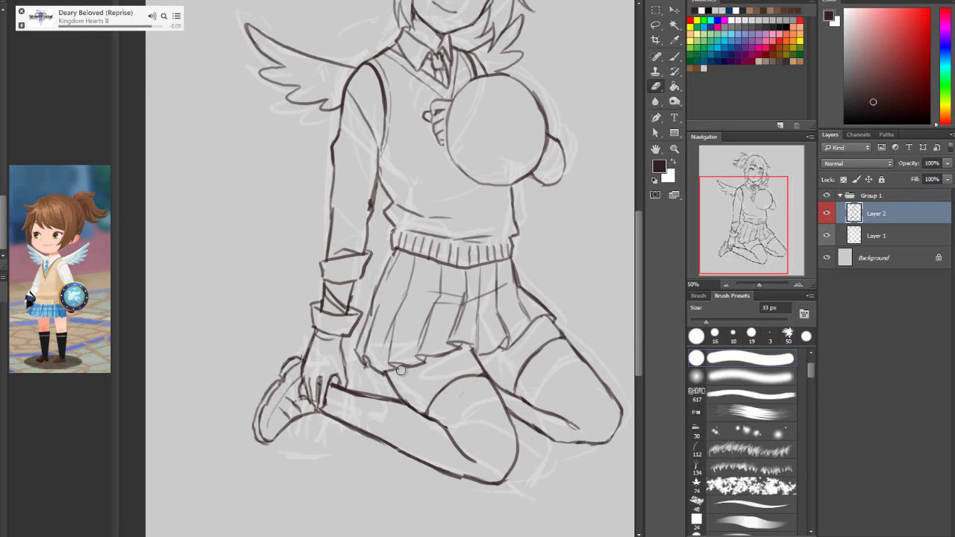
Redraw the outer edges of the two stacked cuffs on the supporting arm
left_click(675, 149)
right_click(535, 196)
left_click(575, 273)
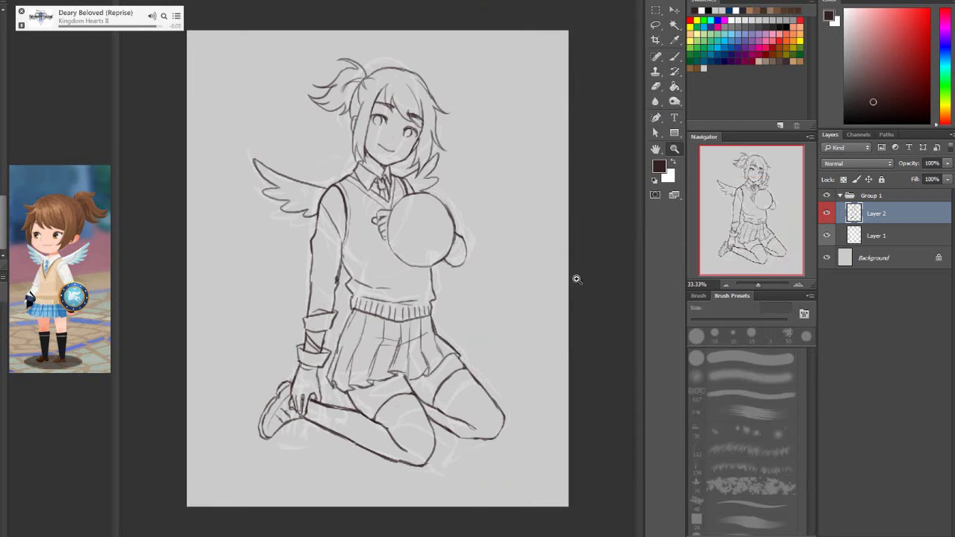
left_click(319, 319)
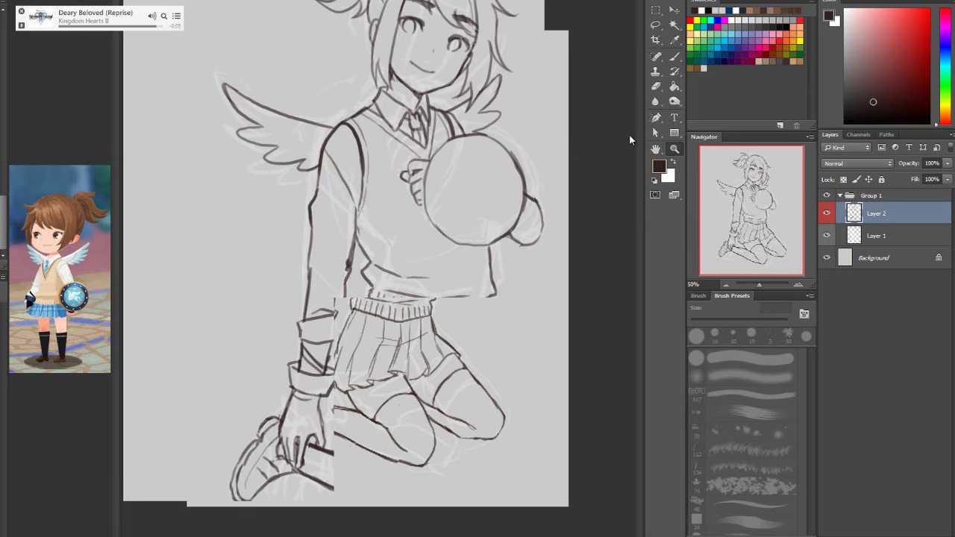
key("e")
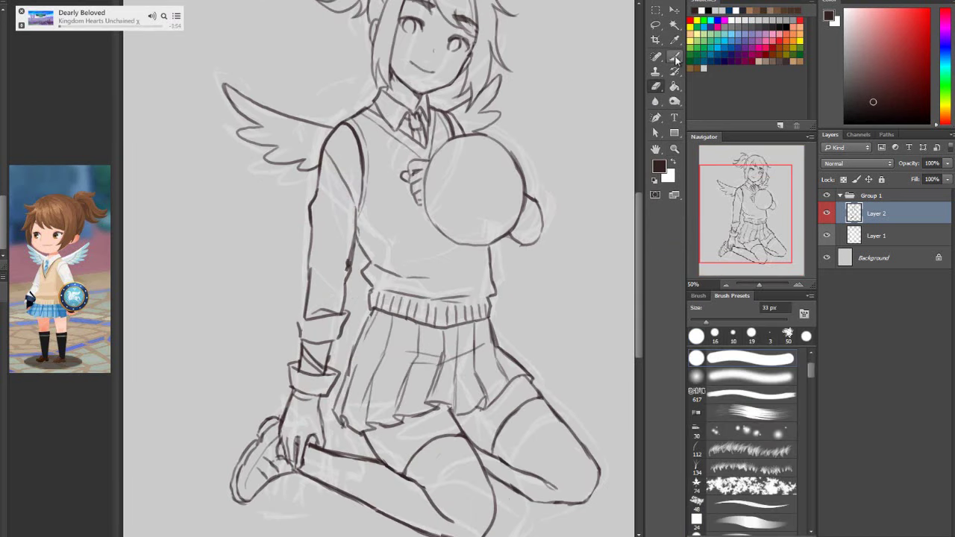
key("b")
left_click_drag(307, 320, 300, 323)
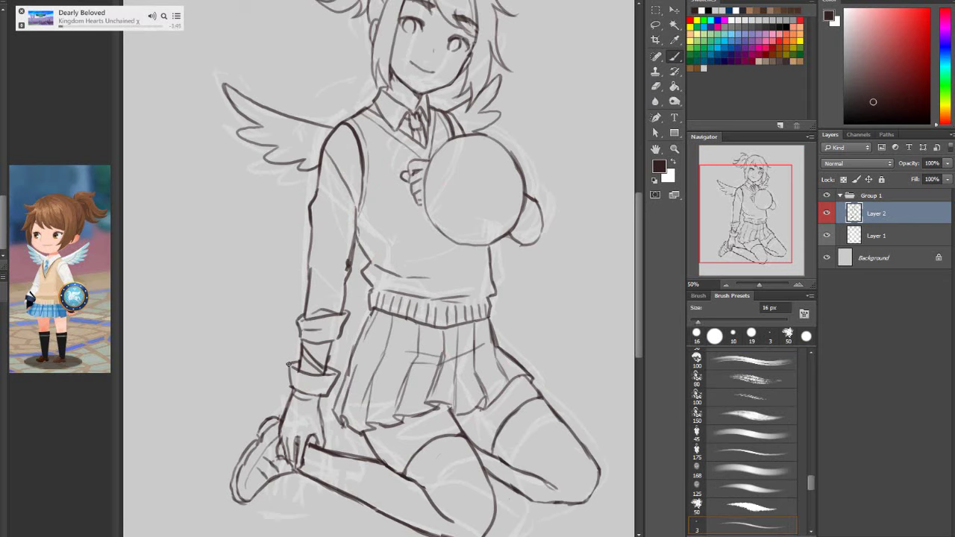
left_click_drag(288, 364, 291, 385)
key("e")
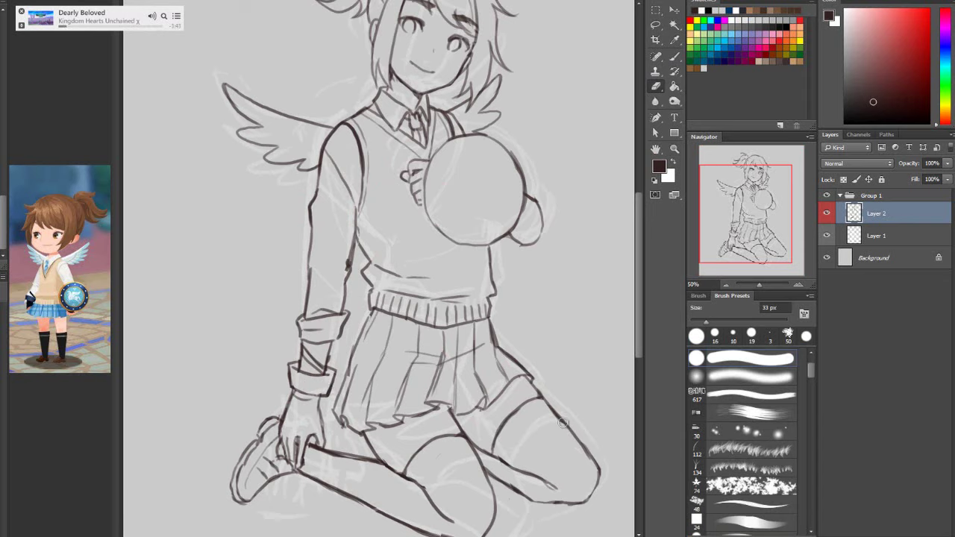
Draw new contour lines on the supporting hand and erase its old finger lines beside the shoe
left_click(675, 57)
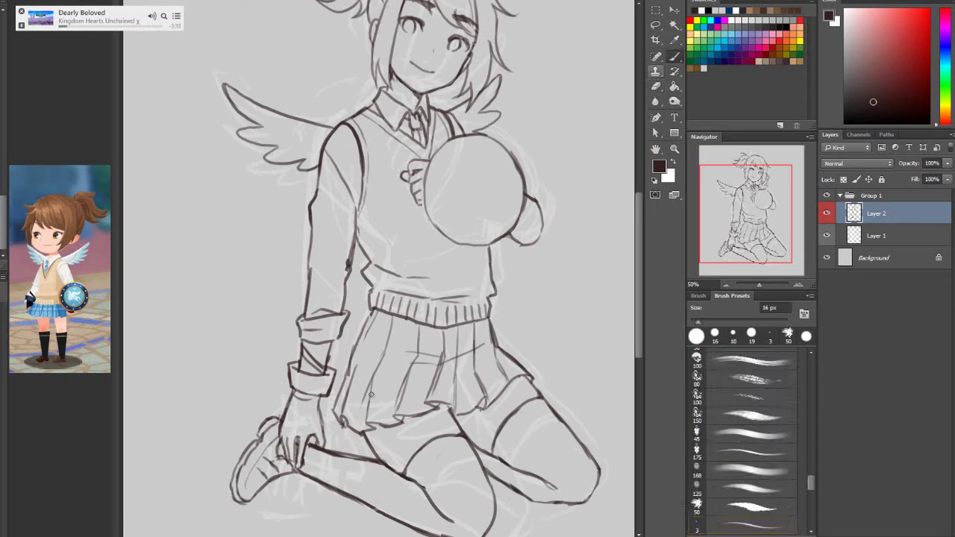
mouse_move(317, 420)
left_mouse_down()
mouse_move(297, 439)
mouse_move(300, 438)
left_mouse_up()
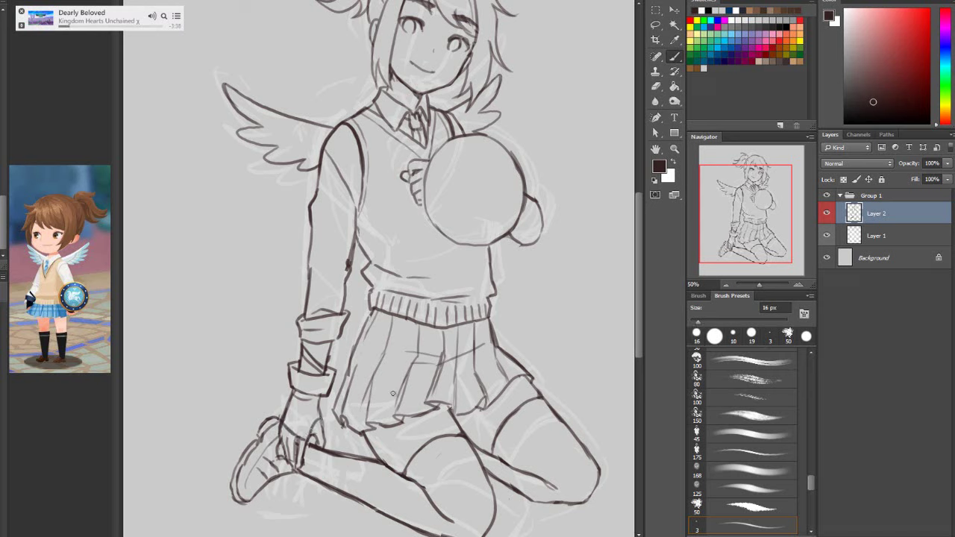
key("ctrl+z")
mouse_move(280, 420)
left_mouse_down()
mouse_move(308, 437)
mouse_move(329, 406)
mouse_move(280, 420)
left_mouse_up()
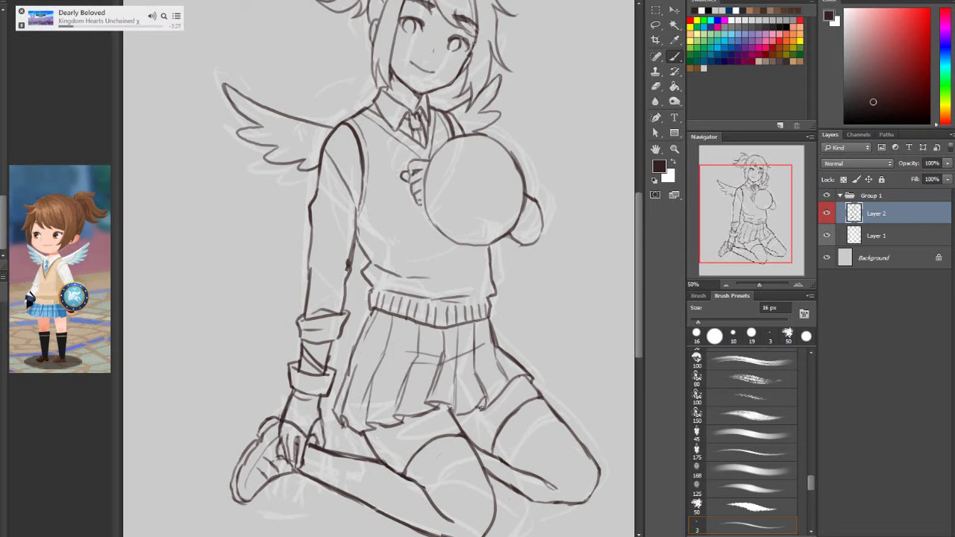
left_click(655, 86)
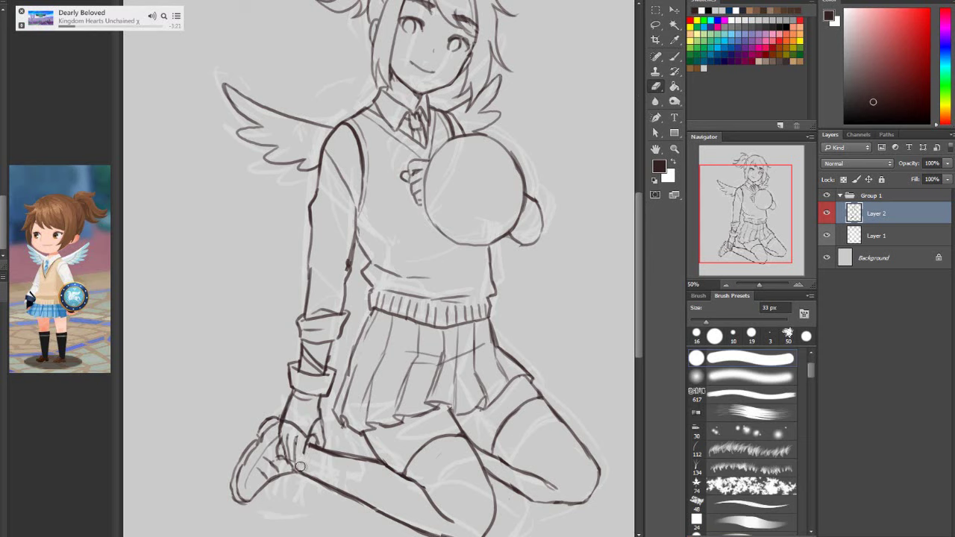
key("b")
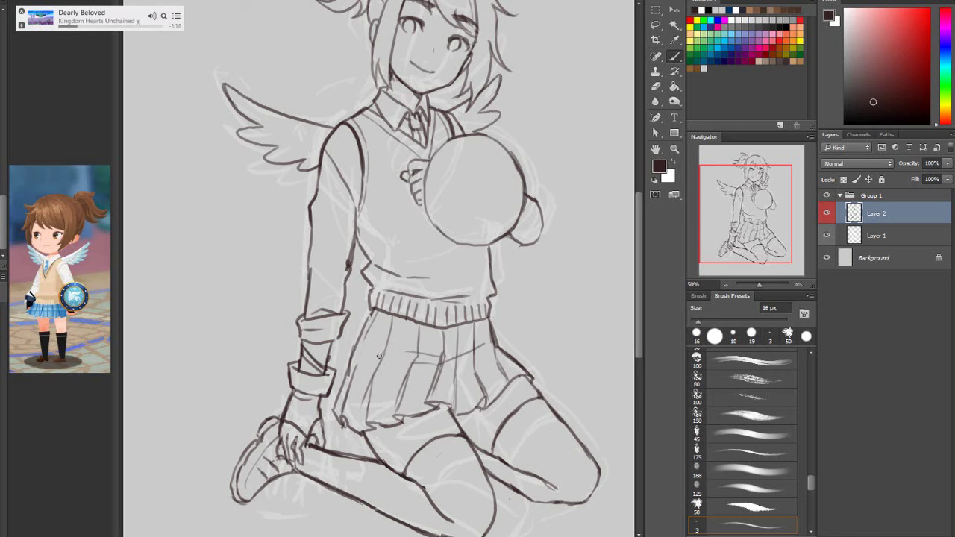
Redraw the supporting hand's thumb beside the near leg and erase the leg line overlapping it
key("e")
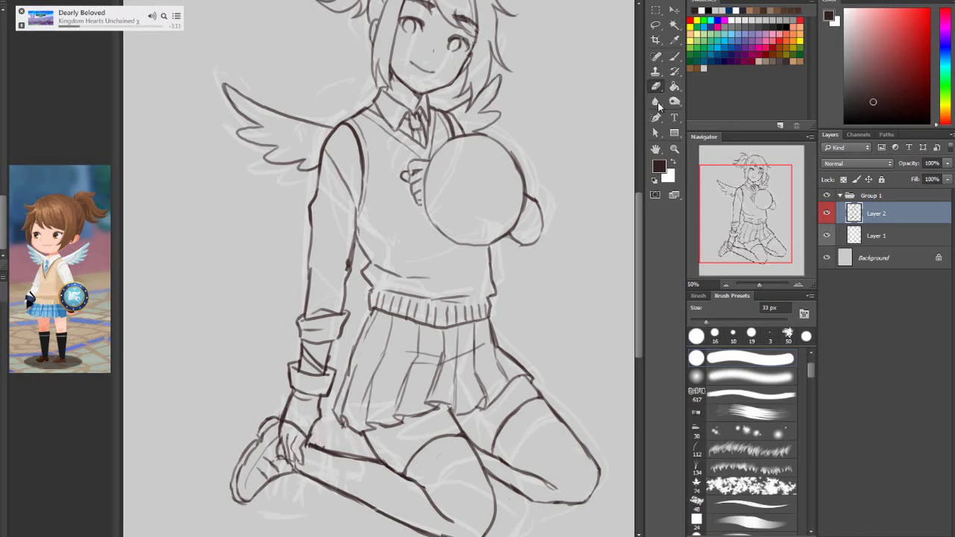
left_click(675, 58)
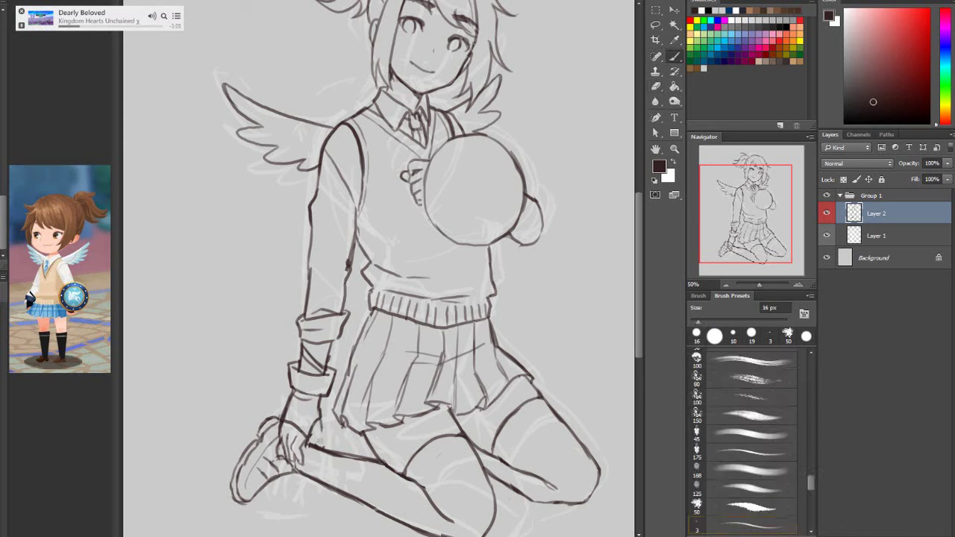
left_click_drag(316, 432, 313, 454)
left_click(656, 86)
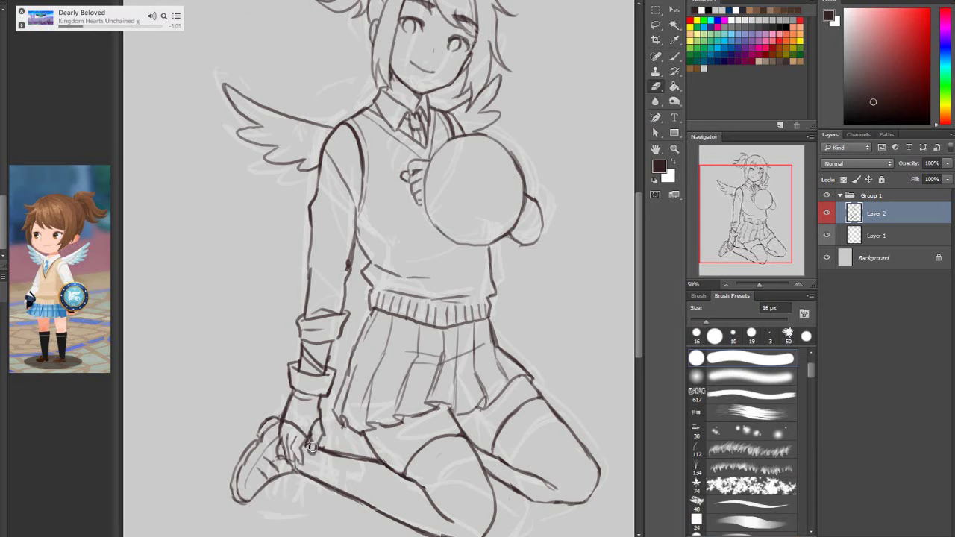
left_click(675, 71)
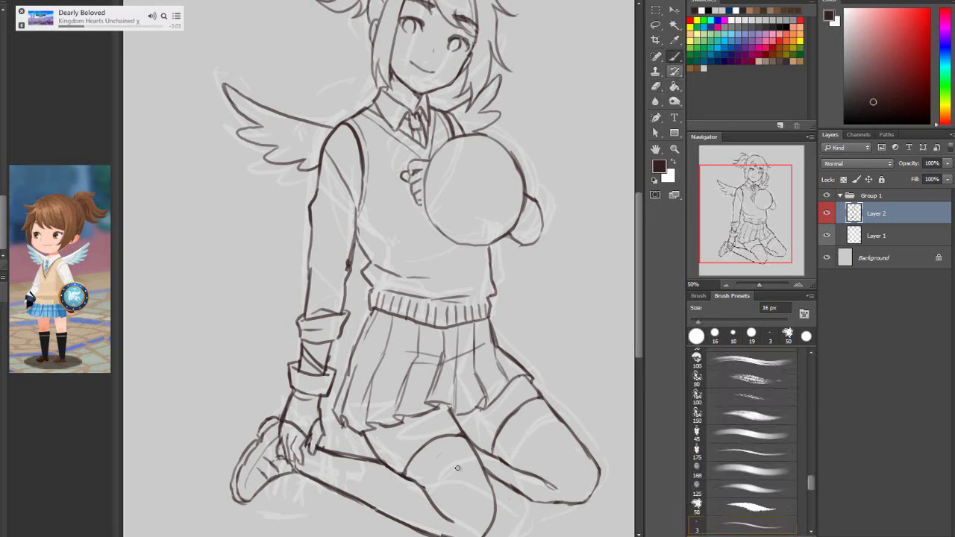
Erase the middle finger lines of the supporting hand and redraw the fingers gripping the shoe
left_click(656, 86)
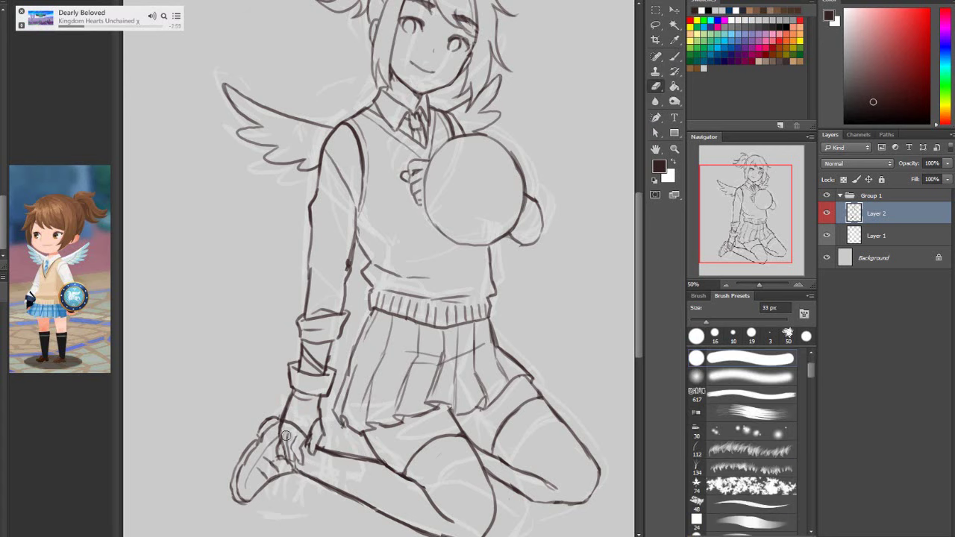
left_click_drag(286, 436, 290, 456)
key("b")
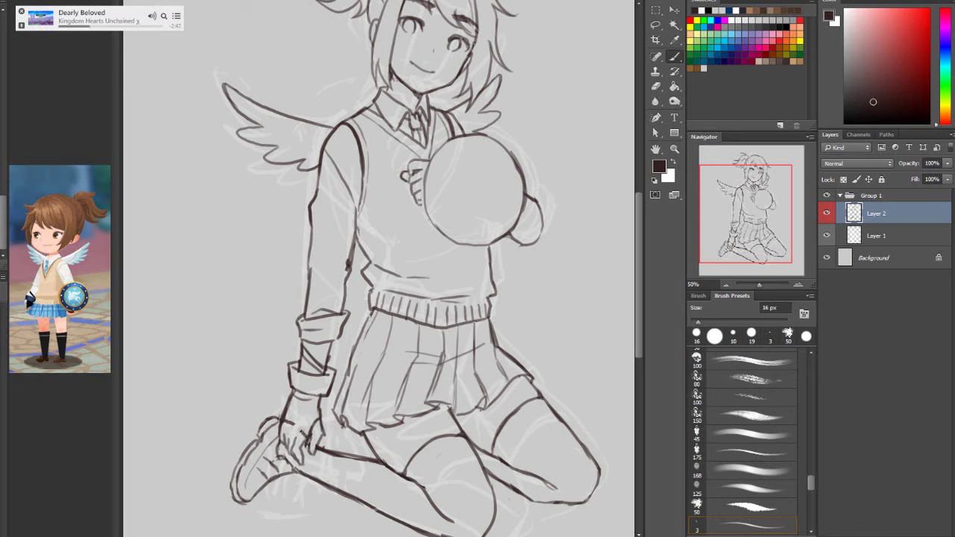
left_click_drag(305, 433, 296, 452)
Add fold lines to the supporting arm's sleeve near the elbow and a crease across the vest beneath the round shield
scroll(578, 249, "up", 1)
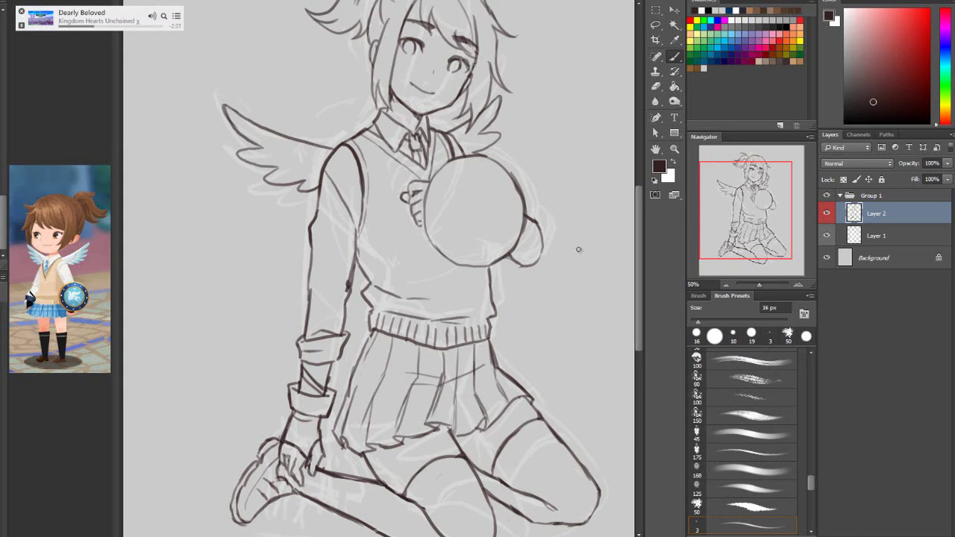
left_click_drag(321, 285, 339, 282)
left_click_drag(477, 268, 422, 290)
left_click_drag(638, 323, 640, 301)
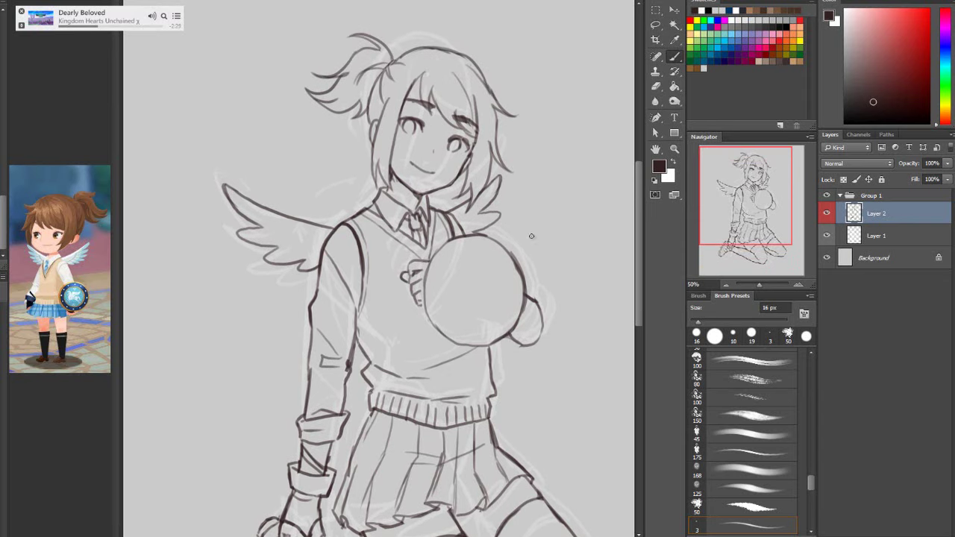
mouse_move(462, 240)
left_mouse_down()
mouse_move(444, 253)
mouse_move(433, 288)
left_mouse_up()
Lasso the head and hair, scale them down slightly, shift them down about 2.1 mm and apply the transformation
left_click(672, 150)
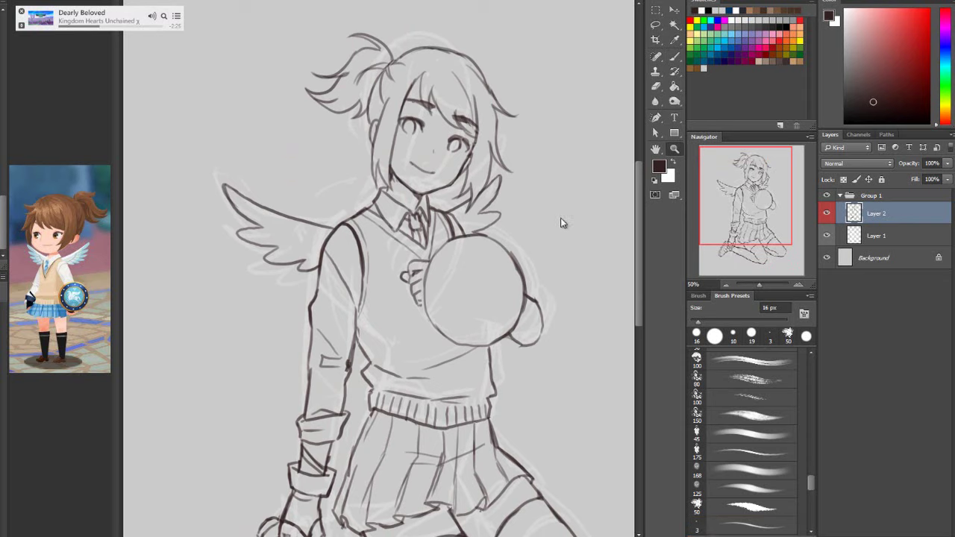
right_click(563, 221)
left_click(579, 282)
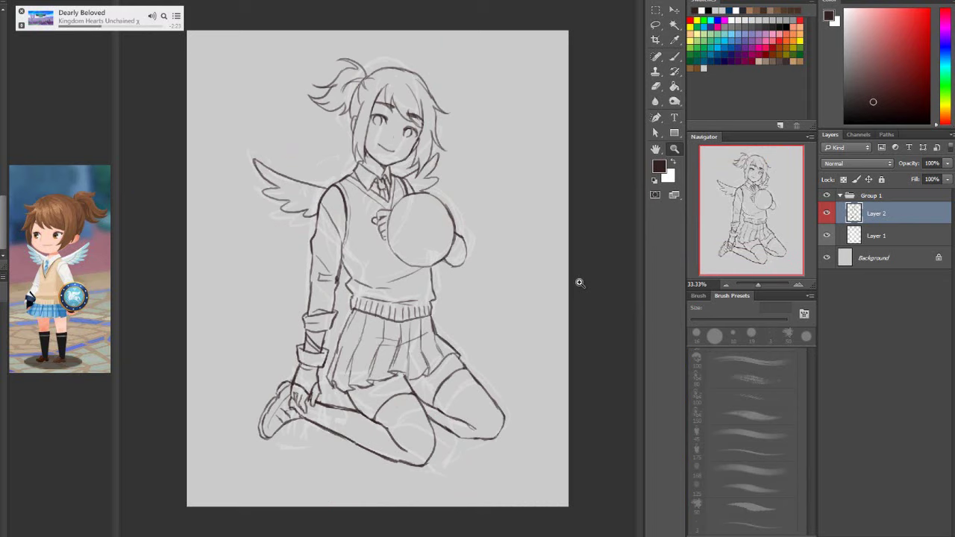
left_click(655, 25)
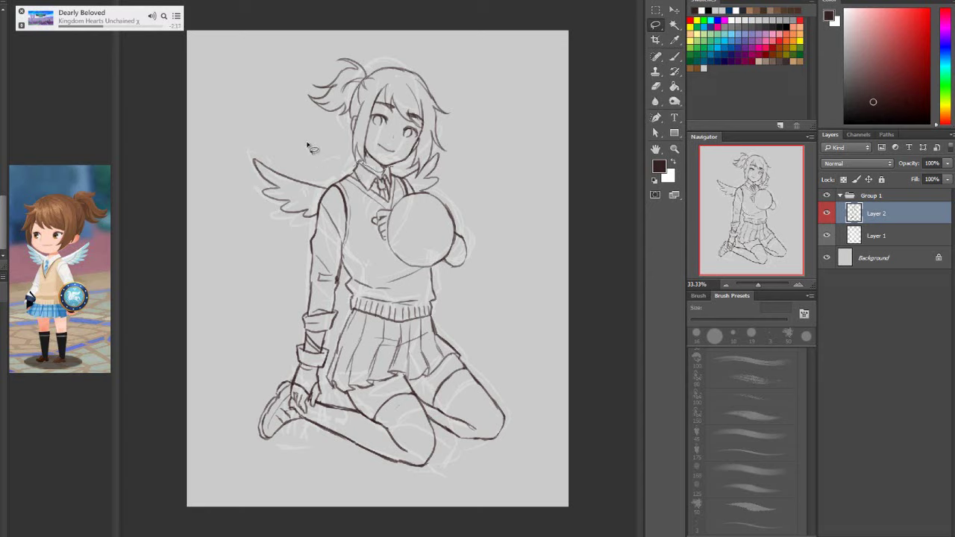
mouse_move(307, 146)
left_mouse_down()
mouse_move(482, 137)
mouse_move(456, 162)
mouse_move(433, 159)
mouse_move(418, 186)
mouse_move(420, 176)
mouse_move(329, 167)
left_mouse_up()
key("ctrl+t")
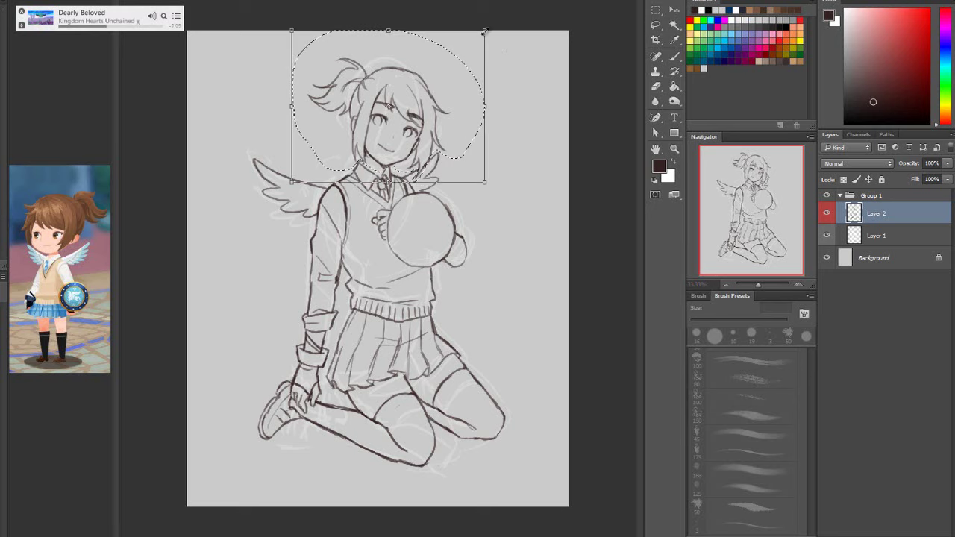
left_click_drag(485, 32, 482, 32)
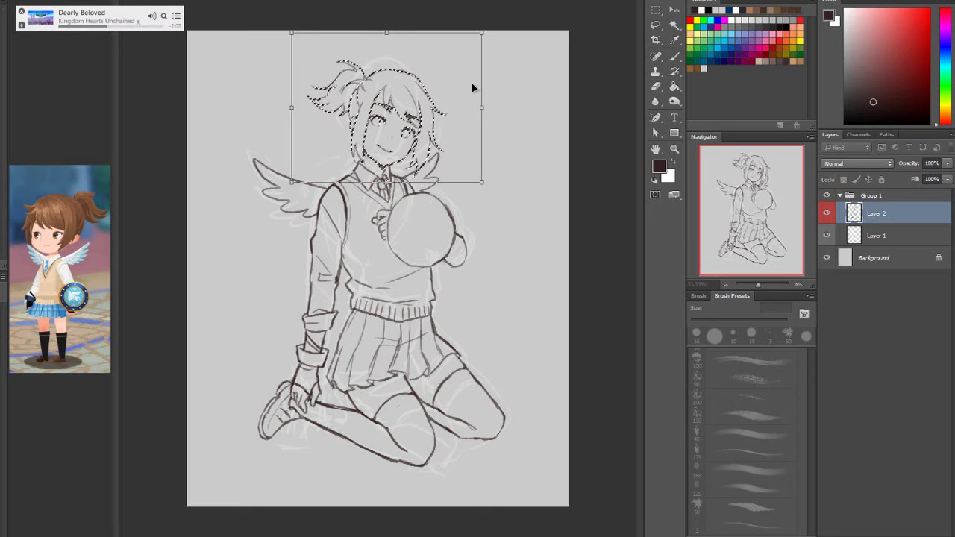
key("Down")
key("Down")
key("Down")
key("Down")
key("Down")
key("Down")
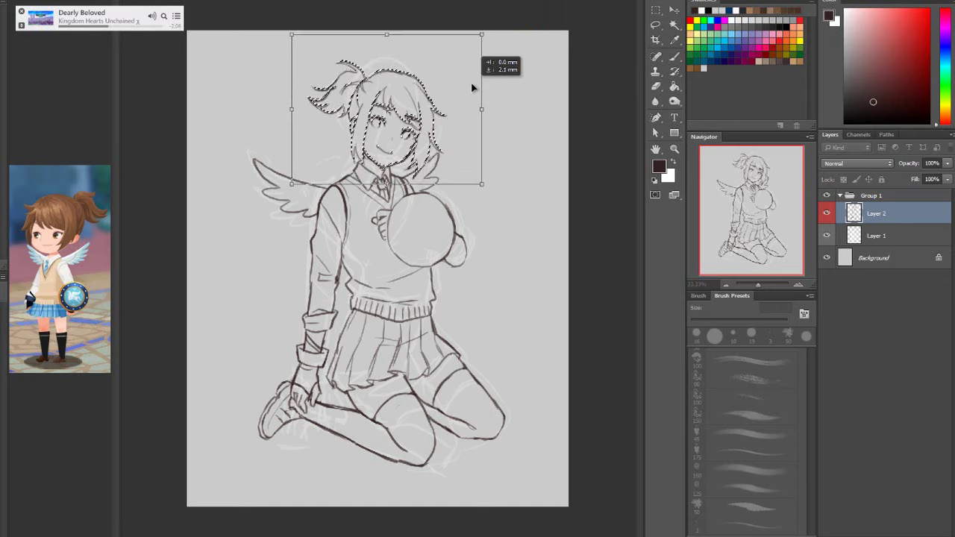
left_click(655, 25)
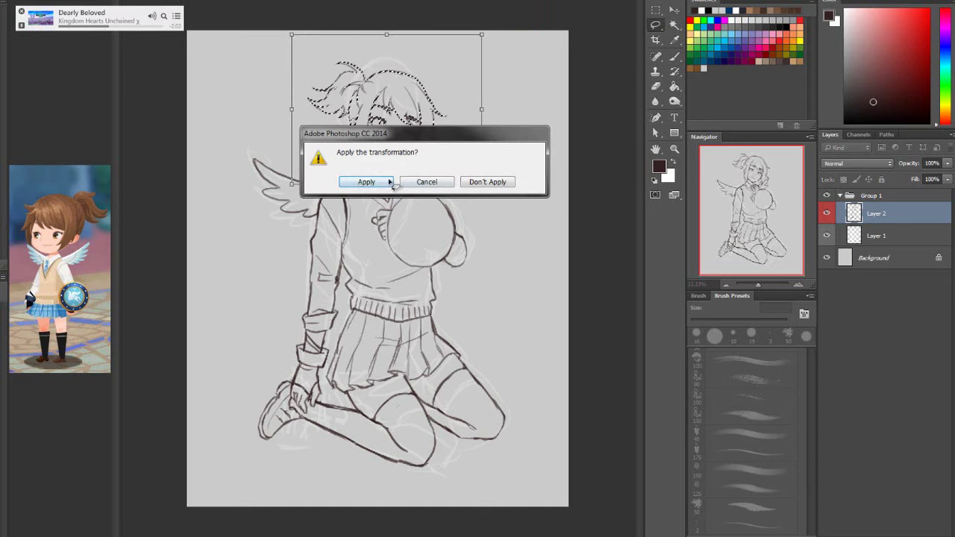
left_click(391, 183)
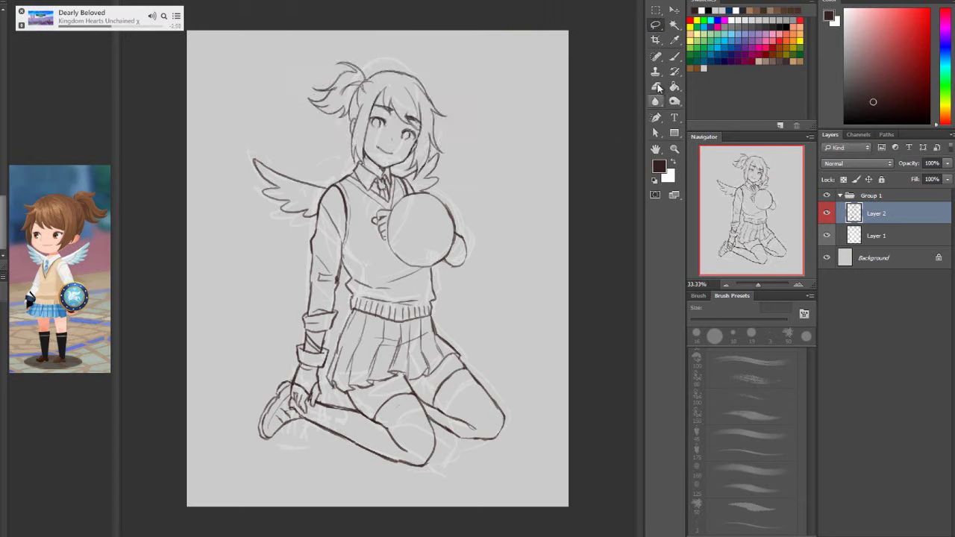
Redraw the short contour line behind the near knee, below the stocking's top edge
key("b")
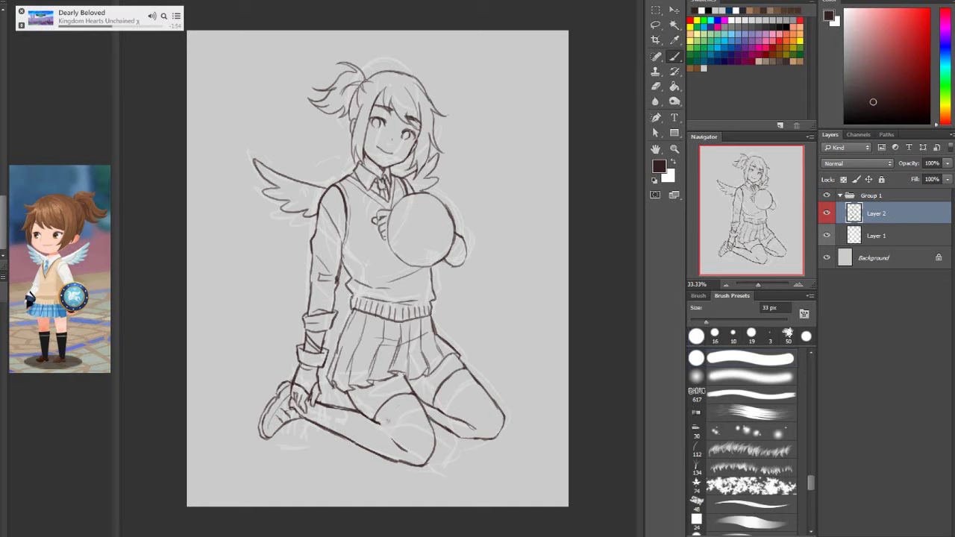
left_click_drag(378, 423, 388, 433)
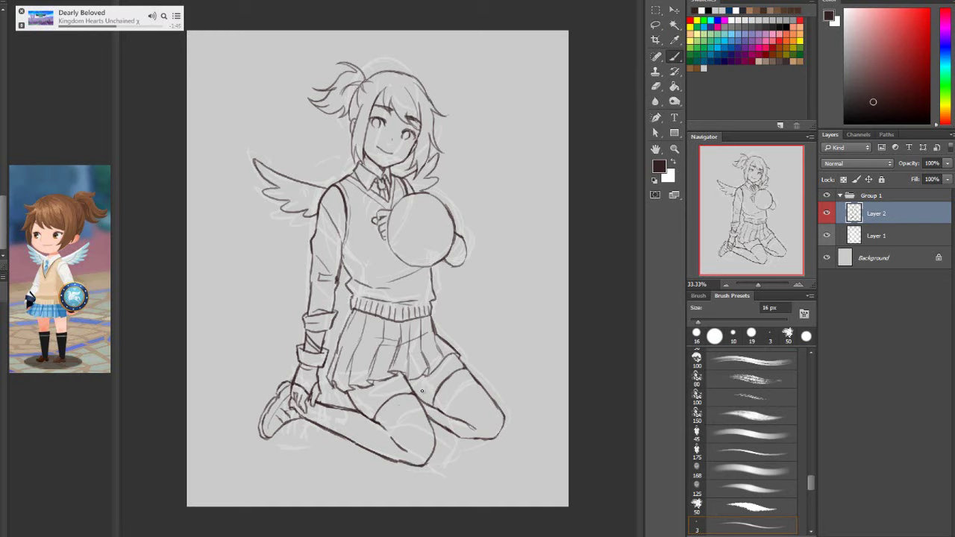
Flip the whole sketch group horizontally
left_click(878, 197)
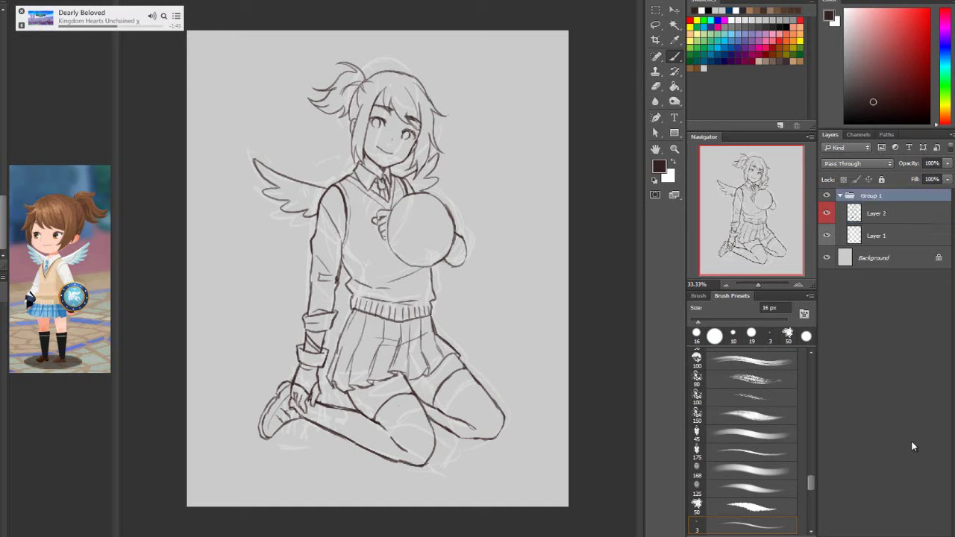
key("ctrl+t")
right_click(495, 412)
left_click(507, 416)
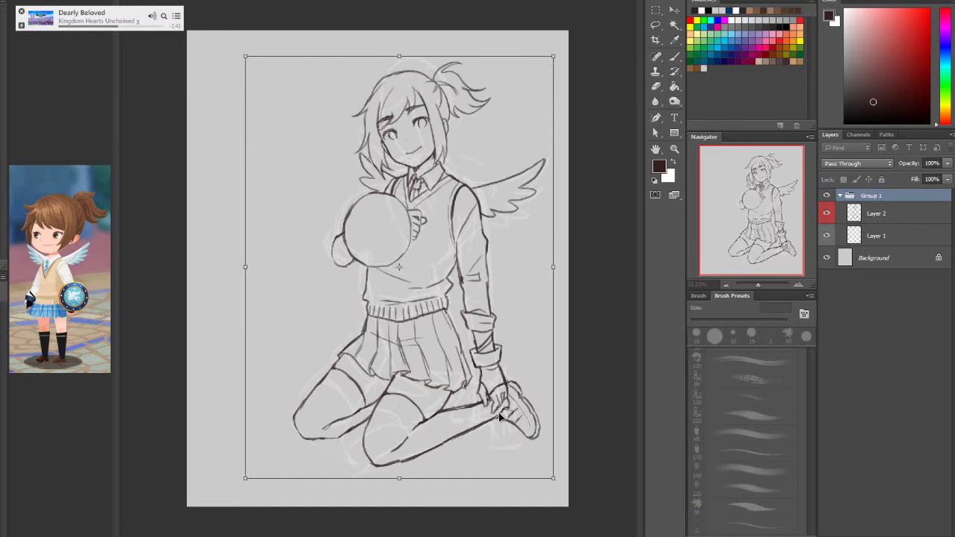
Distort the flipped sketch by shifting its upper edge slightly sideways and lowering the wing-side upper corner, and apply it
right_click(484, 203)
left_click(521, 255)
left_click_drag(402, 56, 410, 56)
mouse_move(564, 60)
left_mouse_down()
mouse_move(571, 68)
mouse_move(561, 64)
left_mouse_up()
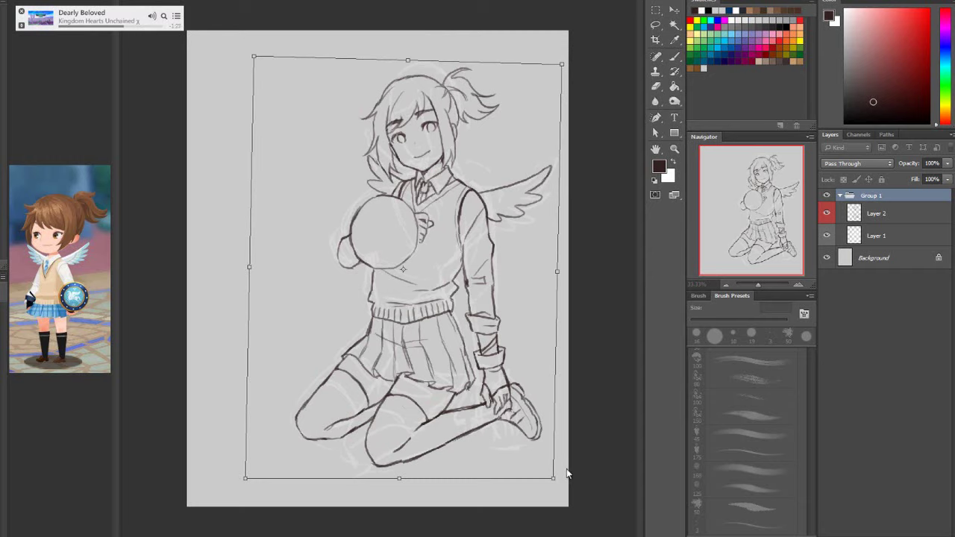
key("l")
left_click(364, 180)
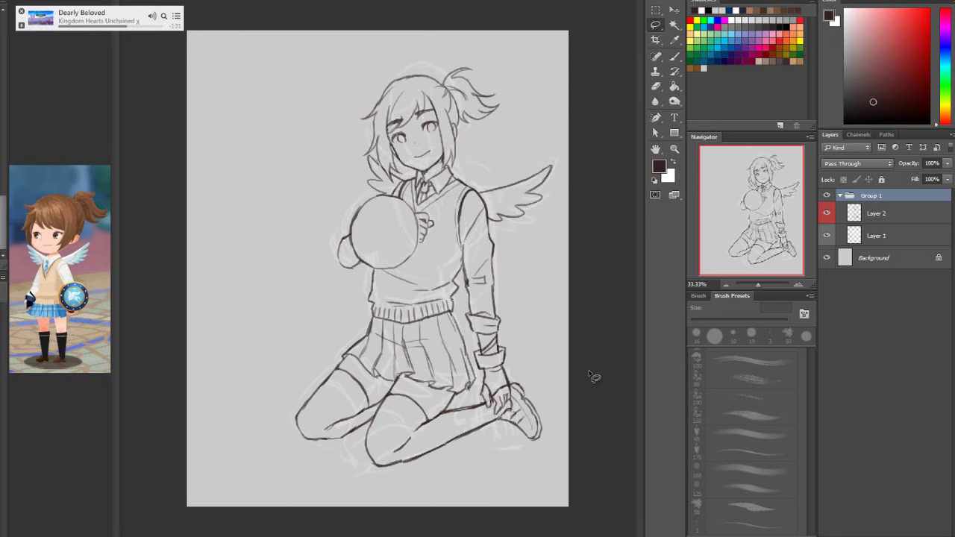
Flip the sketch group horizontally back to its original facing and select Layer 1
key("ctrl+t")
right_click(458, 250)
key("Escape")
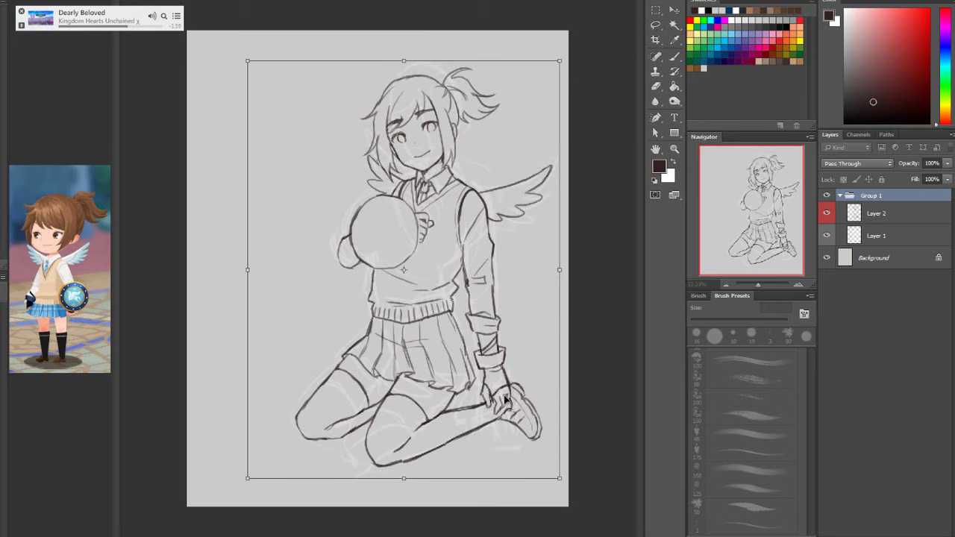
key("l")
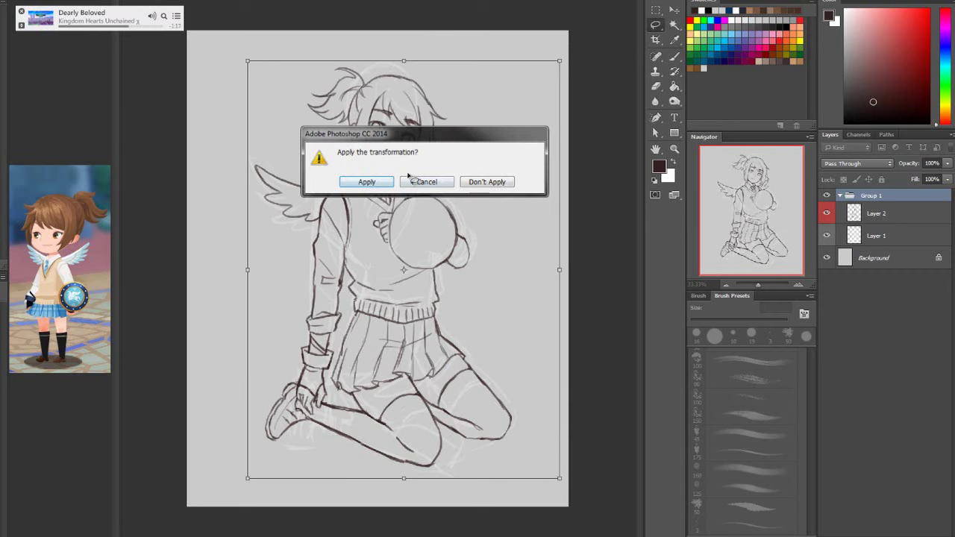
key("Return")
left_click(885, 236)
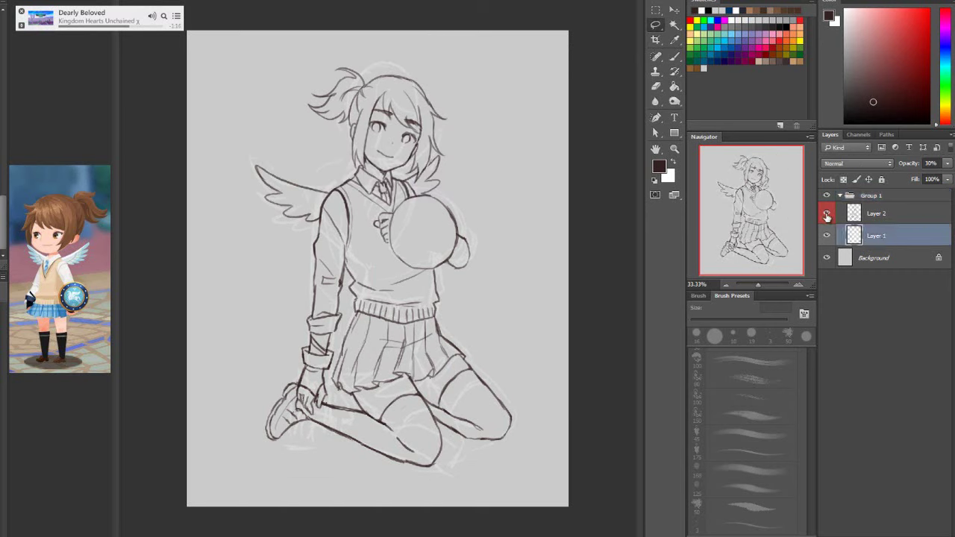
Compare the drawing with the clean line layer hidden and shown, and delete Layer 1 with the faint rough sketch
left_click(826, 215)
left_click(826, 215)
key("Delete")
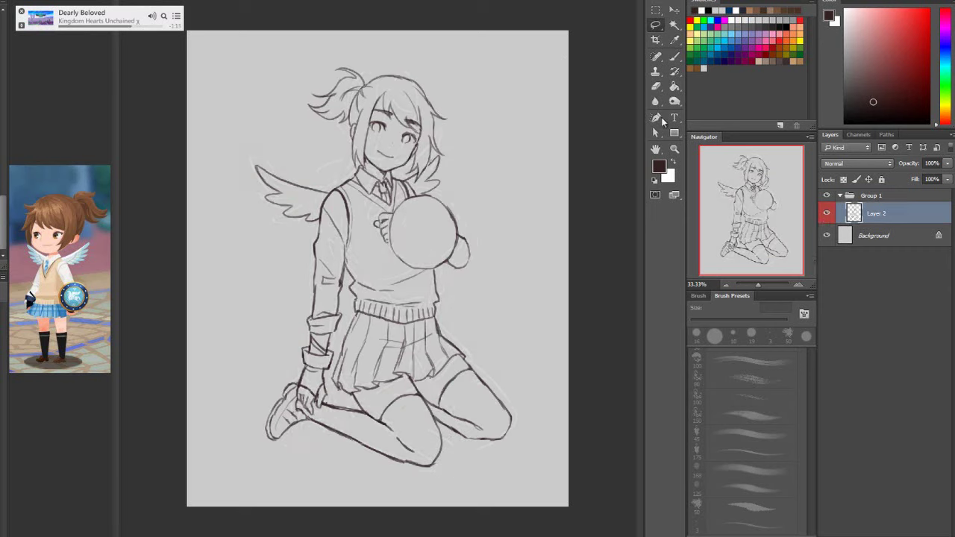
Erase the underside contour of the near lower leg between ankle and knee and redraw it with the 16 px brush
left_click(670, 57)
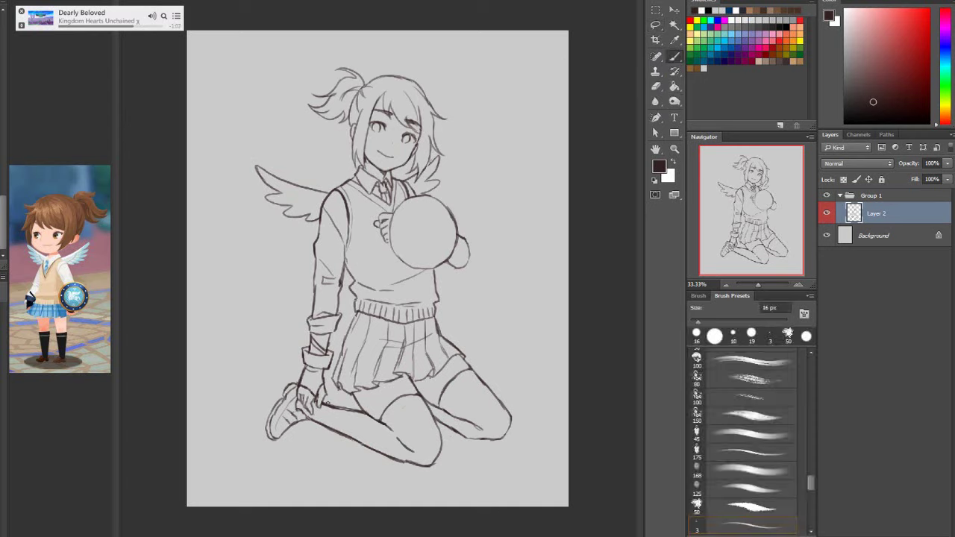
left_click_drag(324, 401, 352, 409)
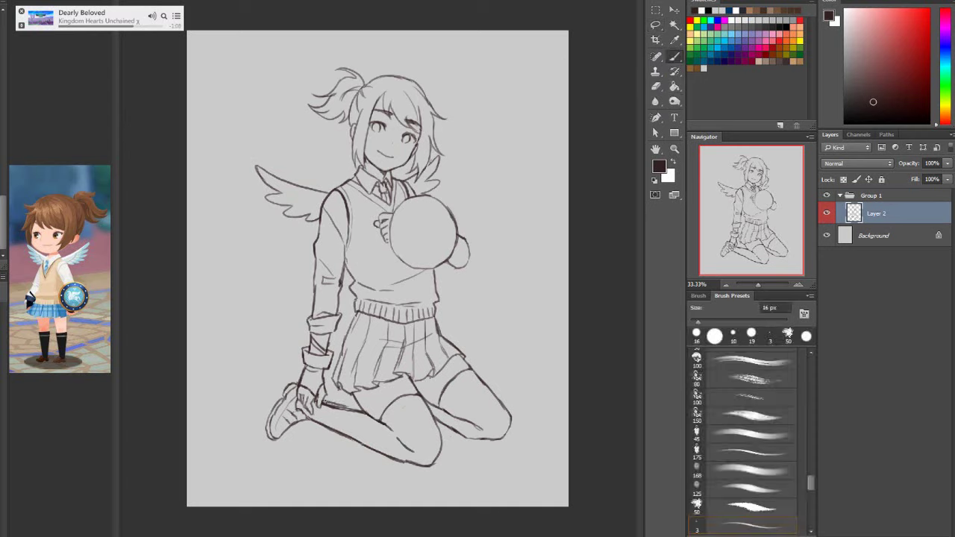
left_click(656, 89)
mouse_move(326, 403)
left_mouse_down()
mouse_move(355, 412)
mouse_move(338, 424)
mouse_move(308, 419)
mouse_move(329, 430)
left_mouse_up()
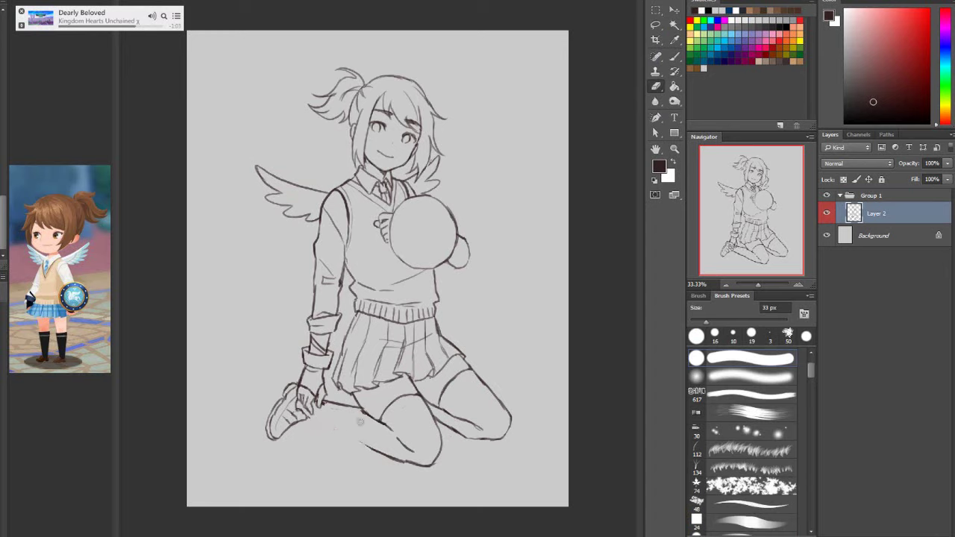
key("b")
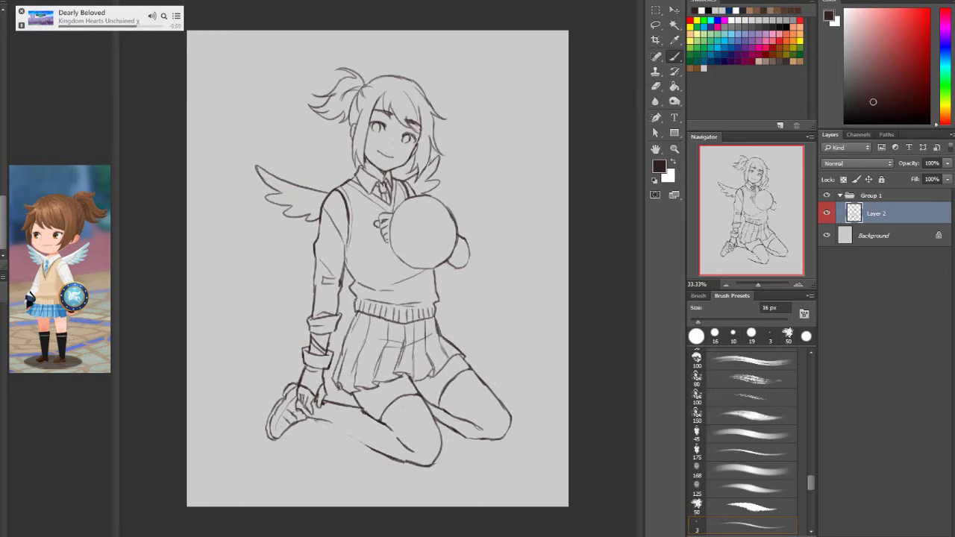
left_click_drag(307, 417, 341, 430)
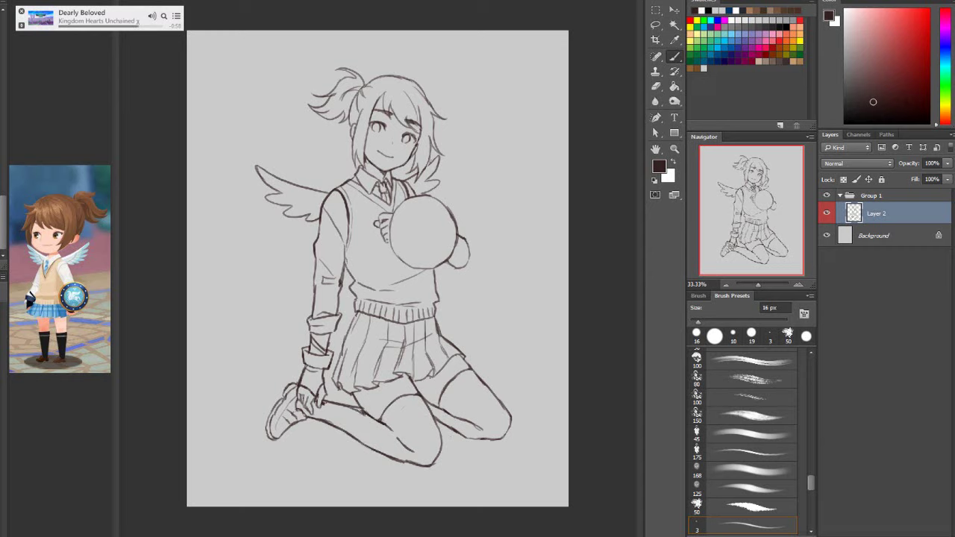
Erase and redraw the upper contour of the near lower leg, between the supporting hand and the thigh
left_click(656, 85)
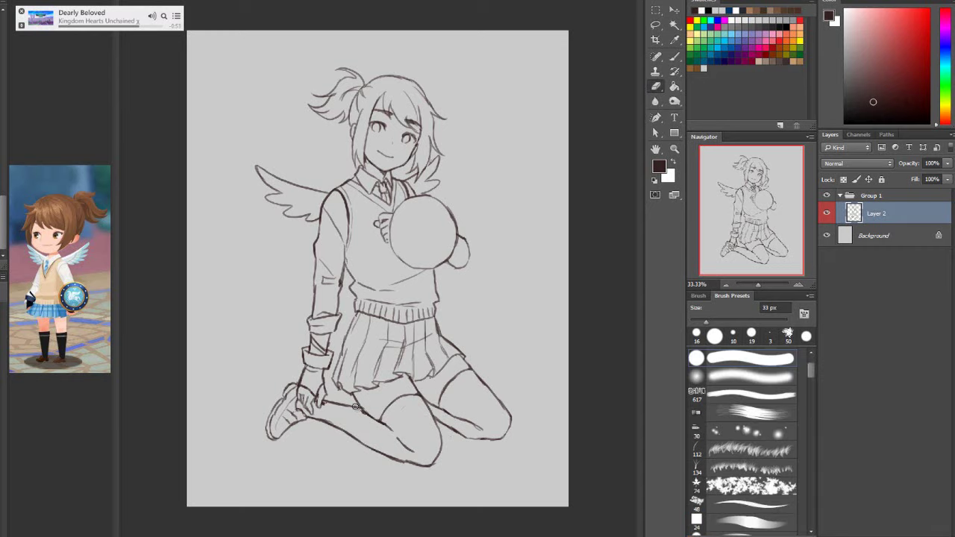
key("b")
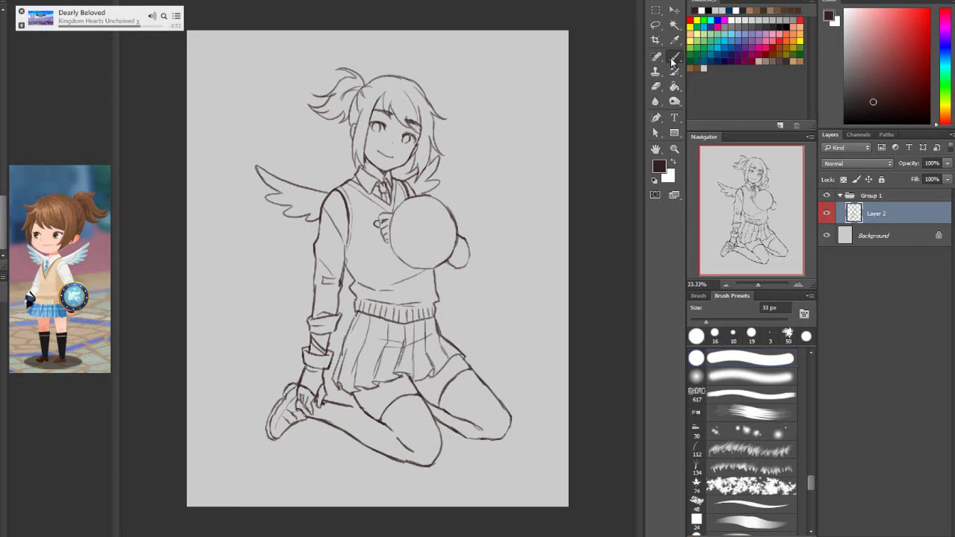
left_click_drag(348, 406, 365, 413)
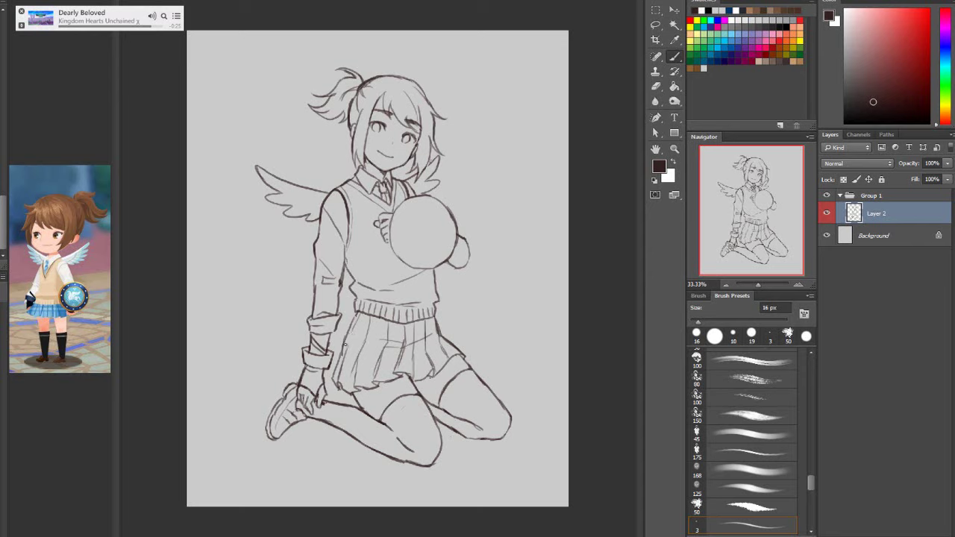
Strengthen the skirt's outer edge beside the supporting arm and add a short contour line on that hand's glove
left_click_drag(352, 318, 341, 356)
key("e")
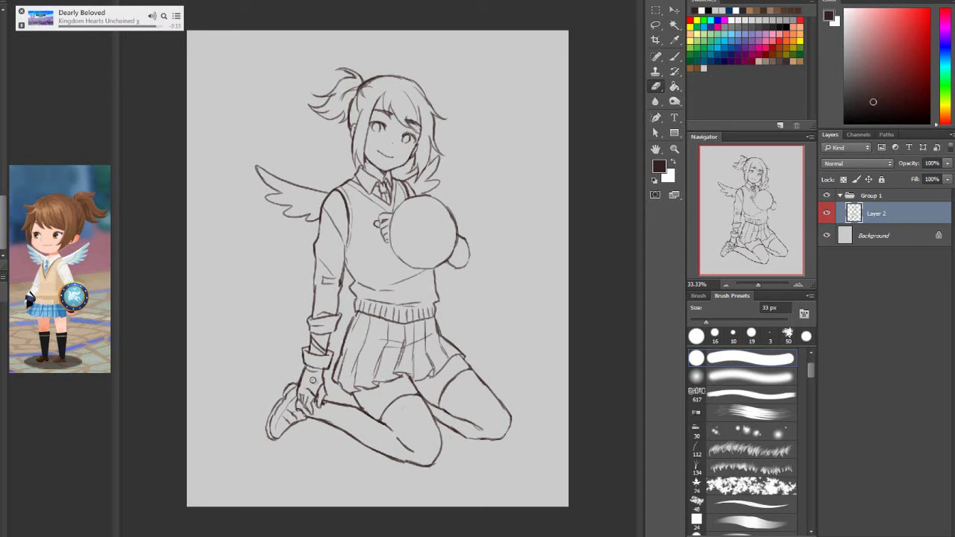
key("b")
left_click_drag(309, 391, 303, 381)
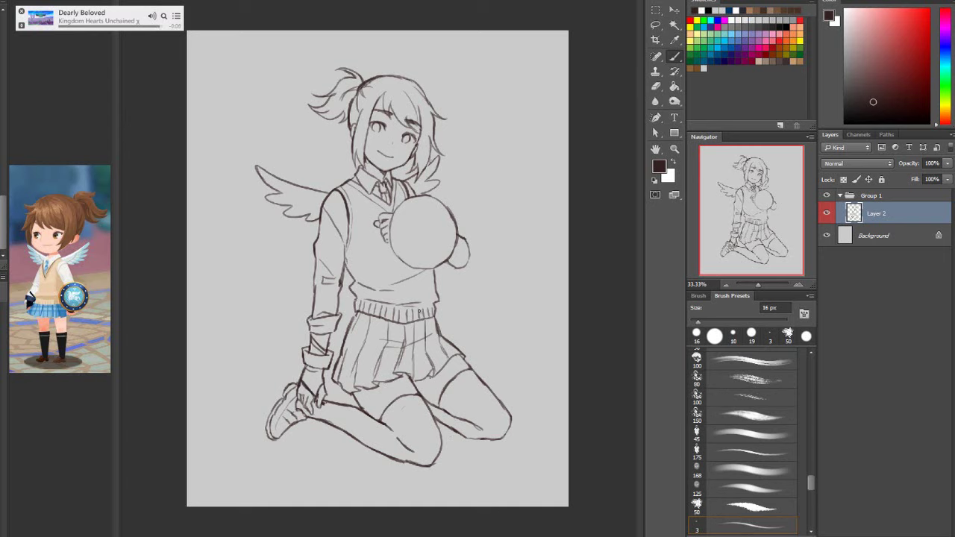
Select the near foot and lower leg with the Lasso, rotate them slightly so the foot sits higher, and apply the transformation
left_click(656, 25)
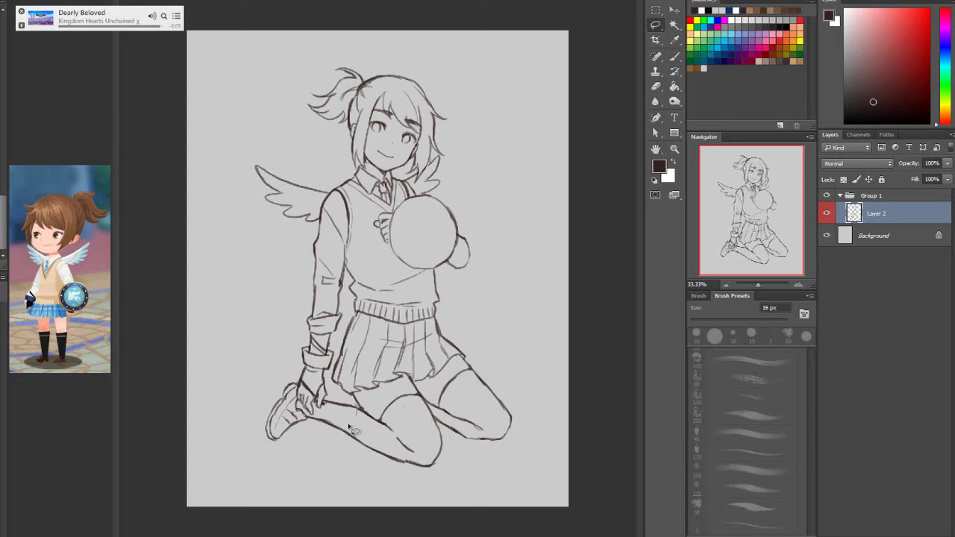
mouse_move(355, 414)
left_mouse_down()
mouse_move(267, 453)
mouse_move(265, 387)
mouse_move(293, 378)
mouse_move(294, 398)
mouse_move(318, 421)
mouse_move(358, 412)
left_mouse_up()
key("ctrl+t")
left_click_drag(511, 388, 509, 440)
left_click_drag(356, 393, 362, 394)
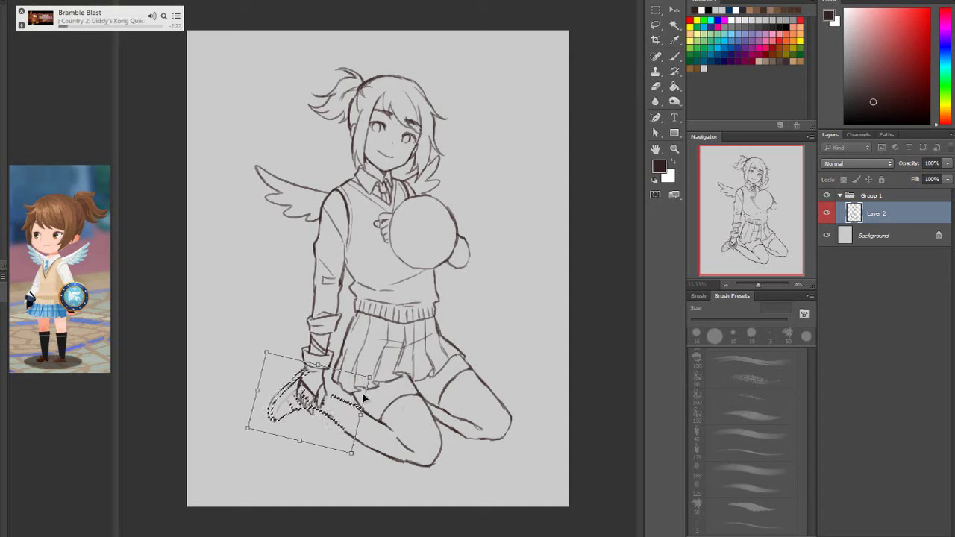
right_click(364, 379)
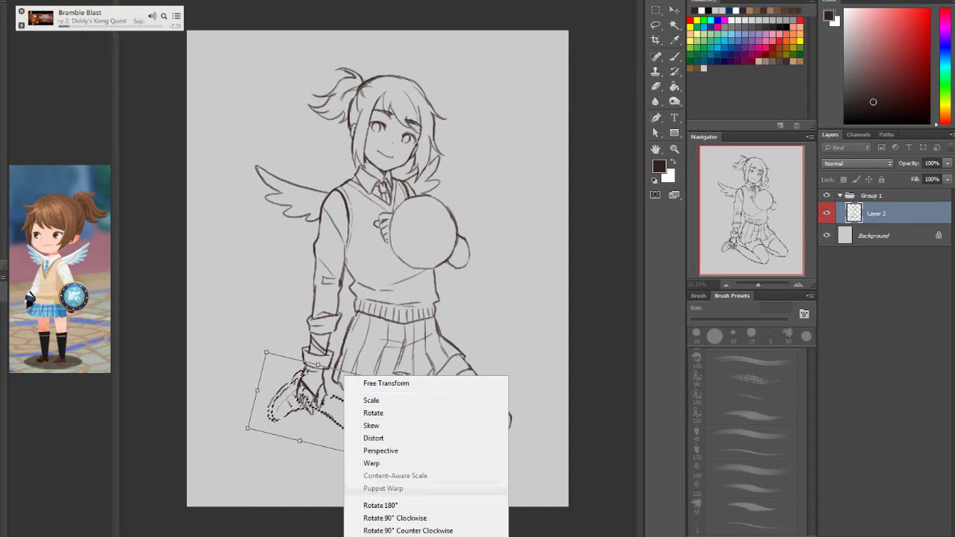
left_click(655, 25)
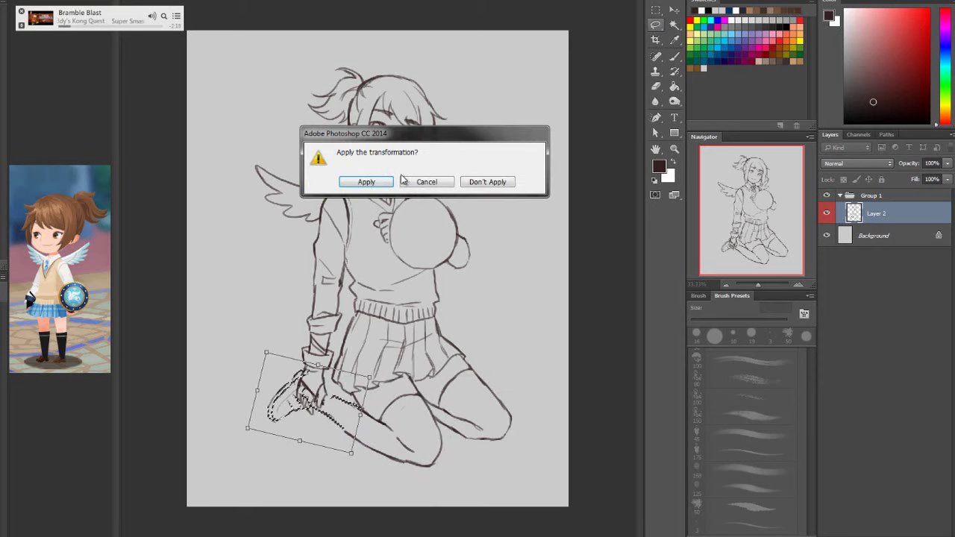
left_click(387, 183)
key("Return")
Cut the selected foot and lower leg onto their own layer and clear the selection
right_click(327, 150)
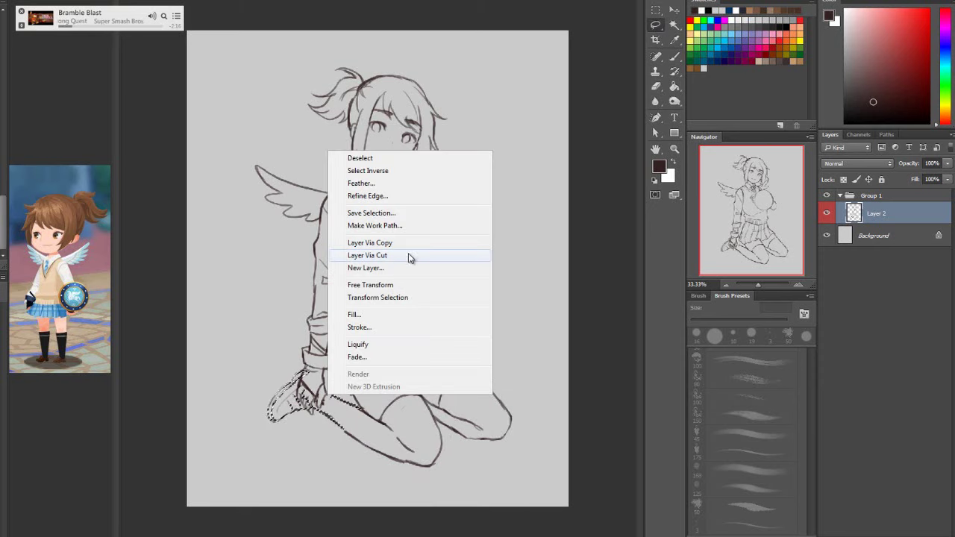
left_click(409, 255)
key("ctrl+d")
Erase the leg lines overlapping the supporting hand and merge the cut-out foot layer down into Layer 2
left_click(675, 56)
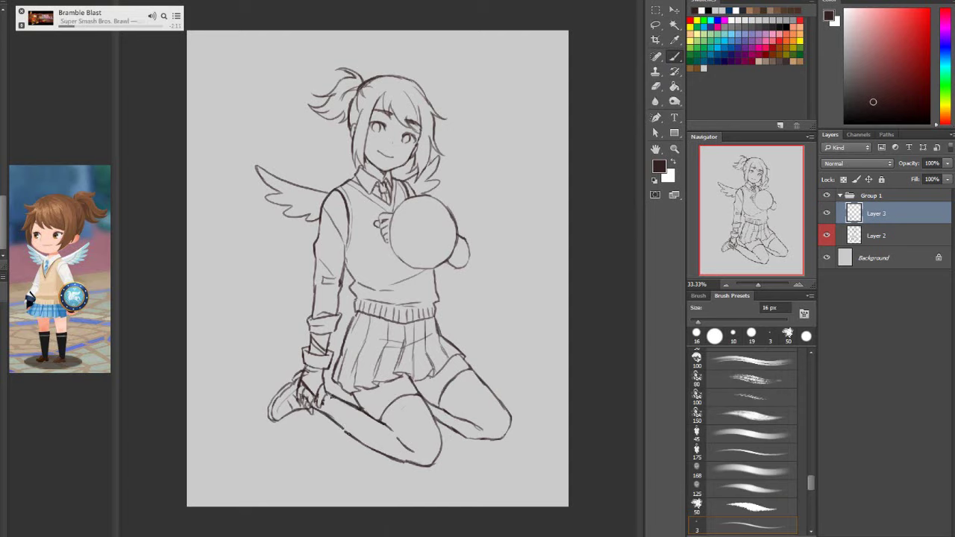
left_click(656, 87)
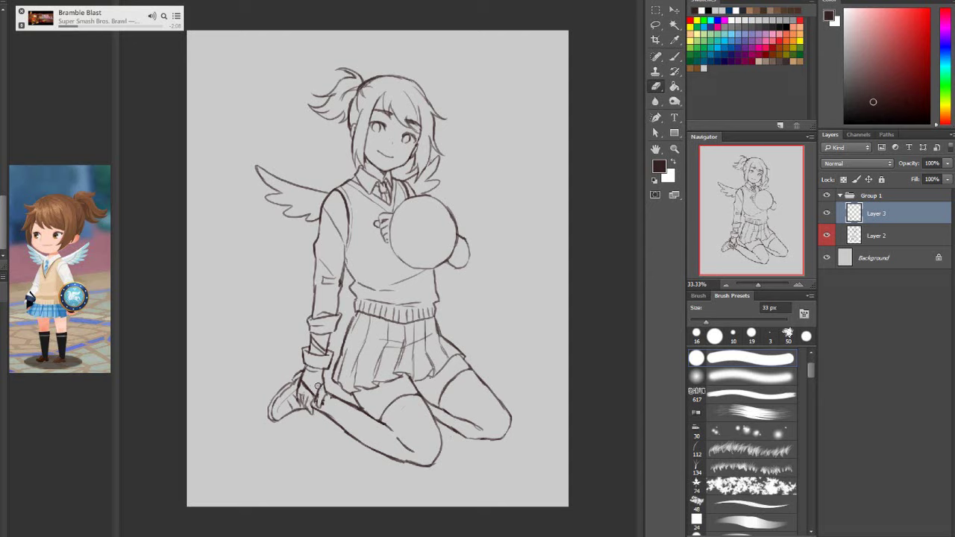
left_click_drag(319, 401, 329, 401)
left_click(867, 233)
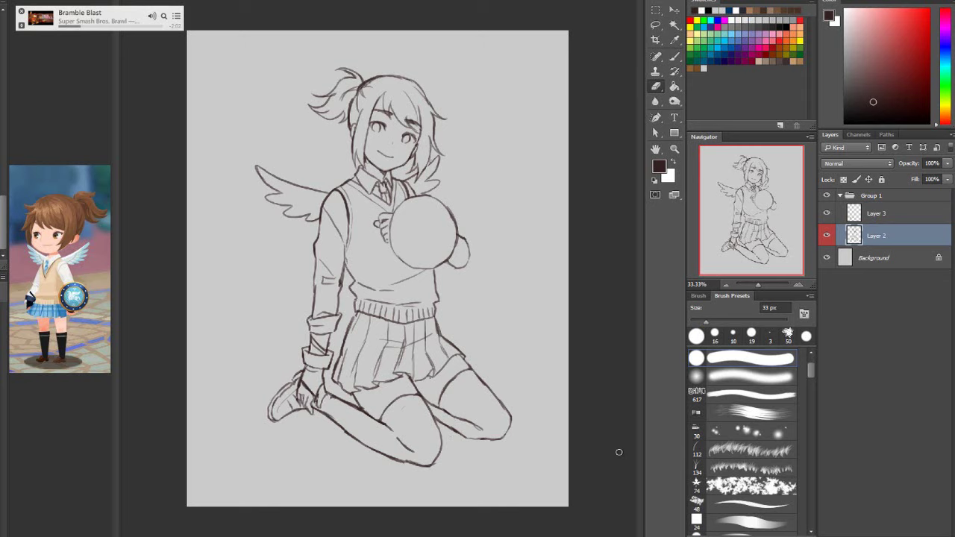
right_click(866, 216)
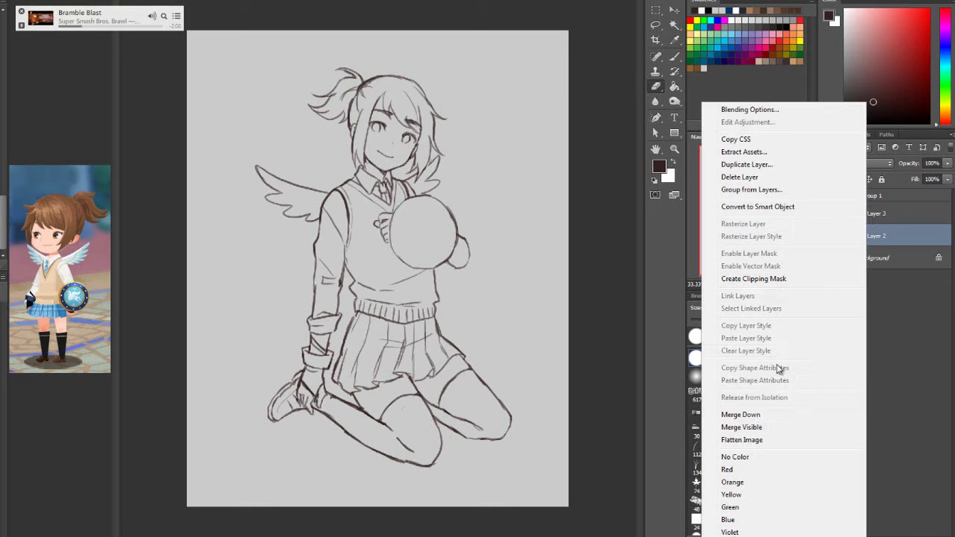
left_click(746, 415)
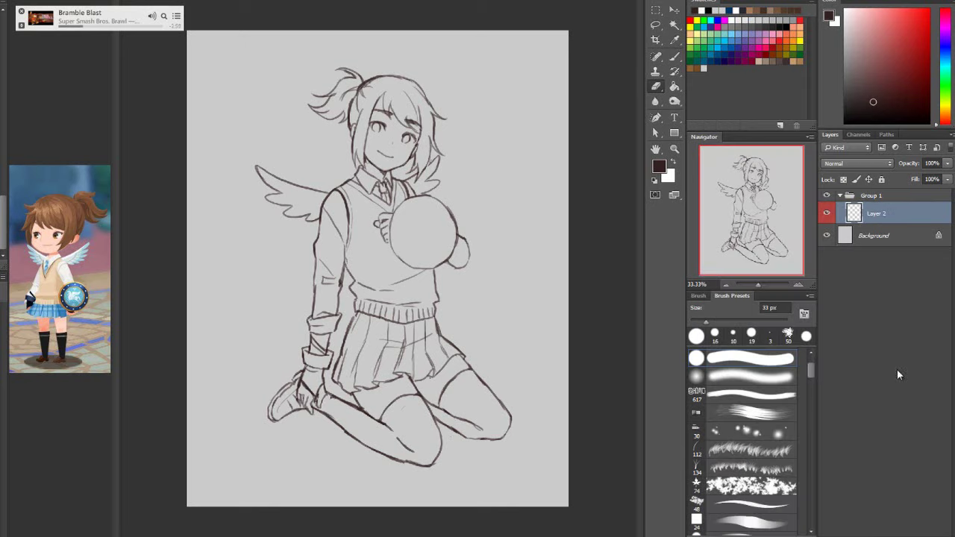
Add a new layer between the sketch group and the Background, and sample the reference character's skin tone for the brush
left_click(888, 237)
key("ctrl+shift+alt+n")
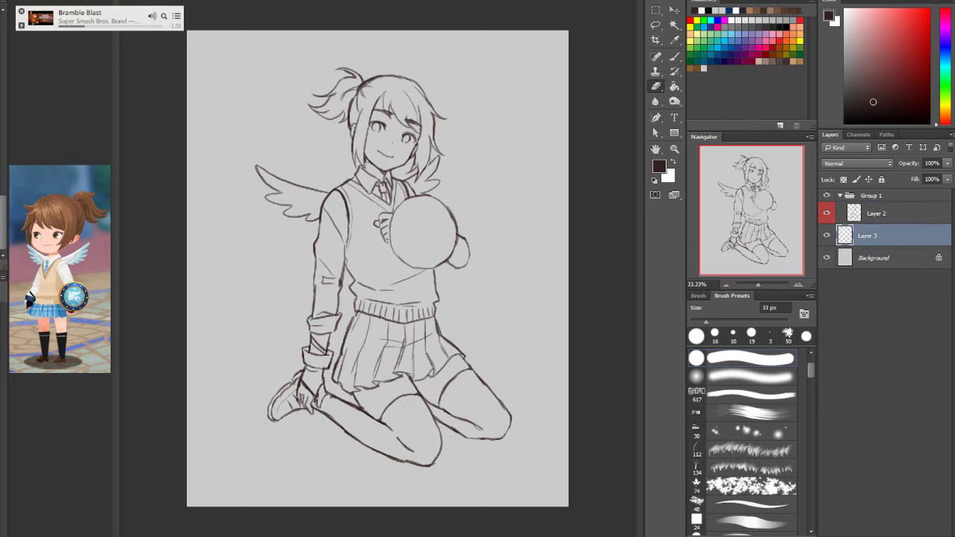
left_click(674, 149)
left_click(369, 142)
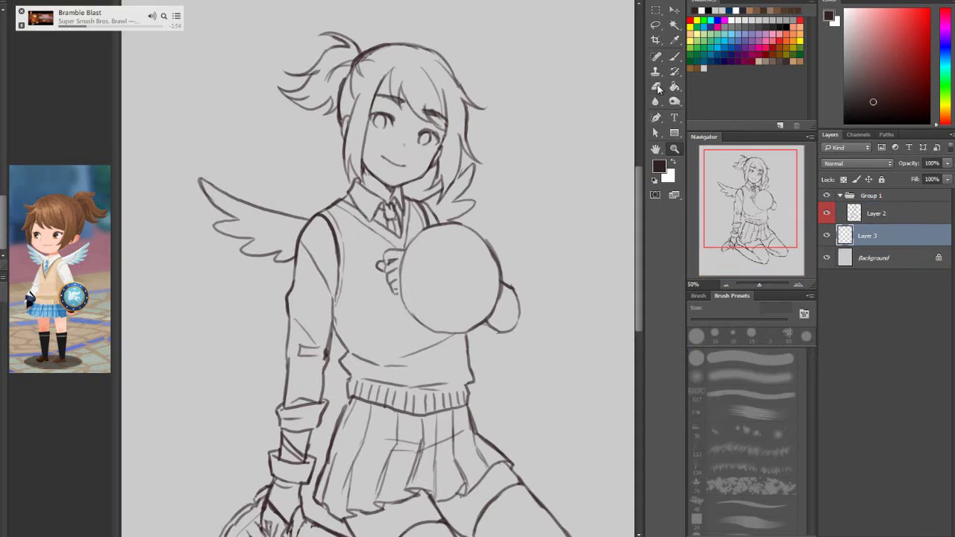
left_click(674, 56)
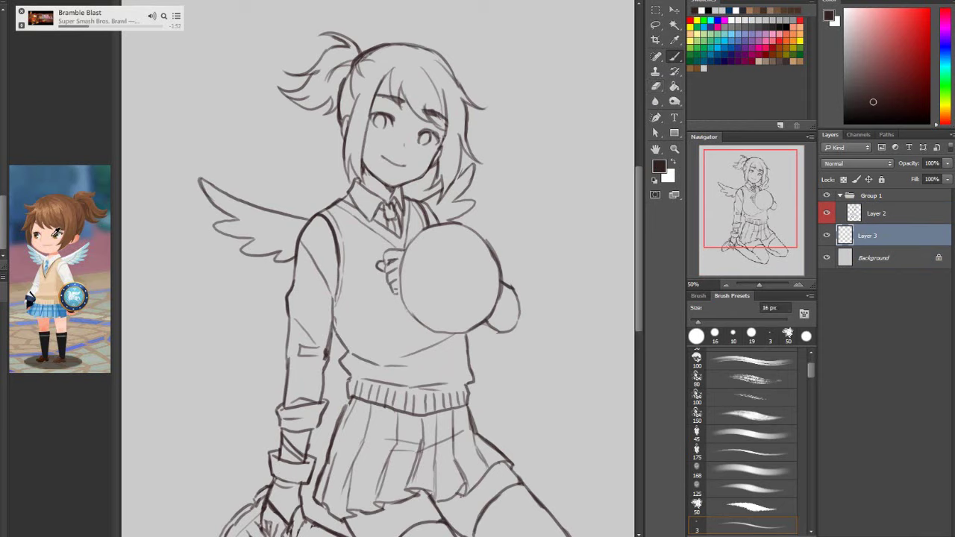
left_click(54, 239, "alt")
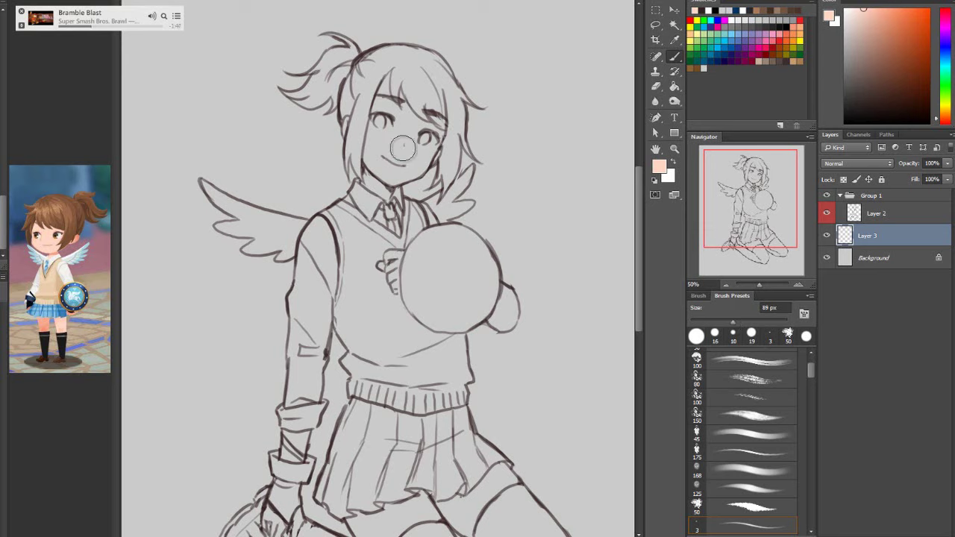
Paint the face, neck and the hand at the chest with the flat skin tone, using an 89 px brush
mouse_move(394, 129)
left_mouse_down()
mouse_move(390, 168)
mouse_move(407, 168)
mouse_move(401, 153)
mouse_move(412, 145)
mouse_move(369, 140)
mouse_move(407, 144)
mouse_move(381, 165)
mouse_move(355, 119)
mouse_move(352, 138)
mouse_move(382, 179)
mouse_move(375, 166)
mouse_move(371, 188)
mouse_move(375, 165)
mouse_move(383, 200)
mouse_move(385, 184)
mouse_move(436, 158)
left_mouse_up()
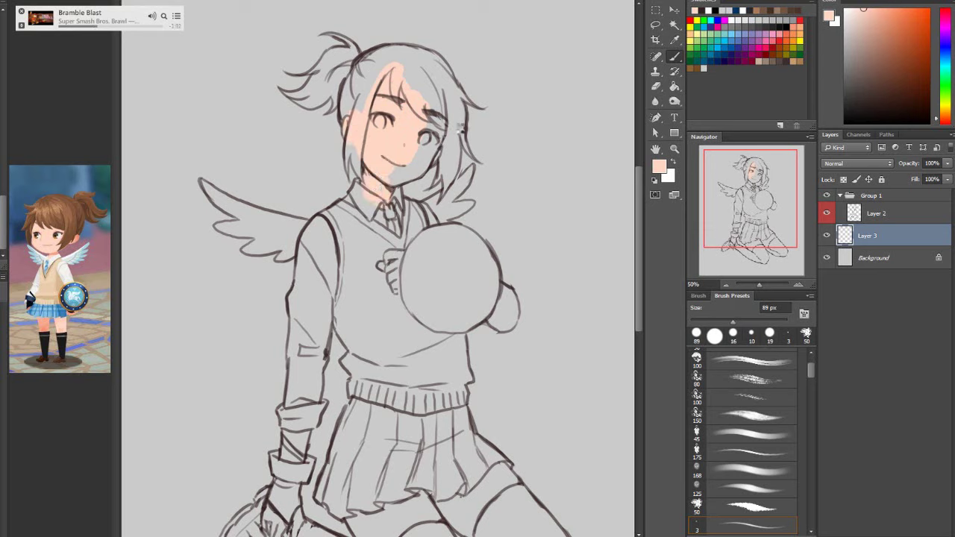
mouse_move(434, 122)
left_mouse_down()
mouse_move(440, 148)
mouse_move(396, 174)
mouse_move(422, 150)
left_mouse_up()
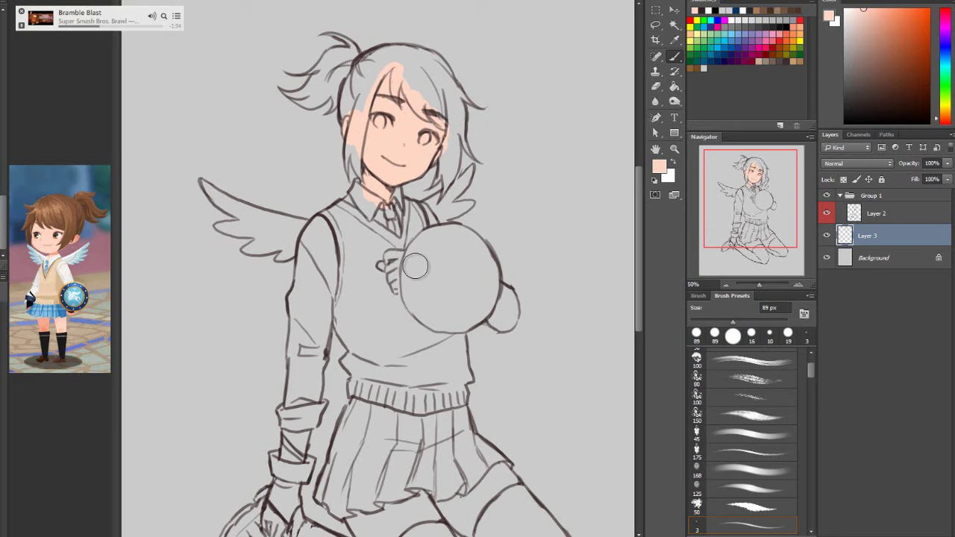
mouse_move(399, 257)
left_mouse_down()
mouse_move(397, 288)
mouse_move(420, 263)
left_mouse_up()
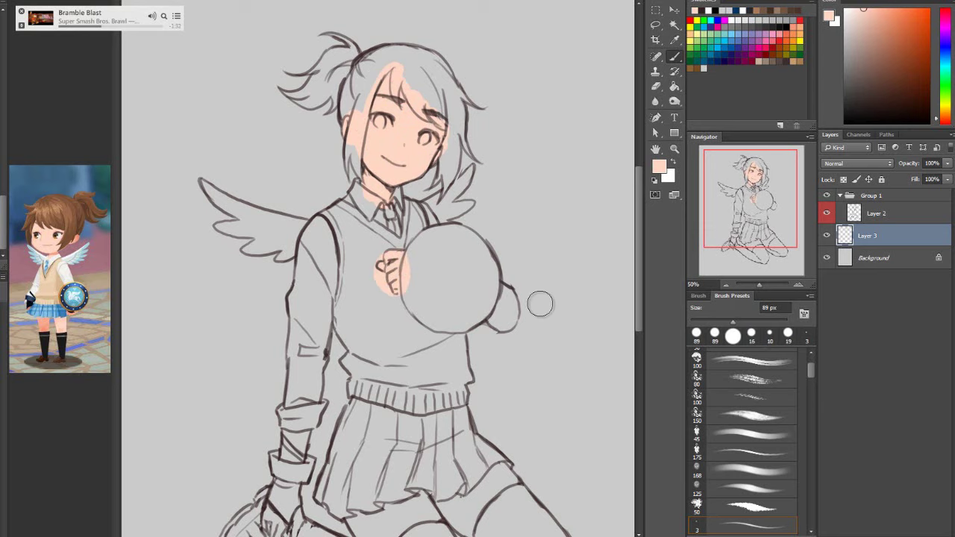
Paint the forearm, the supporting hand's fingers and both exposed thighs between skirt and stockings with the skin tone
scroll(639, 282, "down", 5)
mouse_move(292, 304)
left_mouse_down()
mouse_move(288, 297)
mouse_move(296, 327)
mouse_move(302, 304)
left_mouse_up()
mouse_move(276, 373)
left_mouse_down()
mouse_move(270, 384)
mouse_move(290, 415)
mouse_move(296, 384)
left_mouse_up()
mouse_move(439, 385)
left_mouse_down()
mouse_move(421, 360)
mouse_move(410, 391)
mouse_move(378, 419)
mouse_move(356, 378)
mouse_move(376, 393)
mouse_move(413, 369)
left_mouse_up()
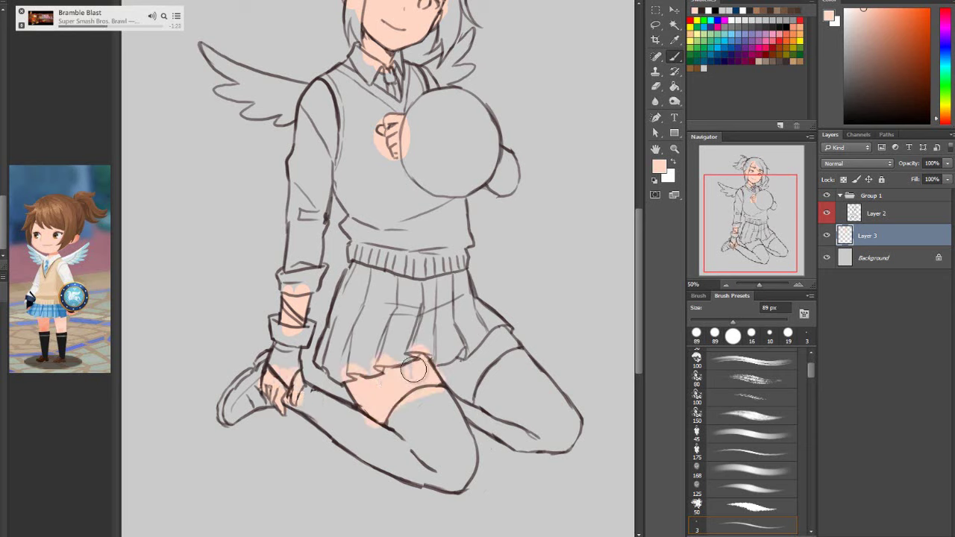
mouse_move(505, 339)
left_mouse_down()
mouse_move(510, 351)
mouse_move(501, 343)
mouse_move(462, 362)
mouse_move(452, 392)
mouse_move(489, 410)
left_mouse_up()
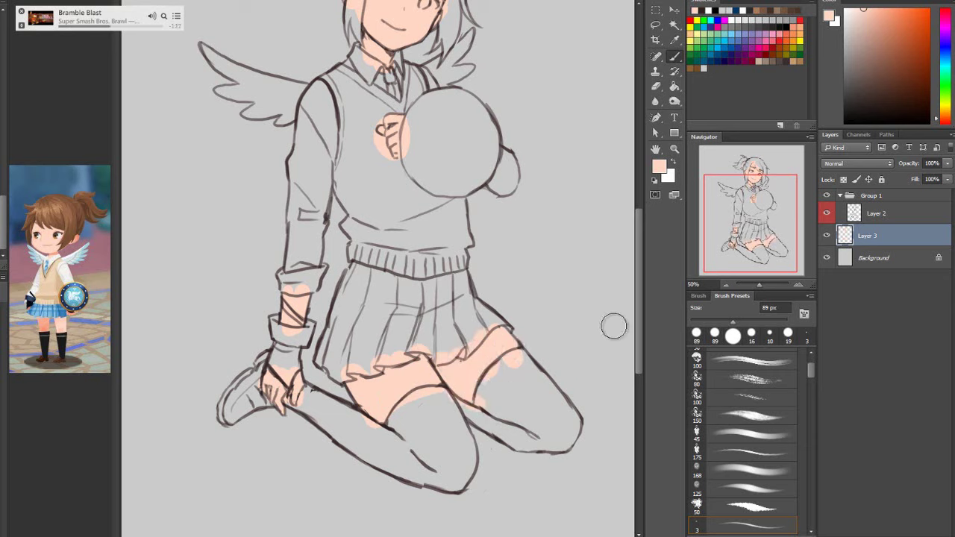
left_click_drag(511, 365, 486, 379)
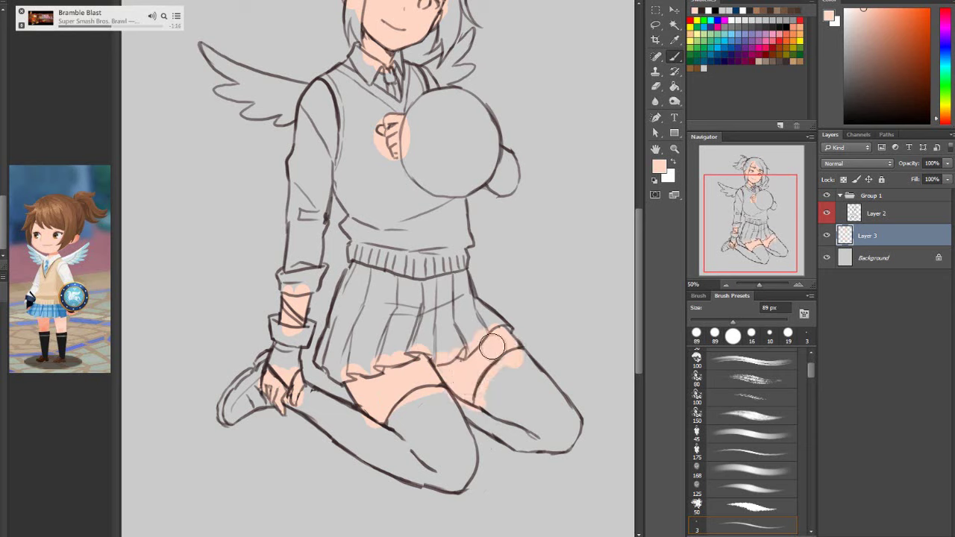
Lock the transparent pixels of Layer 3 and repaint the skin areas in a slightly yellower skin tone with a 274 px brush
scroll(635, 253, "up", 3)
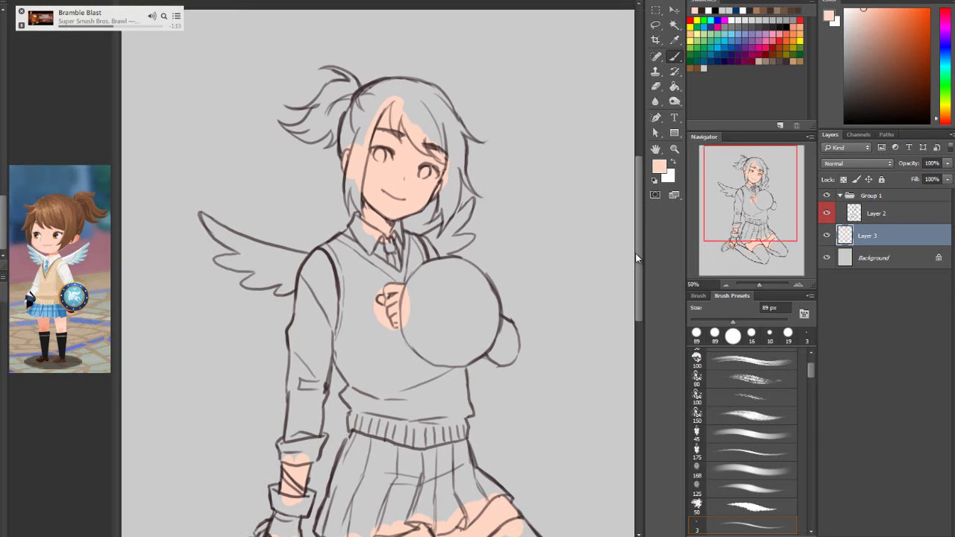
scroll(635, 252, "up", 1)
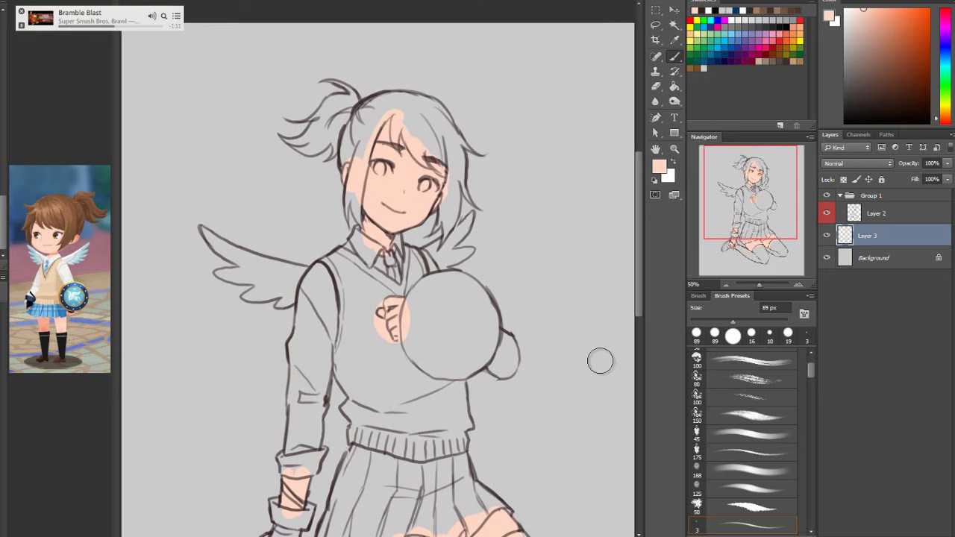
left_click(844, 179)
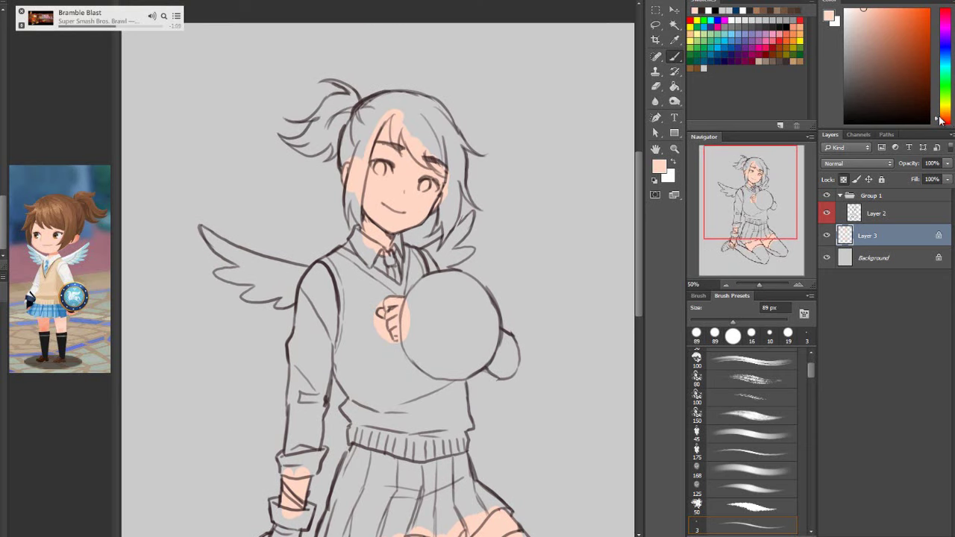
left_click(937, 118)
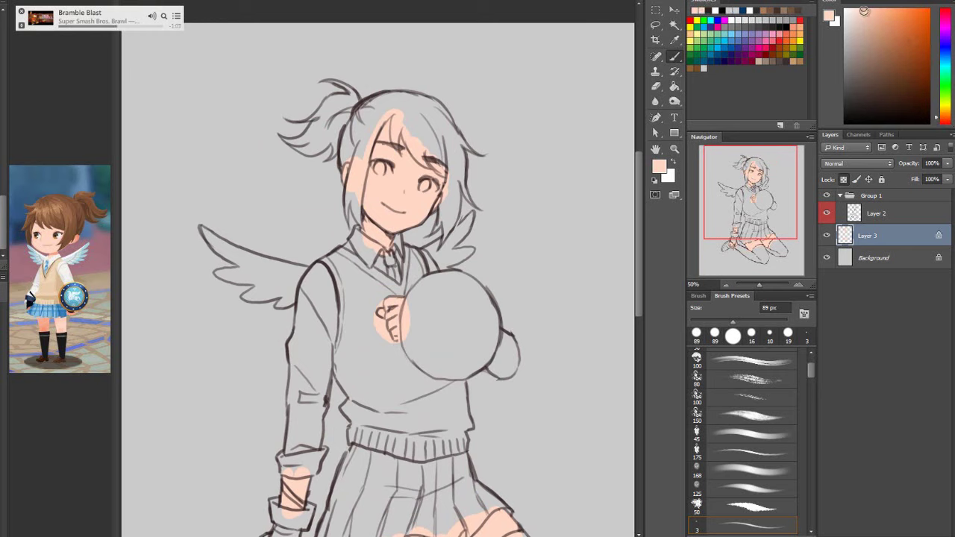
left_click(863, 11)
left_click(767, 320)
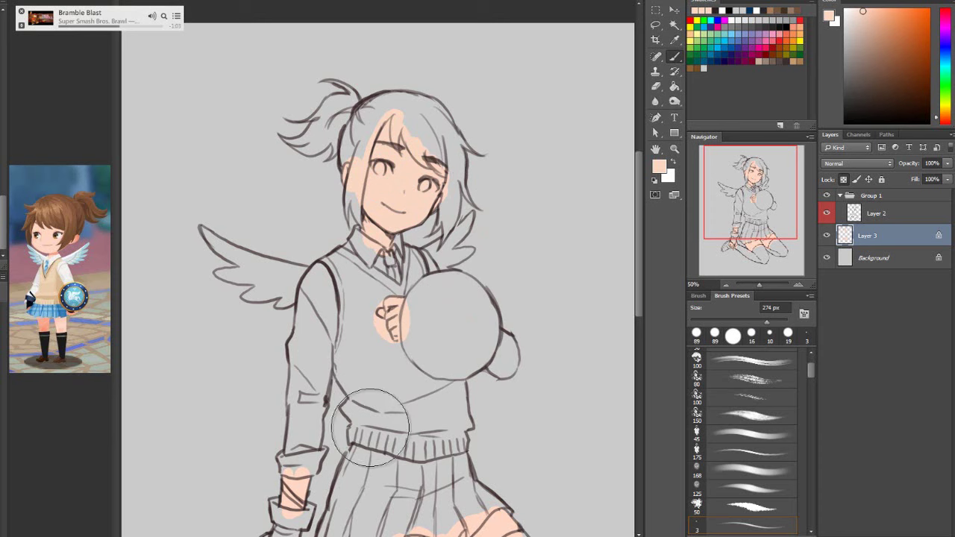
scroll(635, 296, "down", 2)
scroll(639, 362, "down", 1)
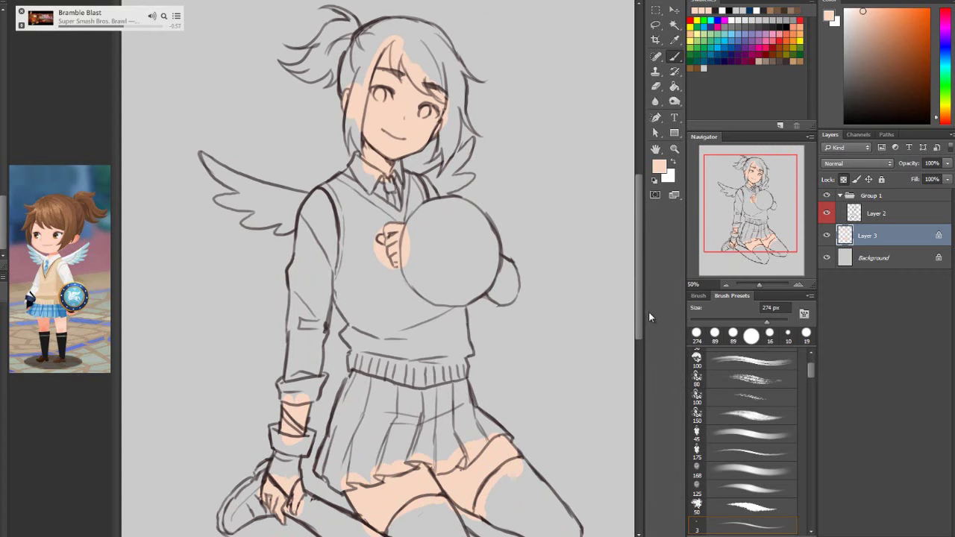
Lasso the elbow outline protruding beyond the chest circle on Layer 2 and transform it slightly narrower
scroll(638, 312, "up", 2)
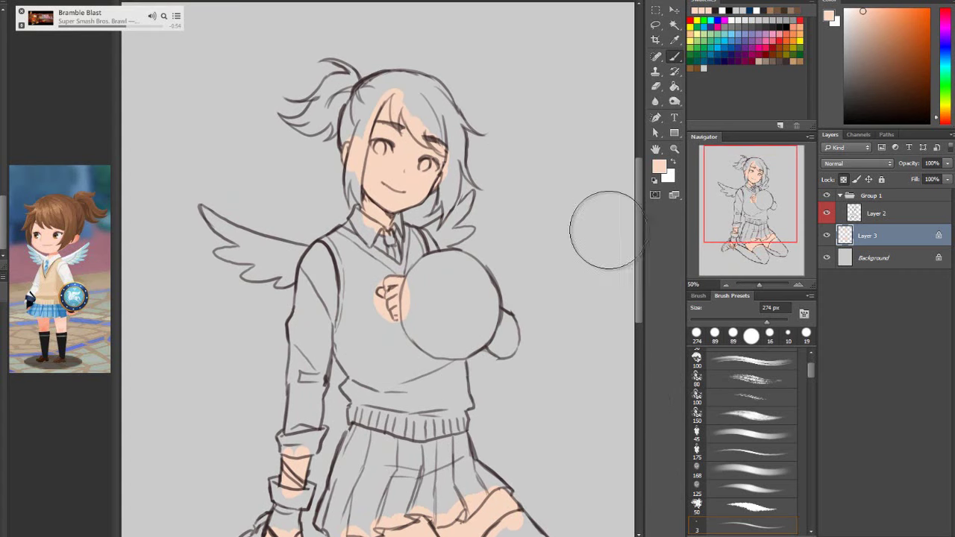
left_click(663, 26)
left_click(886, 214)
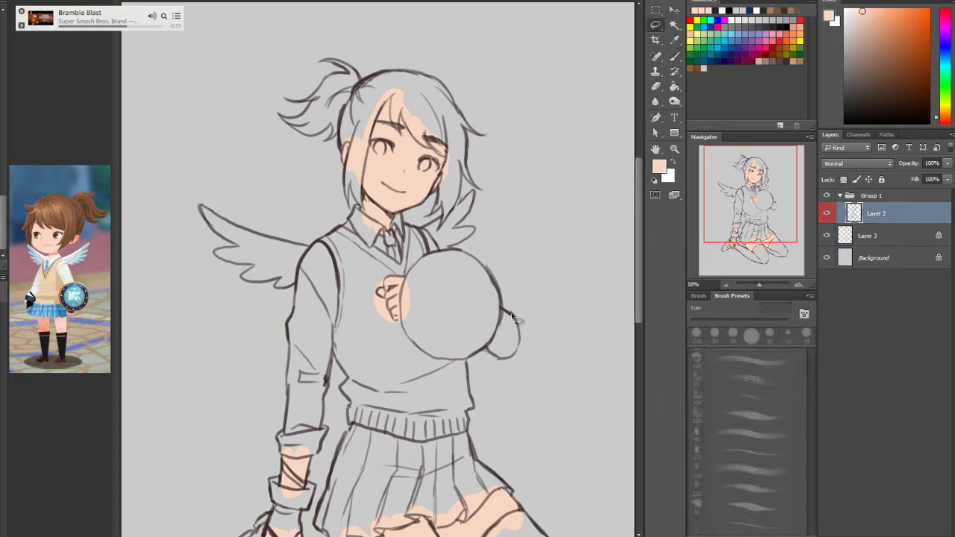
left_click_drag(544, 282, 542, 286)
key("ctrl+t")
left_click_drag(544, 335, 535, 334)
left_click(656, 24)
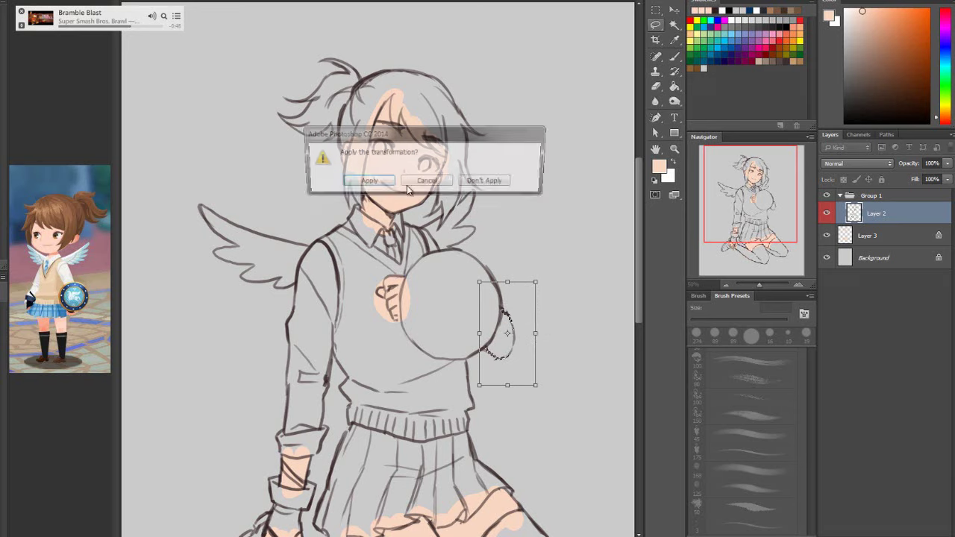
key("Return")
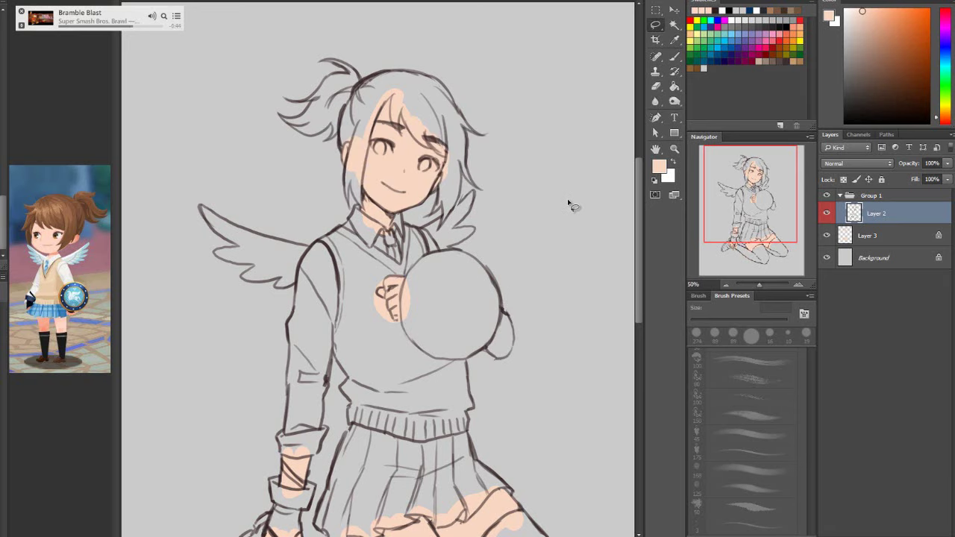
Add a layer above Layer 3 and start the hair's side and ponytail base in the reference's slightly muted brown with a 40 px brush
left_click(874, 239)
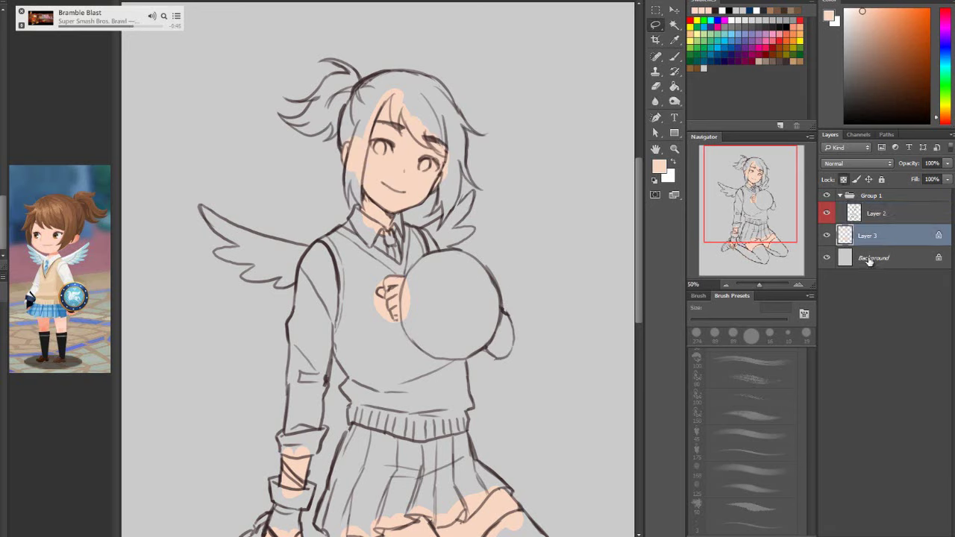
left_click(675, 57)
key("ctrl+shift+alt+n")
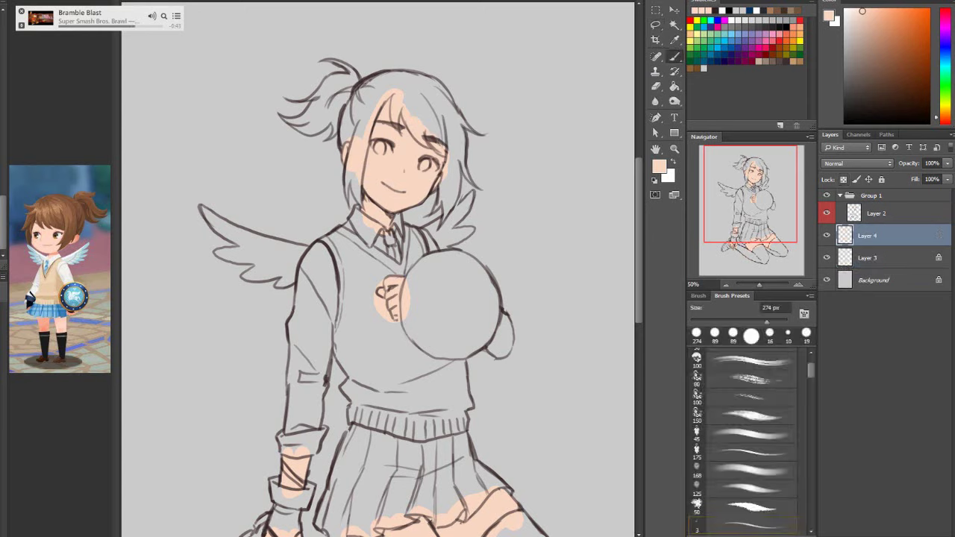
left_click(720, 324)
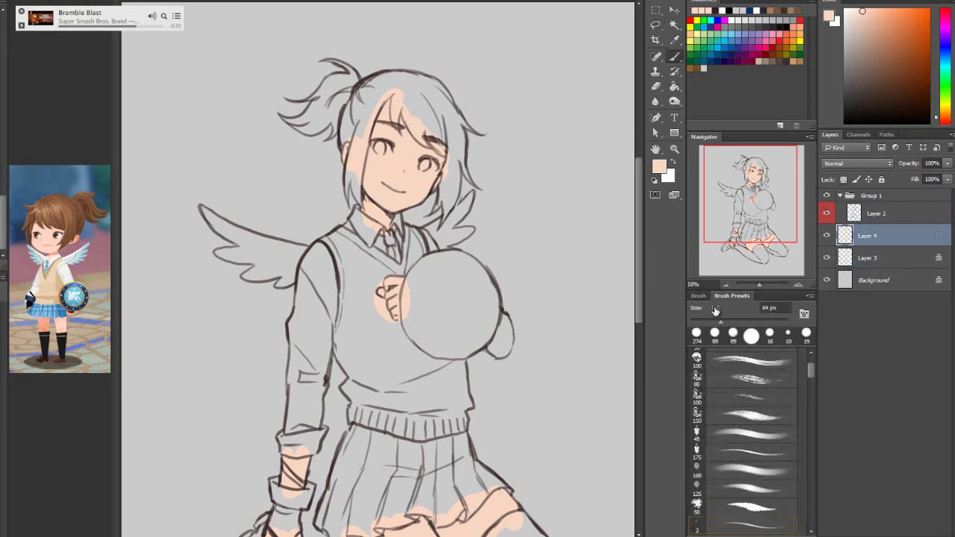
left_click(73, 208, "alt")
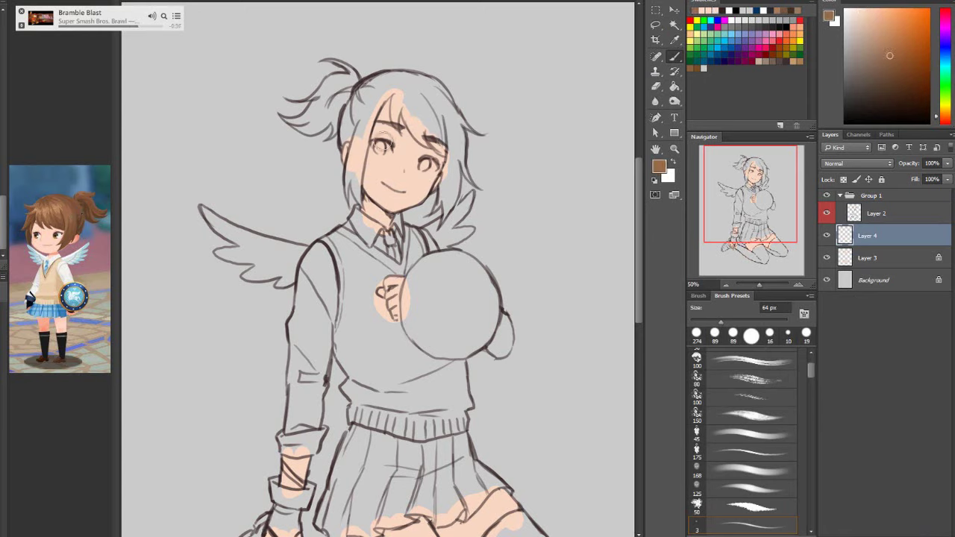
left_click_drag(720, 322, 709, 322)
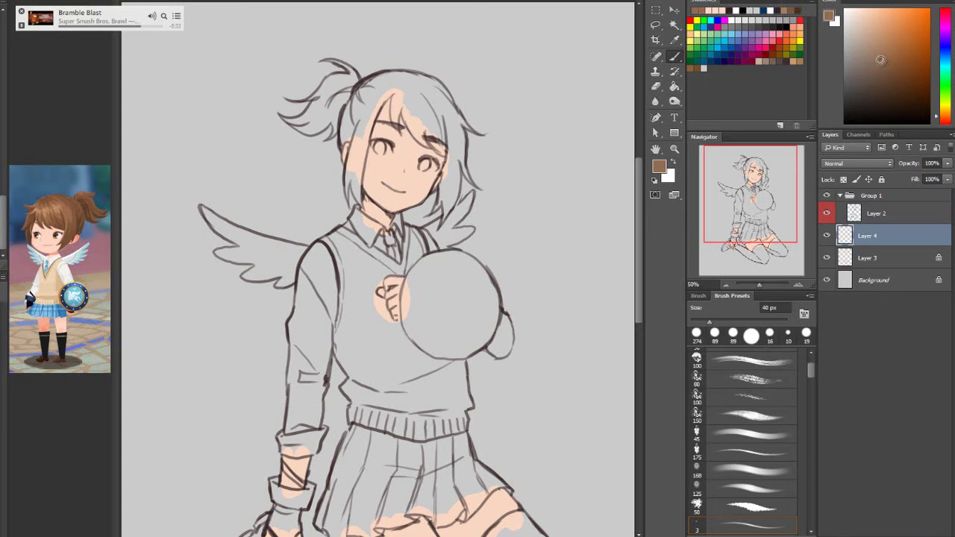
mouse_move(380, 122)
left_mouse_down()
mouse_move(350, 170)
mouse_move(369, 160)
mouse_move(384, 96)
mouse_move(361, 173)
mouse_move(345, 123)
mouse_move(332, 136)
mouse_move(345, 112)
mouse_move(349, 140)
mouse_move(363, 94)
mouse_move(327, 117)
mouse_move(348, 126)
left_mouse_up()
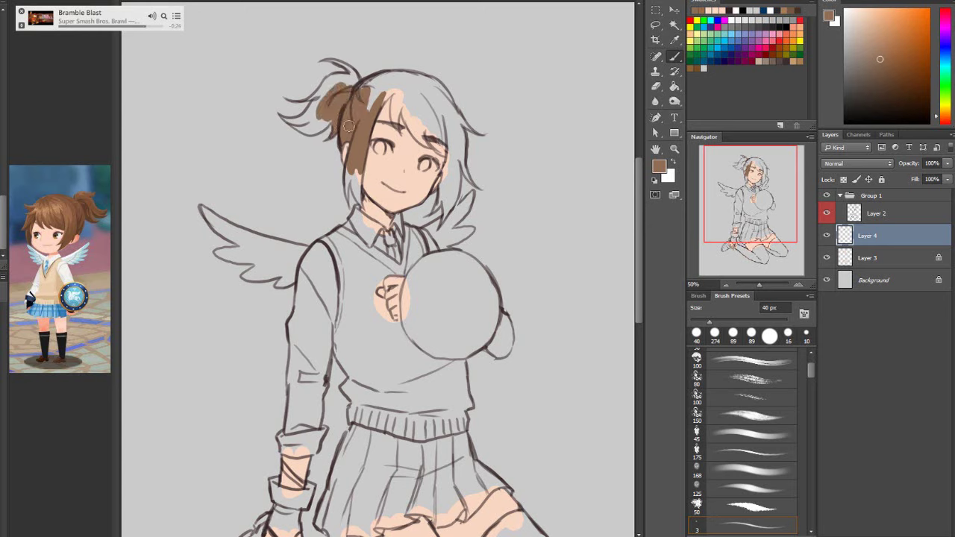
Set the blend mode of the sketch's Layer 2 to Multiply
left_click(878, 216)
left_click(854, 163)
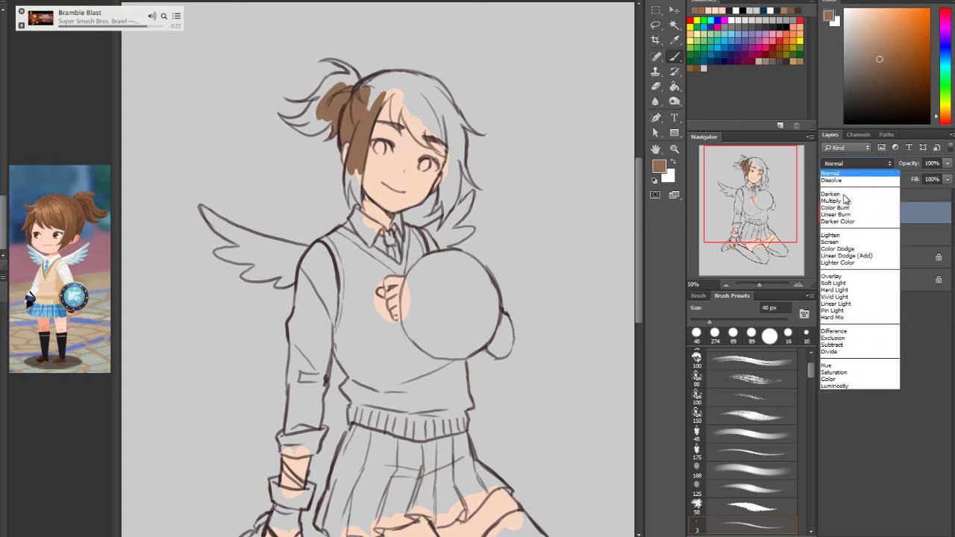
left_click(845, 201)
Fill the side locks, fringe, ponytail and crown with the flat brown on Layer 4
left_click(877, 237)
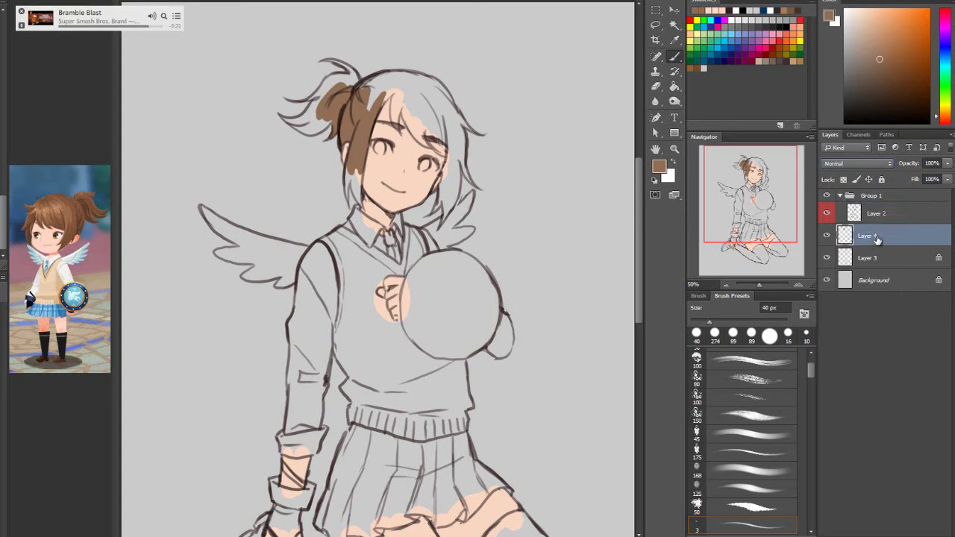
left_click_drag(362, 174, 354, 211)
mouse_move(356, 185)
left_mouse_down()
mouse_move(367, 207)
mouse_move(361, 175)
mouse_move(368, 202)
left_mouse_up()
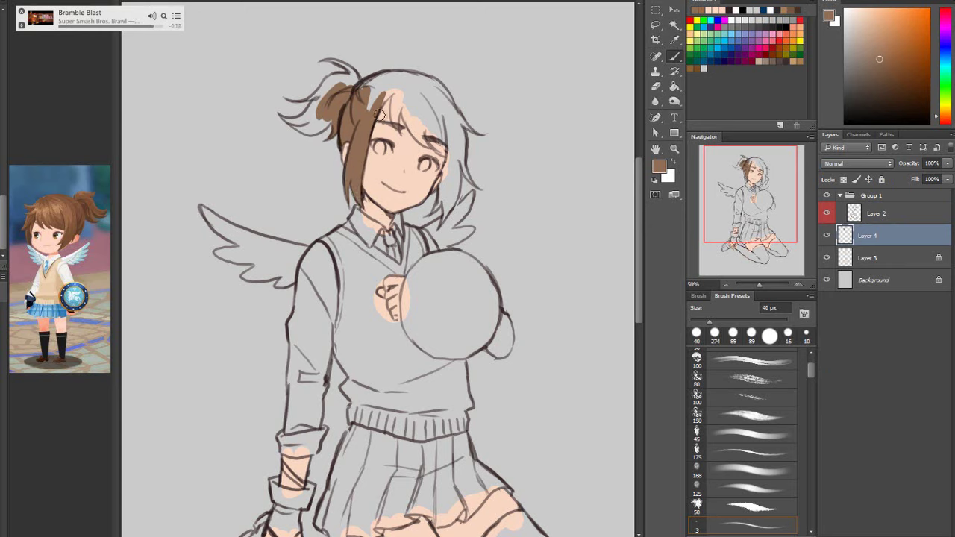
mouse_move(390, 96)
left_mouse_down()
mouse_move(394, 121)
mouse_move(429, 147)
mouse_move(426, 129)
mouse_move(450, 158)
mouse_move(420, 118)
mouse_move(420, 136)
mouse_move(404, 92)
mouse_move(452, 145)
mouse_move(437, 105)
mouse_move(445, 111)
mouse_move(457, 142)
left_mouse_up()
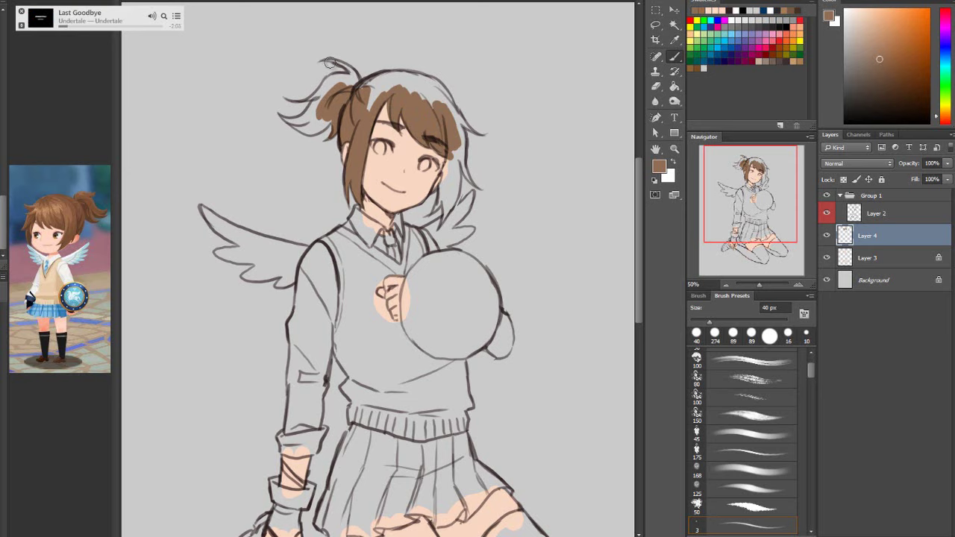
mouse_move(329, 62)
left_mouse_down()
mouse_move(362, 94)
mouse_move(380, 79)
mouse_move(332, 60)
mouse_move(353, 79)
mouse_move(331, 79)
mouse_move(307, 99)
mouse_move(343, 80)
mouse_move(355, 93)
mouse_move(280, 117)
mouse_move(319, 131)
mouse_move(339, 113)
mouse_move(301, 125)
mouse_move(325, 106)
left_mouse_up()
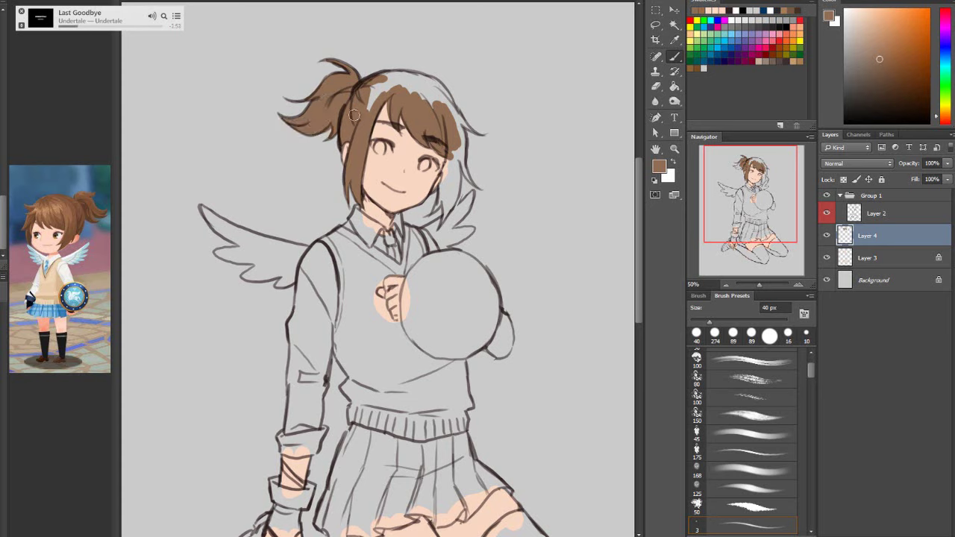
mouse_move(474, 133)
left_mouse_down()
mouse_move(436, 83)
mouse_move(399, 80)
mouse_move(455, 105)
mouse_move(415, 78)
mouse_move(376, 79)
mouse_move(366, 111)
mouse_move(406, 87)
mouse_move(442, 111)
mouse_move(462, 103)
mouse_move(446, 101)
mouse_move(444, 121)
mouse_move(455, 117)
mouse_move(475, 186)
mouse_move(455, 154)
mouse_move(462, 141)
mouse_move(431, 215)
mouse_move(445, 196)
mouse_move(442, 224)
mouse_move(457, 165)
mouse_move(443, 211)
mouse_move(457, 178)
left_mouse_up()
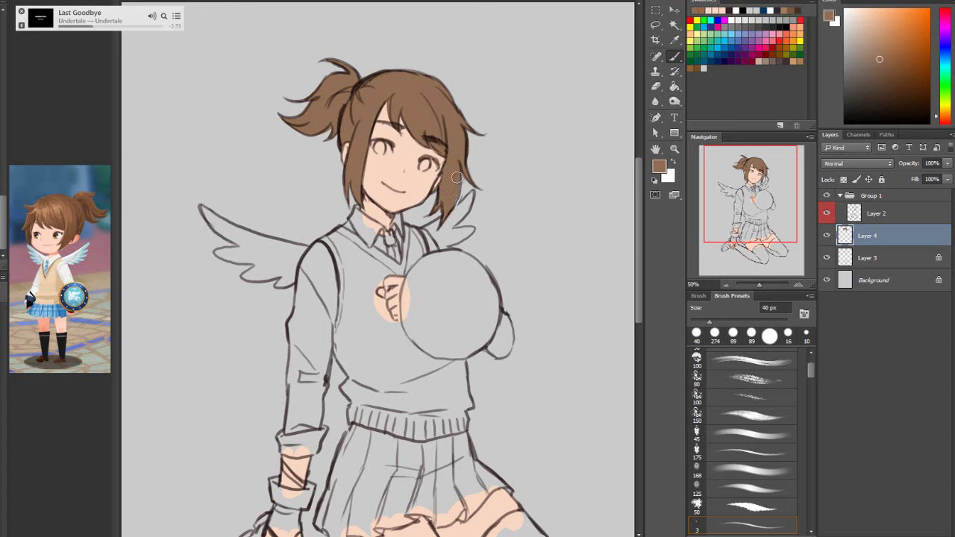
key("e")
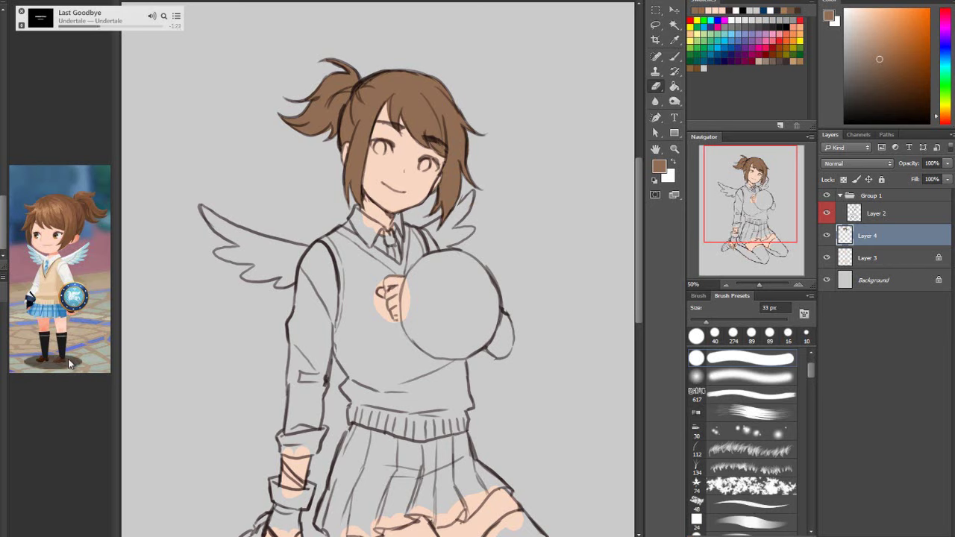
Sample the reference character's dark brown shoe colour and paint the shoe behind the supporting hand with a 40 px brush
left_click(671, 63)
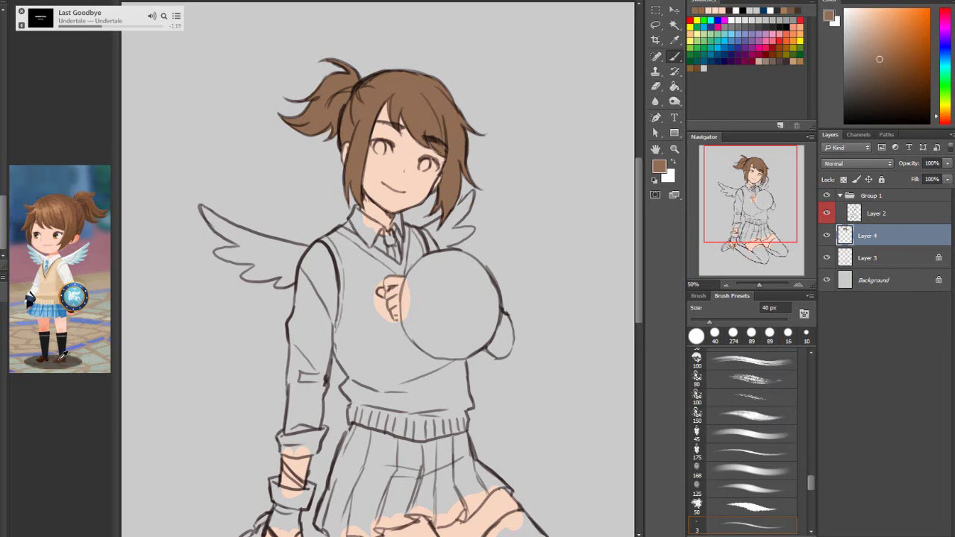
left_click(74, 357, "alt")
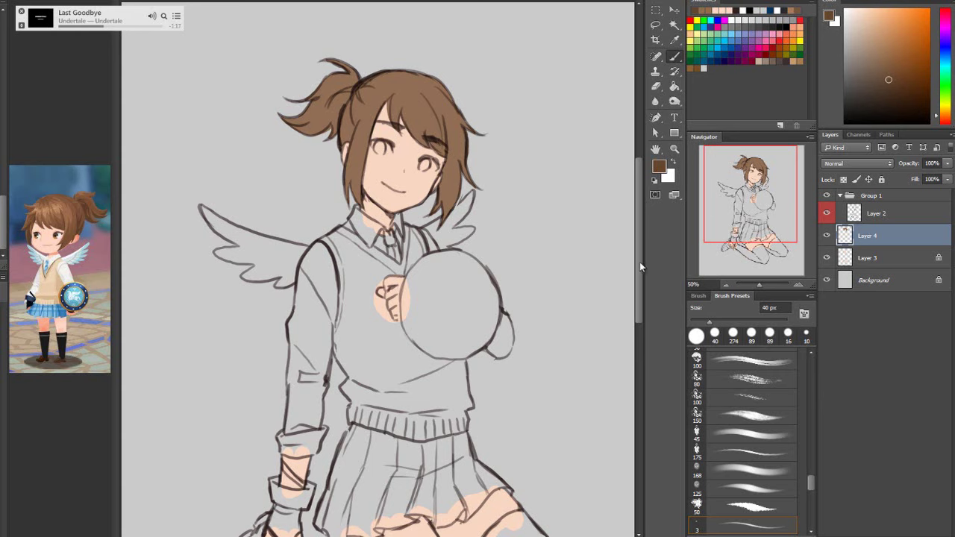
left_click_drag(639, 262, 638, 318)
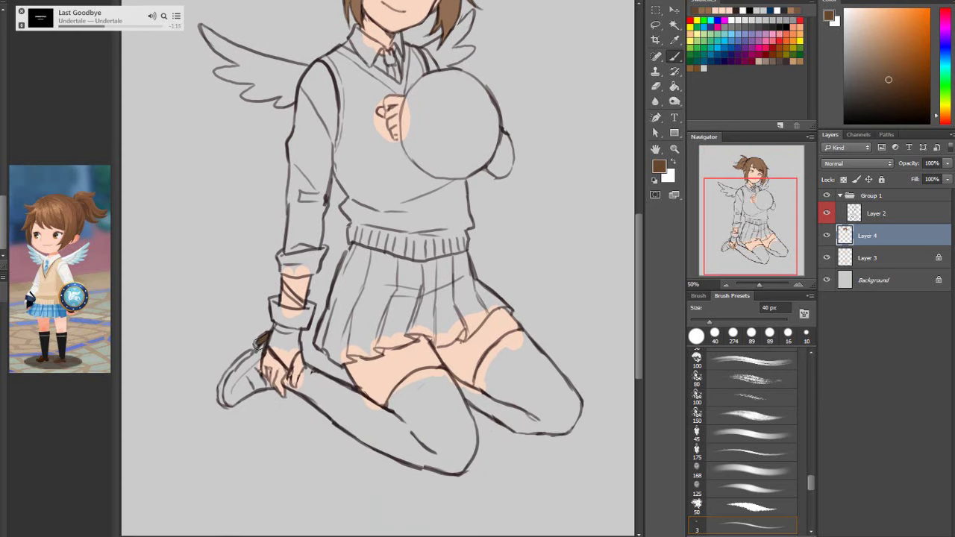
mouse_move(262, 344)
left_mouse_down()
mouse_move(234, 367)
mouse_move(256, 345)
mouse_move(220, 394)
mouse_move(253, 397)
left_mouse_up()
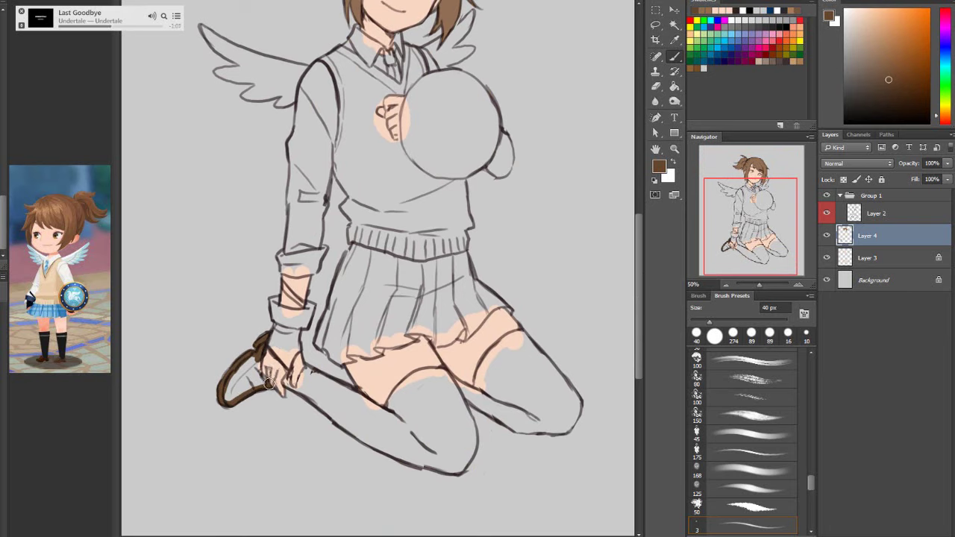
mouse_move(260, 377)
left_mouse_down()
mouse_move(227, 398)
mouse_move(251, 360)
mouse_move(247, 394)
mouse_move(304, 368)
mouse_move(244, 388)
left_mouse_up()
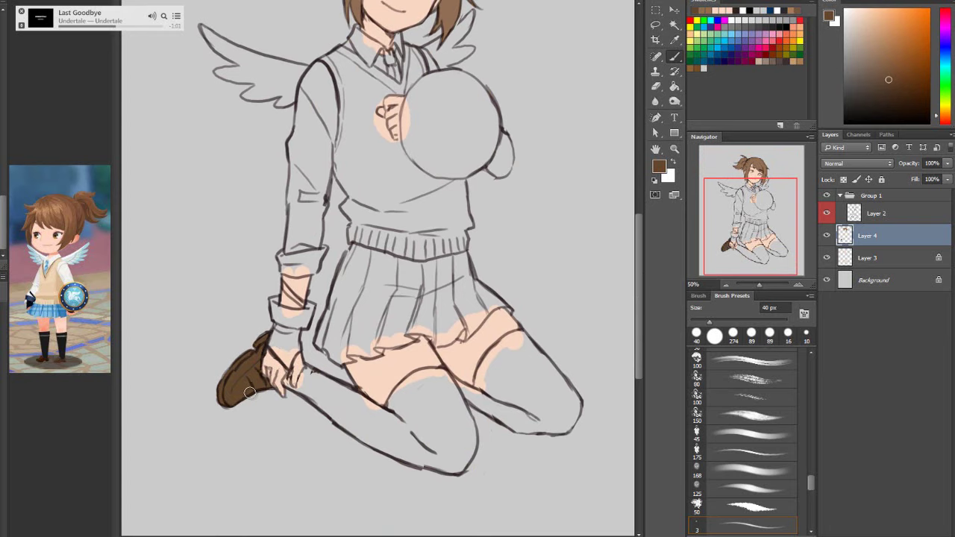
Add a layer above Layer 3 and start painting the sweater vest's shoulder in a slightly adjusted beige sampled from the reference vest
left_click_drag(631, 341, 643, 288)
left_click(877, 259)
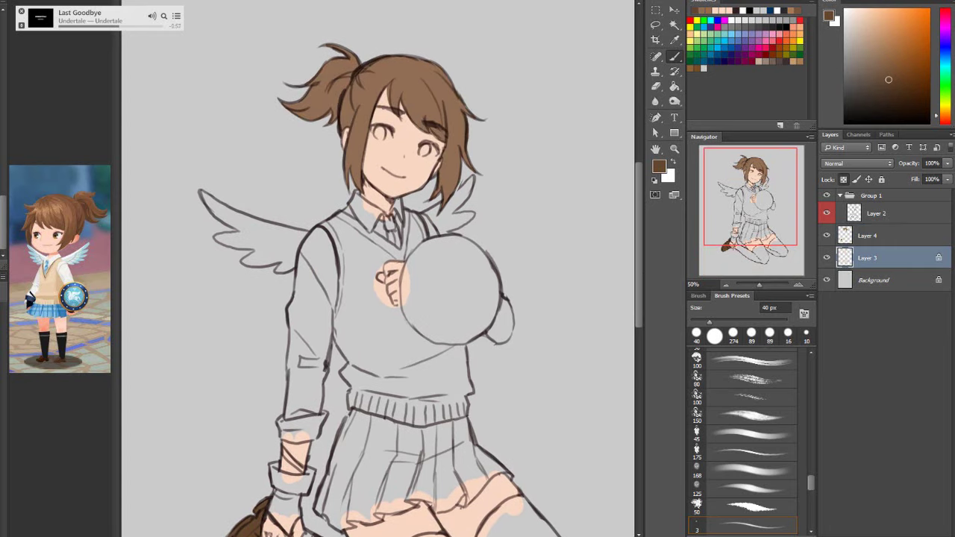
key("ctrl+shift+alt+n")
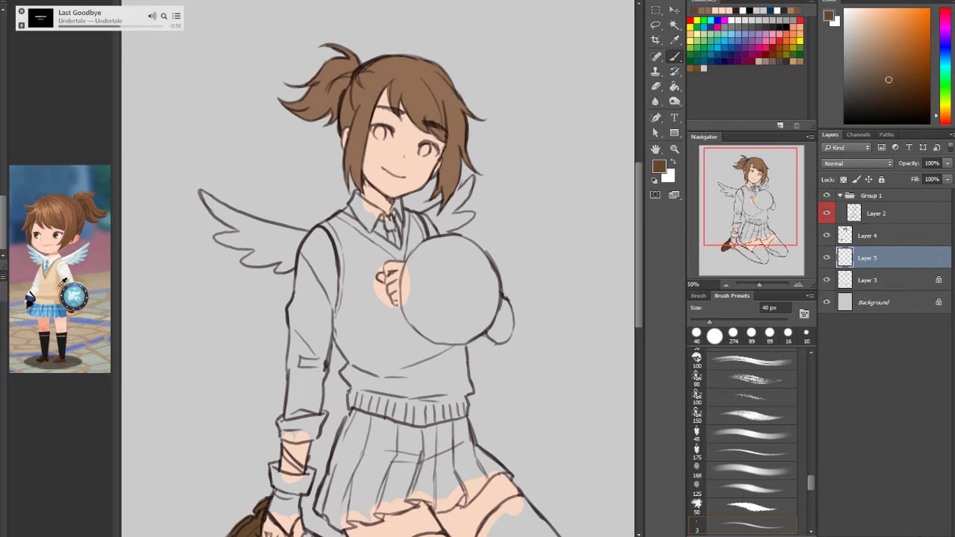
left_click(52, 280, "alt")
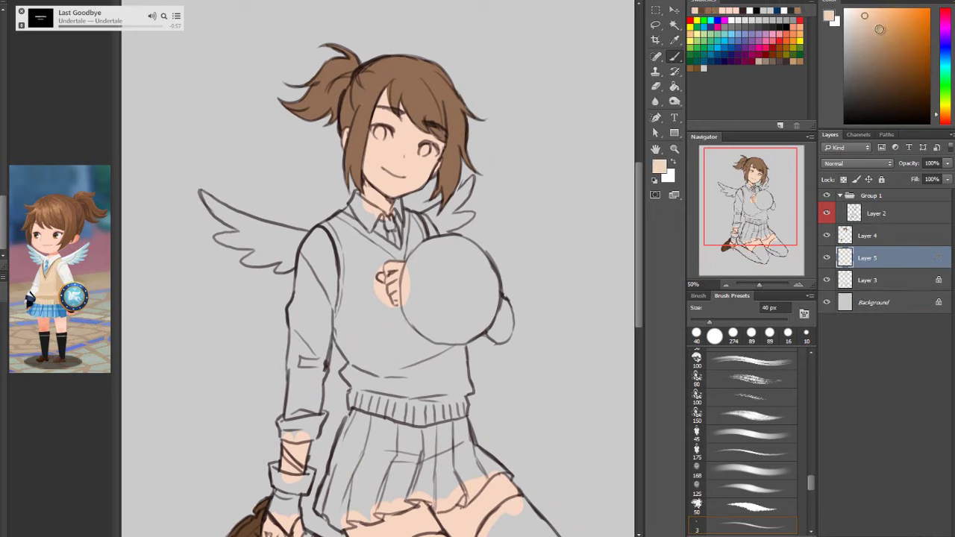
left_click_drag(863, 21, 866, 20)
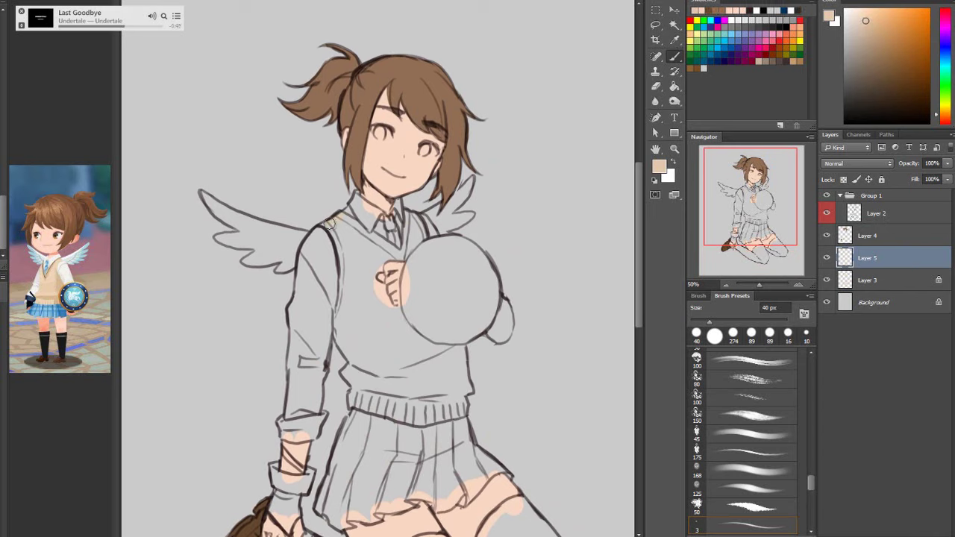
left_click_drag(333, 231, 353, 223)
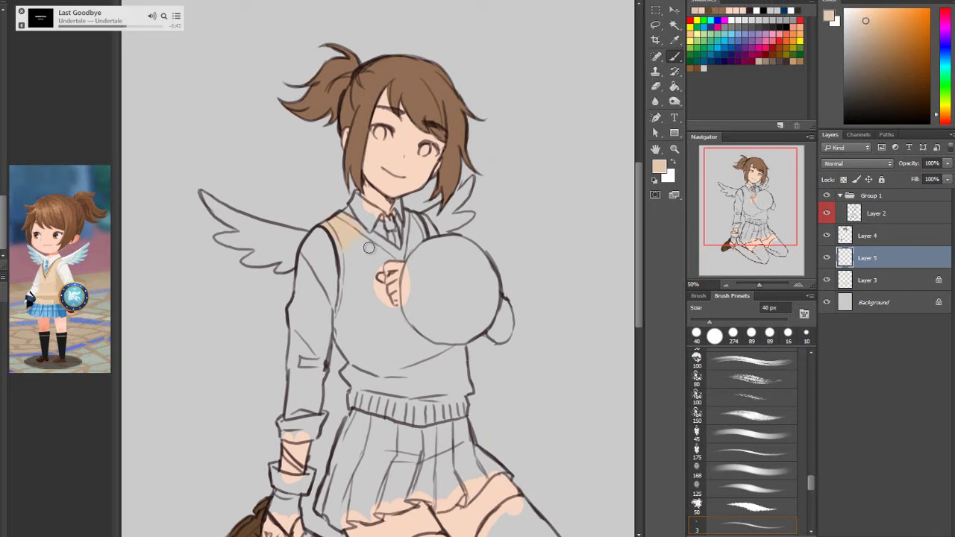
Add another layer above Layer 5 and make it a clipping mask on the vest layer
left_click(923, 534)
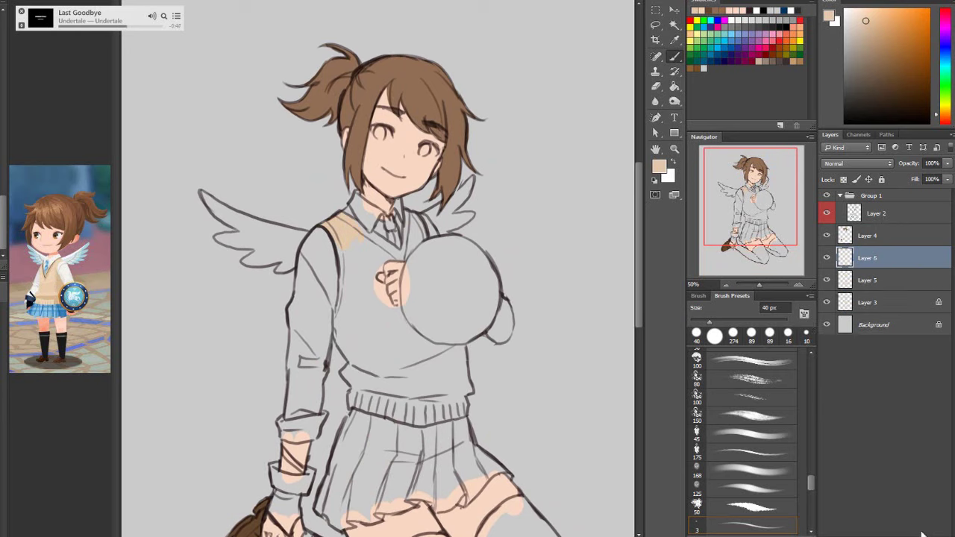
right_click(854, 260)
left_click(821, 277)
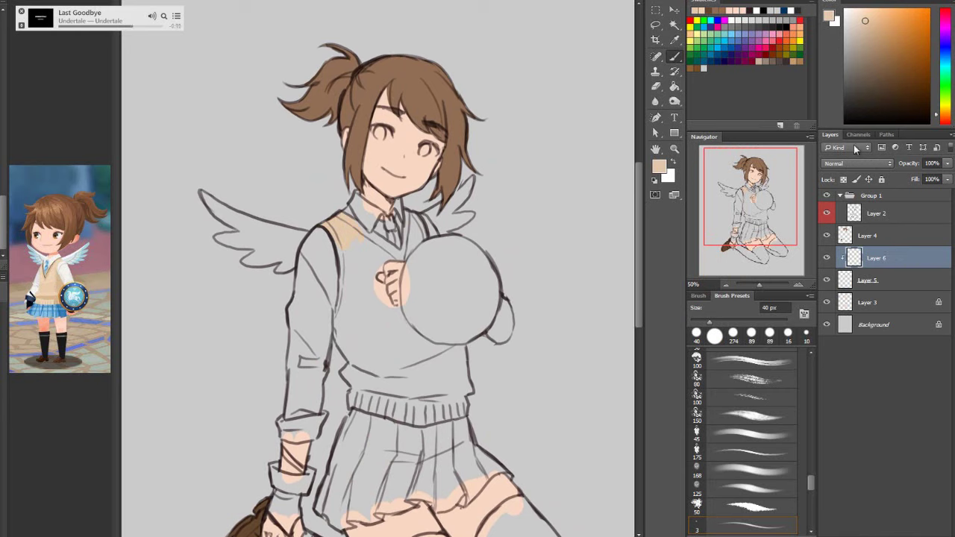
Fill the clipping layer above the vest layer with a saturated bright blue to make the painted vest area stand out
left_click(945, 48)
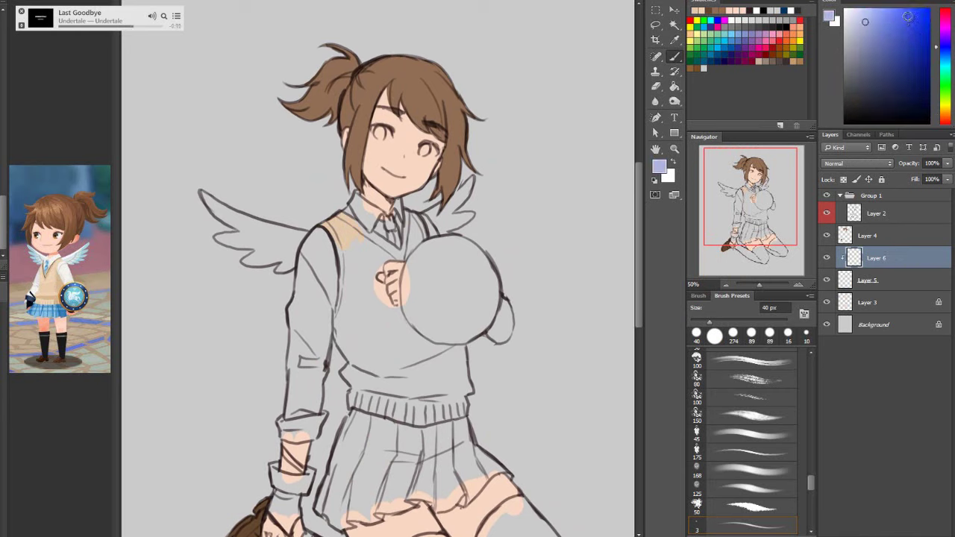
left_click(907, 16)
left_click(674, 88)
left_click(675, 58)
key("alt+BackSpace")
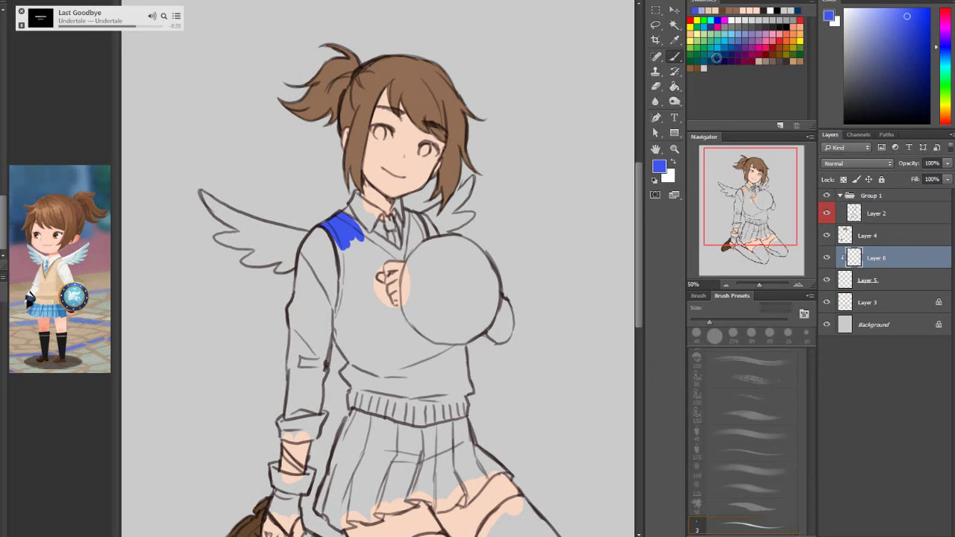
Sample the beige from the vest's shoulder and paint the armhole, side and hem edges of the vest on Layer 5
left_click(826, 257)
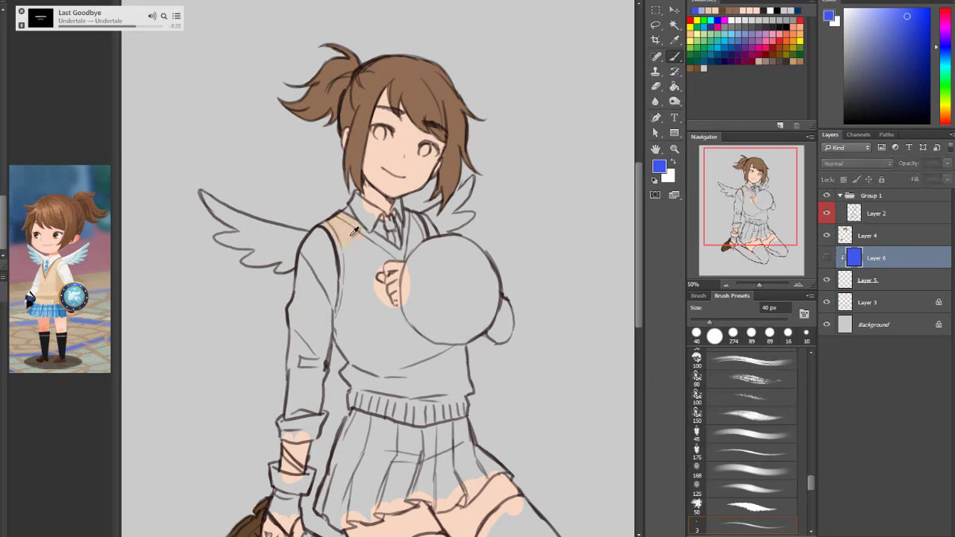
left_click(364, 222, "alt")
left_click(826, 257)
left_click(895, 287)
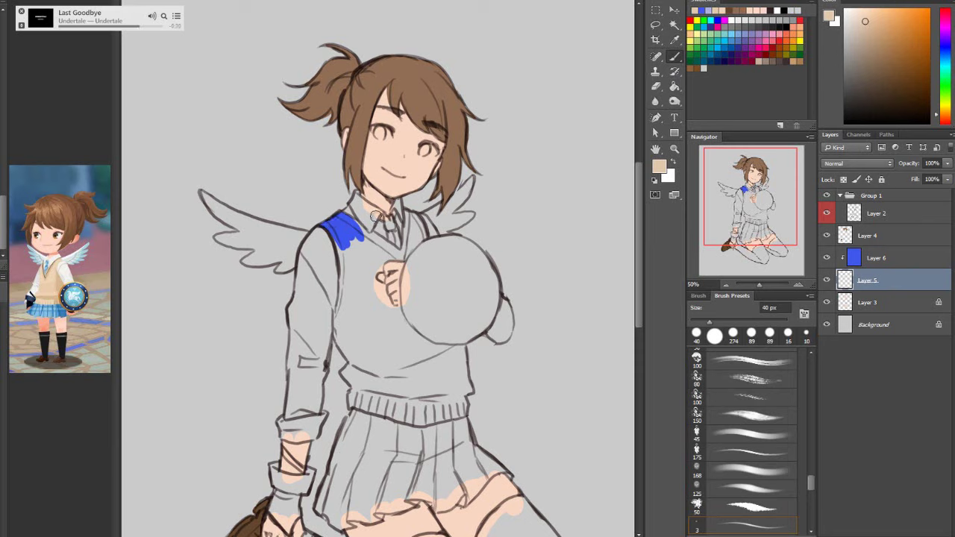
mouse_move(355, 219)
left_mouse_down()
mouse_move(395, 250)
mouse_move(363, 238)
mouse_move(367, 252)
mouse_move(353, 250)
mouse_move(337, 232)
mouse_move(349, 276)
mouse_move(343, 269)
mouse_move(335, 332)
mouse_move(365, 380)
mouse_move(367, 346)
mouse_move(346, 372)
mouse_move(357, 395)
mouse_move(349, 380)
mouse_move(350, 406)
mouse_move(423, 422)
mouse_move(412, 422)
mouse_move(462, 414)
mouse_move(474, 354)
mouse_move(469, 392)
left_mouse_up()
key("ctrl+z")
key("e")
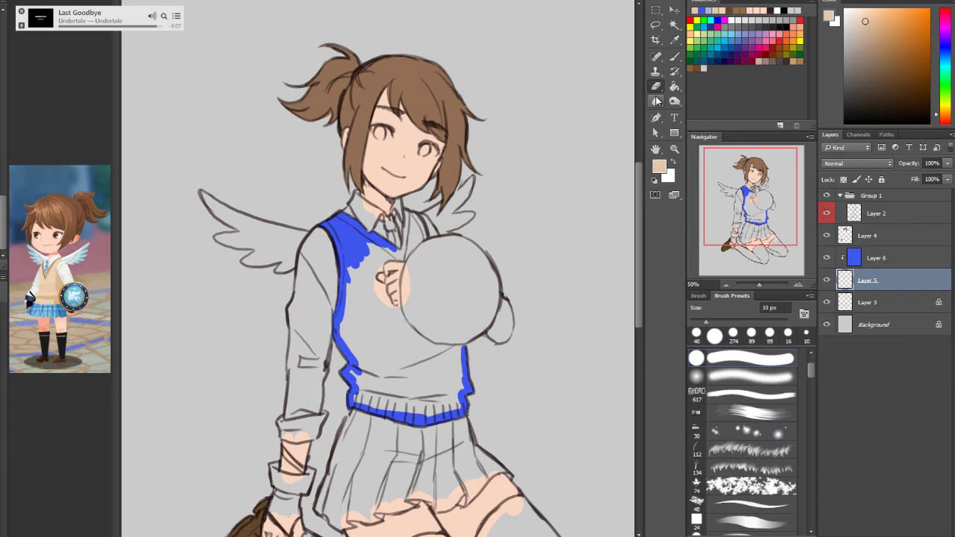
key("b")
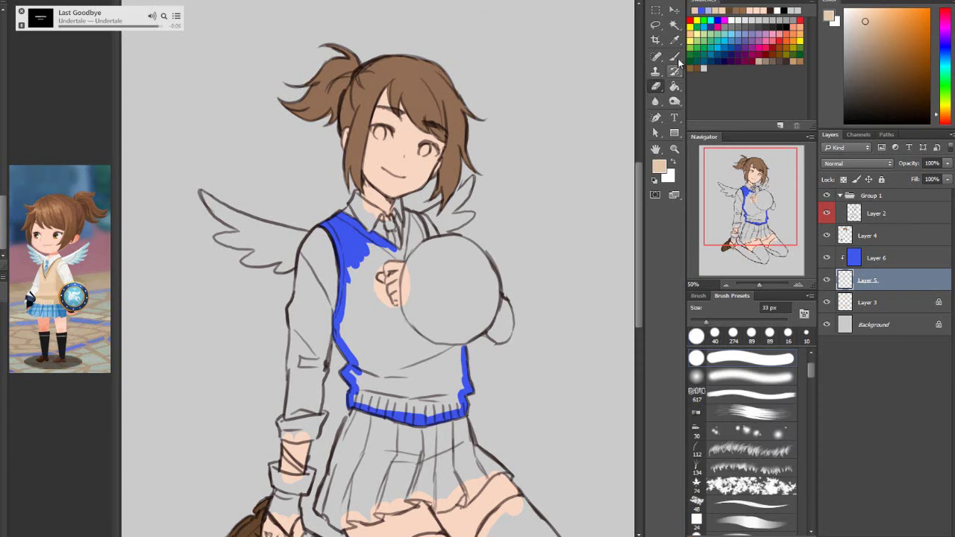
Paint the vest's edge along the round shield, around the raised hand's fingers and up to the V-neckline
mouse_move(464, 349)
left_mouse_down()
mouse_move(463, 359)
mouse_move(414, 341)
left_mouse_up()
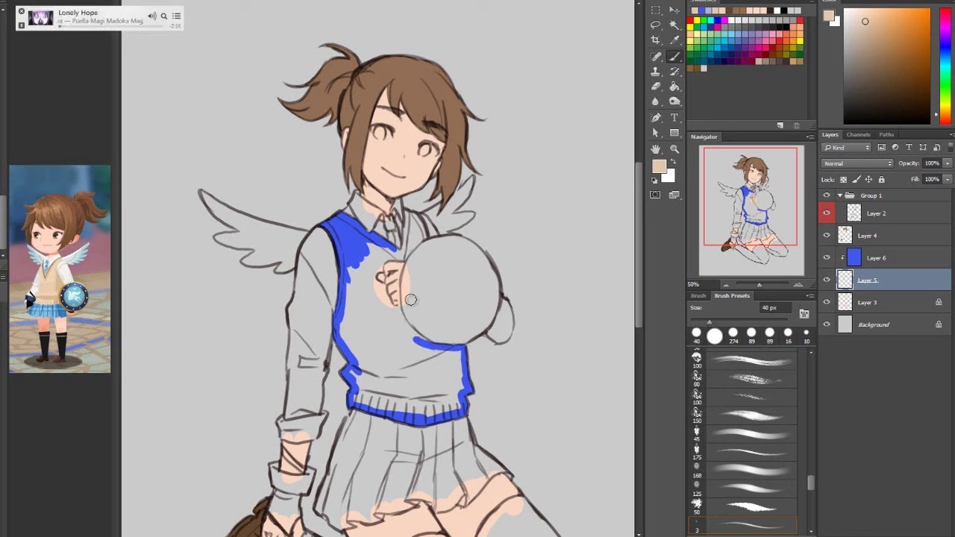
mouse_move(402, 301)
left_mouse_down()
mouse_move(398, 314)
mouse_move(428, 346)
left_mouse_up()
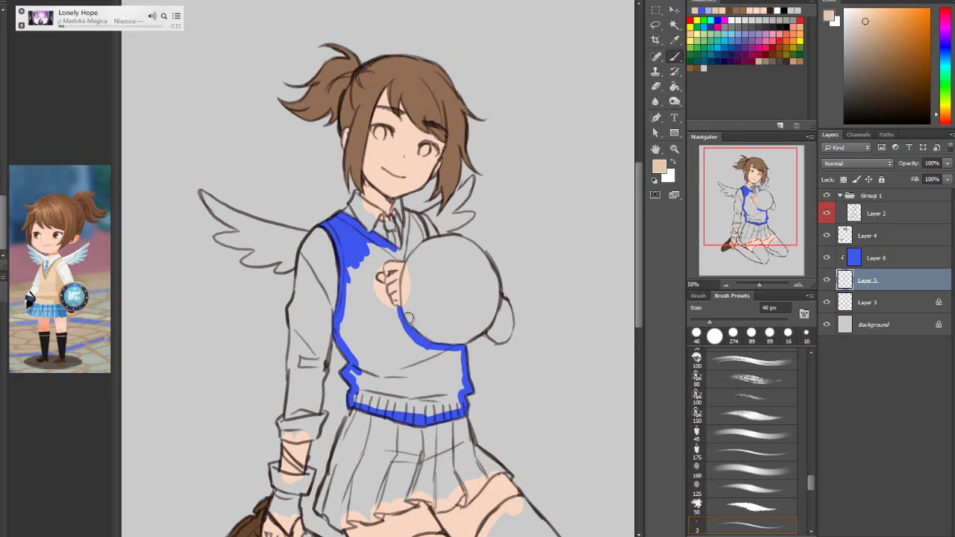
mouse_move(398, 308)
left_mouse_down()
mouse_move(376, 272)
mouse_move(427, 233)
mouse_move(422, 218)
mouse_move(403, 246)
mouse_move(407, 224)
mouse_move(400, 250)
mouse_move(412, 222)
mouse_move(419, 235)
left_mouse_up()
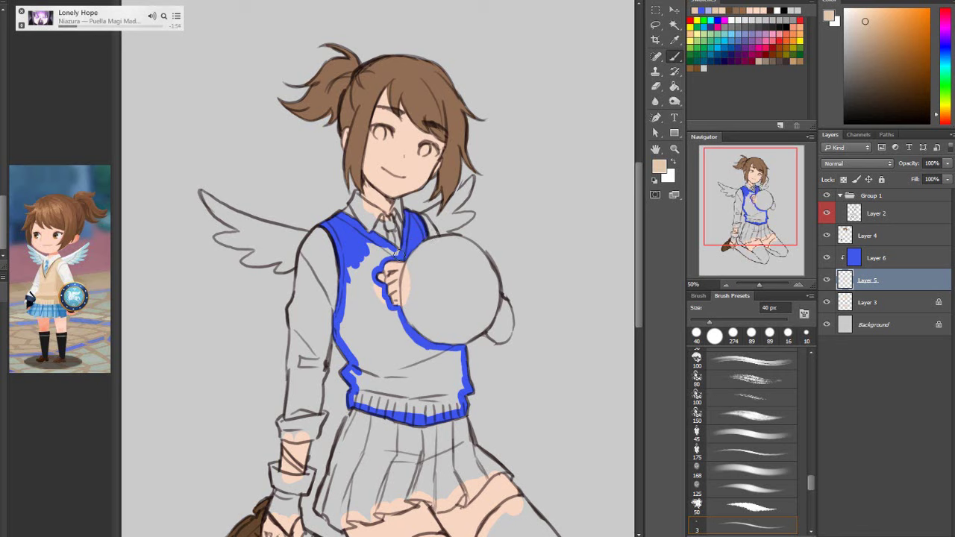
Fill in the vest's interior with an 81 px brush and delete the blue clipping layer
mouse_move(385, 256)
left_mouse_down()
mouse_move(362, 248)
mouse_move(372, 267)
mouse_move(363, 279)
left_mouse_up()
left_click(729, 320)
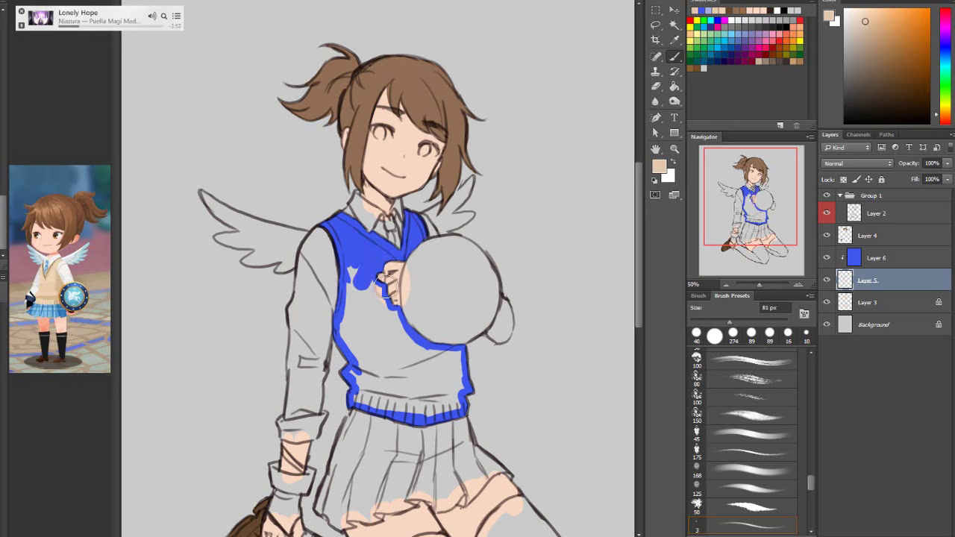
mouse_move(369, 312)
left_mouse_down()
mouse_move(366, 353)
mouse_move(371, 297)
mouse_move(394, 320)
mouse_move(360, 337)
mouse_move(371, 364)
left_mouse_up()
mouse_move(397, 393)
left_mouse_down()
mouse_move(379, 298)
mouse_move(423, 389)
mouse_move(393, 302)
mouse_move(395, 326)
mouse_move(420, 338)
mouse_move(405, 322)
mouse_move(416, 359)
mouse_move(456, 382)
mouse_move(428, 363)
mouse_move(476, 369)
mouse_move(471, 391)
mouse_move(460, 367)
mouse_move(475, 397)
mouse_move(447, 419)
mouse_move(378, 409)
mouse_move(368, 387)
mouse_move(399, 419)
mouse_move(417, 403)
mouse_move(454, 406)
mouse_move(426, 402)
mouse_move(461, 386)
mouse_move(427, 389)
left_mouse_up()
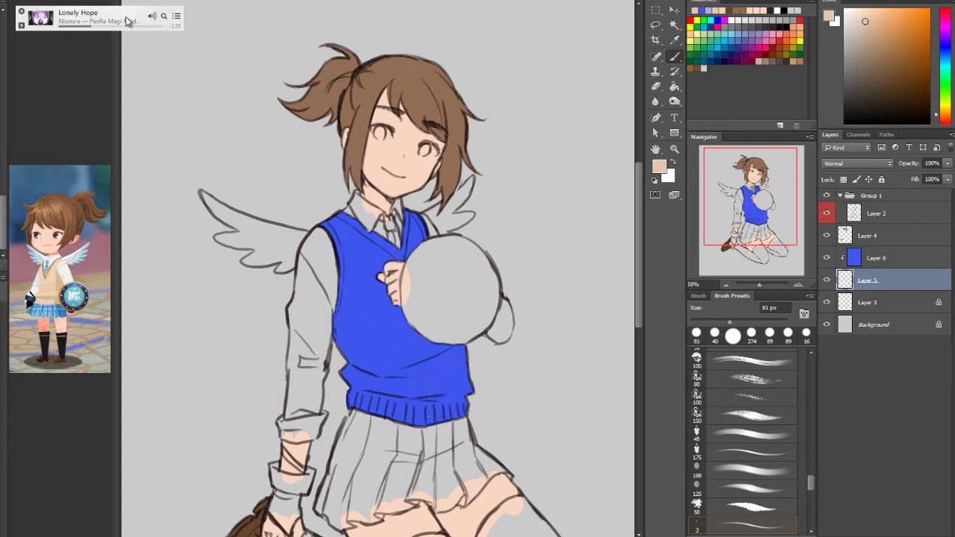
mouse_move(121, 15)
mouse_move(125, 20)
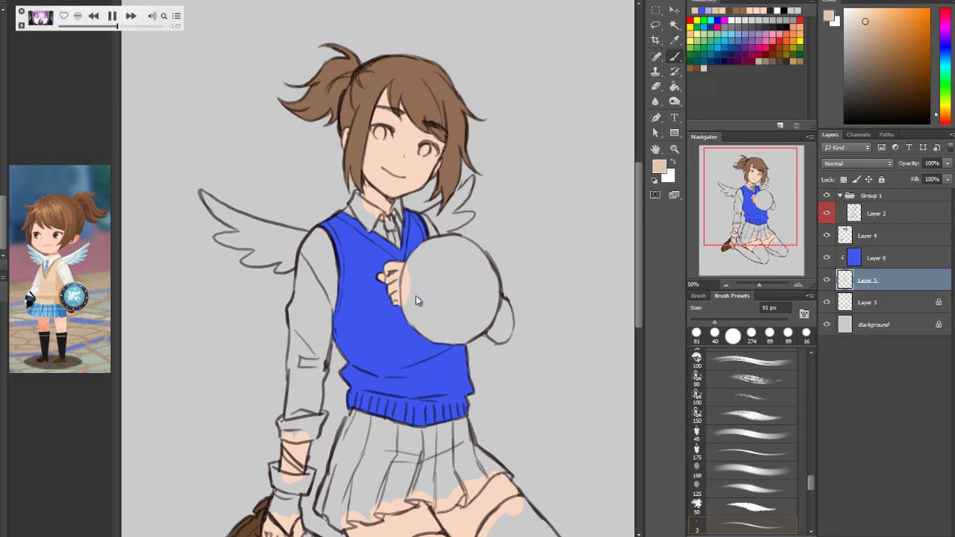
left_click(903, 263)
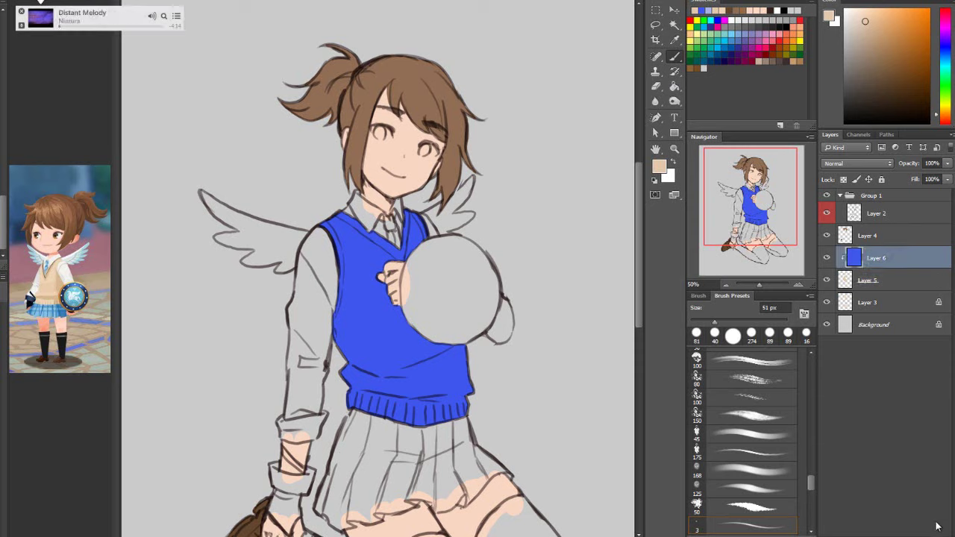
key("Delete")
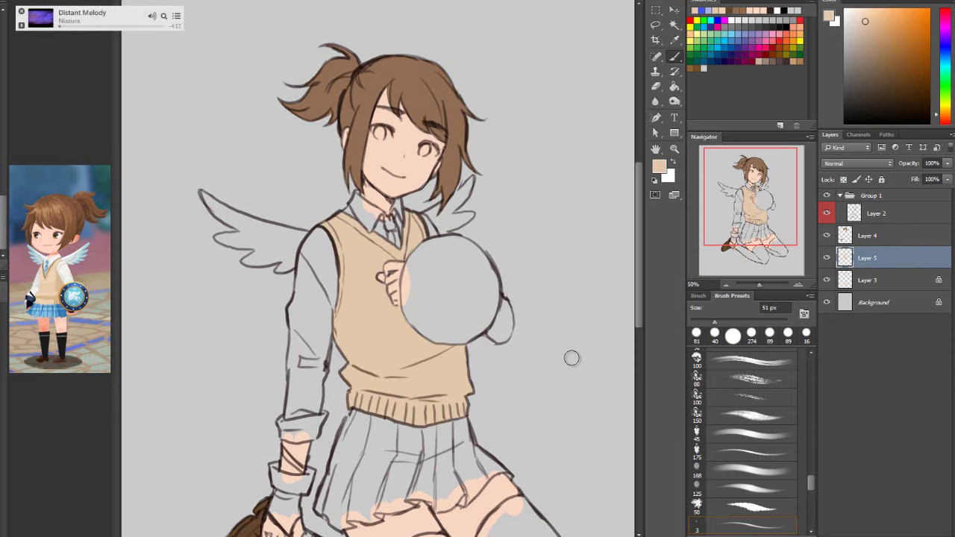
Add a layer between the vest and skin layers and paint the tie in light blue sampled from the reference skirt
left_click(894, 288)
key("ctrl+shift+alt+n")
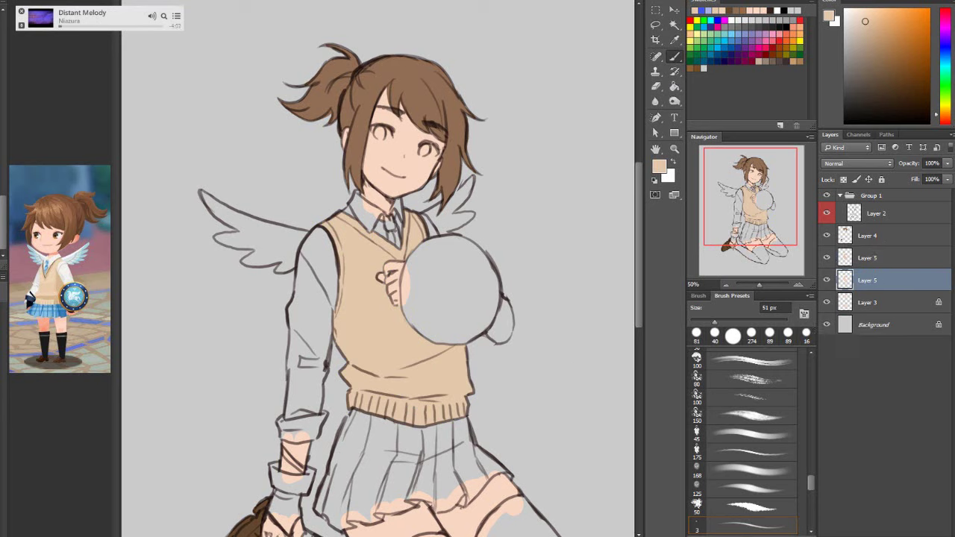
left_click(55, 306, "alt")
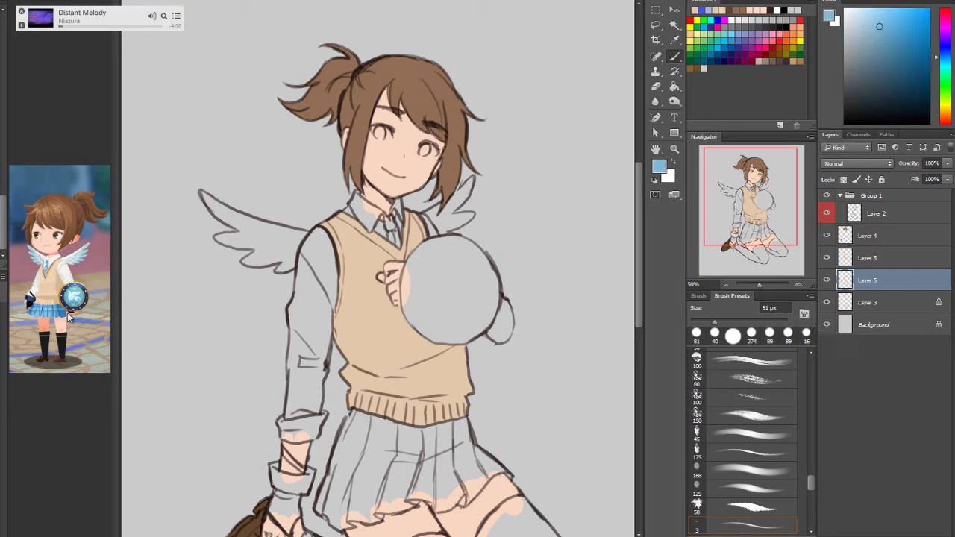
mouse_move(388, 224)
left_mouse_down()
mouse_move(393, 218)
mouse_move(394, 244)
left_mouse_up()
left_click_drag(715, 322, 705, 322)
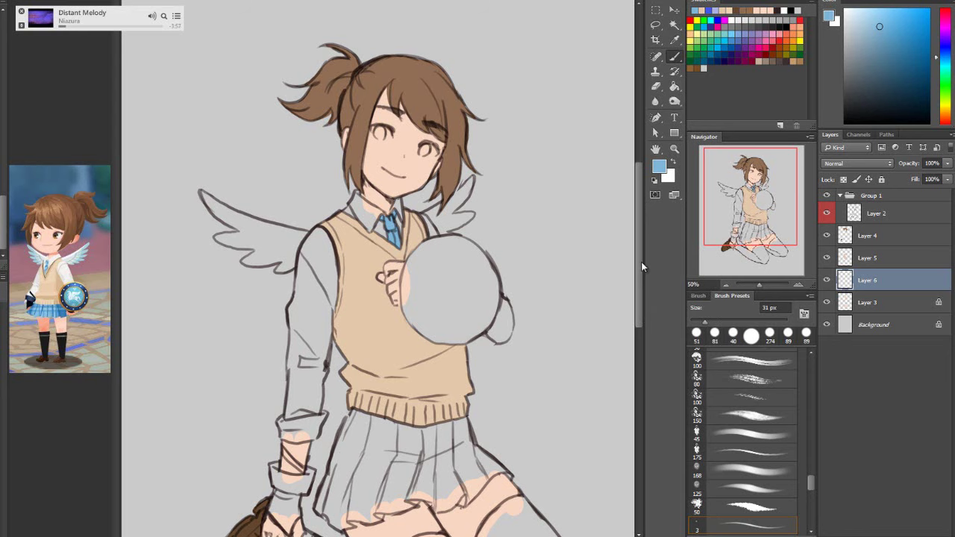
Paint the skirt's pleats nearest the supporting arm light blue at 41 px and erase stray sketch lines at their hem on Layer 2
scroll(638, 291, "down", 5)
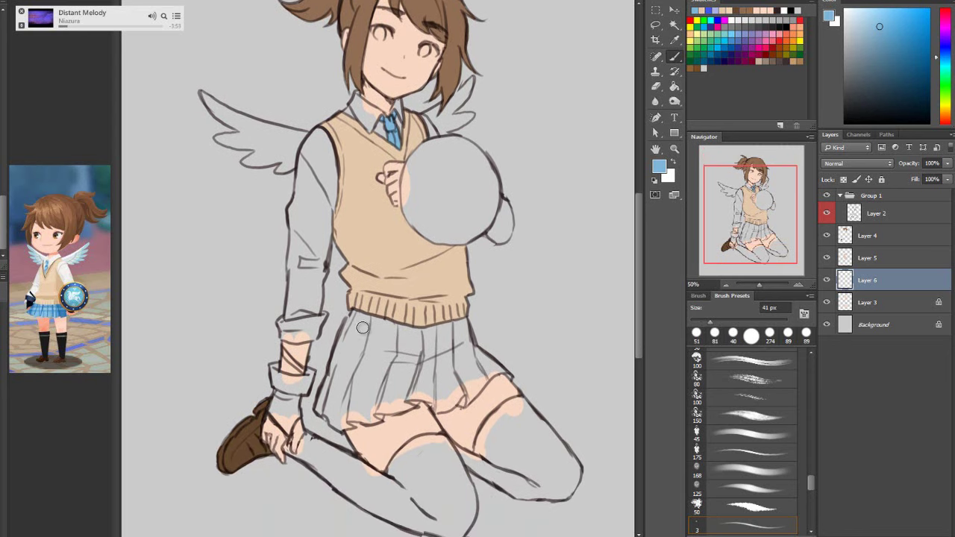
mouse_move(356, 314)
left_mouse_down()
mouse_move(326, 414)
mouse_move(340, 432)
mouse_move(375, 424)
mouse_move(362, 434)
mouse_move(351, 427)
mouse_move(357, 411)
mouse_move(345, 425)
mouse_move(334, 386)
mouse_move(358, 375)
left_mouse_up()
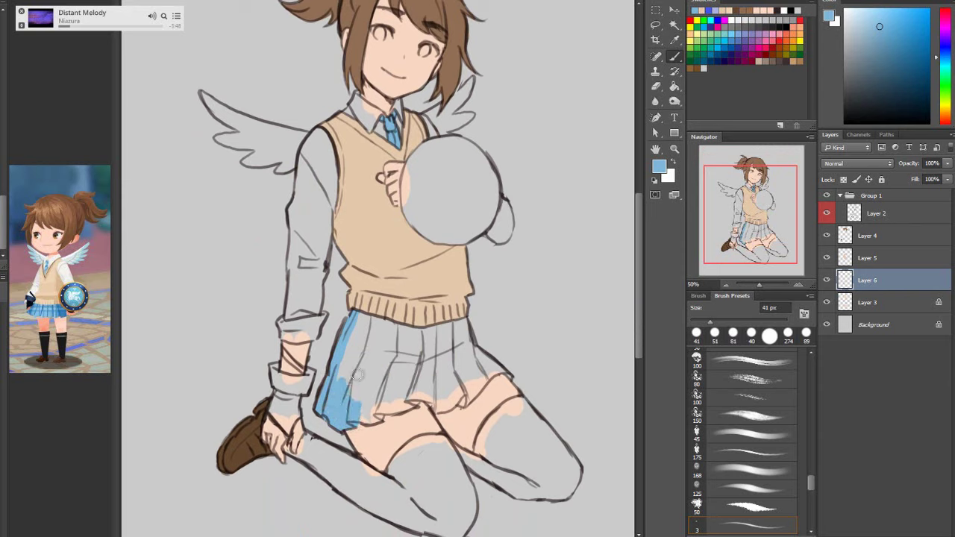
key("e")
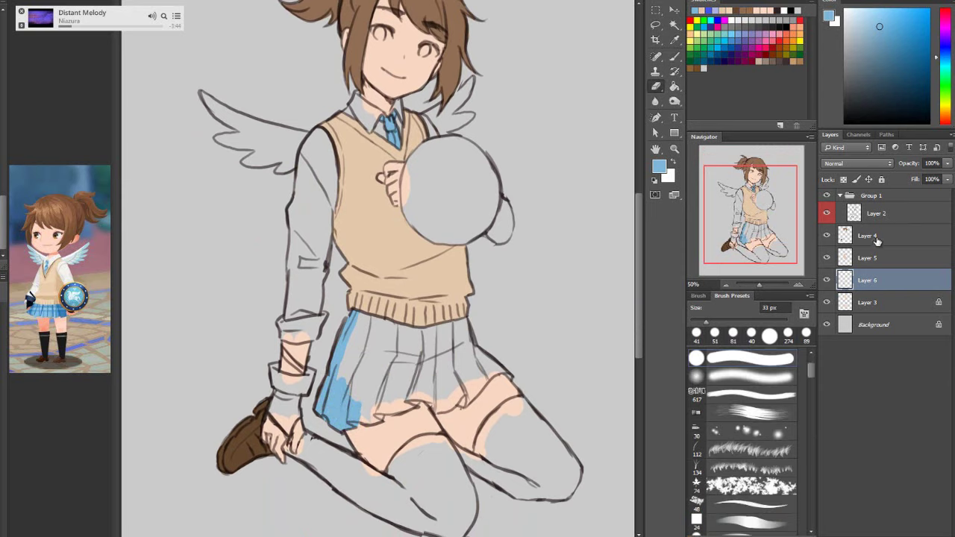
left_click(884, 214)
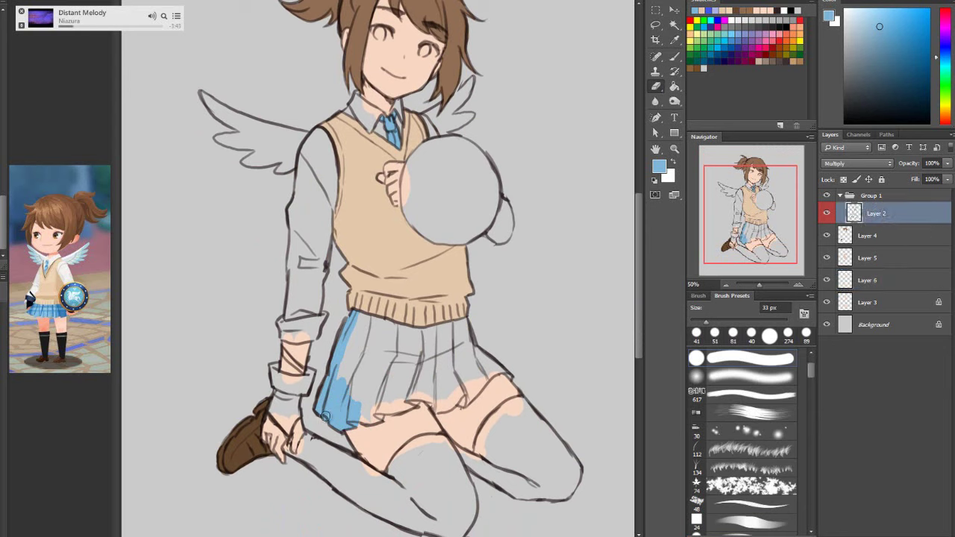
left_click_drag(332, 422, 352, 408)
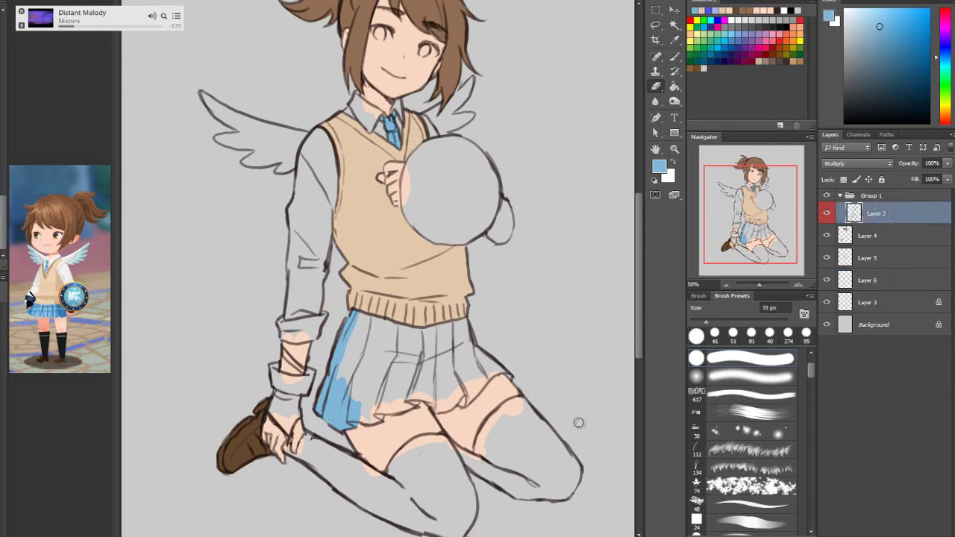
key("b")
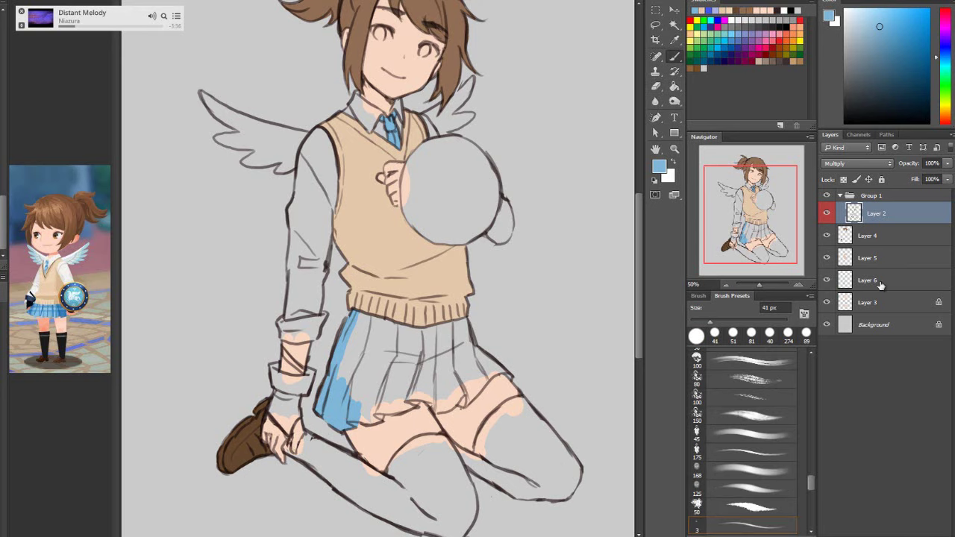
Paint the skirt's waistline, far side and hem light blue on Layer 6, and fill the interior with an 81 px brush
left_click(880, 283)
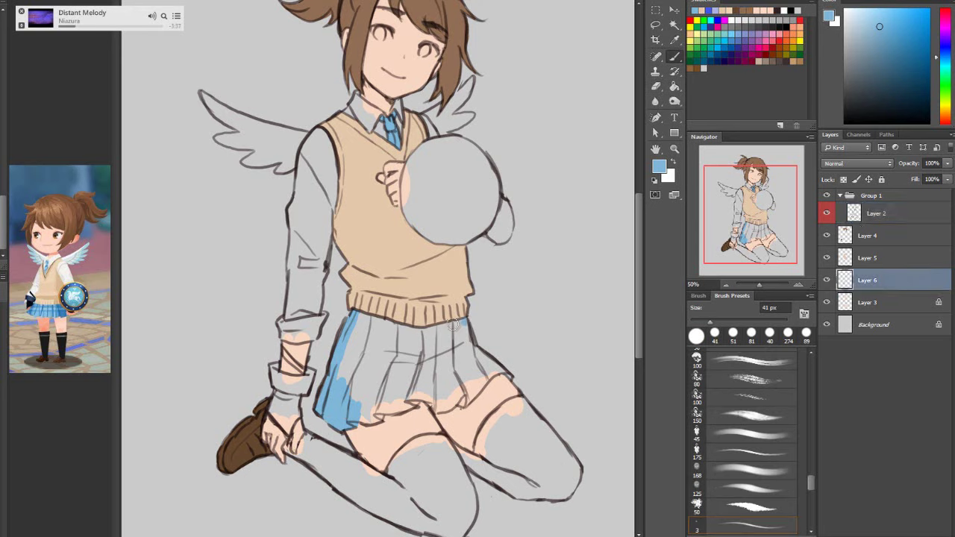
left_click_drag(453, 325, 363, 314)
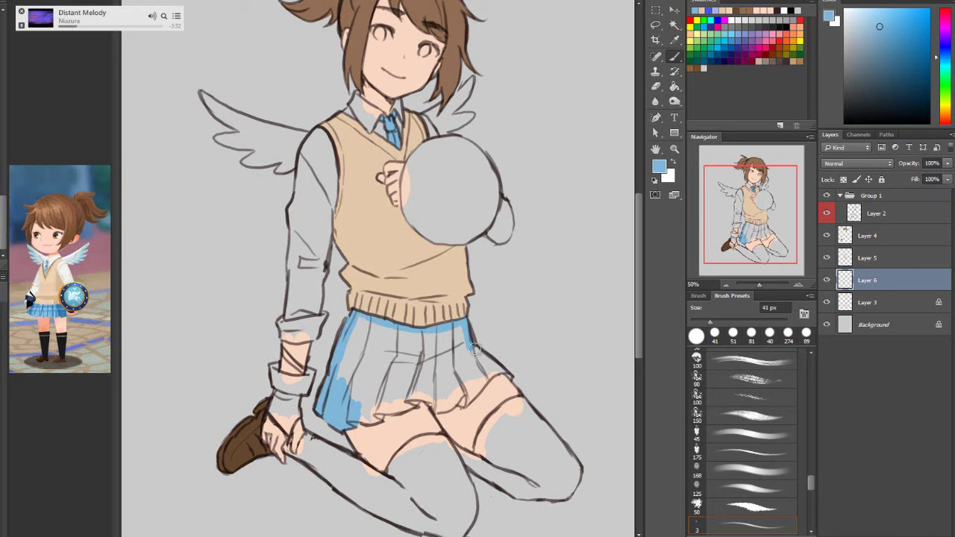
mouse_move(474, 349)
left_mouse_down()
mouse_move(511, 379)
mouse_move(502, 370)
mouse_move(464, 402)
mouse_move(445, 401)
mouse_move(470, 403)
mouse_move(435, 413)
mouse_move(418, 398)
mouse_move(359, 419)
mouse_move(386, 404)
mouse_move(377, 396)
mouse_move(403, 379)
left_mouse_up()
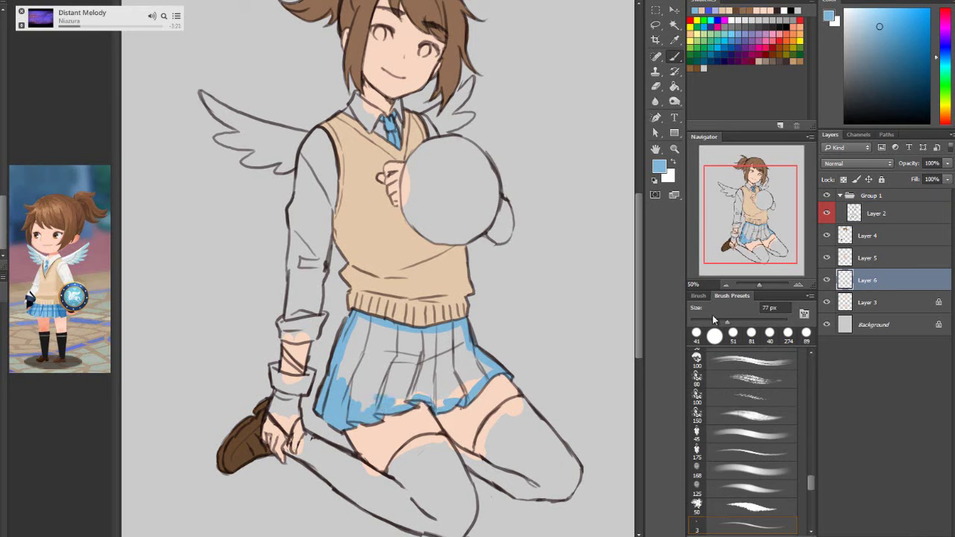
left_click_drag(713, 320, 716, 319)
mouse_move(470, 335)
left_mouse_down()
mouse_move(423, 339)
mouse_move(361, 324)
mouse_move(346, 386)
mouse_move(401, 349)
mouse_move(426, 367)
mouse_move(451, 341)
mouse_move(494, 366)
mouse_move(444, 398)
mouse_move(399, 386)
mouse_move(394, 403)
mouse_move(372, 398)
left_mouse_up()
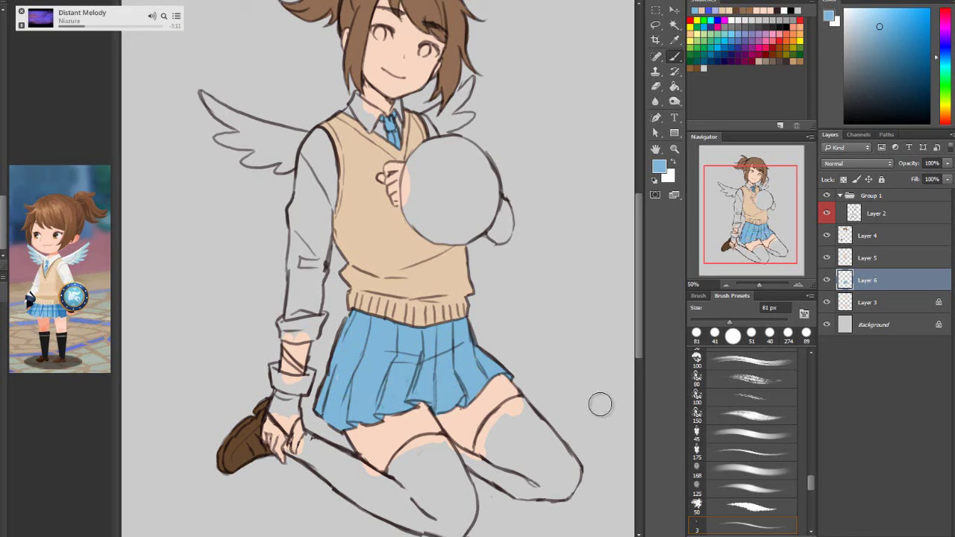
Add a layer clipped to the skirt and tie layer, choose a deeper blue, and set the layer's blend mode to Multiply
left_click(925, 534)
right_click(885, 282)
left_click(842, 281)
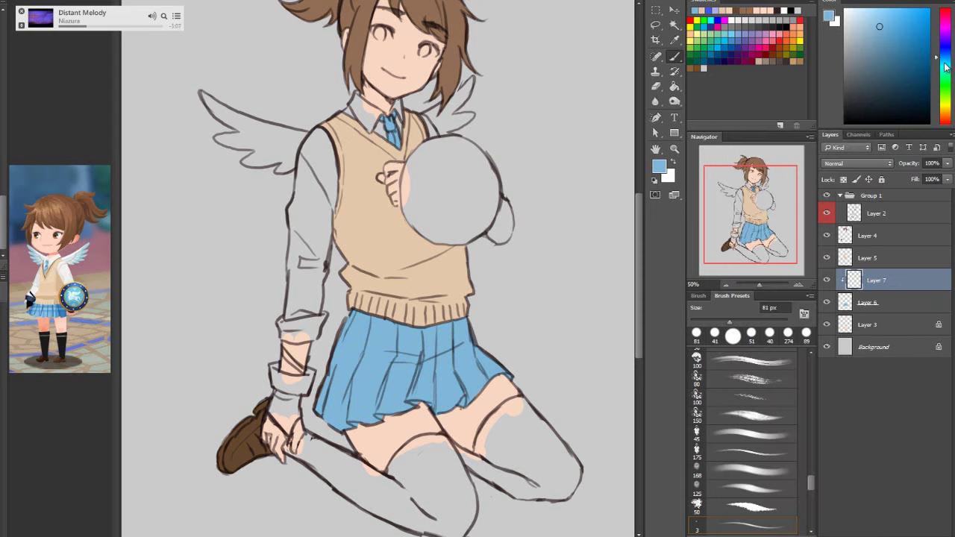
left_click_drag(937, 59, 938, 54)
left_click(894, 43)
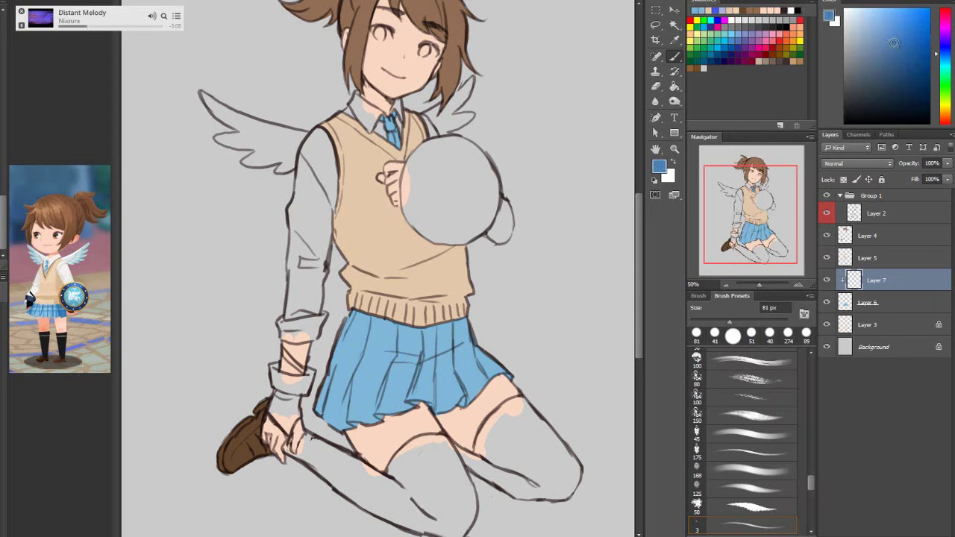
left_click(856, 164)
left_click(839, 196)
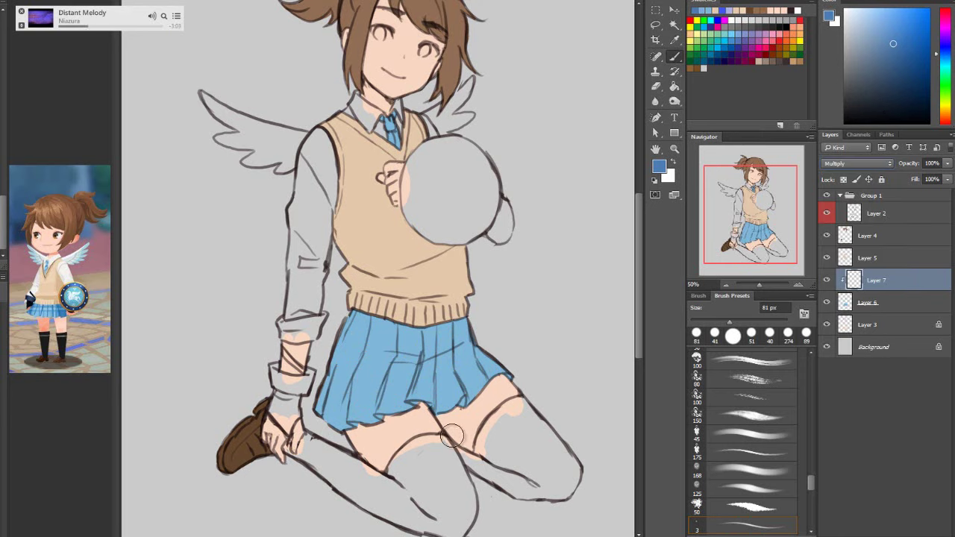
Paint darker blue plaid stripes across the skirt and tie with a hard round 50 px brush
left_click(732, 340)
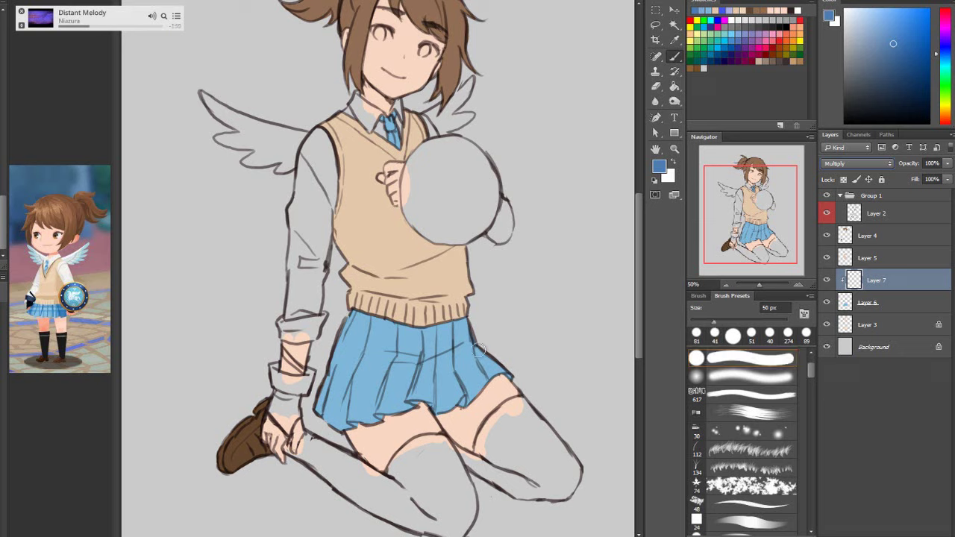
mouse_move(481, 348)
left_mouse_down()
mouse_move(342, 348)
mouse_move(472, 357)
mouse_move(470, 339)
mouse_move(447, 331)
mouse_move(343, 319)
mouse_move(409, 334)
mouse_move(467, 325)
left_mouse_up()
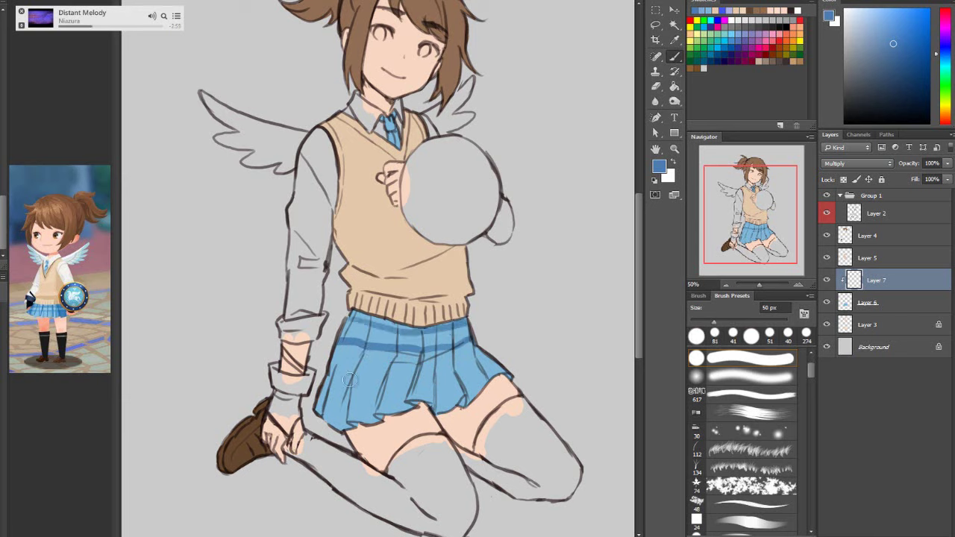
mouse_move(348, 377)
left_mouse_down()
mouse_move(416, 372)
mouse_move(487, 353)
mouse_move(501, 377)
mouse_move(501, 368)
mouse_move(437, 396)
mouse_move(322, 394)
left_mouse_up()
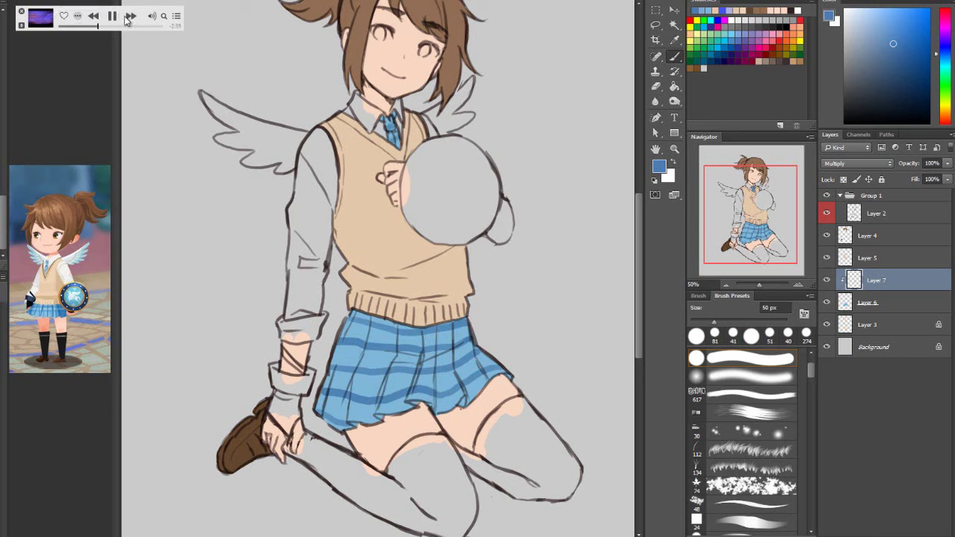
left_click(131, 16)
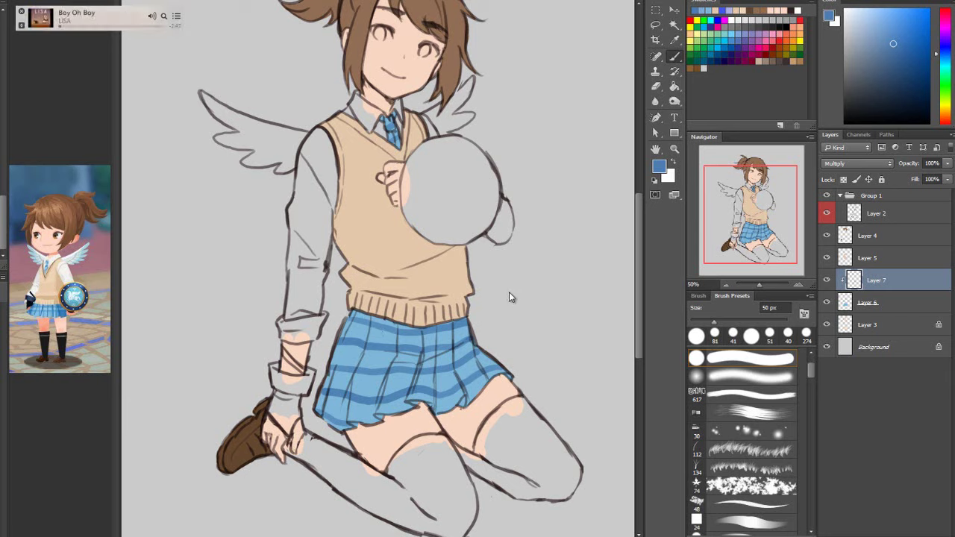
left_click_drag(495, 424, 485, 439)
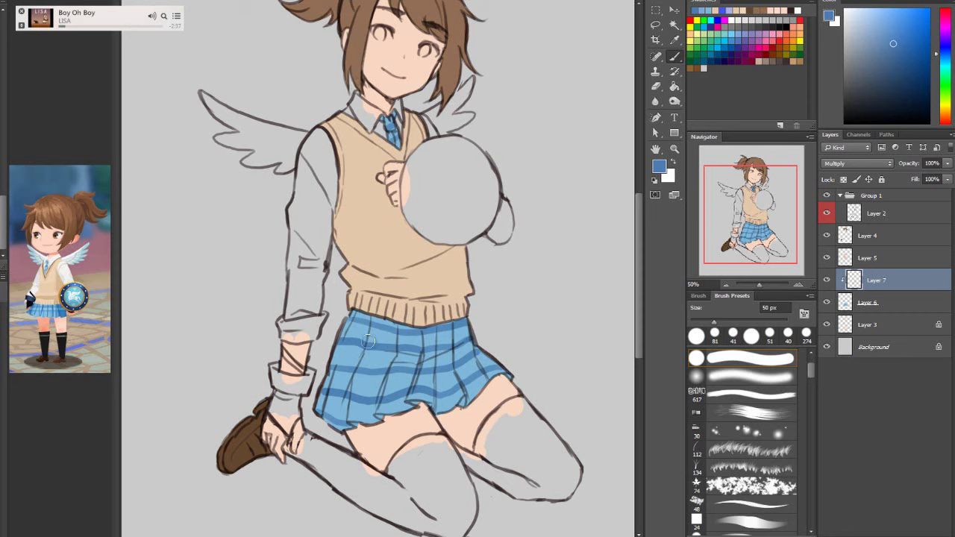
Paint darker blue vertical plaid stripes down the skirt's pleats on Layer 7 with the 50 px brush
left_click_drag(385, 316, 360, 434)
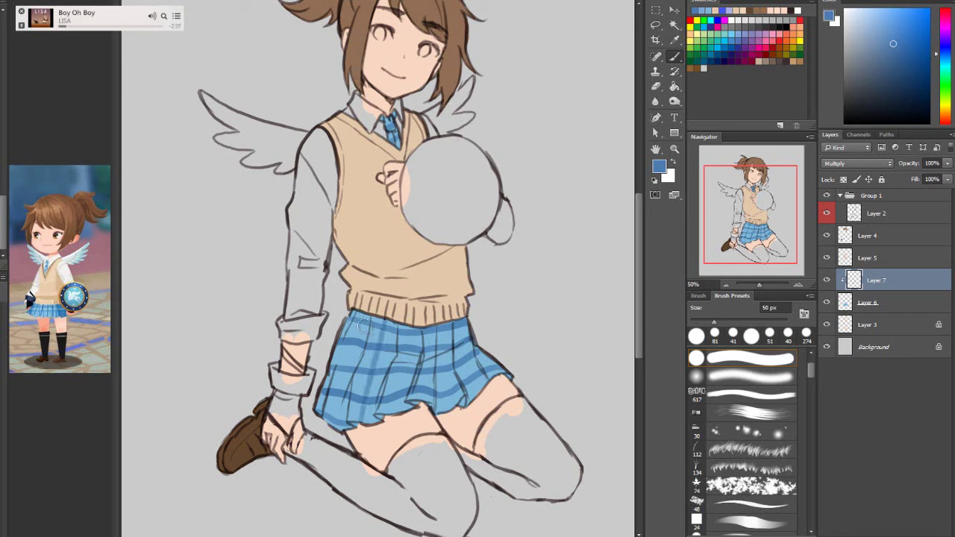
left_click_drag(362, 313, 328, 439)
mouse_move(411, 333)
left_mouse_down()
mouse_move(400, 380)
mouse_move(417, 408)
left_mouse_up()
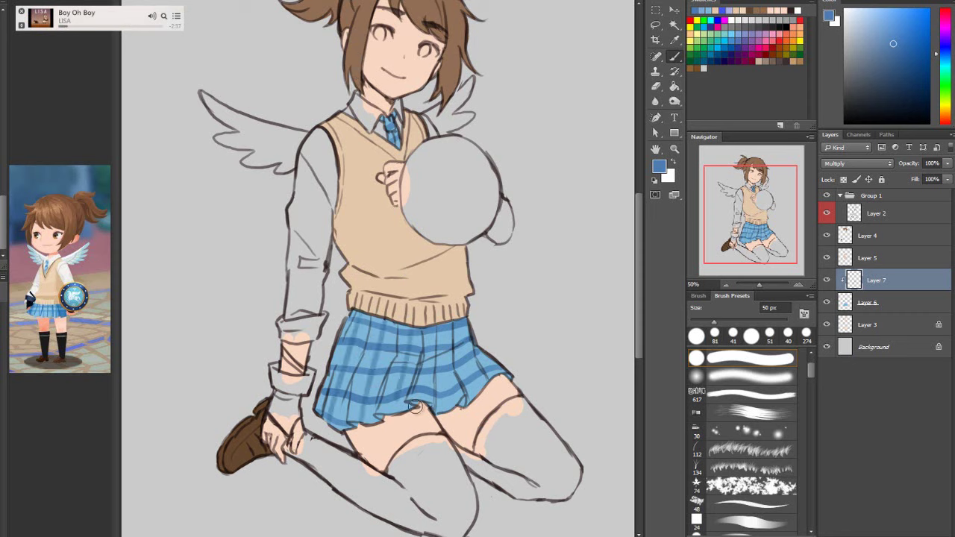
mouse_move(439, 344)
left_mouse_down()
mouse_move(427, 371)
mouse_move(446, 382)
left_mouse_up()
mouse_move(447, 325)
left_mouse_down()
mouse_move(459, 412)
mouse_move(464, 333)
mouse_move(488, 411)
left_mouse_up()
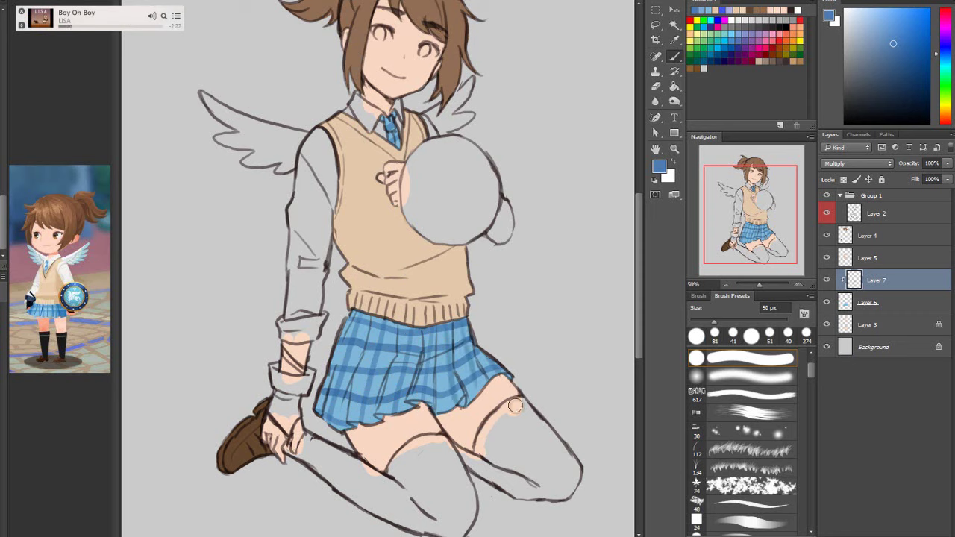
Add another layer clipped to the skirt and tie layer and paint pale blue horizontal stripes across the skirt at 26 px
left_click(925, 534)
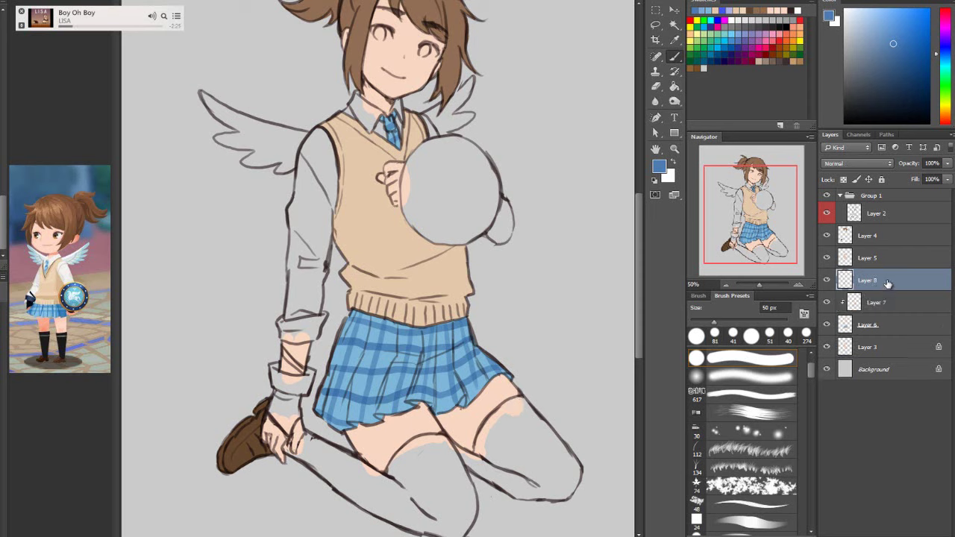
right_click(888, 283)
left_click(843, 279)
left_click(855, 17)
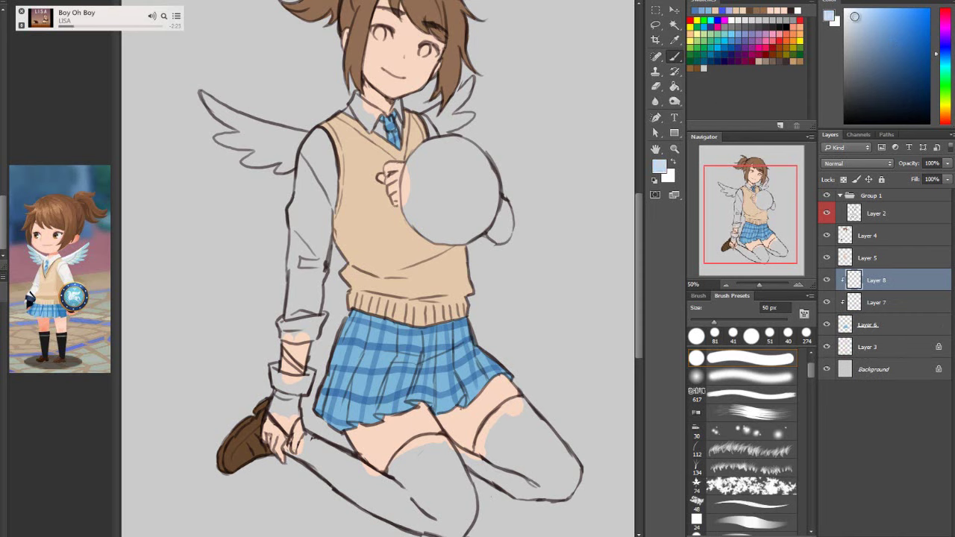
left_click(944, 62)
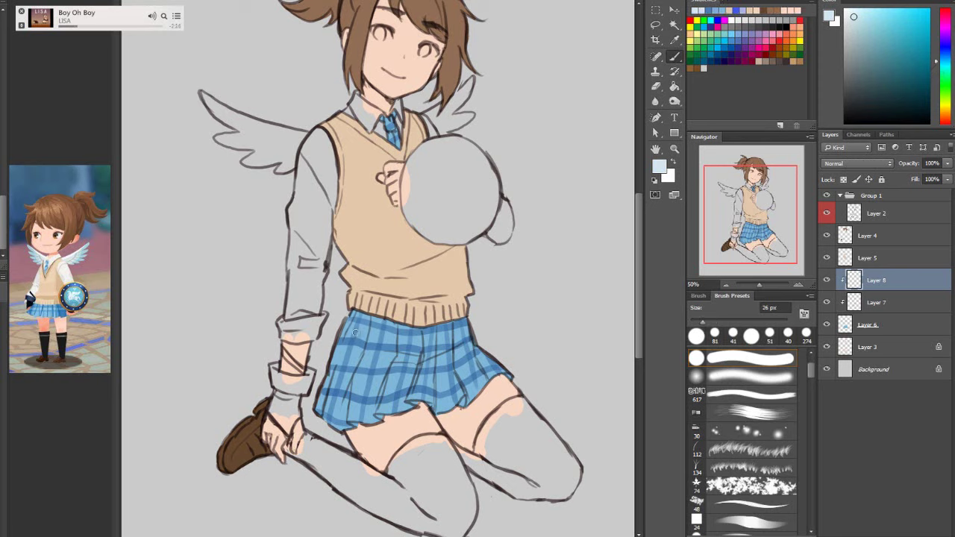
mouse_move(355, 332)
left_mouse_down()
mouse_move(406, 341)
mouse_move(478, 333)
left_mouse_up()
mouse_move(325, 380)
left_mouse_down()
mouse_move(456, 379)
mouse_move(494, 362)
left_mouse_up()
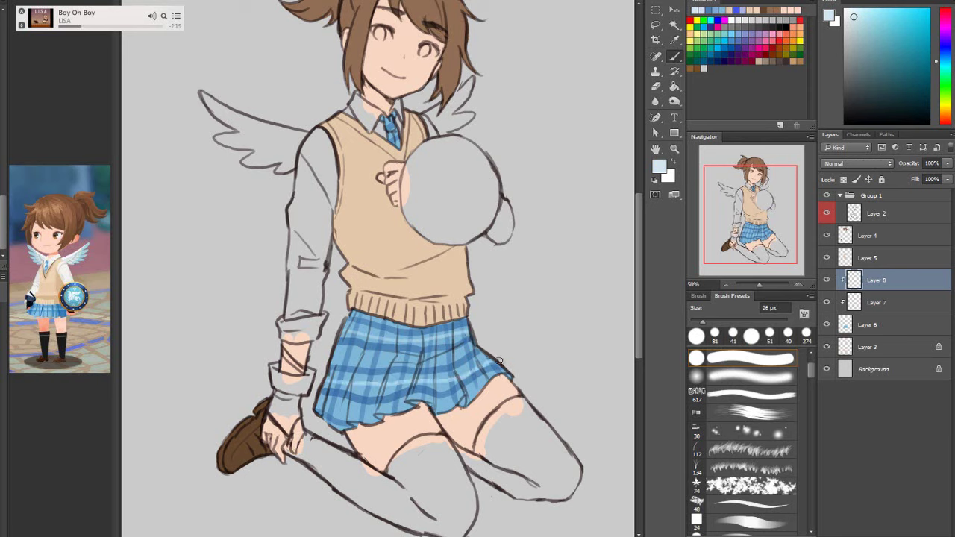
Add a clipped layer directly above Layer 7, set its blend mode to Multiply, and choose a deep muted blue
left_click(904, 307)
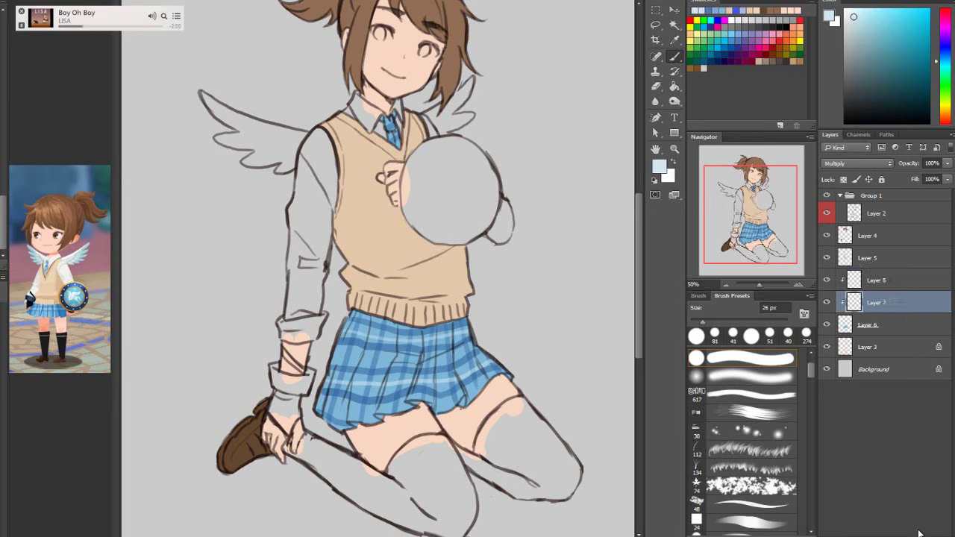
key("ctrl+shift+alt+n")
left_click(856, 162)
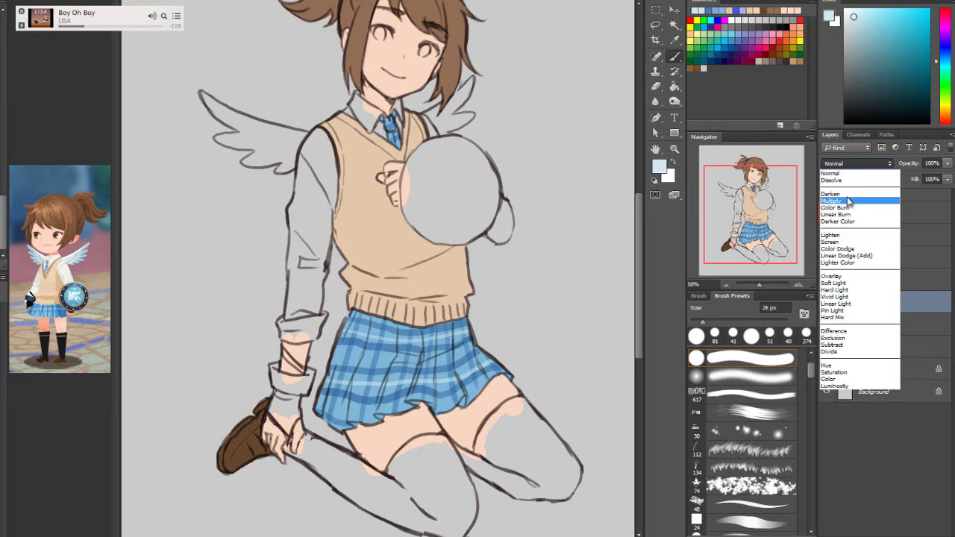
left_click(858, 200)
left_click(948, 58)
left_click_drag(893, 35, 895, 57)
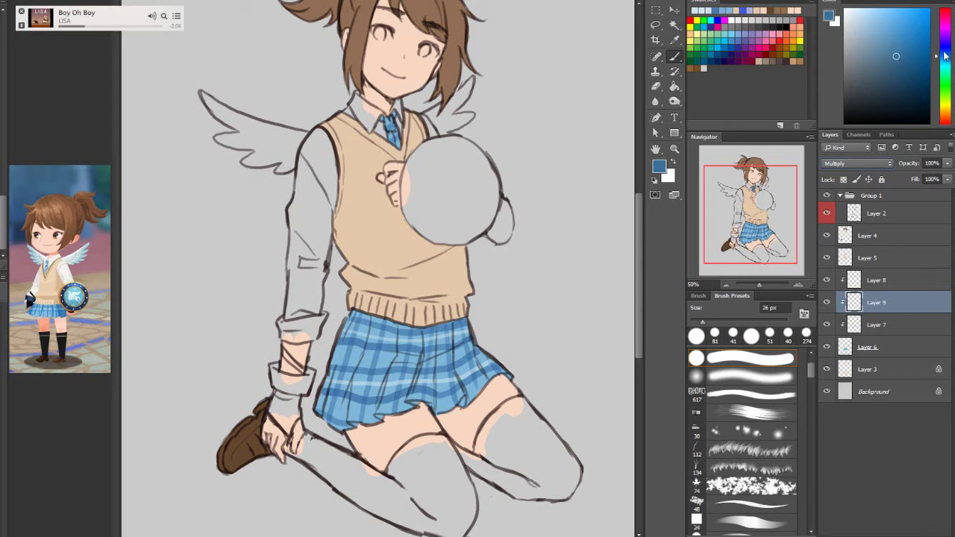
left_click(945, 52)
Paint deeper blue vertical plaid stripes down the skirt on Layer 9 with a 50 px brush
key("bracketright")
key("bracketright")
key("bracketright")
key("bracketright")
key("bracketright")
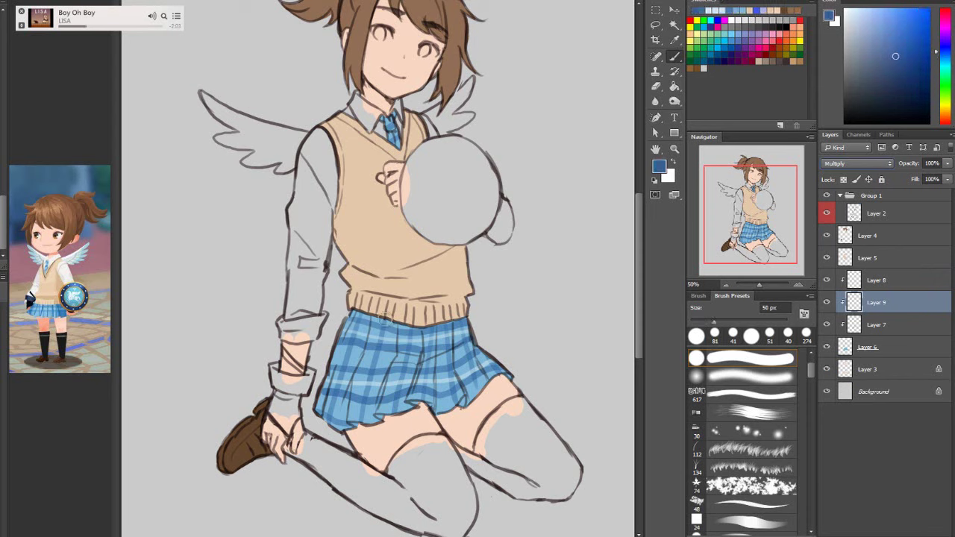
left_click_drag(373, 362, 364, 416)
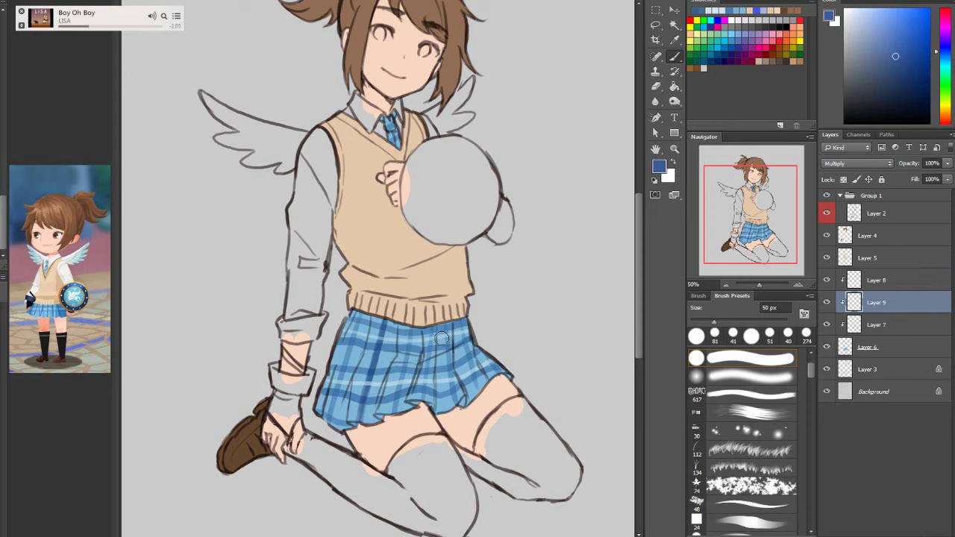
left_click_drag(428, 358, 427, 411)
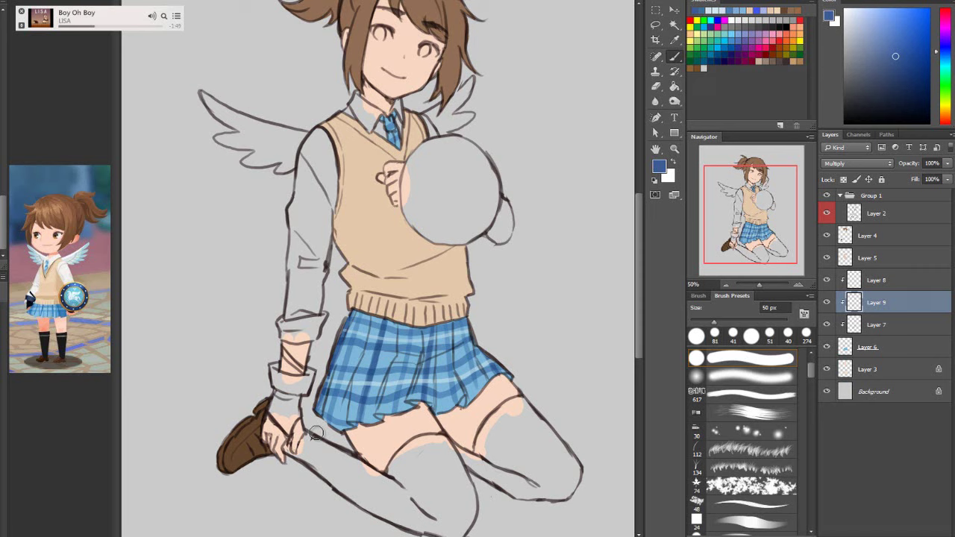
Refine the pale blue plaid lines on Layer 8 with a 12 px brush and move that layer below Layer 9
left_click(700, 321)
left_click(894, 288)
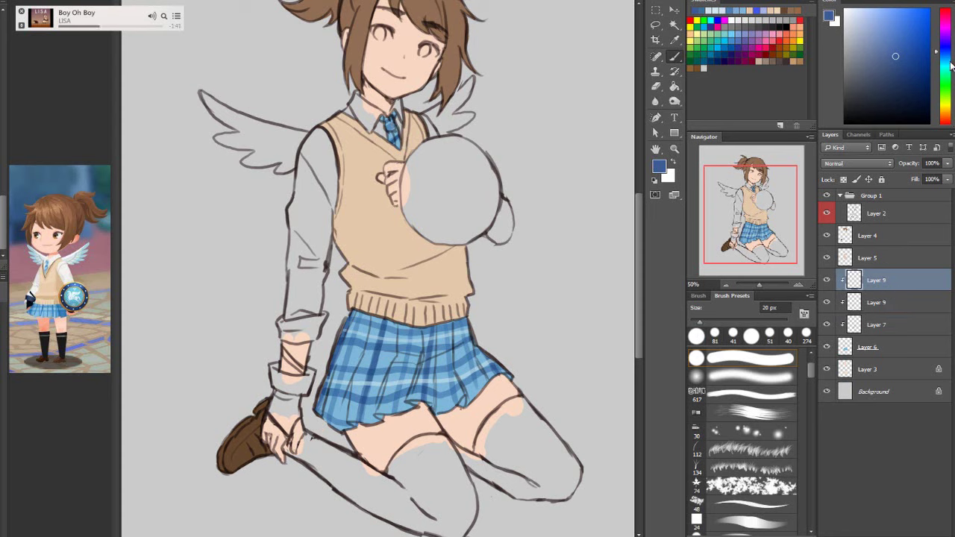
left_click(855, 16)
left_click(694, 322)
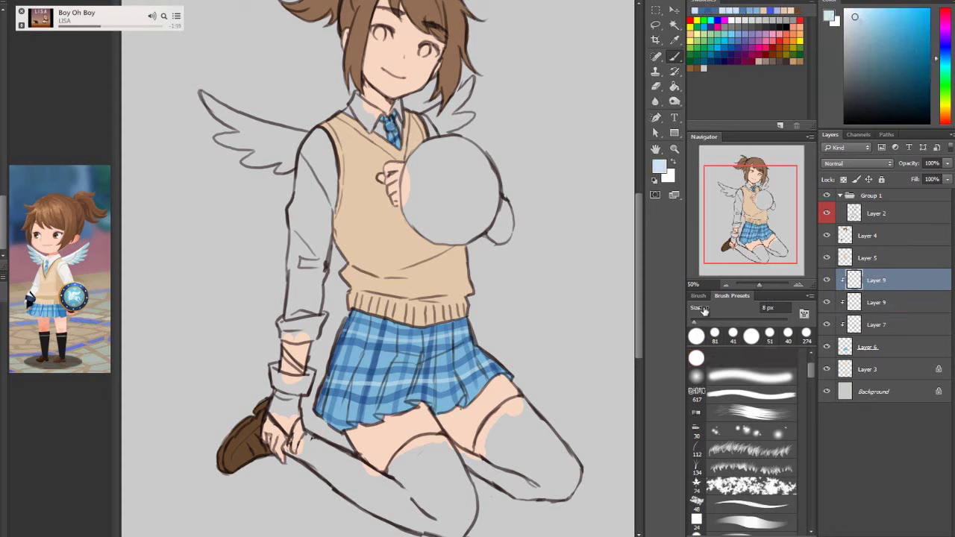
left_click(699, 320)
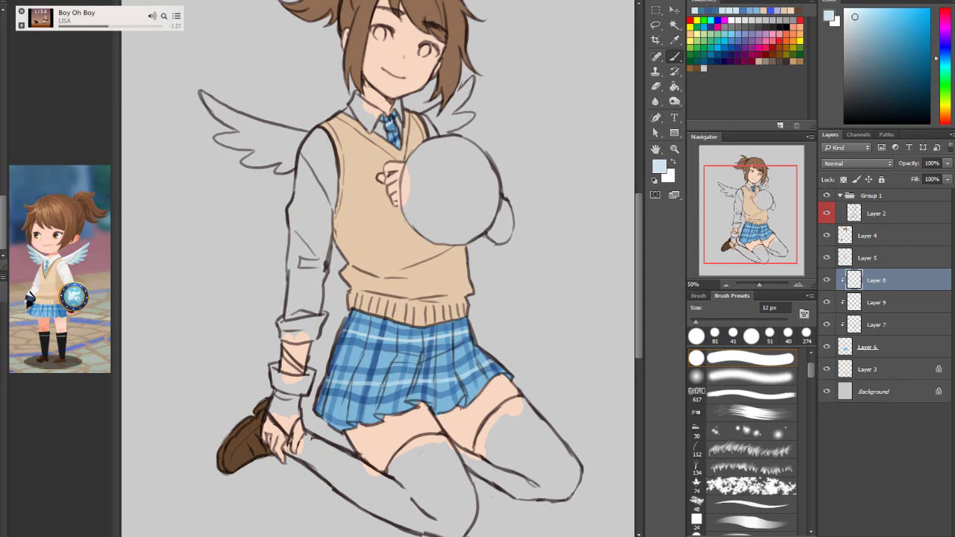
left_click_drag(888, 289, 887, 317)
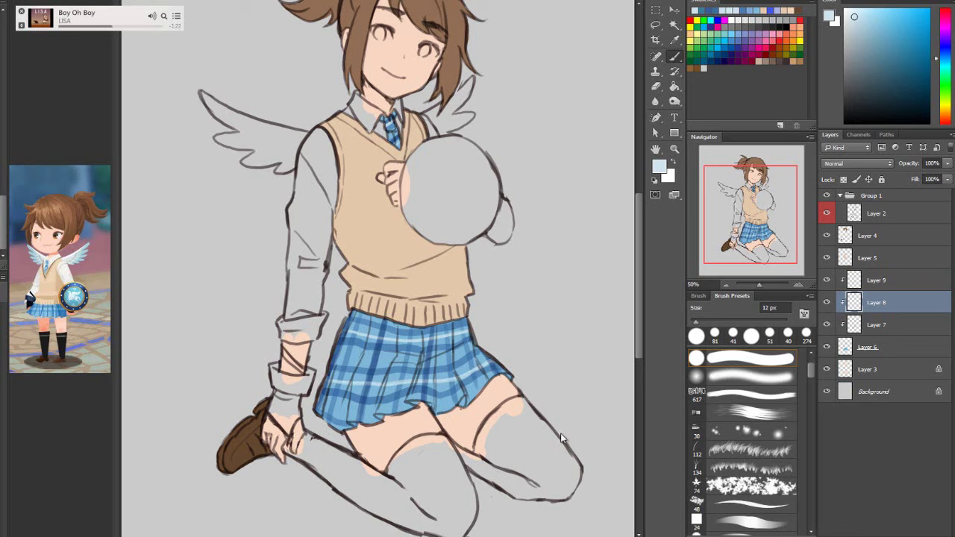
Add a layer above Layer 3, sample the reference character's dark sock colour, and adjust it to a dark bluish grey
left_click(885, 373)
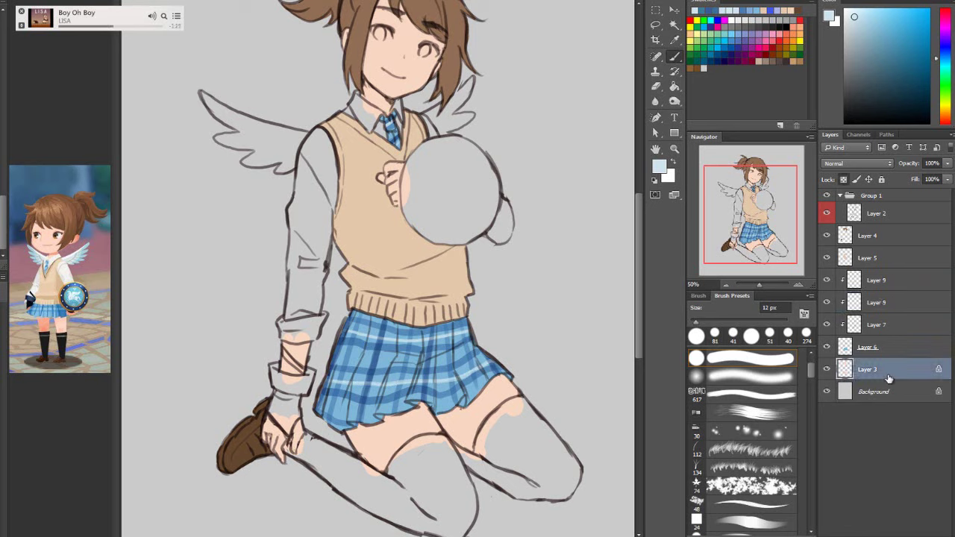
key("ctrl+shift+alt+n")
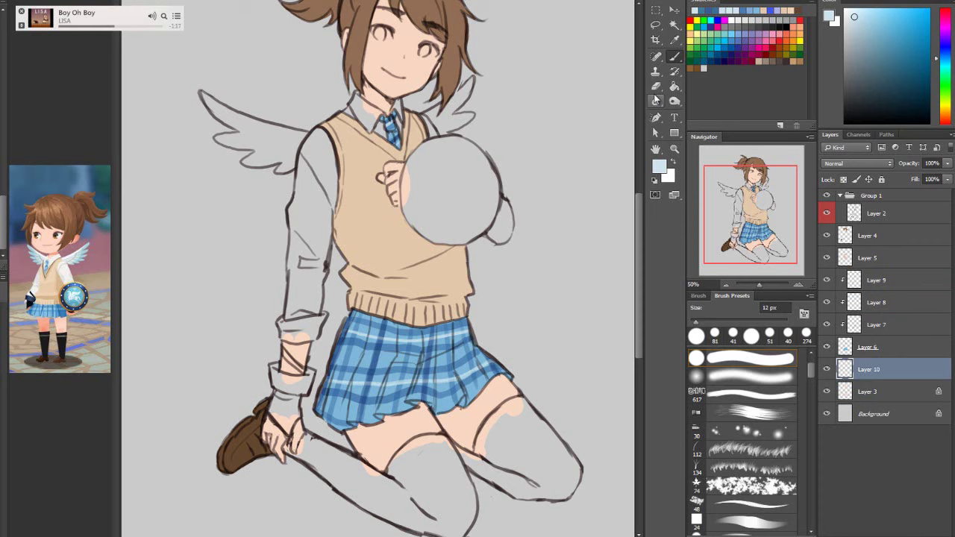
left_click(63, 344, "alt")
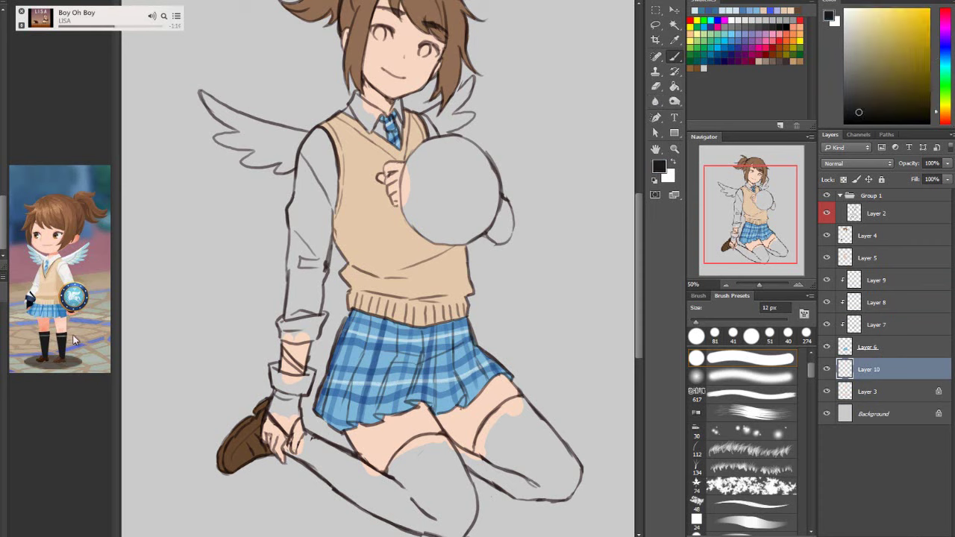
left_click(949, 43)
left_click(853, 93)
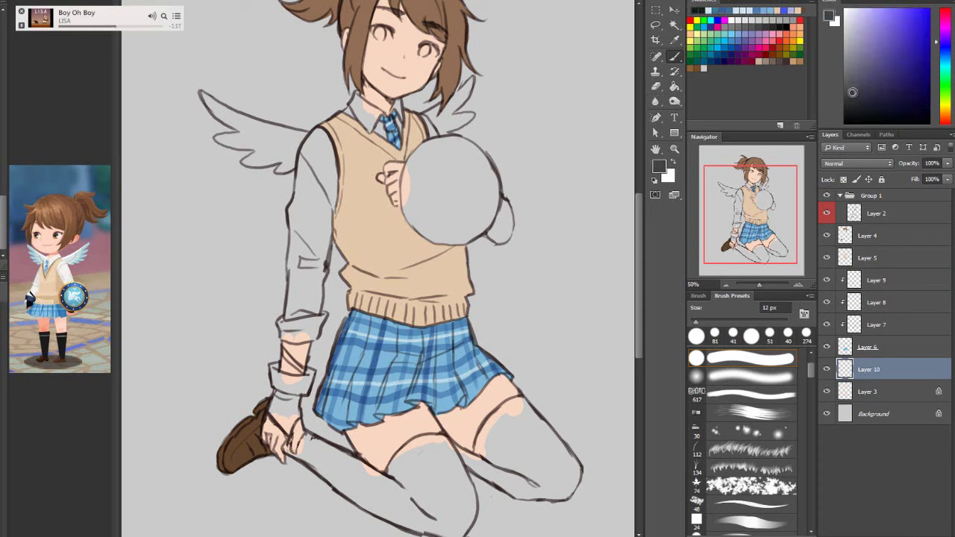
left_click(950, 47)
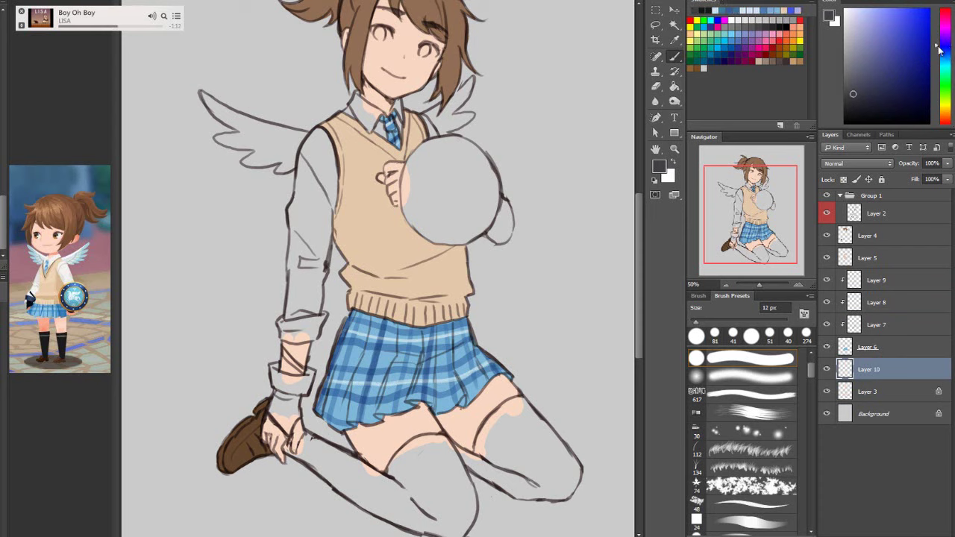
Paint the far leg's thigh-high stocking dark bluish grey on Layer 10 with a 50 px brush
left_click(714, 323)
mouse_move(523, 400)
left_mouse_down()
mouse_move(506, 407)
mouse_move(479, 453)
mouse_move(493, 426)
mouse_move(513, 432)
left_mouse_up()
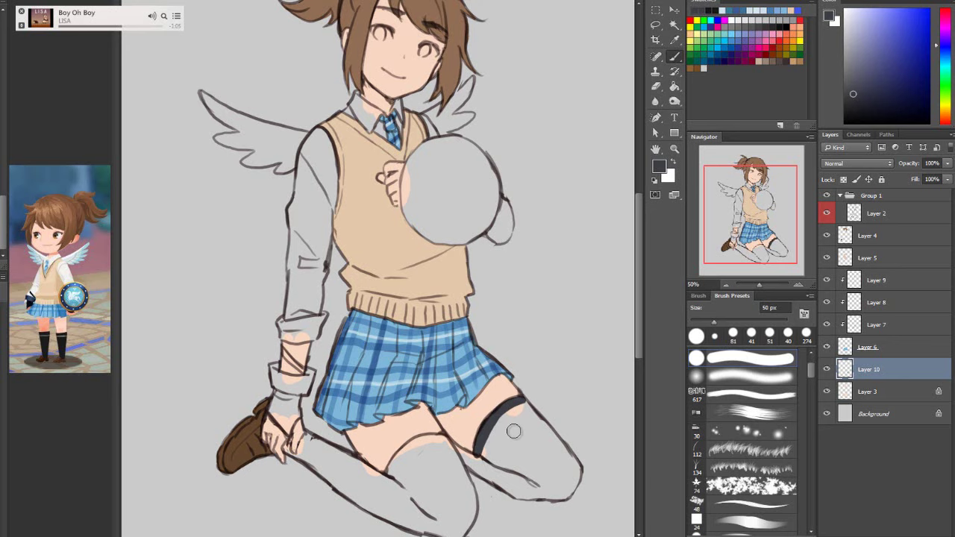
left_click_drag(639, 330, 630, 366)
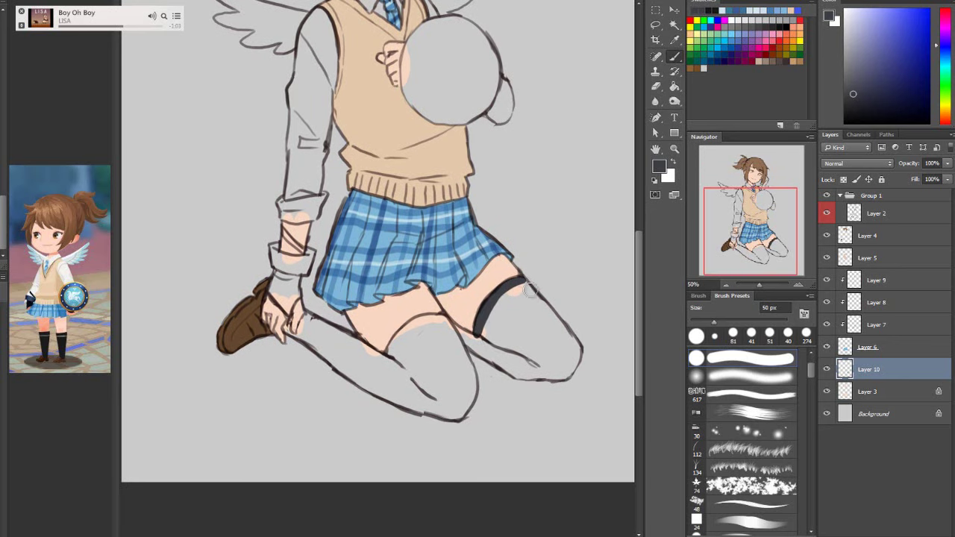
mouse_move(530, 290)
left_mouse_down()
mouse_move(578, 349)
mouse_move(566, 373)
mouse_move(509, 370)
mouse_move(483, 337)
mouse_move(492, 355)
mouse_move(448, 323)
mouse_move(494, 346)
mouse_move(464, 335)
mouse_move(486, 337)
mouse_move(521, 291)
mouse_move(503, 307)
mouse_move(516, 294)
mouse_move(519, 316)
mouse_move(526, 299)
mouse_move(570, 357)
mouse_move(546, 372)
mouse_move(482, 352)
mouse_move(537, 376)
mouse_move(550, 375)
mouse_move(522, 375)
mouse_move(544, 374)
mouse_move(570, 349)
mouse_move(510, 350)
mouse_move(531, 313)
left_mouse_up()
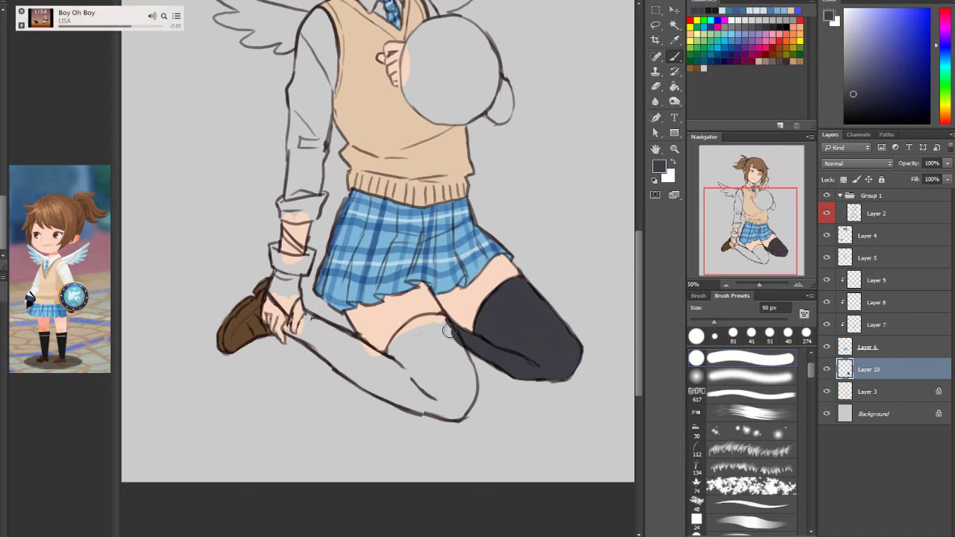
Paint the near stocking's top band, the supporting hand's glove and the forearm's crossed straps dark bluish grey
mouse_move(447, 331)
left_mouse_down()
mouse_move(405, 333)
mouse_move(389, 365)
mouse_move(422, 318)
mouse_move(462, 316)
left_mouse_up()
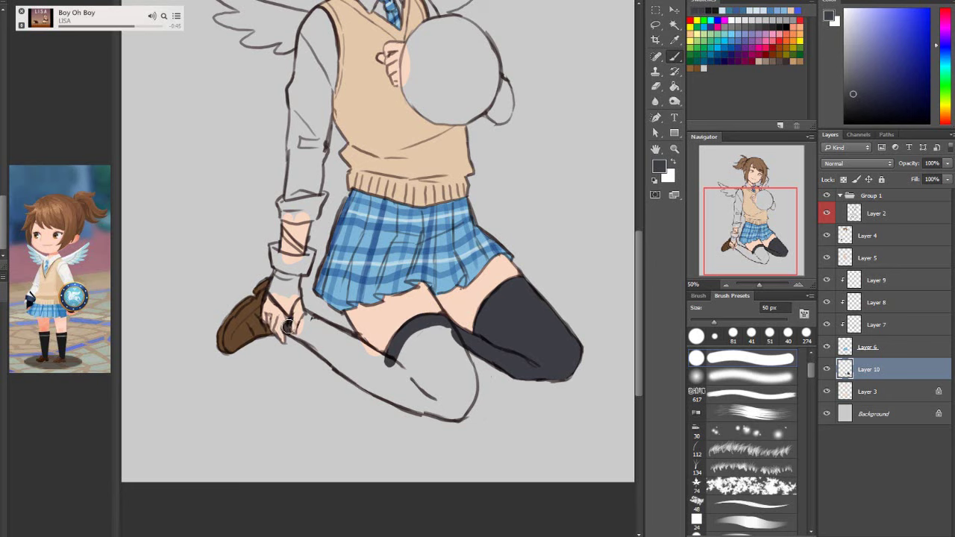
mouse_move(288, 327)
left_mouse_down()
mouse_move(301, 299)
mouse_move(292, 306)
mouse_move(272, 294)
mouse_move(276, 271)
mouse_move(267, 288)
mouse_move(279, 275)
mouse_move(296, 279)
mouse_move(297, 291)
mouse_move(280, 286)
mouse_move(287, 307)
mouse_move(303, 291)
left_mouse_up()
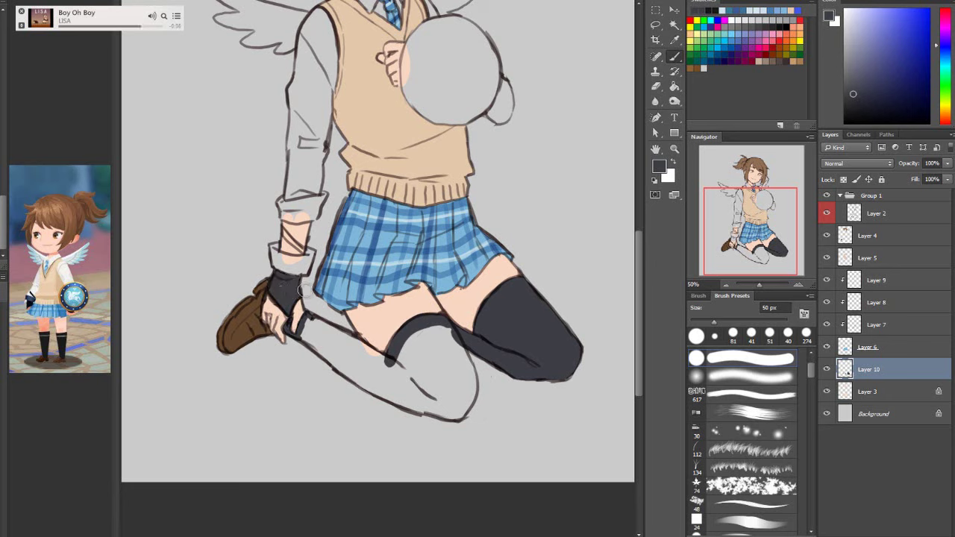
left_click_drag(281, 231, 312, 262)
Paint along the near stocking's edges in dark bluish grey, and fill its interior with a 78 px brush
mouse_move(307, 325)
left_mouse_down()
mouse_move(316, 349)
mouse_move(385, 393)
mouse_move(344, 372)
mouse_move(437, 406)
mouse_move(360, 385)
mouse_move(412, 407)
mouse_move(461, 412)
mouse_move(433, 412)
mouse_move(449, 416)
mouse_move(470, 393)
mouse_move(463, 330)
left_mouse_up()
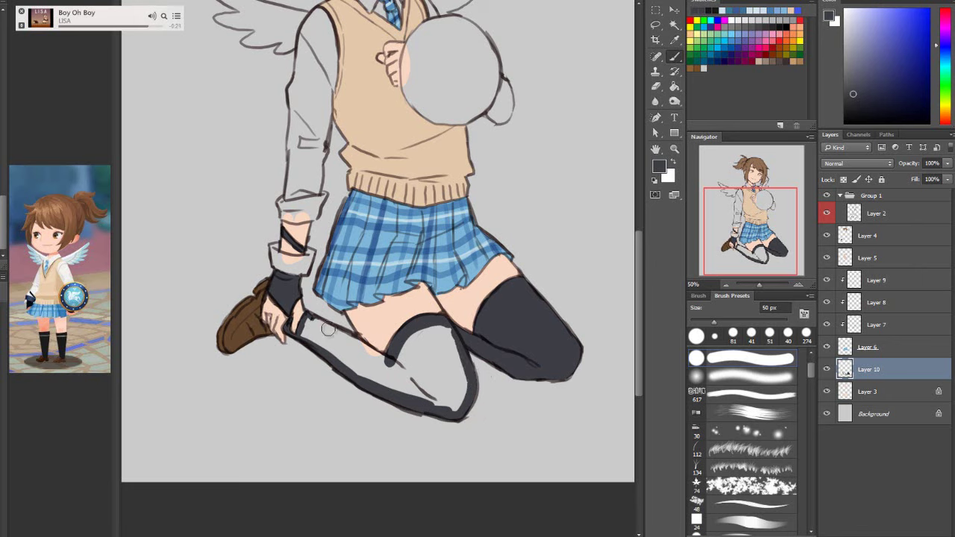
left_click_drag(310, 320, 403, 364)
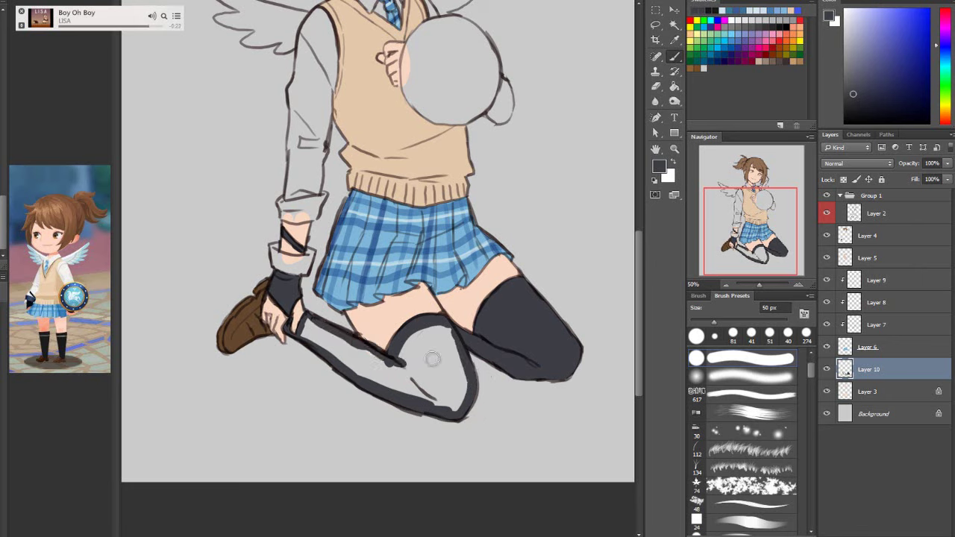
key("e")
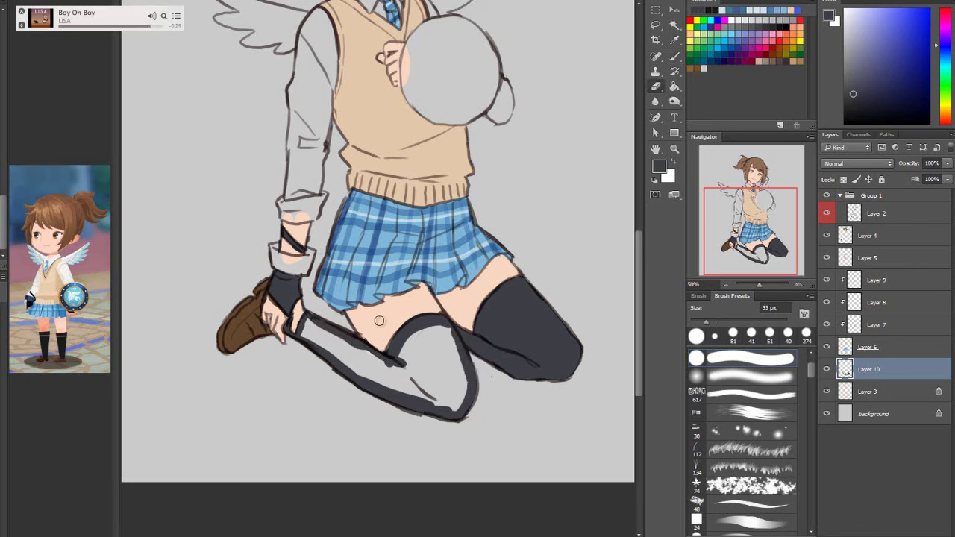
left_click(675, 56)
mouse_move(454, 343)
left_mouse_down()
mouse_move(407, 384)
mouse_move(447, 377)
mouse_move(470, 406)
mouse_move(400, 384)
mouse_move(429, 381)
mouse_move(317, 334)
mouse_move(395, 383)
mouse_move(340, 358)
left_mouse_up()
left_click_drag(339, 358, 468, 403)
Add a layer above Layer 10 as a clipping mask, and sample a light blue from the plaid skirt
left_click_drag(635, 316, 633, 263)
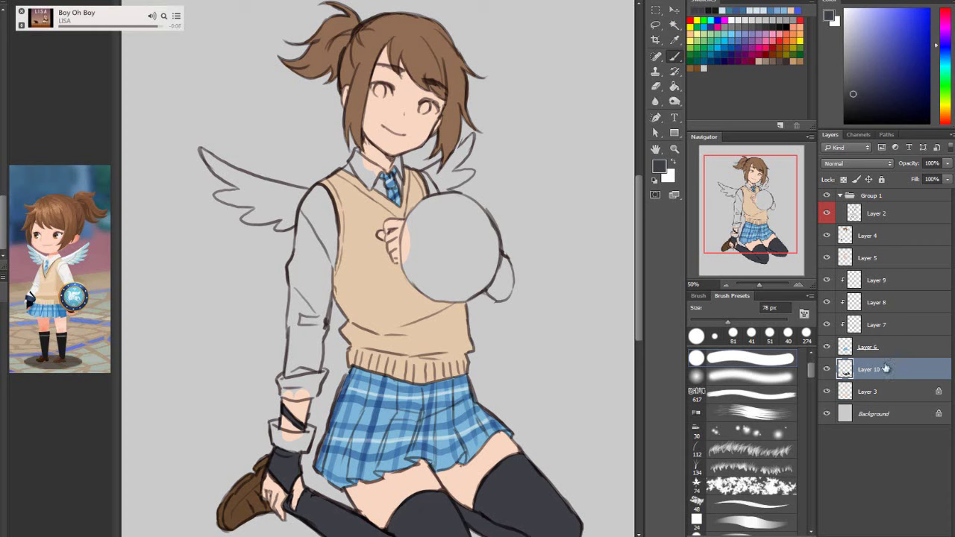
left_click(924, 534)
right_click(887, 371)
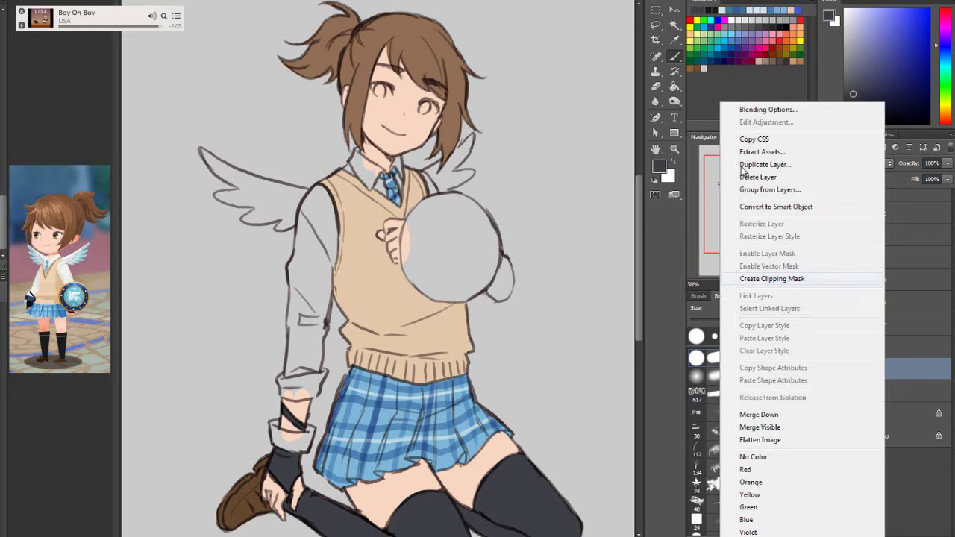
left_click(697, 107)
key("ctrl+alt+g")
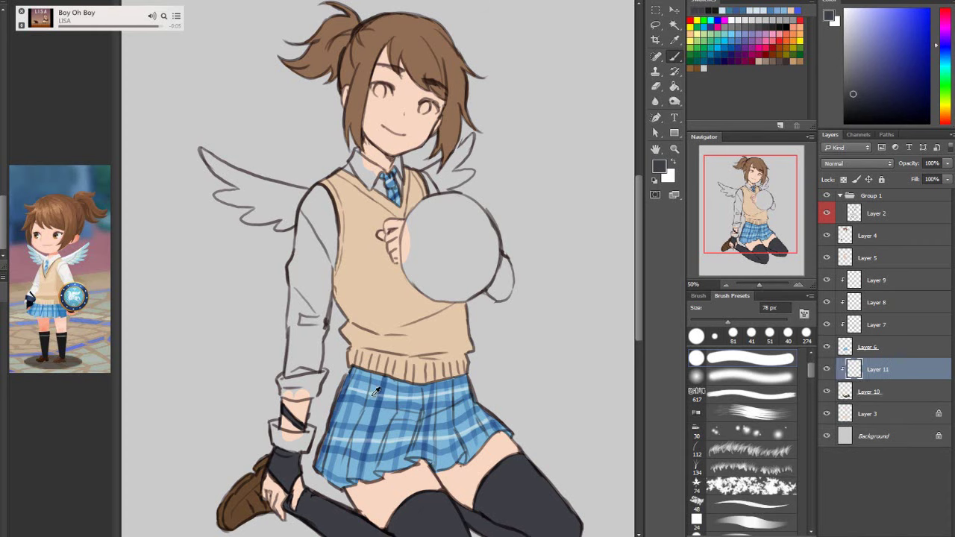
left_click(375, 394, "alt")
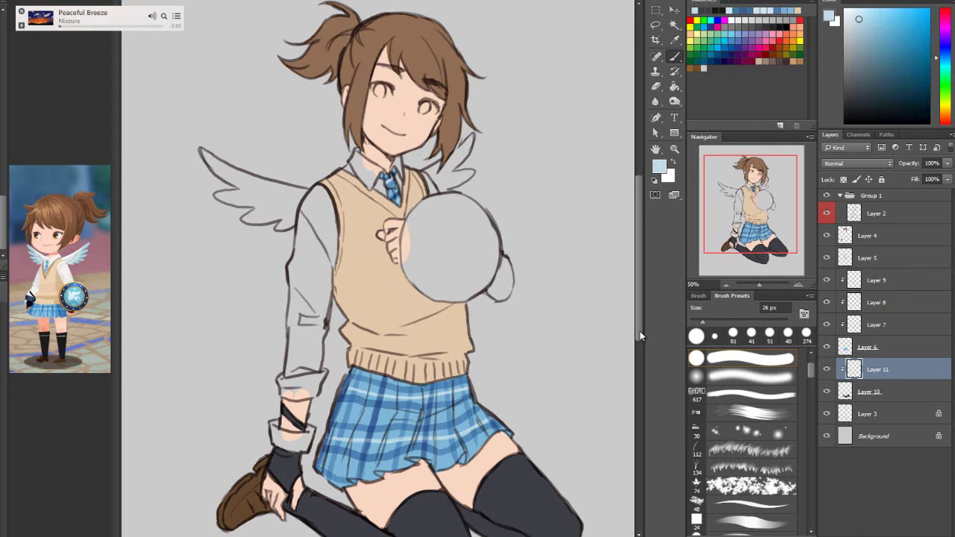
Lighten the colour to a very pale blue and paint a thin stripe below each stocking's top edge with a 15 px brush
scroll(640, 335, "down", 3)
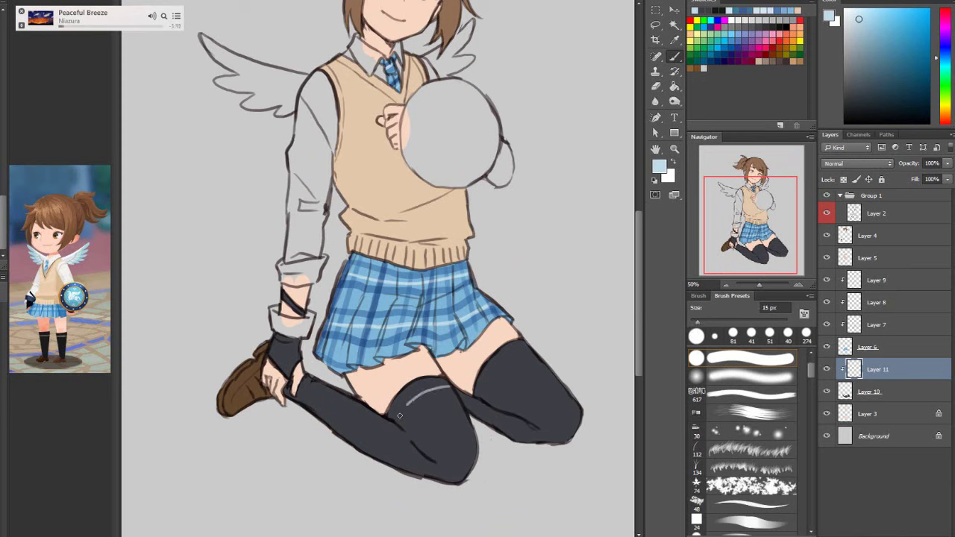
left_click_drag(397, 419, 409, 408)
key("ctrl+z")
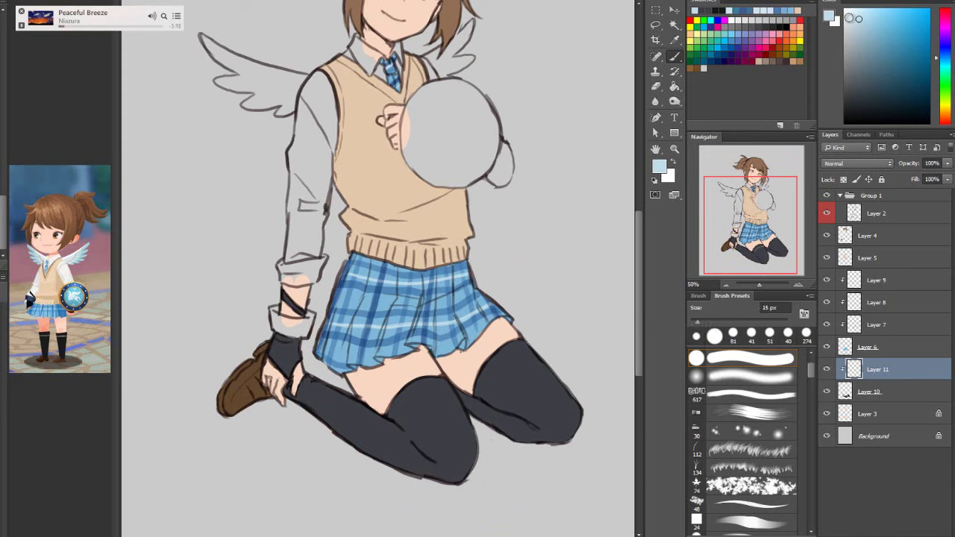
left_click(849, 16)
left_click(849, 11)
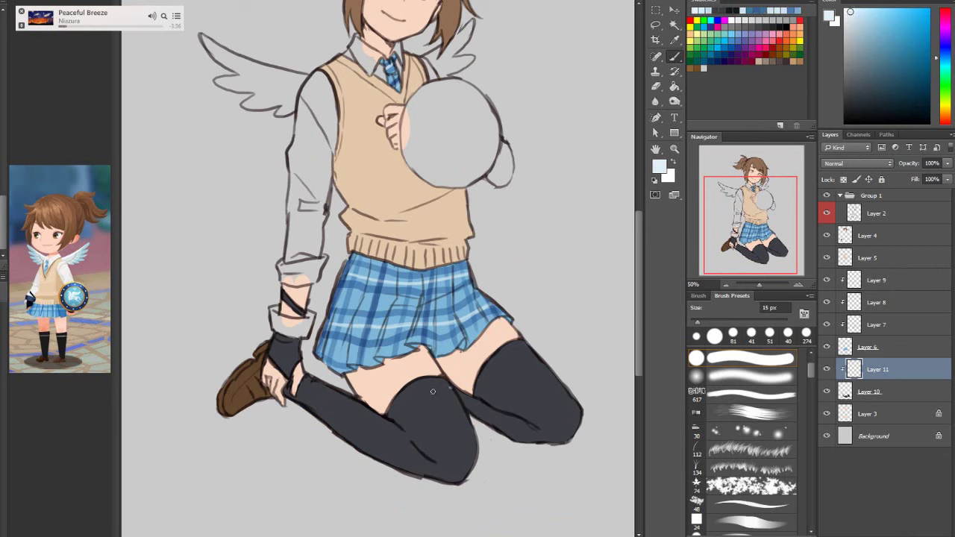
key("ctrl+z")
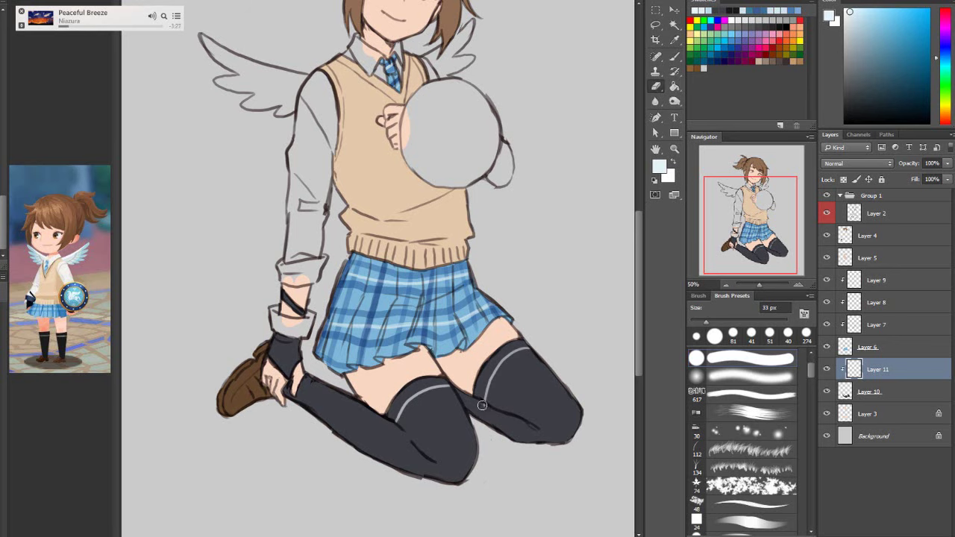
Add a layer above Layer 5 as a clipping mask, and sample the stockings' dark bluish grey
left_click_drag(640, 329, 640, 297)
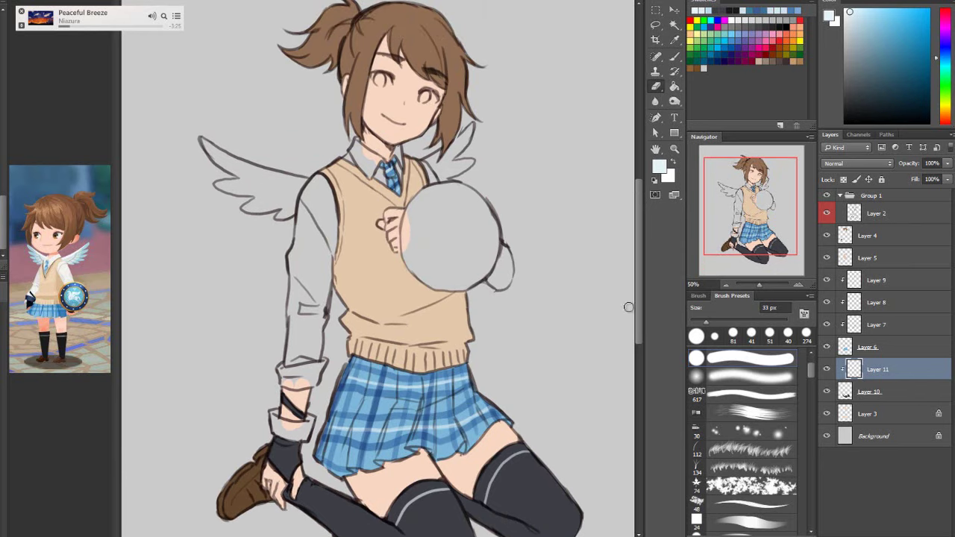
left_click(674, 57)
left_click(886, 262)
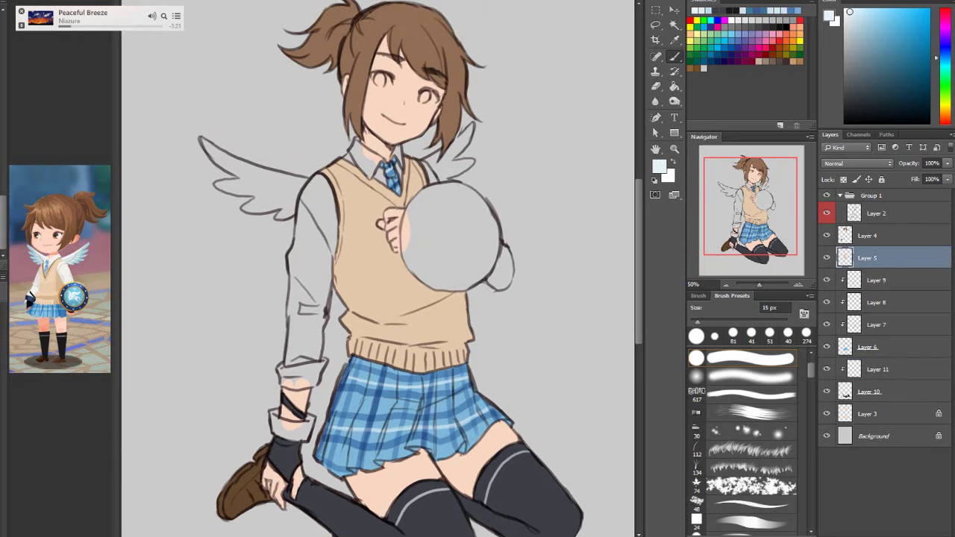
left_click(922, 531)
right_click(887, 257)
left_click(791, 277)
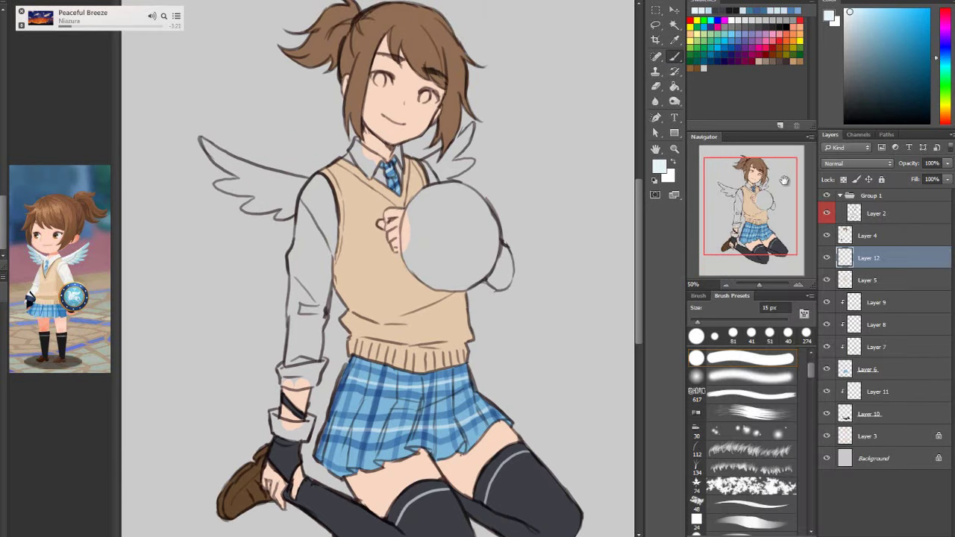
left_click(437, 488, "alt")
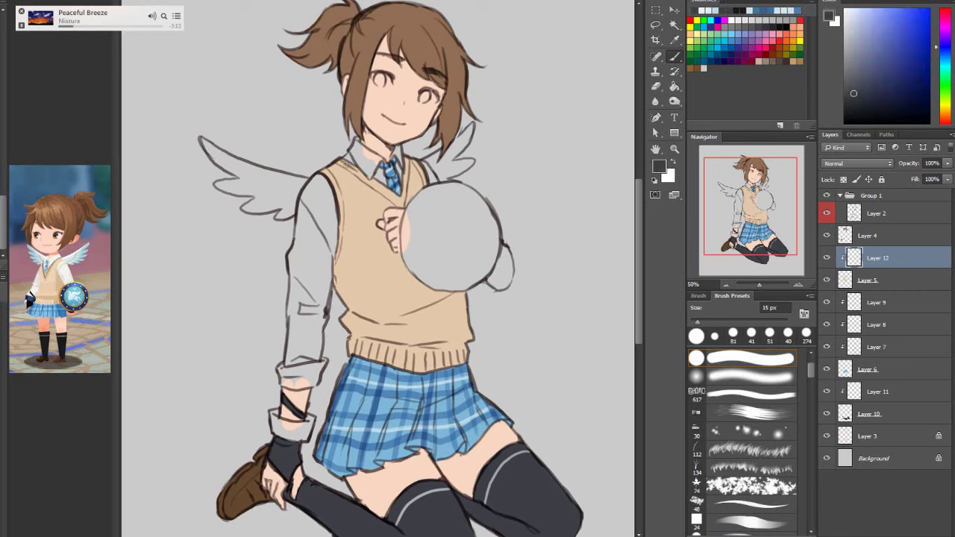
Paint a thin dark trim line along the vest's V-neck with a 15 px brush, and erase any overlap
left_click_drag(340, 160, 371, 182)
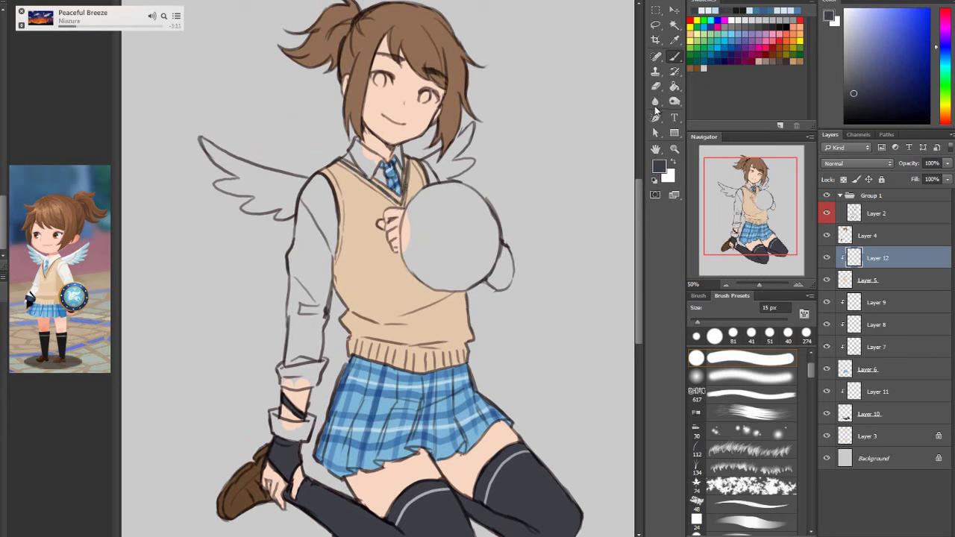
key("e")
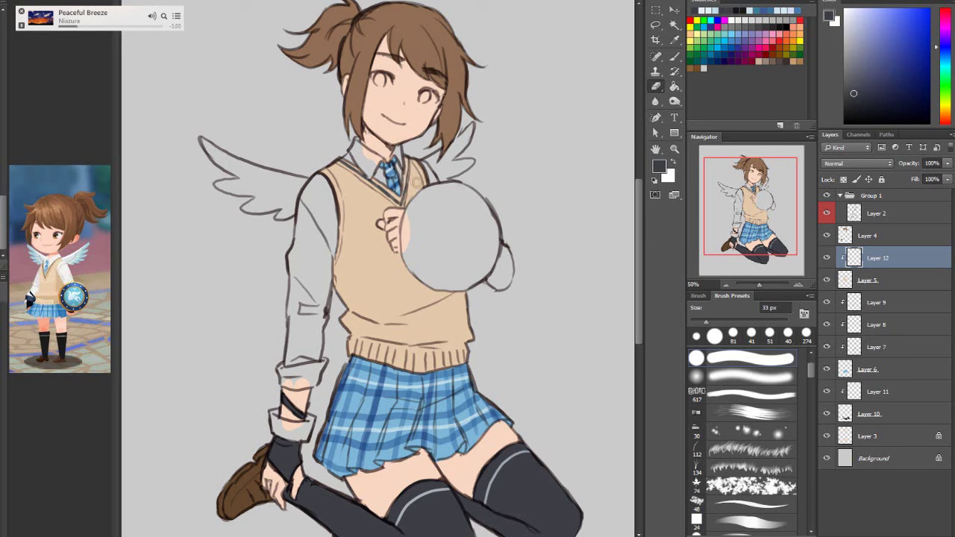
key("b")
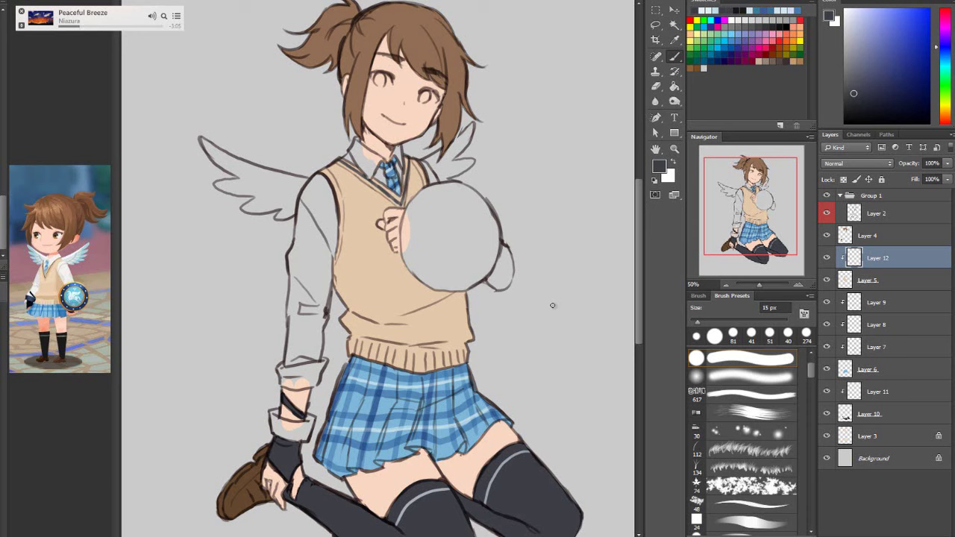
Add a layer above Layer 3, and choose a bright pink with a 35 px brush
left_click(884, 442)
left_click(919, 534)
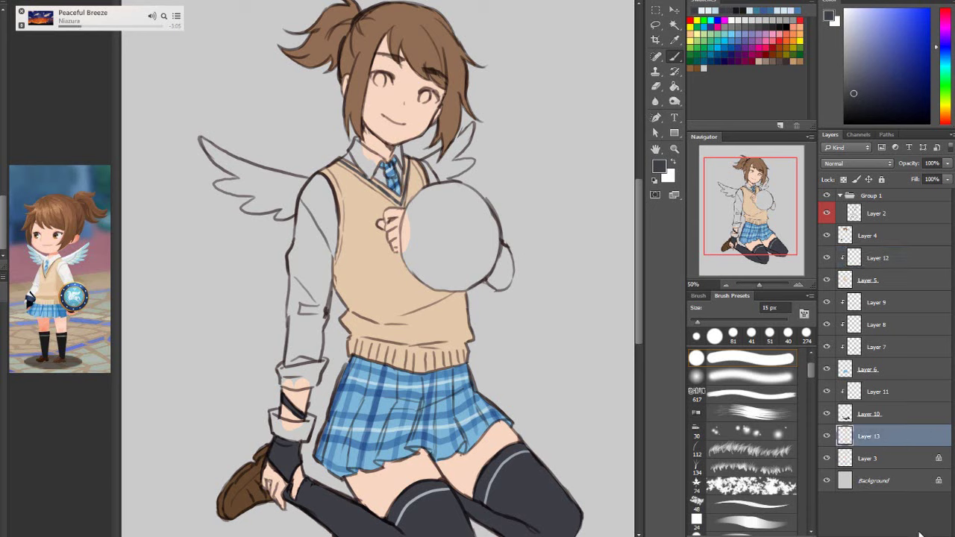
left_click(947, 10)
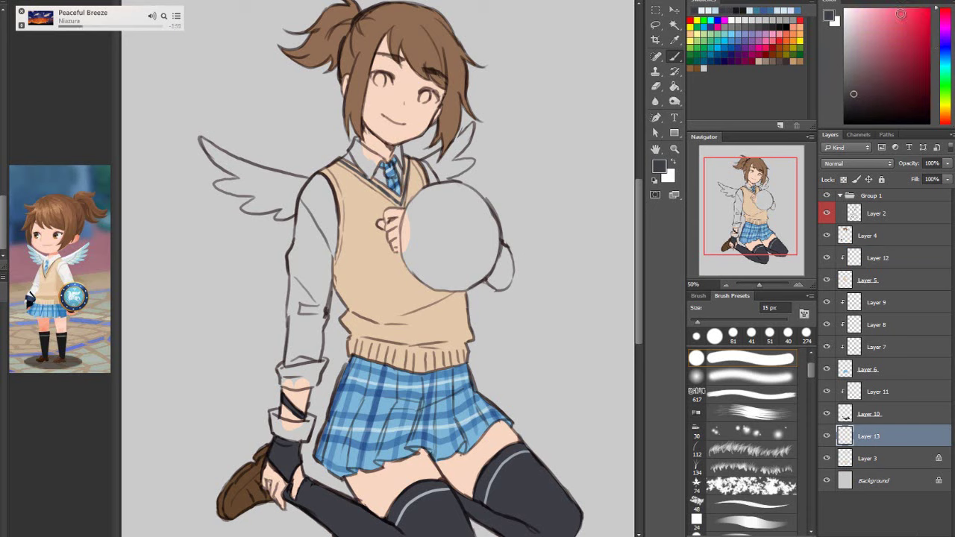
left_click_drag(899, 14, 888, 13)
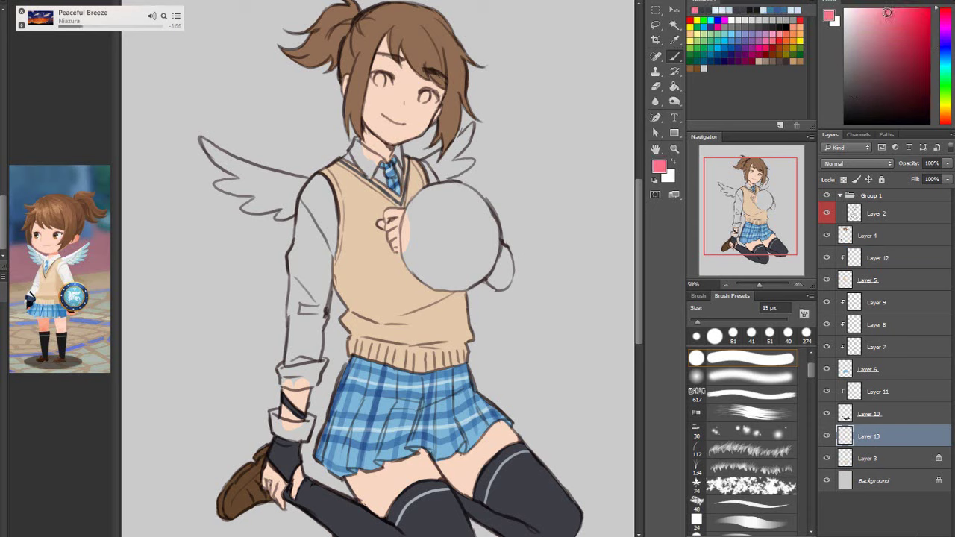
left_click_drag(698, 322, 711, 323)
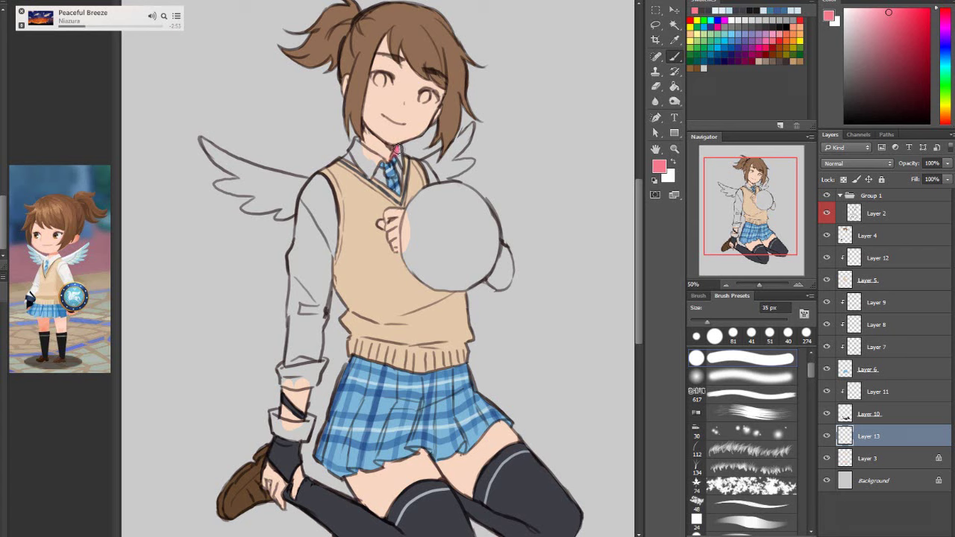
Paint the shirt collar, the far wing and the sleeve showing beside the round shield pink
mouse_move(396, 149)
left_mouse_down()
mouse_move(400, 184)
mouse_move(358, 142)
mouse_move(346, 161)
mouse_move(361, 153)
mouse_move(384, 184)
left_mouse_up()
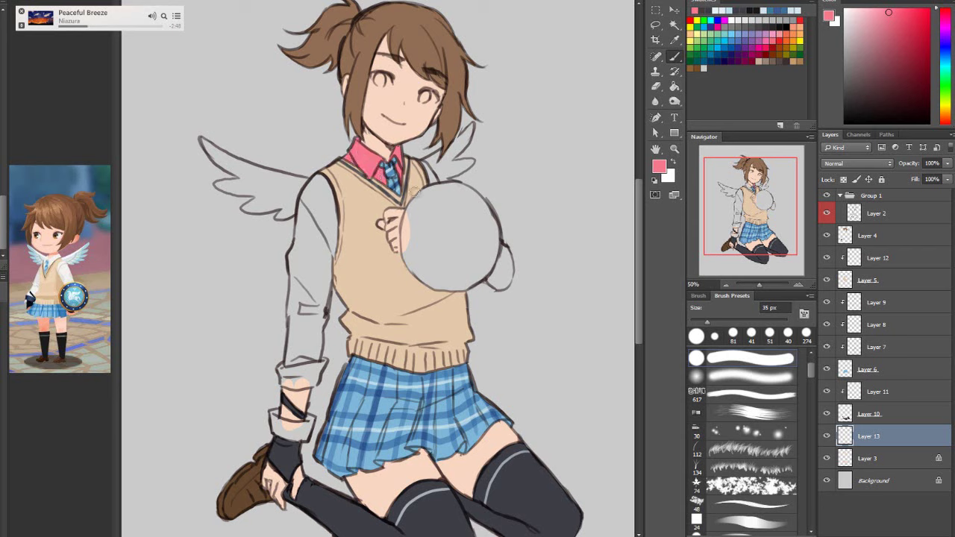
mouse_move(473, 125)
left_mouse_down()
mouse_move(424, 163)
mouse_move(434, 161)
mouse_move(426, 181)
mouse_move(467, 166)
mouse_move(452, 163)
mouse_move(471, 132)
left_mouse_up()
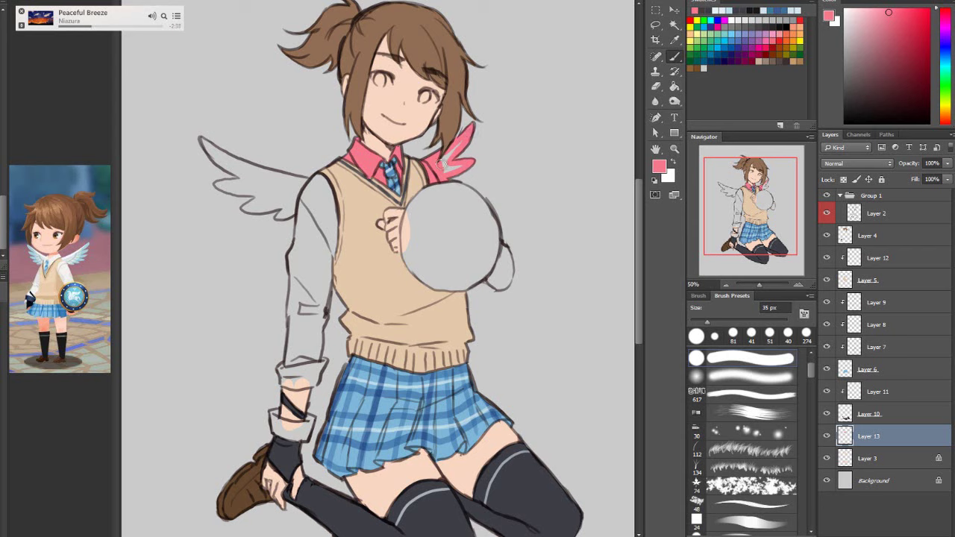
left_click_drag(446, 163, 452, 169)
key("e")
key("b")
left_click(503, 249)
mouse_move(503, 250)
left_mouse_down()
mouse_move(495, 276)
mouse_move(511, 274)
mouse_move(505, 251)
mouse_move(494, 283)
left_mouse_up()
Paint the near sleeve and cuff pink, filling the interior with a 61 px brush, and colour the near wing with a 32 px brush
mouse_move(317, 180)
left_mouse_down()
mouse_move(290, 179)
mouse_move(334, 182)
mouse_move(314, 300)
left_mouse_up()
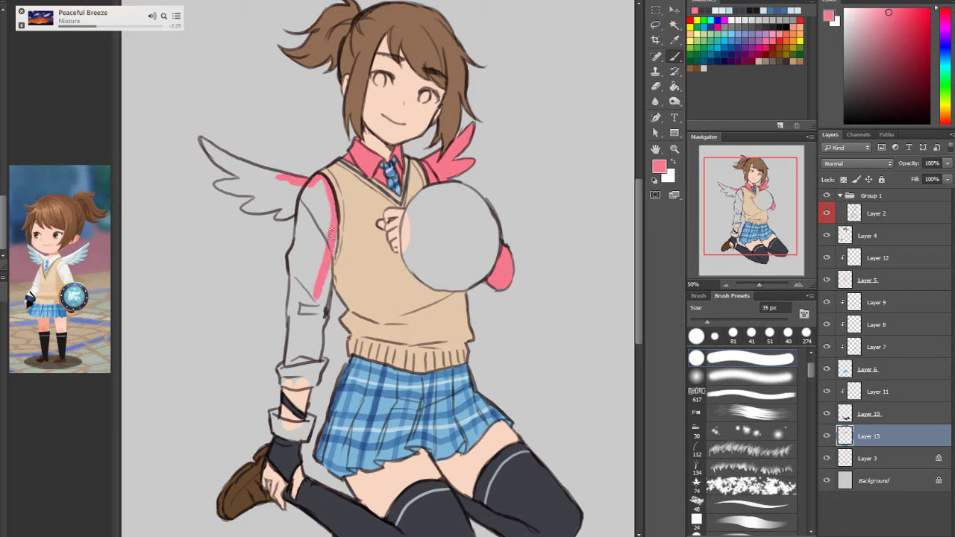
mouse_move(329, 269)
left_mouse_down()
mouse_move(314, 369)
mouse_move(323, 363)
mouse_move(328, 373)
mouse_move(320, 389)
mouse_move(292, 394)
mouse_move(298, 367)
mouse_move(286, 365)
mouse_move(312, 377)
left_mouse_up()
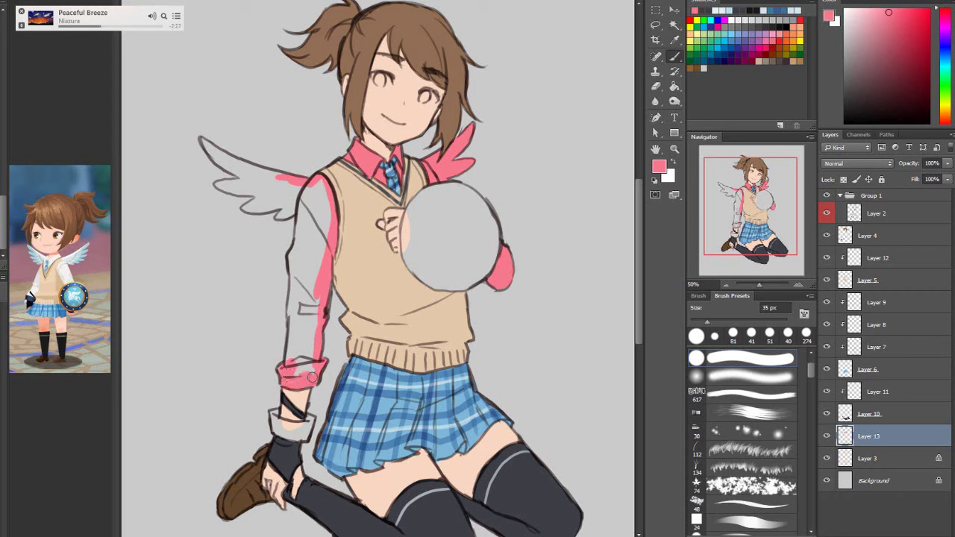
left_click(660, 86)
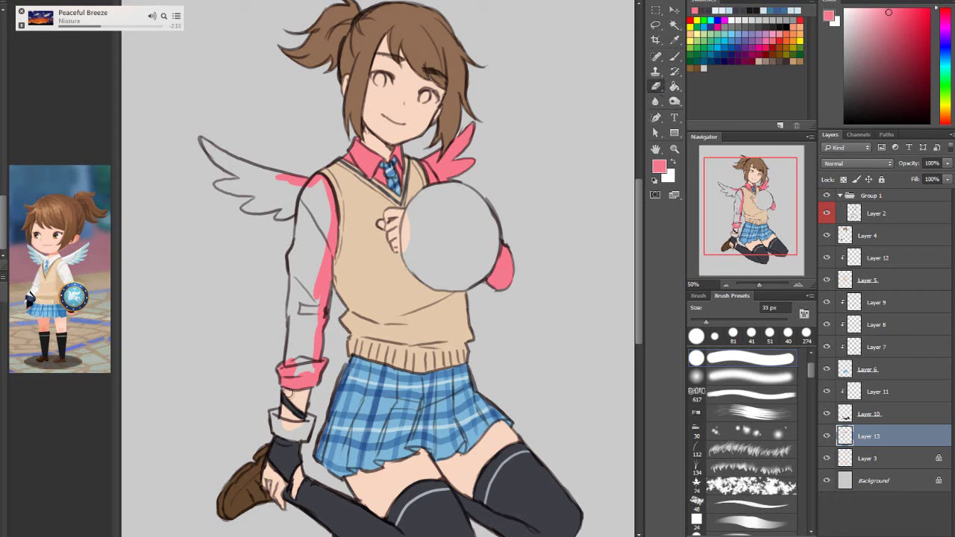
left_click(675, 60)
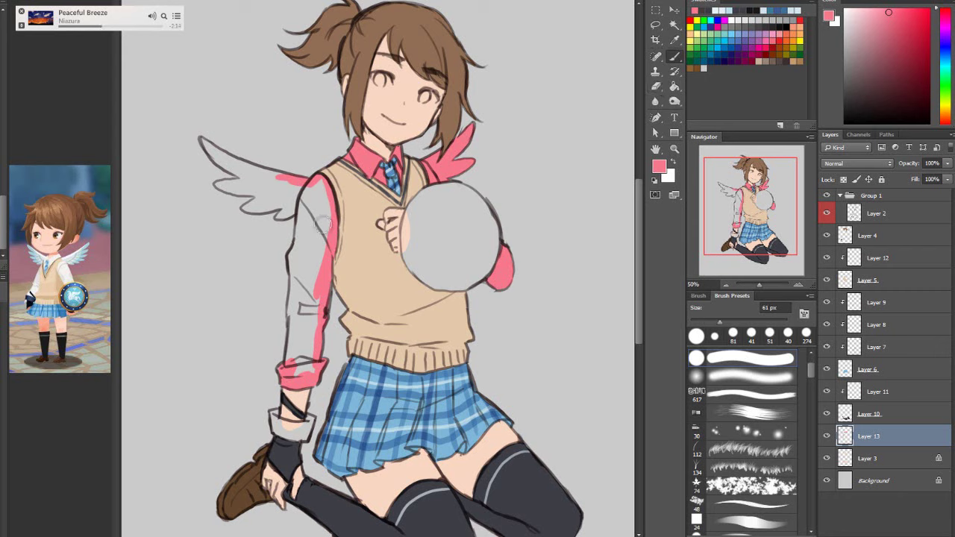
mouse_move(317, 190)
left_mouse_down()
mouse_move(305, 216)
mouse_move(322, 205)
mouse_move(326, 185)
mouse_move(316, 283)
mouse_move(305, 211)
mouse_move(304, 264)
mouse_move(305, 234)
mouse_move(293, 259)
mouse_move(295, 322)
mouse_move(295, 295)
mouse_move(295, 321)
mouse_move(316, 295)
mouse_move(311, 352)
mouse_move(295, 369)
left_mouse_up()
left_click_drag(720, 323, 704, 325)
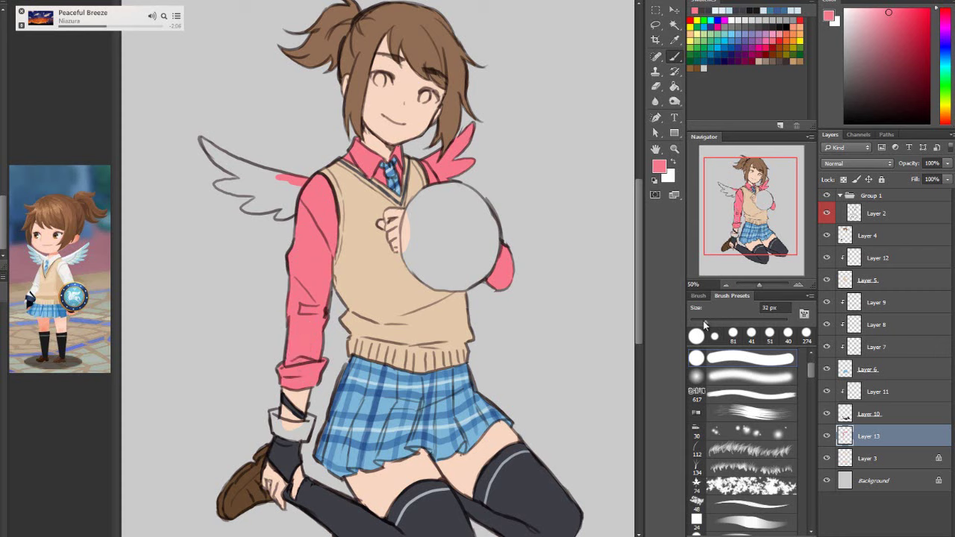
mouse_move(202, 139)
left_mouse_down()
mouse_move(246, 176)
mouse_move(205, 141)
mouse_move(291, 180)
mouse_move(241, 167)
mouse_move(275, 184)
mouse_move(217, 185)
mouse_move(231, 190)
mouse_move(300, 183)
mouse_move(244, 193)
mouse_move(258, 194)
mouse_move(245, 209)
mouse_move(305, 198)
mouse_move(279, 217)
mouse_move(301, 209)
mouse_move(290, 210)
mouse_move(302, 197)
mouse_move(273, 193)
mouse_move(294, 184)
mouse_move(228, 187)
mouse_move(258, 175)
mouse_move(258, 206)
left_mouse_up()
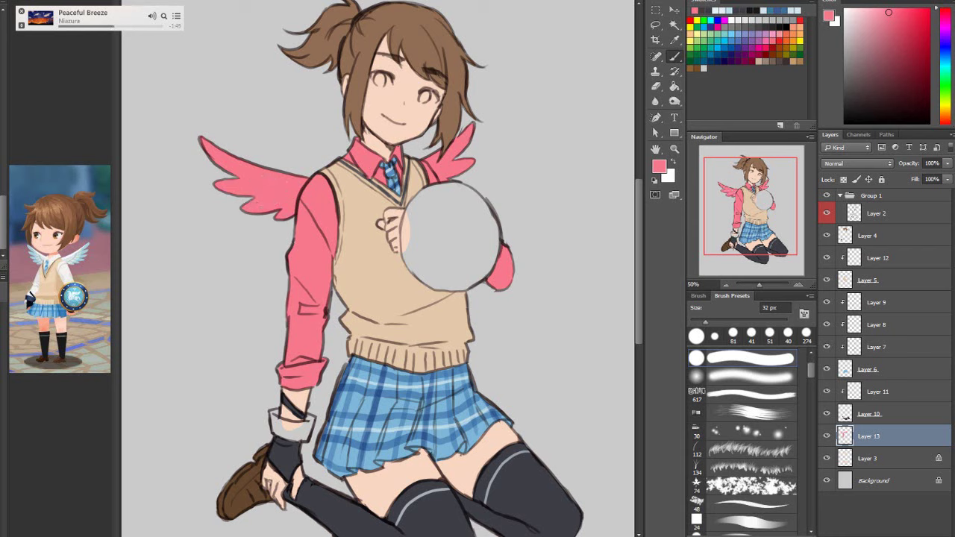
Add a layer clipped to pink Layer 13, and fill it with a warm off-white to recolour the shirt and wings
key("ctrl+alt+shift+n")
right_click(885, 441)
left_click(881, 119)
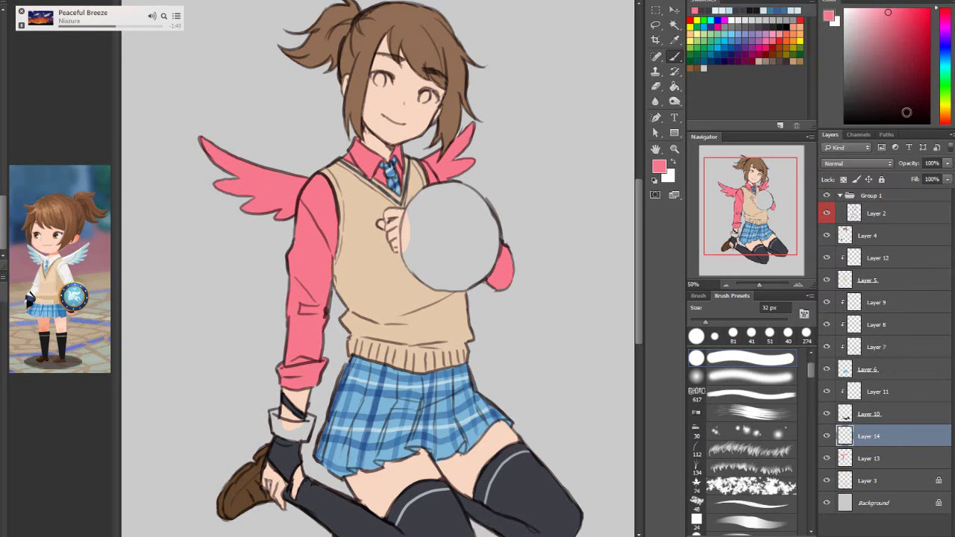
key("ctrl+alt+g")
left_click(938, 106)
left_click(850, 10)
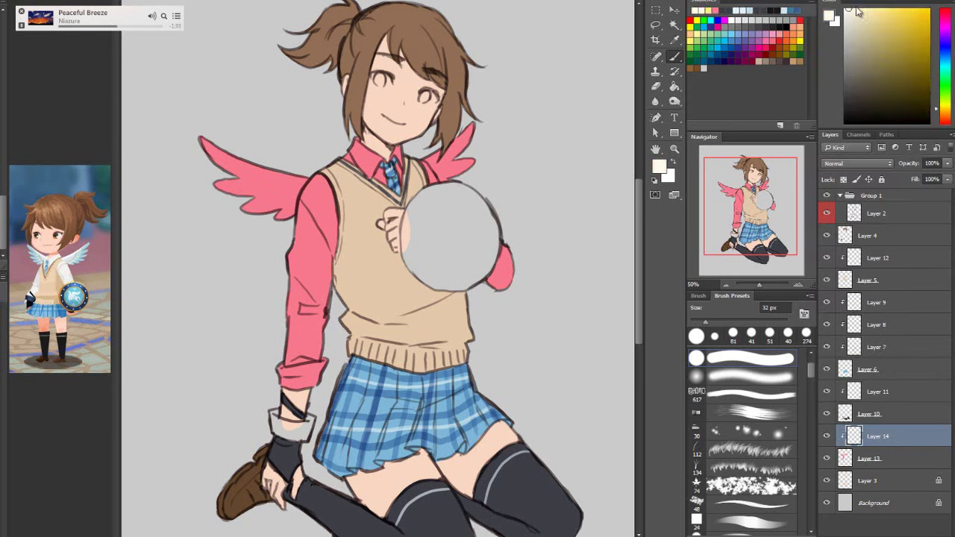
left_click(674, 86)
left_click(566, 181)
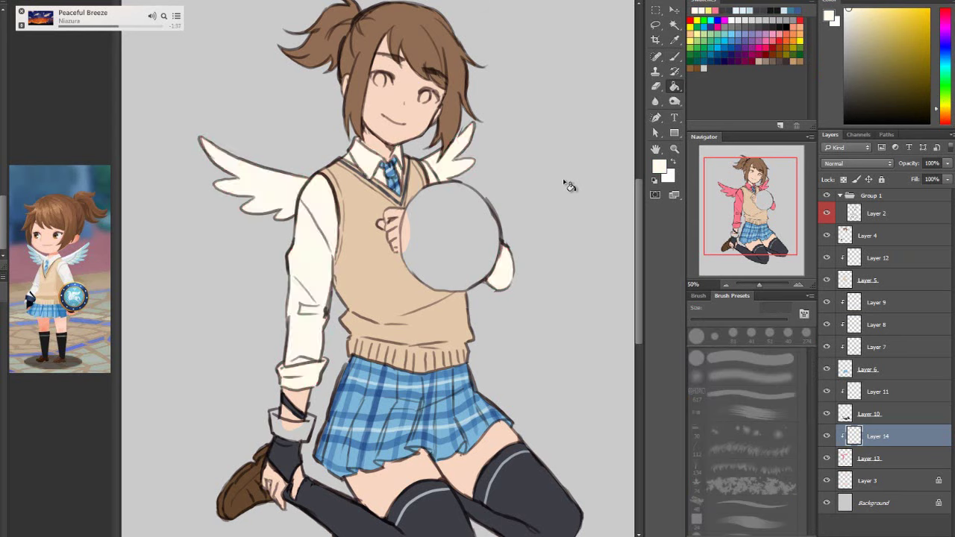
Merge the off-white clipped layer down into Layer 13
right_click(889, 439)
left_click(870, 258)
key("ctrl+e")
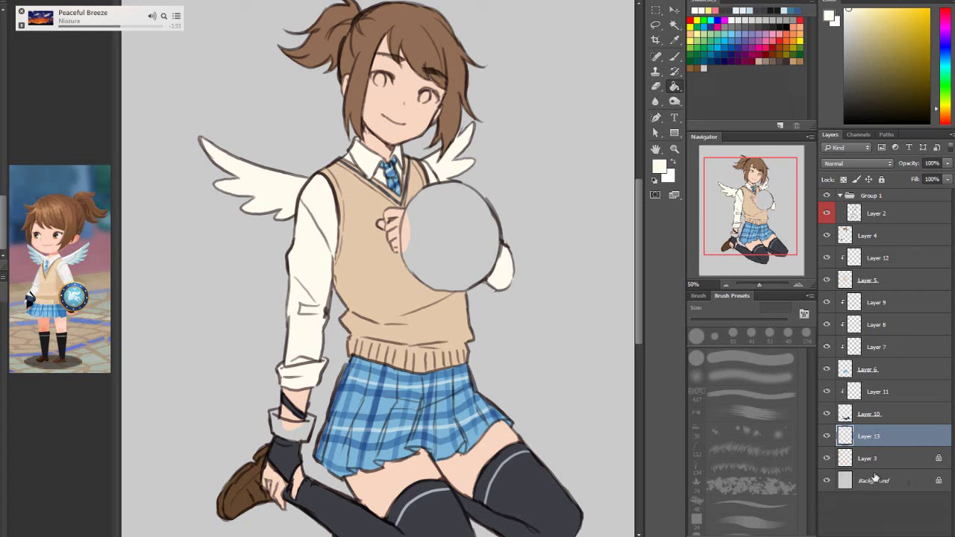
Add a layer above Layer 3, and paint the wrist cuff dark blue sampled from the reference character's glove with a 32 px brush
left_click(898, 460)
left_click(922, 534)
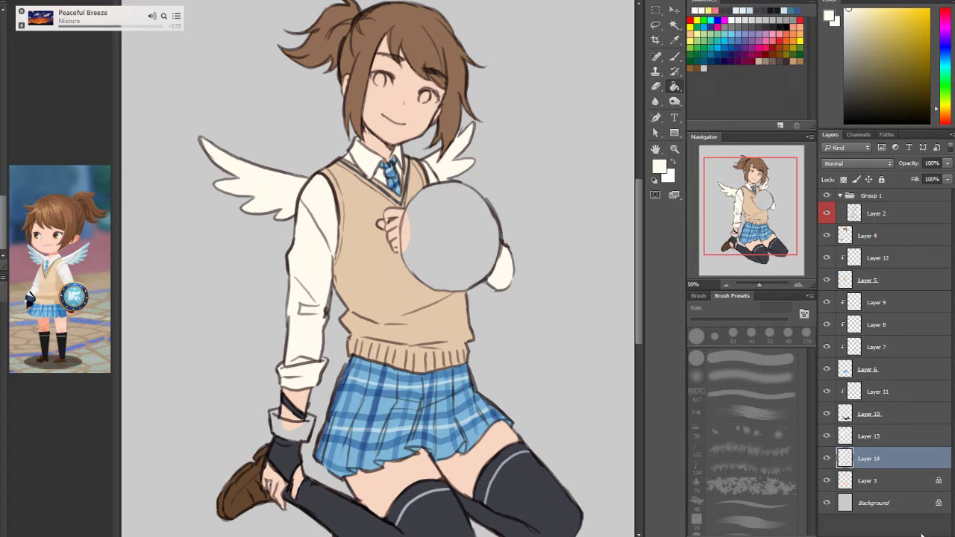
left_click(675, 57)
left_click(36, 295, "alt")
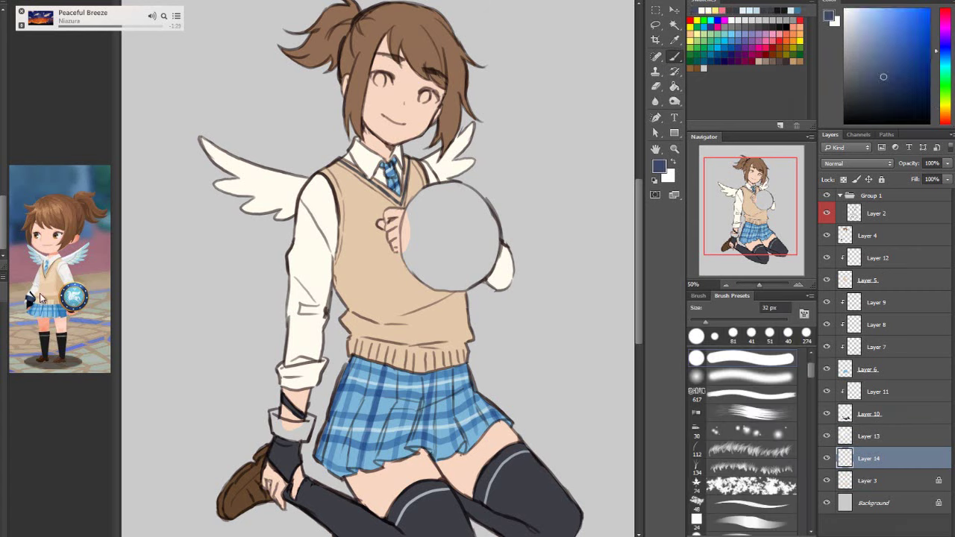
scroll(308, 319, "down", 3)
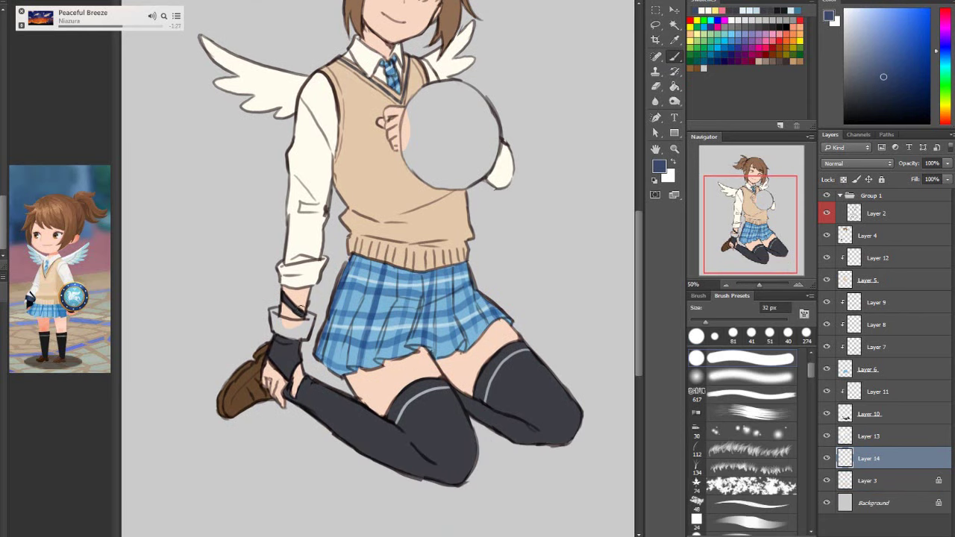
mouse_move(307, 318)
left_mouse_down()
mouse_move(310, 332)
mouse_move(290, 340)
mouse_move(276, 331)
mouse_move(273, 313)
mouse_move(306, 328)
mouse_move(287, 327)
mouse_move(308, 315)
mouse_move(289, 324)
mouse_move(273, 311)
mouse_move(284, 330)
mouse_move(304, 331)
left_mouse_up()
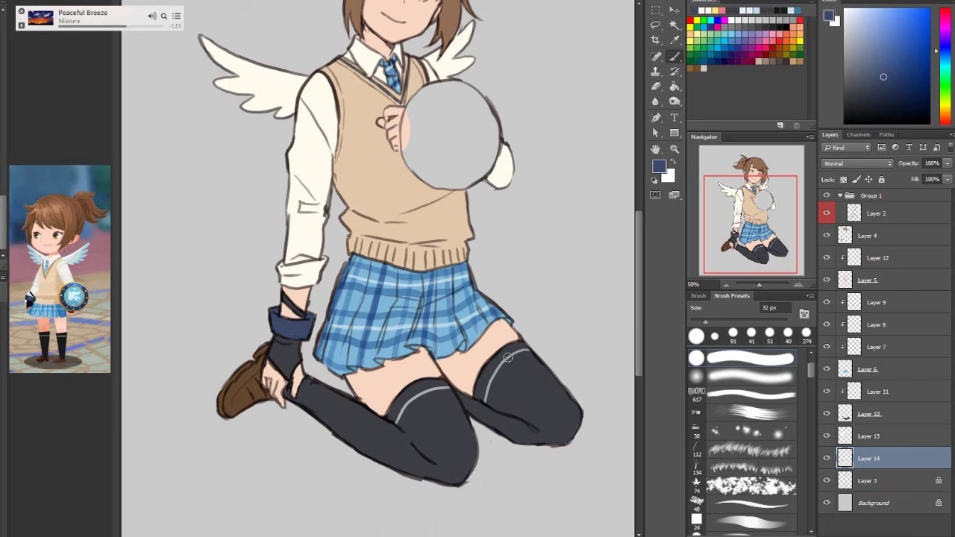
Fill the round shield on Layer 14 with light blue sampled from the reference shield using a 57 px brush, and lock the layer's transparent pixels
left_click(79, 288, "alt")
left_click_drag(642, 270, 677, 239)
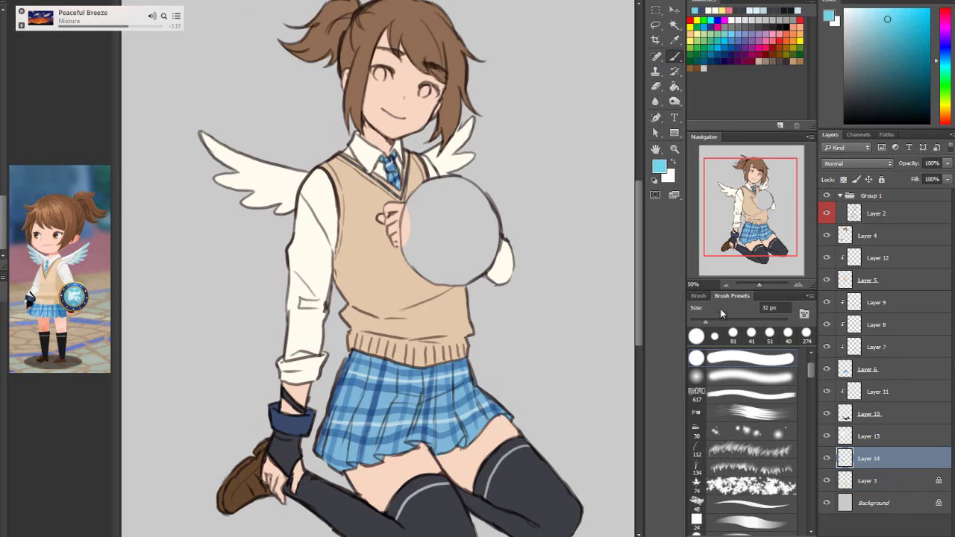
left_click(717, 320)
mouse_move(465, 187)
left_mouse_down()
mouse_move(427, 203)
mouse_move(417, 235)
mouse_move(422, 207)
mouse_move(416, 255)
mouse_move(425, 276)
mouse_move(459, 281)
left_mouse_up()
mouse_move(481, 203)
left_mouse_down()
mouse_move(496, 231)
mouse_move(493, 213)
mouse_move(497, 221)
mouse_move(496, 266)
mouse_move(462, 290)
mouse_move(434, 272)
mouse_move(433, 212)
mouse_move(455, 212)
mouse_move(462, 229)
mouse_move(456, 214)
mouse_move(450, 218)
mouse_move(470, 205)
mouse_move(475, 273)
mouse_move(479, 219)
mouse_move(488, 244)
left_mouse_up()
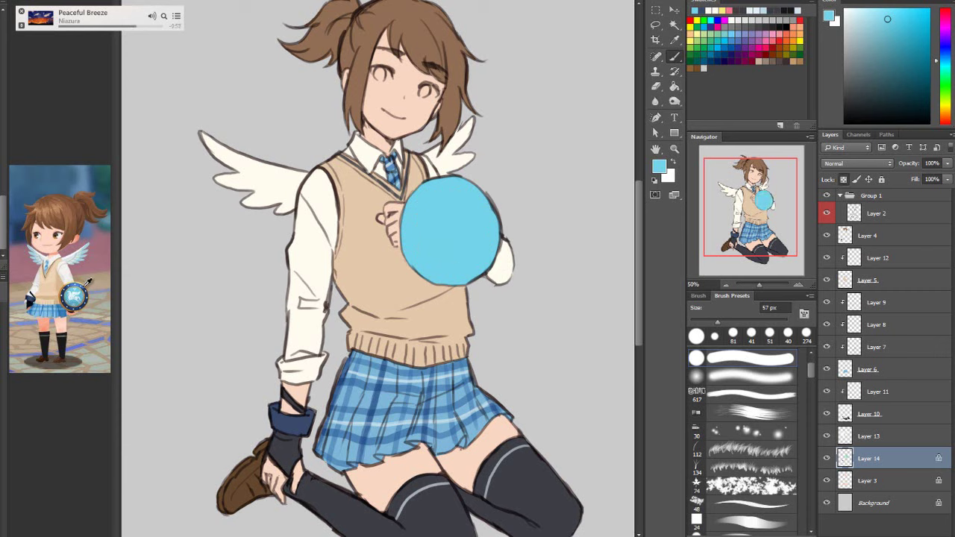
left_click(81, 284, "alt")
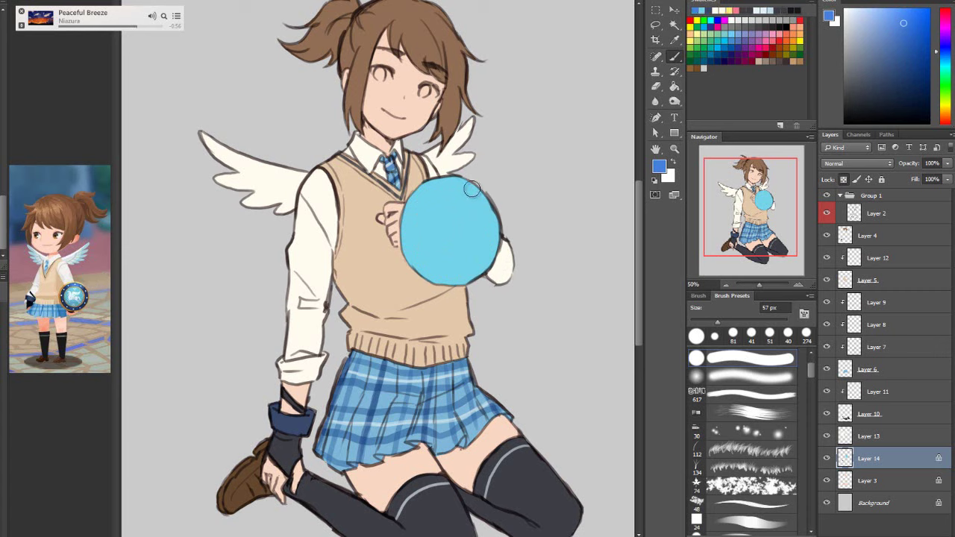
mouse_move(475, 190)
left_mouse_down()
mouse_move(426, 199)
mouse_move(410, 244)
mouse_move(420, 268)
mouse_move(460, 293)
mouse_move(492, 290)
left_mouse_up()
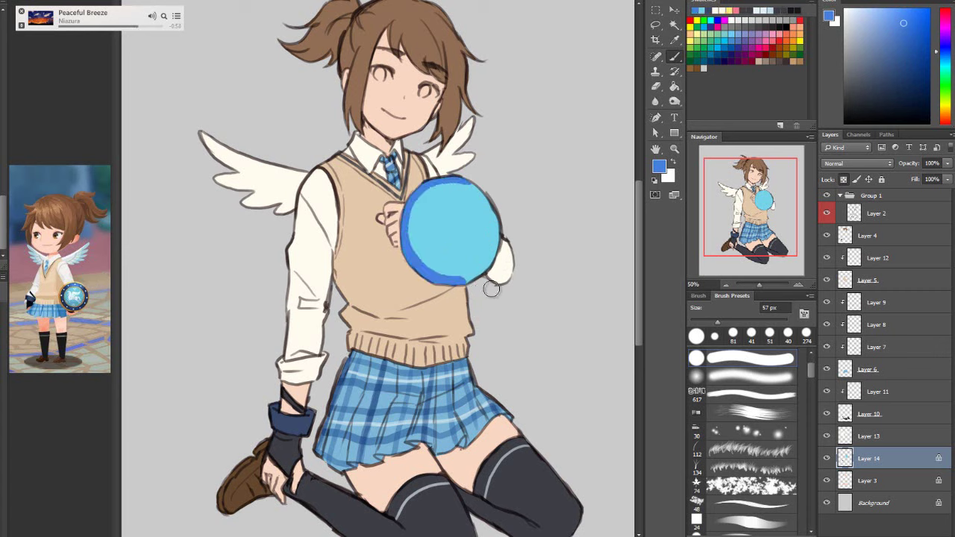
key("ctrl+z")
Paint a dark blue rim around the shield in the wrist cuff's colour, and even out its inner edge with the light blue
left_click(95, 292, "alt")
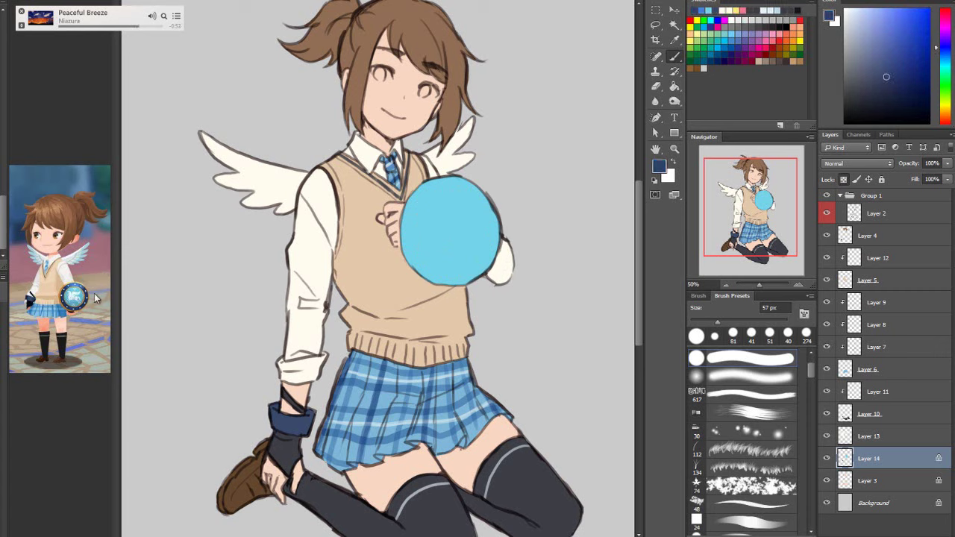
left_click(296, 426, "alt")
mouse_move(475, 182)
left_mouse_down()
mouse_move(419, 191)
mouse_move(404, 242)
mouse_move(424, 271)
mouse_move(477, 270)
mouse_move(493, 232)
mouse_move(477, 190)
mouse_move(433, 186)
mouse_move(413, 237)
left_mouse_up()
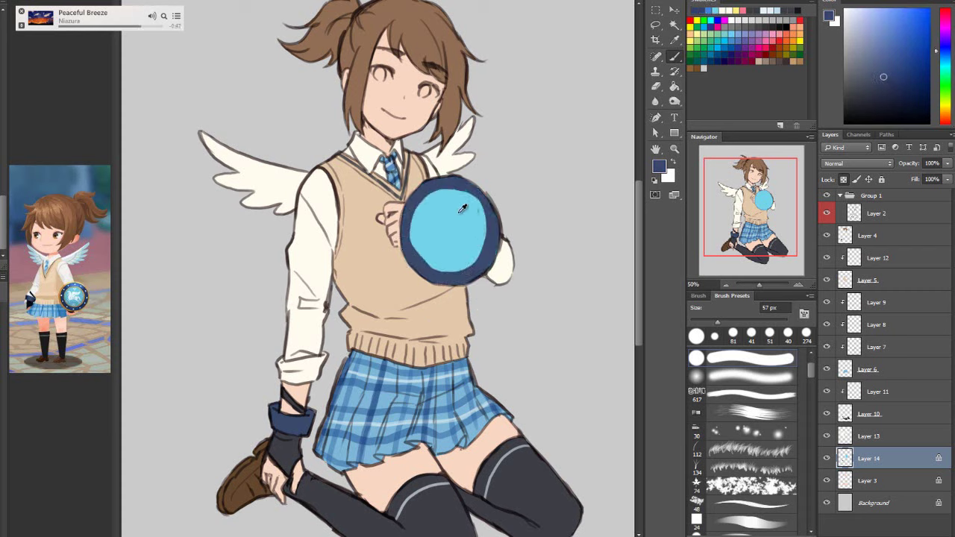
left_click(468, 198, "alt")
mouse_move(469, 198)
left_mouse_down()
mouse_move(426, 209)
mouse_move(424, 256)
mouse_move(468, 258)
mouse_move(481, 214)
mouse_move(450, 195)
mouse_move(447, 249)
mouse_move(456, 207)
mouse_move(474, 215)
mouse_move(472, 255)
mouse_move(476, 205)
mouse_move(480, 247)
mouse_move(455, 256)
left_mouse_up()
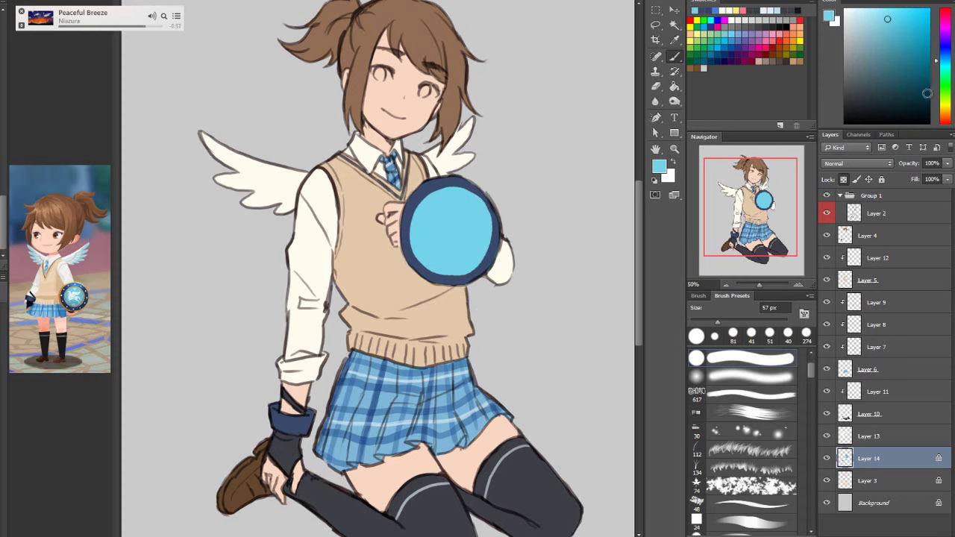
Paint a thin gold outer border on the shield with a 35 px brush, and tidy the dark blue rim and light blue centre
left_click(66, 287, "alt")
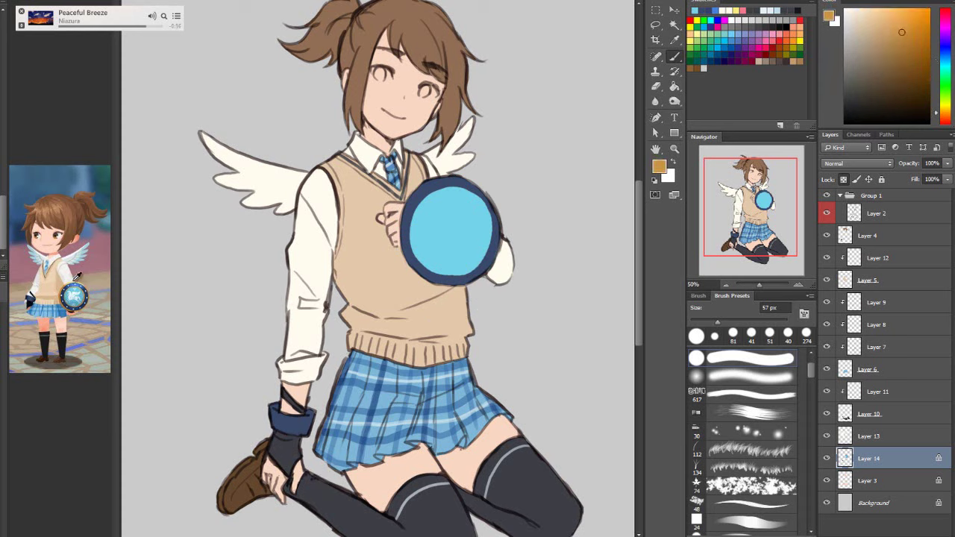
left_click(889, 24)
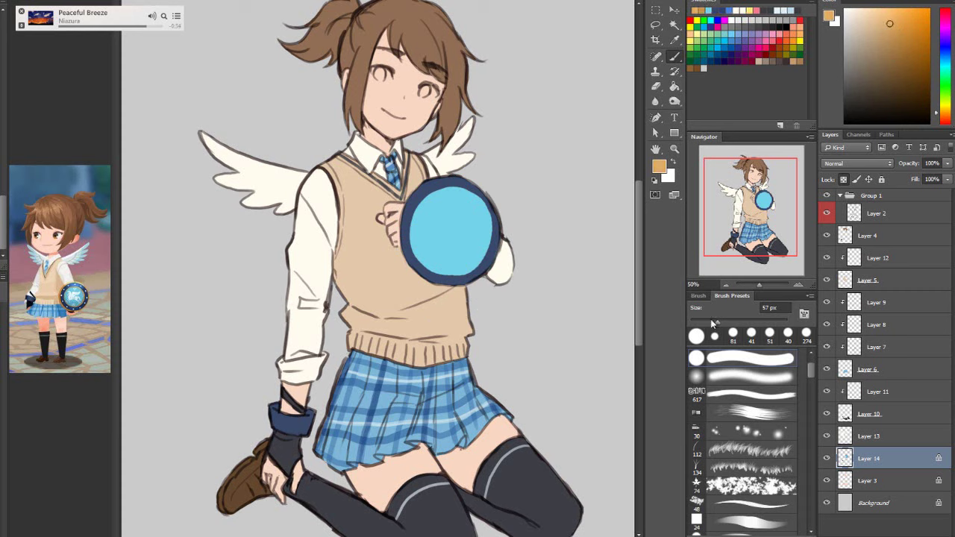
mouse_move(467, 178)
left_mouse_down()
mouse_move(418, 185)
mouse_move(397, 238)
mouse_move(409, 269)
left_mouse_up()
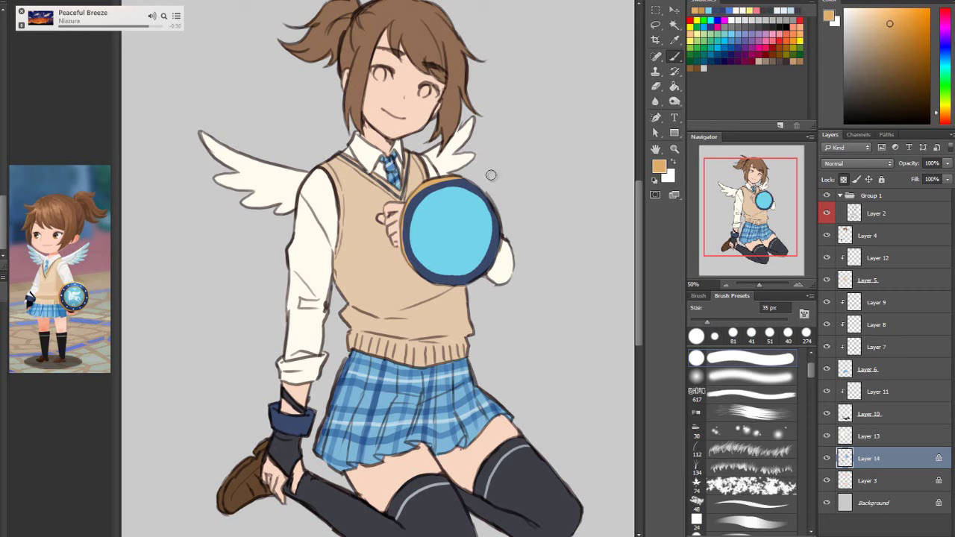
mouse_move(450, 179)
left_mouse_down()
mouse_move(497, 213)
mouse_move(494, 262)
mouse_move(473, 282)
mouse_move(434, 286)
mouse_move(402, 259)
left_mouse_up()
mouse_move(438, 287)
left_mouse_down()
mouse_move(408, 261)
mouse_move(403, 216)
mouse_move(426, 184)
mouse_move(410, 232)
mouse_move(426, 267)
mouse_move(469, 274)
mouse_move(494, 236)
mouse_move(491, 212)
mouse_move(472, 192)
mouse_move(426, 193)
left_mouse_up()
left_click(461, 186, "alt")
left_click(456, 229, "alt")
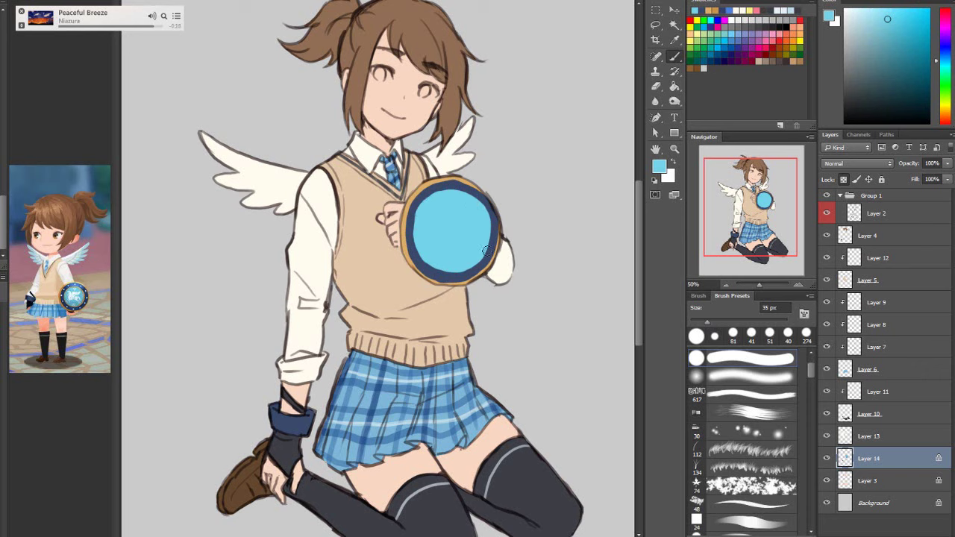
Paint a gold ring between the shield's dark blue rim and light blue centre with a 19 px brush
left_click(425, 185, "alt")
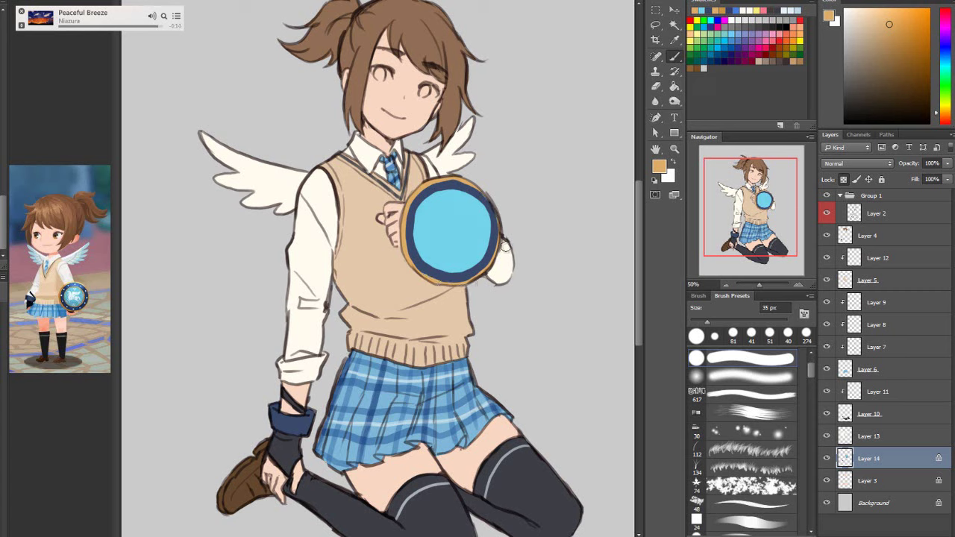
left_click_drag(708, 323, 706, 322)
mouse_move(475, 200)
left_mouse_down()
mouse_move(445, 194)
mouse_move(422, 214)
left_mouse_up()
mouse_move(441, 268)
left_mouse_down()
mouse_move(490, 251)
mouse_move(489, 212)
left_mouse_up()
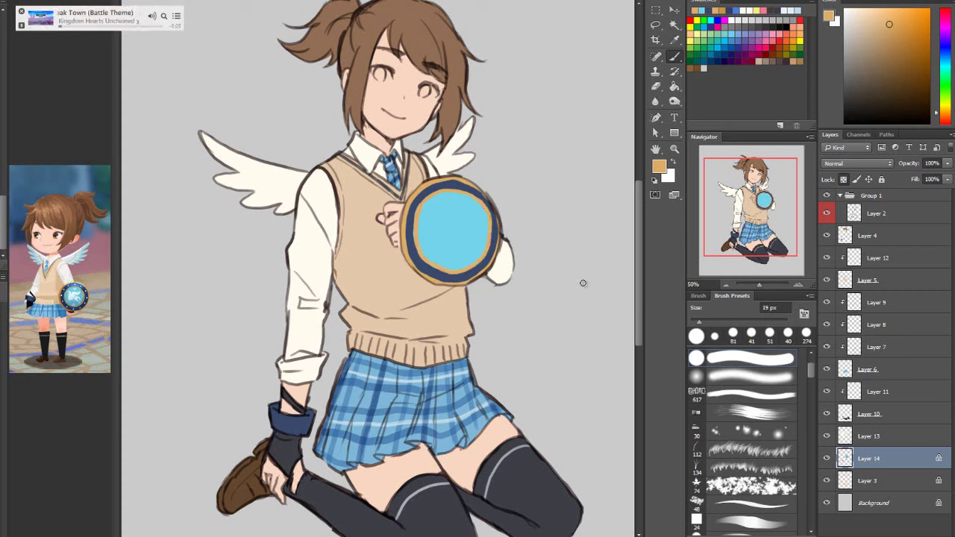
Clean up the edges of the shield's gold rings with the rim's dark blue
left_click(451, 182, "alt")
mouse_move(451, 183)
left_mouse_down()
mouse_move(405, 225)
mouse_move(418, 264)
mouse_move(426, 194)
mouse_move(411, 224)
mouse_move(412, 250)
left_mouse_up()
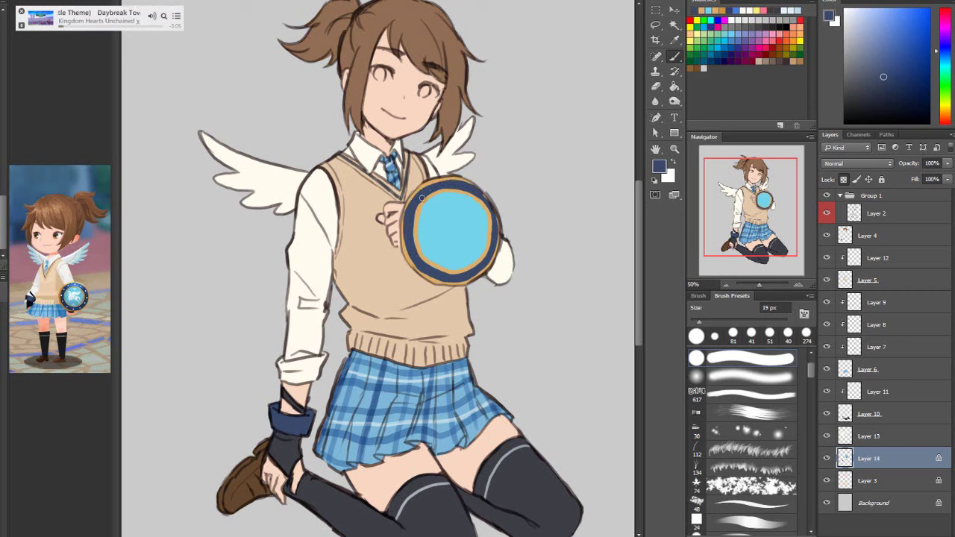
mouse_move(490, 223)
left_mouse_down()
mouse_move(468, 272)
mouse_move(426, 264)
mouse_move(460, 276)
left_mouse_up()
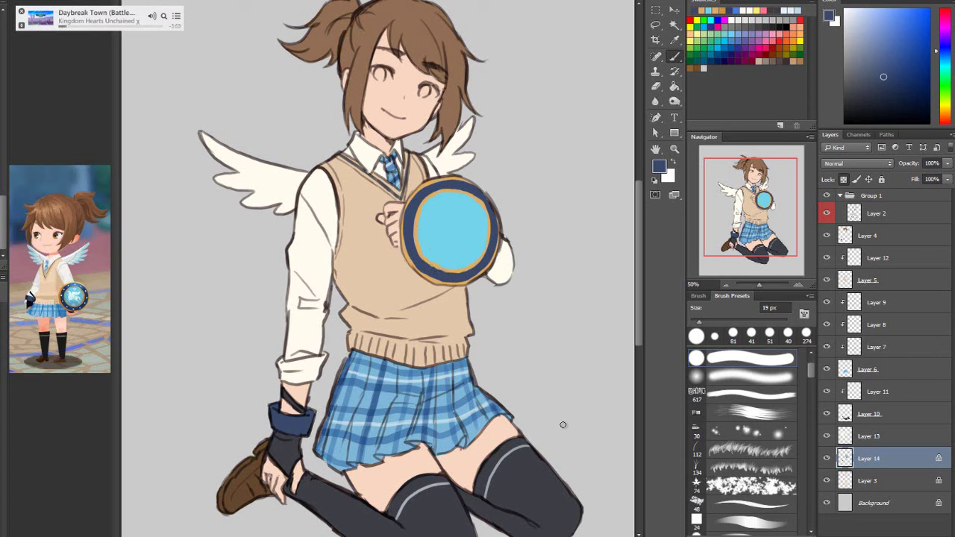
Paint spaced white studs around the shield's dark blue rim, and sample the shirt's off-white
left_click(846, 10)
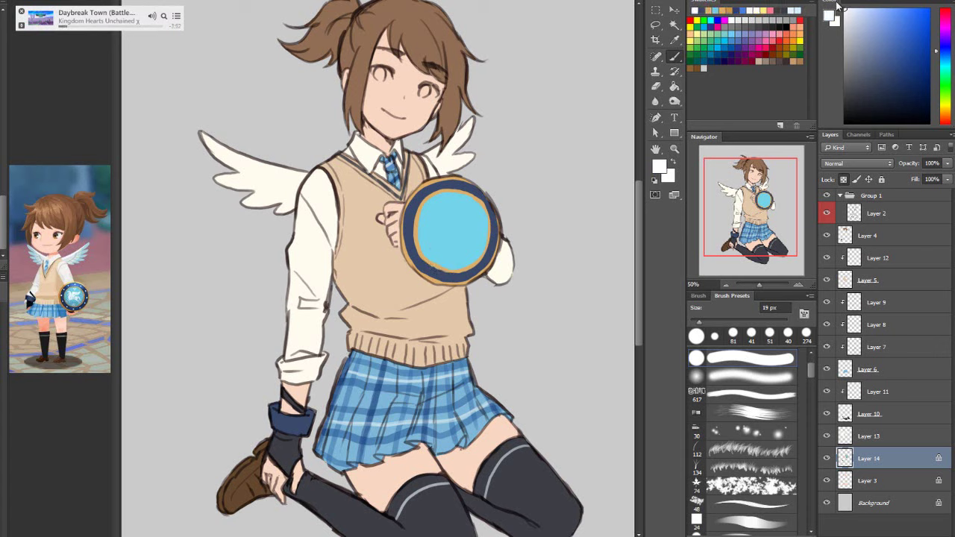
left_click(338, 204, "alt")
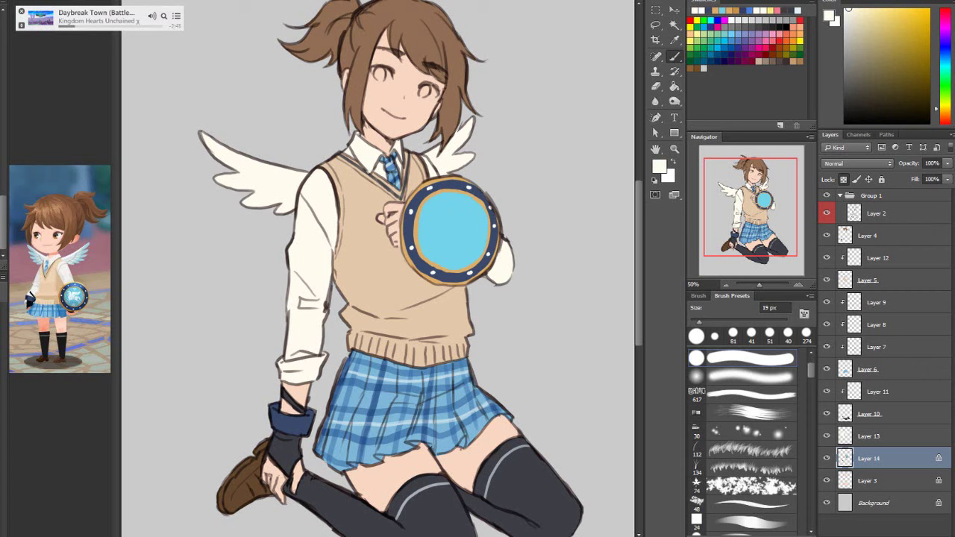
Add a layer above Layer 14, and paint the head, wing and forelegs of an off-white pegasus emblem in the shield's centre
key("ctrl+alt+shift+n")
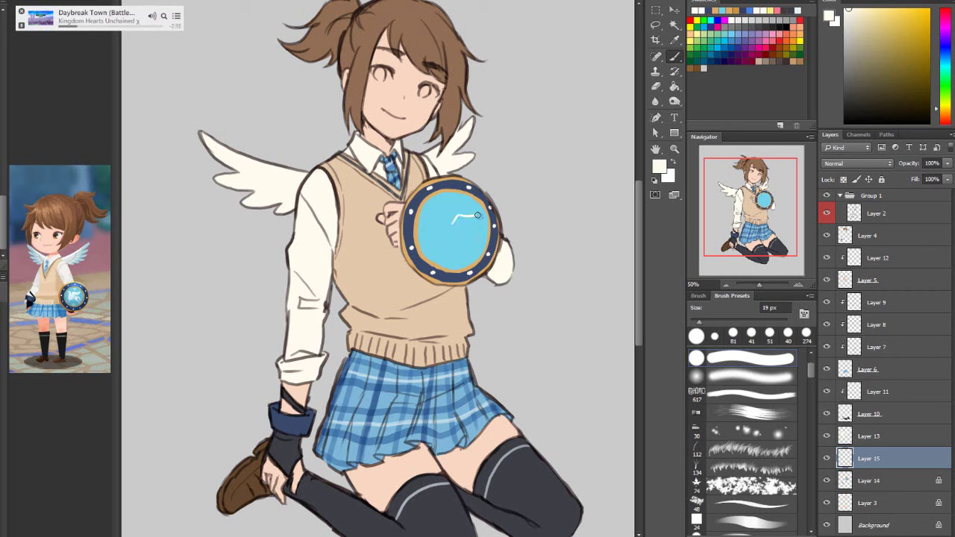
left_click_drag(454, 222, 472, 217)
mouse_move(462, 225)
left_mouse_down()
mouse_move(475, 232)
mouse_move(449, 223)
mouse_move(451, 238)
left_mouse_up()
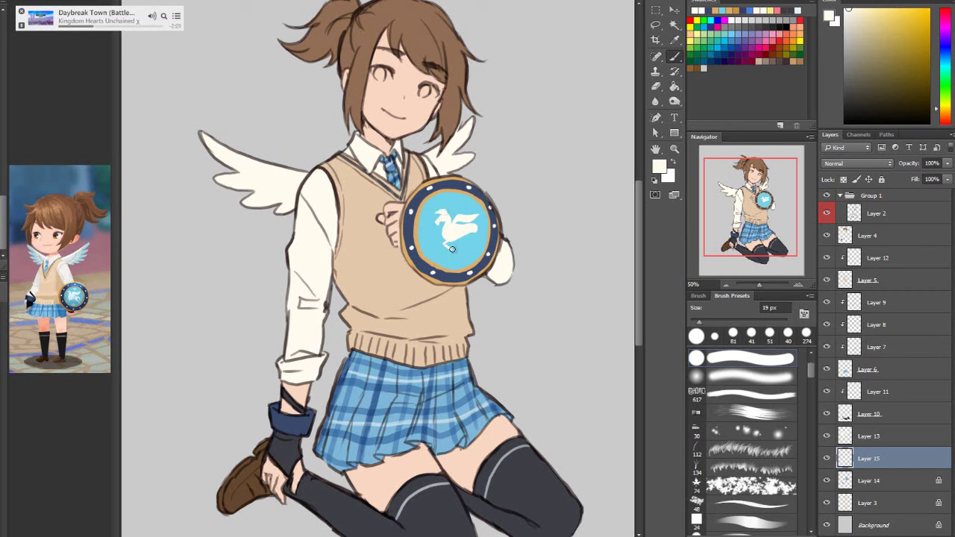
left_click_drag(451, 250, 446, 243)
Trim the pegasus's forelegs with a 33 px eraser, and paint its hindquarters and hind legs with a 19 px brush
key("e")
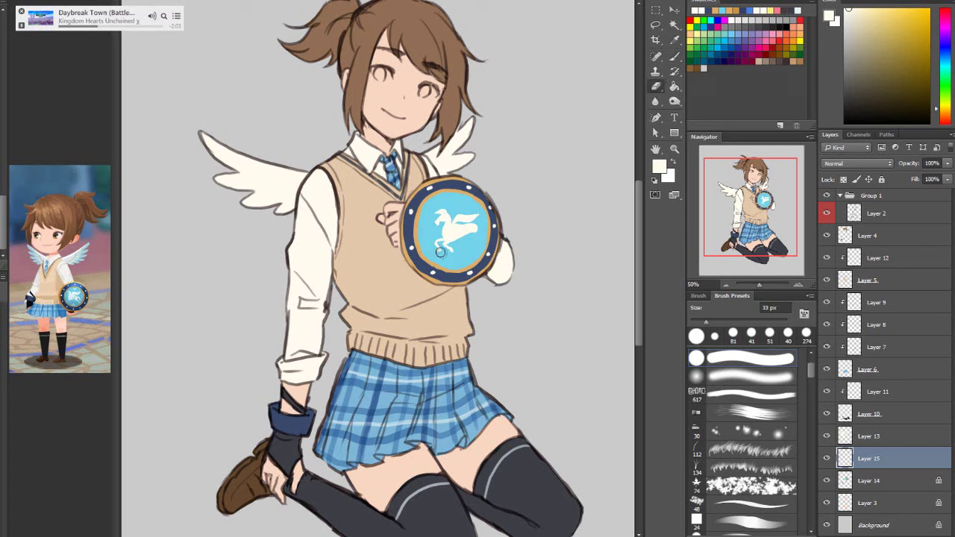
left_click_drag(442, 251, 457, 255)
left_click(674, 56)
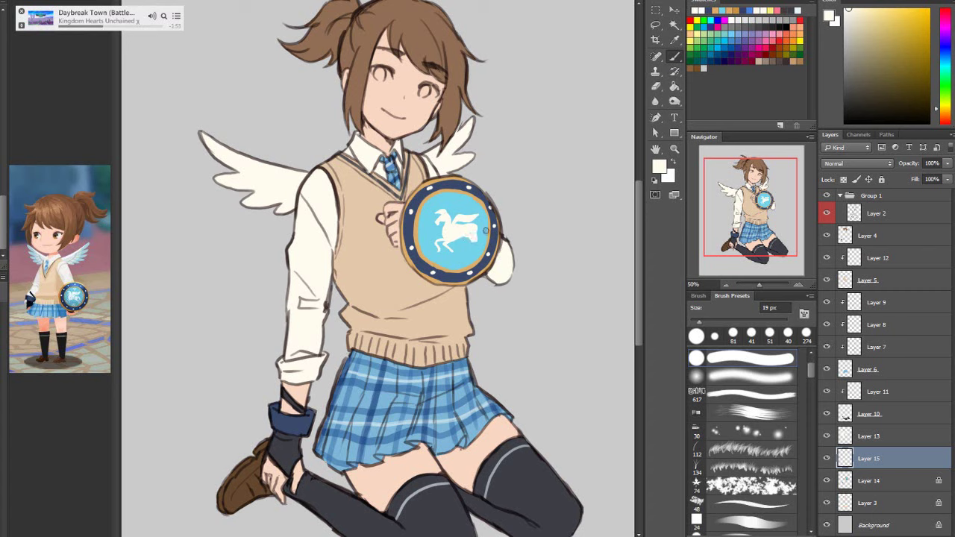
mouse_move(483, 237)
left_mouse_down()
mouse_move(480, 226)
mouse_move(481, 235)
left_mouse_up()
Transform the pegasus emblem, resizing, moving and skewing it to follow the shield's tilt, and apply the transformation
key("ctrl+t")
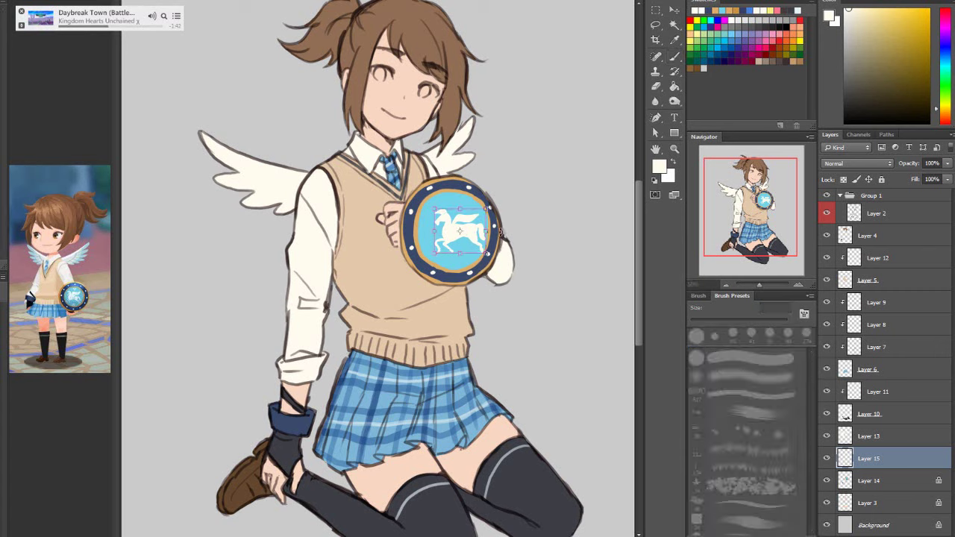
left_click_drag(486, 231, 431, 197)
right_click(454, 217)
left_click(481, 266)
left_click_drag(432, 253, 478, 247)
left_click_drag(479, 206, 479, 204)
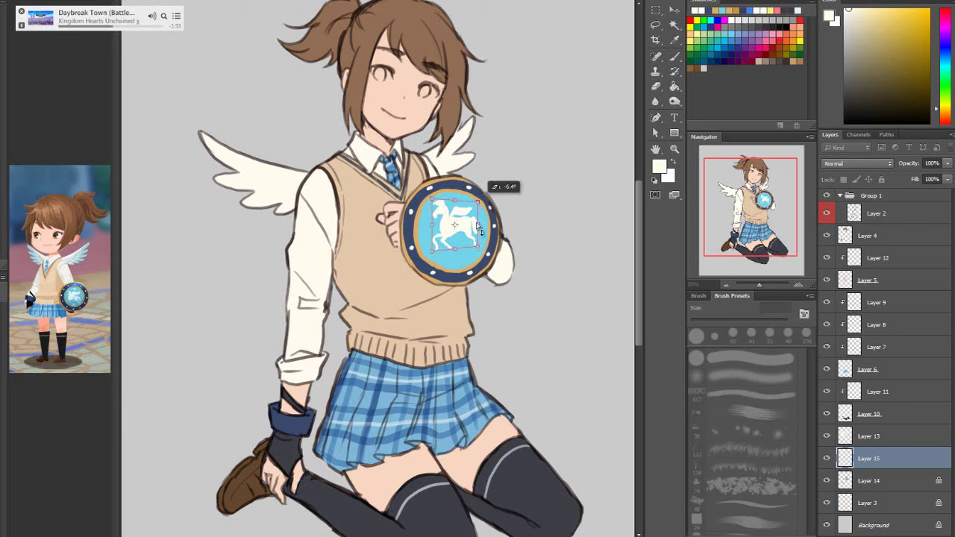
right_click(445, 216)
left_click_drag(486, 225, 491, 209)
left_click(674, 56)
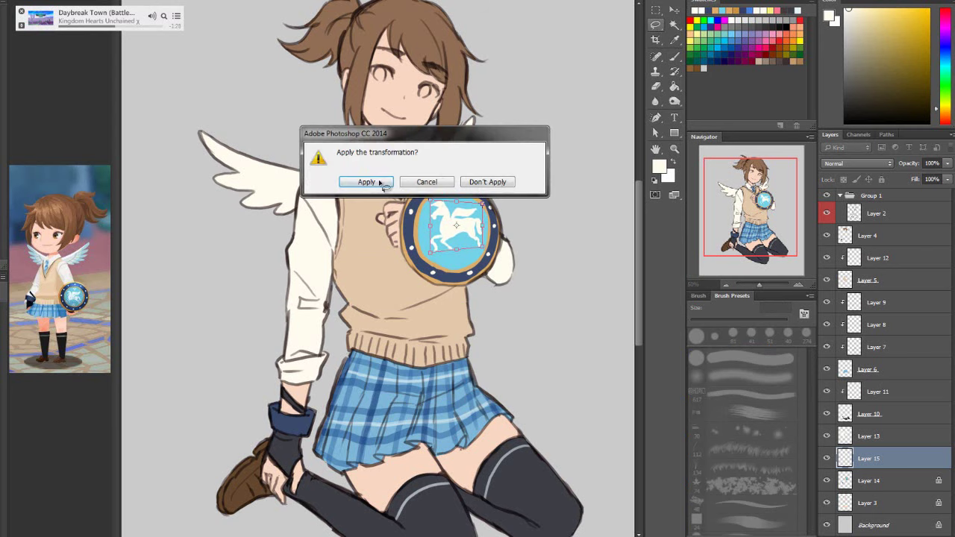
left_click(313, 181)
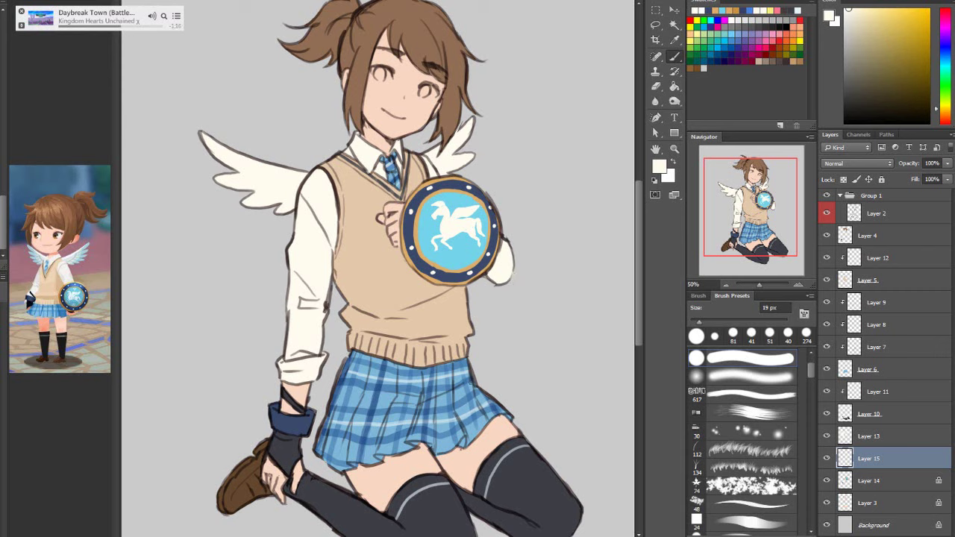
Nudge the pegasus emblem within the shield, and refine its head and forelegs by alternating the brush and eraser at 19 px
left_click(674, 10)
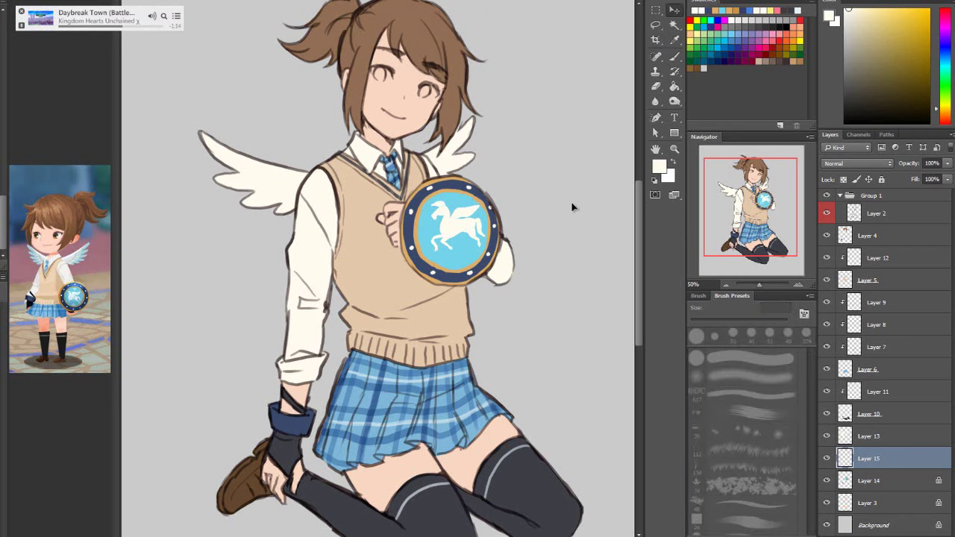
left_click_drag(572, 194, 572, 200)
key("b")
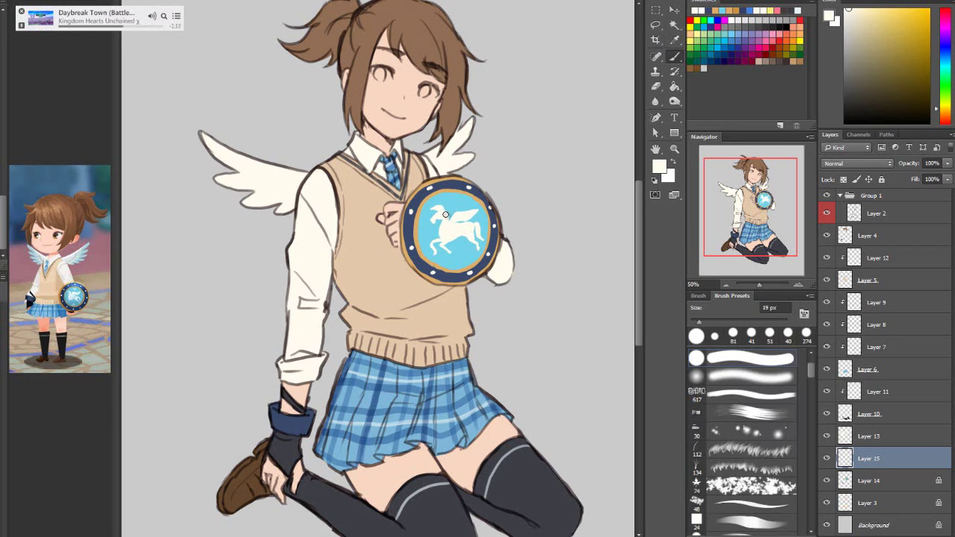
key("e")
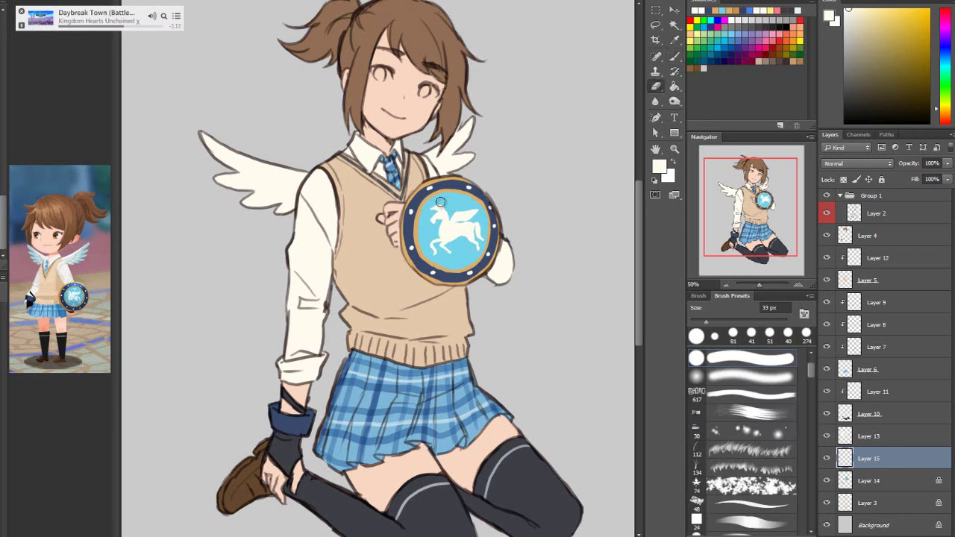
left_click_drag(703, 311, 695, 312)
key("b")
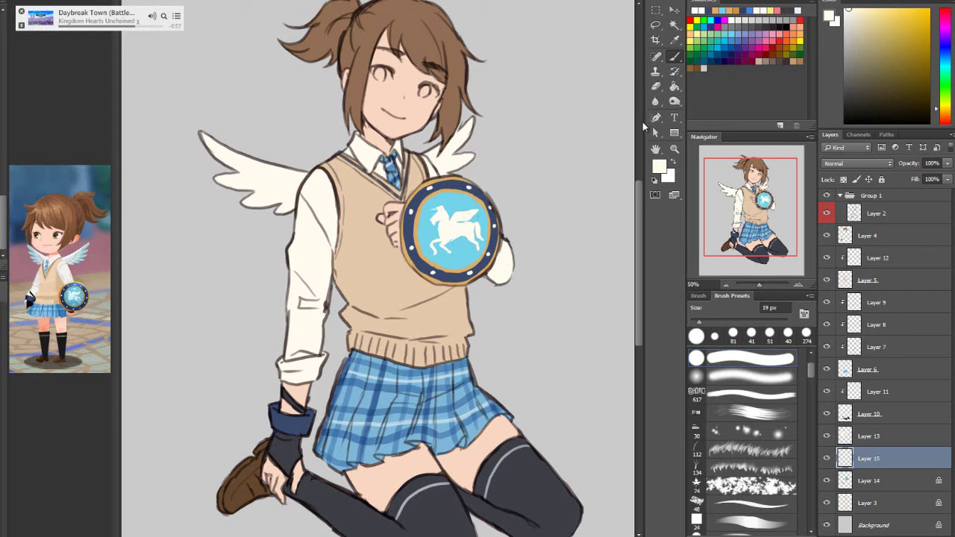
key("e")
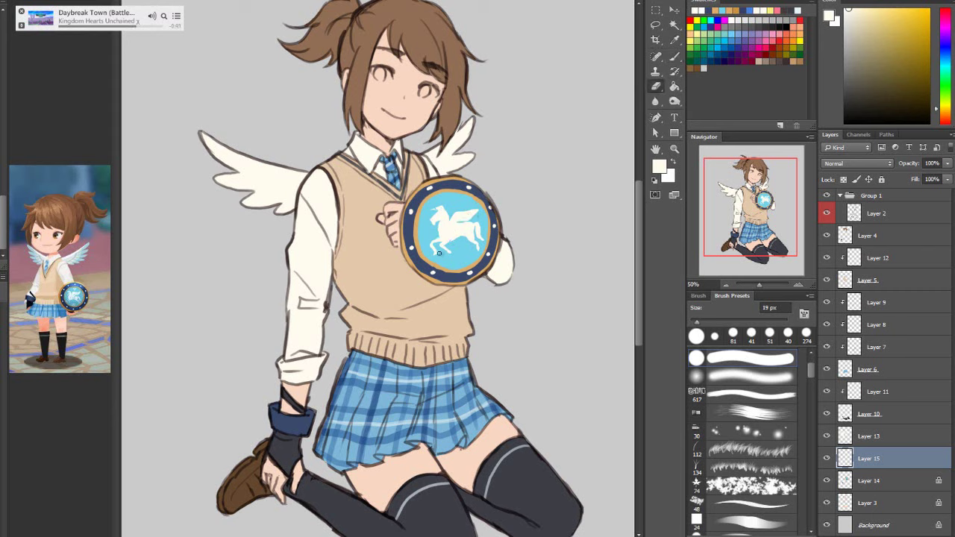
key("b")
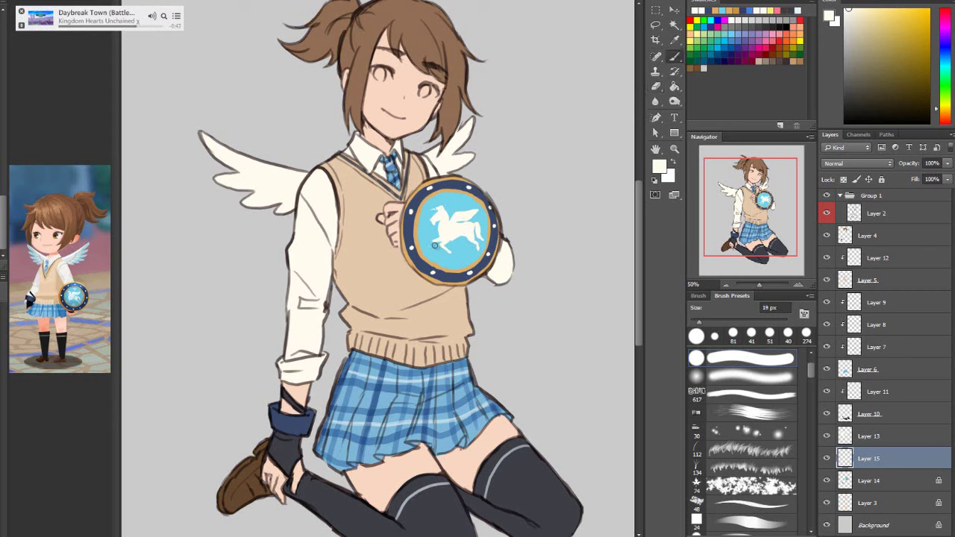
Finish the white winged-horse emblem on the shield and merge Layer 15 down into Layer 14
left_click(656, 86)
key("b")
right_click(876, 458)
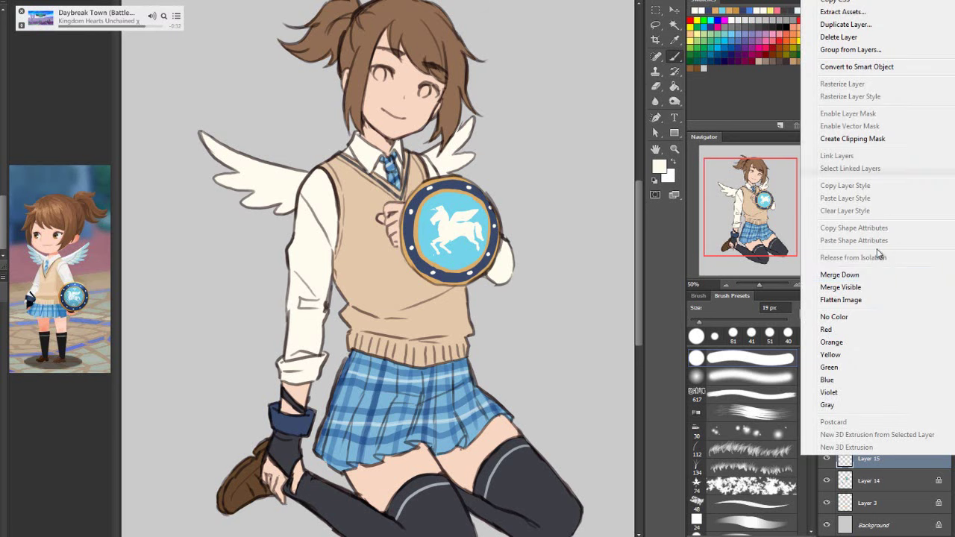
left_click(876, 280)
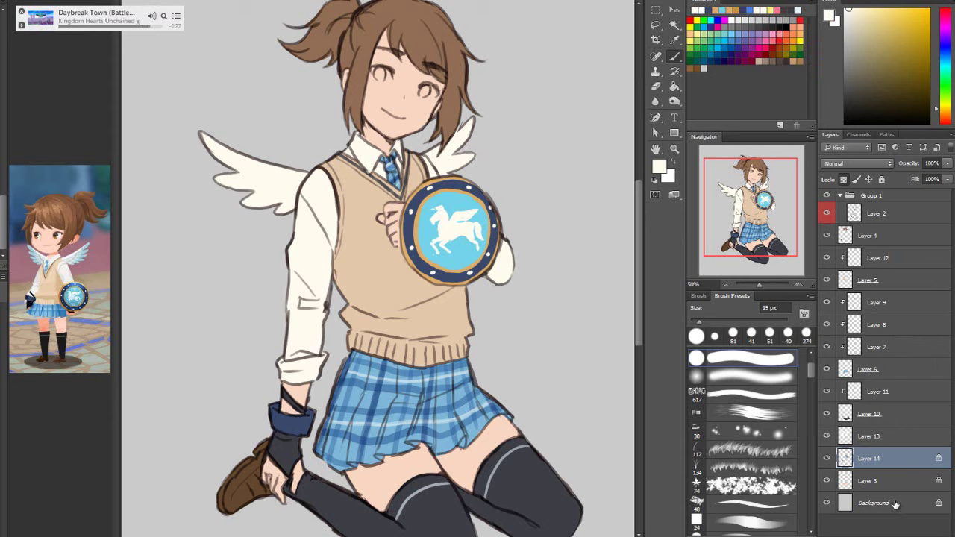
Crop the canvas to trim the empty background above and below the character
key("z")
right_click(542, 174)
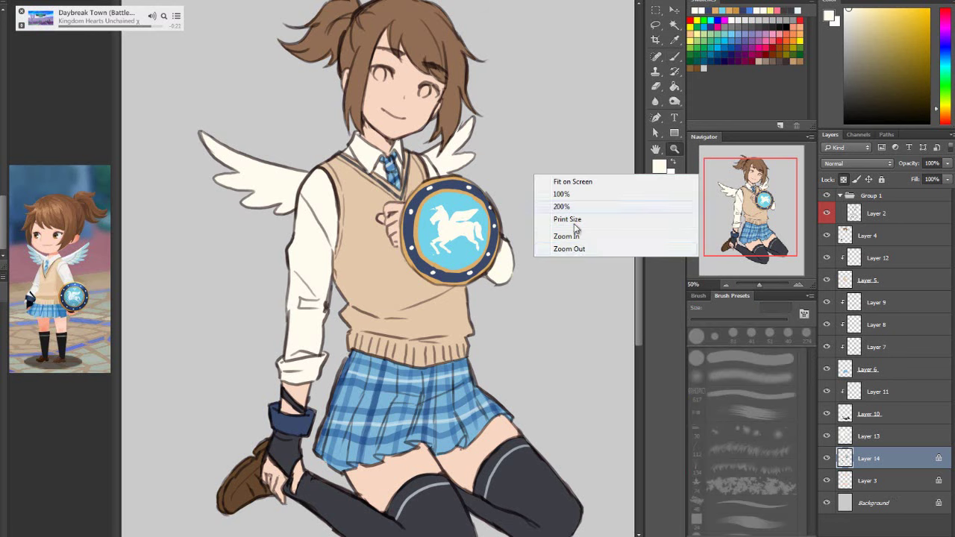
left_click(561, 241)
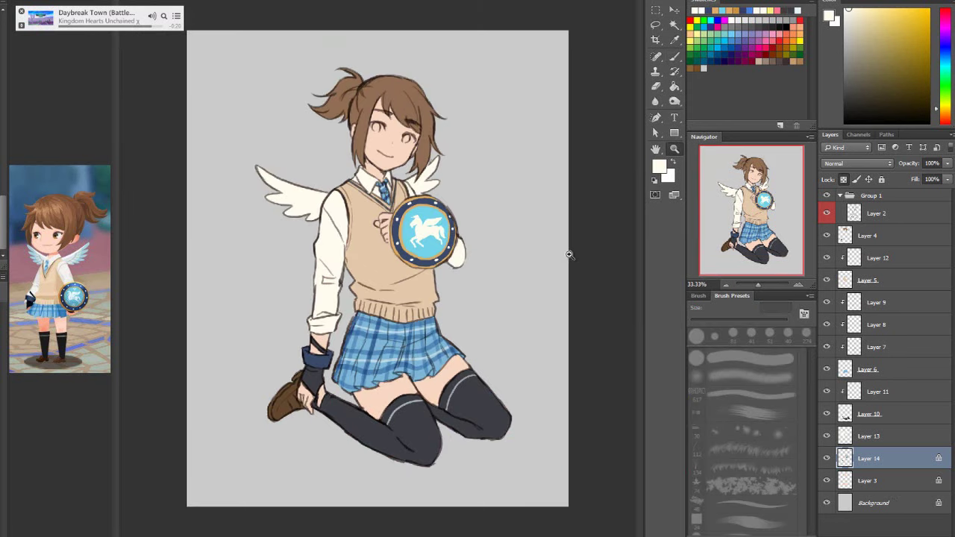
left_click(656, 40)
left_click_drag(378, 34, 379, 44)
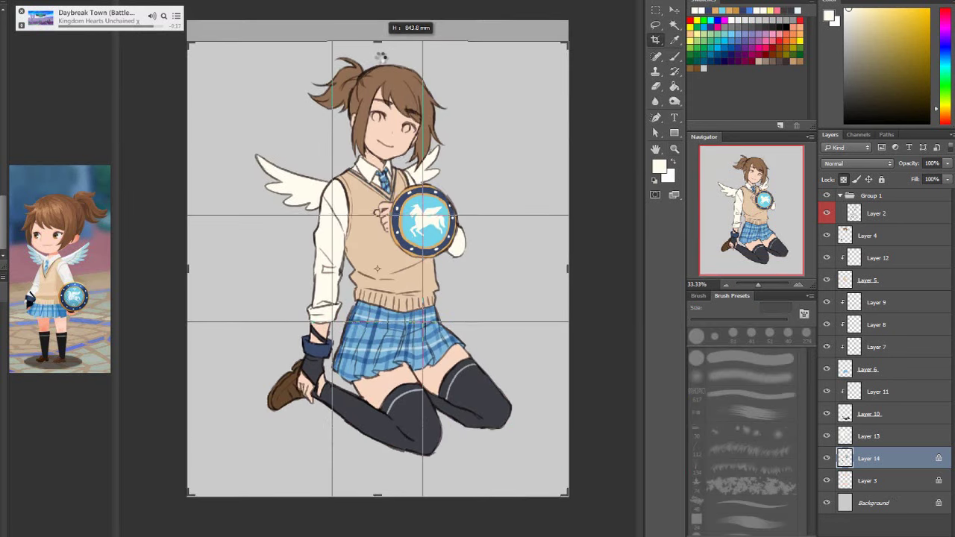
left_click_drag(381, 497, 394, 482)
key("l")
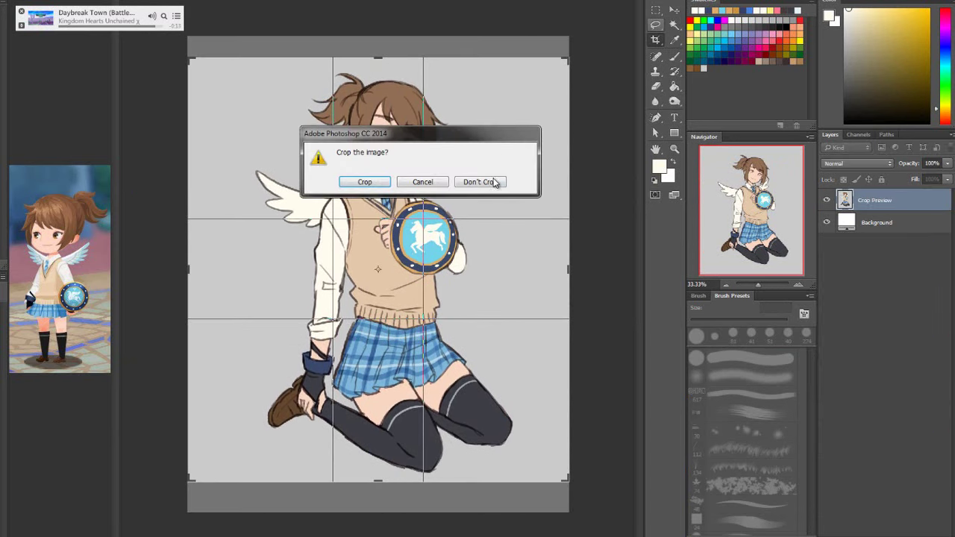
left_click(377, 181)
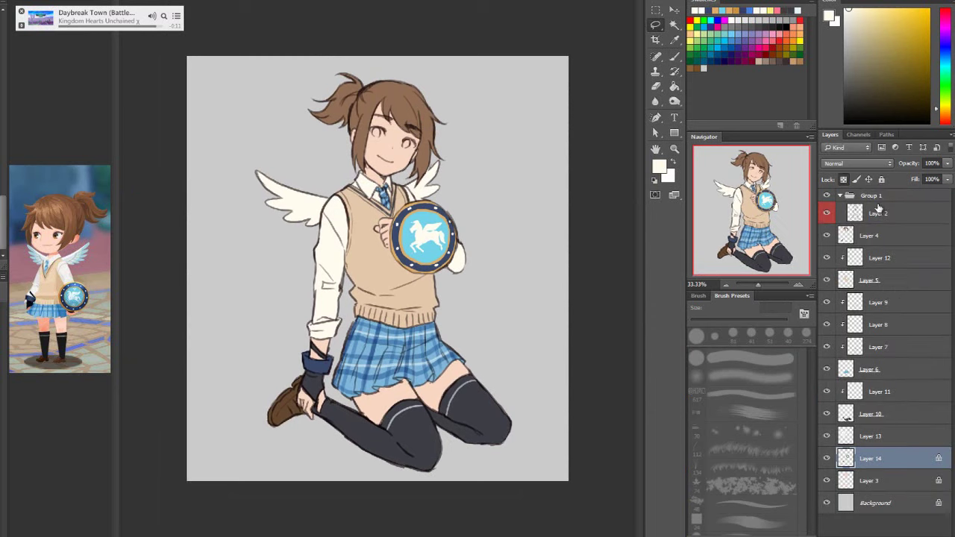
left_click(888, 197)
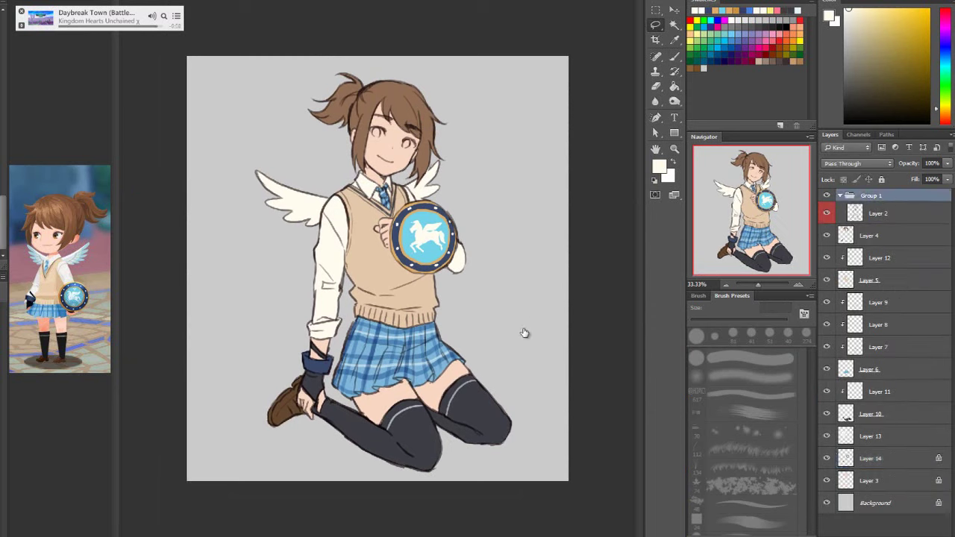
left_click(674, 12)
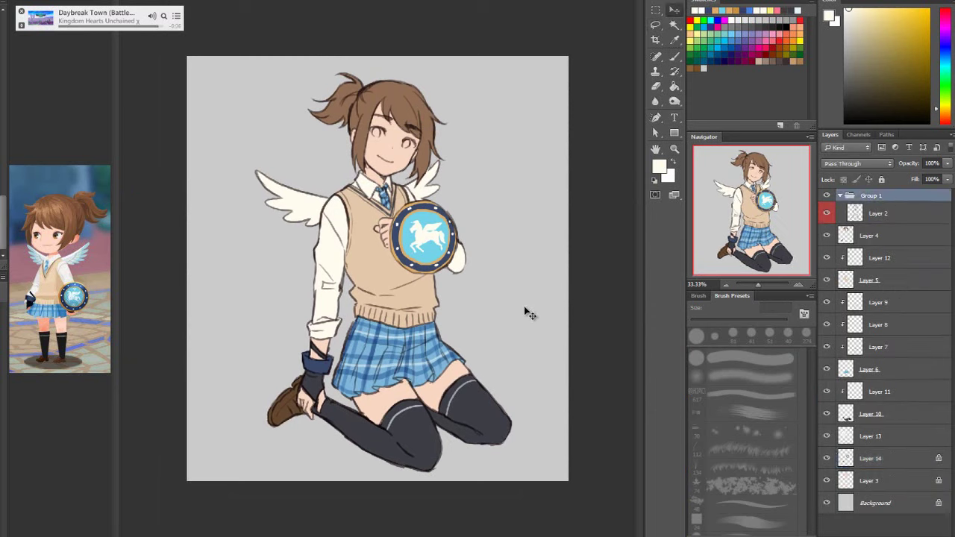
mouse_move(527, 313)
left_mouse_down()
mouse_move(518, 311)
mouse_move(527, 314)
left_mouse_up()
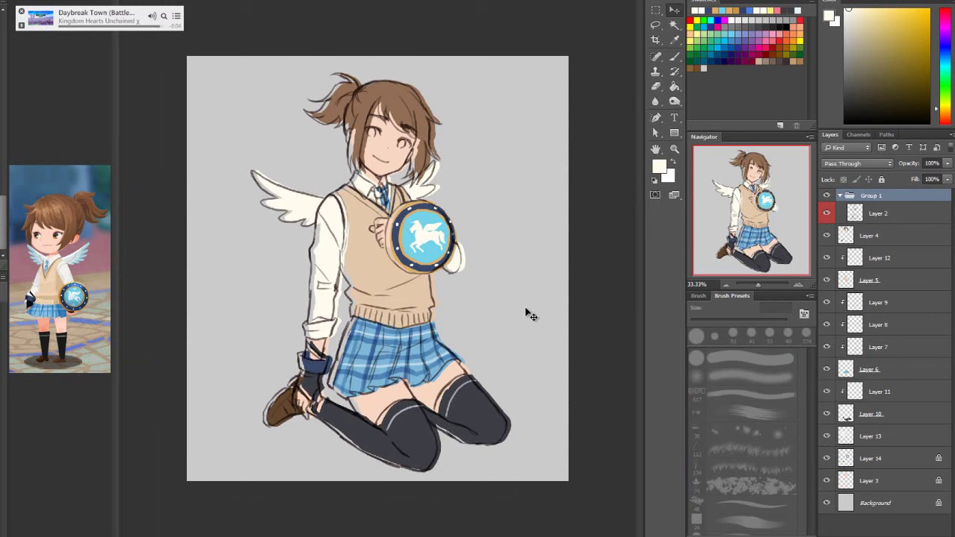
key("ctrl+z")
Put all layers from Layer 2 down to Layer 3 inside Group 1 and shift the whole character slightly left on the canvas
left_click(896, 219)
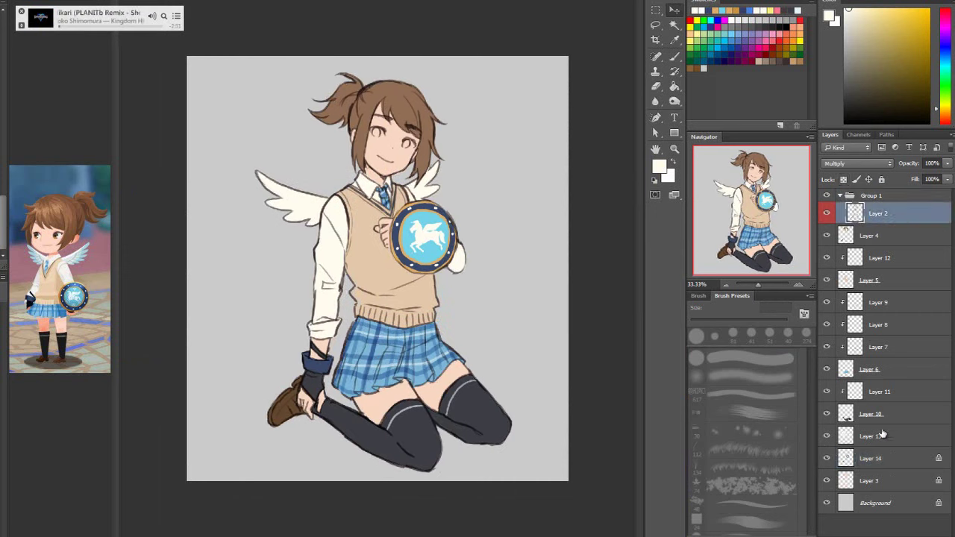
left_click(878, 477, "shift")
left_click_drag(888, 215, 899, 195)
left_click_drag(511, 273, 510, 276)
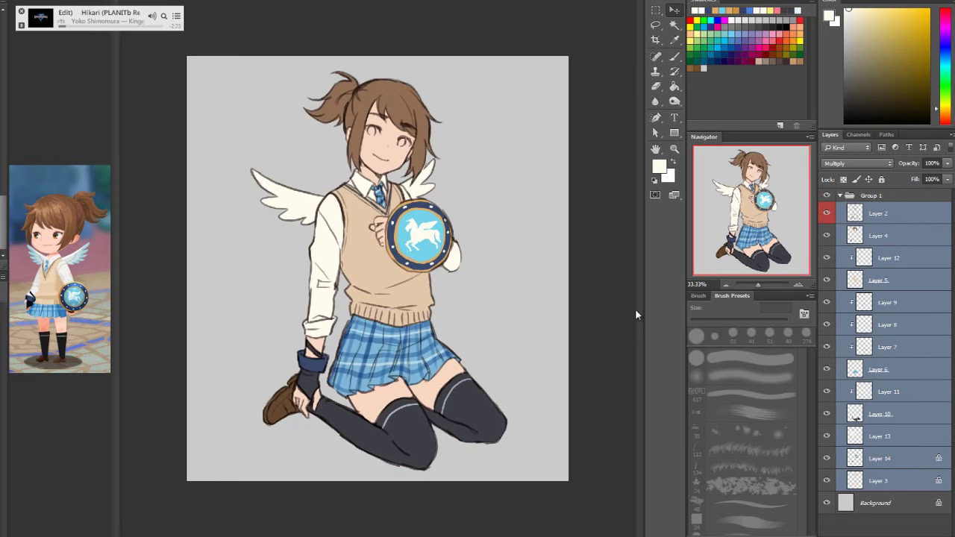
key("l")
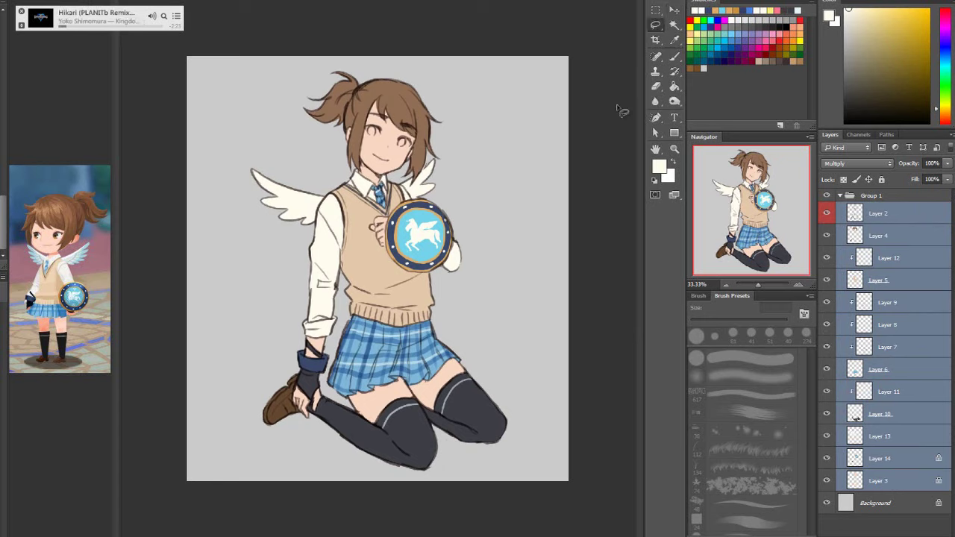
Add a new layer clipped to the skin base Layer 3 and fill it with a darker pinkish tone based on the sampled face colour
left_click(890, 219)
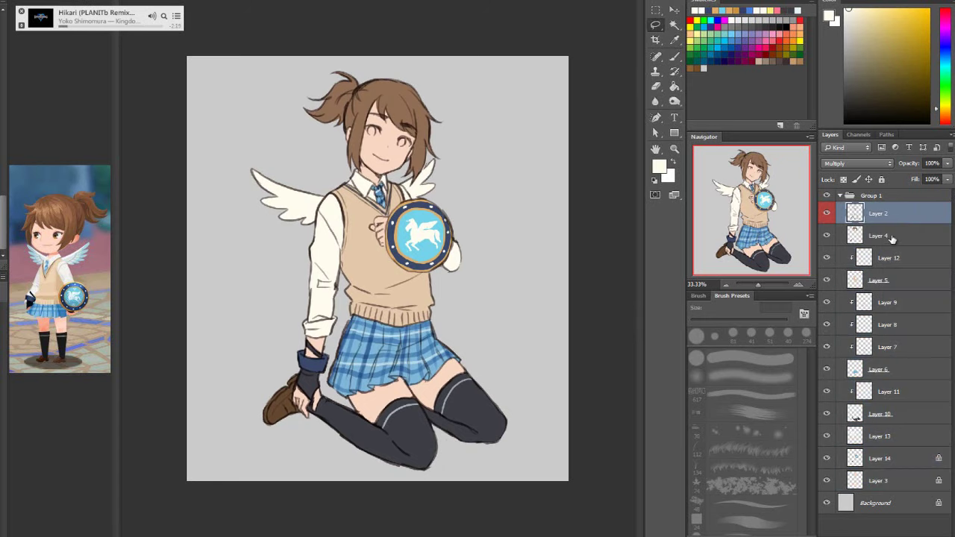
left_click(889, 480)
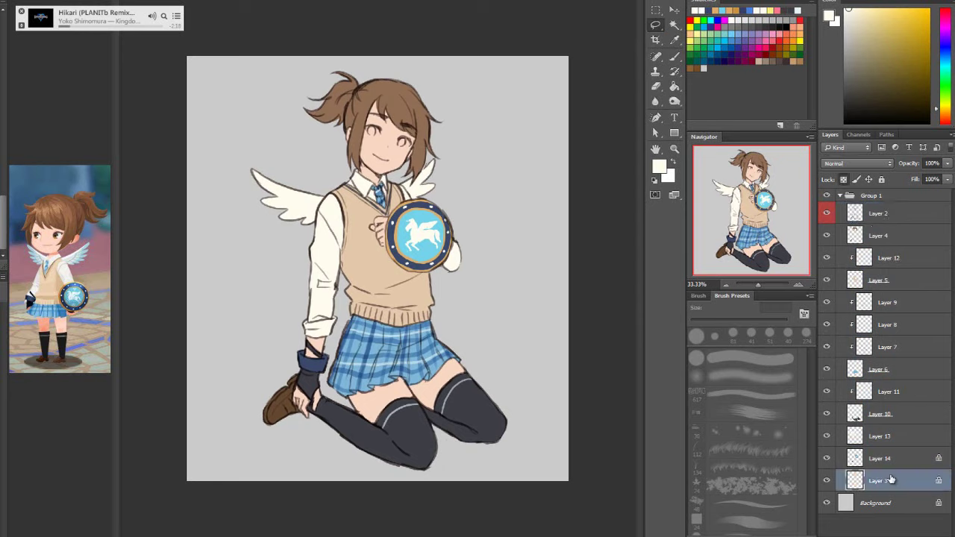
left_click(675, 151)
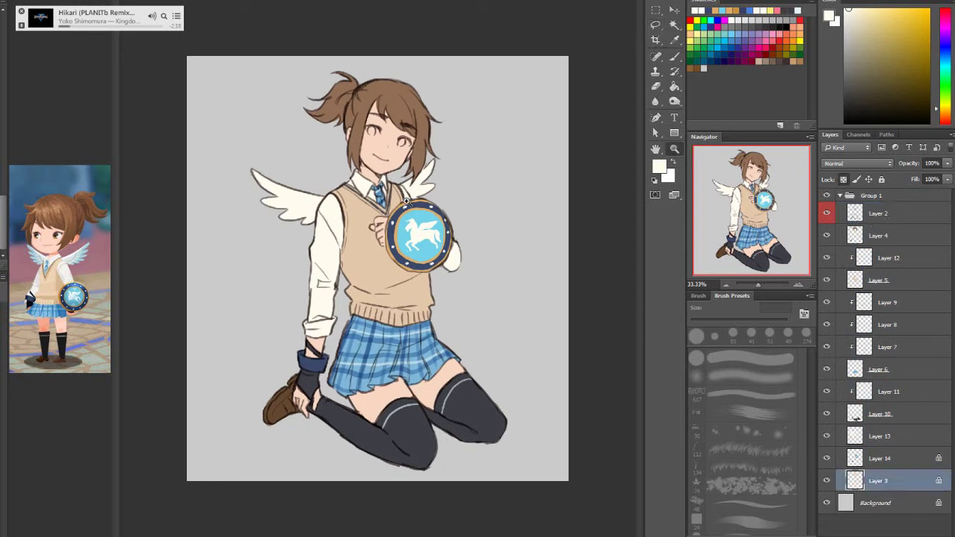
left_click(675, 86)
left_click(402, 142, "alt")
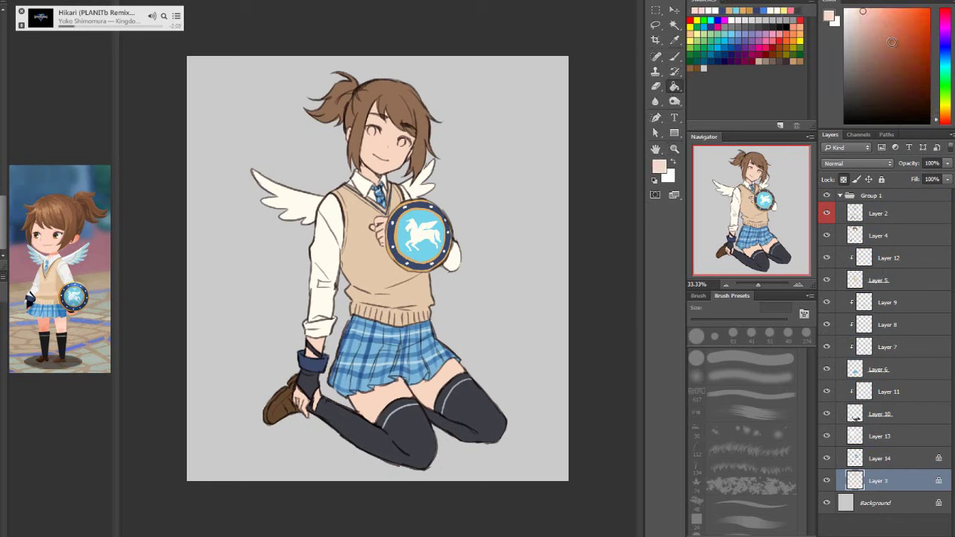
left_click(874, 29)
key("ctrl+shift+alt+n")
right_click(900, 478)
left_click(880, 163)
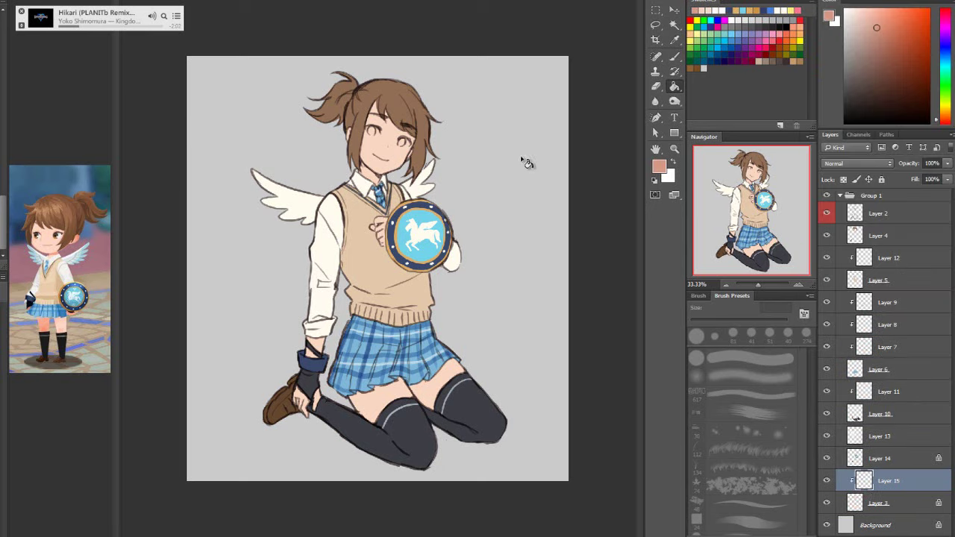
key("alt+BackSpace")
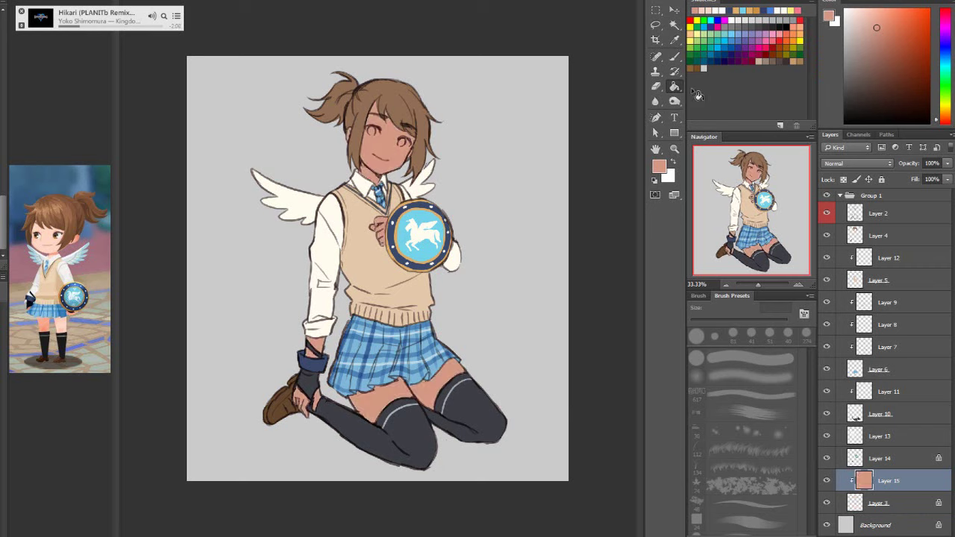
Erase most of the darker skin fill with a soft 357 px eraser, leaving gentle shading, and merge it down into Layer 3
left_click(656, 85)
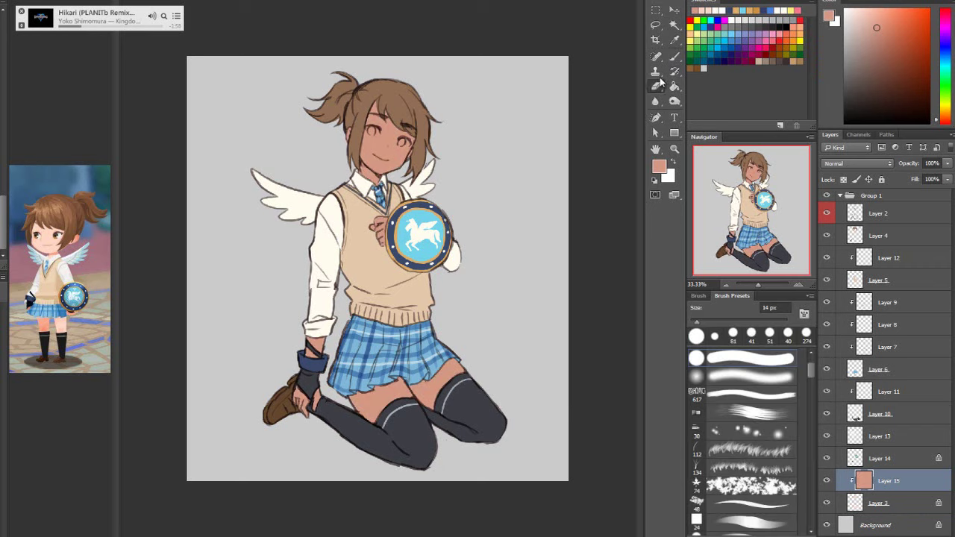
left_click(771, 323)
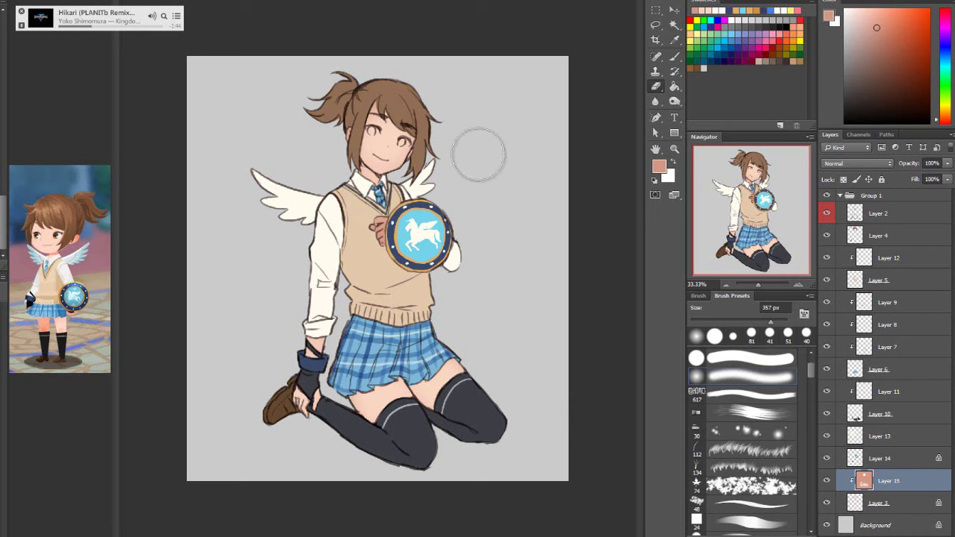
left_click(826, 481)
left_click(826, 481)
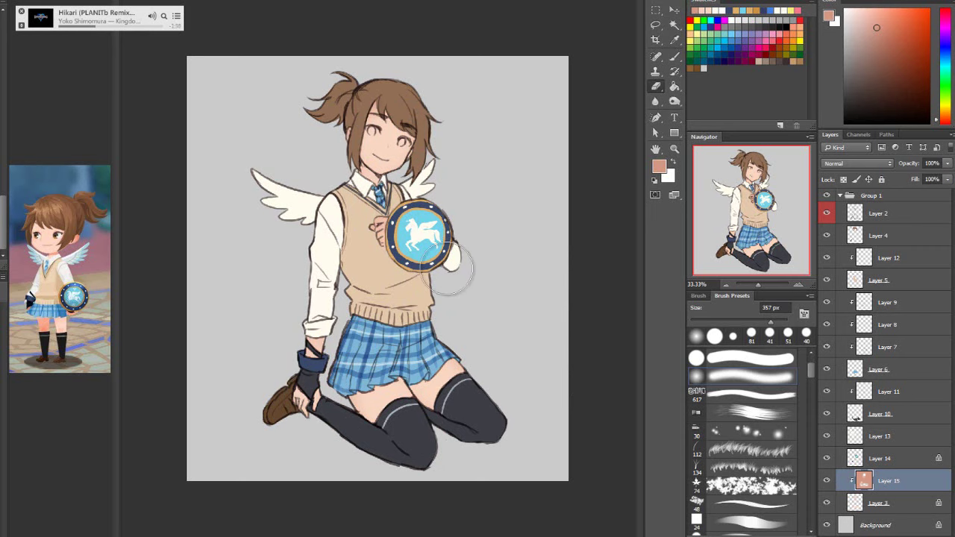
right_click(888, 482)
left_click(858, 297)
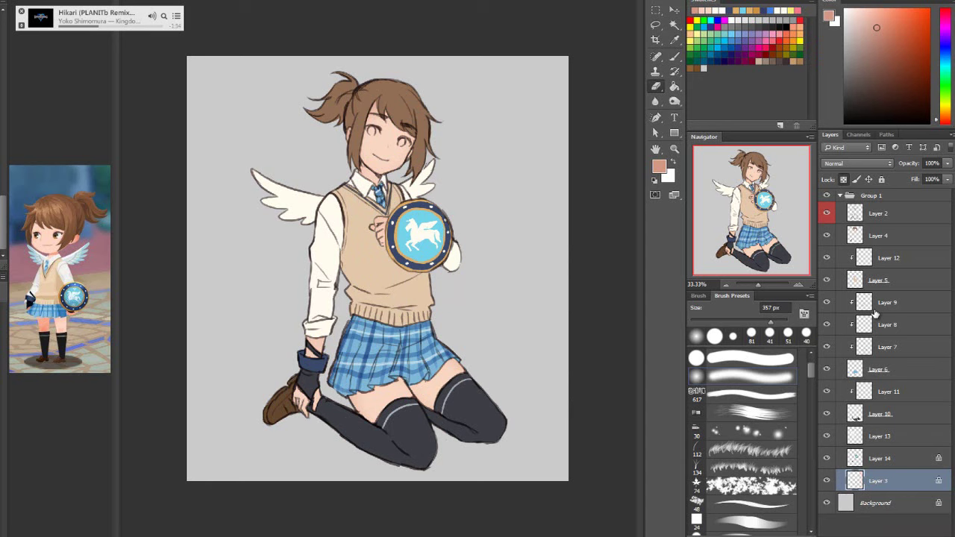
Paint hard-edged darker shadows on the skin of the neck, face, hands and thighs on Layer 3, using hard round brushes of 19 and 46 px
left_click(382, 166)
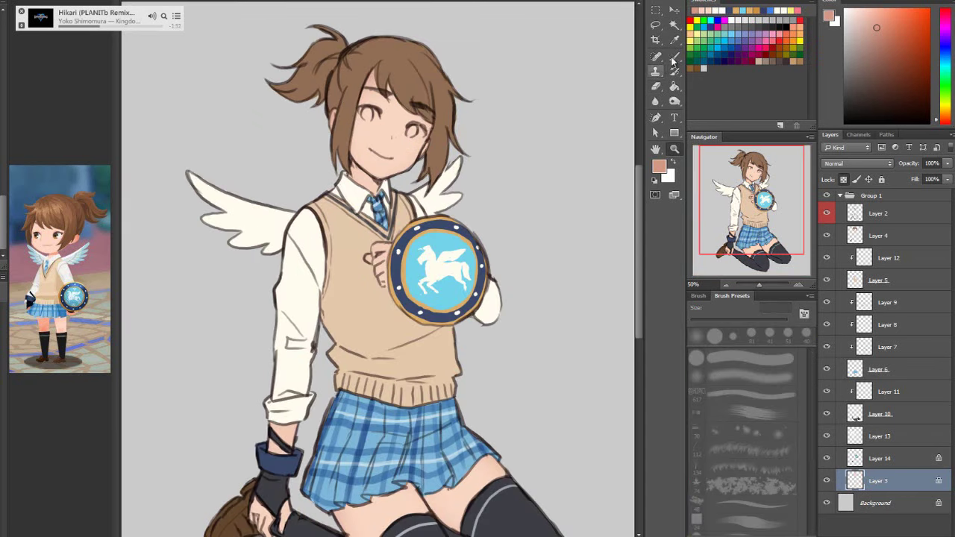
key("b")
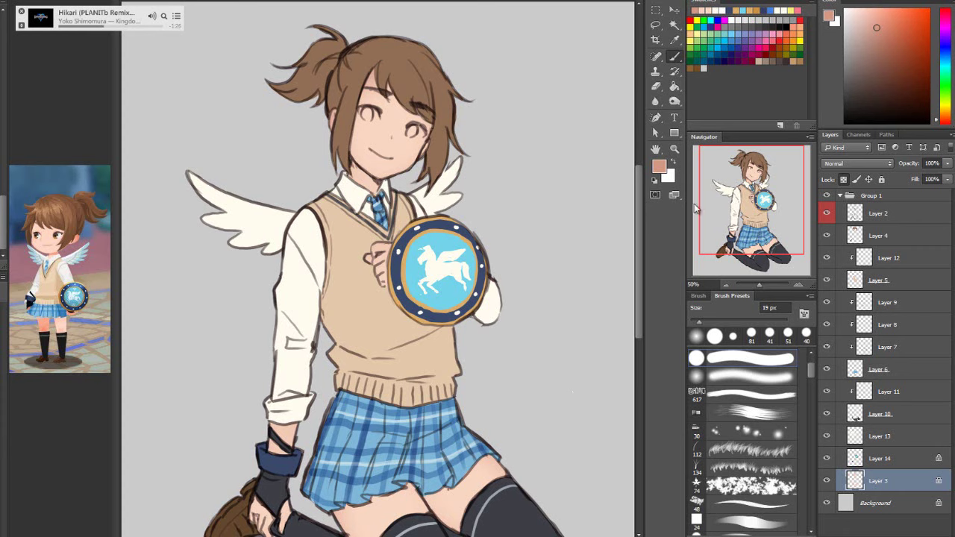
key("e")
left_click(751, 355)
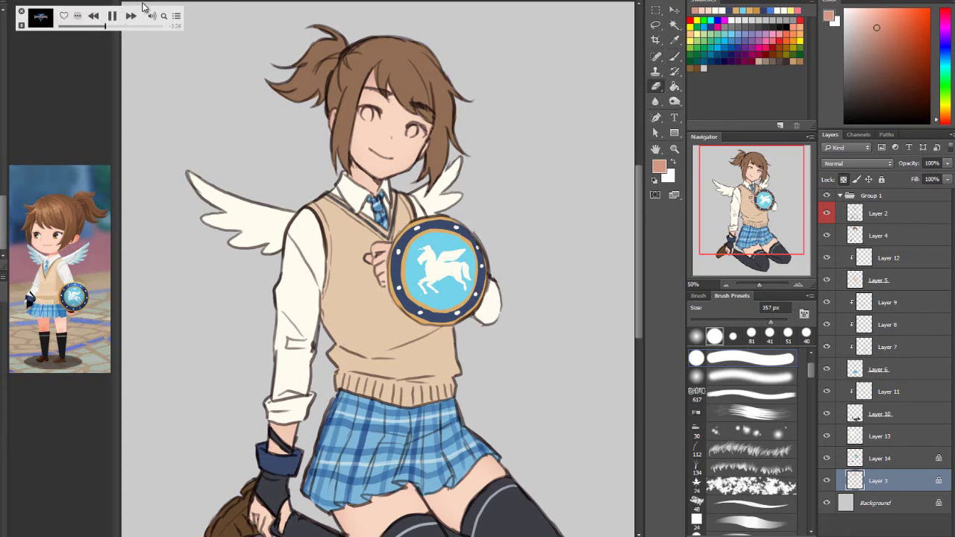
key("b")
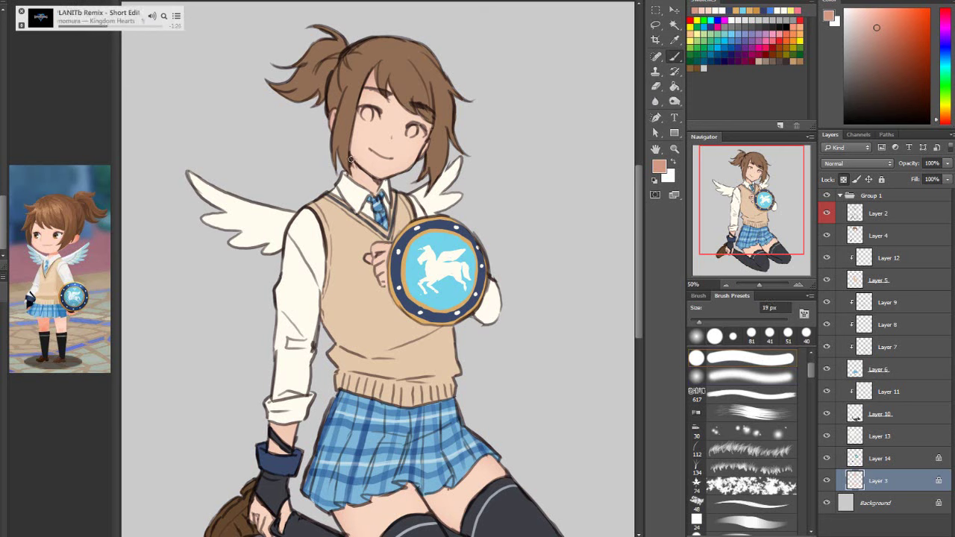
mouse_move(377, 186)
left_mouse_down()
mouse_move(353, 167)
mouse_move(372, 189)
left_mouse_up()
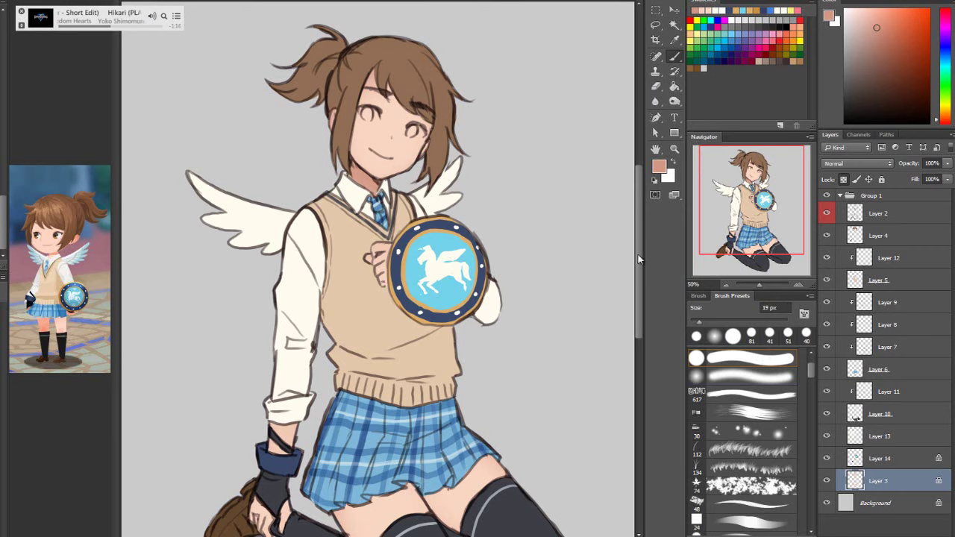
scroll(381, 187, "up", 2)
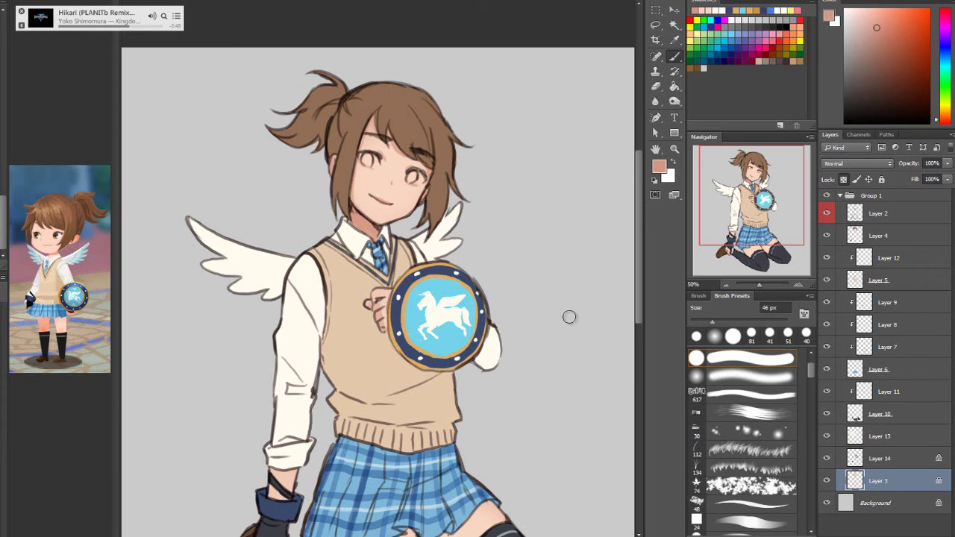
scroll(608, 331, "down", 3)
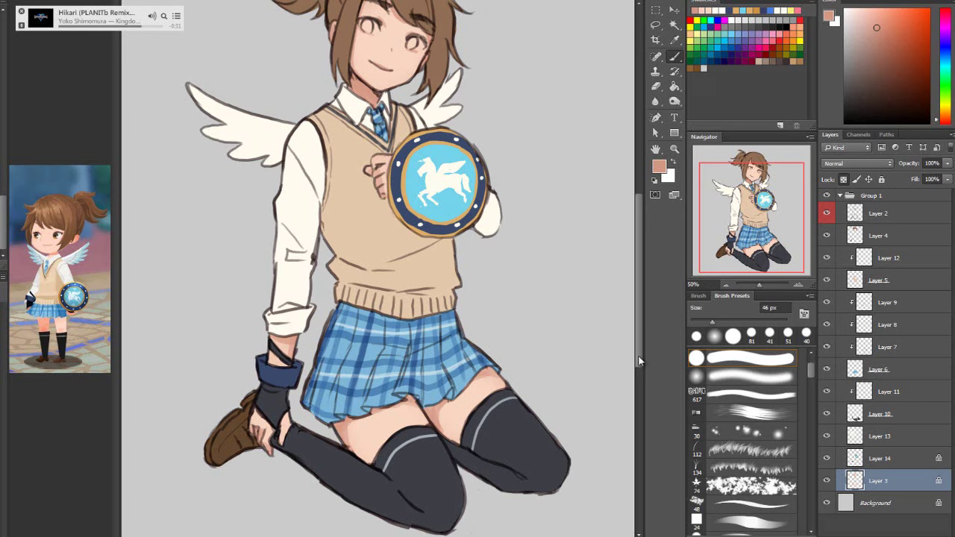
scroll(638, 361, "up", 5)
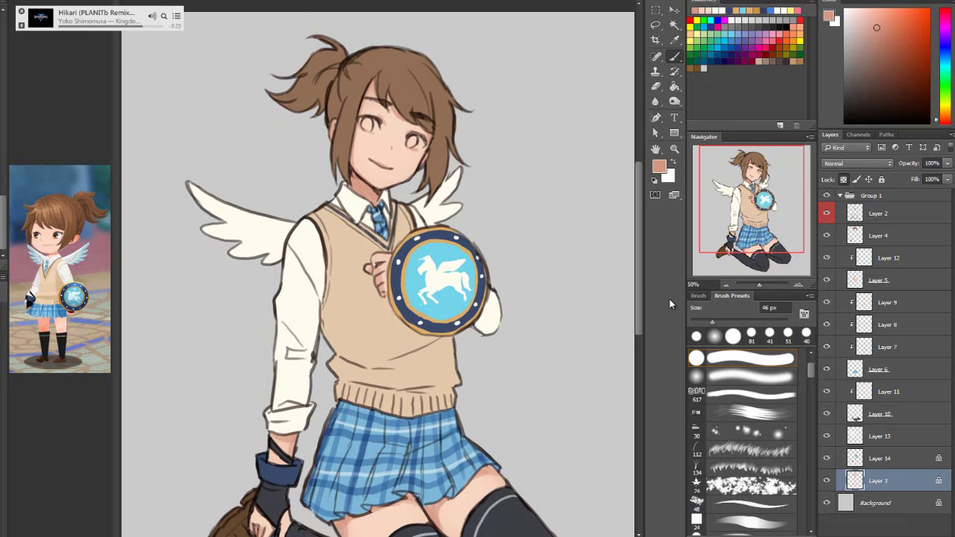
Paint and blend a soft pink blush over the cheeks and nose on Layer 3 with a 73 px brush and sampled face tones
left_click(725, 322)
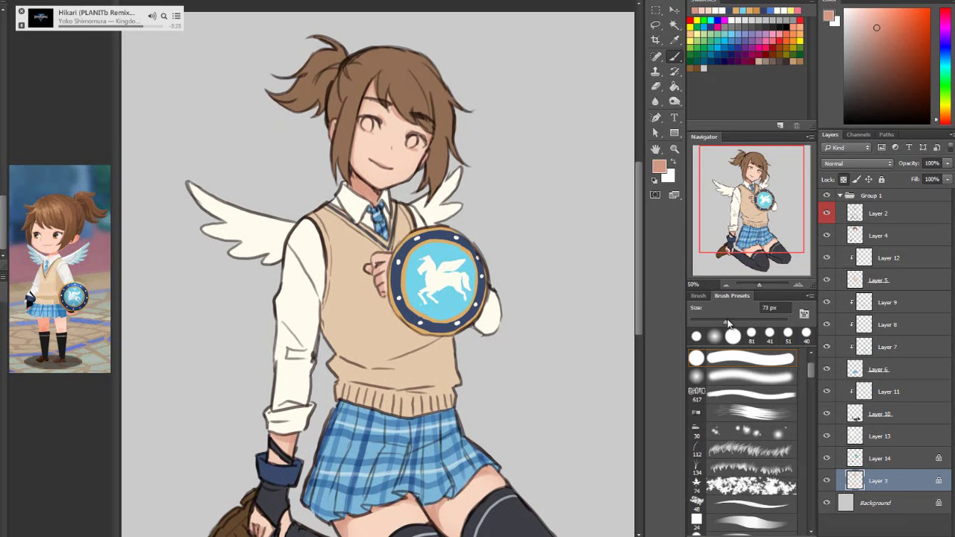
left_click(409, 161, "alt")
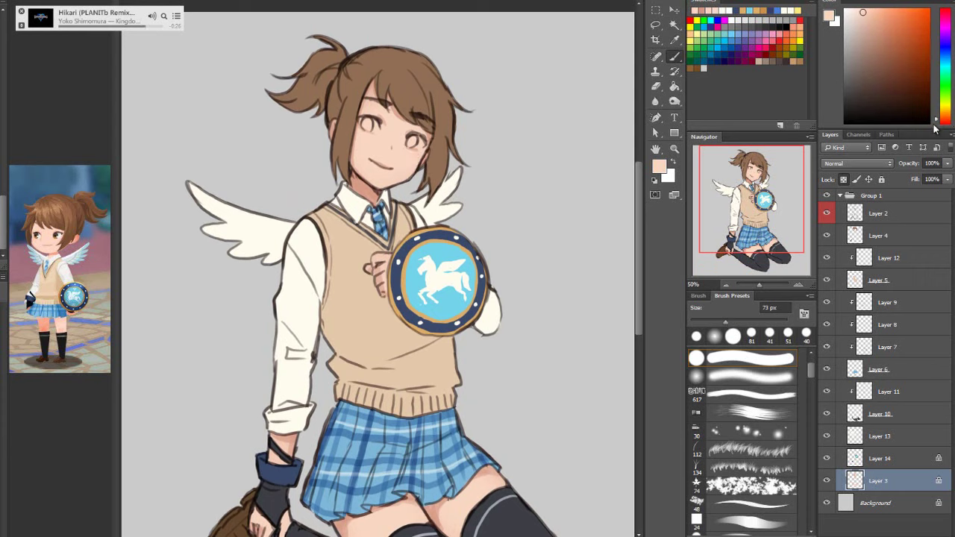
left_click(876, 15)
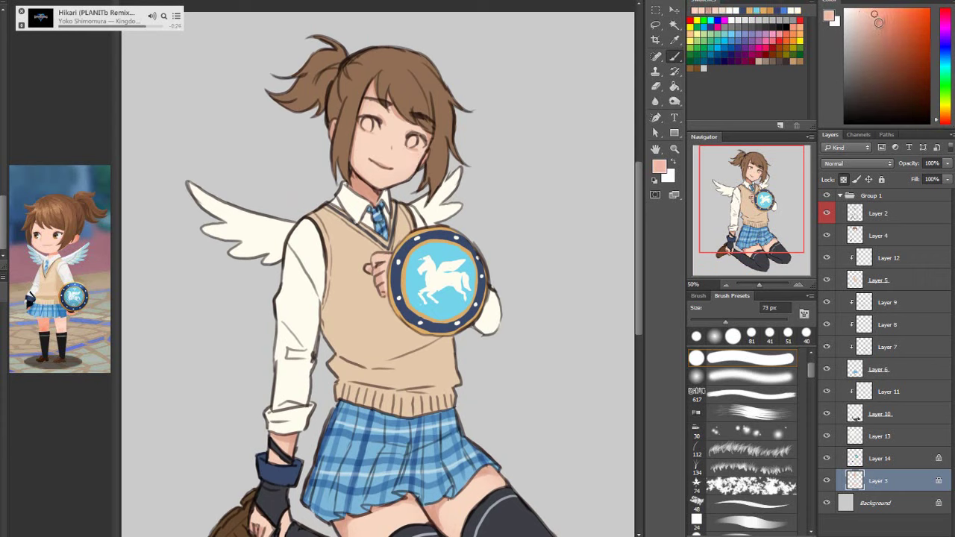
left_click(396, 146, "alt")
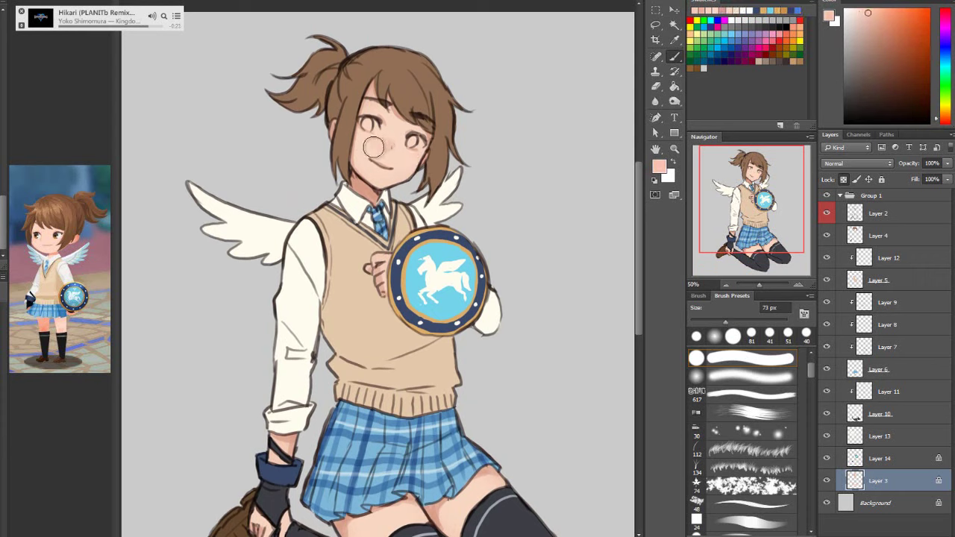
mouse_move(374, 147)
left_mouse_down()
mouse_move(363, 144)
mouse_move(414, 156)
mouse_move(396, 147)
mouse_move(388, 153)
left_mouse_up()
left_click(393, 139, "alt")
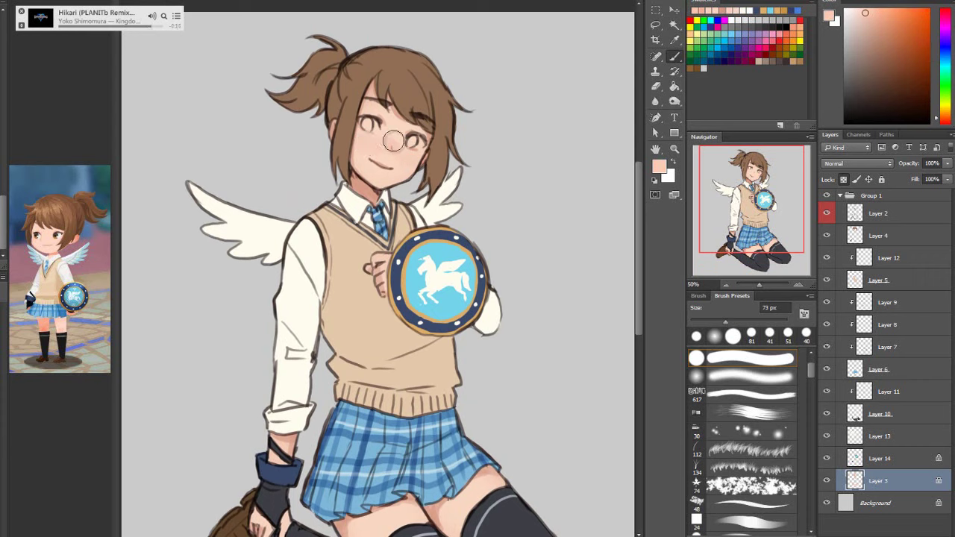
mouse_move(401, 166)
left_mouse_down()
mouse_move(413, 160)
mouse_move(408, 172)
left_mouse_up()
left_click(413, 180, "alt")
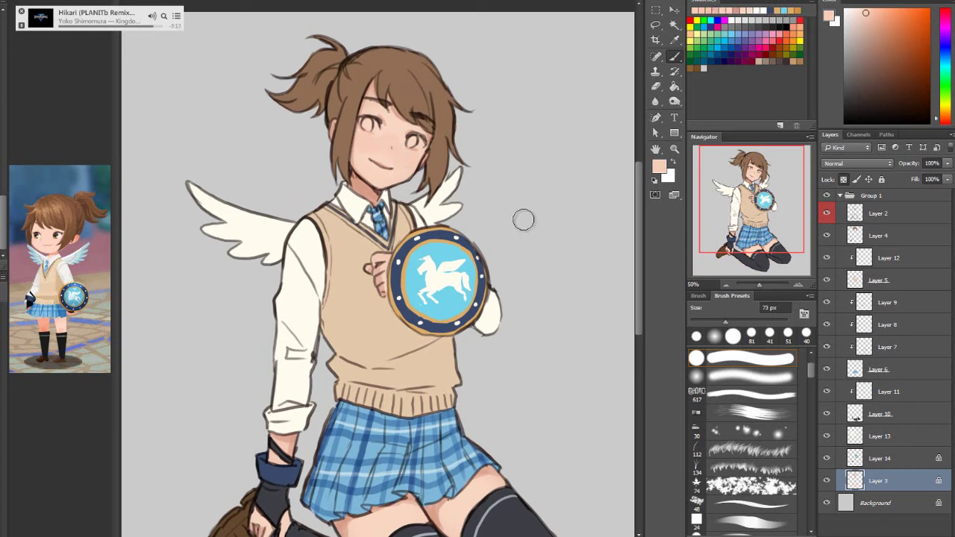
left_click(378, 151, "alt")
left_click(391, 155)
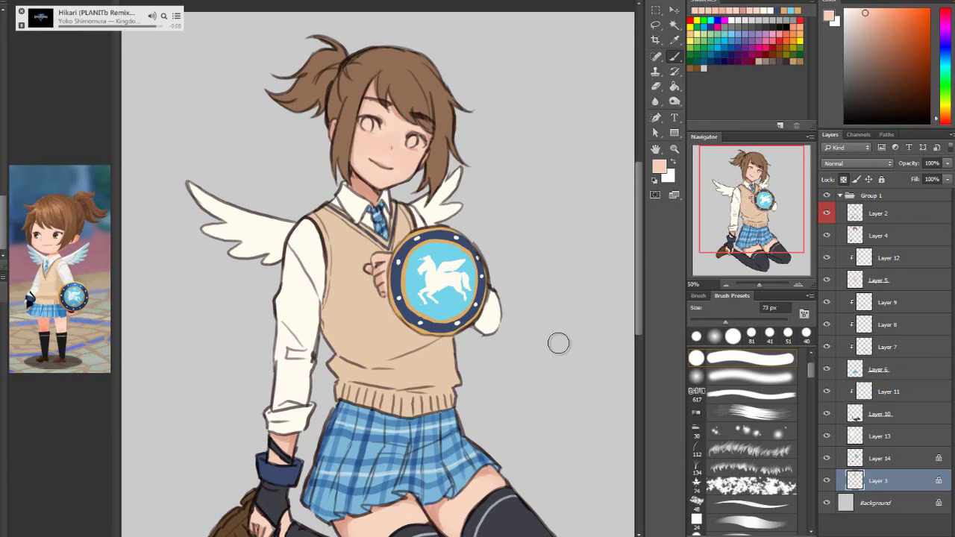
Refine the thigh skin with a 99 px brush and add thin near-white highlights to it with a 16 px brush
left_click_drag(638, 302, 638, 312)
left_click(739, 322)
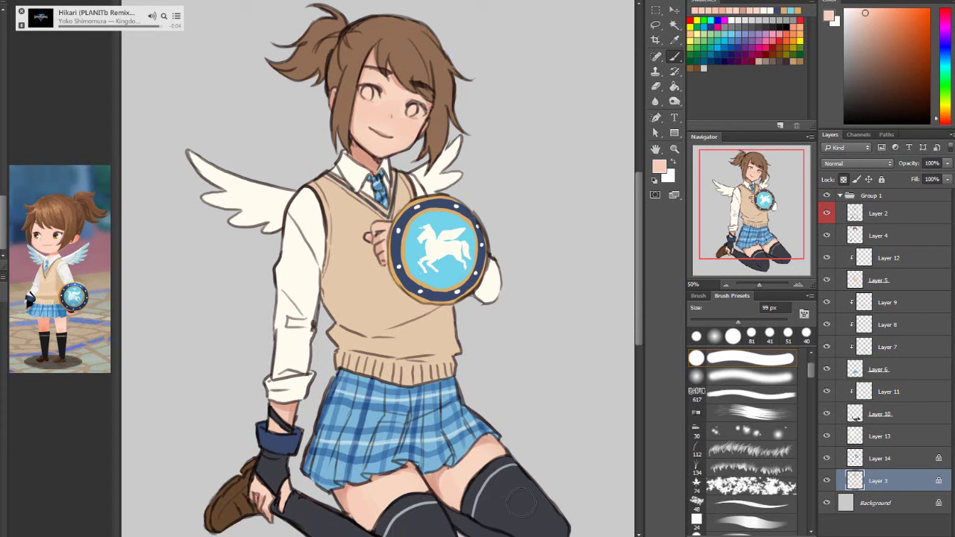
left_click(847, 9)
left_click(309, 256, "alt")
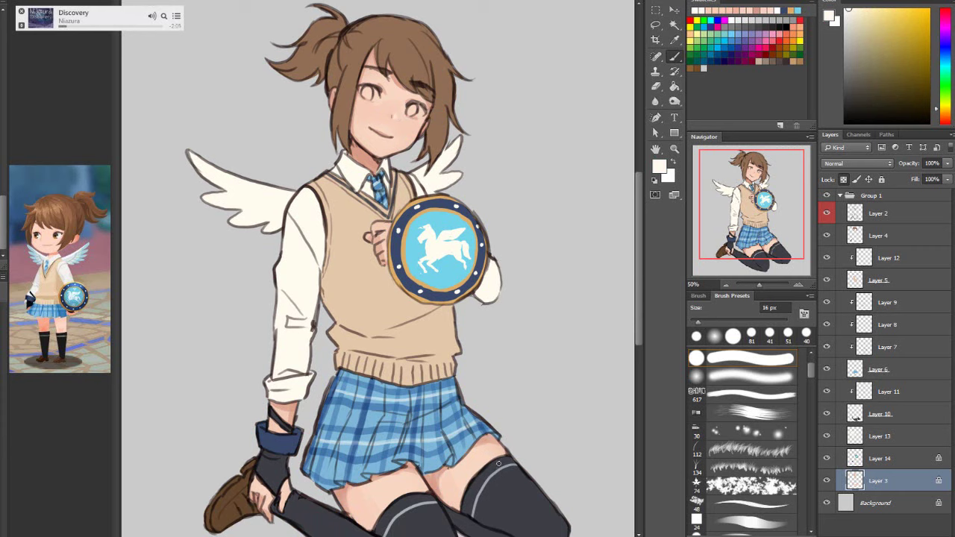
Fill both irises with a muted grey-brown using a 38 px round brush on Layer 3
left_click(708, 320)
left_click(860, 65)
left_click_drag(939, 112, 939, 115)
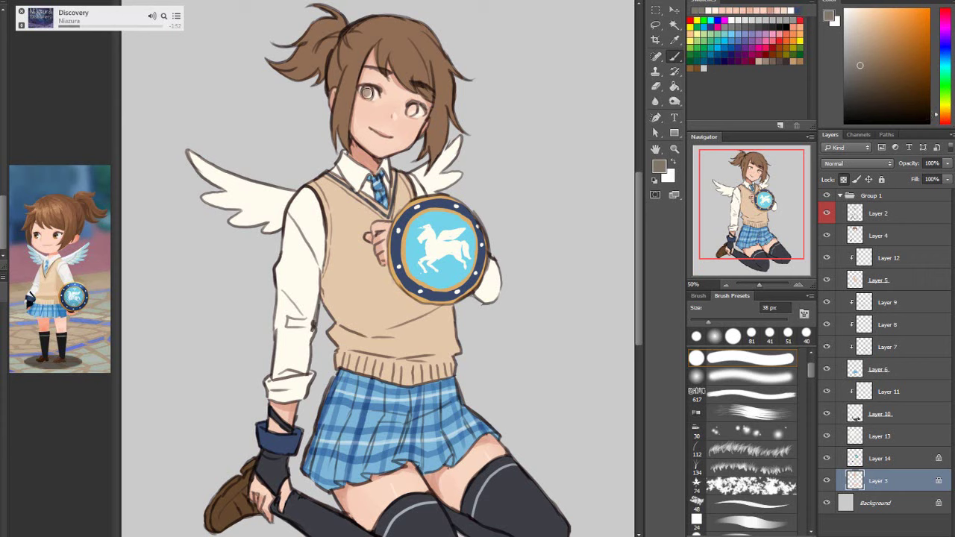
left_click_drag(368, 93, 366, 91)
left_click_drag(412, 110, 412, 108)
Shade both irises with a darker, warmer brown
left_click(939, 119)
left_click(868, 82)
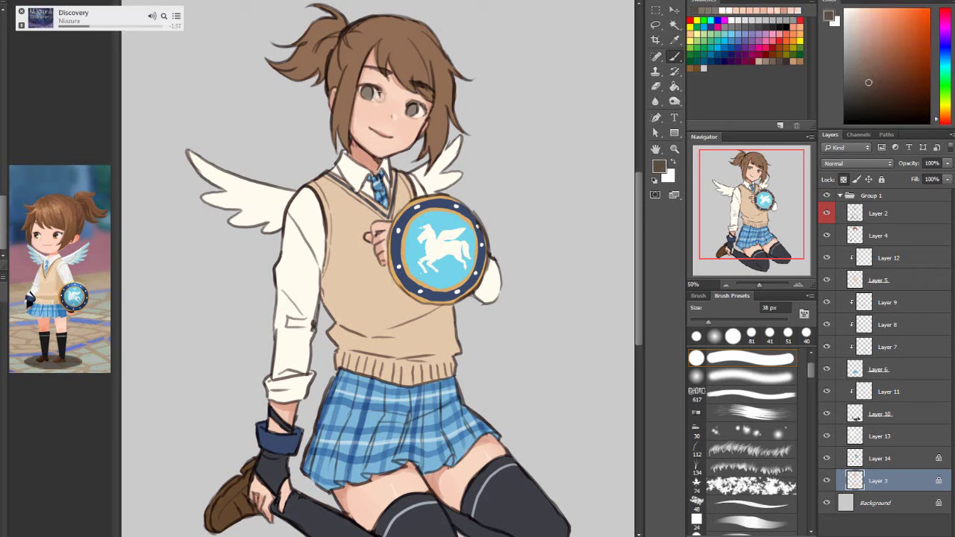
left_click_drag(378, 94, 369, 96)
left_click_drag(422, 109, 419, 117)
left_click_drag(372, 98, 374, 97)
Paint the pupils dark brown with a 23 px brush and refine the eye details with sampled skin shadow and reddish-brown tones
left_click(872, 94)
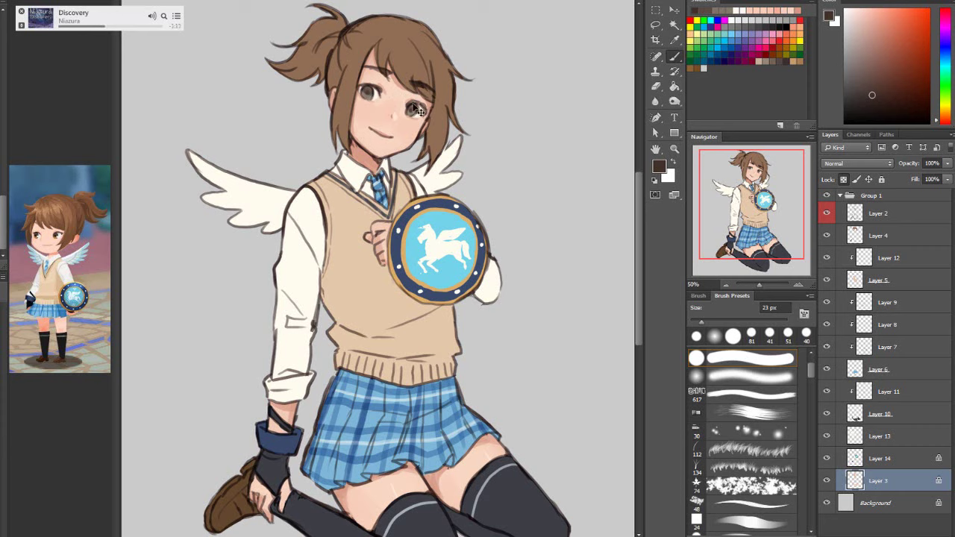
left_click_drag(419, 110, 424, 118)
left_click(367, 92)
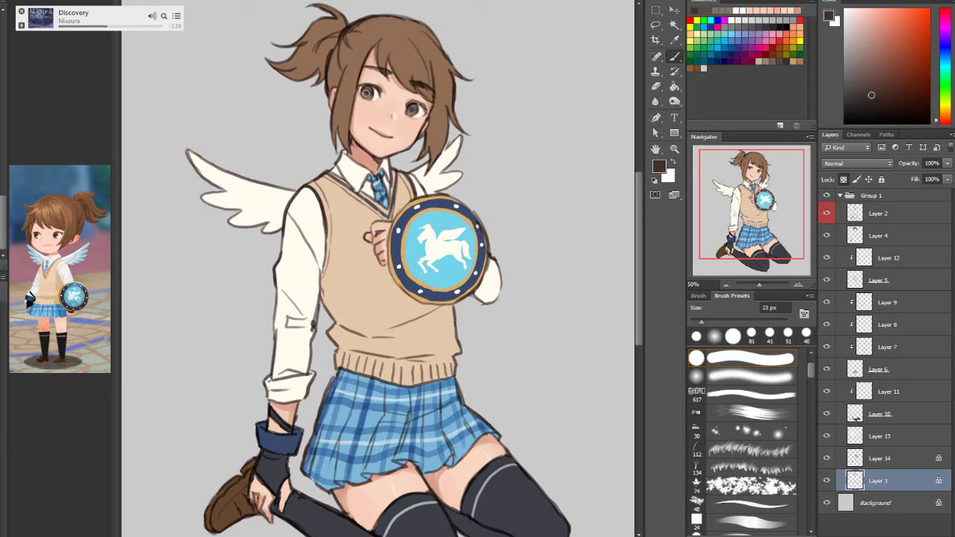
left_click(367, 92, "alt")
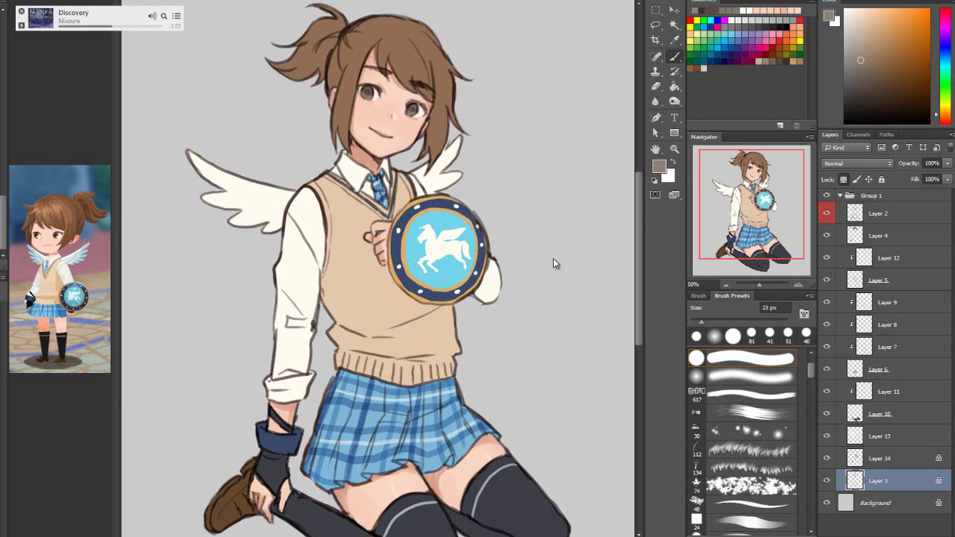
left_click(408, 82, "alt")
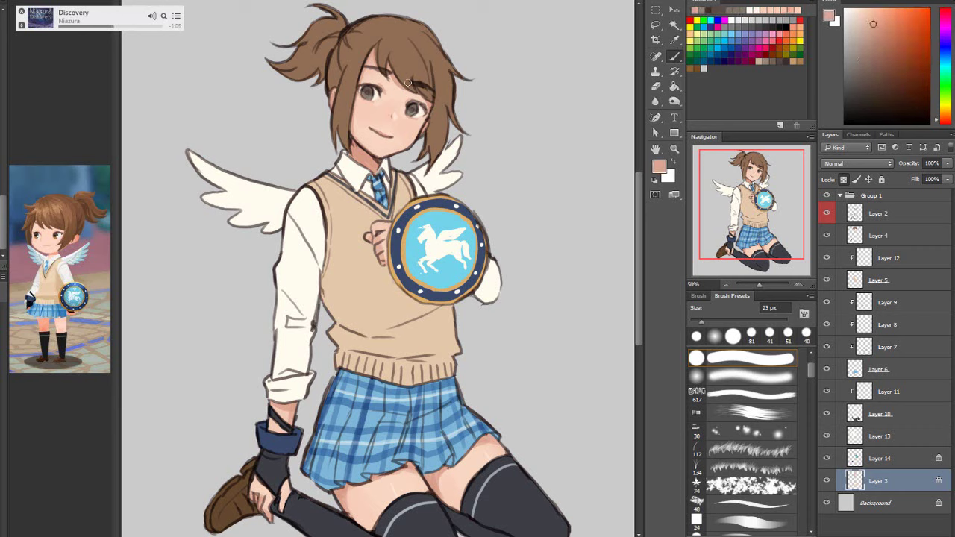
left_click_drag(884, 52, 879, 62)
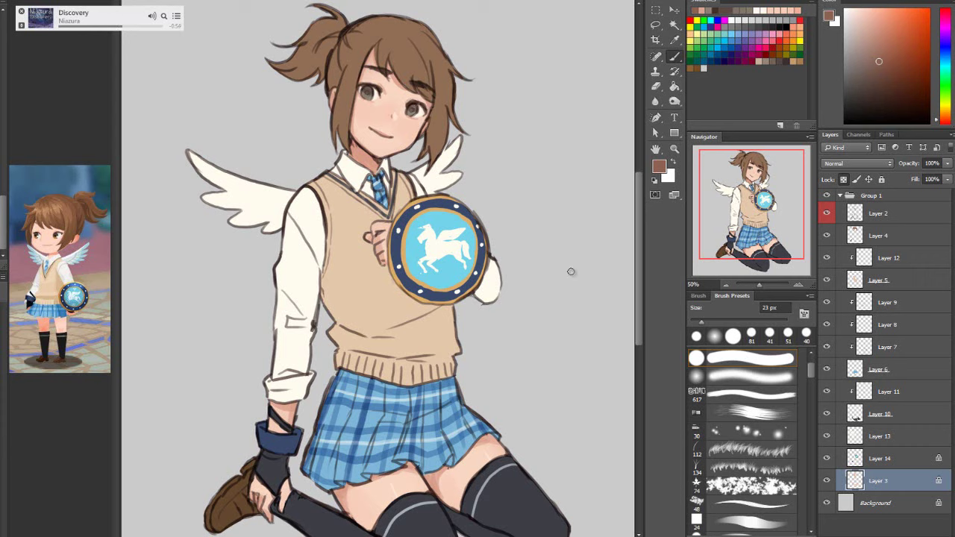
left_click(878, 79)
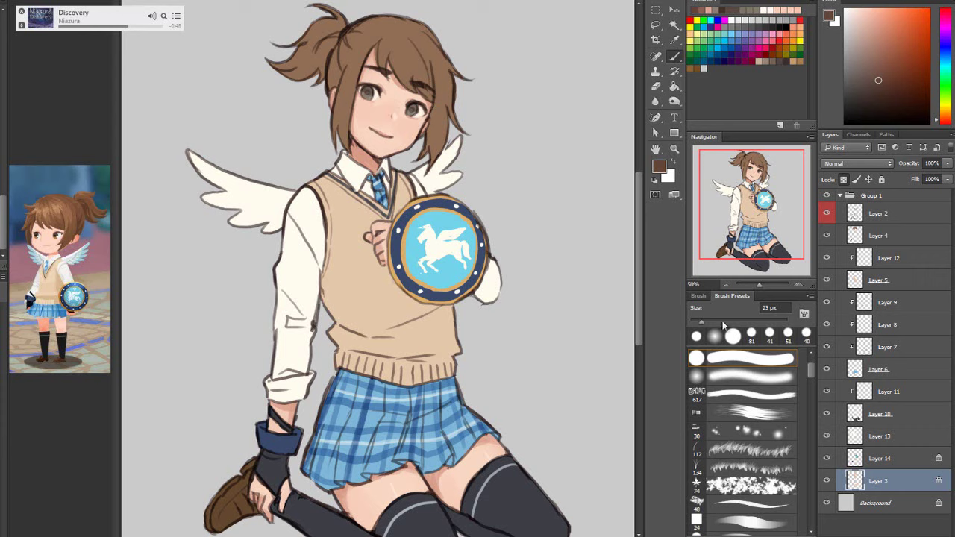
Tint the neck shadow under the chin with a pale blue and blend it using sampled skin tones and a 63 px brush
key("bracketright")
key("bracketright")
key("bracketright")
key("bracketright")
left_click(288, 409, "alt")
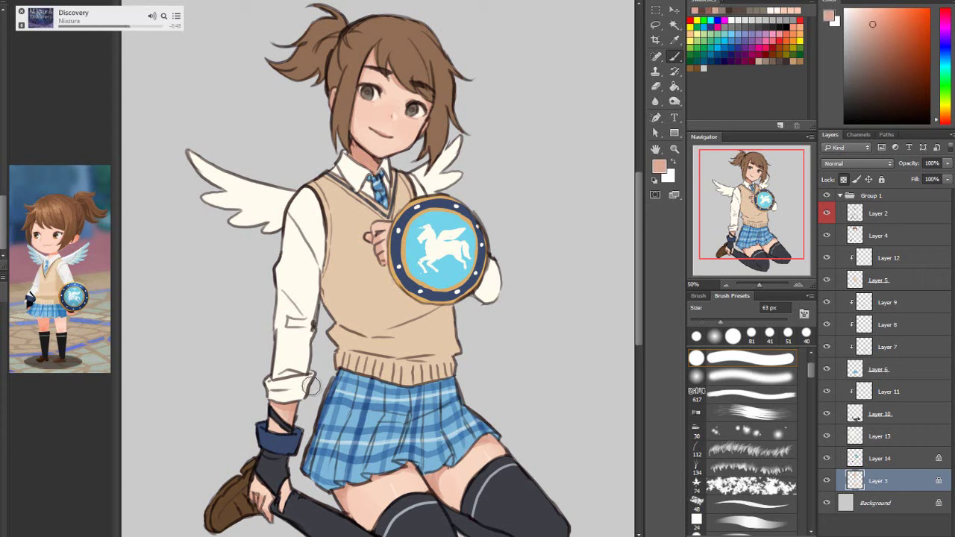
left_click(371, 166, "alt")
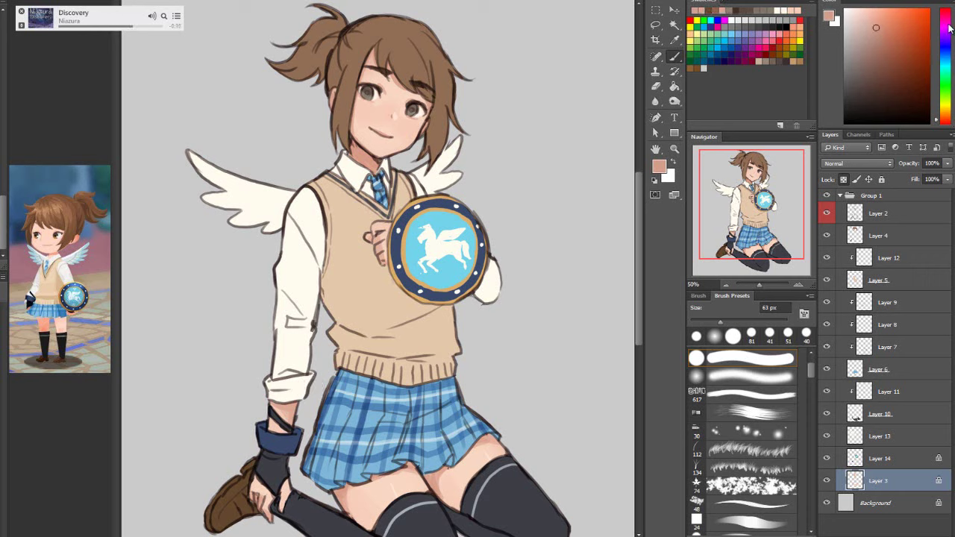
left_click(946, 54)
left_click(863, 29)
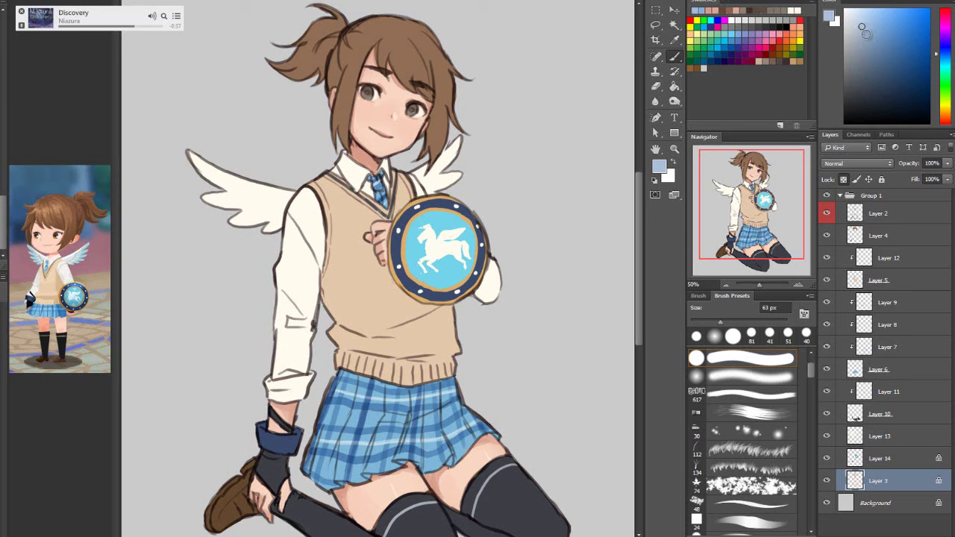
left_click(361, 154, "alt")
mouse_move(361, 151)
left_mouse_down()
mouse_move(377, 163)
mouse_move(367, 162)
left_mouse_up()
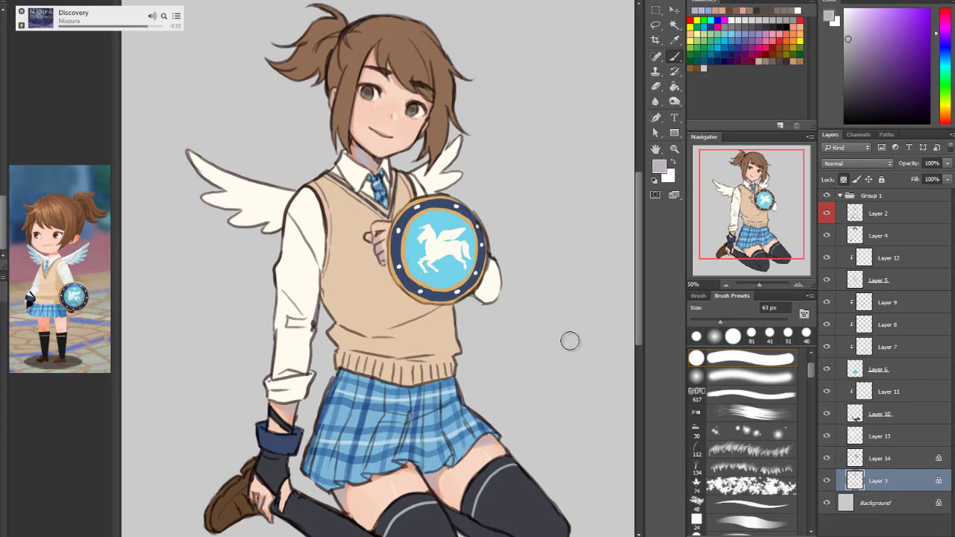
left_click(357, 153, "alt")
left_click_drag(352, 149, 360, 169)
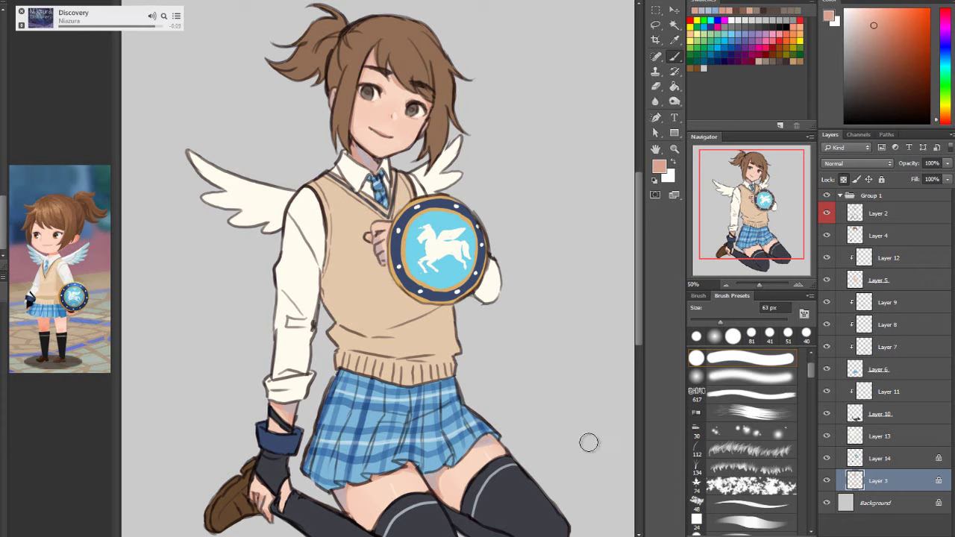
Add a new layer above Layer 2 and paint small white highlights in the eyes with an 18 px brush
left_click(907, 217)
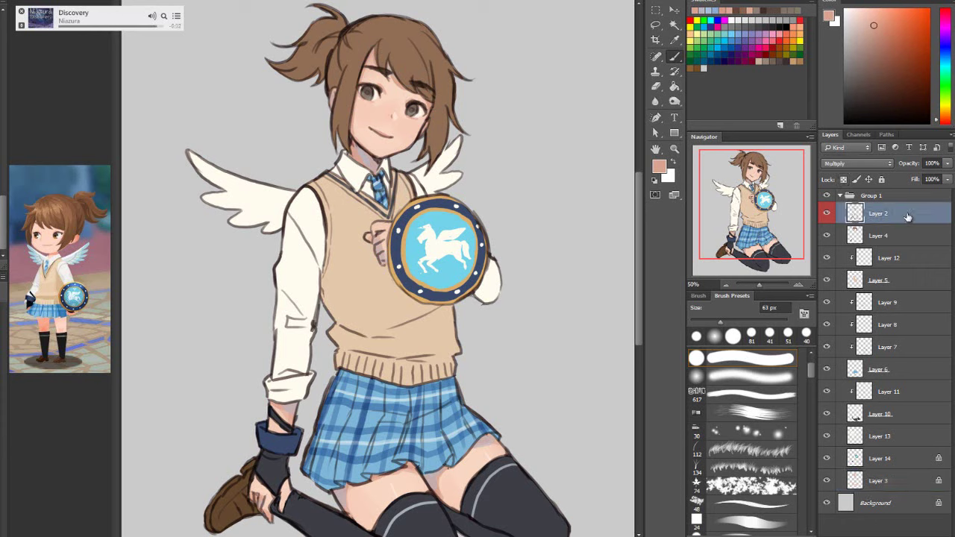
key("ctrl+shift+alt+n")
left_click_drag(871, 39, 845, 9)
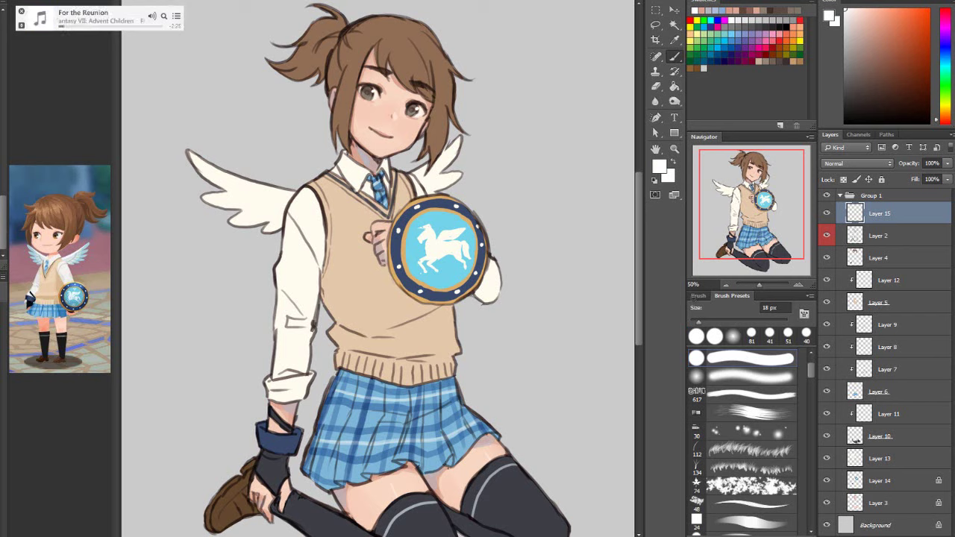
Add a new layer above Layer 3 and clip it to Layer 3
left_click(879, 503)
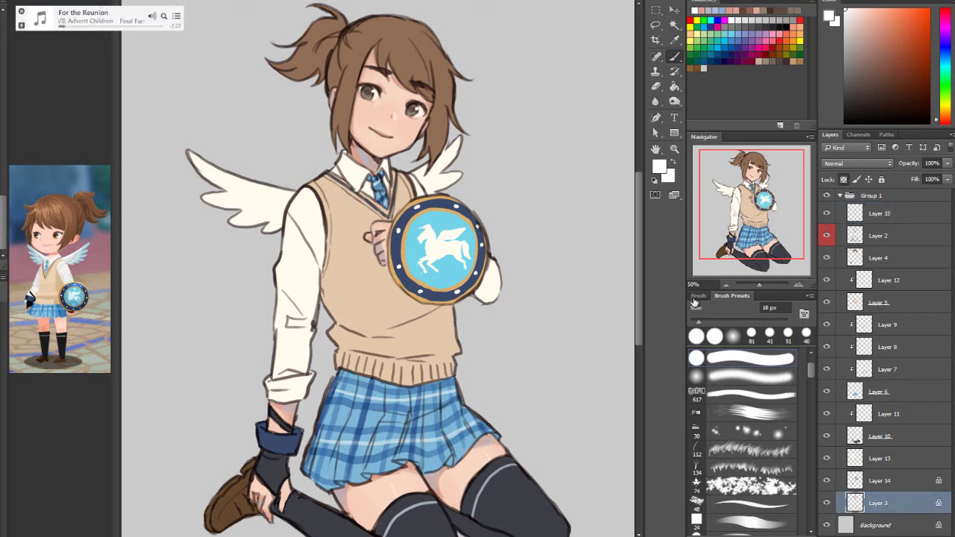
key("ctrl+alt+shift+n")
right_click(890, 500)
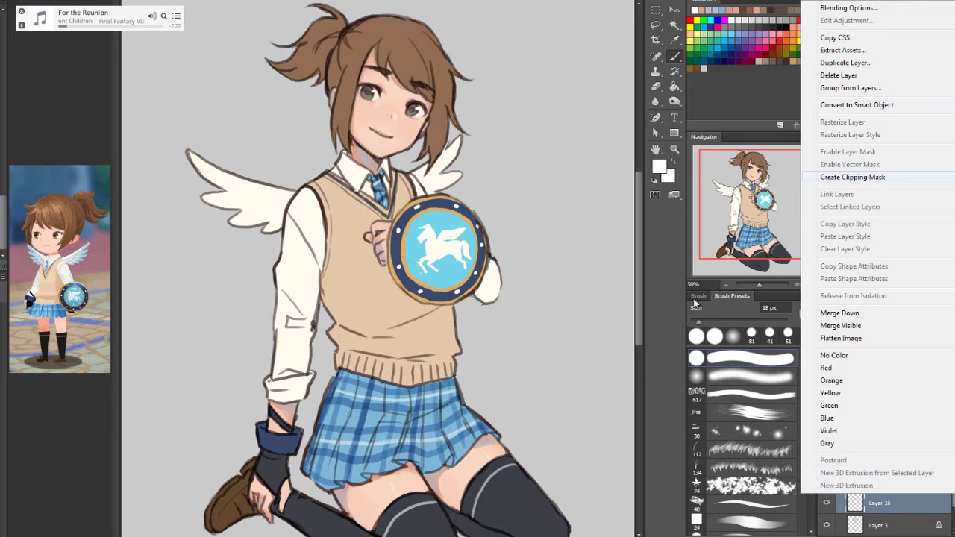
left_click(854, 177)
Paint a pink blush spot on the cheek with a 70 px brush, using a colour based on the sampled thigh skin
left_click(379, 495, "alt")
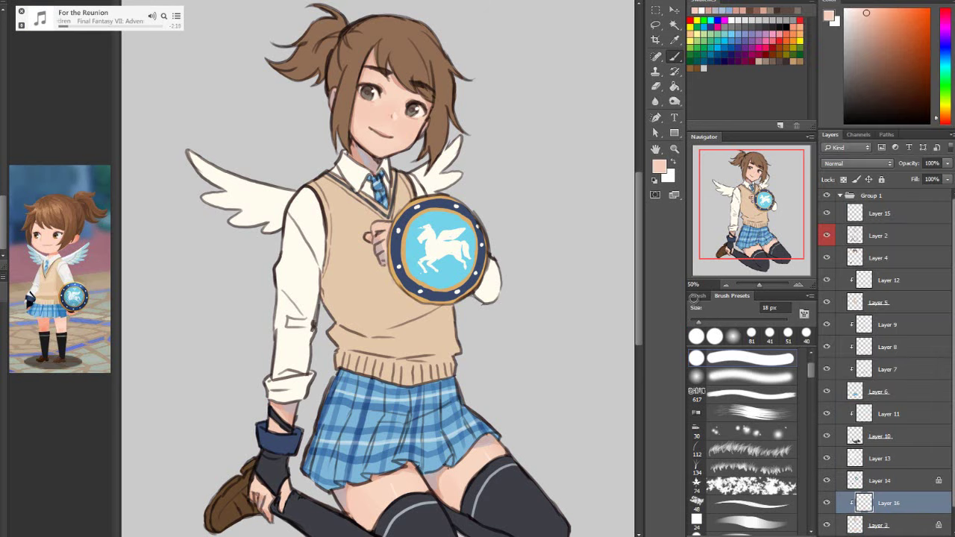
left_click(350, 493, "alt")
left_click(342, 491, "alt")
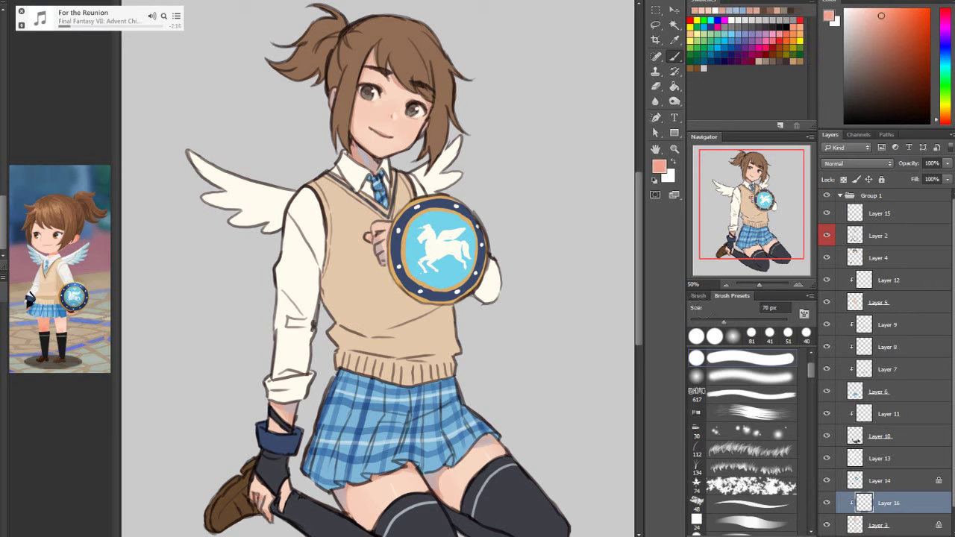
left_click_drag(362, 111, 365, 113)
key("ctrl+z")
left_click(363, 113, "alt")
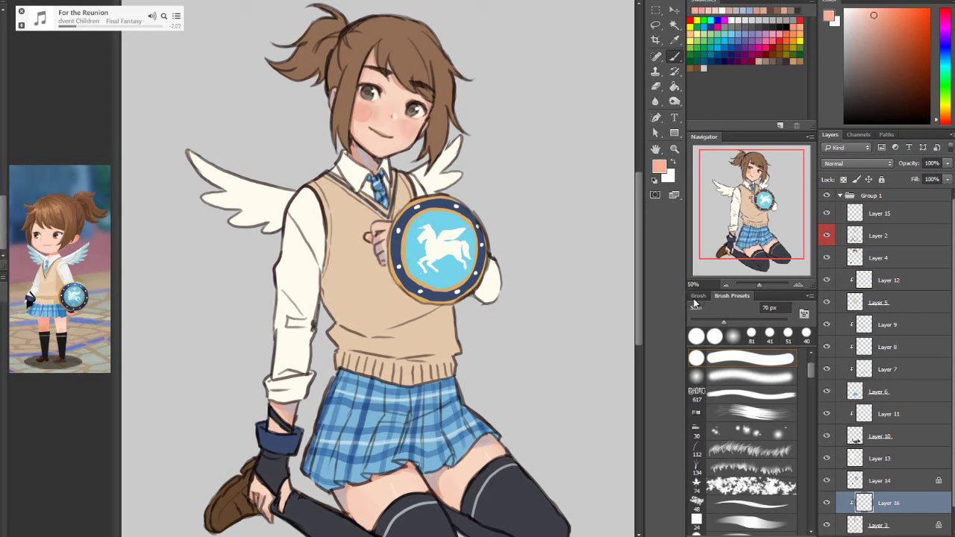
Lower the blush layer's opacity to 36% and merge it down into Layer 3
left_click_drag(947, 163, 910, 177)
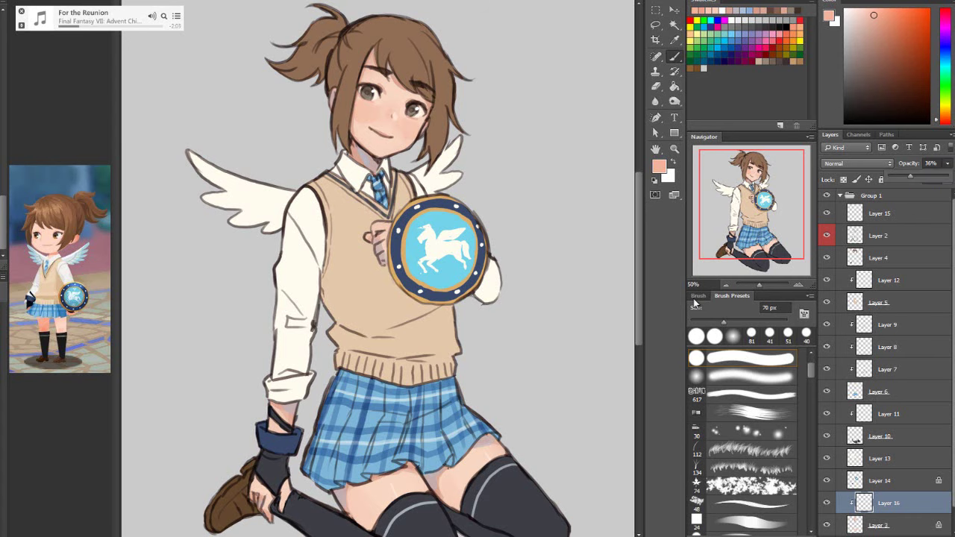
right_click(899, 502)
key("Return")
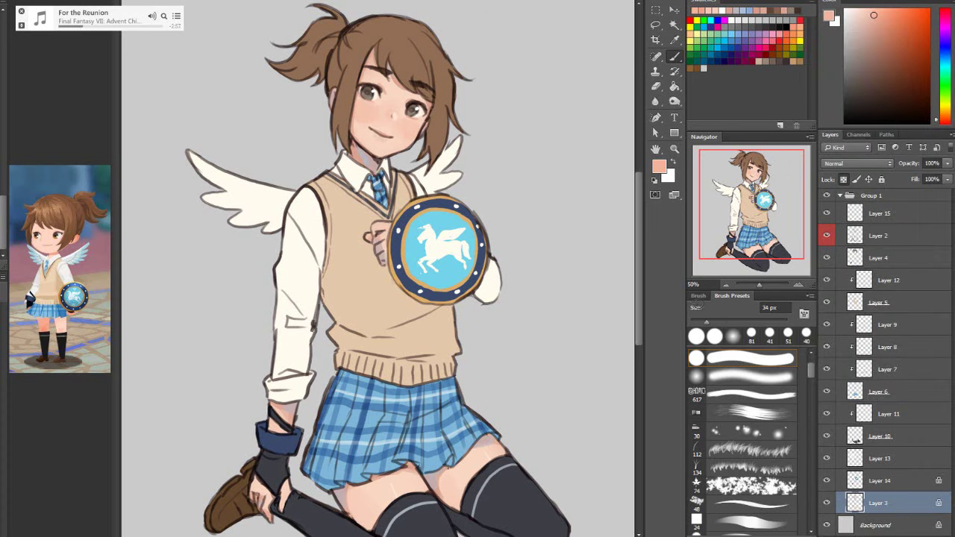
Blend the blush and facial shading on Layer 3 with sampled skin tones, using round brushes of 34 and 29 px
left_click(694, 299, "alt")
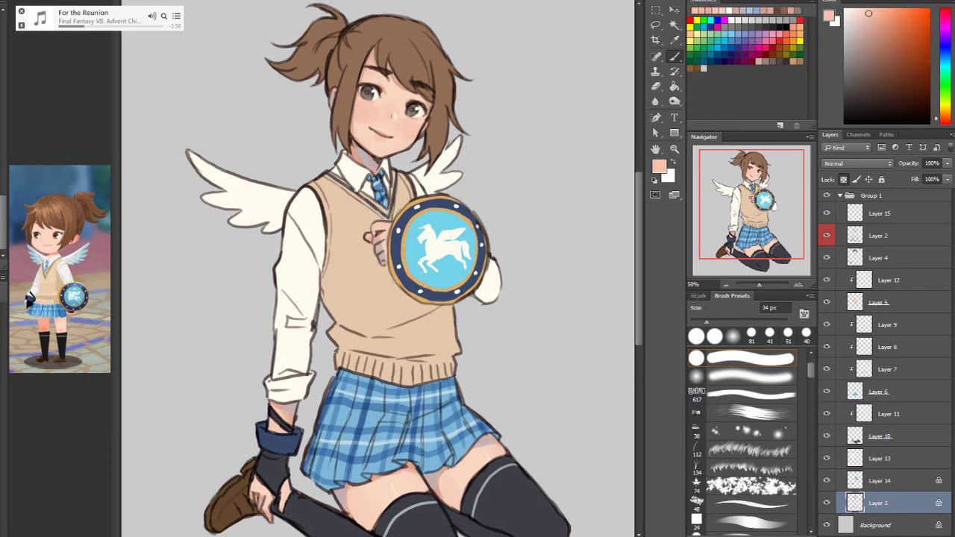
left_click(697, 300, "alt")
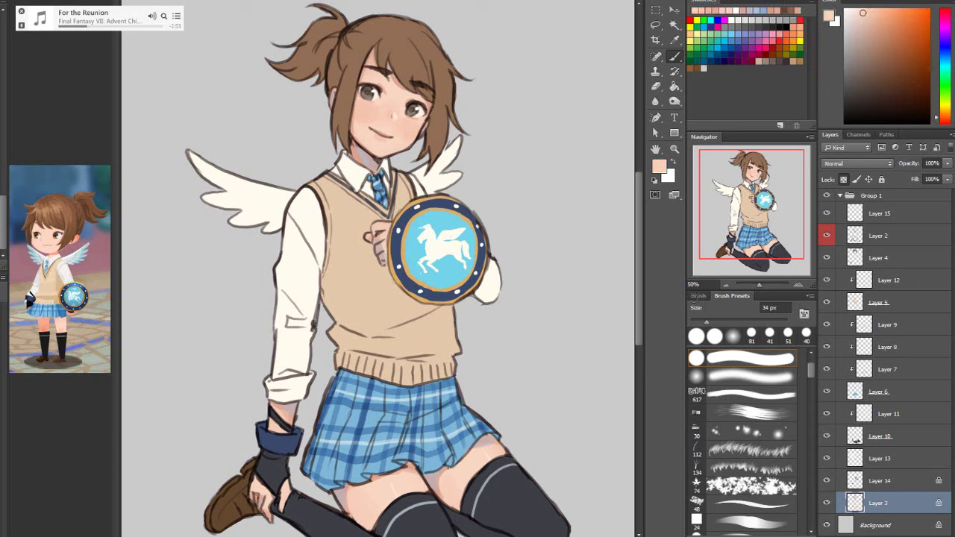
left_click(695, 298, "alt")
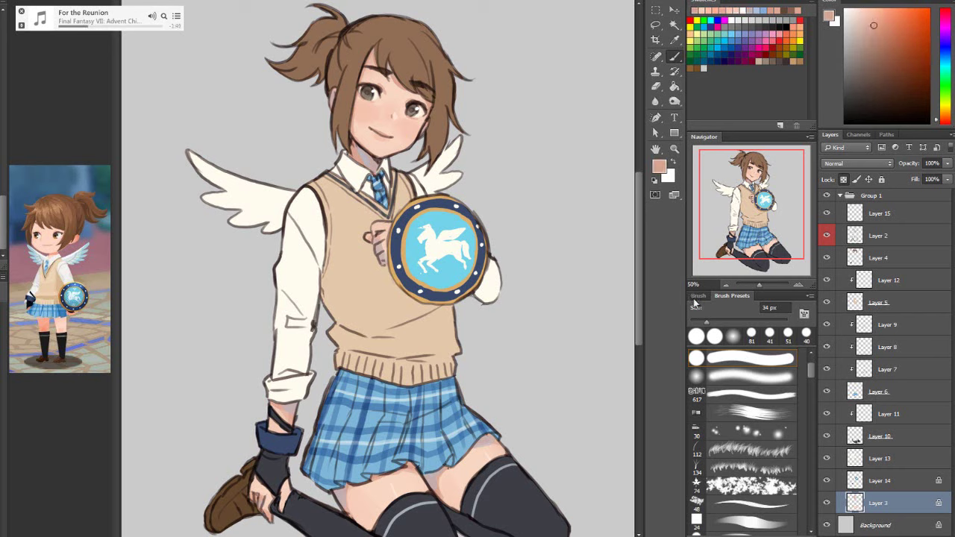
key("[")
left_click(693, 298, "alt")
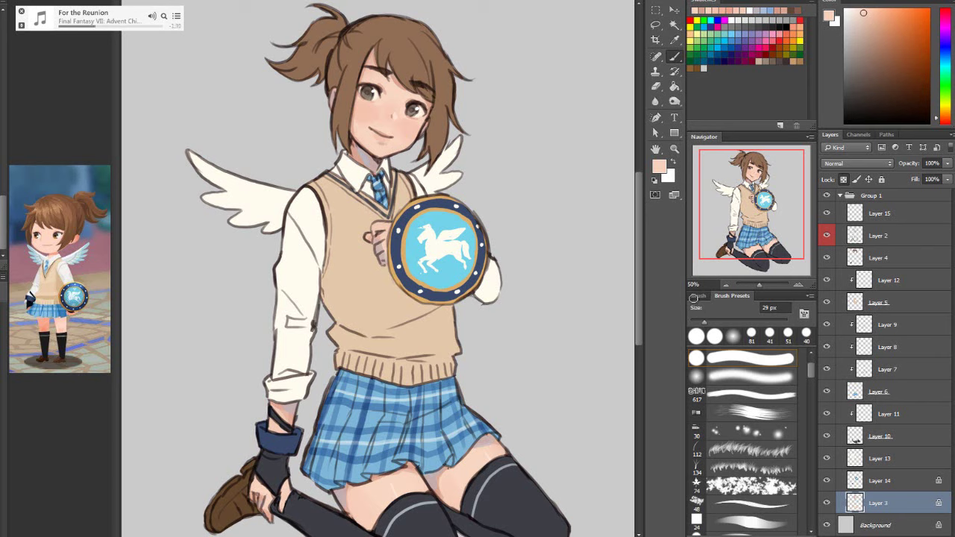
Sample a warm off-white as the painting colour and reduce the round brush to 8 px
left_click(694, 298, "alt")
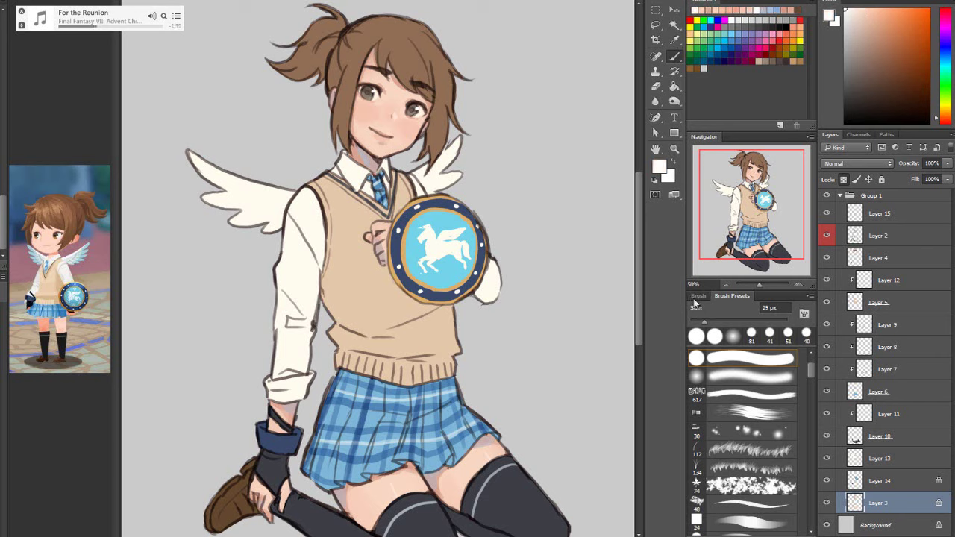
left_click(693, 299, "alt")
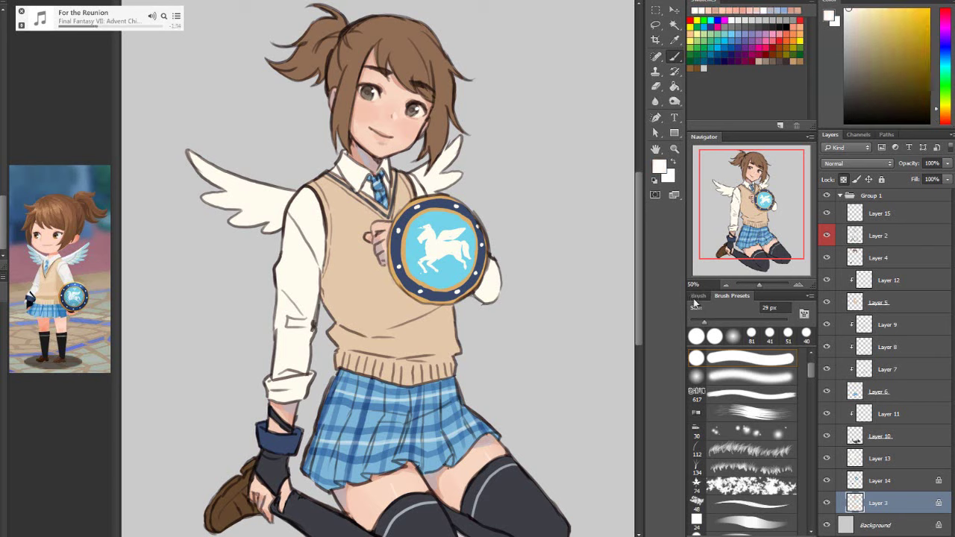
key("bracketleft")
key("bracketleft")
key("bracketleft")
key("bracketleft")
key("bracketleft")
key("bracketleft")
Add a new layer above Layer 4 and clip it to Layer 4
left_click(879, 258)
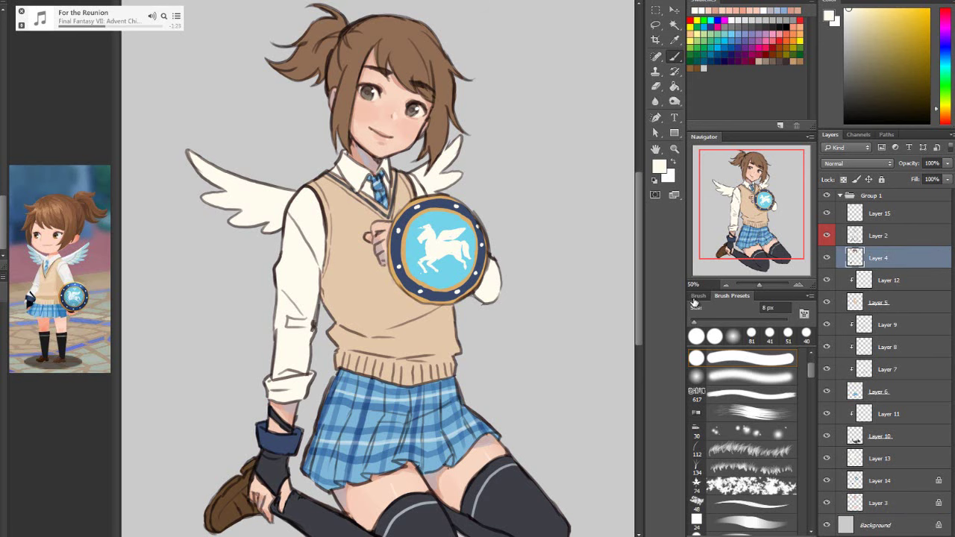
key("ctrl+shift+alt+n")
right_click(876, 258)
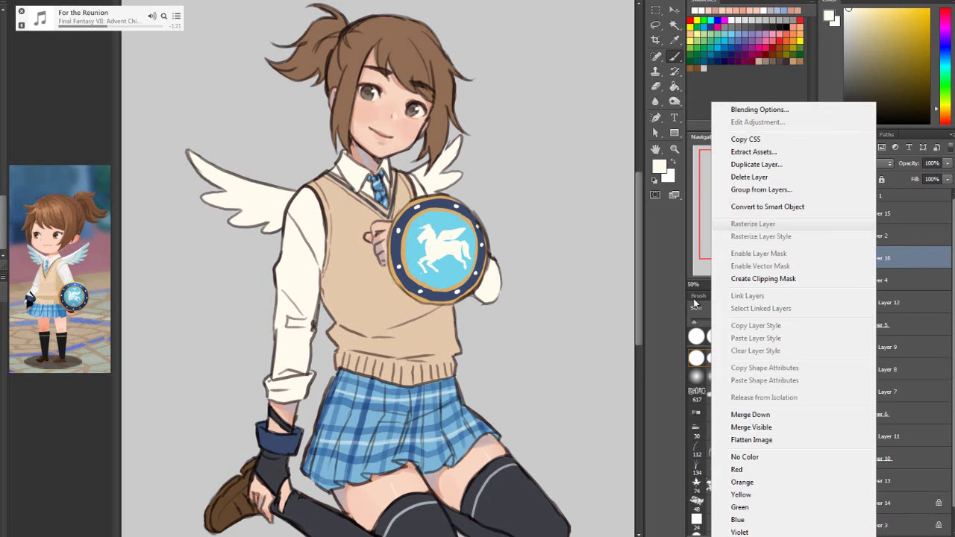
left_click(763, 279)
Fill the clipped layer with a darker, redder brown based on the sampled hair colour
key("g")
left_click(400, 44, "alt")
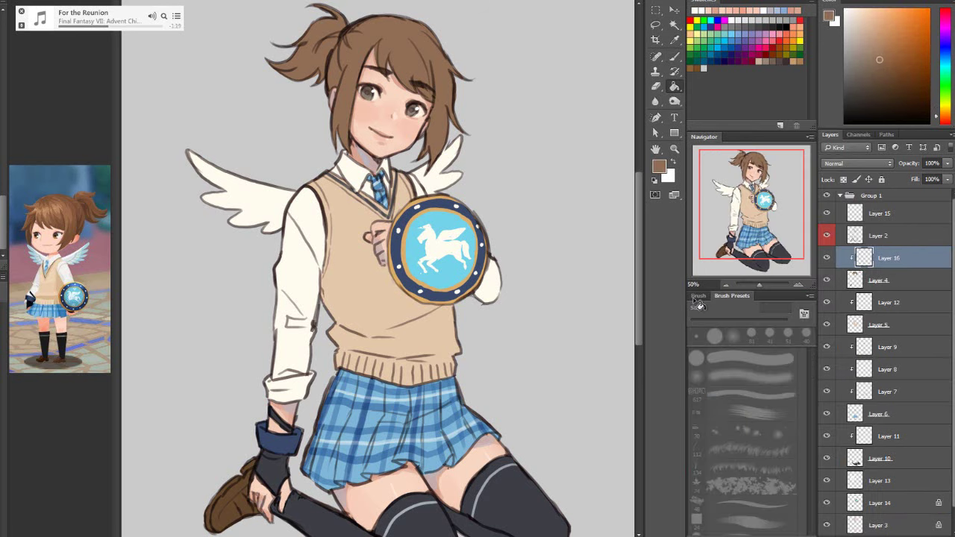
left_click(946, 120)
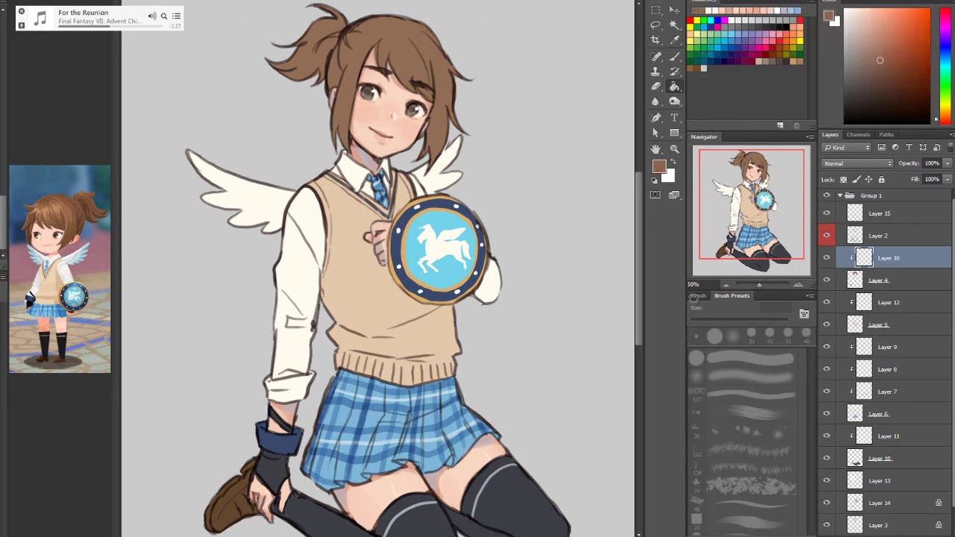
left_click_drag(883, 78, 885, 80)
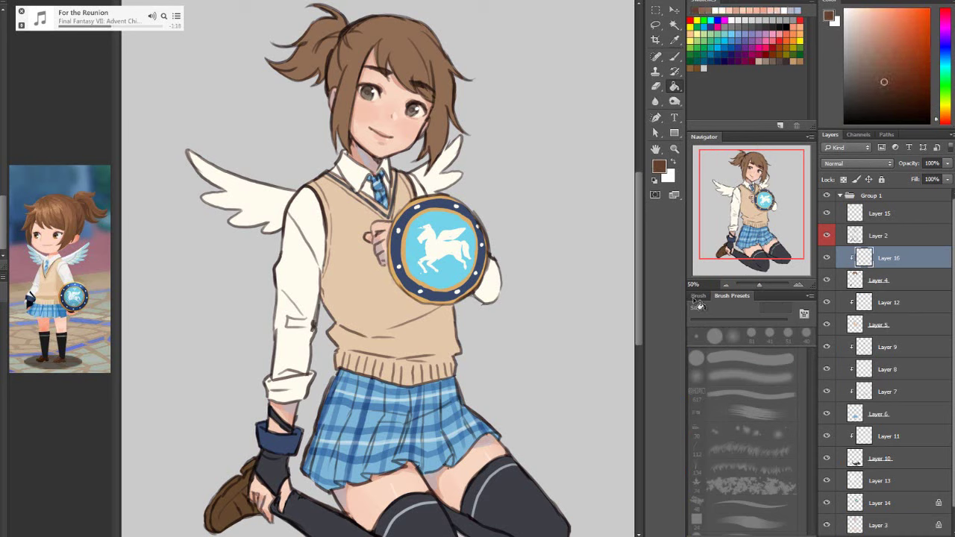
key("alt+BackSpace")
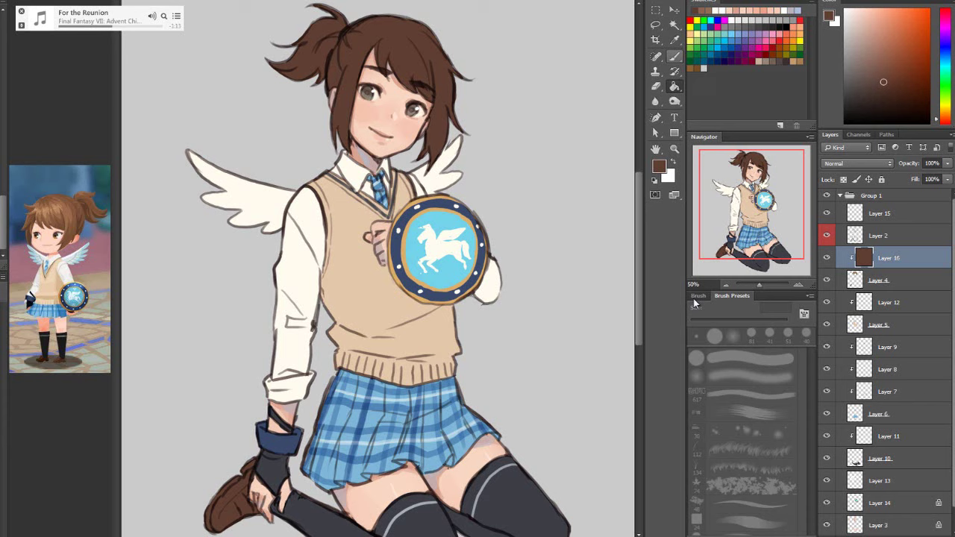
Erase the dark brown softly over the head and ponytail with a 428 px soft eraser, and merge the layer down into Layer 4
key("b")
key("b")
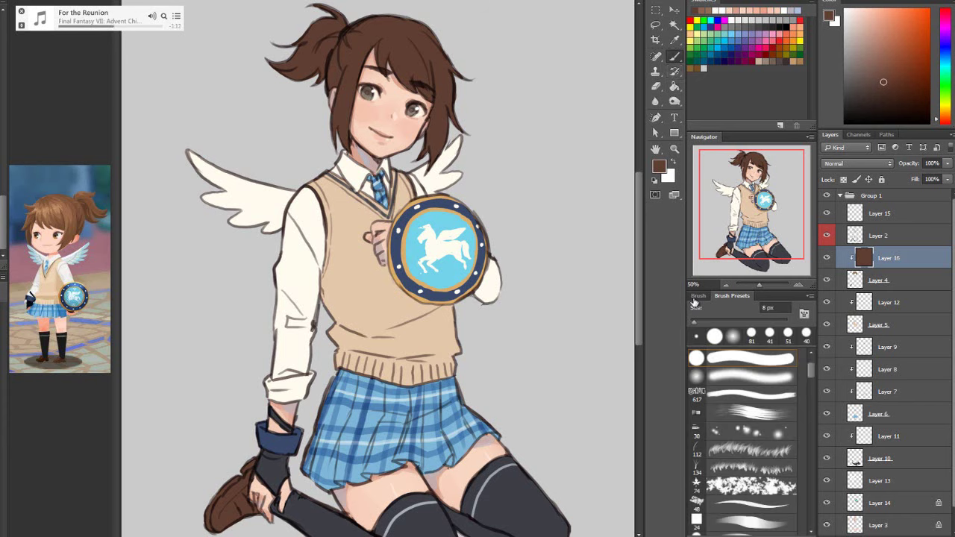
key("e")
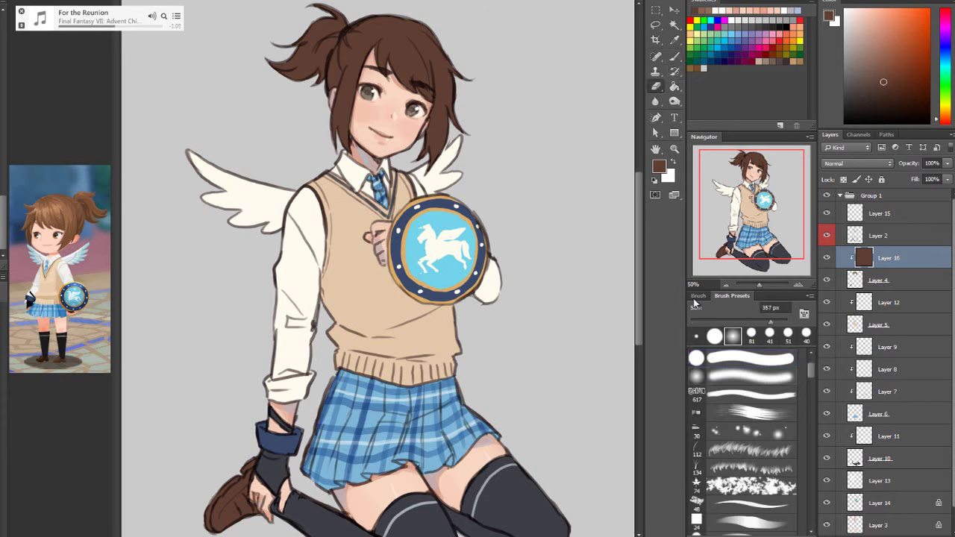
key("bracketright")
mouse_move(399, 41)
left_mouse_down()
mouse_move(352, 82)
mouse_move(343, 123)
left_mouse_up()
left_click_drag(410, 45, 442, 112)
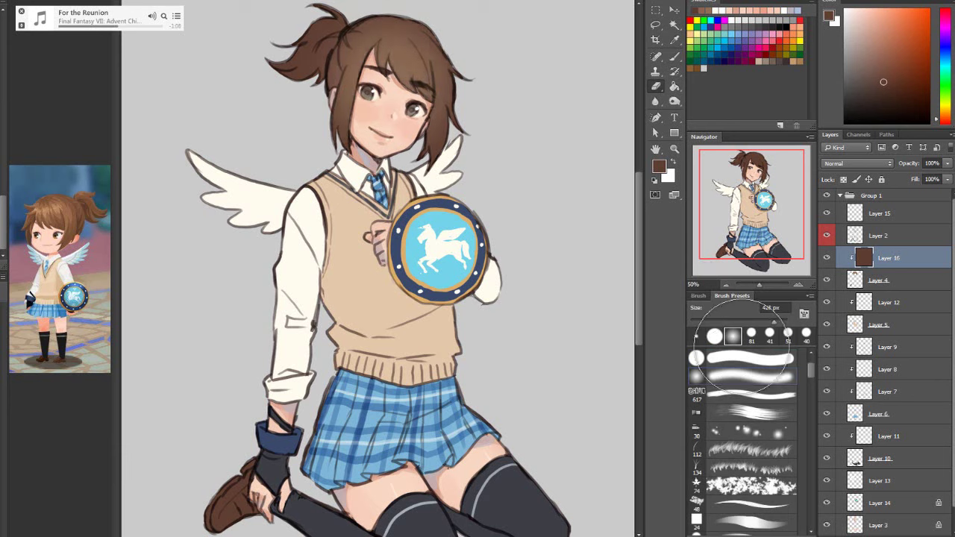
mouse_move(332, 41)
left_mouse_down()
mouse_move(320, 63)
mouse_move(306, 56)
left_mouse_up()
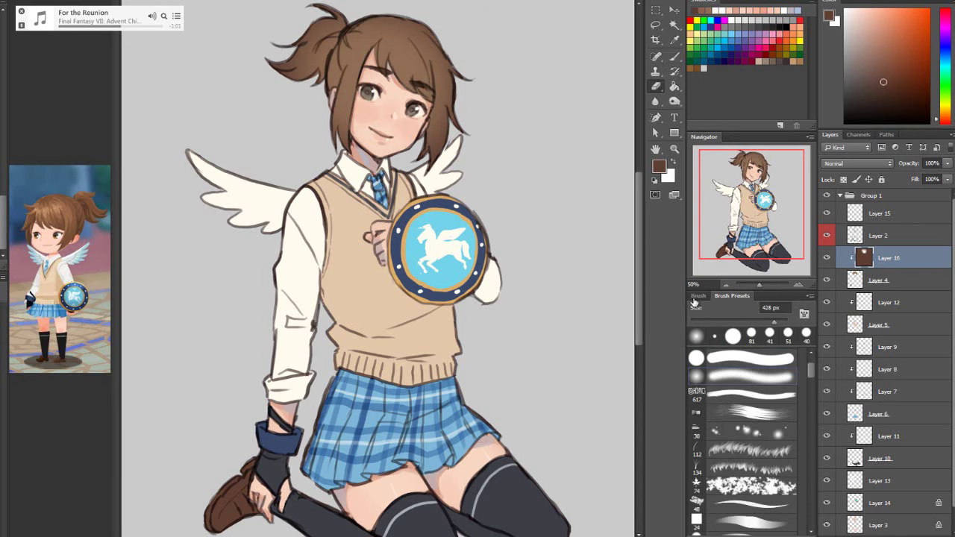
right_click(694, 303)
key("Escape")
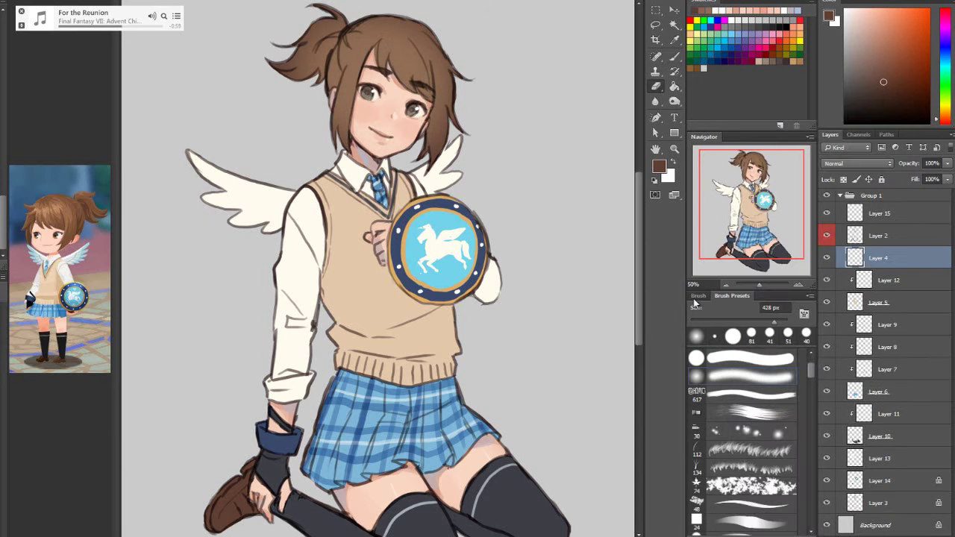
Lock Layer 4's transparent pixels and paint darker brown strands into the ponytail and hair with a round brush of up to 25 px
key("b")
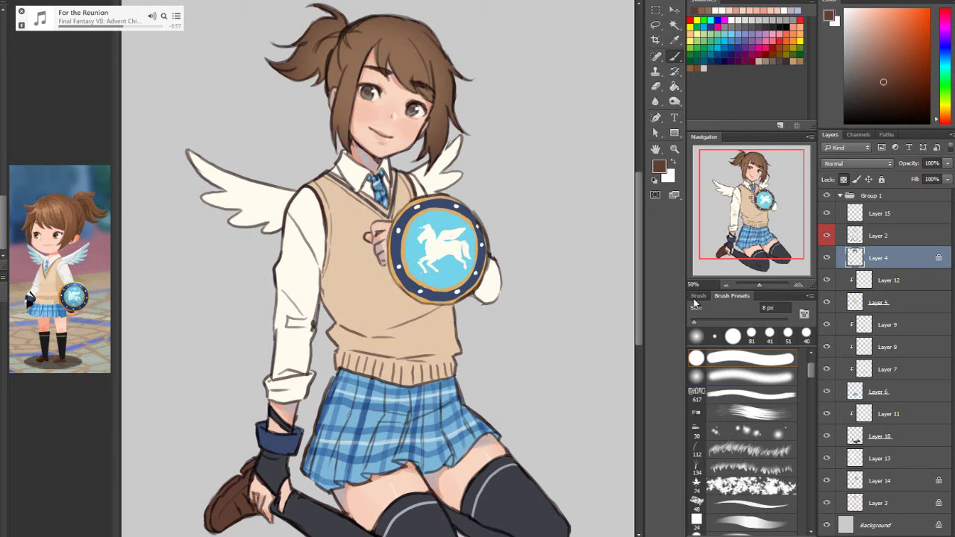
left_click_drag(689, 303, 693, 297)
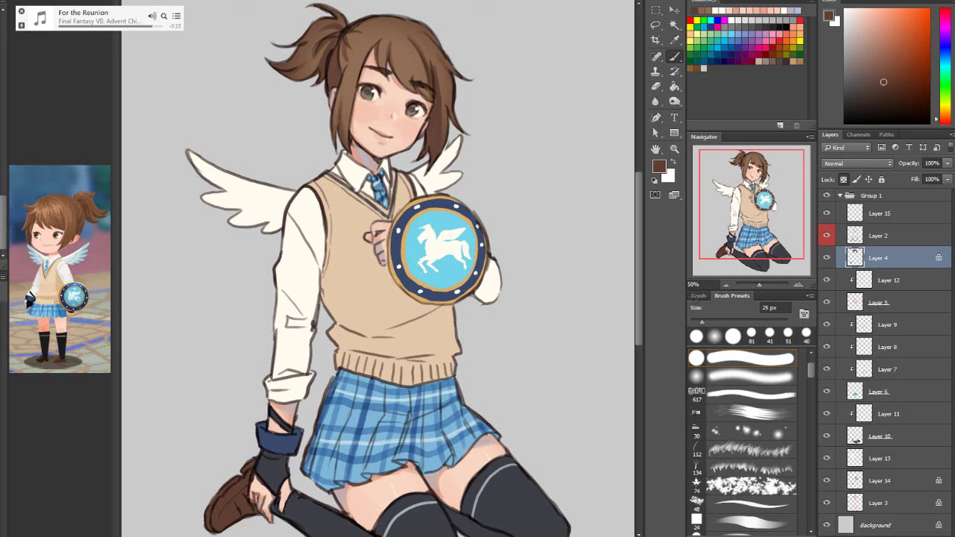
left_click(693, 299, "alt")
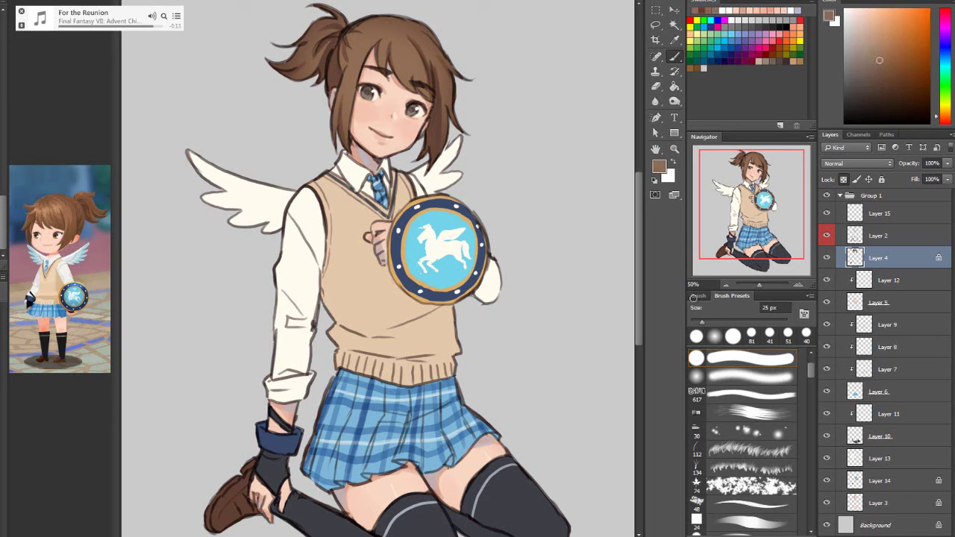
left_click(693, 298, "alt")
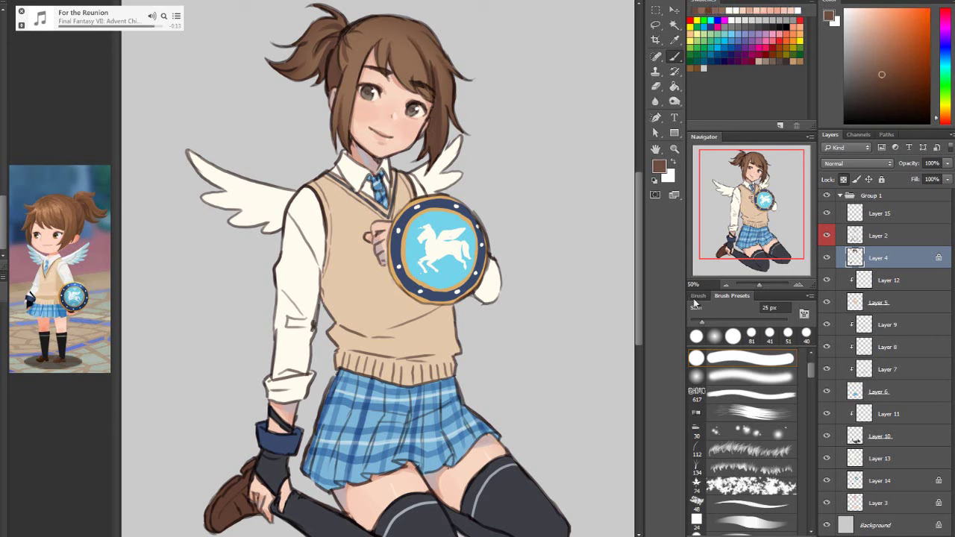
Paint broad brown shading over the crown and fringe with a 63 px round brush, using browns sampled from the hair
left_click(693, 298, "alt")
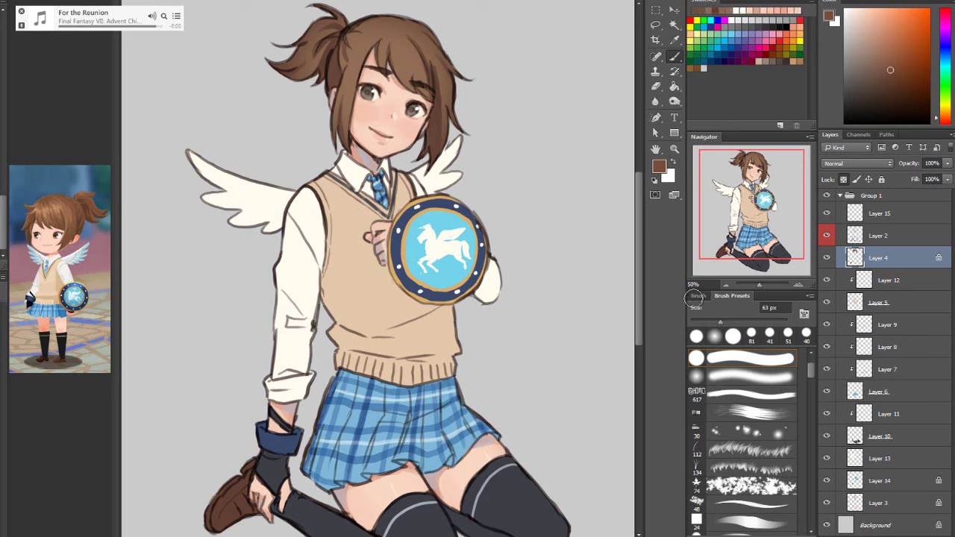
left_click_drag(399, 35, 418, 76)
left_click(406, 56, "alt")
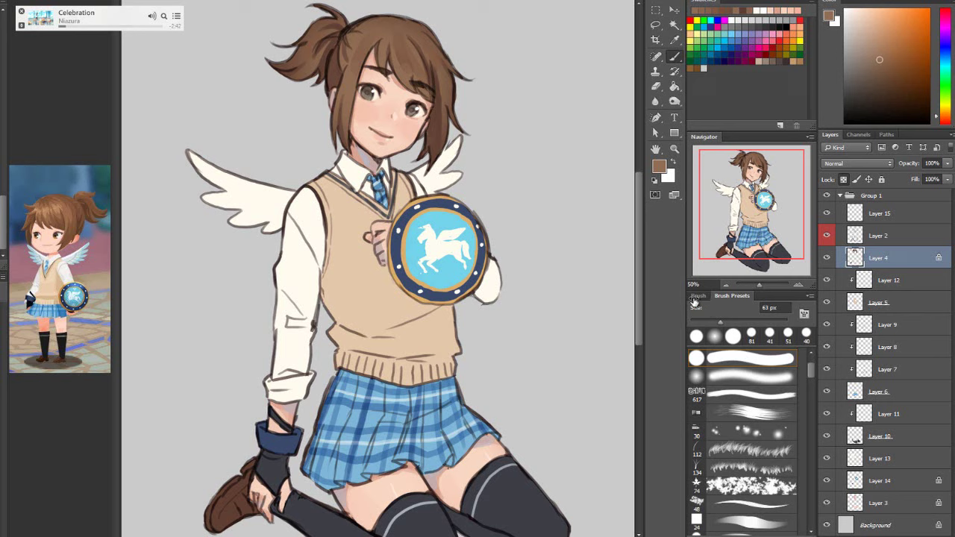
Refine the hair strands on Layer 4 with sampled light and dark browns, using round brushes of 41 and 23 px
left_click(695, 297, "alt")
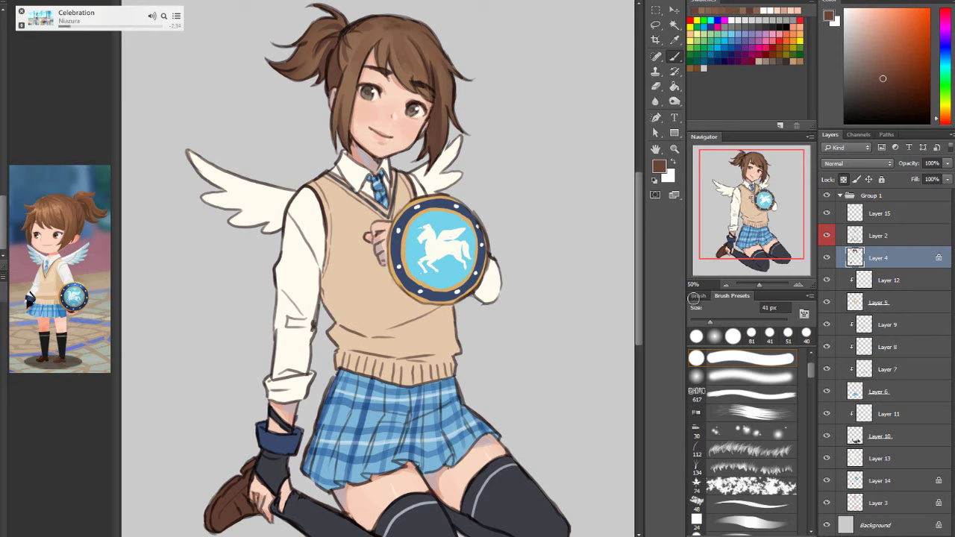
left_click(693, 300, "alt")
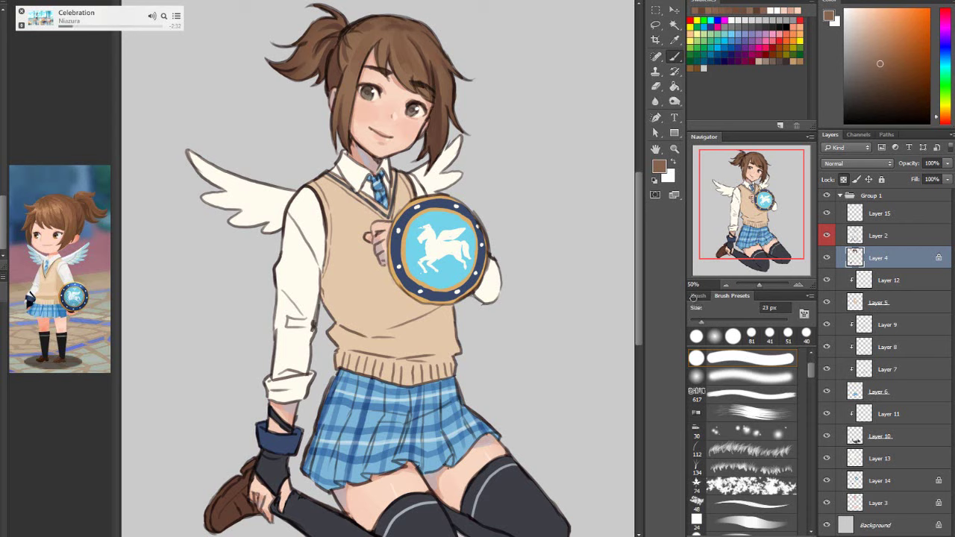
left_click(693, 299, "alt")
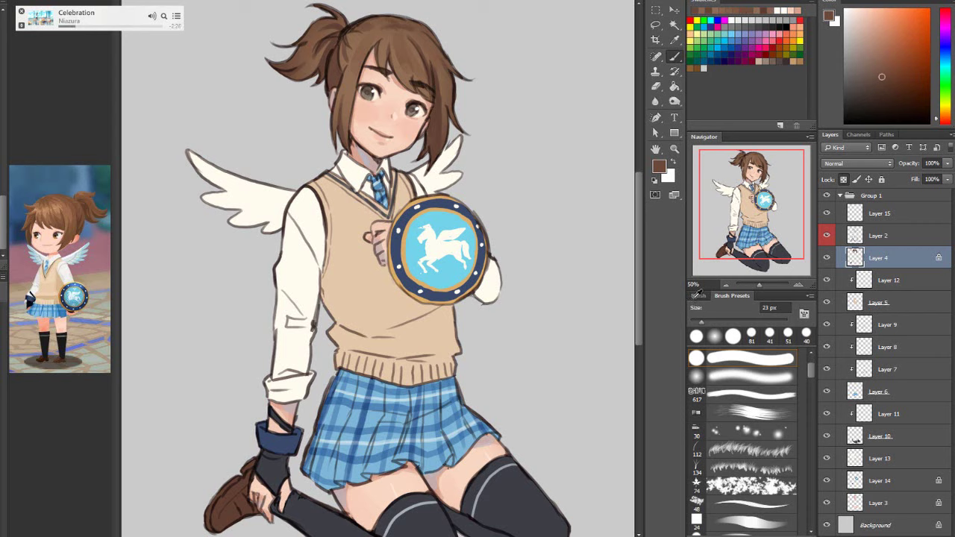
left_click(693, 299, "alt")
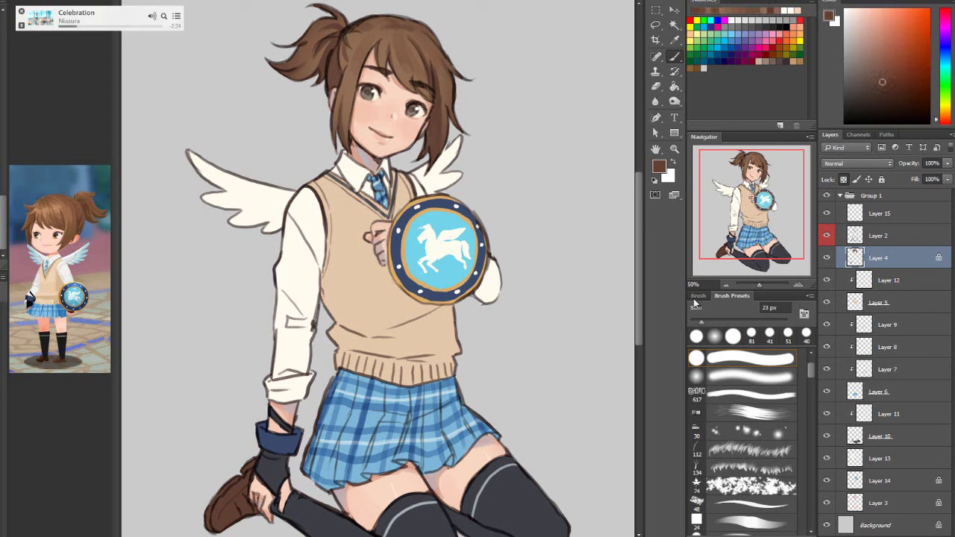
Deepen the shadows around the hair tie, ponytail, fringe and side locks with a very dark brown 41 px brush
left_click(693, 299, "alt")
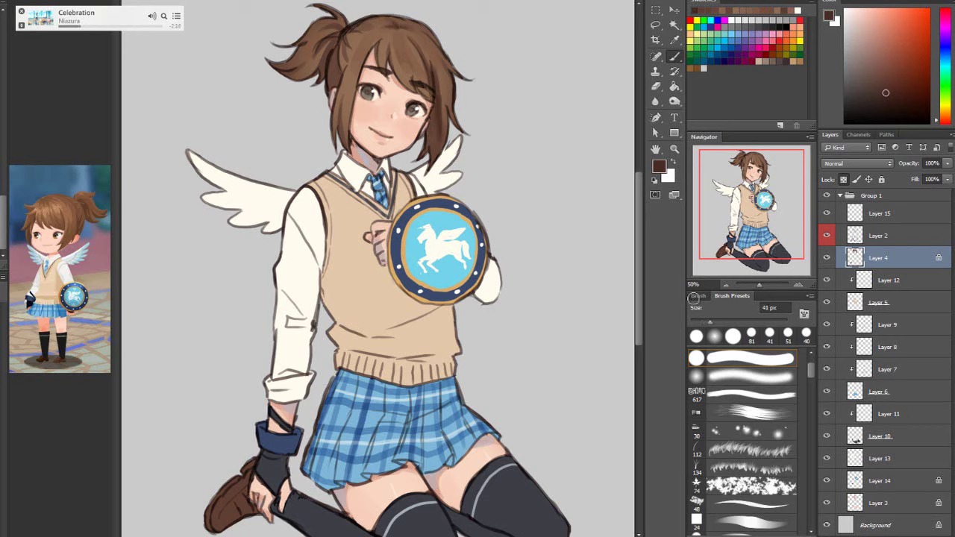
left_click_drag(337, 48, 333, 74)
left_click_drag(337, 38, 309, 65)
left_click_drag(412, 42, 430, 101)
left_click_drag(361, 66, 347, 131)
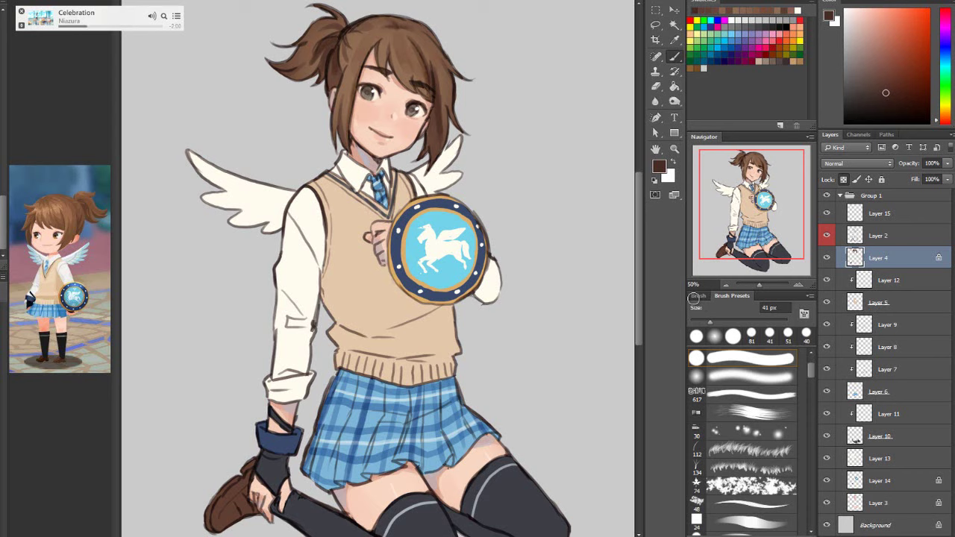
left_click_drag(448, 74, 442, 119)
Blend the hair shadows into the base with sampled mid and dark browns, using round brushes of 41 and 29 px
left_click(440, 84, "alt")
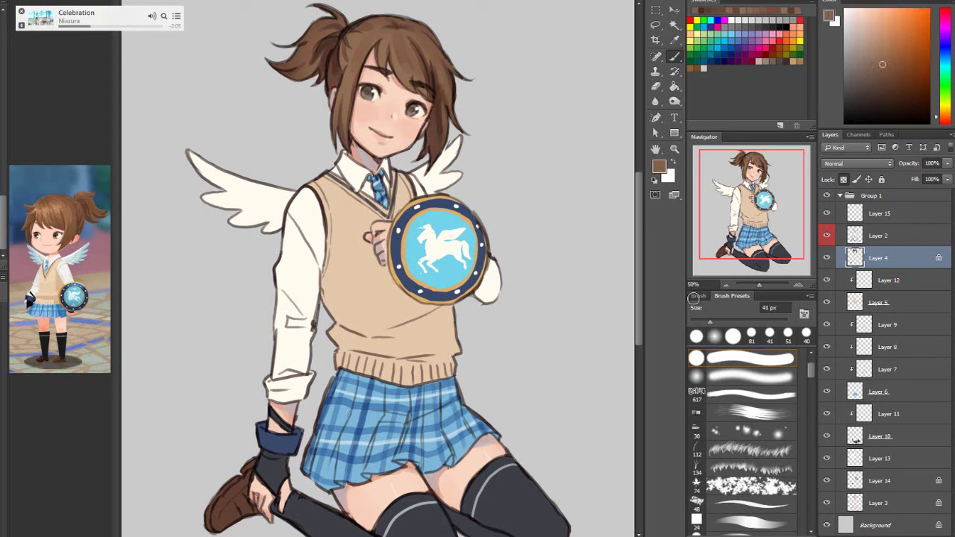
left_click_drag(334, 61, 337, 88)
left_click(693, 298, "alt")
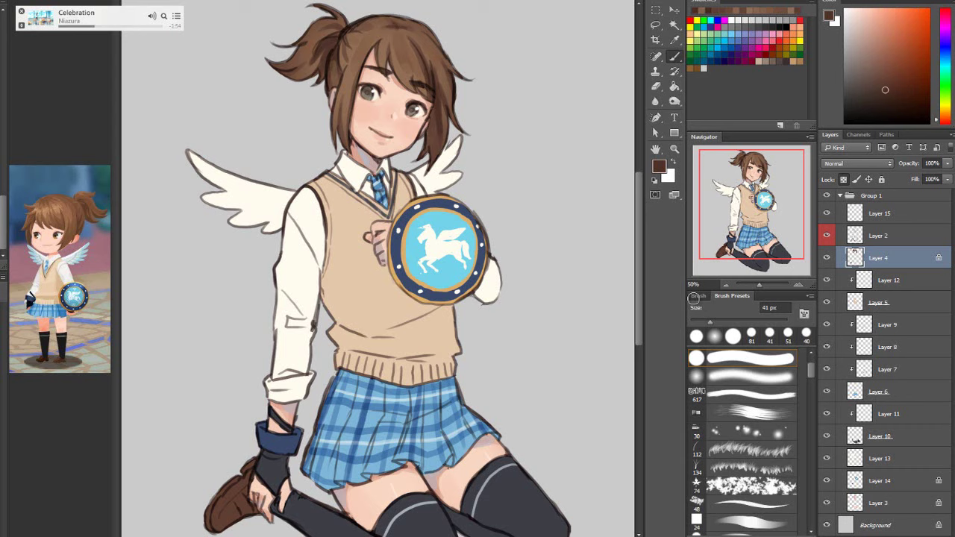
key("bracketleft")
key("bracketleft")
left_click(693, 298, "alt")
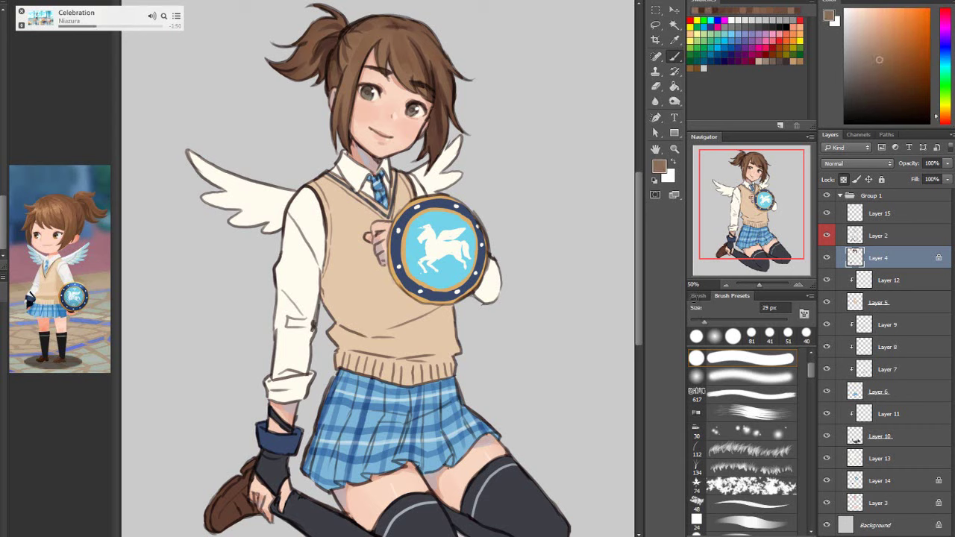
left_click(694, 296, "alt")
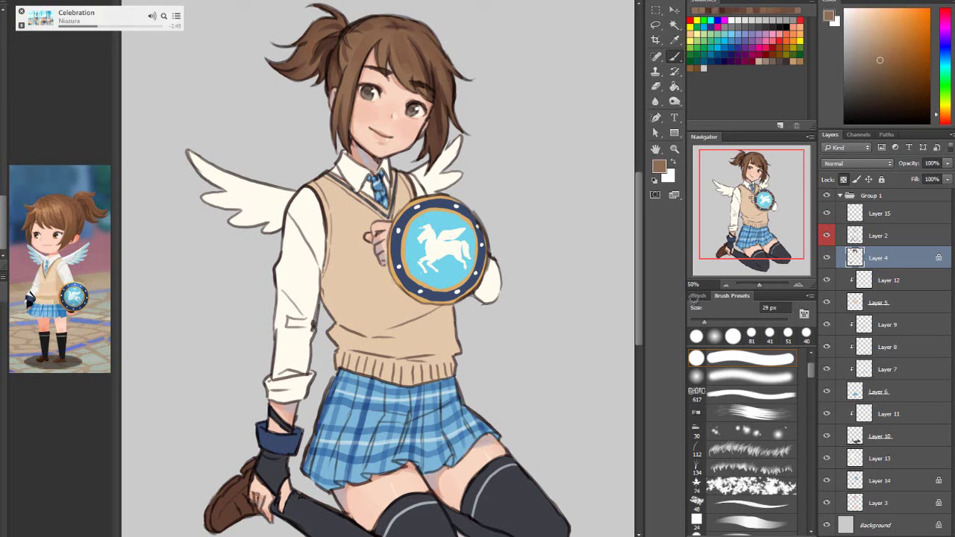
Add a new layer above Layer 4 and paint light tan highlights across the crown and ponytail with a 23 px brush
key("ctrl+shift+alt+n")
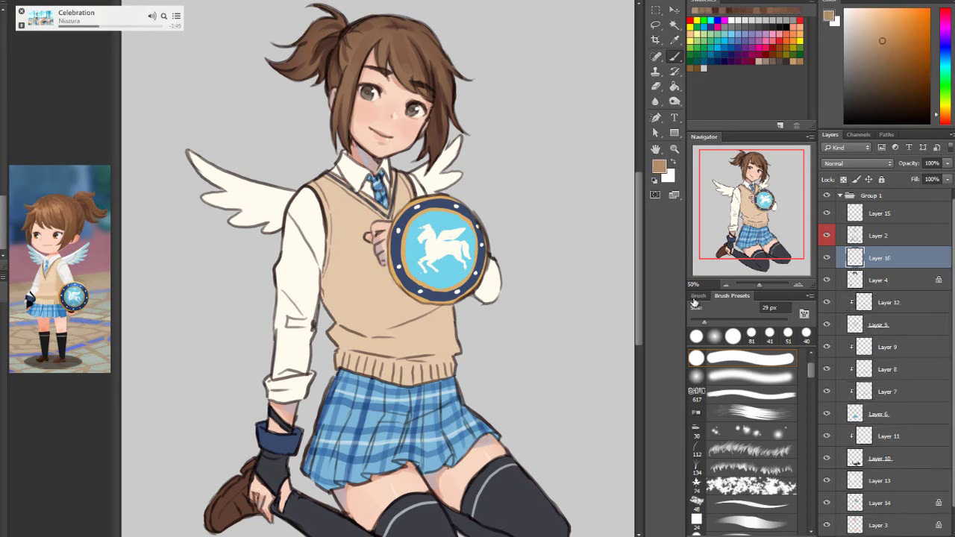
key("bracketleft")
key("bracketleft")
mouse_move(354, 58)
left_mouse_down()
mouse_move(359, 50)
mouse_move(439, 67)
left_mouse_up()
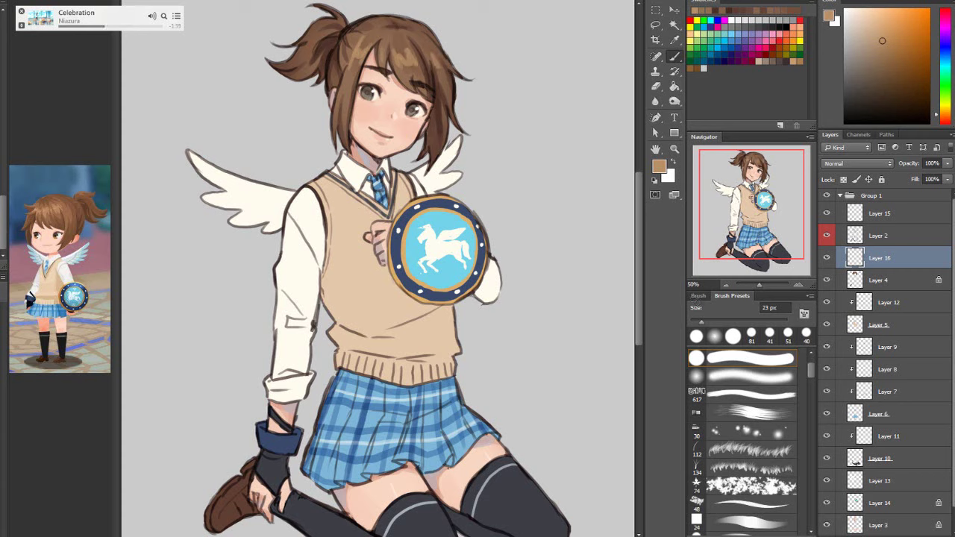
left_click_drag(324, 32, 311, 35)
Trim the hair highlights into thinner strands with a hard round eraser, reduced to 28 px and finally 19 px
key("e")
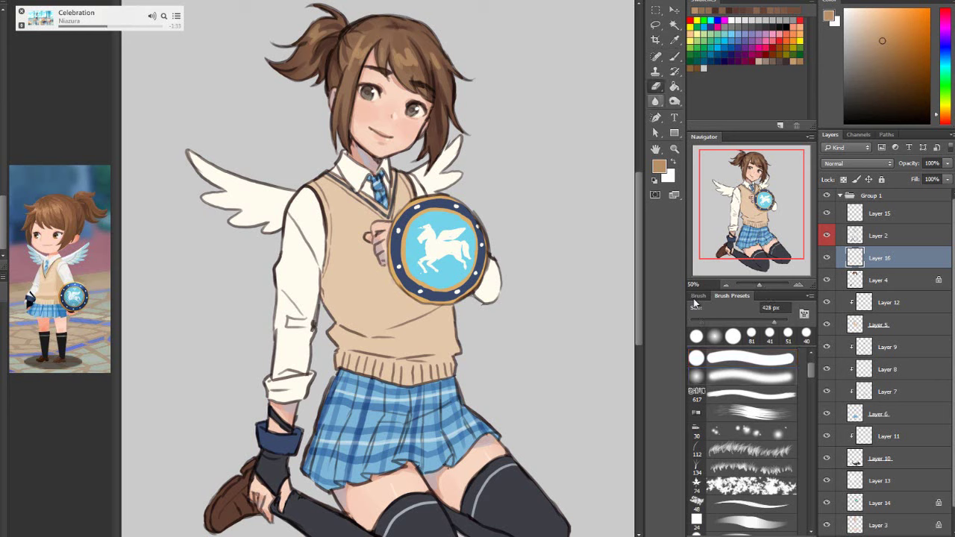
key("[")
key("[")
key("[")
key("[")
key("[")
key("[")
key("[")
key("[")
key("[")
key("[")
key("[")
key("[")
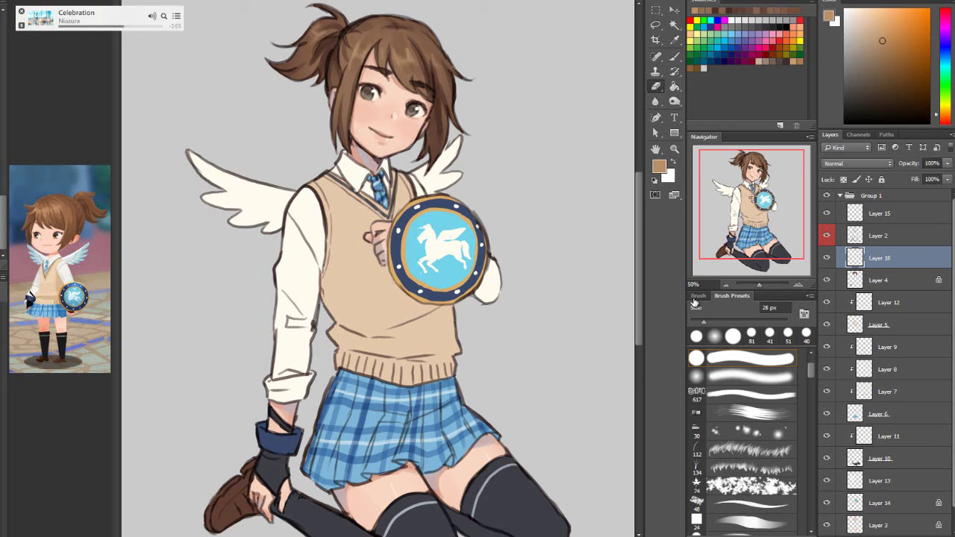
key("bracketright")
key("bracketright")
left_click_drag(710, 322, 699, 321)
Clip the highlight layer to Layer 4 and merge it down into Layer 4
right_click(886, 258)
left_click(806, 279)
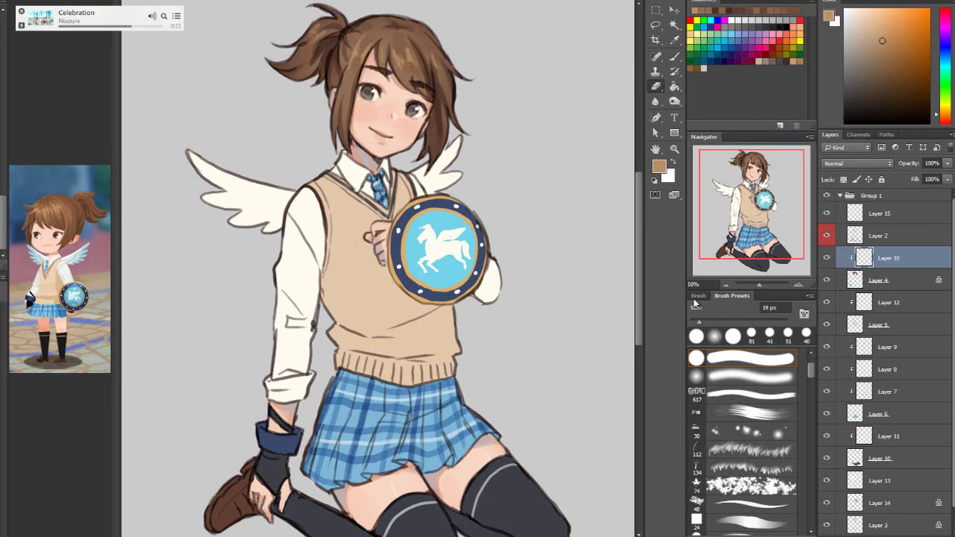
right_click(878, 258)
left_click(794, 414)
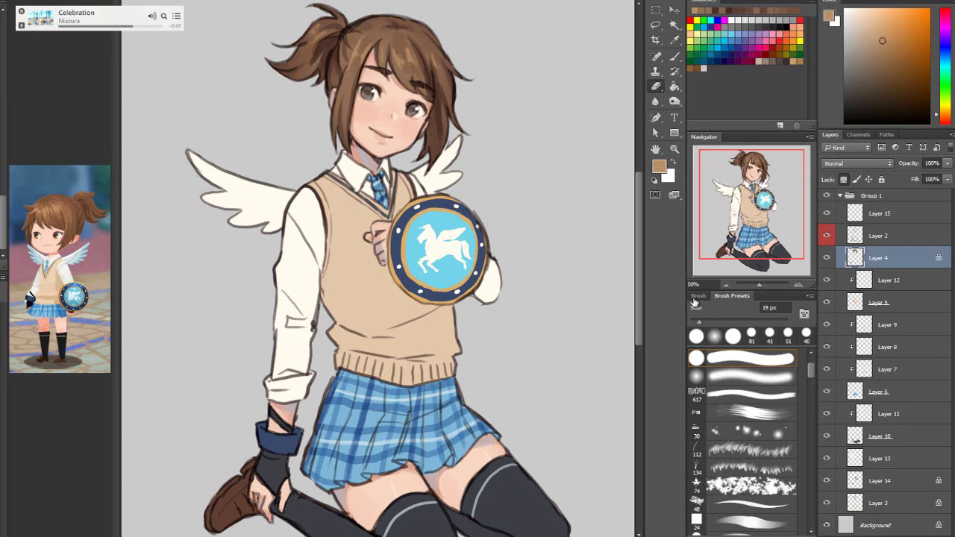
Add a Color Dodge layer clipped to Layer 4 and brush a soft orange-brown glow over the crown and ponytail with a 141 px brush
key("ctrl+shift+alt+n")
right_click(885, 258)
left_click(806, 279)
left_click(857, 163)
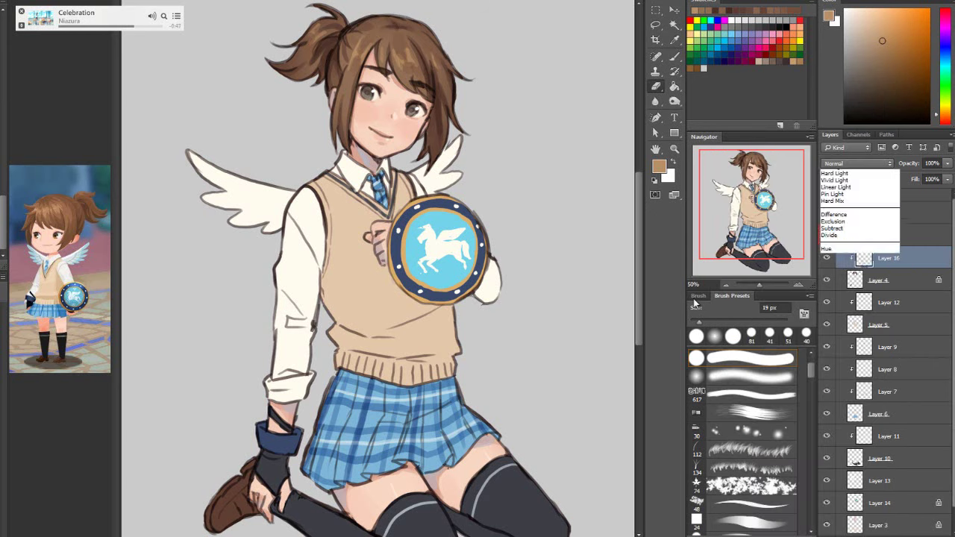
left_click(858, 248)
left_click(912, 46)
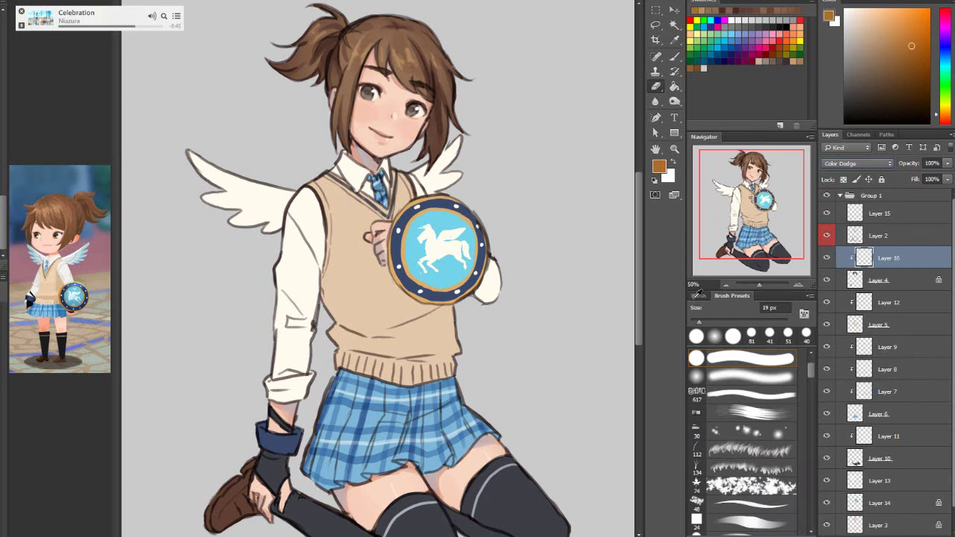
key("b")
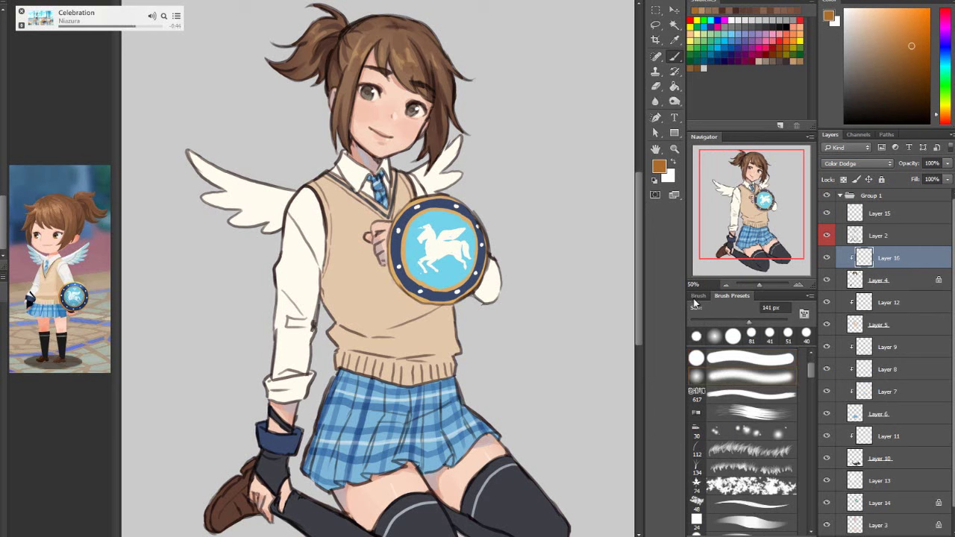
left_click_drag(440, 60, 332, 39)
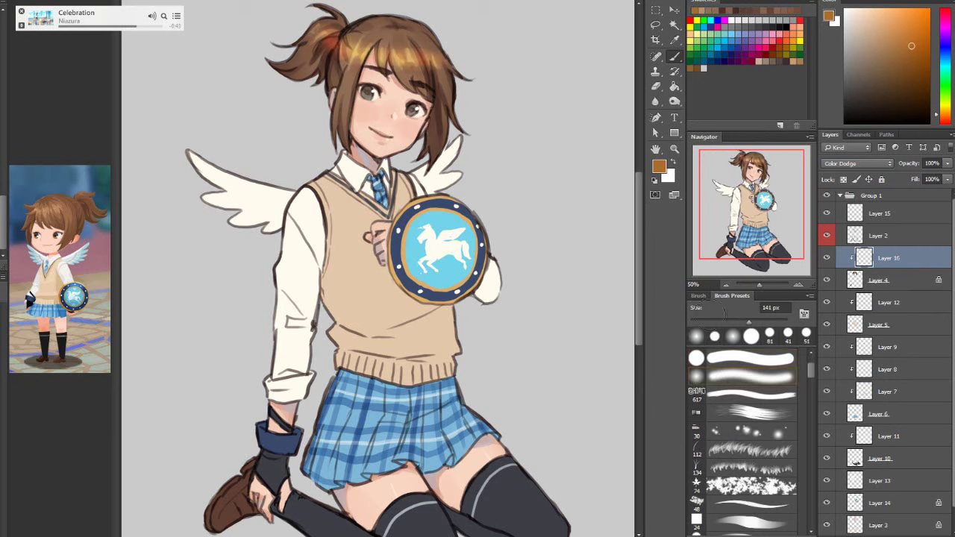
Lower the Color Dodge layer's opacity to 21% and merge it down into Layer 4
left_click(947, 164)
left_click_drag(947, 177, 906, 176)
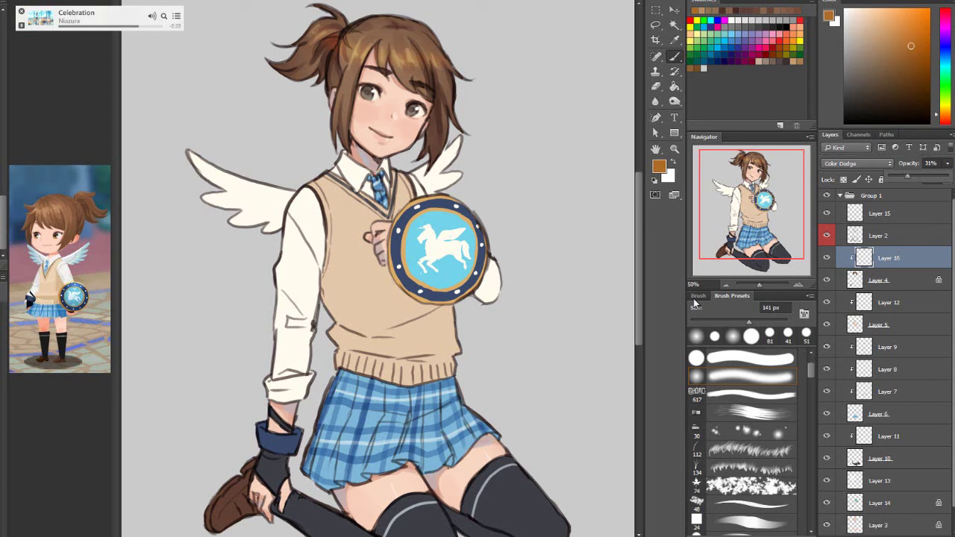
key("Return")
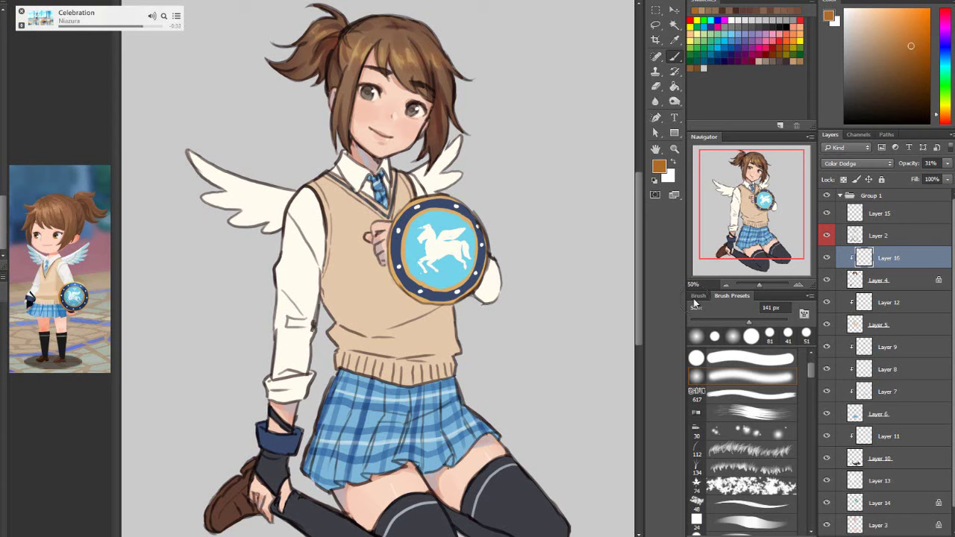
left_click(948, 164)
left_click_drag(913, 176, 908, 177)
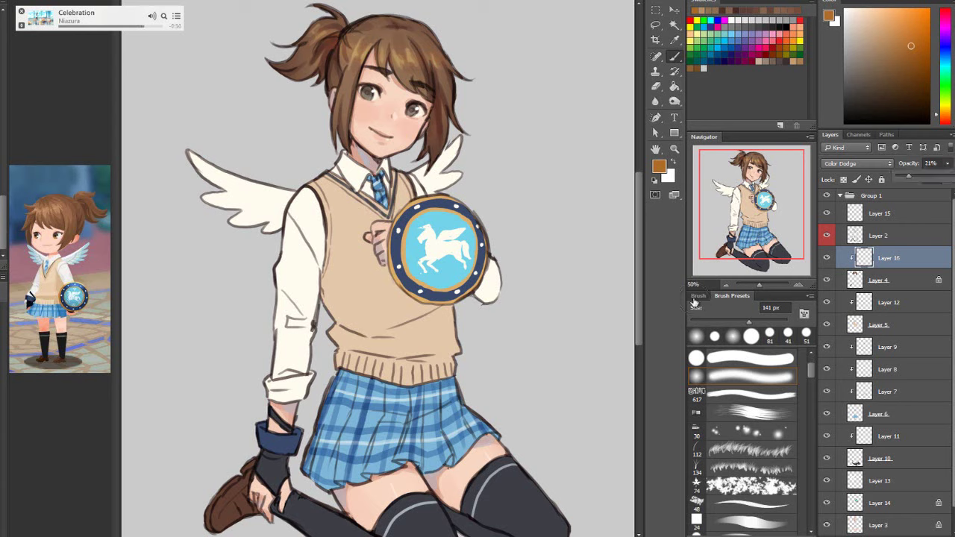
right_click(892, 257)
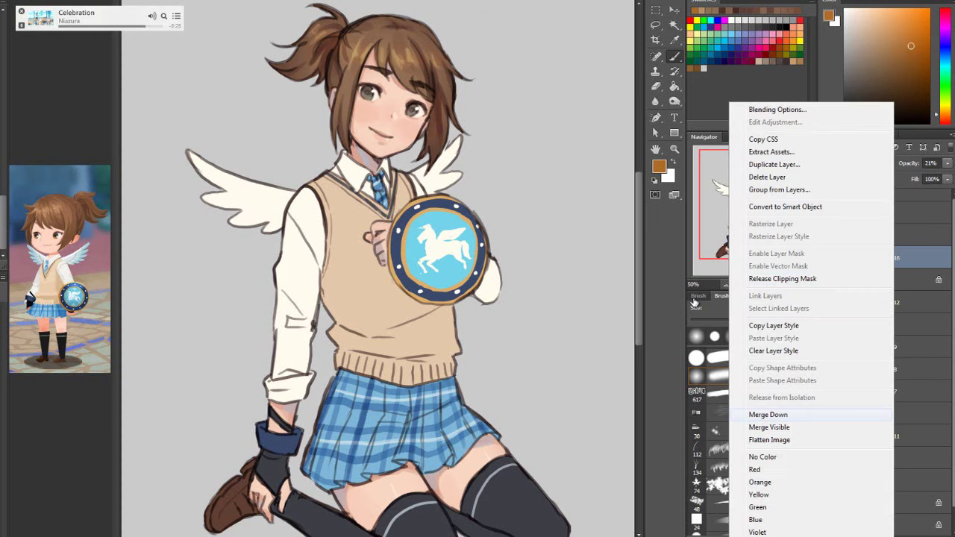
left_click(783, 413)
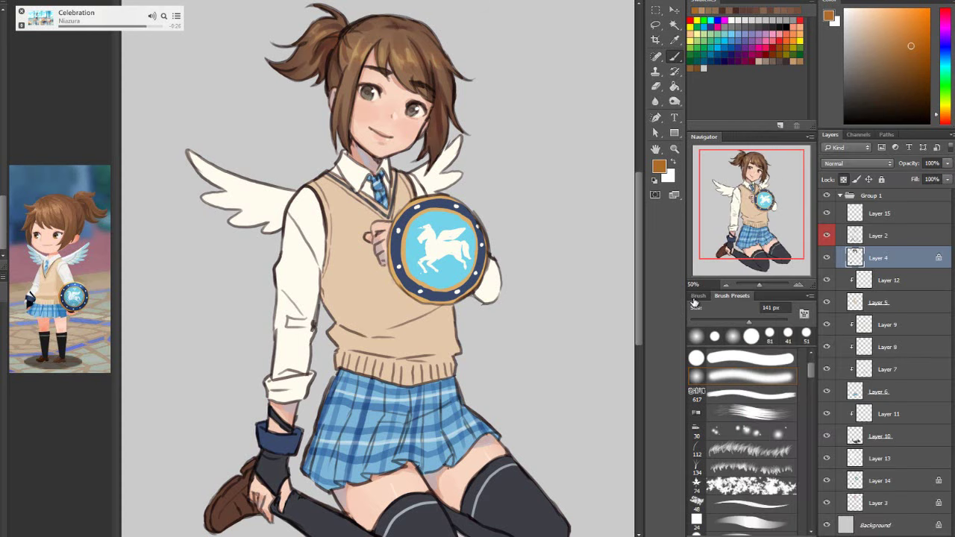
Paint a greyish blue tint over the hair lock beside the shield-side cheek with the hard round brush
key("comma")
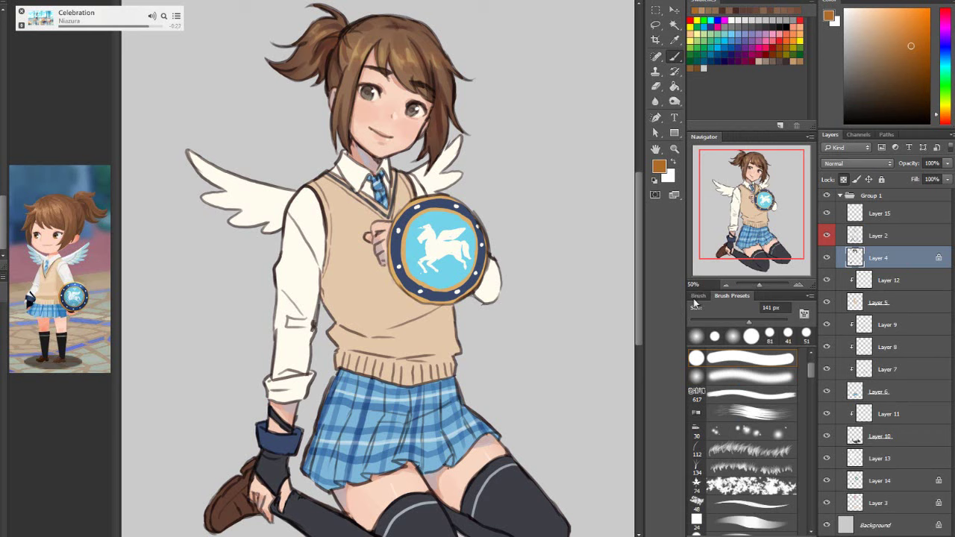
left_click(946, 52)
left_click(869, 33)
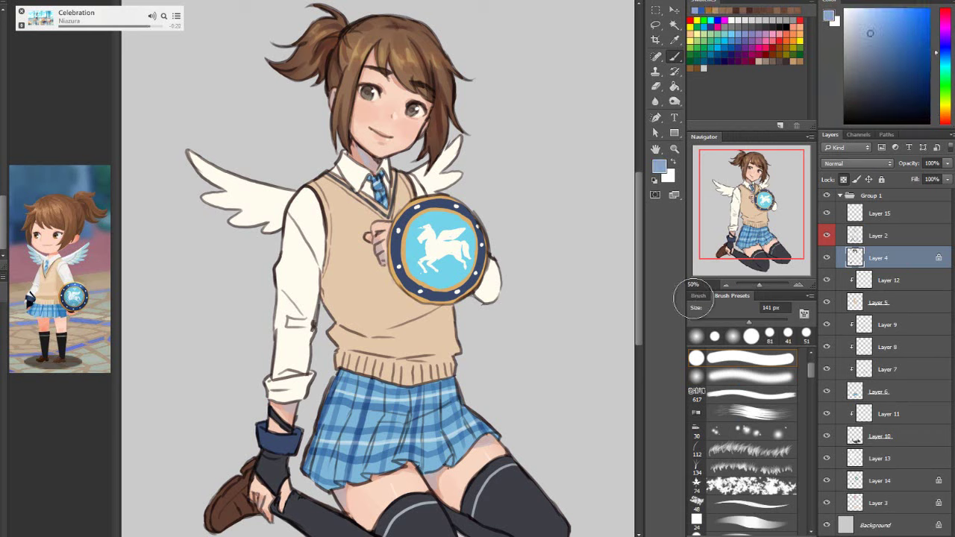
left_click_drag(434, 123, 433, 146)
Sample the muted mauve from the tinted hair and shade the side lock and ponytail base with the brush reduced to 66 px
left_click(434, 132, "alt")
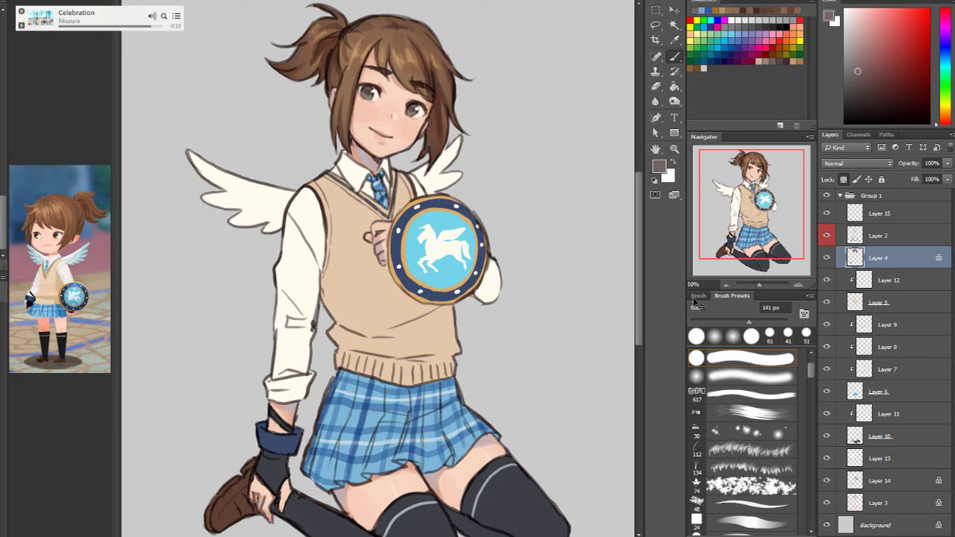
key("bracketleft")
key("bracketleft")
key("bracketleft")
key("bracketleft")
key("bracketleft")
key("bracketleft")
key("bracketleft")
key("bracketleft")
key("bracketleft")
key("bracketleft")
left_click_drag(438, 104, 431, 142)
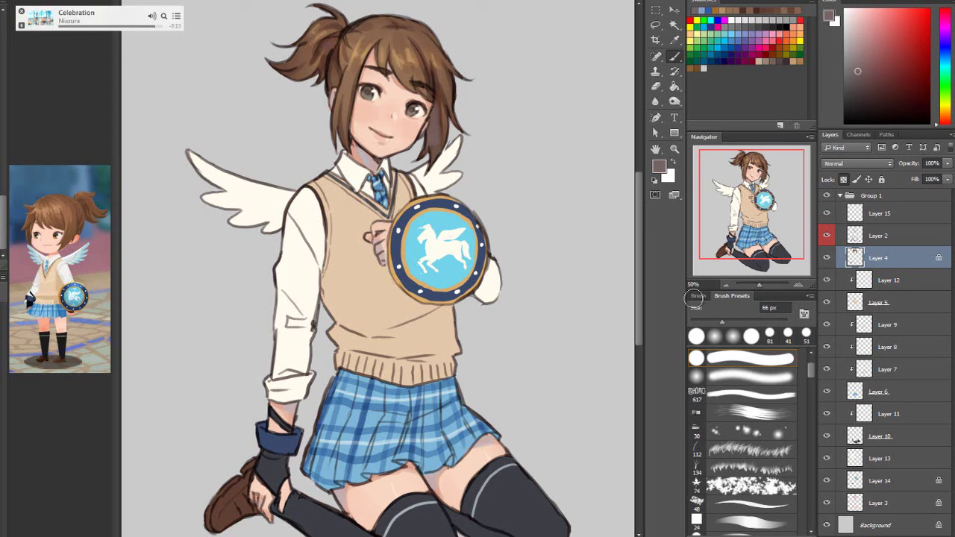
left_click_drag(337, 50, 333, 68)
Refine the fringe strands with sampled dark brown and mauve tones using a 27 px brush
key("bracketleft")
key("bracketleft")
key("bracketleft")
key("bracketleft")
key("bracketleft")
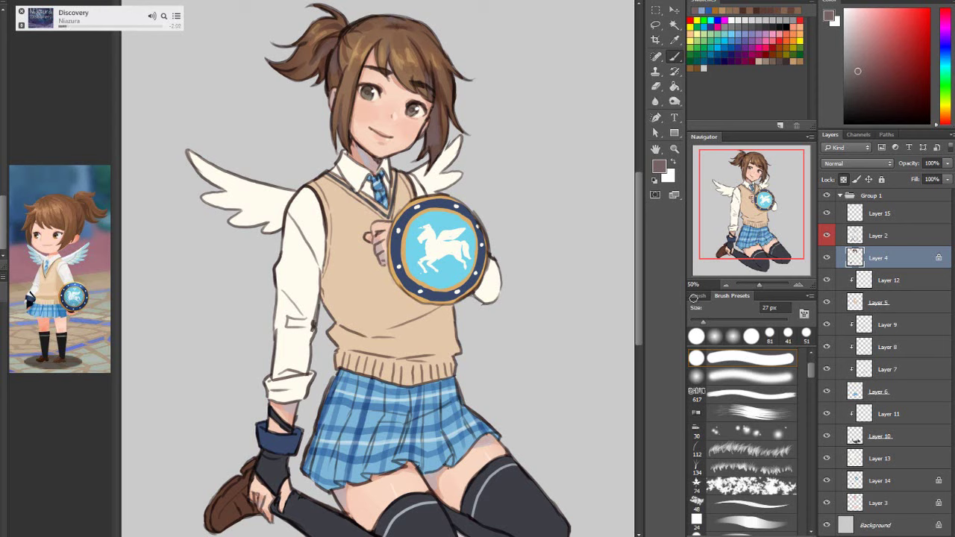
left_click(406, 61, "alt")
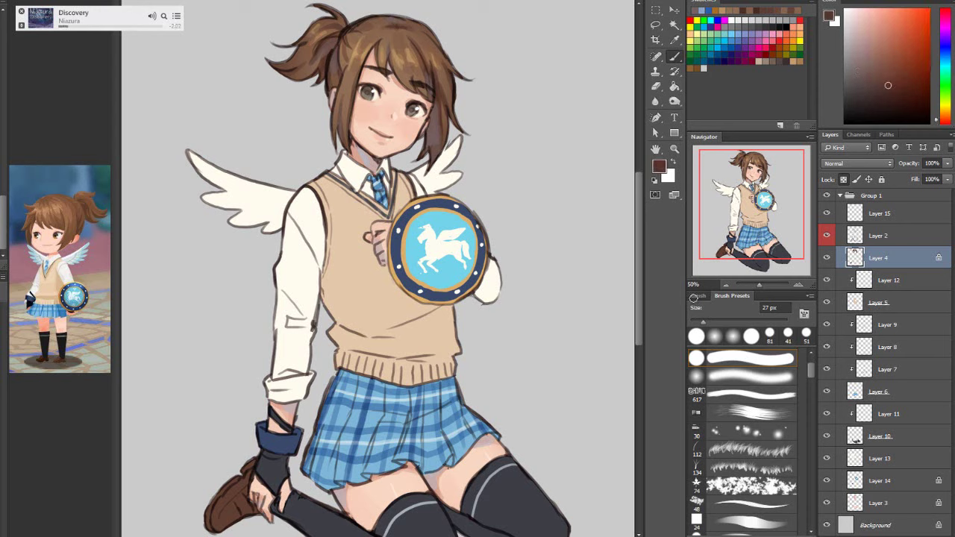
left_click_drag(401, 49, 417, 82)
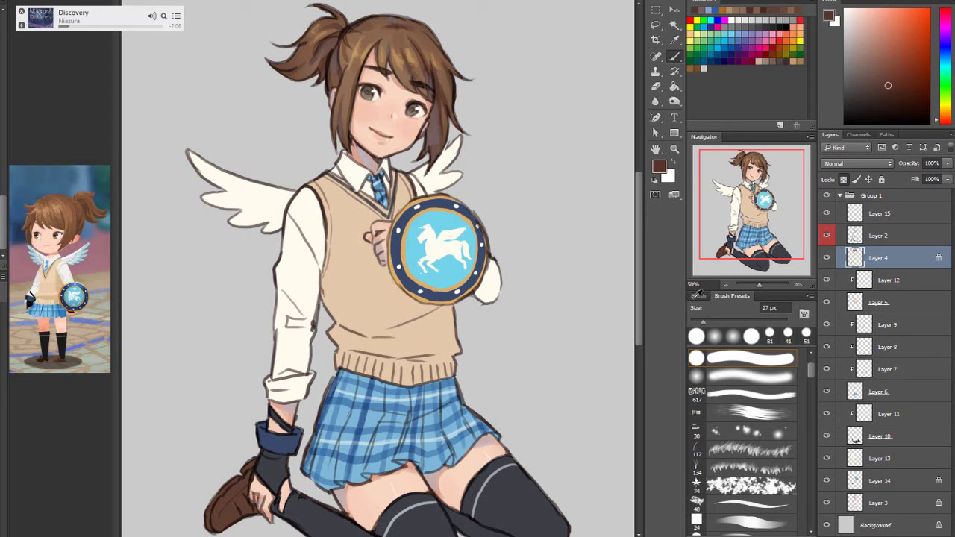
left_click(420, 81, "alt")
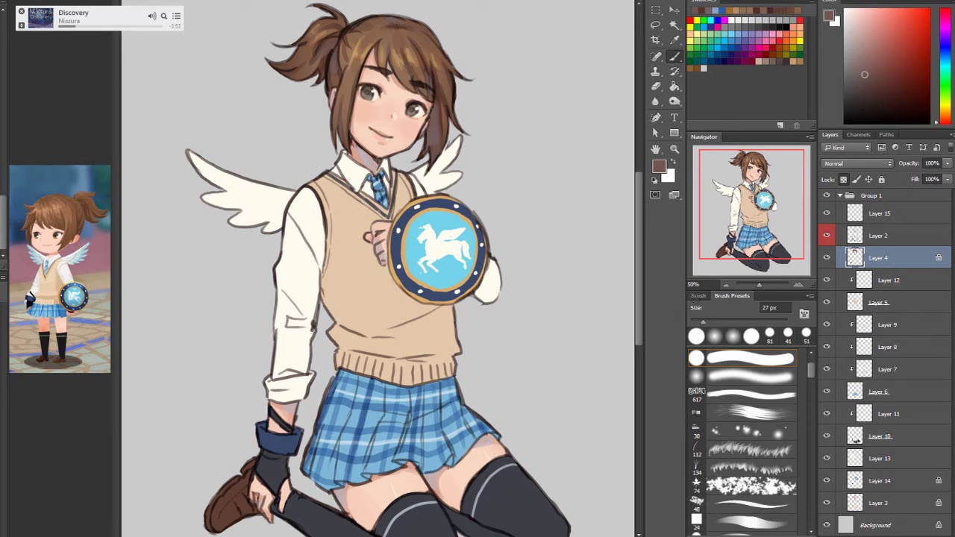
Add a new layer above the Layer 2 line art and clip it to Layer 2
key("alt+bracketright")
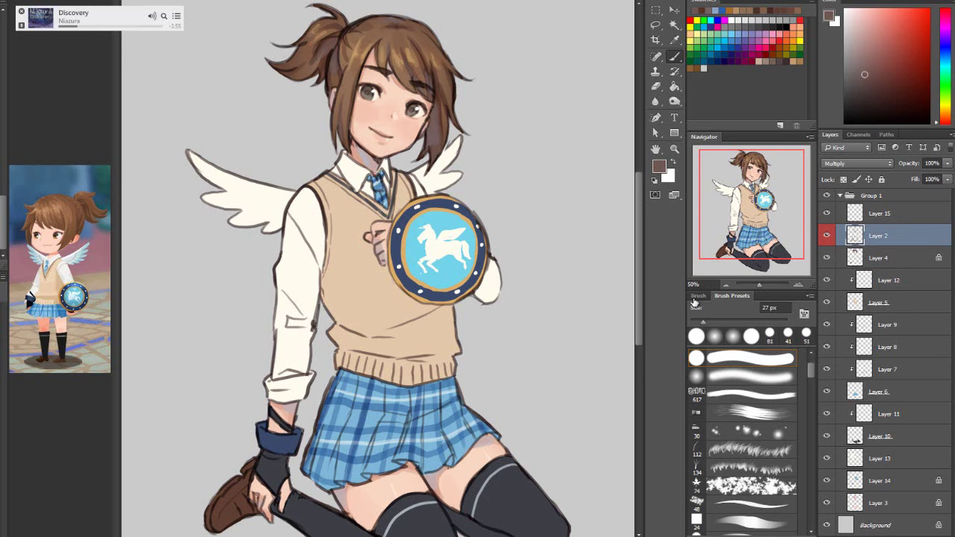
key("ctrl+shift+alt+n")
right_click(883, 236)
left_click(784, 279)
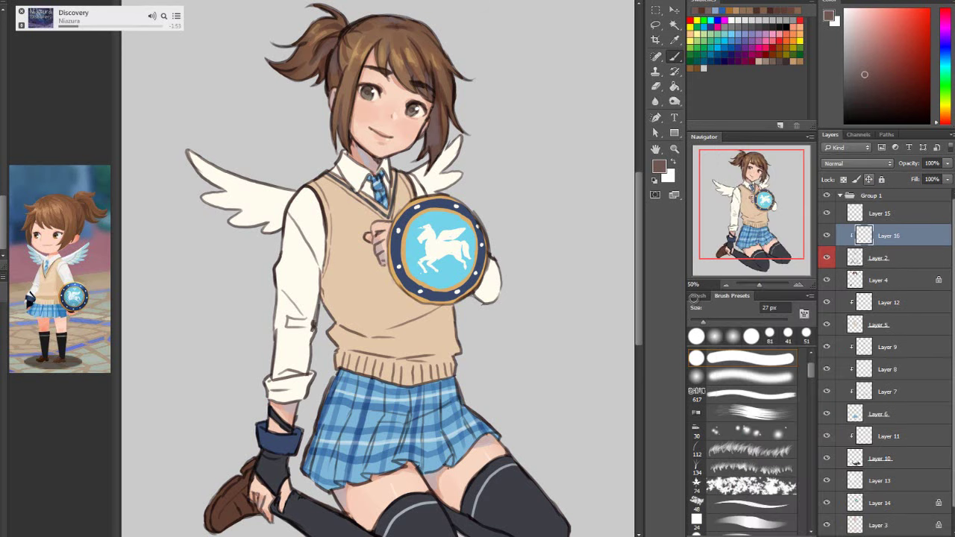
Recolour the hair line art on the clipped layer with sampled dark brown and lighter reddish browns, using a 71 px brush
left_click(229, 507, "alt")
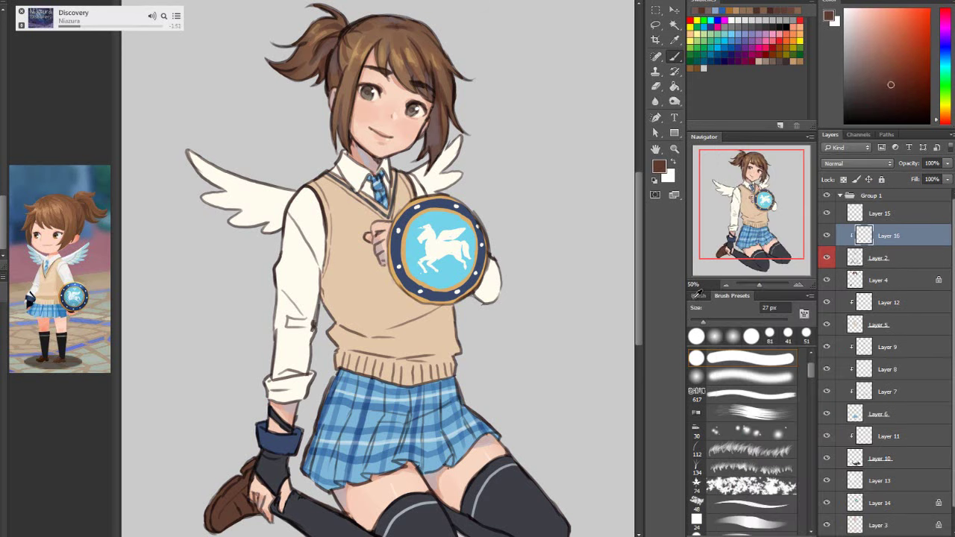
key("bracketright")
key("bracketright")
key("bracketright")
key("bracketright")
key("bracketright")
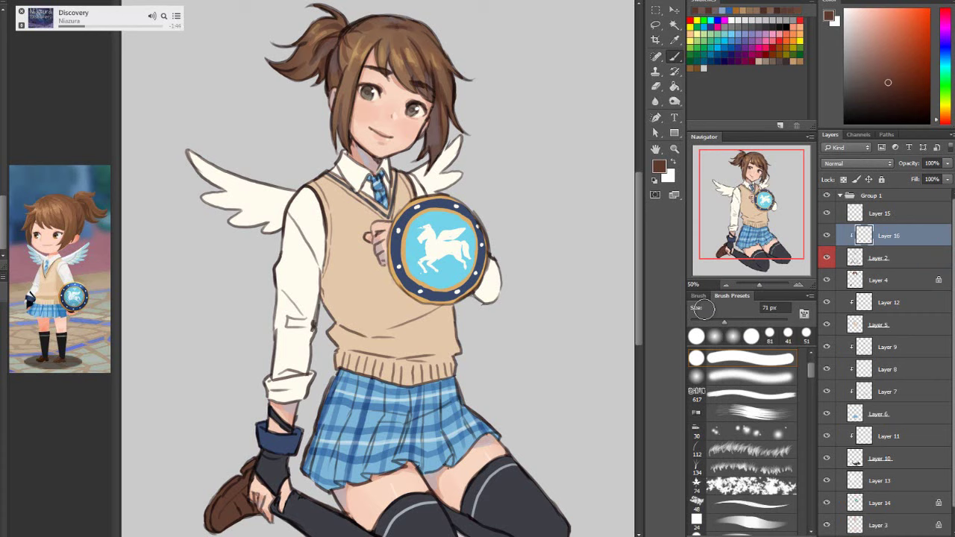
left_click(879, 61)
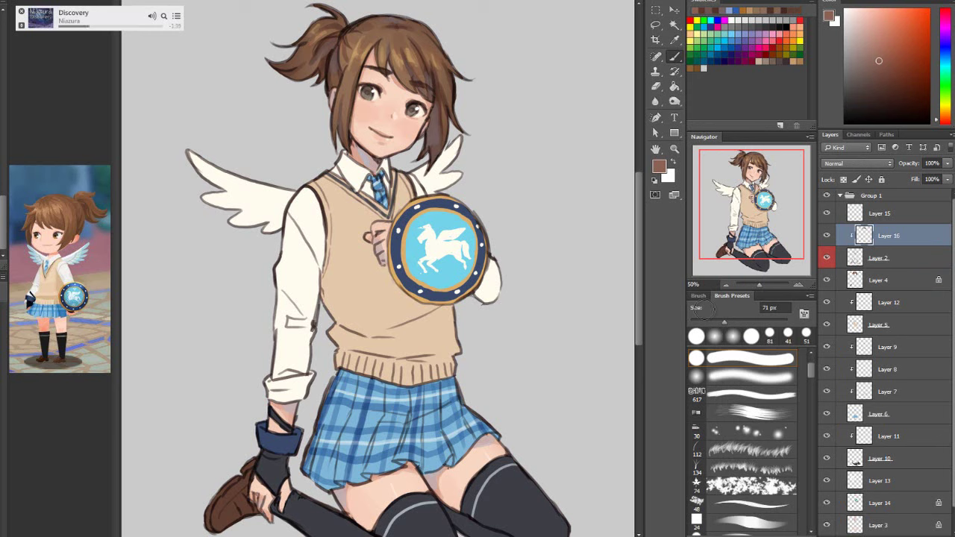
left_click(860, 36)
left_click_drag(412, 83, 433, 92)
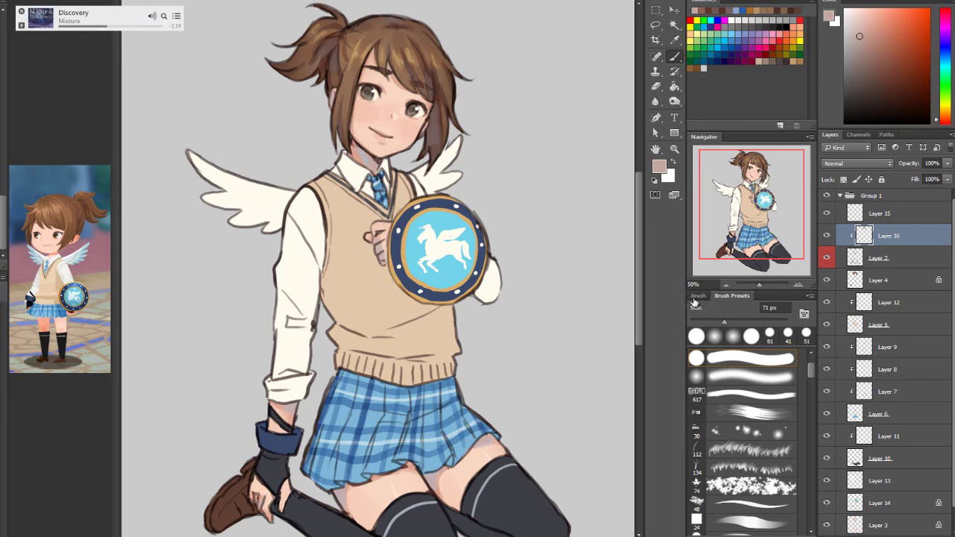
Lock the transparent pixels of the vest's Layer 5, sample the vest's beige and add a new layer clipped to it
left_click(888, 325)
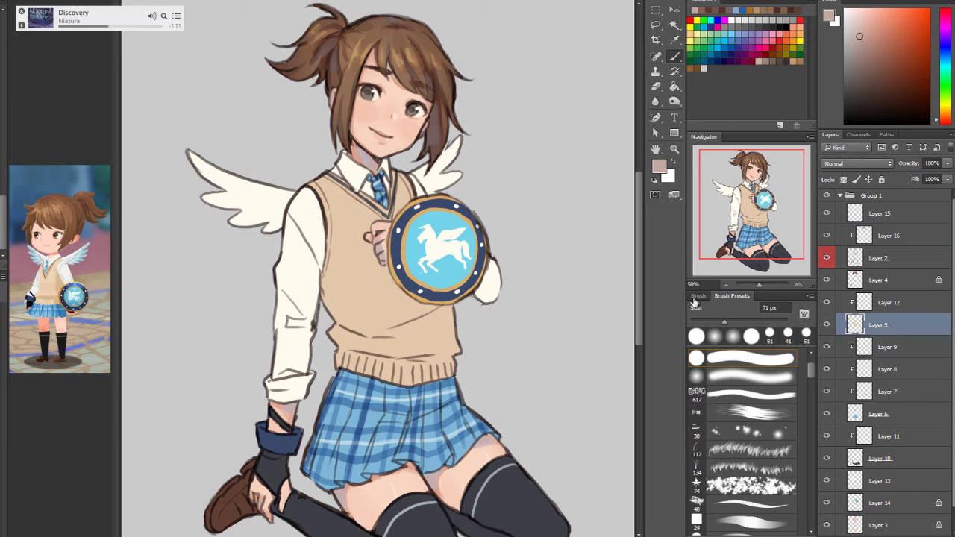
left_click(843, 179)
left_click(373, 291, "alt")
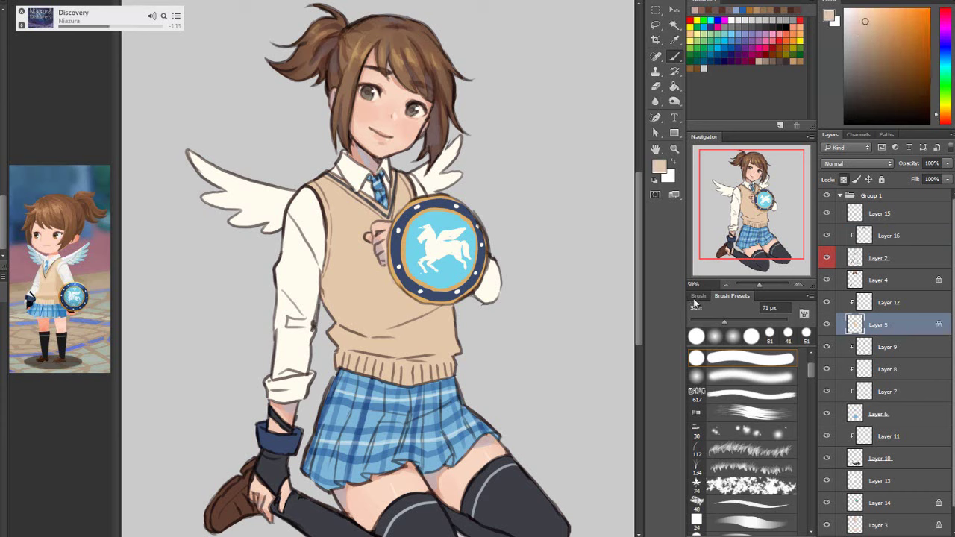
key("ctrl+alt+shift+n")
key("ctrl+alt+g")
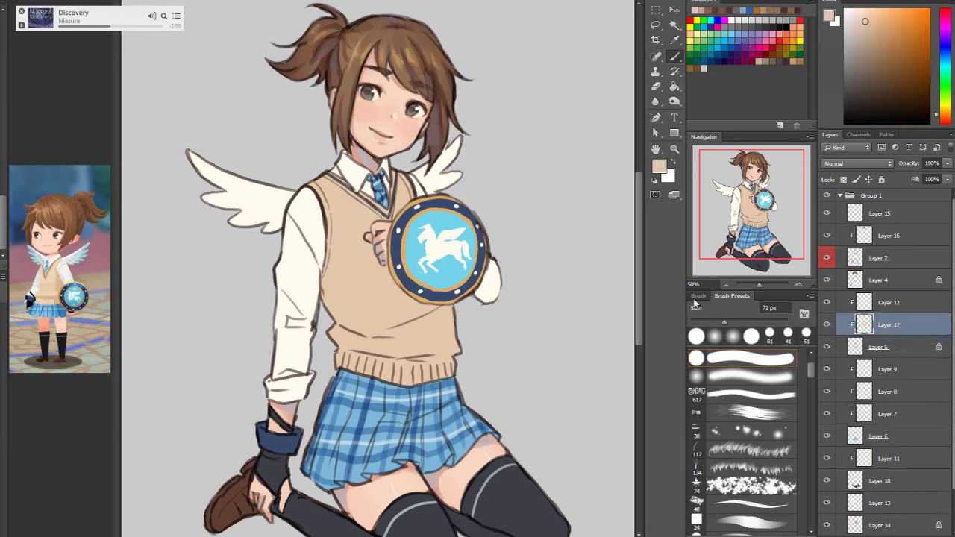
Pick a muted reddish brown and fill the clipped vest layer with it
left_click(945, 118)
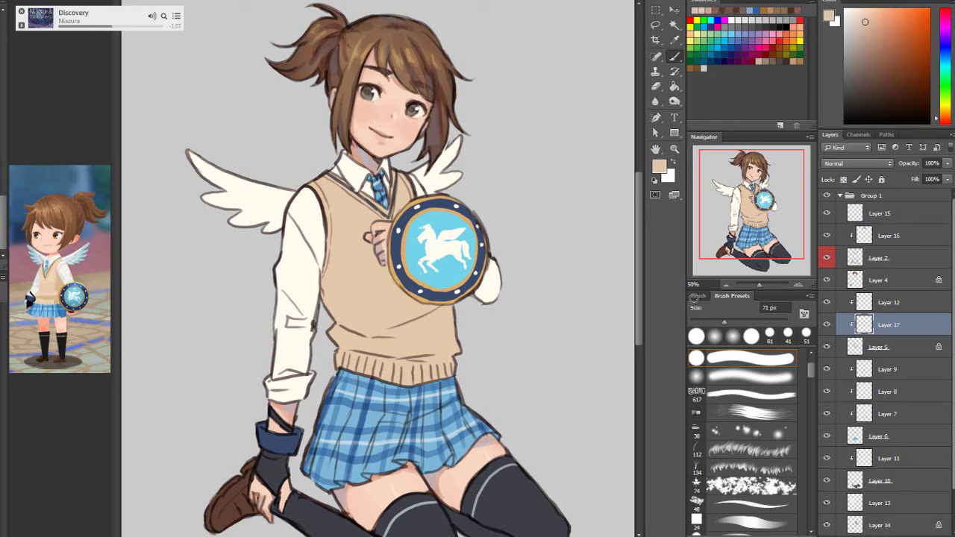
left_click(868, 50)
key("g")
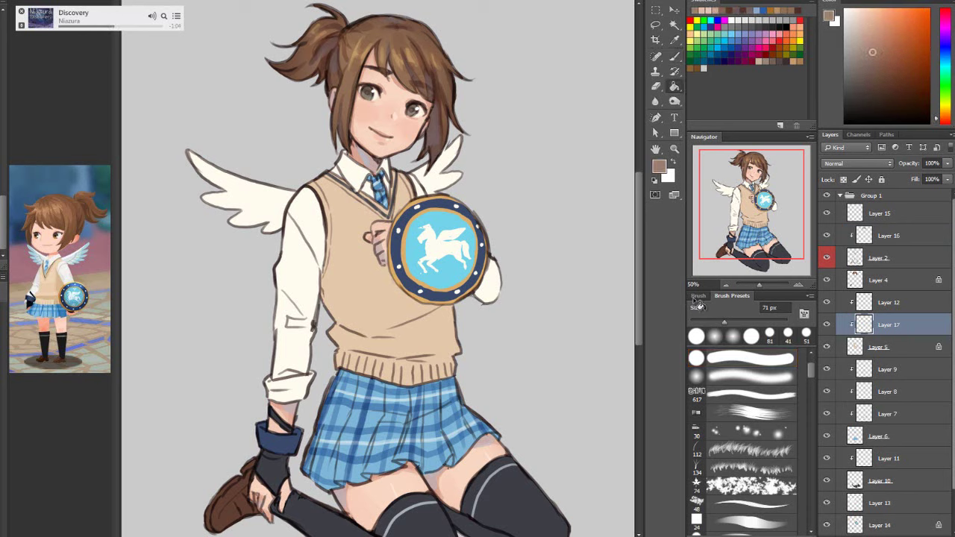
key("alt+BackSpace")
Erase the brown from the vest's chest and belly with a soft 499 px eraser, leaving shaded edges, and merge the layer into Layer 5
key("e")
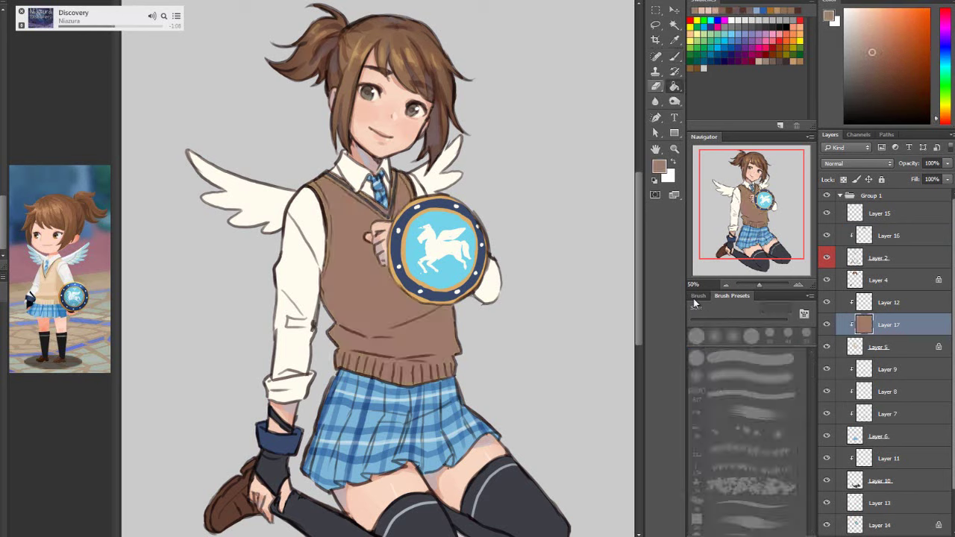
key("period")
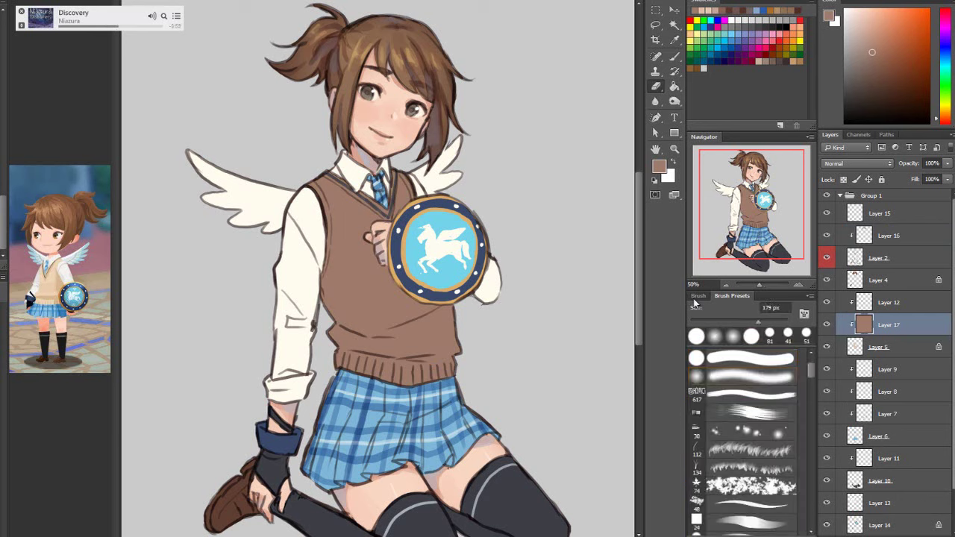
key("bracketright")
key("bracketright")
key("bracketright")
key("bracketright")
key("bracketright")
key("bracketright")
mouse_move(371, 216)
left_mouse_down()
mouse_move(359, 287)
mouse_move(426, 326)
mouse_move(396, 332)
mouse_move(373, 209)
left_mouse_up()
mouse_move(373, 313)
left_mouse_down()
mouse_move(373, 346)
mouse_move(440, 321)
left_mouse_up()
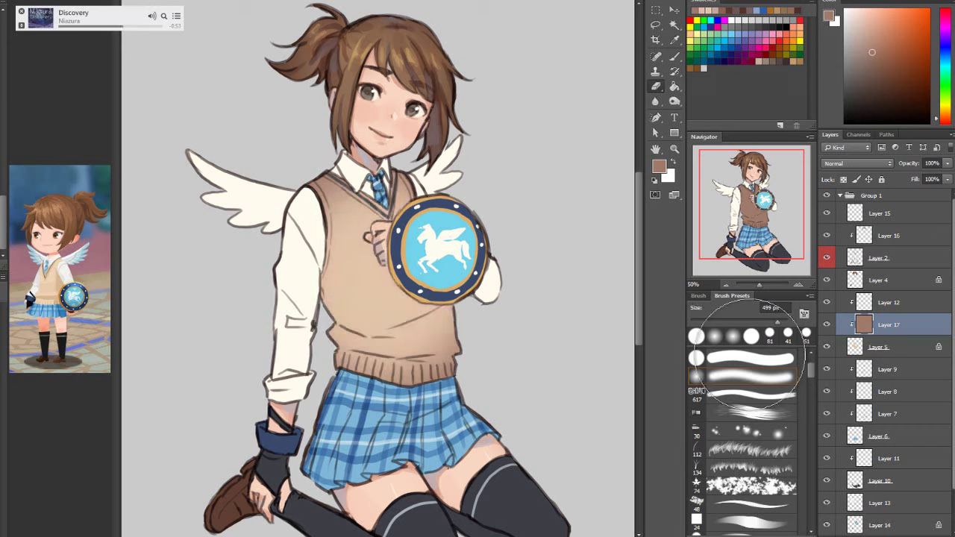
right_click(893, 325)
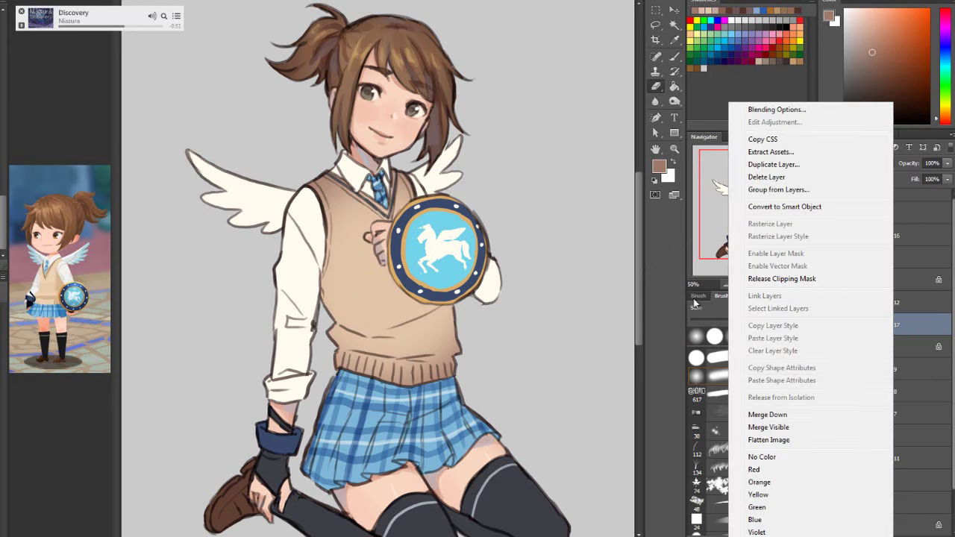
left_click(790, 413)
Paint brown fold shadows along the vest's side, across the waist crease and under the shield with a 71 px hard round brush
key("b")
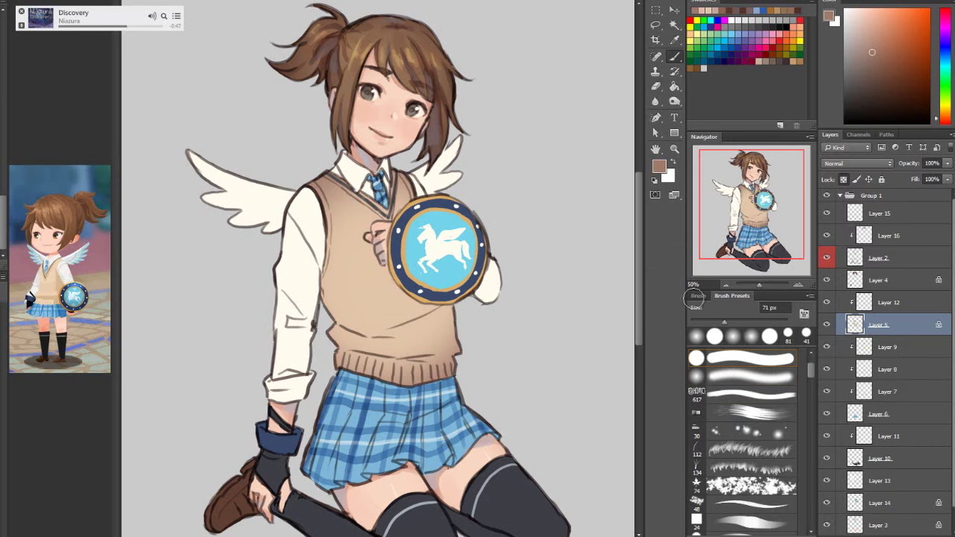
mouse_move(324, 265)
left_mouse_down()
mouse_move(340, 312)
mouse_move(363, 332)
mouse_move(338, 321)
mouse_move(376, 335)
left_mouse_up()
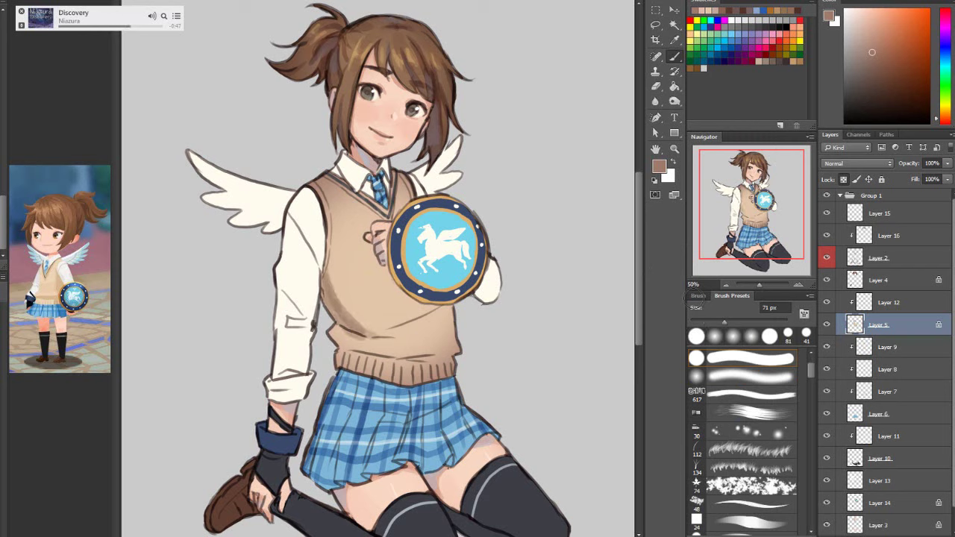
mouse_move(408, 303)
left_mouse_down()
mouse_move(422, 314)
mouse_move(410, 330)
left_mouse_up()
mouse_move(396, 304)
left_mouse_down()
mouse_move(439, 328)
mouse_move(426, 312)
mouse_move(452, 312)
left_mouse_up()
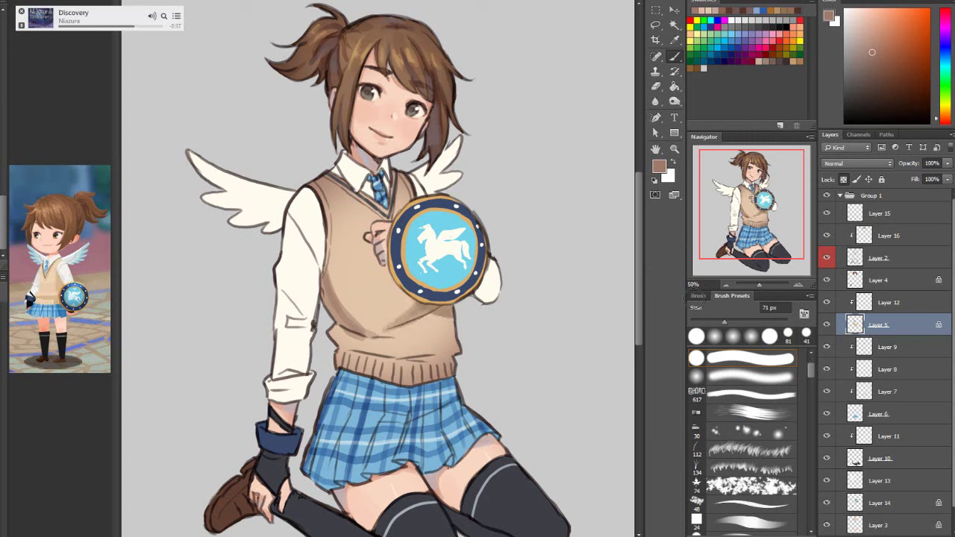
Deepen the vest's brown shadows at the waist, neckline and side, and blend the crease below the chest with a lighter sampled brown
mouse_move(337, 344)
left_mouse_down()
mouse_move(419, 361)
mouse_move(452, 355)
mouse_move(454, 326)
left_mouse_up()
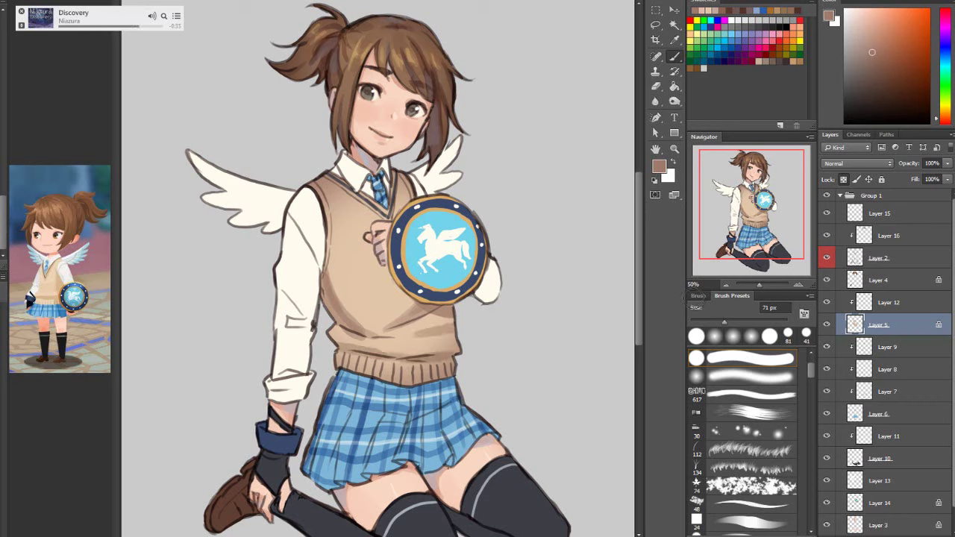
left_click_drag(399, 178, 406, 187)
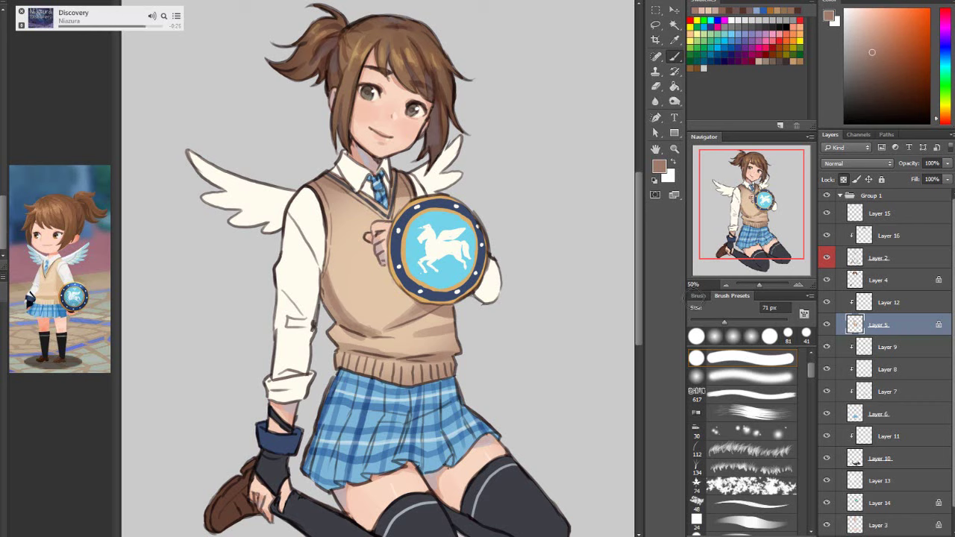
mouse_move(328, 243)
left_mouse_down()
mouse_move(330, 287)
mouse_move(344, 312)
left_mouse_up()
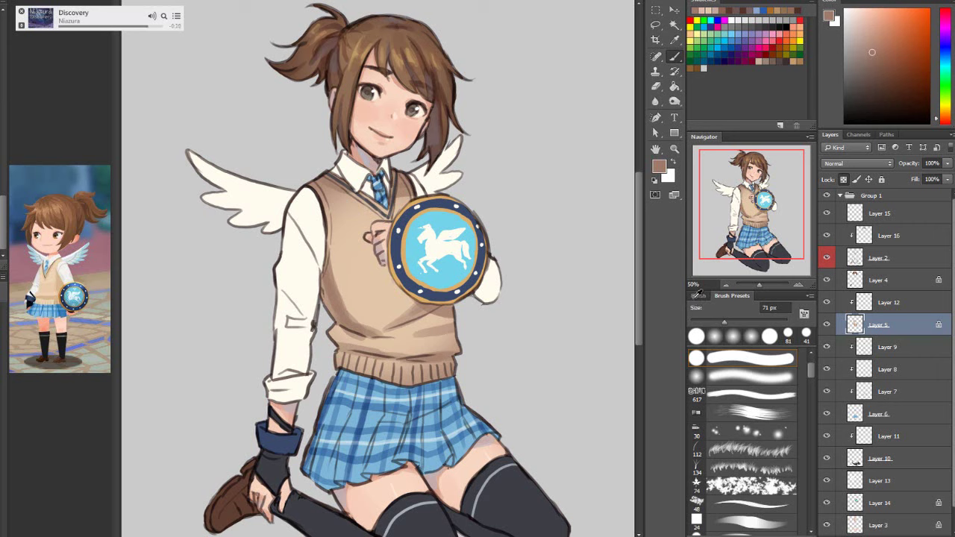
left_click(337, 295, "alt")
left_click_drag(408, 305, 377, 322)
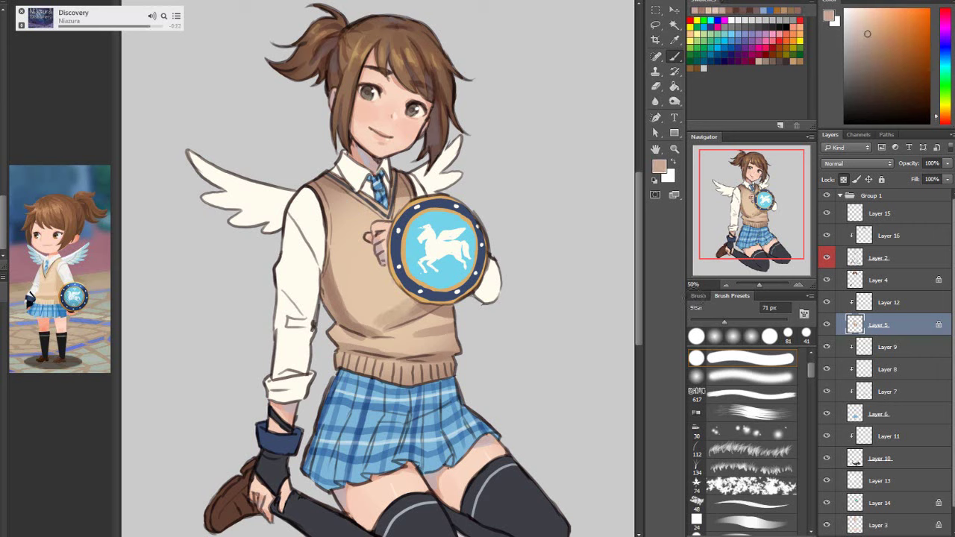
Enlarge the brush to 122 px and soften the shadow beneath the vest's chest using sampled light beiges
left_click(743, 322)
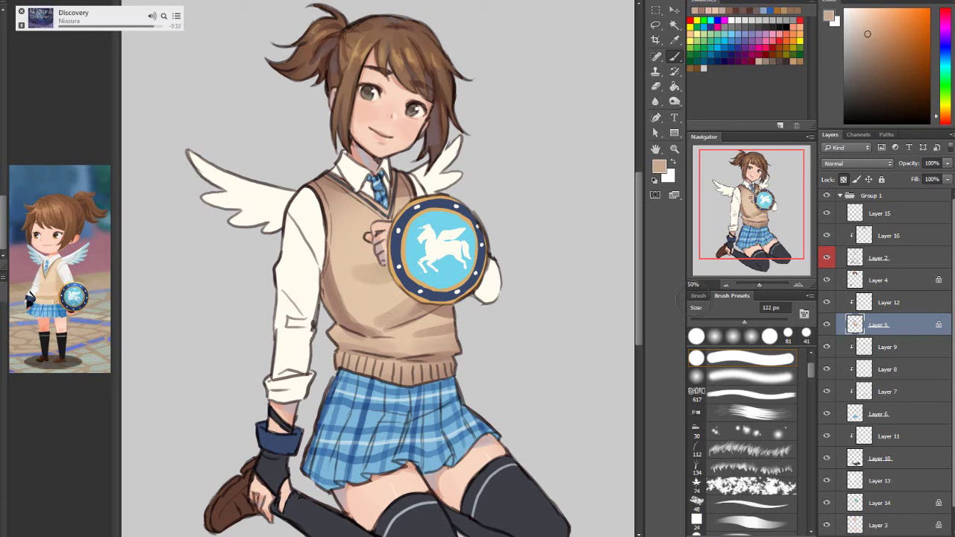
left_click(694, 299, "alt")
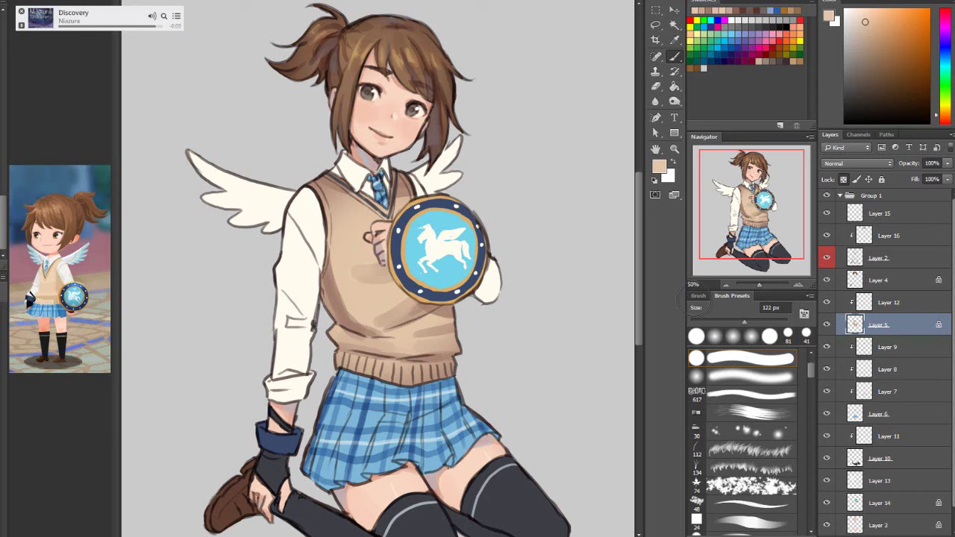
left_click(694, 300, "alt")
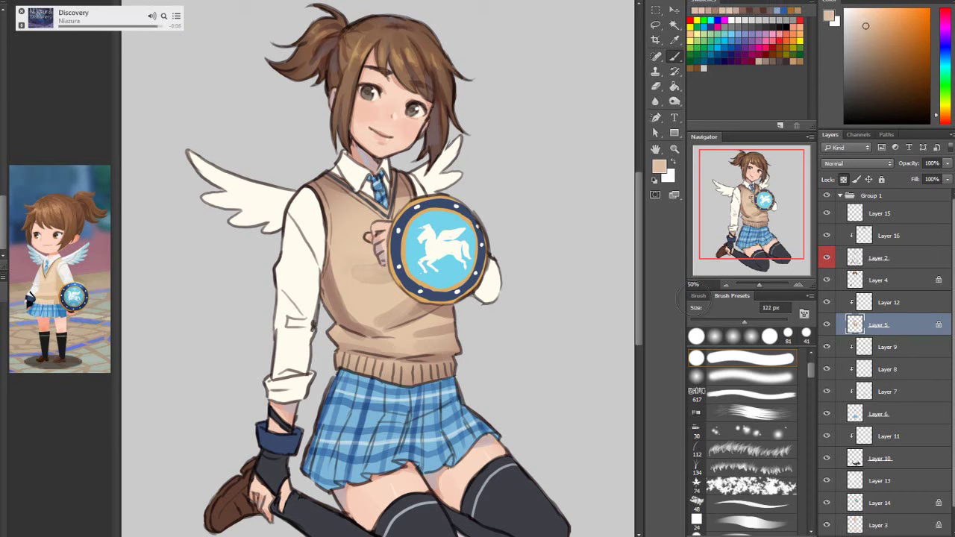
left_click_drag(384, 321, 413, 309)
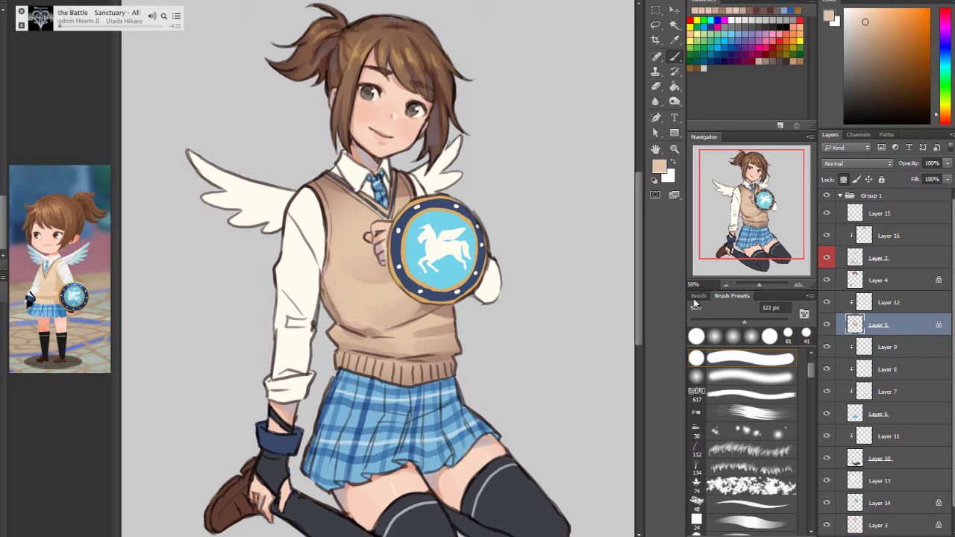
Blend the vest's waist folds with sampled brown and beige, and touch up the ribbed hem with a 76 px brush
left_click(694, 299, "alt")
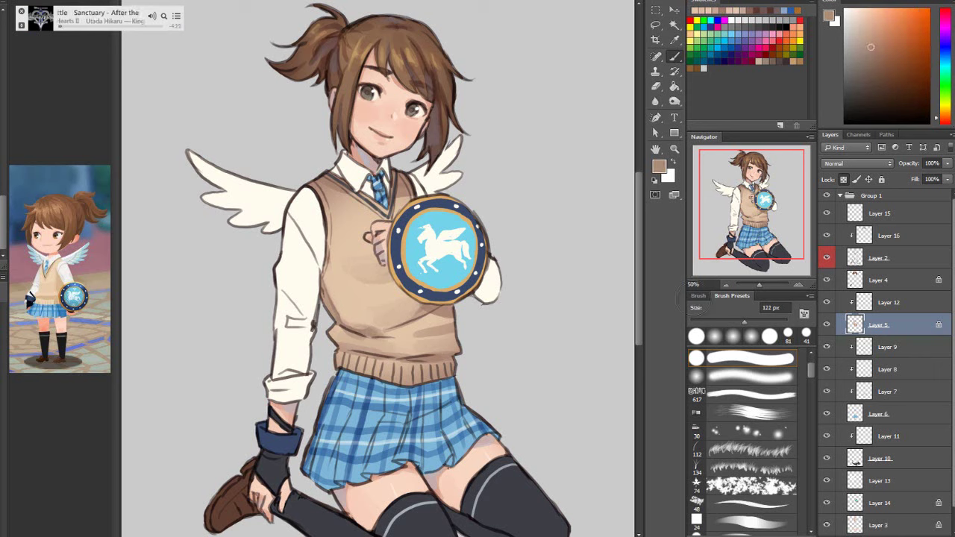
left_click(438, 327, "alt")
left_click_drag(427, 331, 452, 326)
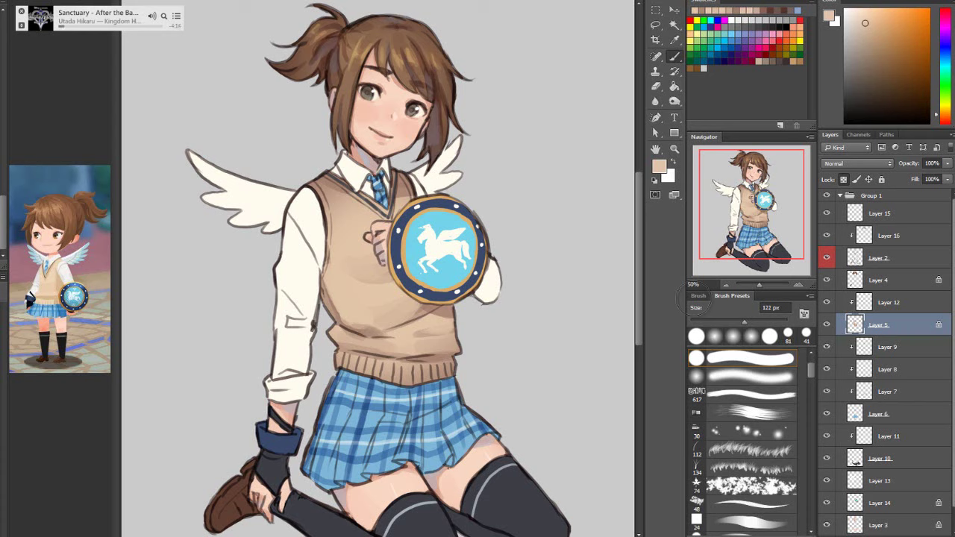
left_click(693, 299, "alt")
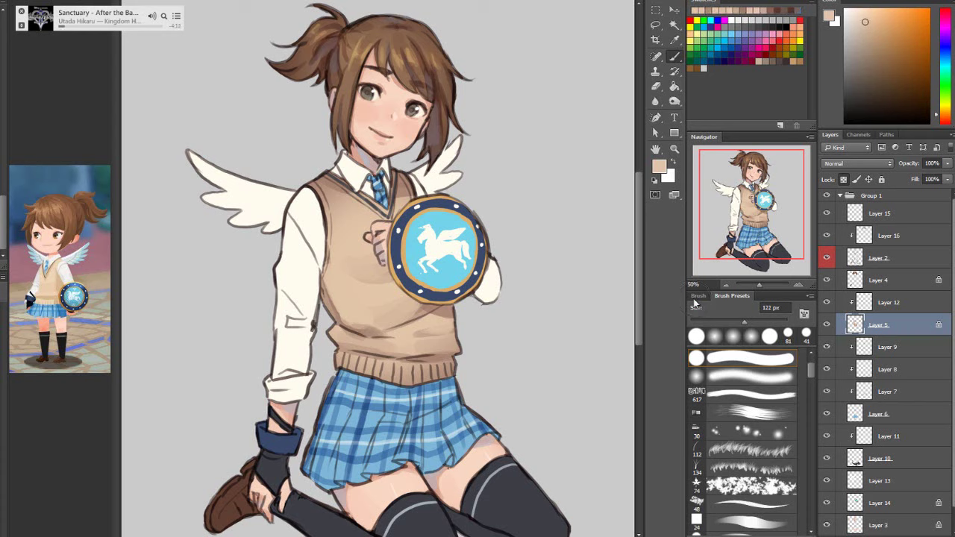
key("bracketleft")
left_click_drag(376, 365, 377, 375)
left_click(448, 274, "alt")
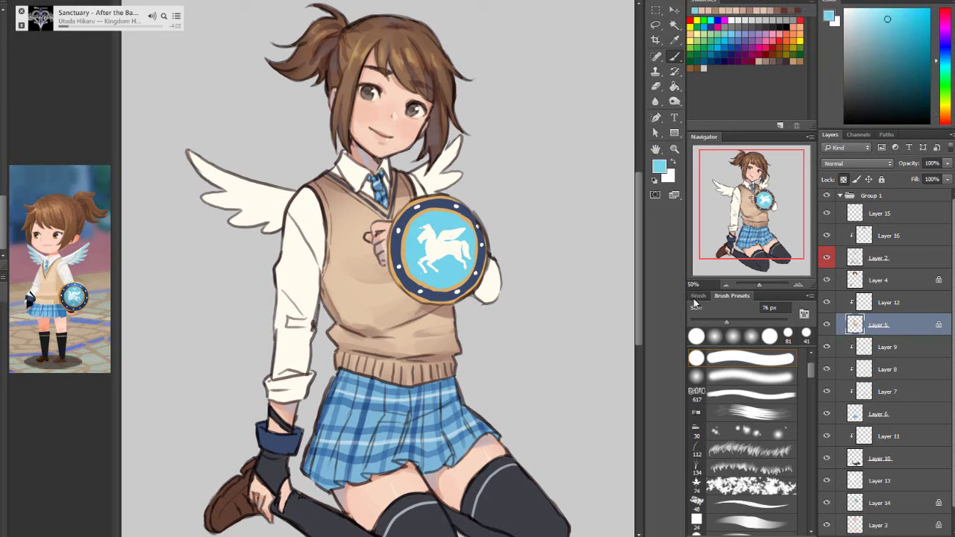
left_click(694, 299, "alt")
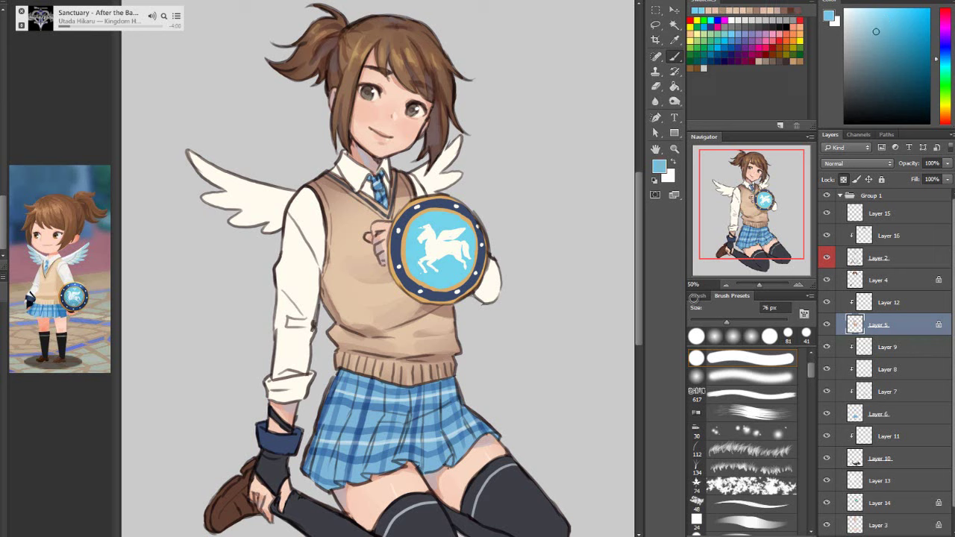
left_click(693, 298, "alt")
left_click_drag(325, 181, 343, 191)
key("ctrl+z")
Choose a light grey and paint cool reflected light on the vest's shoulders and under the chest, reducing the brush to 47 px
left_click(860, 20)
left_click(694, 298, "alt")
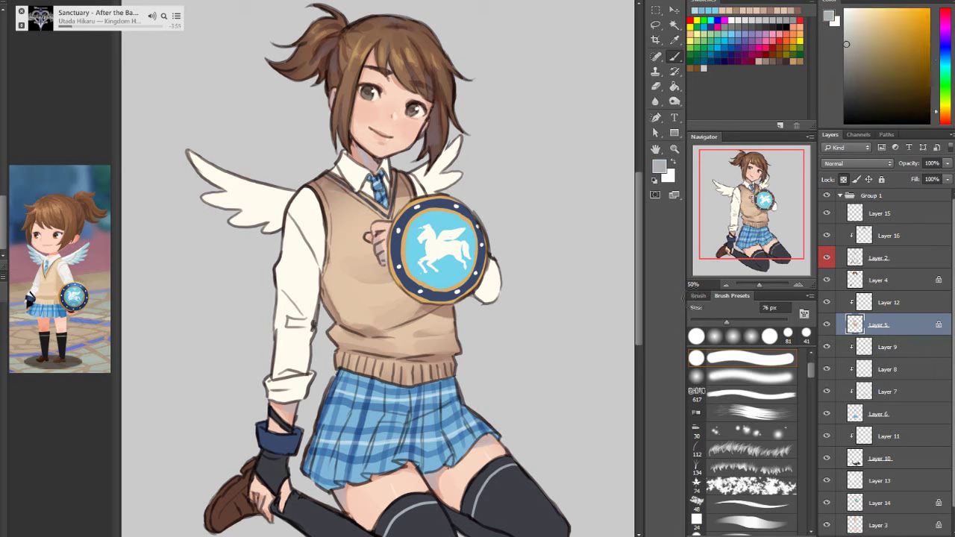
key("ctrl+z")
mouse_move(399, 179)
left_mouse_down()
mouse_move(402, 194)
mouse_move(410, 189)
left_mouse_up()
left_click(712, 322)
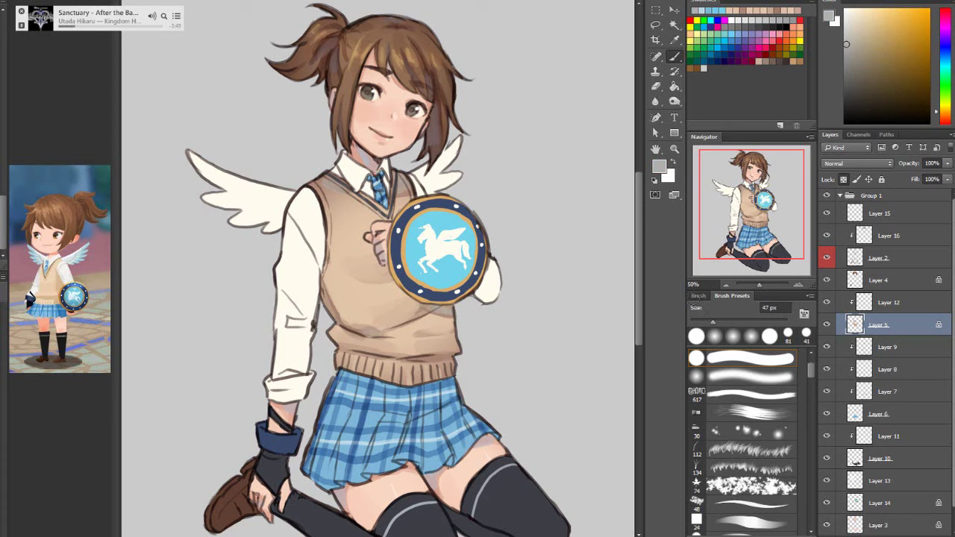
left_click_drag(364, 332, 339, 322)
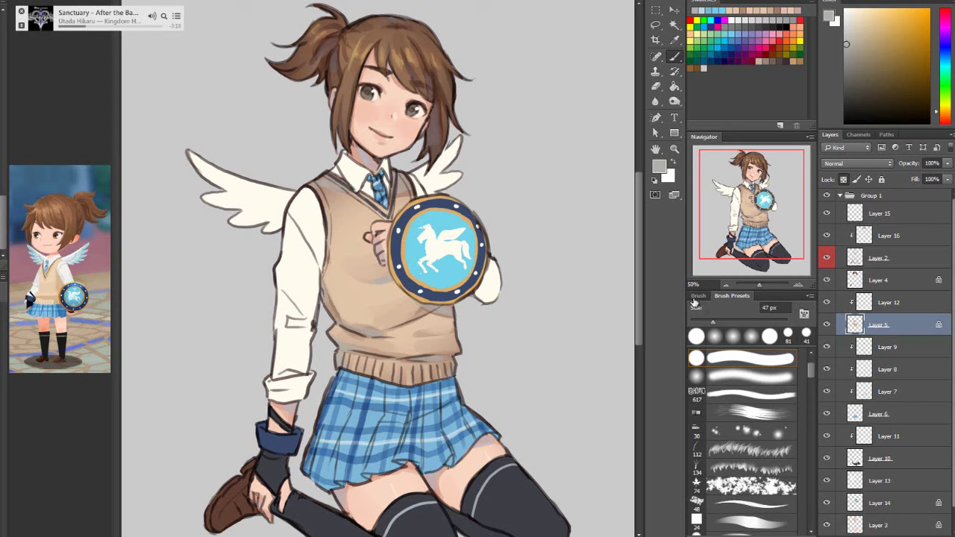
Lock the transparent pixels of Layer 12 above the vest and sample a near-black colour
key("alt+bracketright")
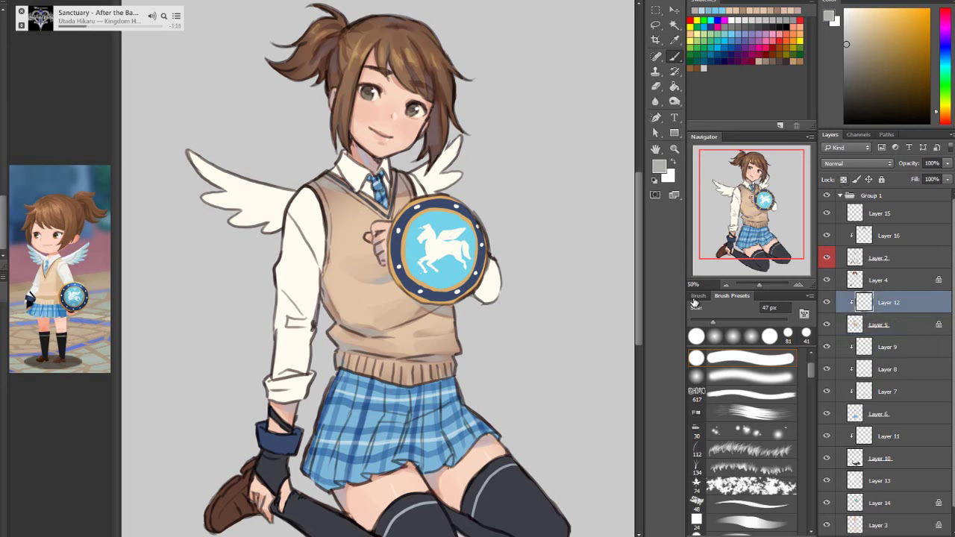
left_click(694, 298, "alt")
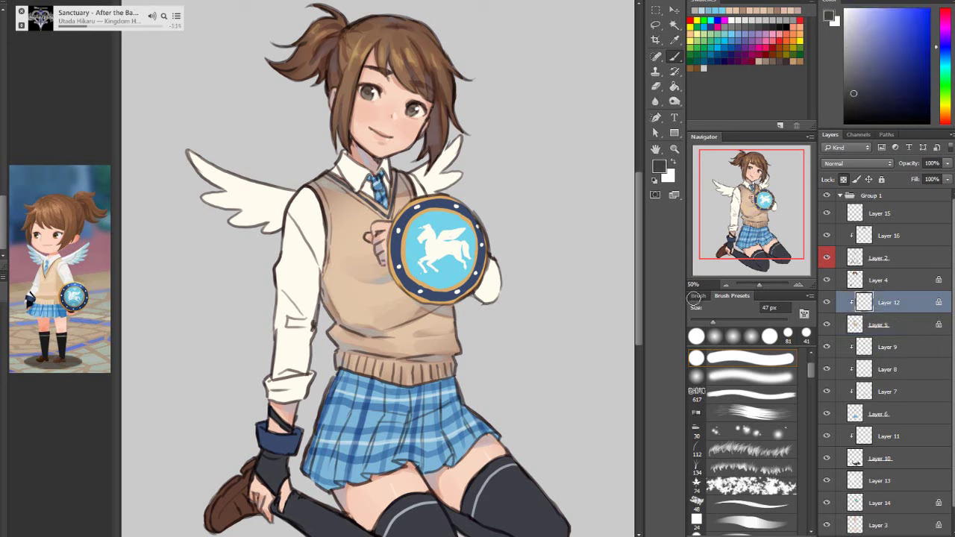
left_click(694, 299, "alt")
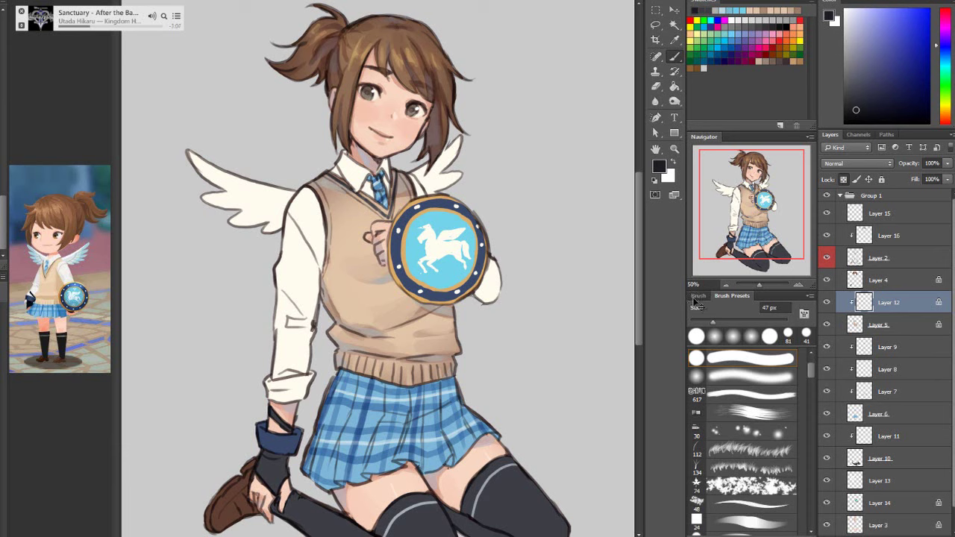
Hide the plaid pattern Layers 7, 8 and 9 and select the skirt's Layer 6
key("alt+bracketleft")
key("alt+bracketleft")
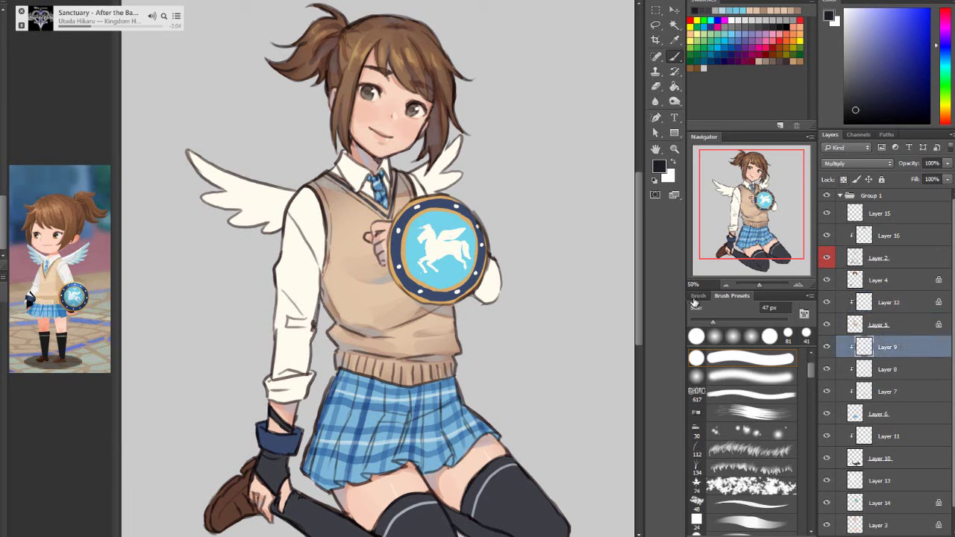
key("ctrl+comma")
key("ctrl+comma")
key("alt+bracketleft")
key("alt+bracketleft")
key("alt+bracketright")
key("alt+bracketright")
right_click(878, 392)
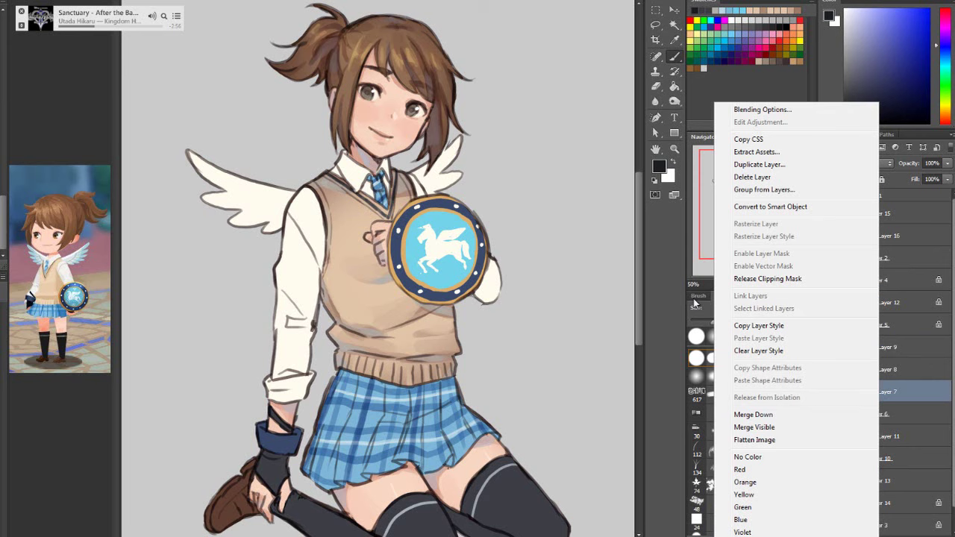
key("Escape")
key("alt+bracketleft")
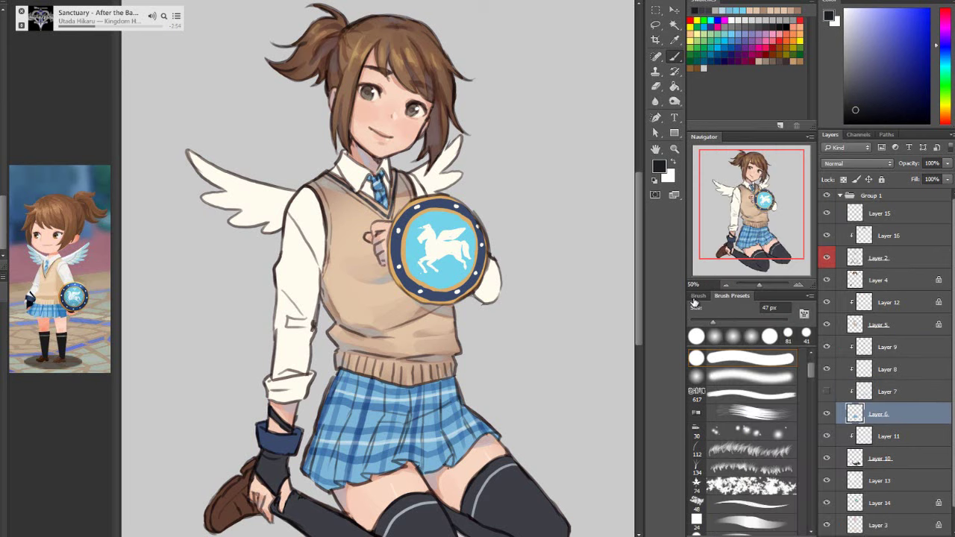
left_click(826, 370)
left_click(827, 347)
Sample the skirt's light blue and shift it to a darker, more saturated blue
scroll(378, 268, "down", 3)
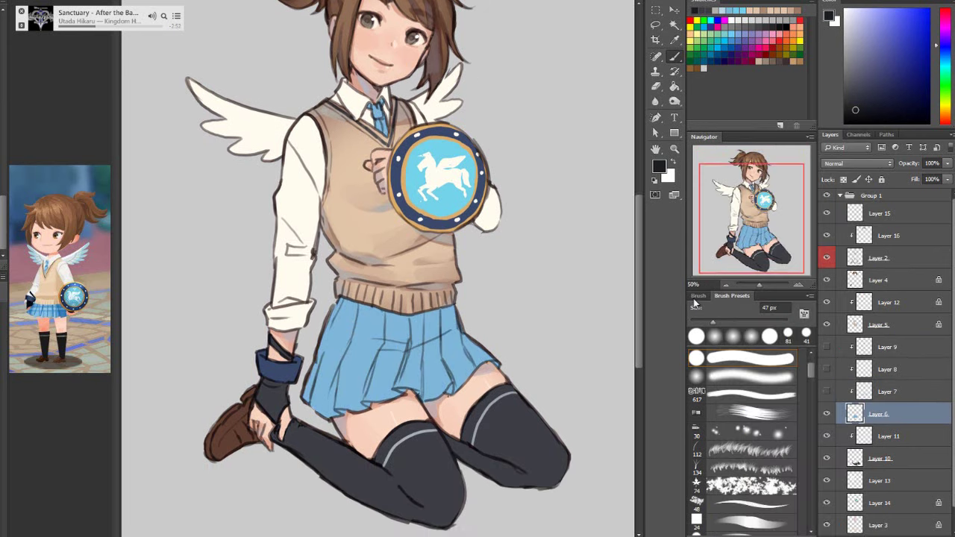
scroll(378, 268, "up", 2)
left_click(387, 373, "alt")
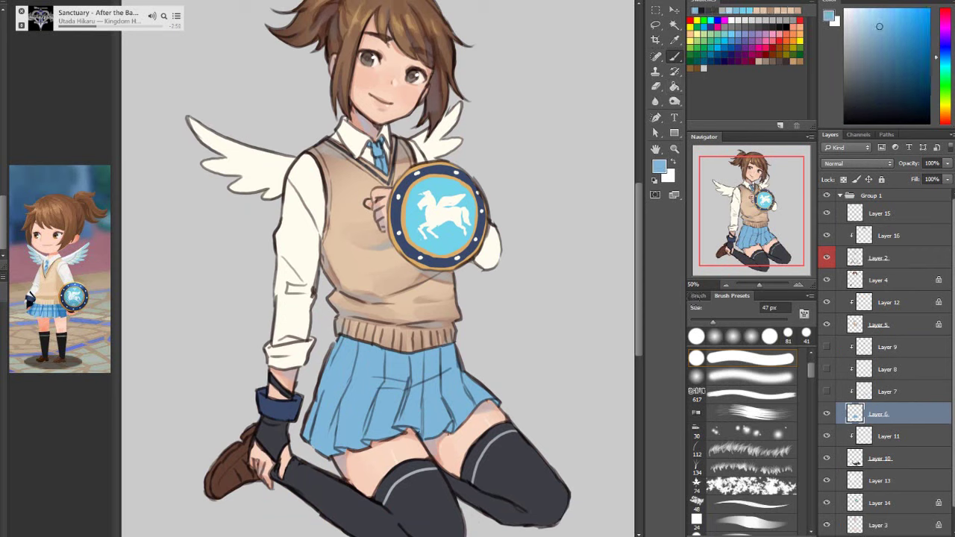
left_click(945, 54)
left_click(889, 56)
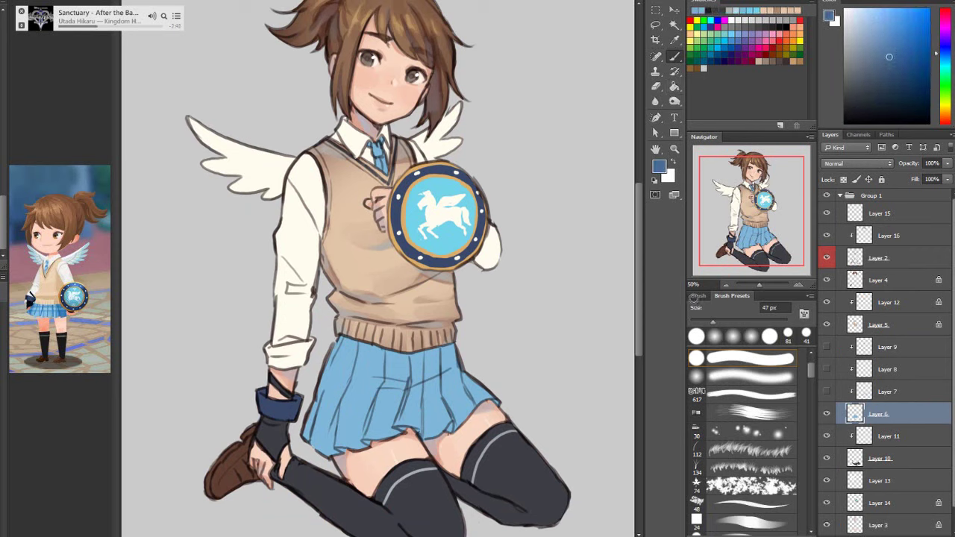
left_click_drag(889, 57, 893, 54)
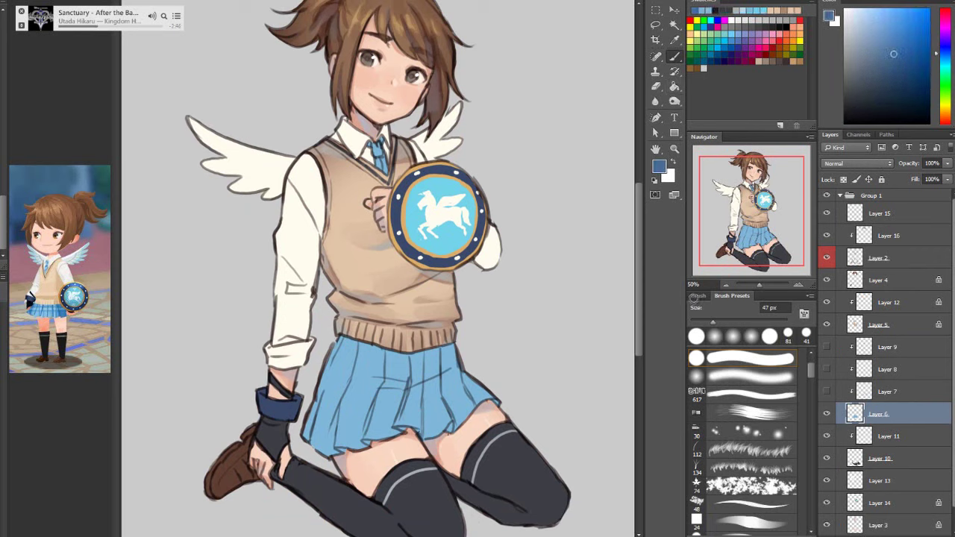
Add a new layer clipped to the skirt's Layer 6 and fill it with the dark blue
key("g")
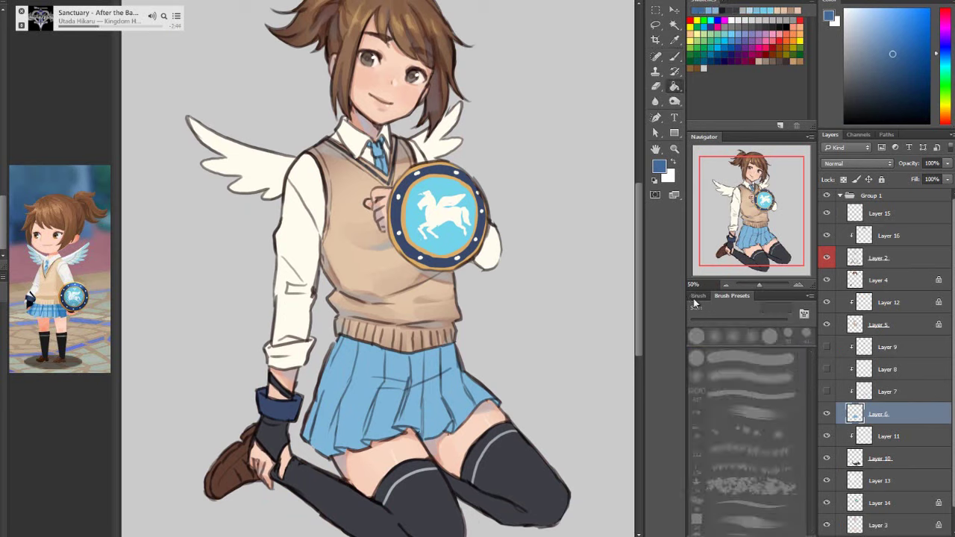
key("ctrl+alt+shift+n")
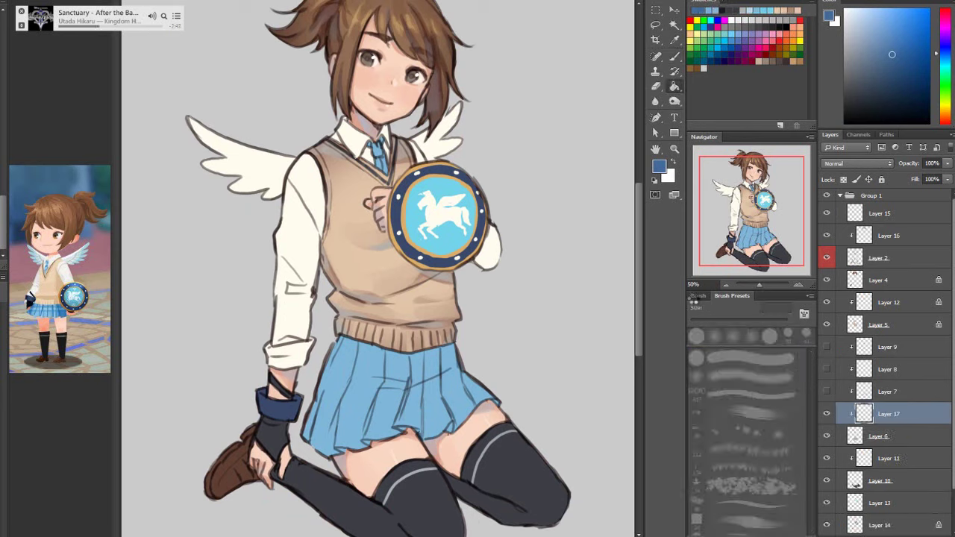
key("alt+BackSpace")
Erase the dark blue from the skirt's middle and the tie with a soft 499 px eraser, leaving shaded edges, and merge it into Layer 6
key("e")
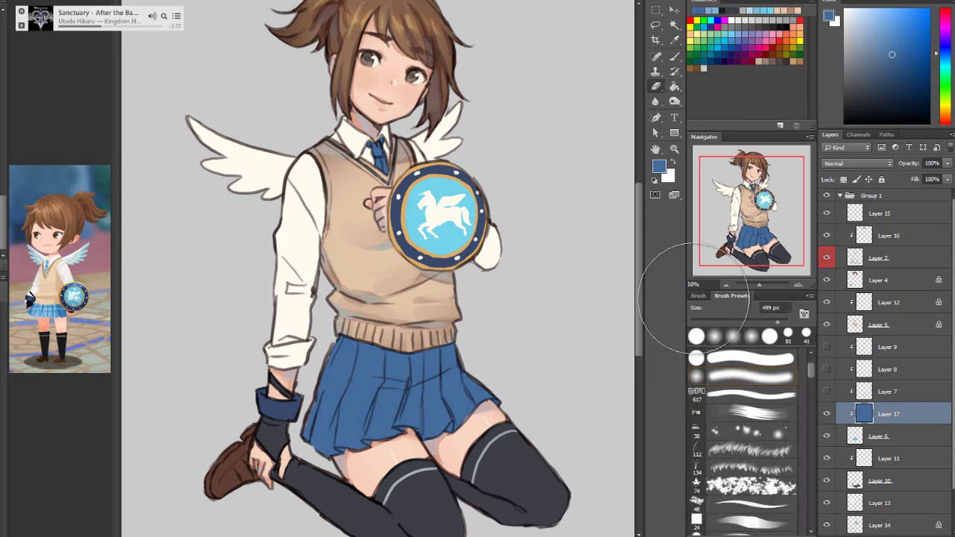
mouse_move(358, 366)
left_mouse_down()
mouse_move(418, 377)
mouse_move(392, 406)
mouse_move(444, 388)
mouse_move(354, 391)
left_mouse_up()
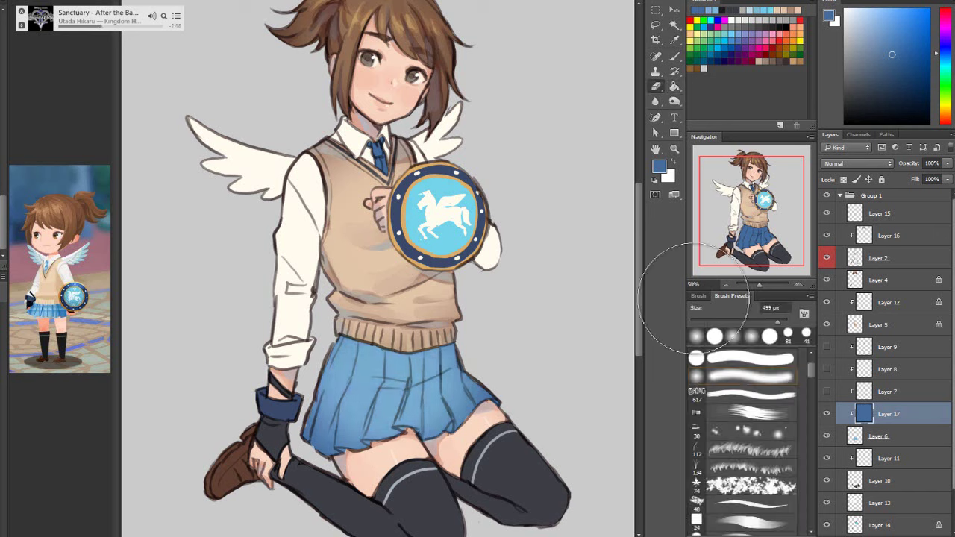
left_click_drag(378, 146, 381, 165)
left_click_drag(317, 399, 362, 447)
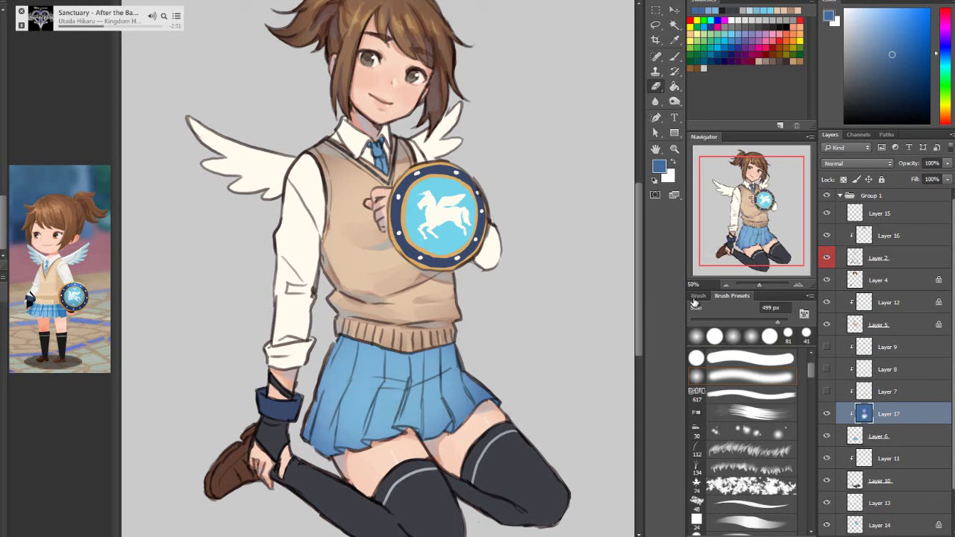
right_click(888, 414)
left_click(841, 228)
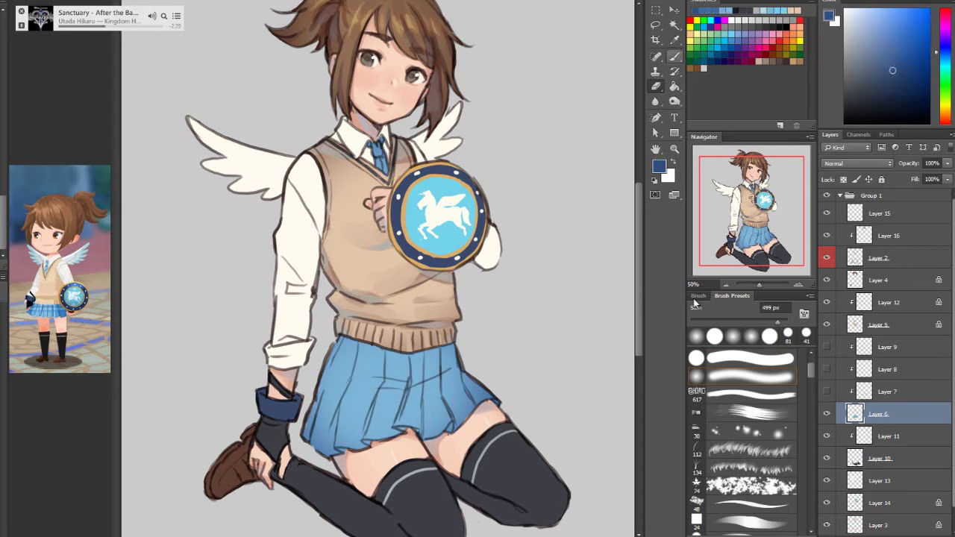
Lock the transparent pixels of the skirt's Layer 6 and paint dark blue fold shadows along the pleats with a 47 px hard brush
key("b")
mouse_move(342, 344)
left_mouse_down()
mouse_move(387, 353)
mouse_move(462, 343)
left_mouse_up()
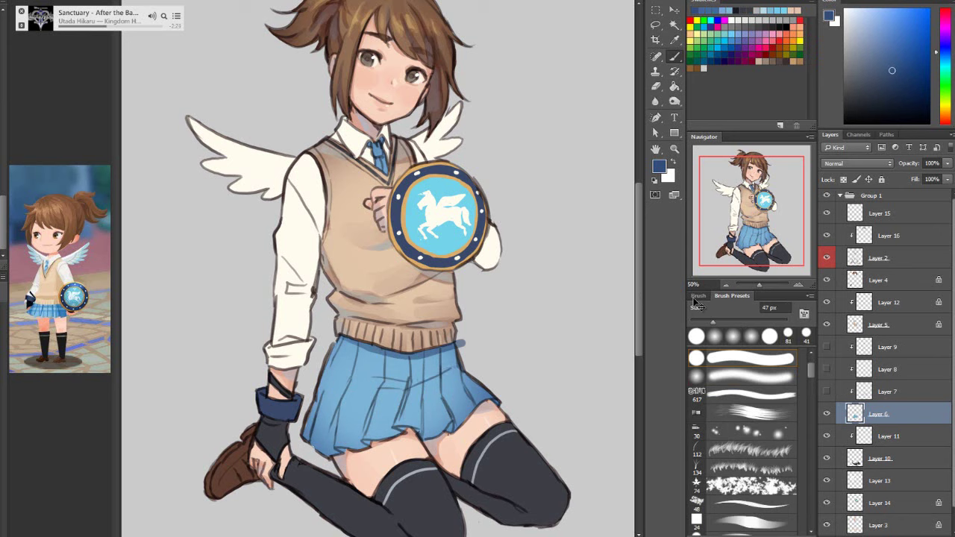
key("ctrl+z")
key("slash")
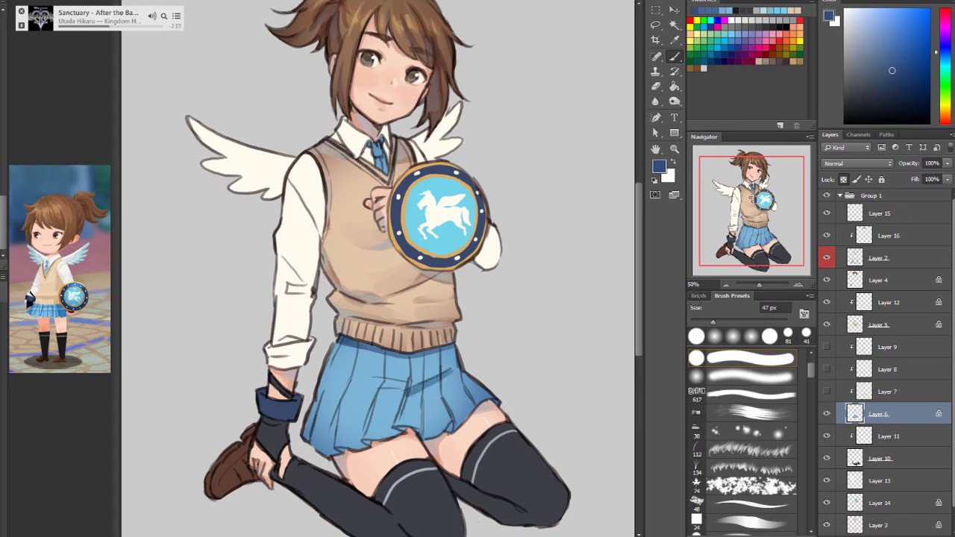
mouse_move(406, 393)
left_mouse_down()
mouse_move(368, 378)
mouse_move(440, 371)
mouse_move(424, 378)
mouse_move(420, 440)
left_mouse_up()
left_click_drag(441, 353, 451, 425)
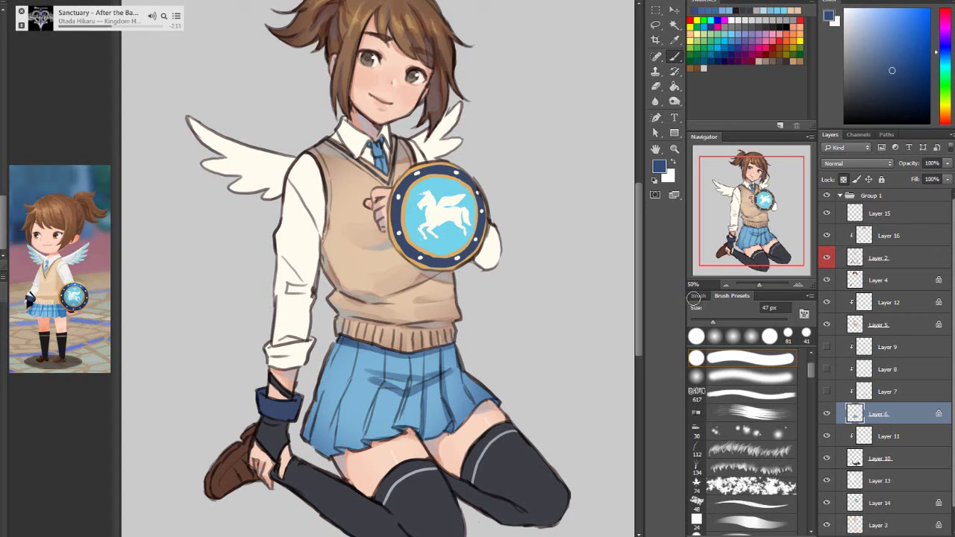
left_click_drag(361, 446, 329, 450)
left_click_drag(353, 348, 336, 427)
left_click_drag(371, 396, 363, 437)
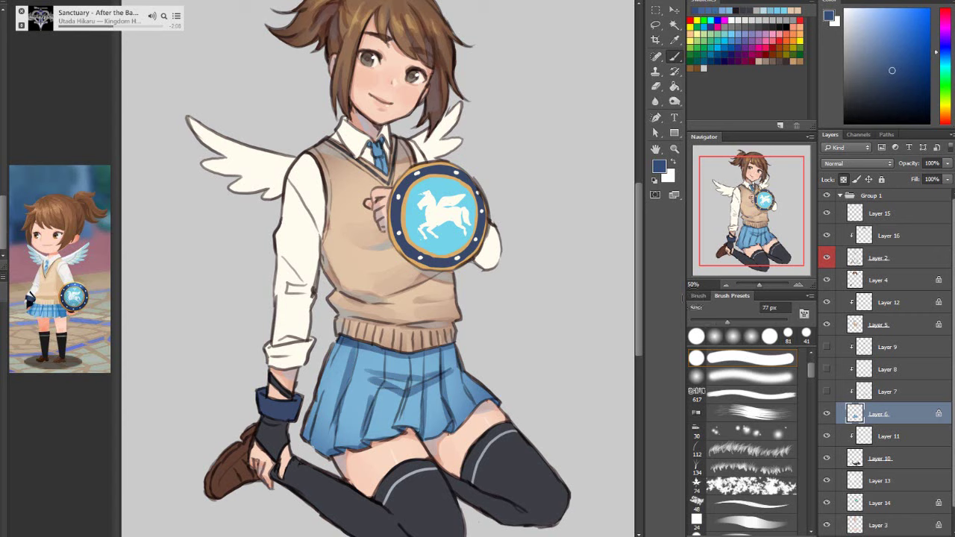
Blend the skirt's upper shading with mid-blue strokes using a 77 px brush, sampling the skirt's blues and choosing a more saturated tone
left_click_drag(449, 362, 377, 373)
left_click(396, 370, "alt")
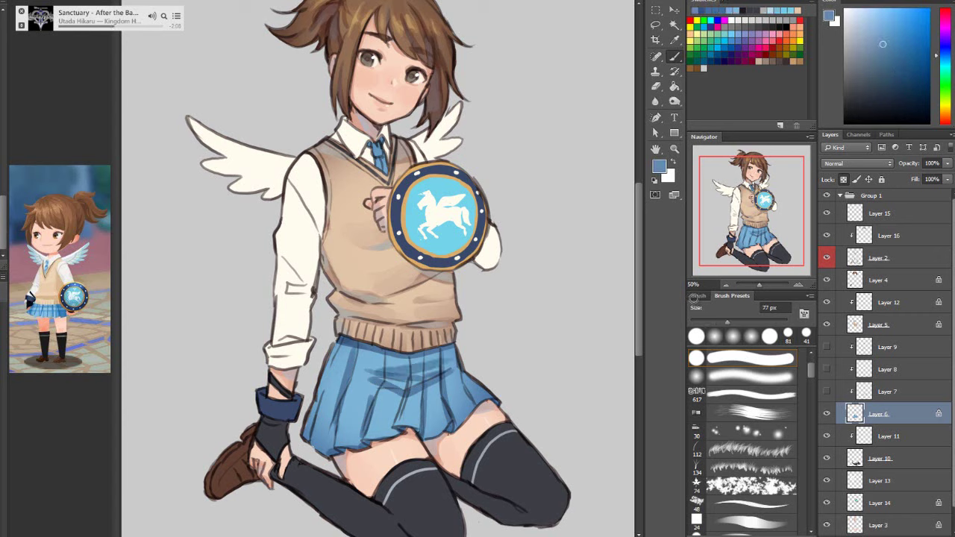
left_click(901, 41)
left_click_drag(450, 360, 375, 365)
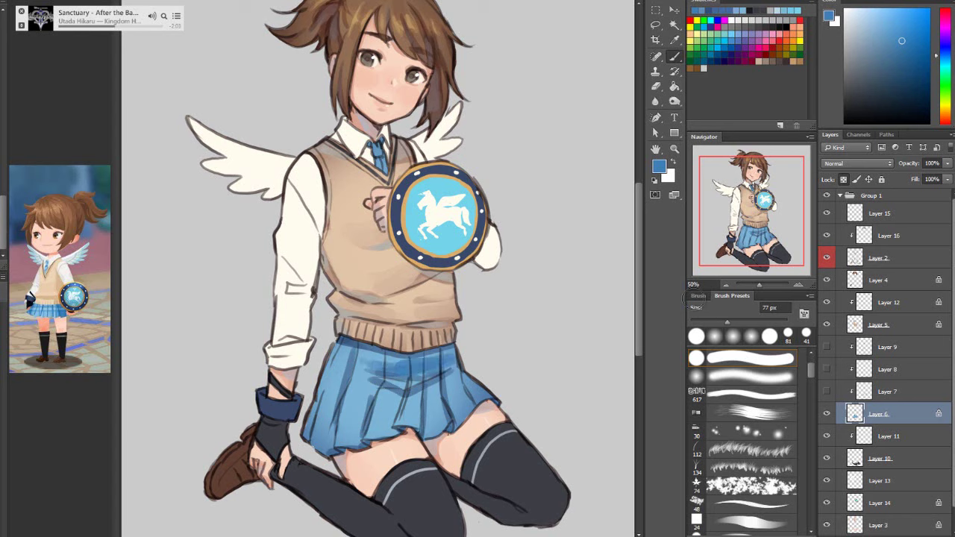
mouse_move(456, 380)
left_mouse_down()
mouse_move(394, 400)
mouse_move(379, 392)
left_mouse_up()
left_click(403, 388, "alt")
left_click_drag(345, 354, 332, 408)
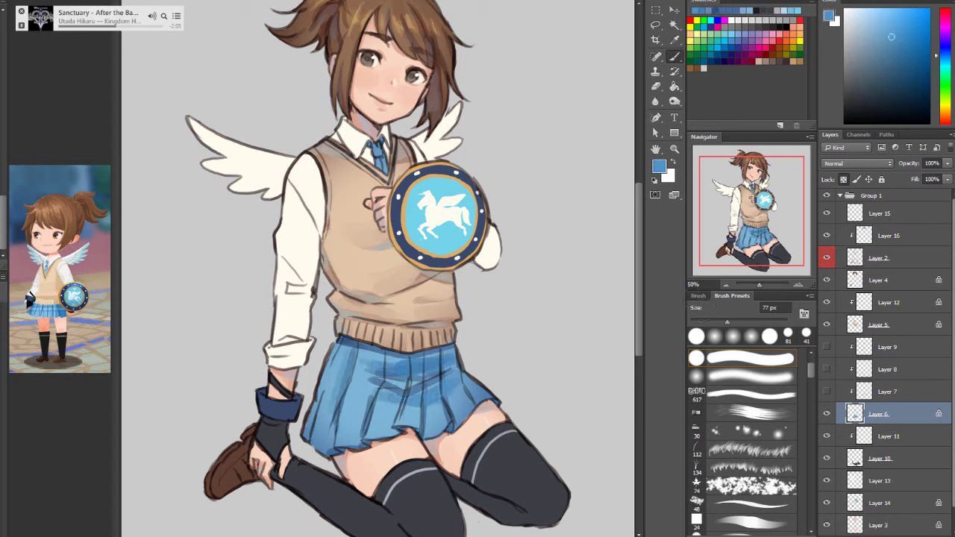
Sample the skirt's light blue and paint a highlight across its upper middle with a smaller brush
left_click(380, 382, "alt")
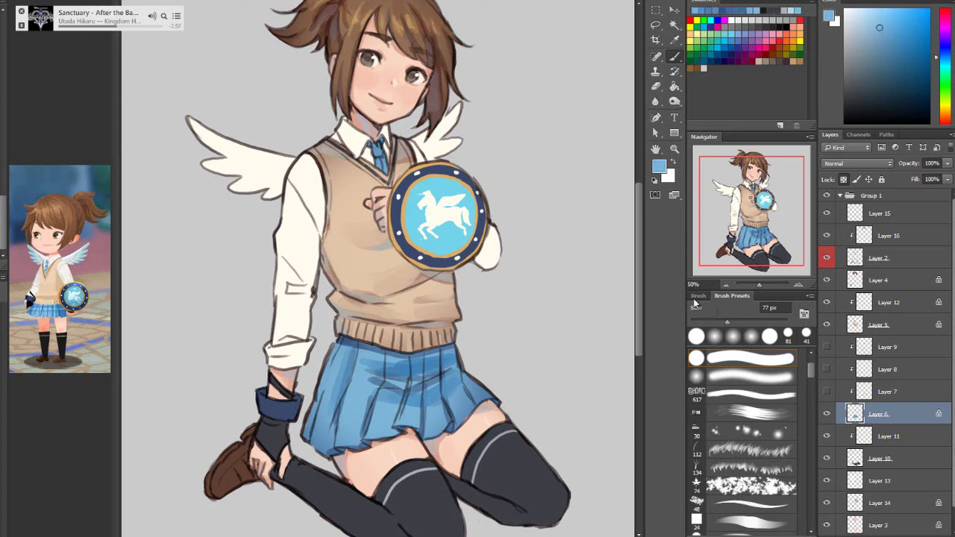
key("bracketleft")
key("bracketleft")
key("bracketleft")
key("bracketleft")
left_click_drag(369, 380, 398, 385)
Paint a slightly darker, softer blue over the skirt's pleats and hem with an 86 px brush
left_click_drag(710, 321, 732, 321)
left_click(886, 32)
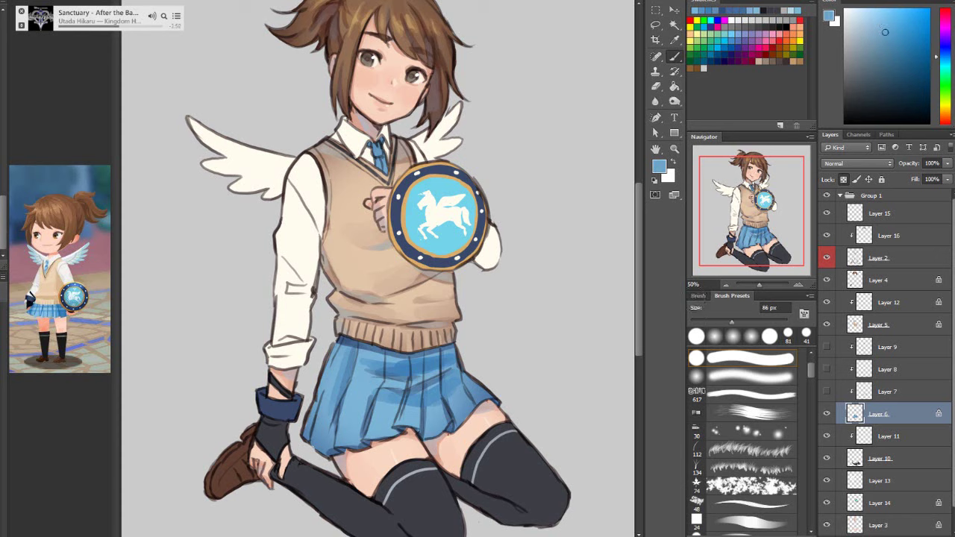
mouse_move(380, 371)
left_mouse_down()
mouse_move(449, 359)
mouse_move(422, 401)
left_mouse_up()
mouse_move(359, 406)
left_mouse_down()
mouse_move(352, 427)
mouse_move(421, 435)
left_mouse_up()
mouse_move(464, 409)
left_mouse_down()
mouse_move(459, 419)
mouse_move(478, 404)
left_mouse_up()
mouse_move(322, 435)
left_mouse_down()
mouse_move(319, 449)
mouse_move(332, 455)
left_mouse_up()
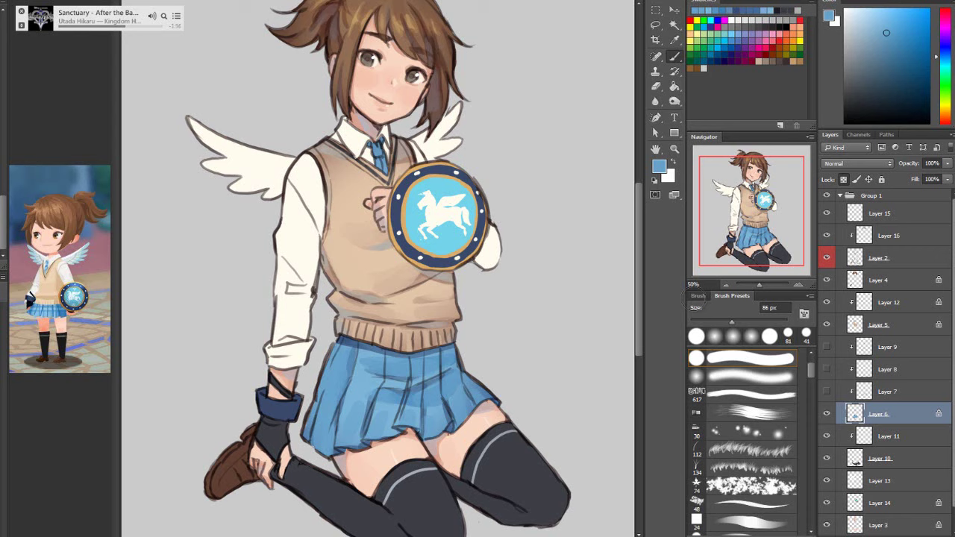
left_click_drag(349, 357, 348, 370)
left_click_drag(363, 386, 353, 398)
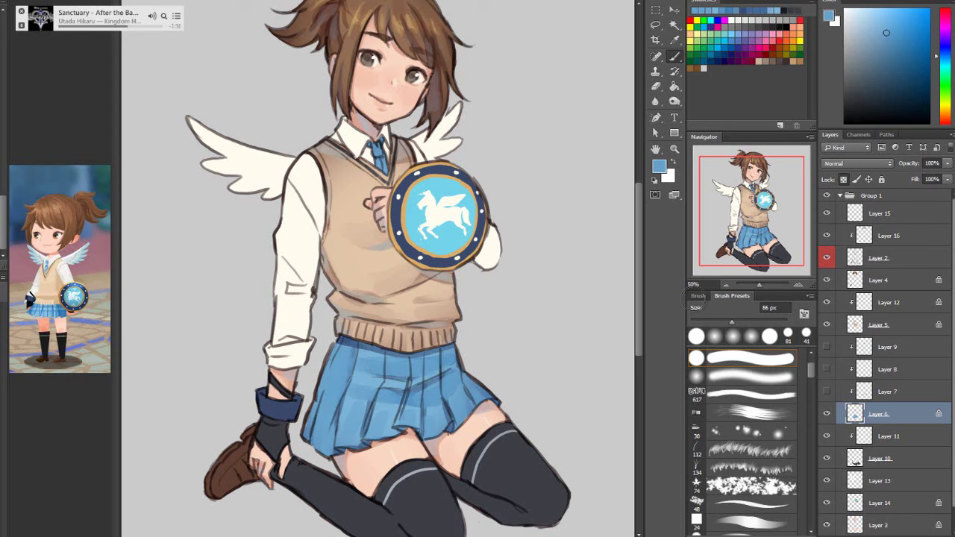
left_click_drag(435, 408, 430, 415)
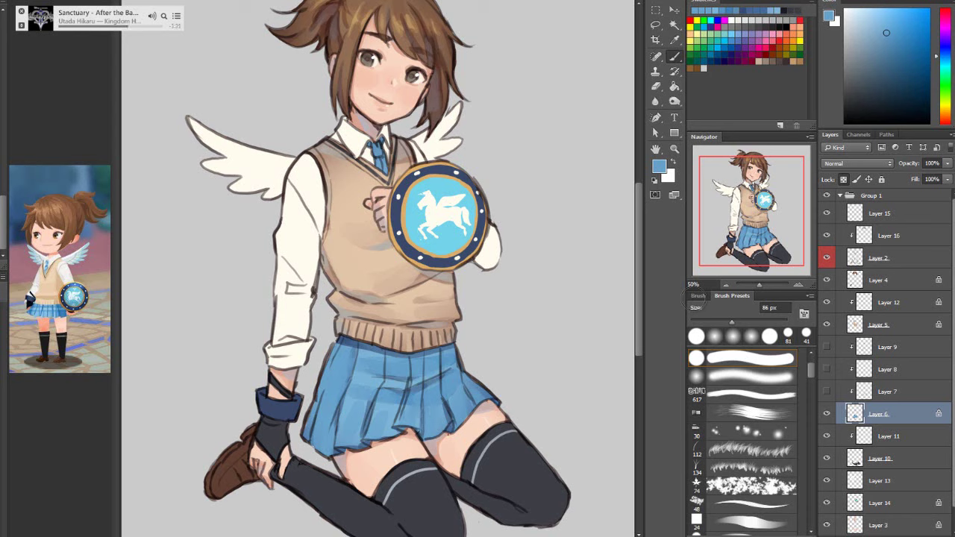
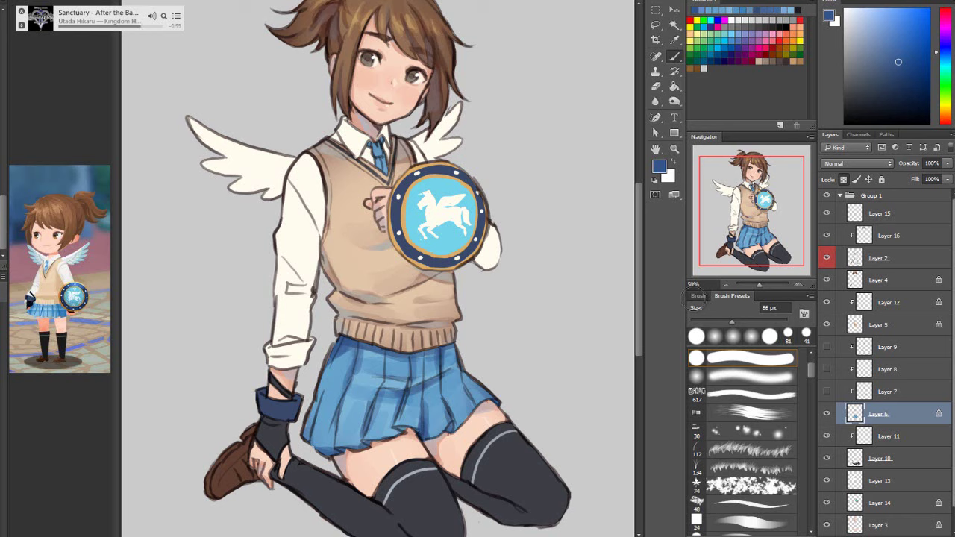
Sample the skirt's lighter blue and brighten the pleat near its upper left edge
left_click(373, 380, "alt")
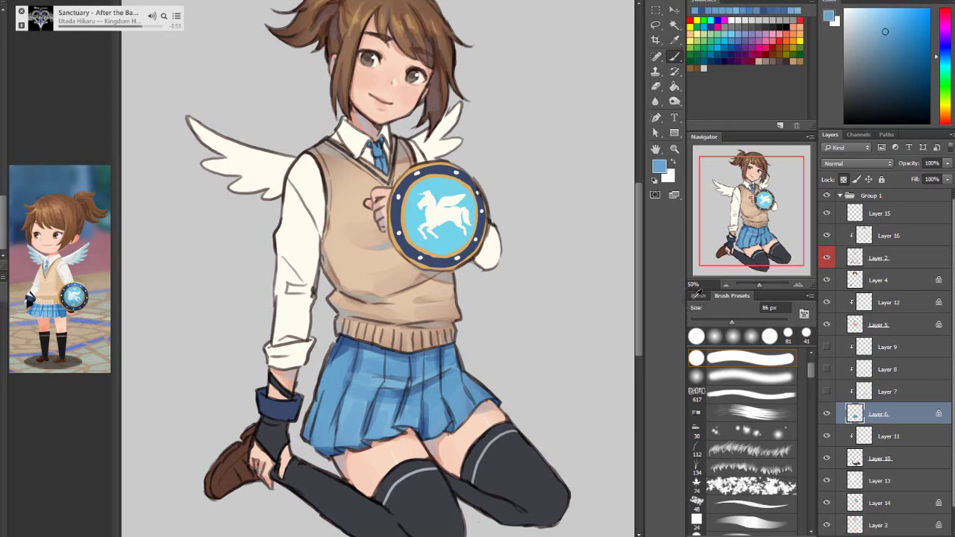
left_click(373, 388, "alt")
left_click(364, 362, "alt")
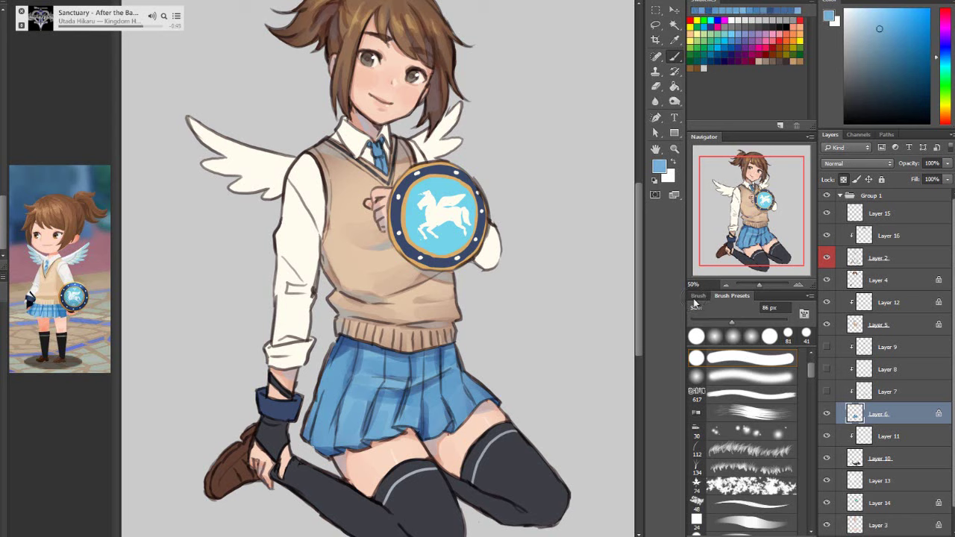
left_click_drag(361, 356, 355, 375)
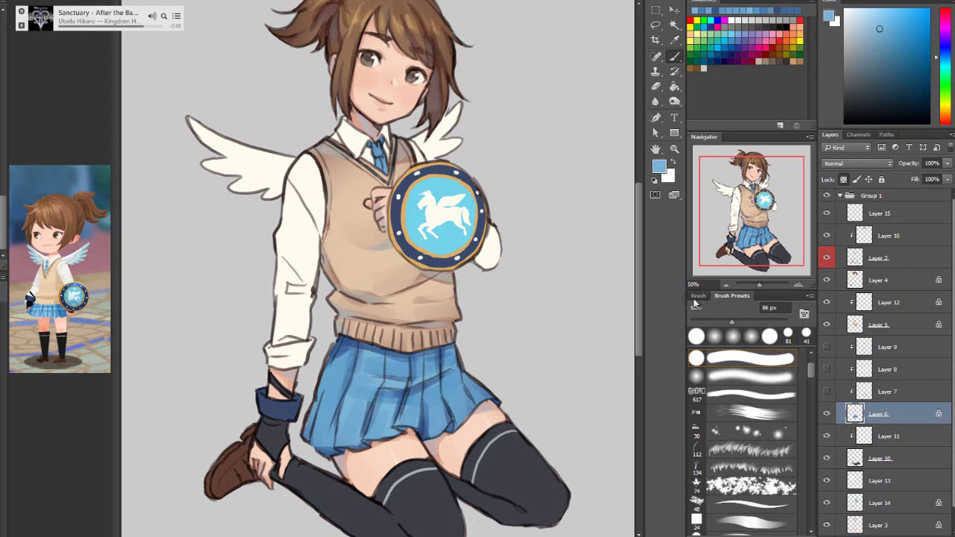
Tint the skirt's left waist area with pale violet, and choose a darker muted blue-violet
left_click(945, 38)
left_click(858, 22)
left_click(868, 25)
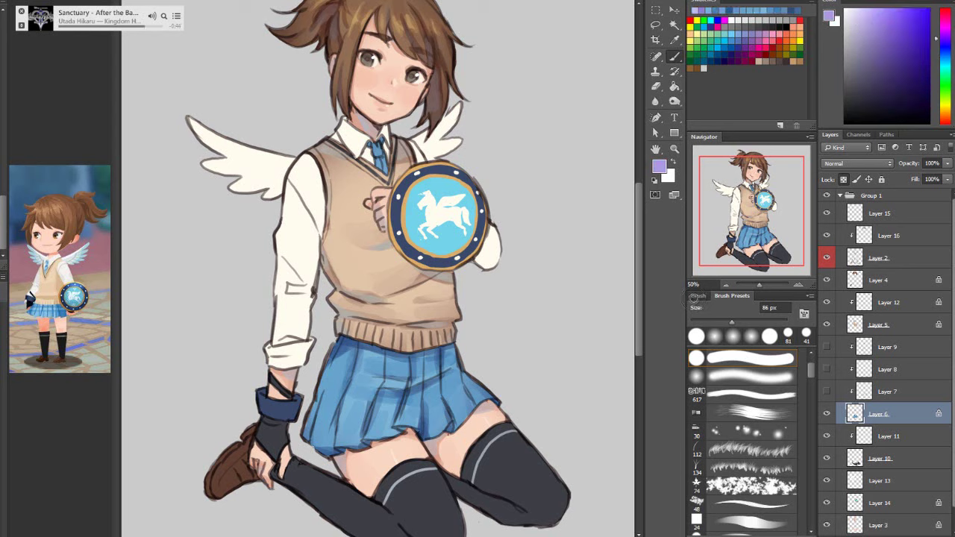
left_click_drag(339, 346, 352, 344)
left_click(945, 48)
left_click(878, 49)
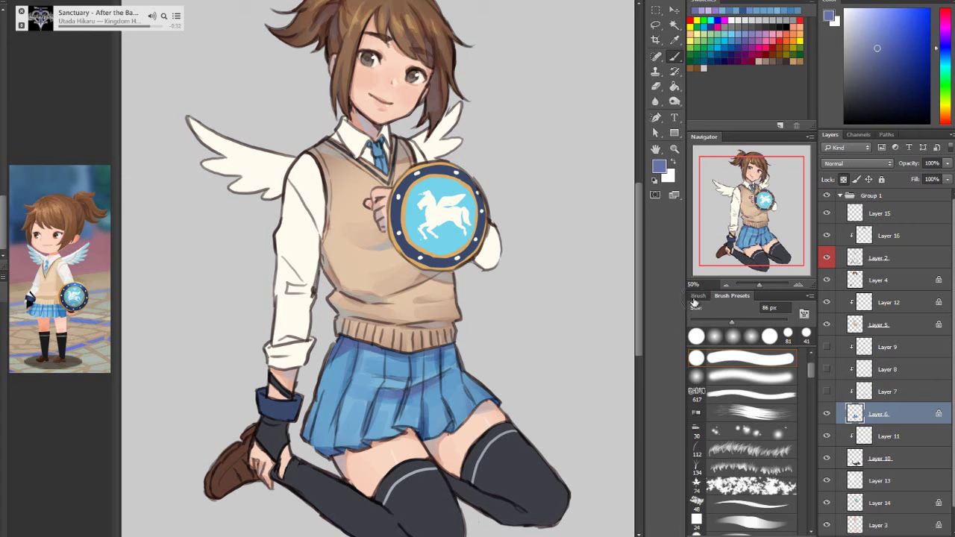
Show the plaid pattern Layers 7, 8 and 9 and lower Layer 8's opacity to 63%
left_click(826, 391)
left_click(826, 369)
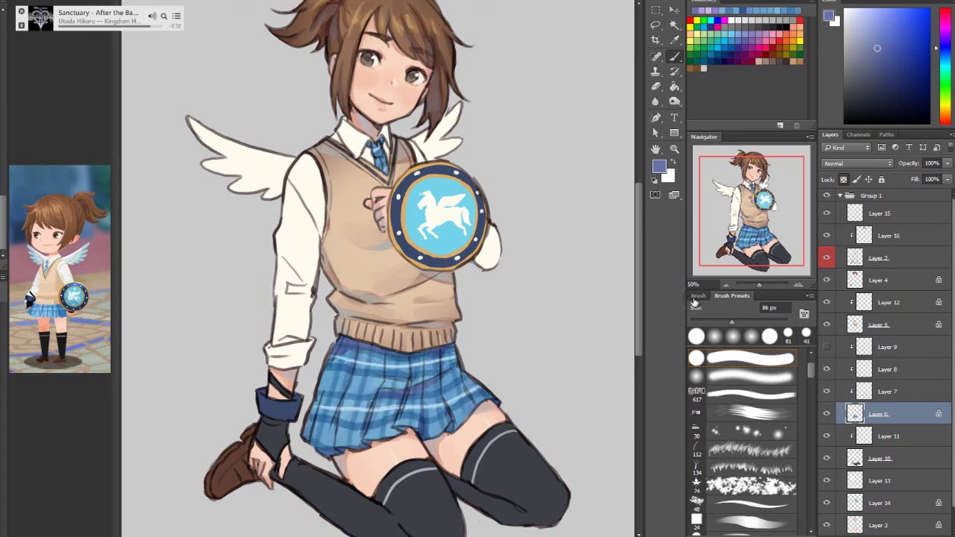
left_click(826, 346)
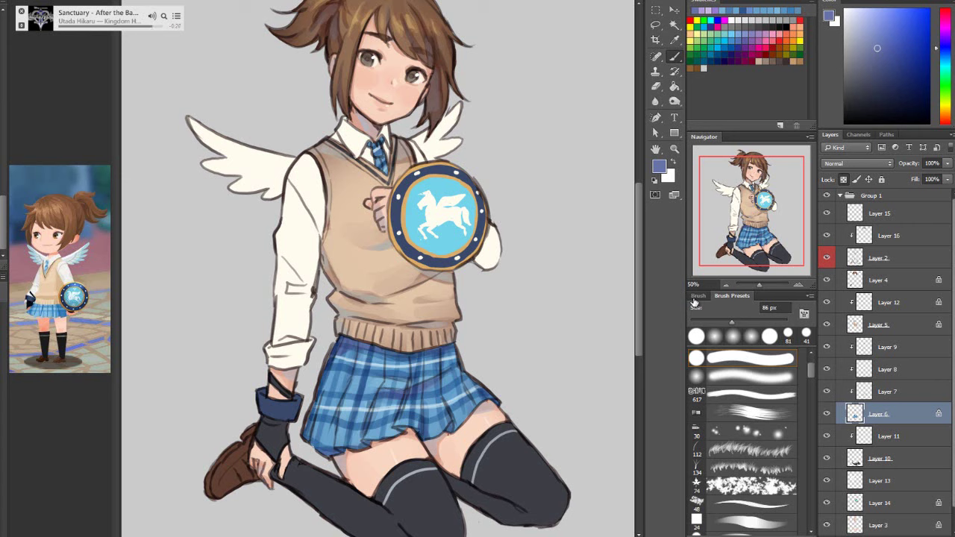
left_click(888, 392)
left_click(887, 369)
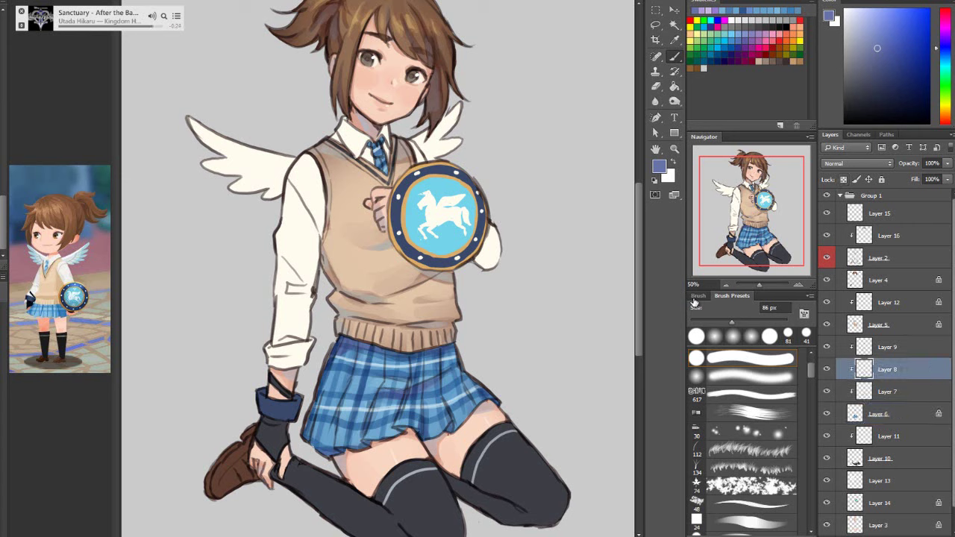
left_click(826, 369)
key("ctrl+comma")
left_click_drag(947, 177, 926, 177)
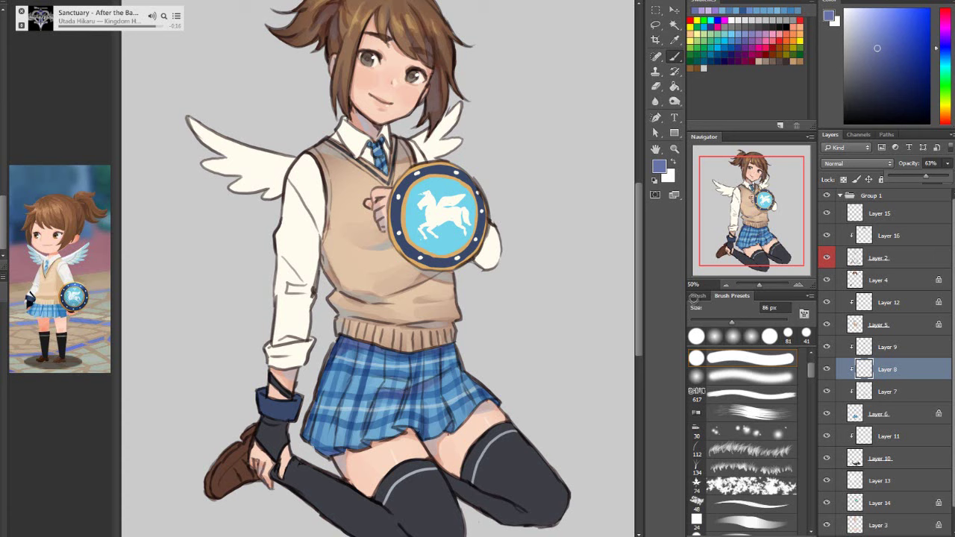
Hide the plaid Layers 7, 8 and 9 and shade the tie on Layer 6 with a sampled darker blue
left_click(826, 347)
left_click_drag(827, 347, 826, 391)
key("alt+bracketleft")
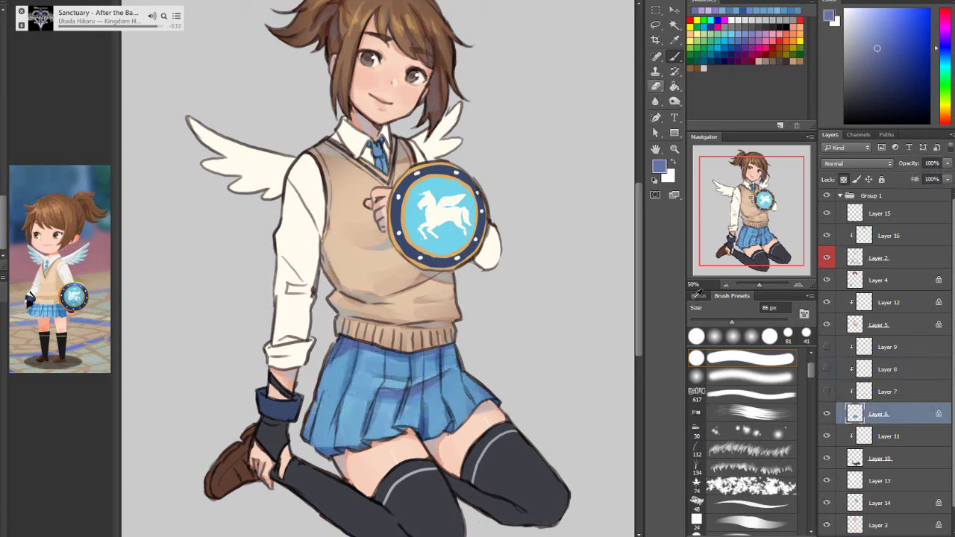
left_click(694, 298, "alt")
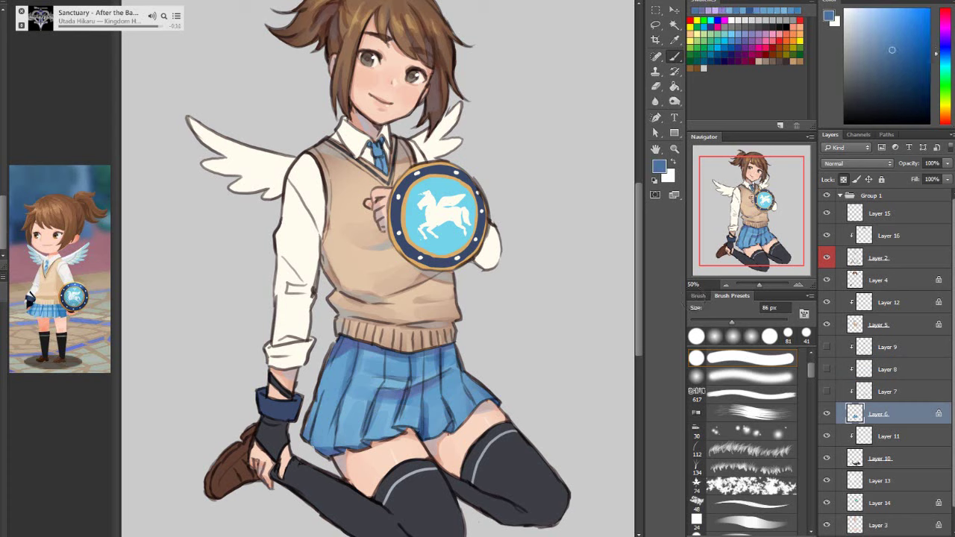
left_click_drag(375, 146, 382, 161)
Paint a pale greyish blue-violet over the skirt's waist and middle on Layer 6
left_click(693, 299, "alt")
left_click(864, 37)
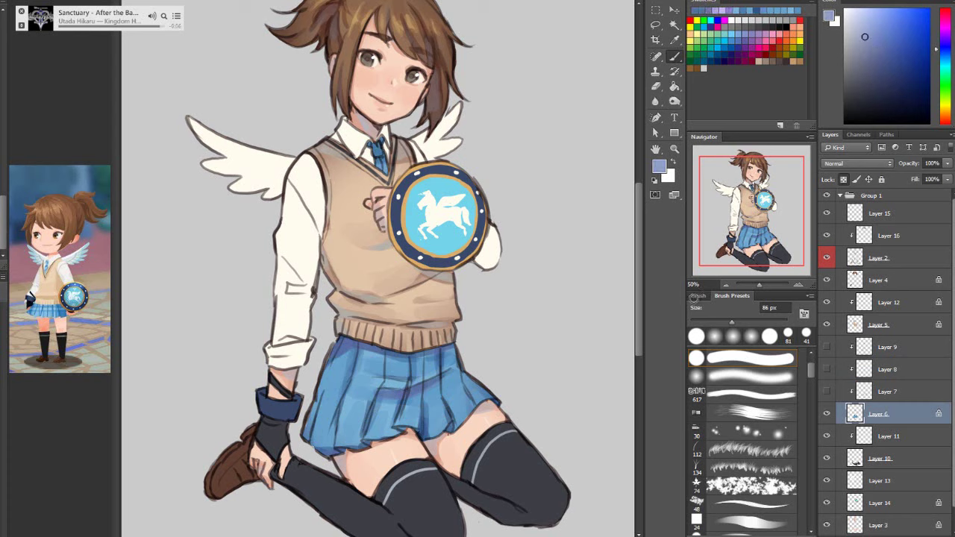
left_click_drag(360, 343, 337, 346)
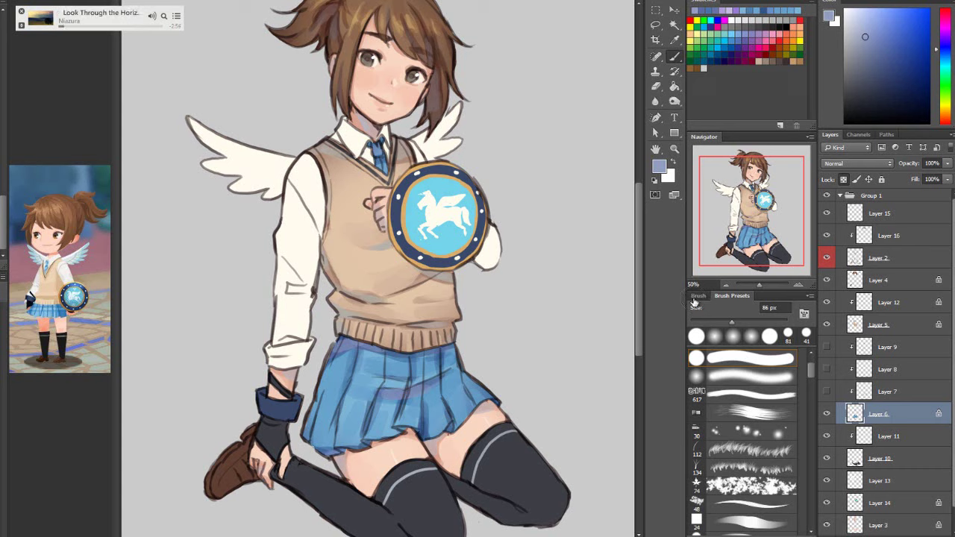
Show plaid Layers 7, 8 and 9, lock Layer 7's transparent pixels and choose a dark muted indigo
left_click(827, 391)
left_click(826, 369)
left_click(826, 347)
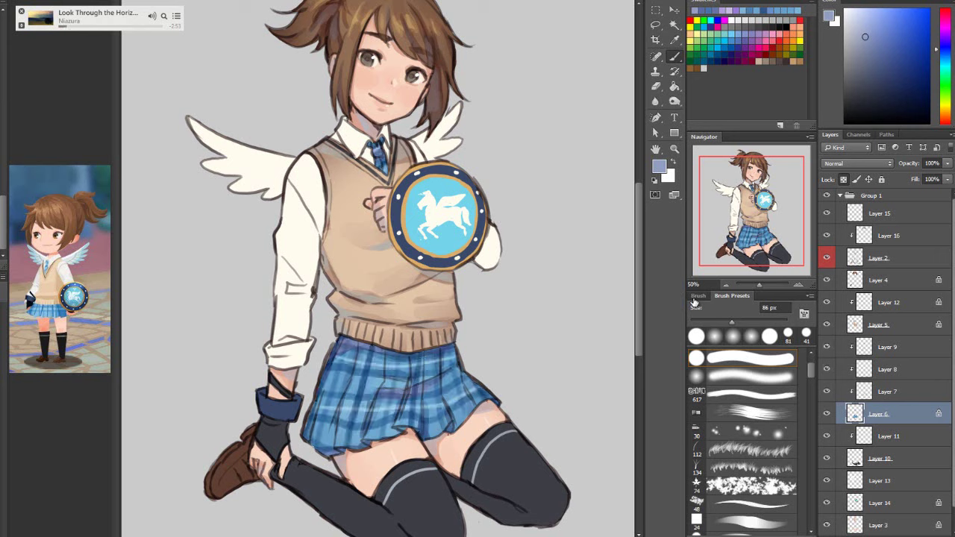
left_click(888, 392)
left_click(826, 391)
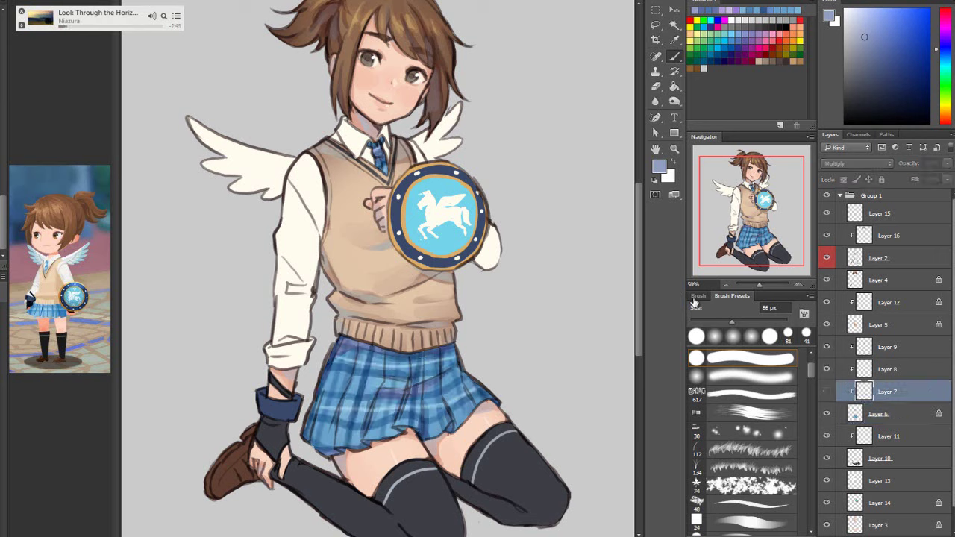
left_click(826, 392)
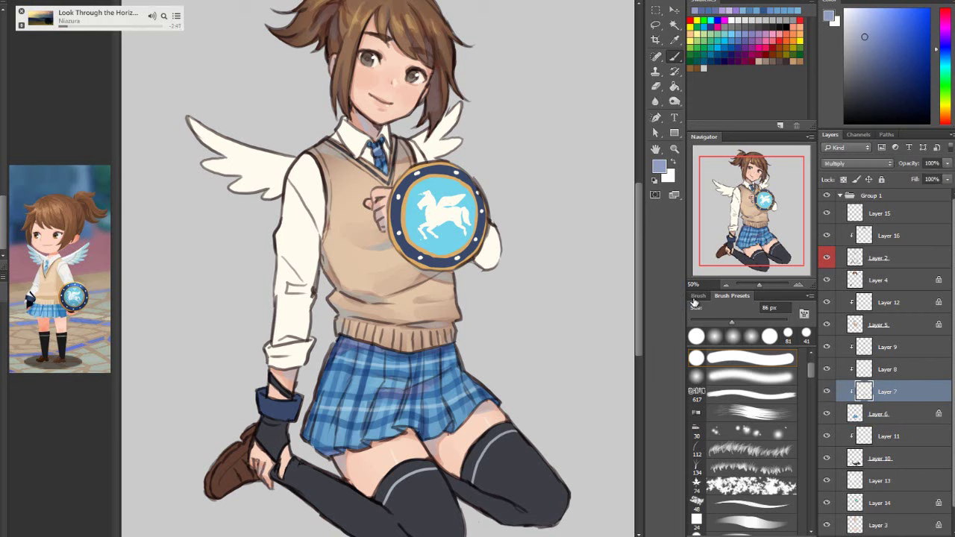
key("slash")
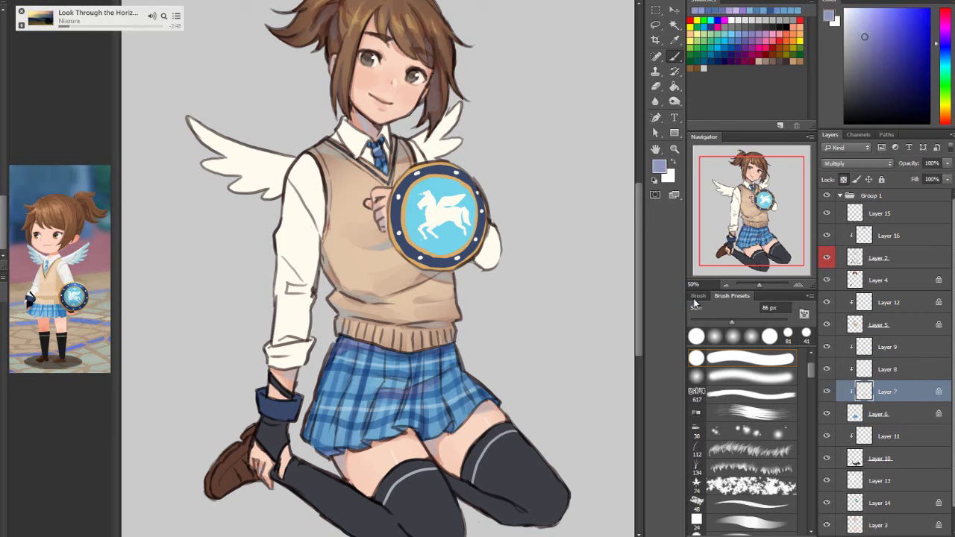
left_click(879, 75)
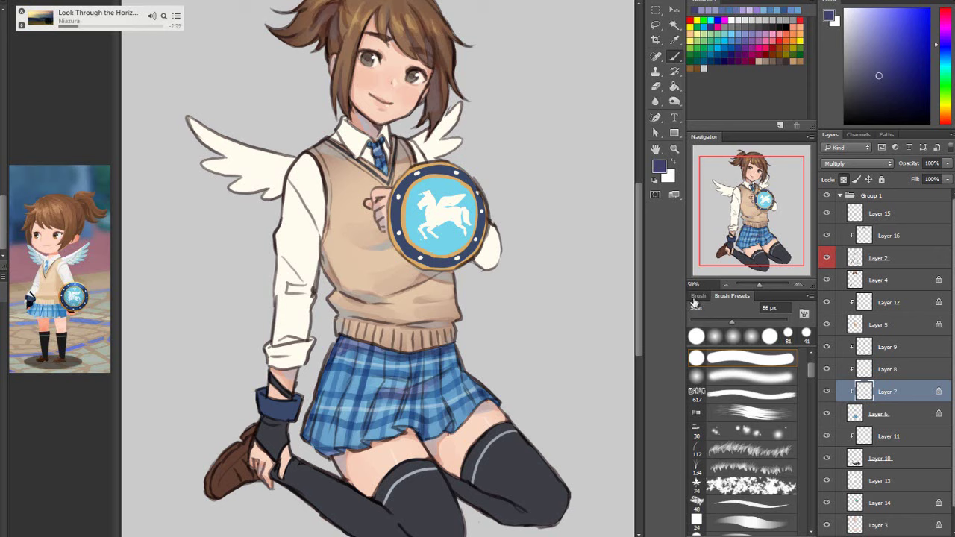
Add a clipped layer above Layer 10 and fill it with a near-black indigo to darken the socks and glove
left_click(887, 459)
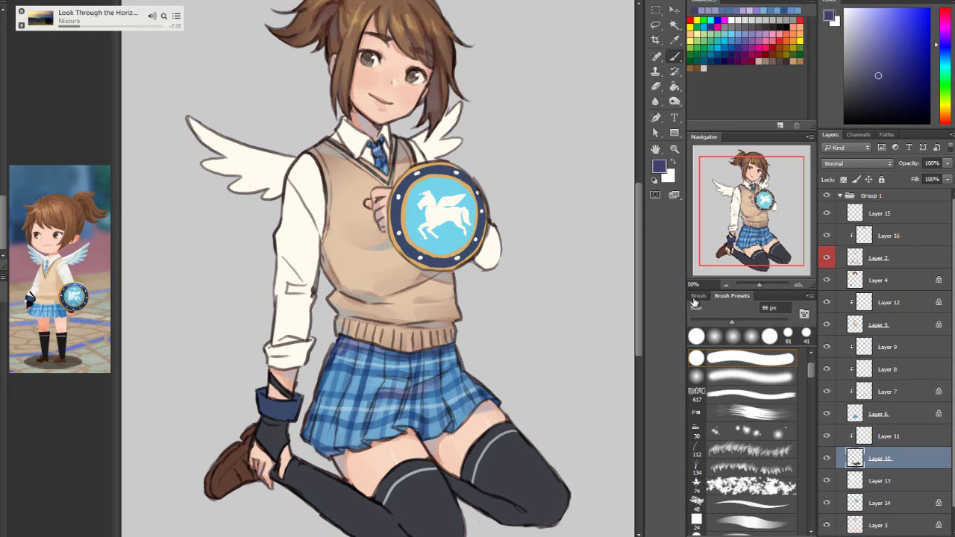
scroll(378, 269, "down", 3)
key("ctrl+alt+shift+n")
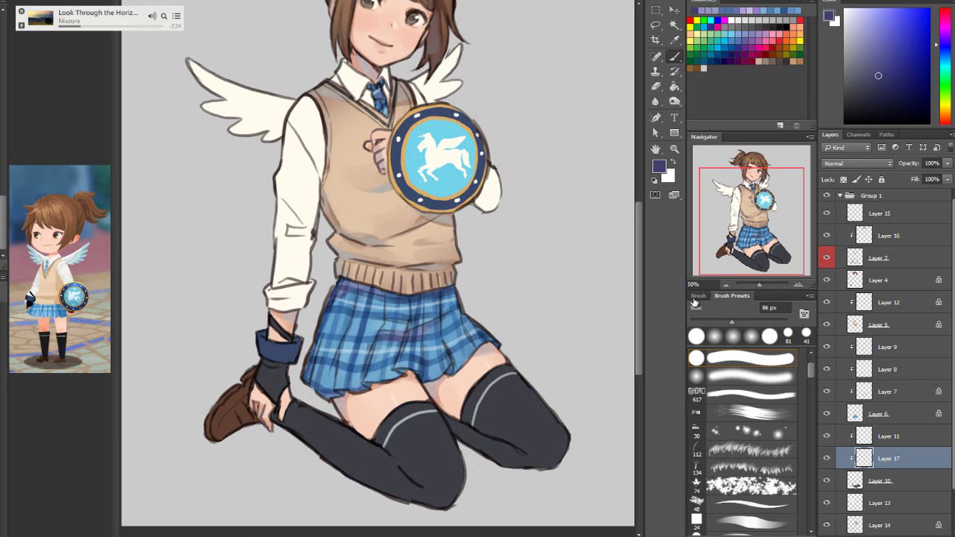
key("g")
left_click(421, 447, "alt")
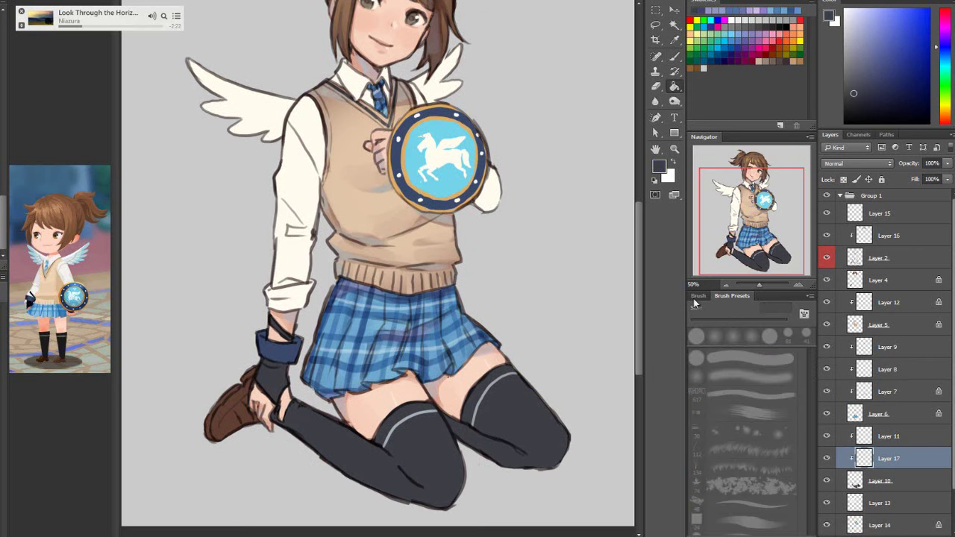
left_click(946, 45)
left_click(856, 110)
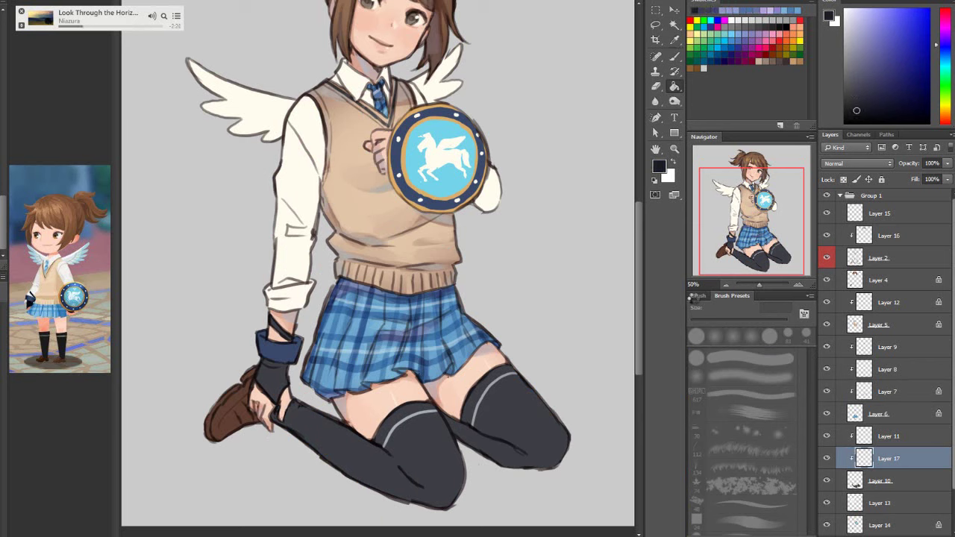
key("alt+BackSpace")
Softly erase the dark fill over both knees with a 499 px soft eraser and merge it down into Layer 10
key("b")
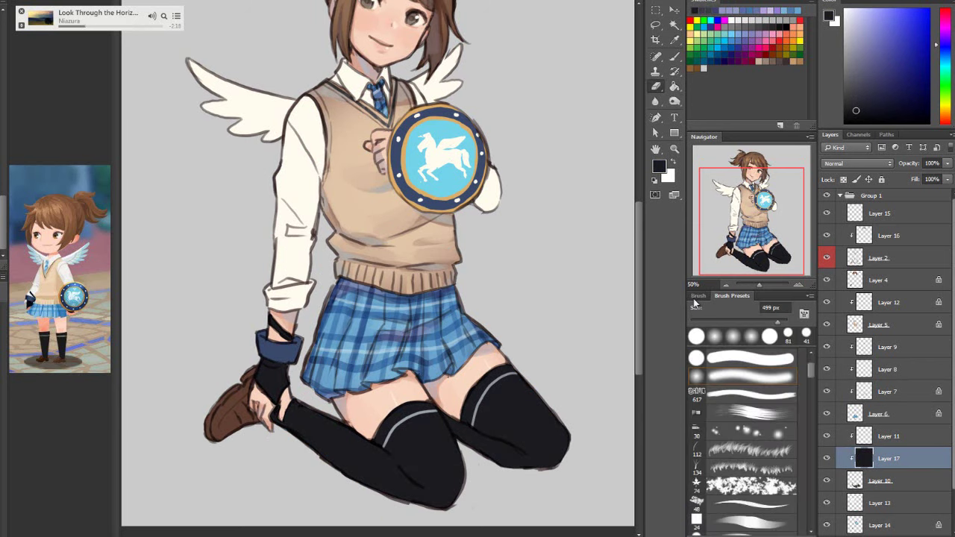
left_click_drag(509, 409, 536, 443)
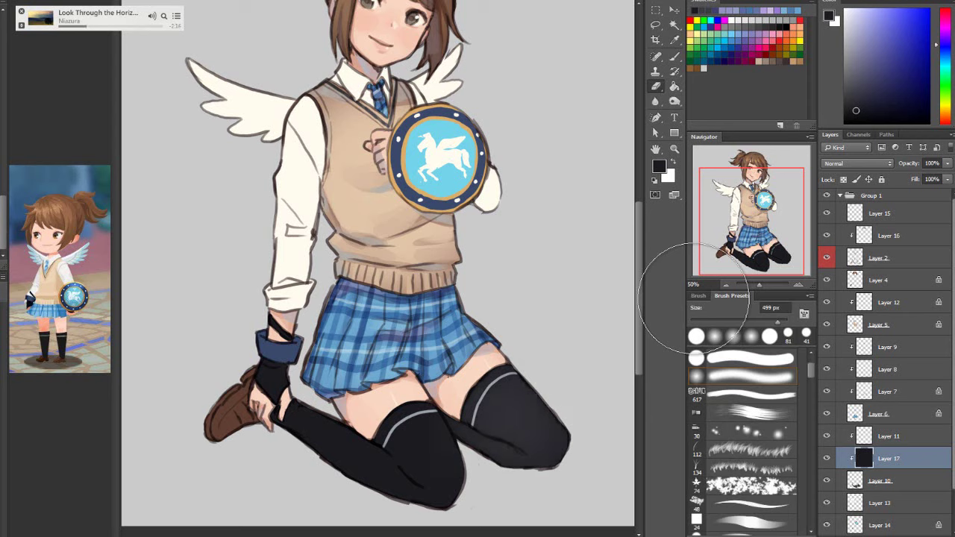
left_click_drag(410, 441, 419, 456)
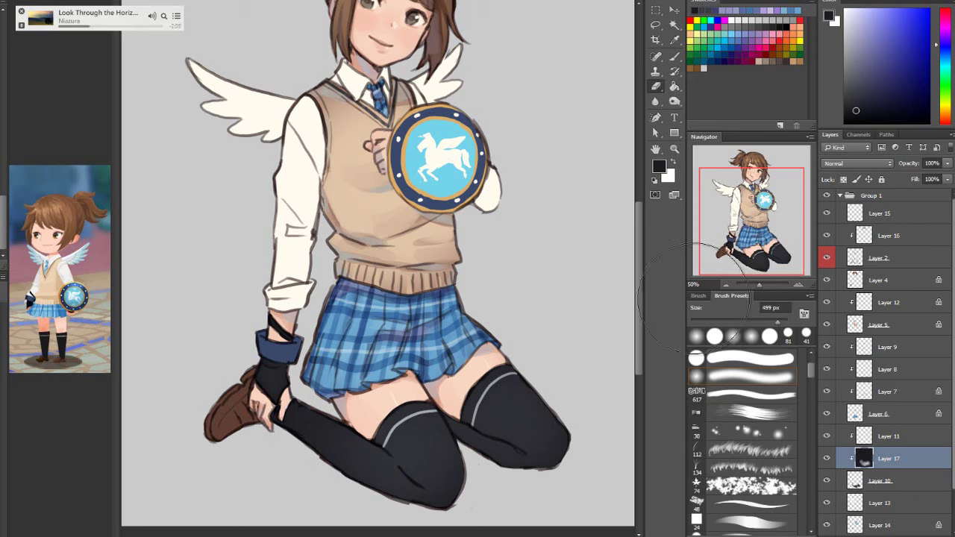
right_click(894, 457)
left_click(840, 276)
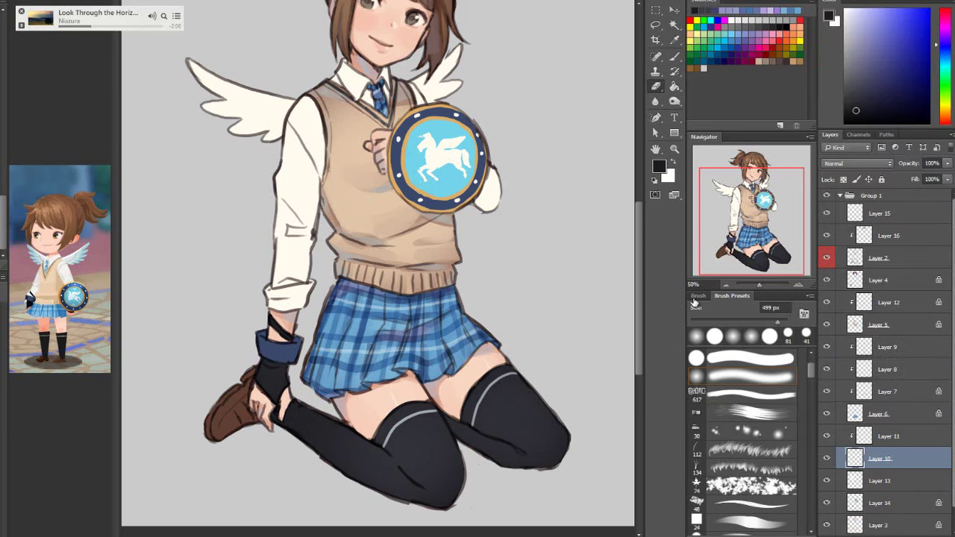
Lock Layer 10's transparent pixels and paint dark shading on the socks around the knees with 74 to 102 px brushes
key("slash")
key("b")
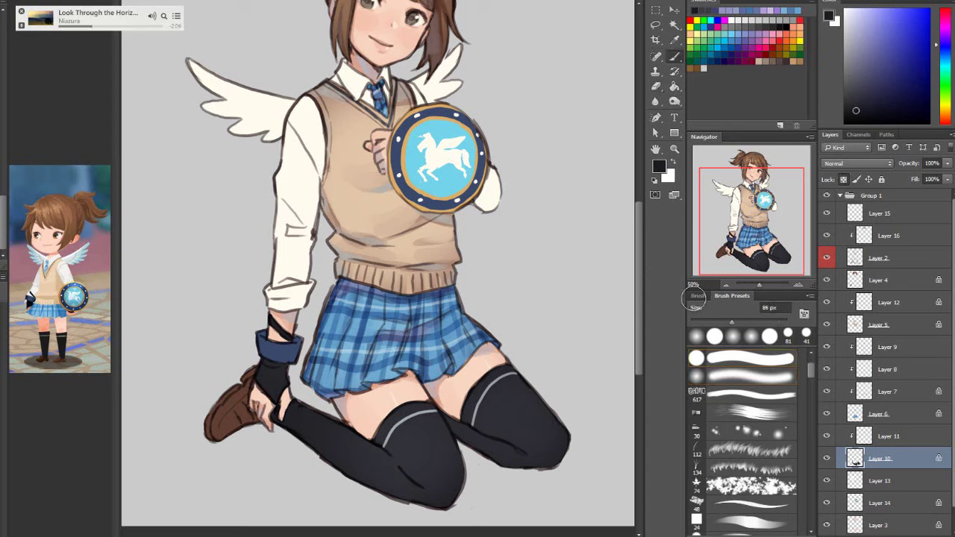
left_click_drag(732, 323, 726, 322)
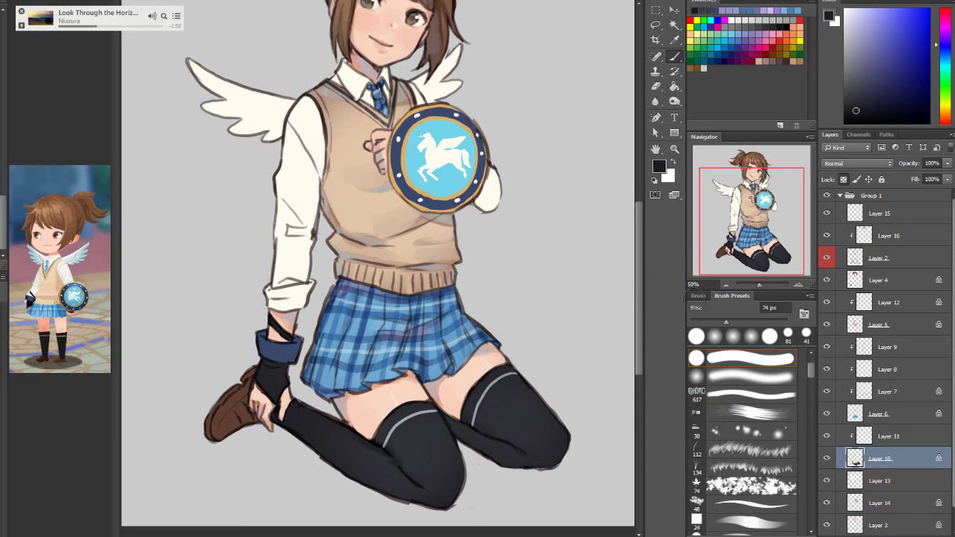
left_click_drag(458, 426, 480, 437)
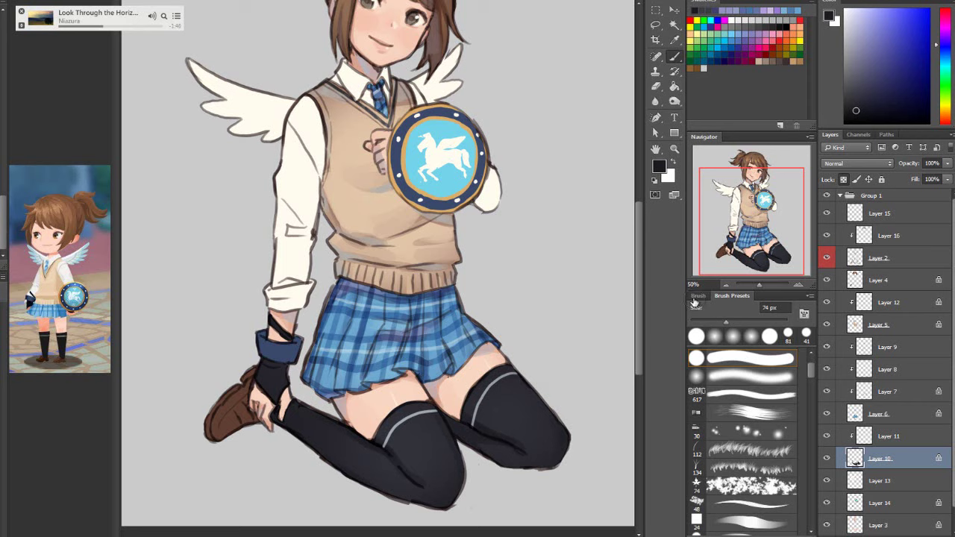
key("bracketright")
key("bracketright")
key("bracketright")
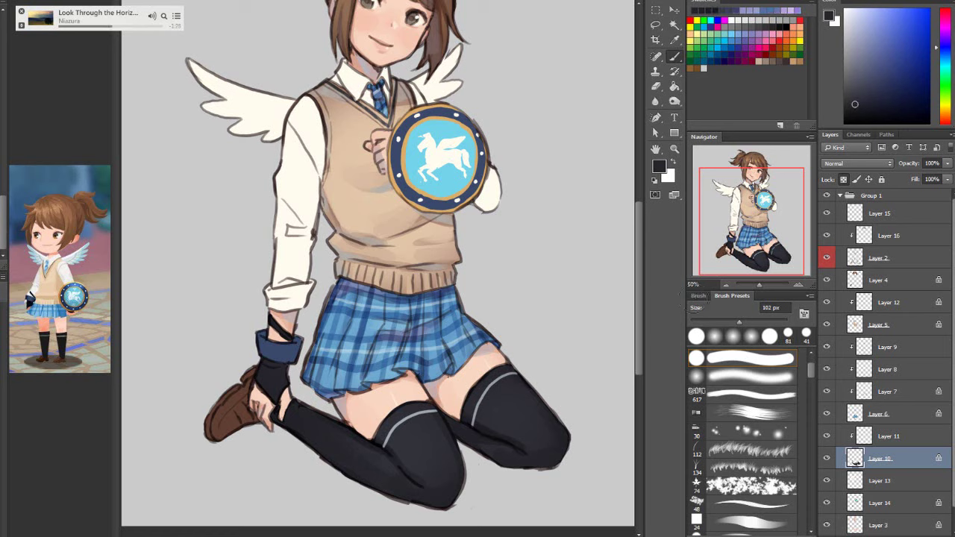
Shade the thigh above the sock on Layer 3 with a sampled pinkish skin tone and a 51 px brush
left_click(879, 525)
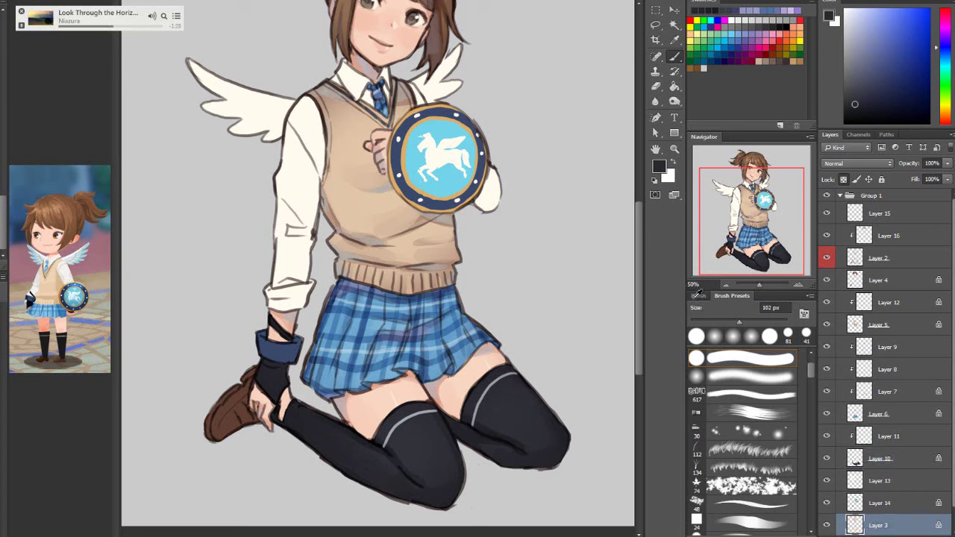
left_click(693, 297, "alt")
key("[")
key("[")
key("[")
key("[")
key("[")
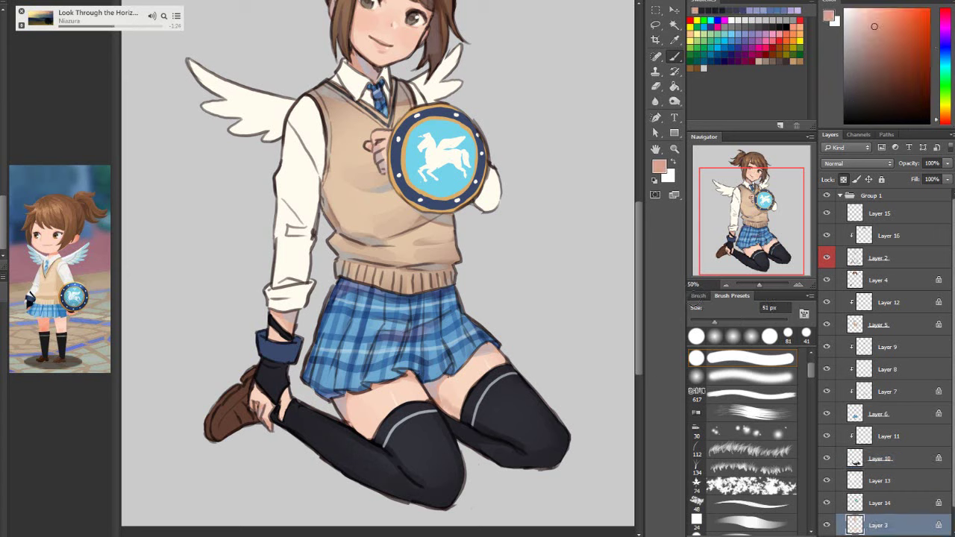
left_click_drag(354, 420, 370, 435)
Paint greyish violet highlights over both sock knees on Layer 10 with a 33 px brush
left_click(879, 458)
left_click(429, 440, "alt")
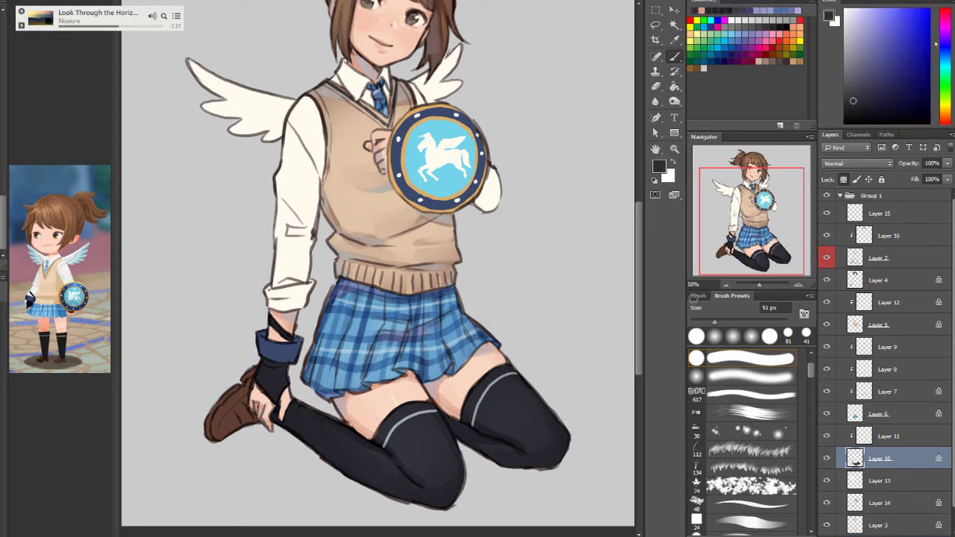
left_click(854, 77)
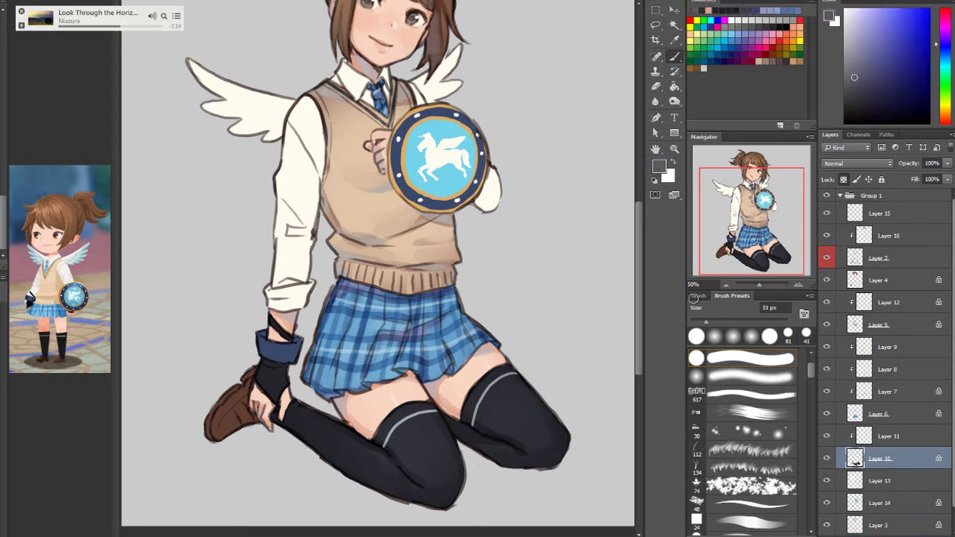
left_click_drag(505, 401, 514, 394)
left_click_drag(420, 437, 428, 450)
scroll(379, 269, "up", 5)
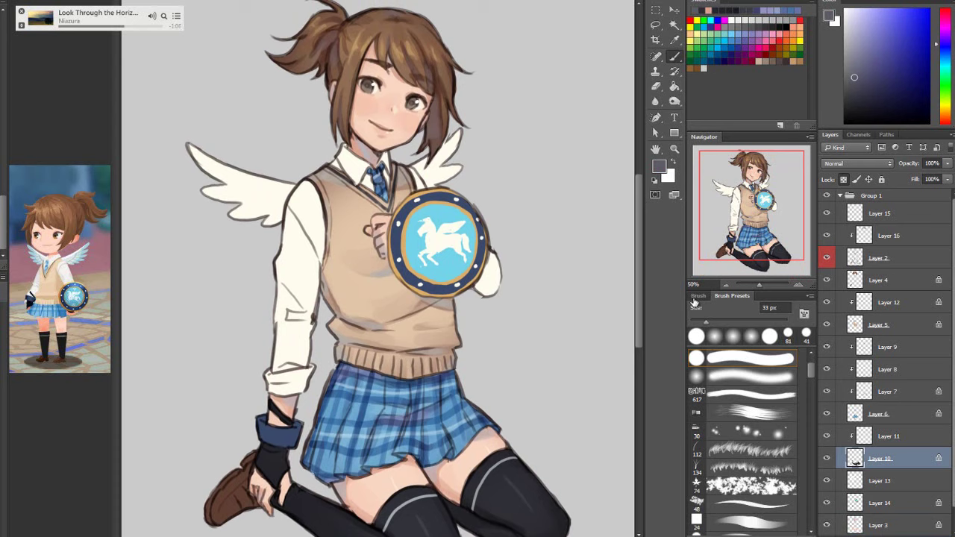
Refine the socks' dark areas on Layer 10 with sampled near-black indigo tones and the 33 px brush
left_click(693, 298, "alt")
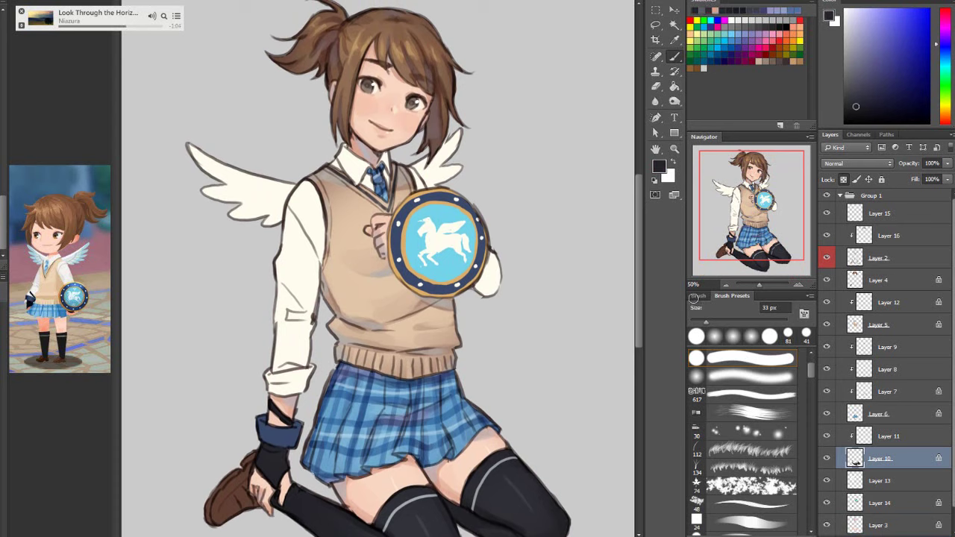
left_click(693, 298, "alt")
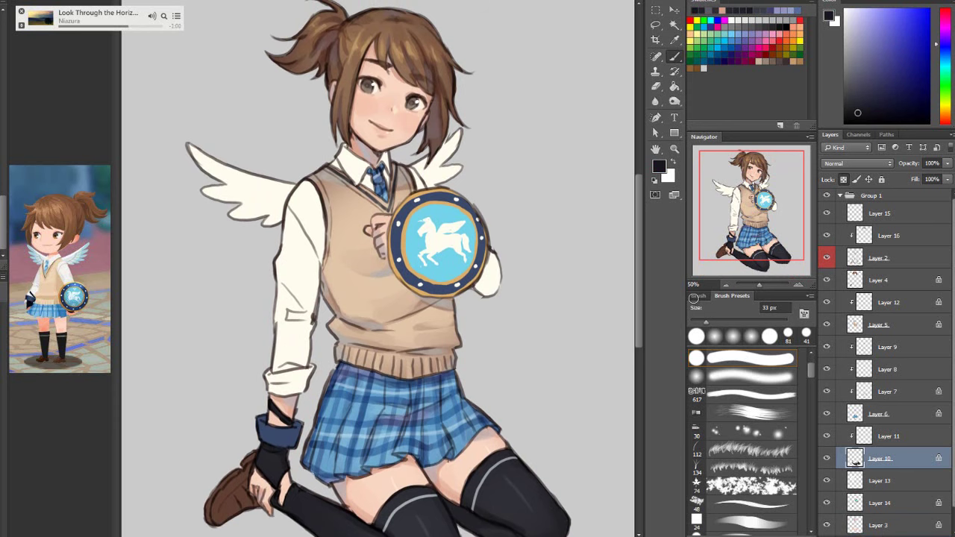
left_click_drag(638, 261, 639, 281)
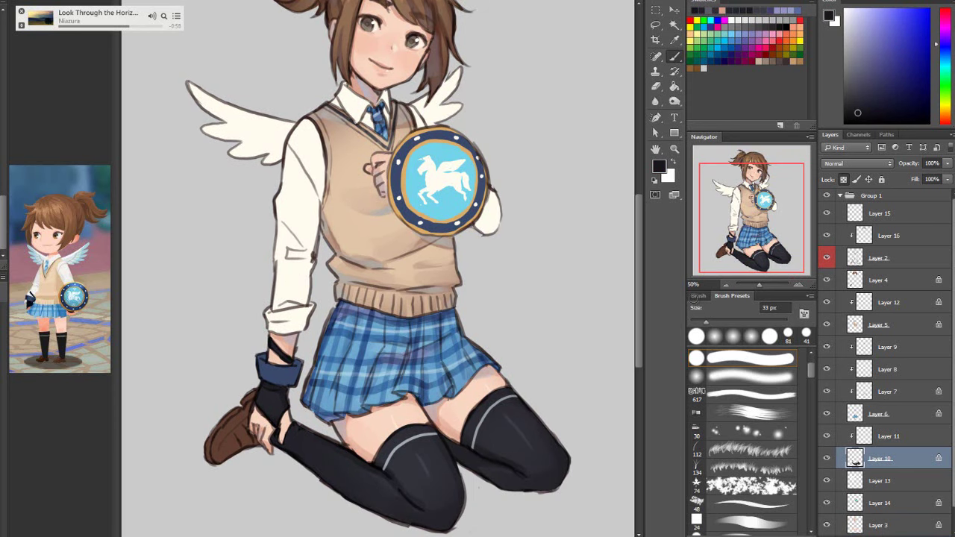
Tint the sock's calf on Layer 10 with a sampled dark slate blue and a 73 px brush
left_click(694, 298, "alt")
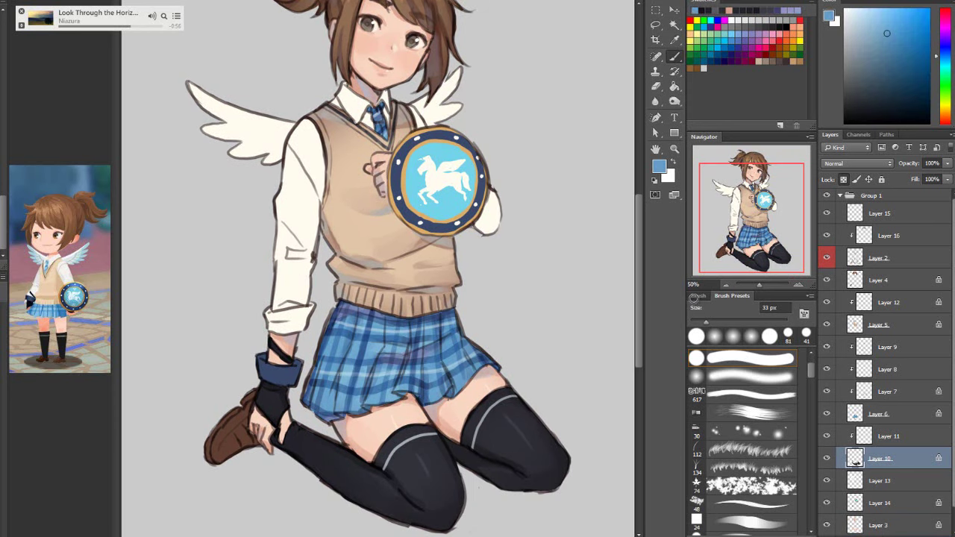
key("bracketright")
key("bracketright")
key("bracketright")
key("bracketright")
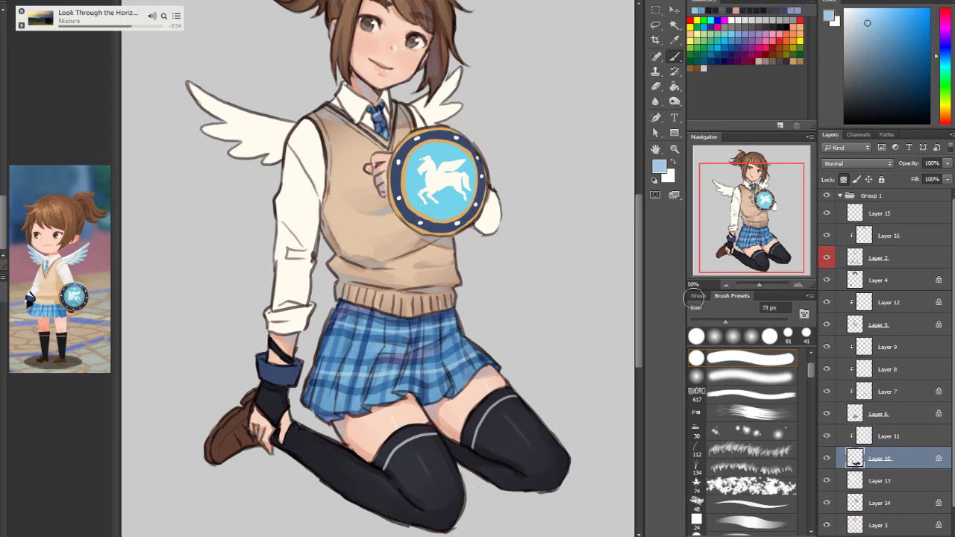
left_click_drag(297, 438, 311, 451)
left_click(303, 445, "alt")
key("ctrl+alt+z")
key("ctrl+alt+z")
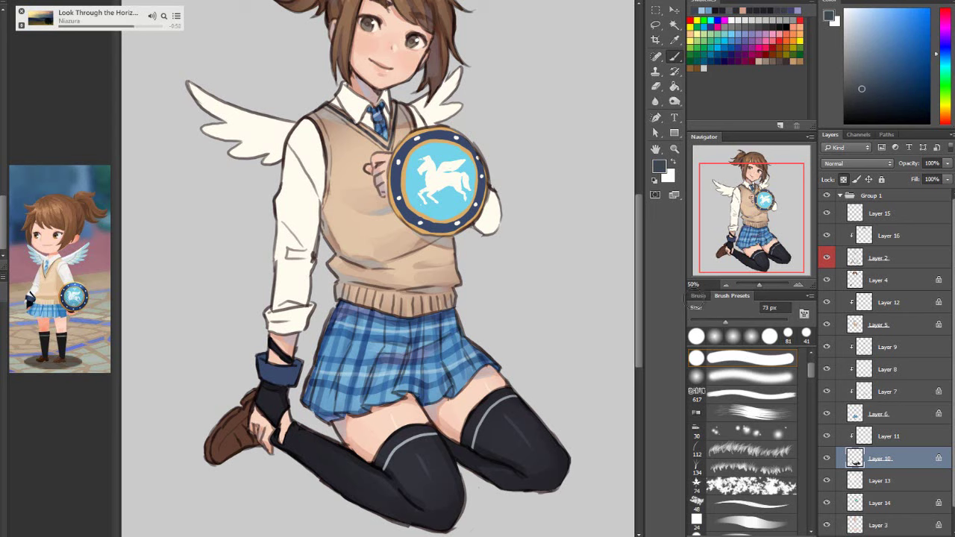
key("ctrl+z")
key("ctrl+z")
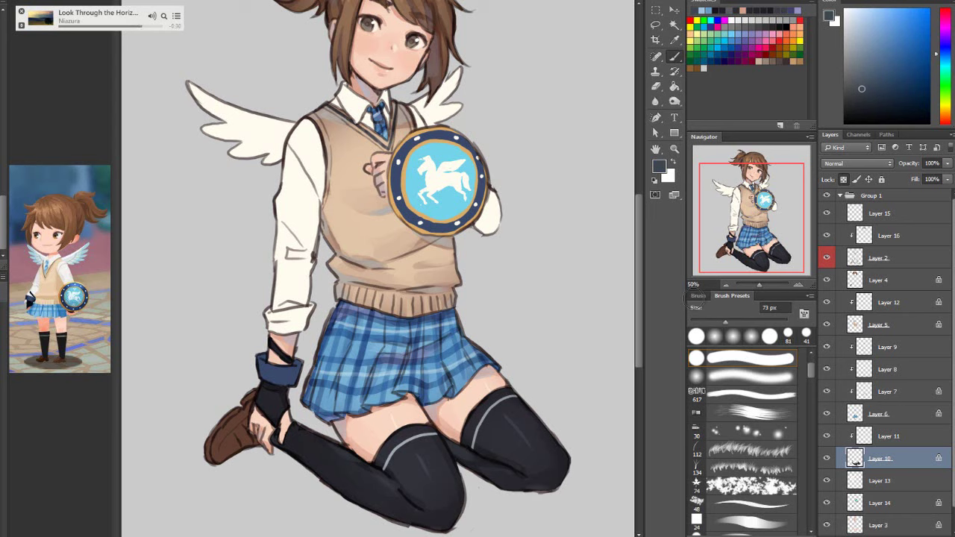
Blend the sock shading on Layer 10 with a sampled dark indigo and the 73 px brush
left_click(422, 467, "alt")
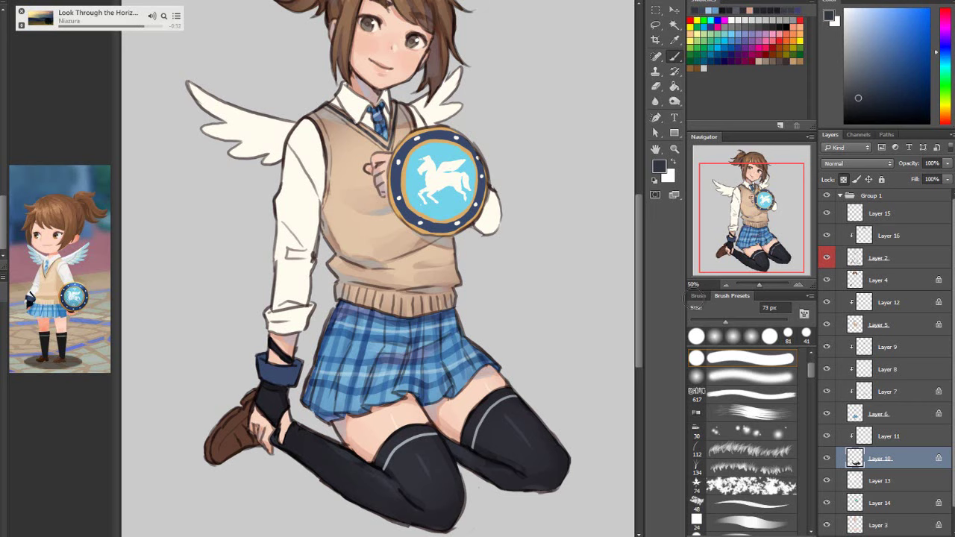
scroll(695, 300, "up", 3)
scroll(694, 302, "down", 3)
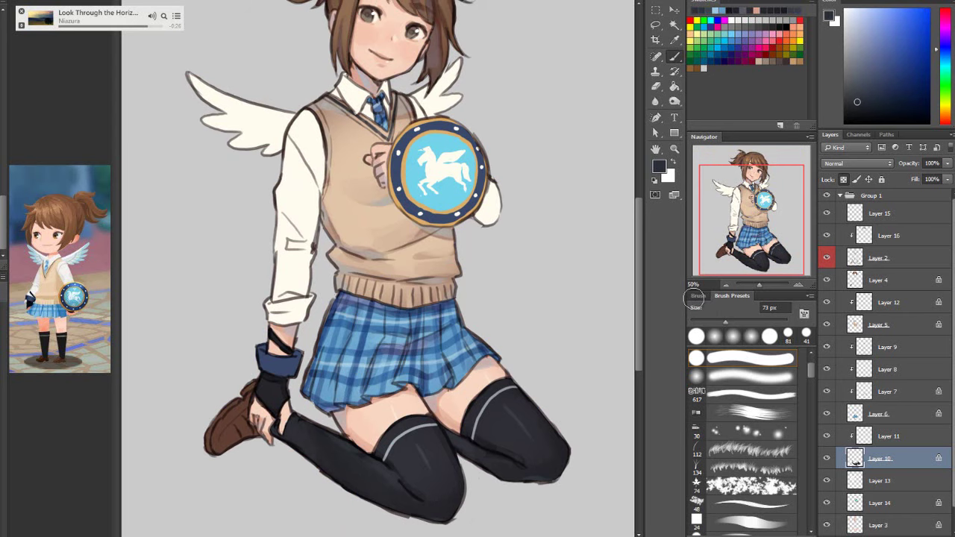
scroll(694, 298, "up", 4)
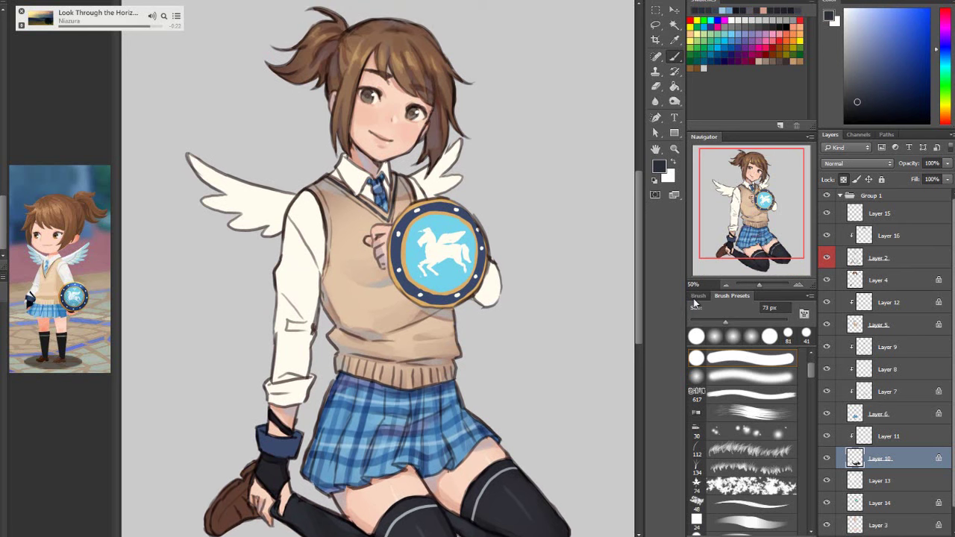
Shade the brown shoe on Layer 4 with sampled browns and a very dark reddish brown
key("[")
key("[")
key("[")
key("[")
key("[")
key("[")
left_click(879, 280)
scroll(379, 268, "down", 2)
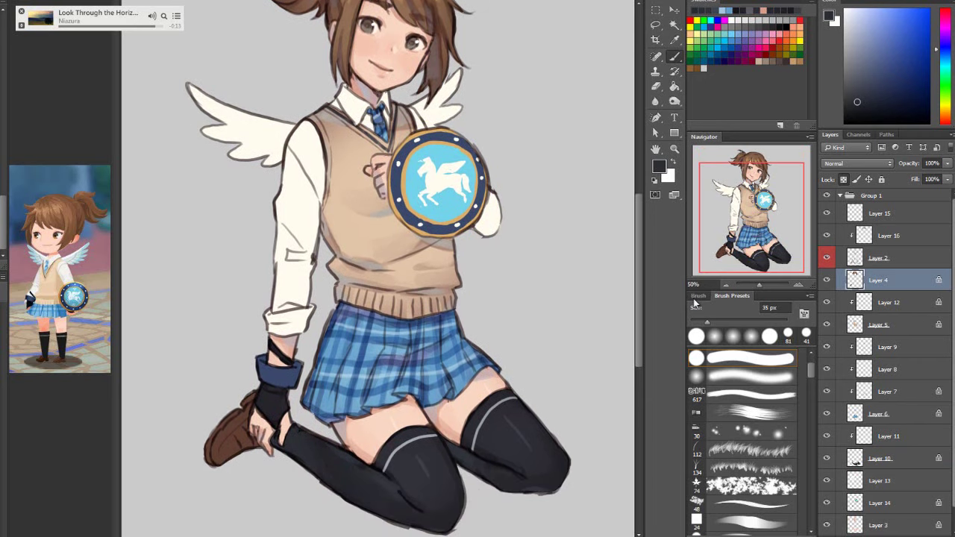
left_click(694, 298, "alt")
left_click(694, 299, "alt")
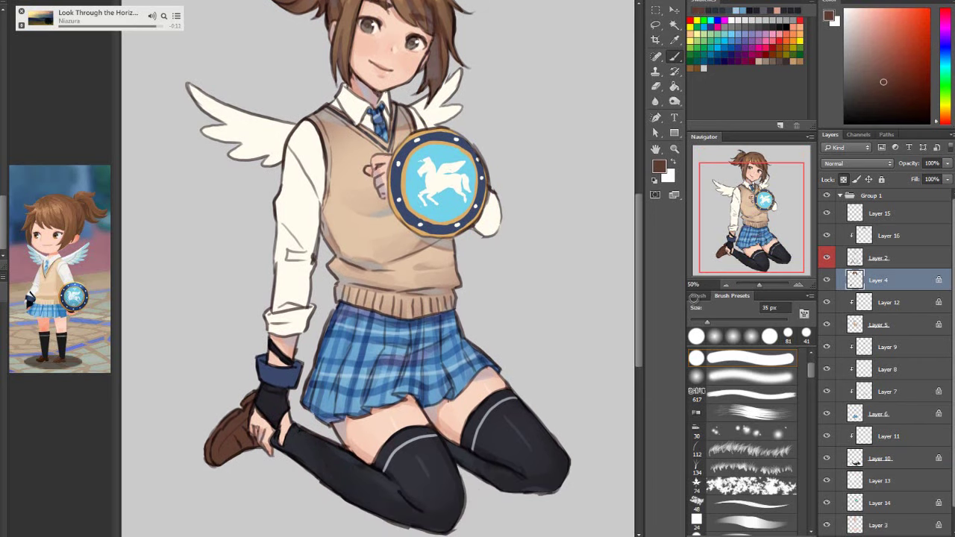
left_click(694, 298, "alt")
left_click_drag(695, 307, 705, 309)
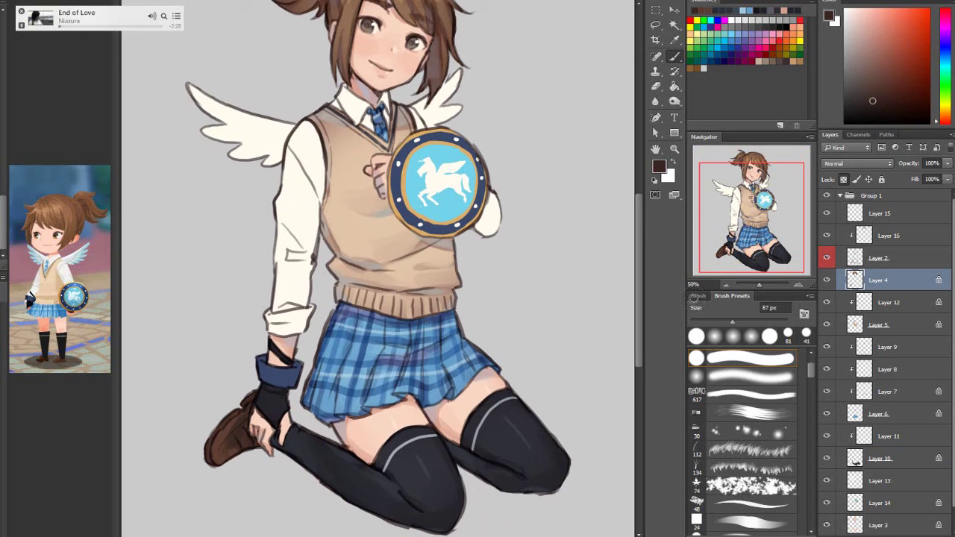
Paint light tan highlights on the shoe on Layer 4 with a 22 px brush
left_click(944, 114)
left_click(869, 43)
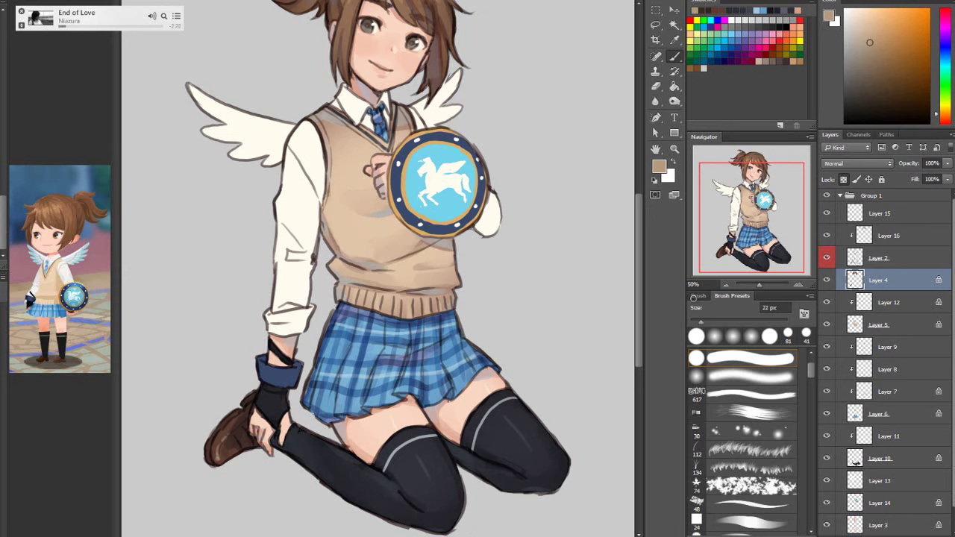
scroll(377, 269, "up", 3)
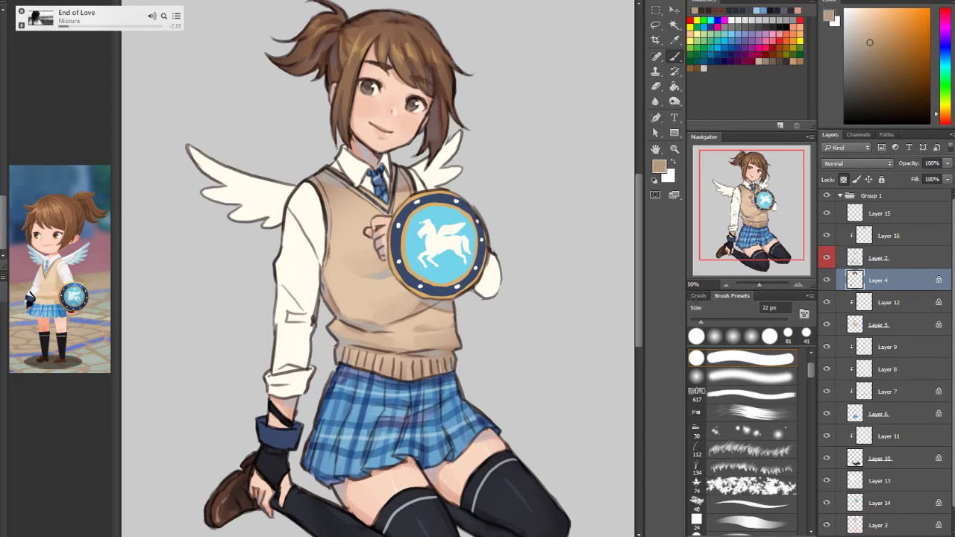
Tint the brown shoe on Layer 4 with a muted periwinkle blue and sampled greyish purples, using a 44 px brush
left_click(692, 301, "alt")
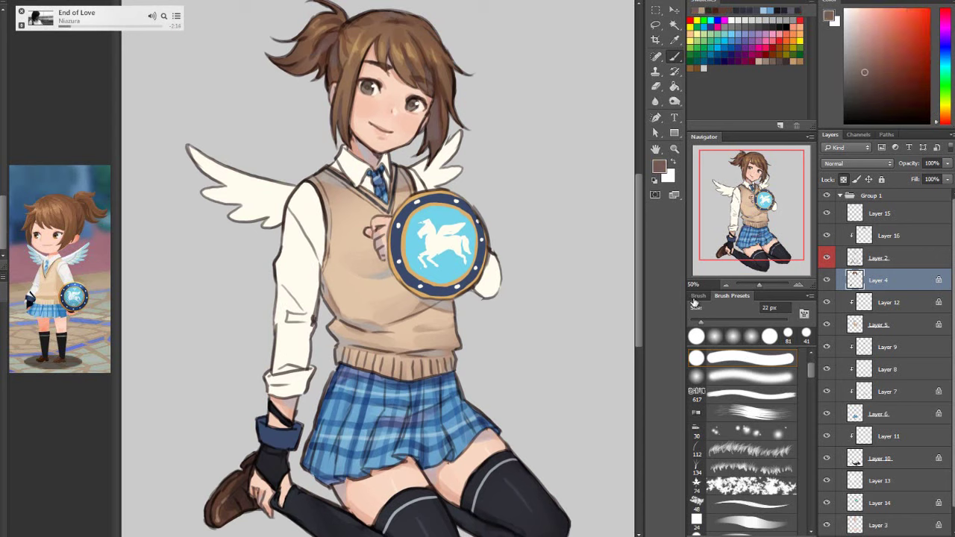
left_click(944, 52)
left_click(864, 31)
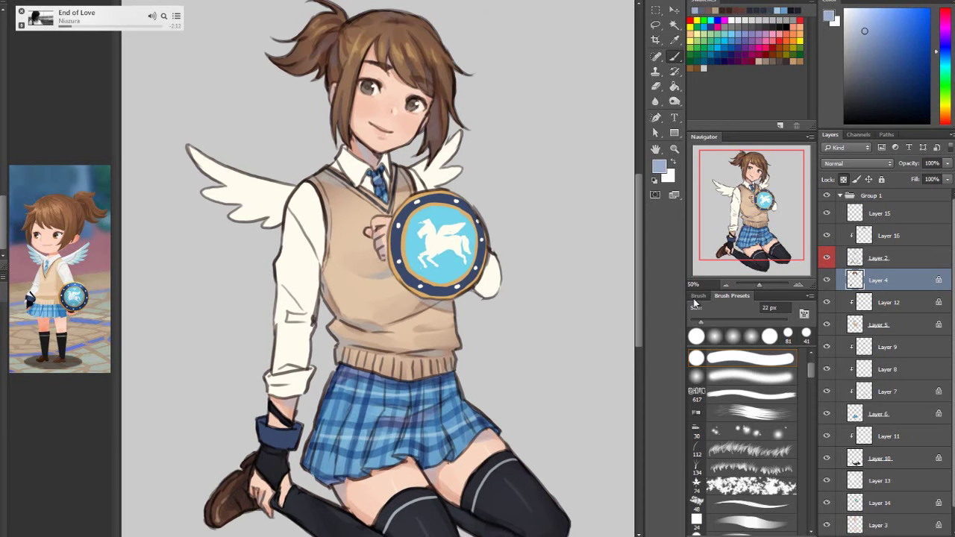
scroll(695, 302, "down", 3)
key("bracketright")
key("bracketright")
key("bracketright")
key("bracketright")
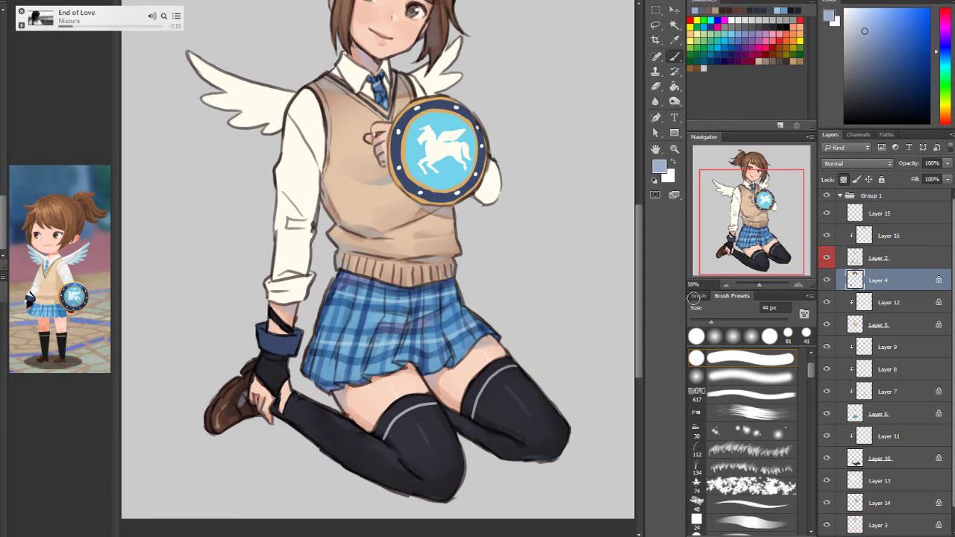
left_click(693, 298, "alt")
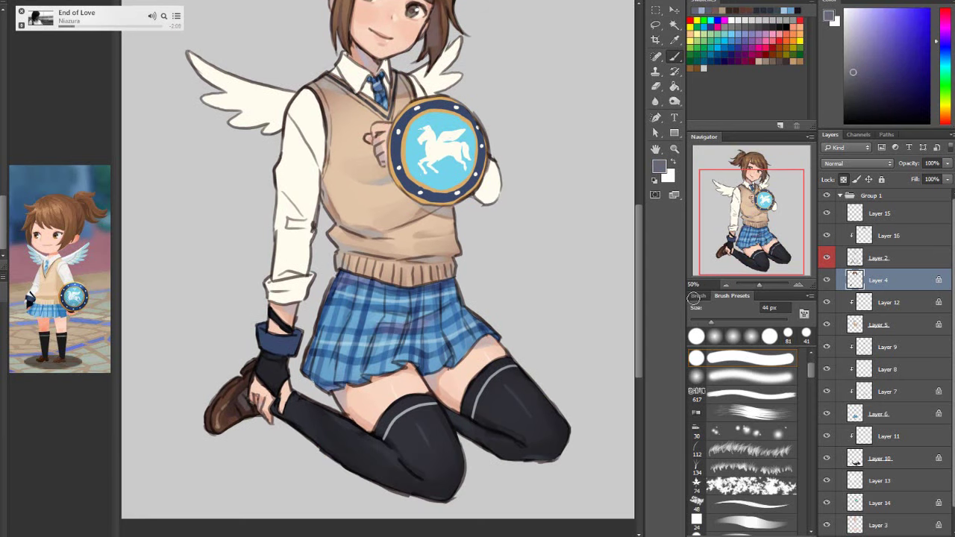
left_click(695, 298, "alt")
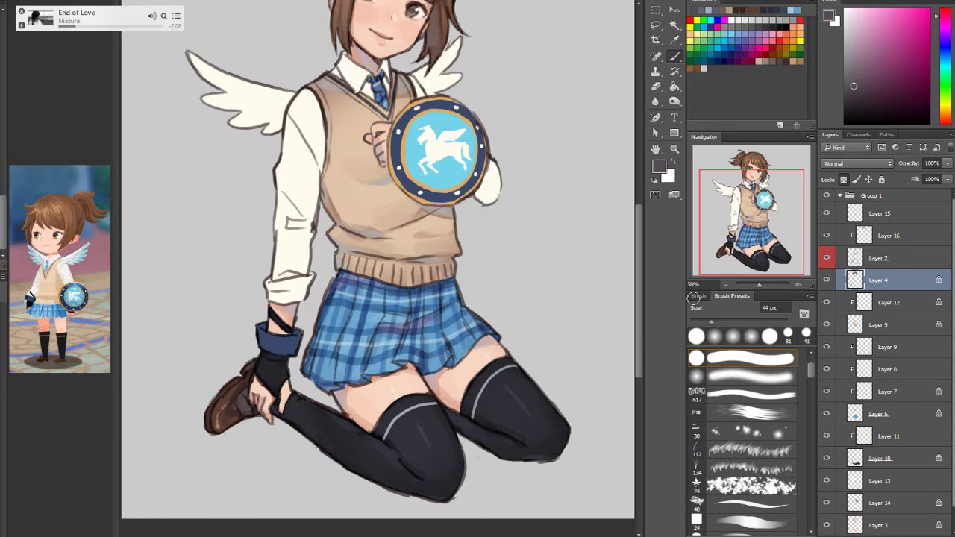
scroll(377, 269, "up", 4)
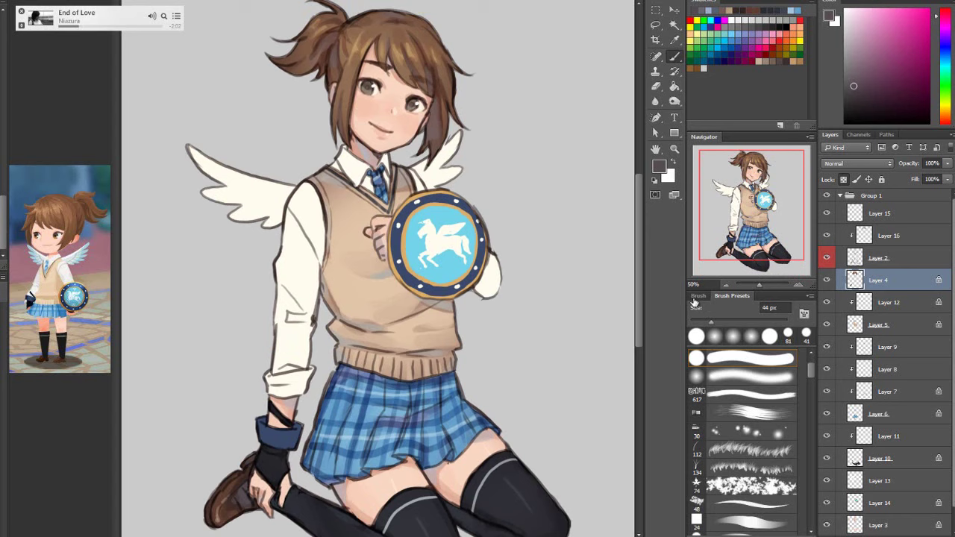
Colour-label Layer 13 yellow and lock its transparent pixels
scroll(885, 358, "down", 1)
right_click(826, 459)
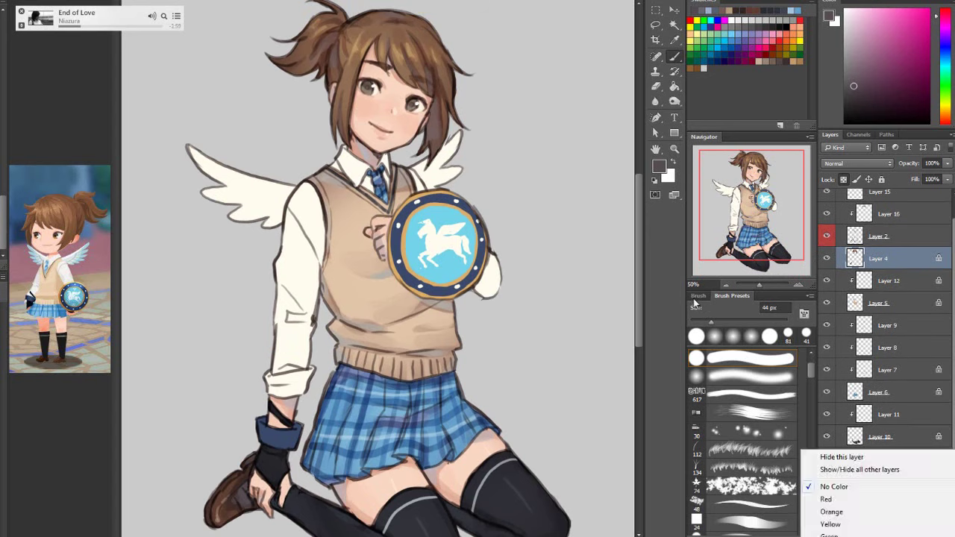
left_click(843, 520)
left_click(887, 459)
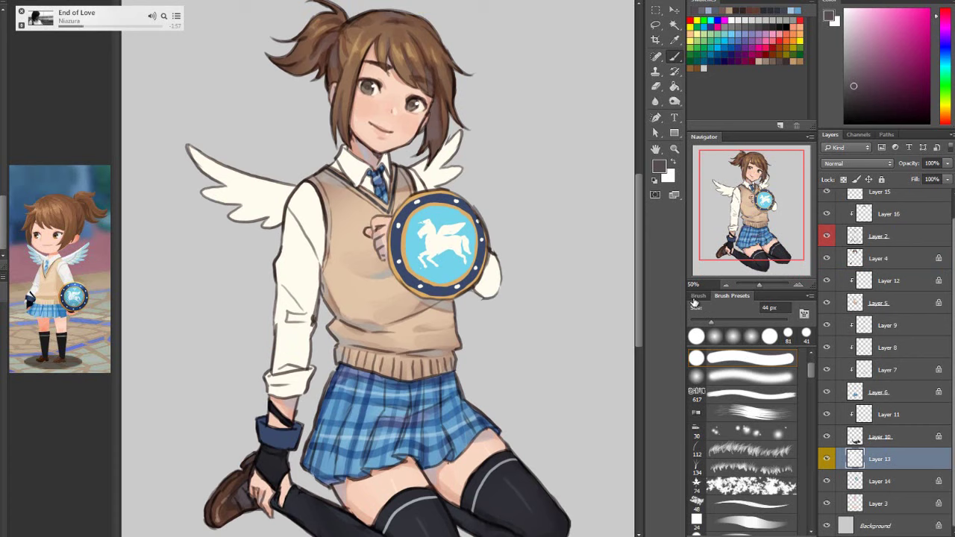
left_click(843, 179)
Add a new layer above Layer 13 and clip it to Layer 13
key("ctrl+alt+shift+n")
right_click(881, 458)
left_click(882, 141)
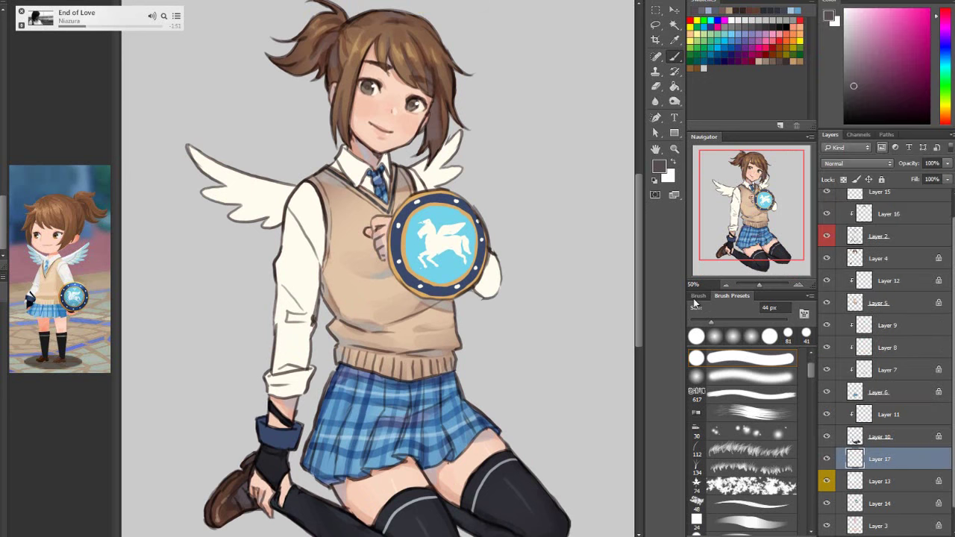
key("ctrl+alt+g")
Fill the clipped layer above Layer 13 with a light greyish blue
key("g")
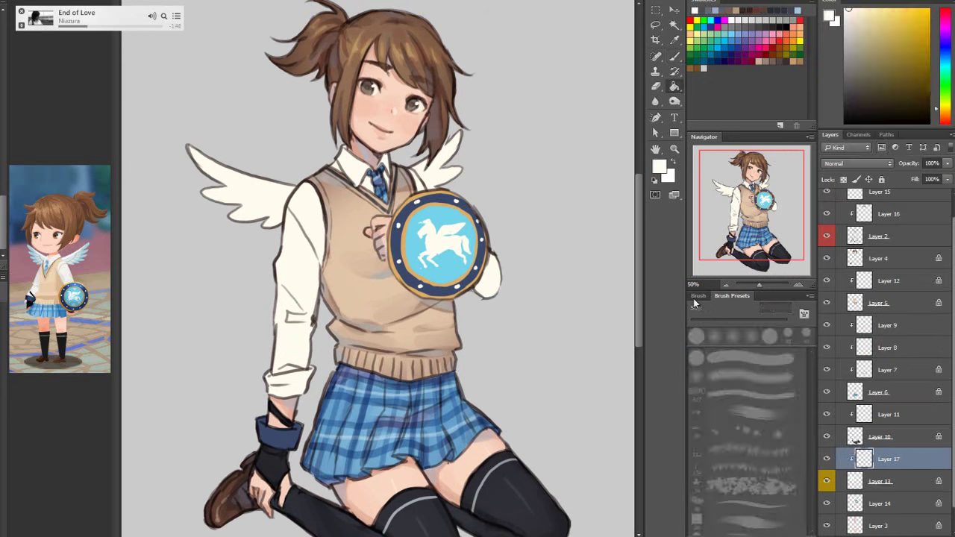
left_click(945, 55)
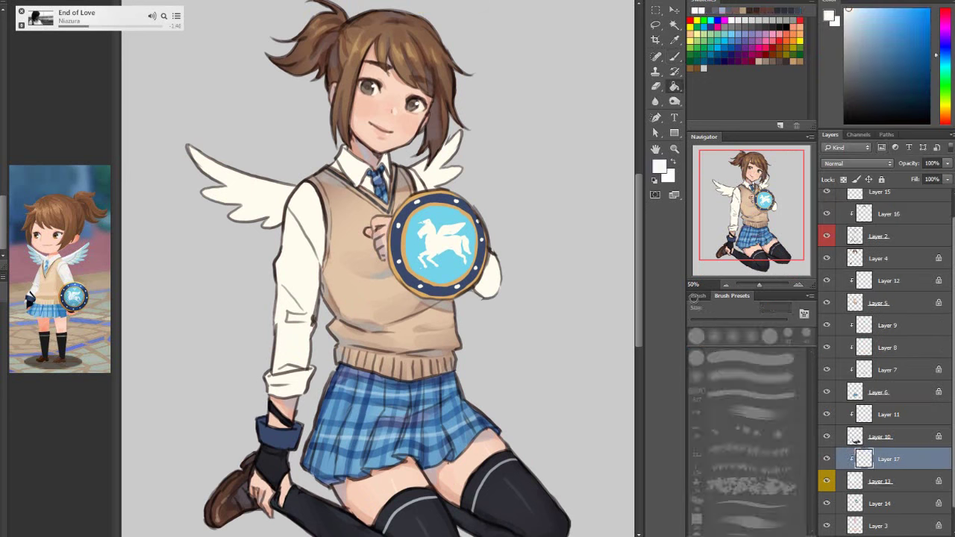
left_click(863, 20)
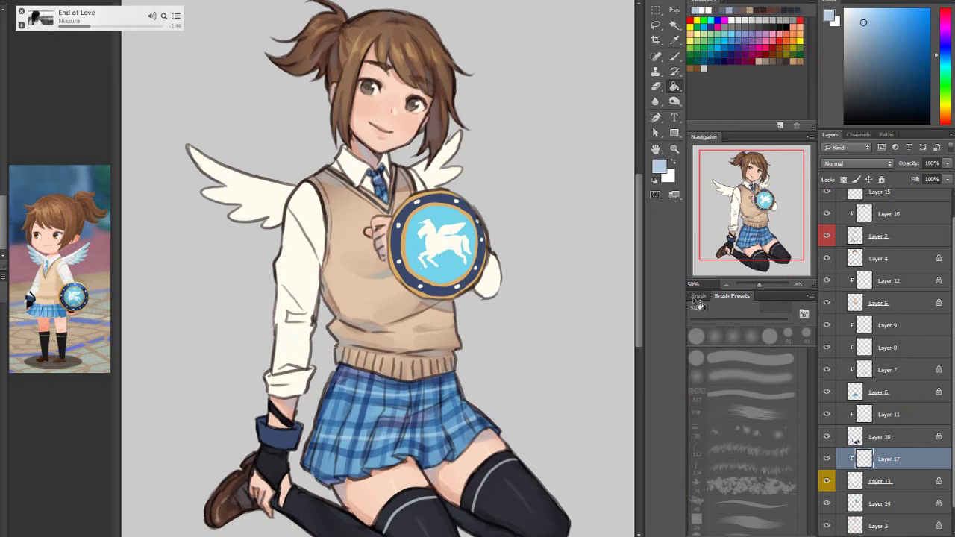
key("alt+BackSpace")
Erase the light blue from the sleeves, collar and inner wings with a soft 499 px eraser, leaving soft gradients at the edges
key("e")
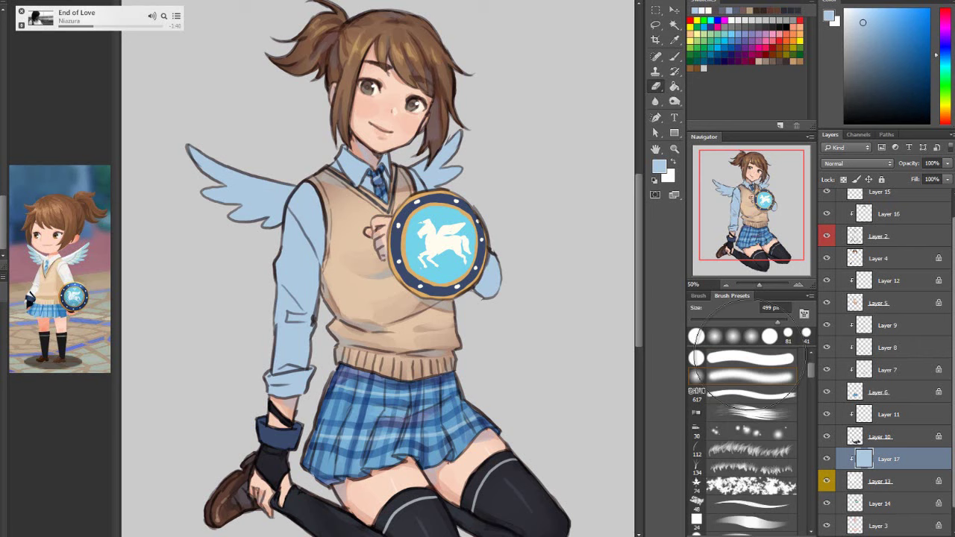
mouse_move(298, 302)
left_mouse_down()
mouse_move(287, 388)
mouse_move(315, 231)
mouse_move(297, 213)
left_mouse_up()
left_click_drag(300, 246, 290, 362)
mouse_move(310, 200)
left_mouse_down()
mouse_move(370, 166)
mouse_move(446, 163)
left_mouse_up()
left_click_drag(235, 200, 289, 205)
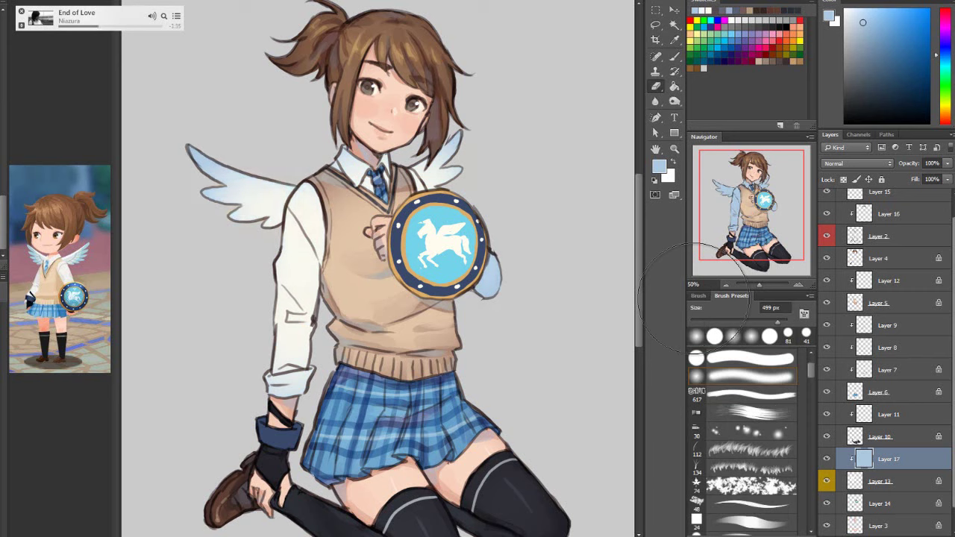
left_click_drag(488, 257, 493, 293)
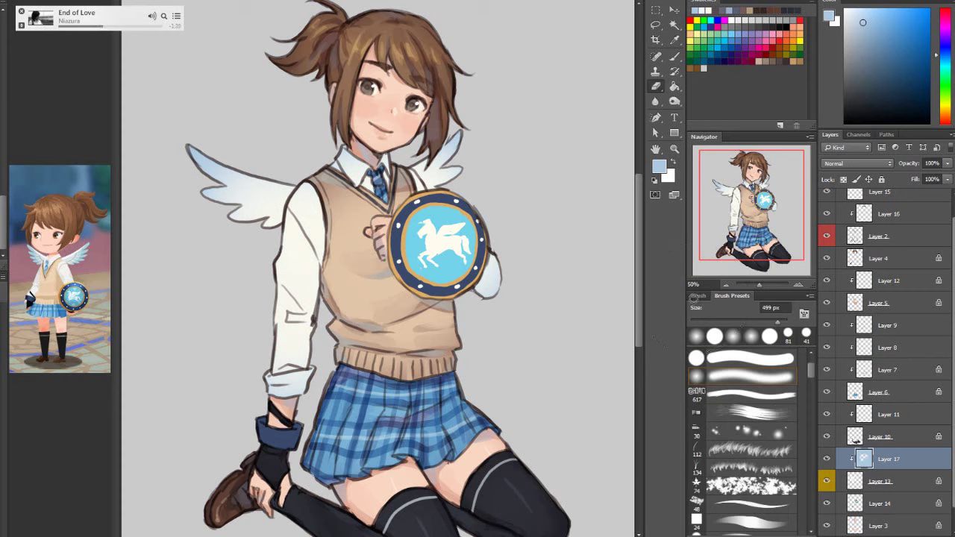
Paint brighter sky blue on the feather tips of both wings on the clipped layer with a soft 151 px brush
left_click(880, 14)
key("b")
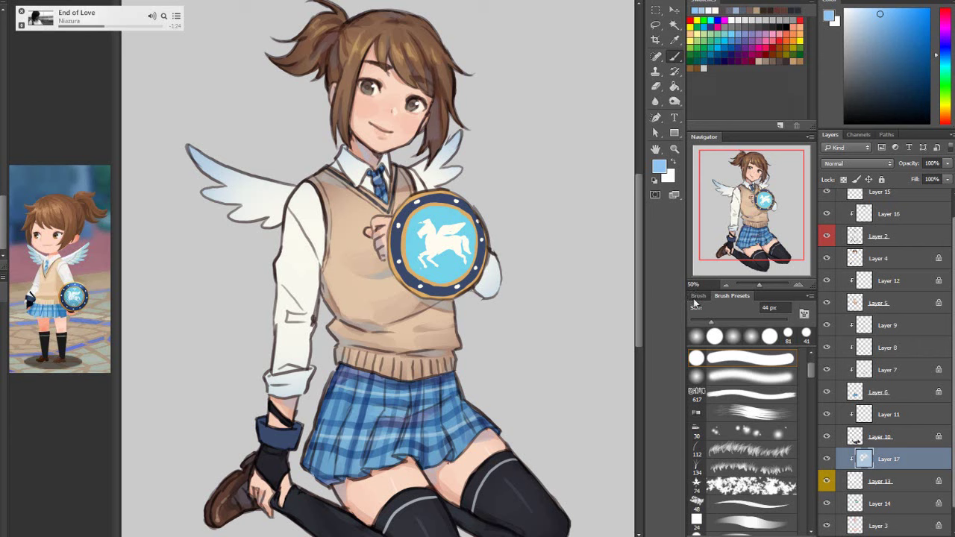
left_click(701, 375)
left_click_drag(203, 194, 263, 223)
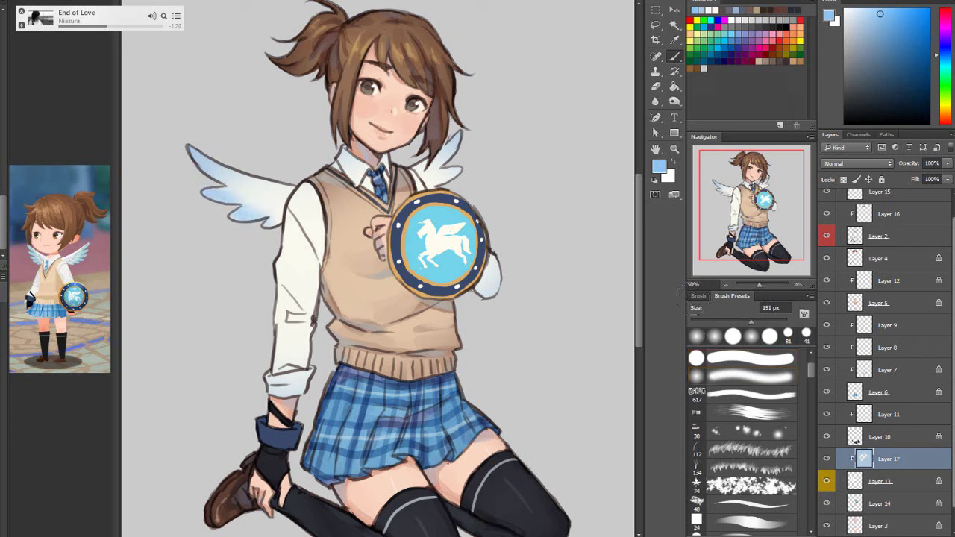
left_click_drag(456, 169, 445, 180)
left_click_drag(205, 194, 245, 216)
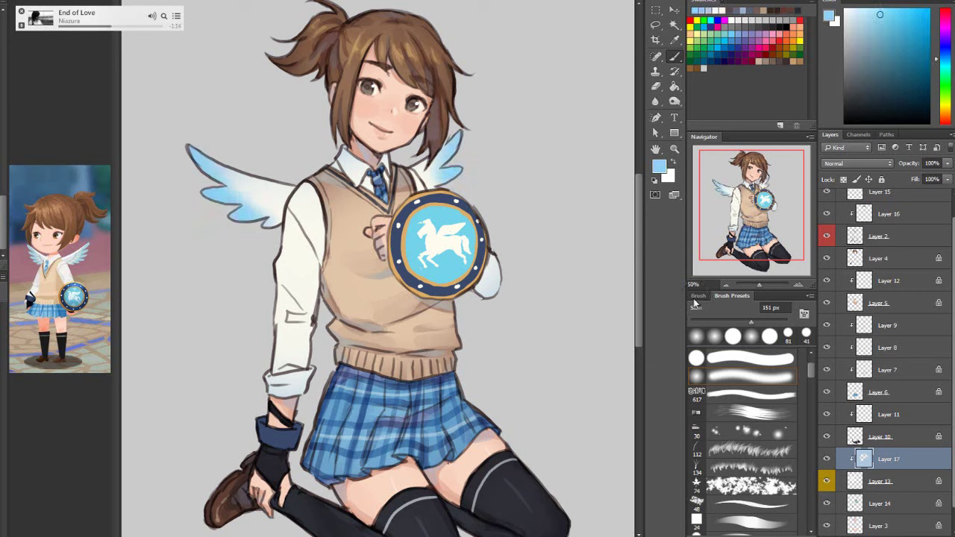
Soften the blue wing tint with the 499 px eraser and merge the clipped layer down into Layer 13
key("e")
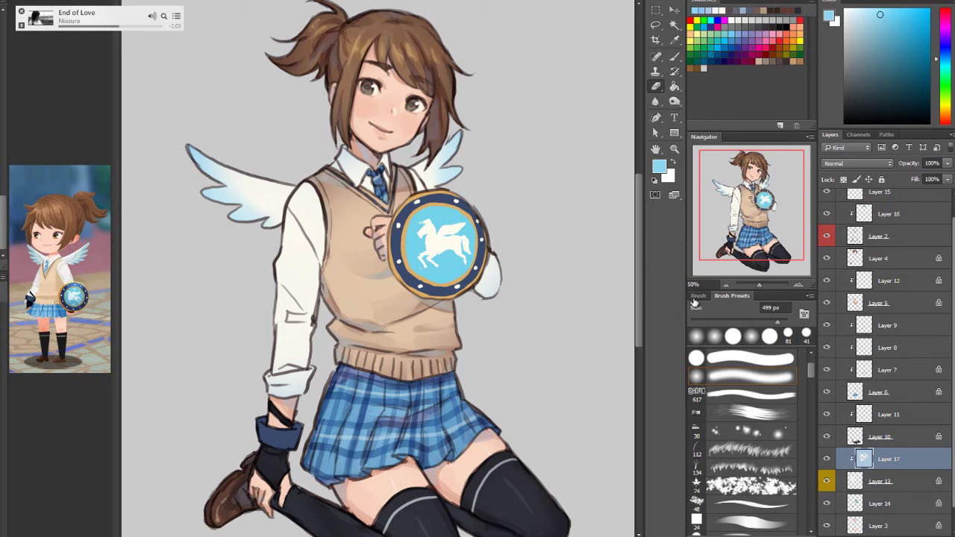
right_click(888, 458)
left_click(843, 278)
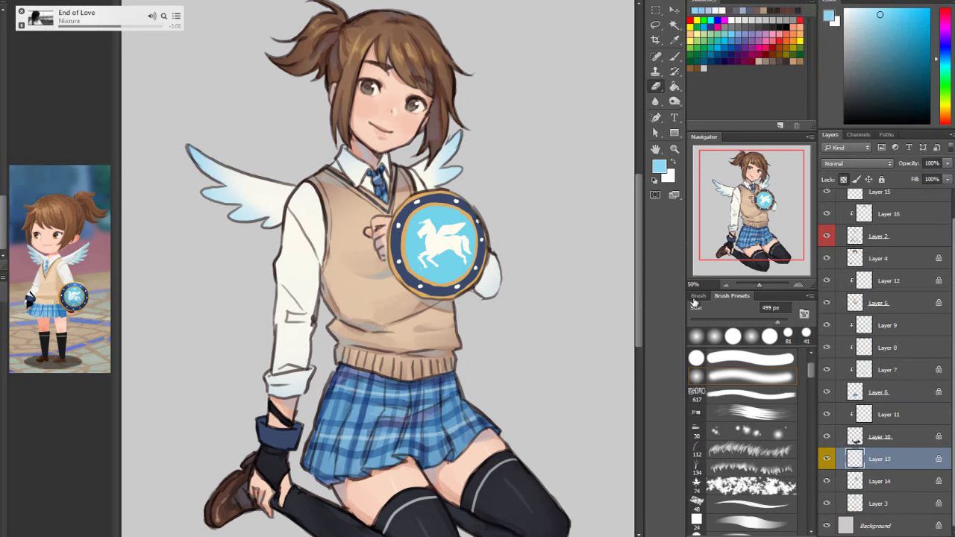
Shade the shirt collar on Layer 13 with a light blue and a hard 81 px brush
key("b")
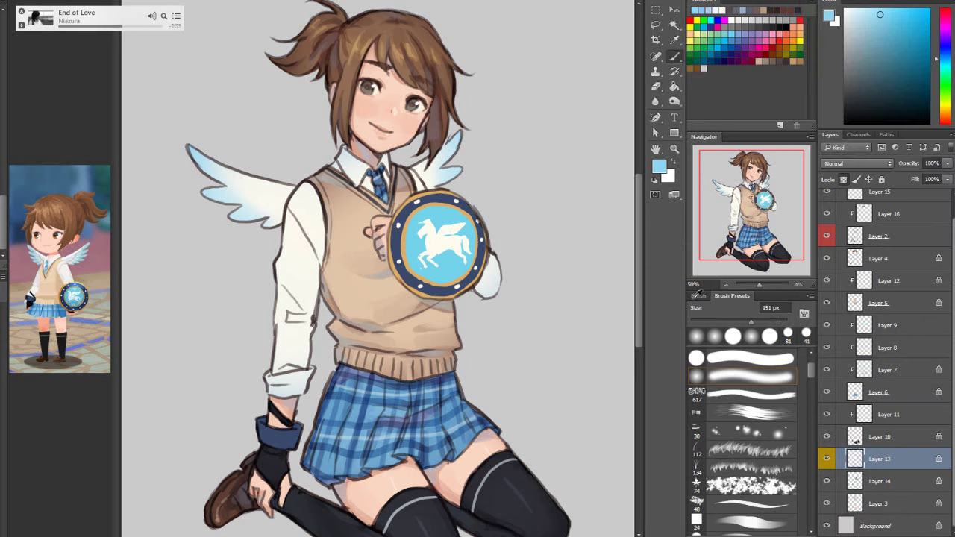
left_click(275, 195, "alt")
left_click(254, 186, "alt")
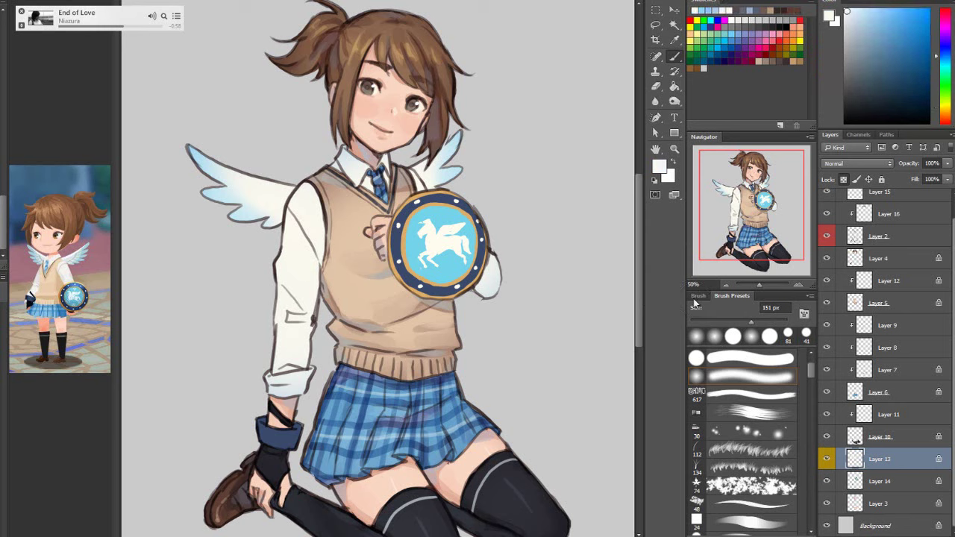
key("x")
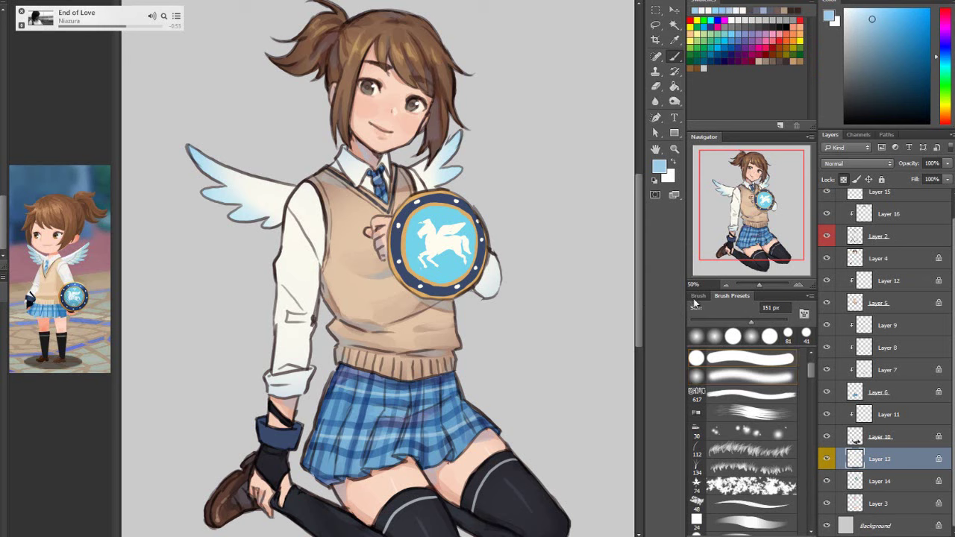
key("bracketleft")
key("bracketleft")
key("bracketleft")
key("bracketleft")
left_click_drag(348, 160, 385, 176)
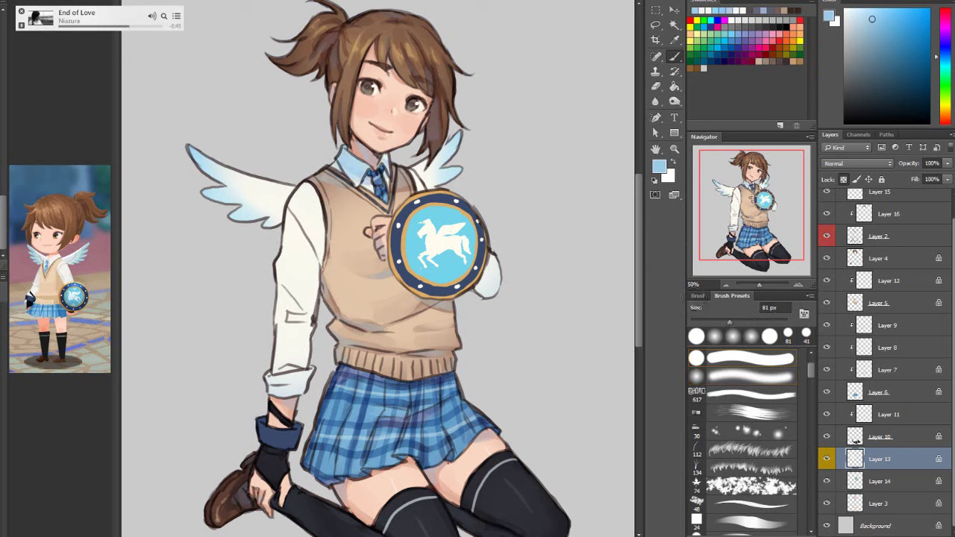
Paint light blue fold shadows along the shirt sleeve on Layer 13 with 81 px and 22 px brushes
mouse_move(320, 228)
left_mouse_down()
mouse_move(304, 391)
mouse_move(305, 366)
left_mouse_up()
left_click_drag(286, 318, 303, 317)
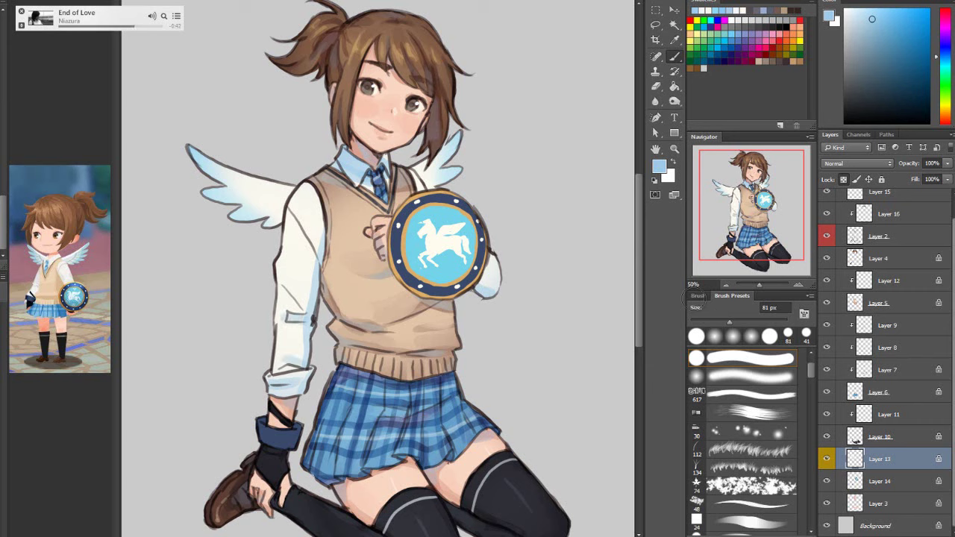
left_click_drag(309, 282, 284, 310)
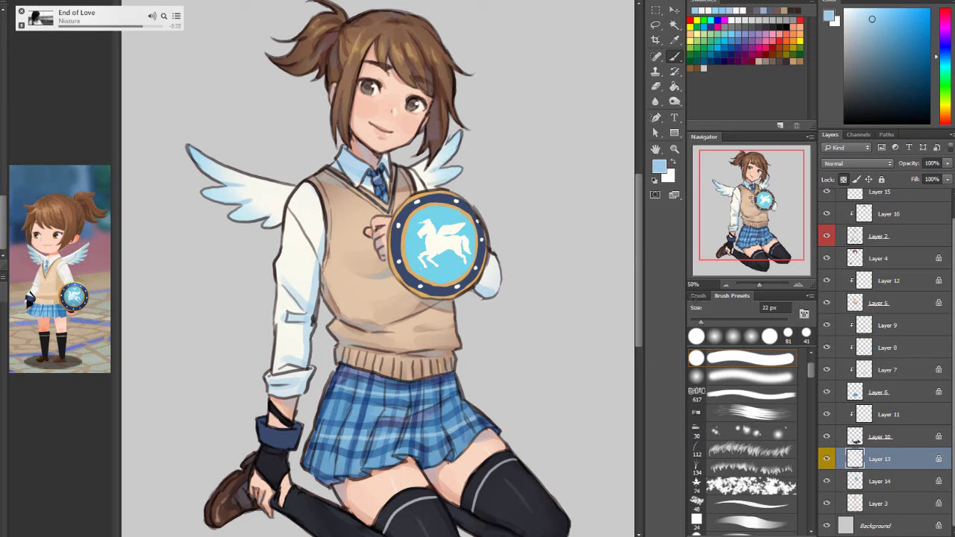
left_click_drag(293, 195, 278, 190)
Blend the blue shading on the sleeve and collar on Layer 13 with sampled near-whites and a 53 px brush
left_click(281, 192, "alt")
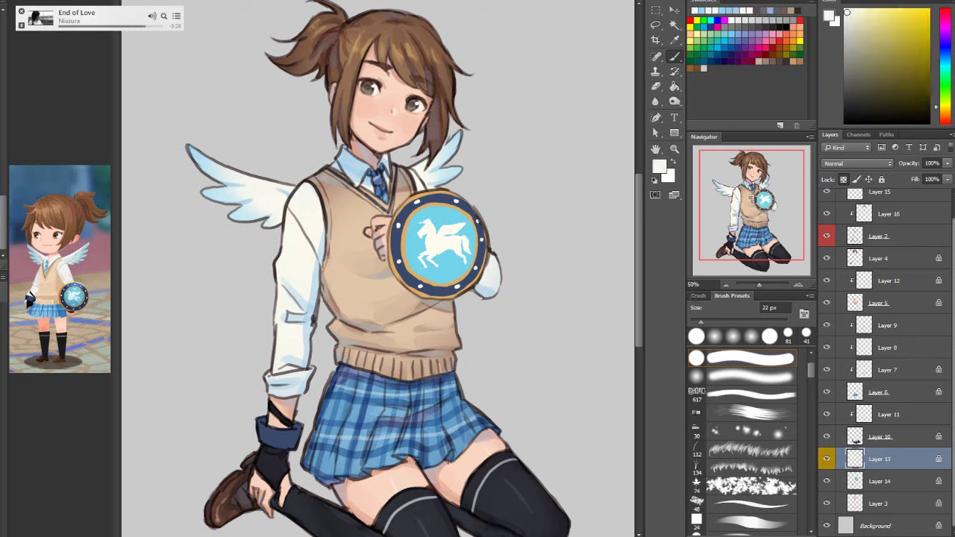
left_click(307, 294, "alt")
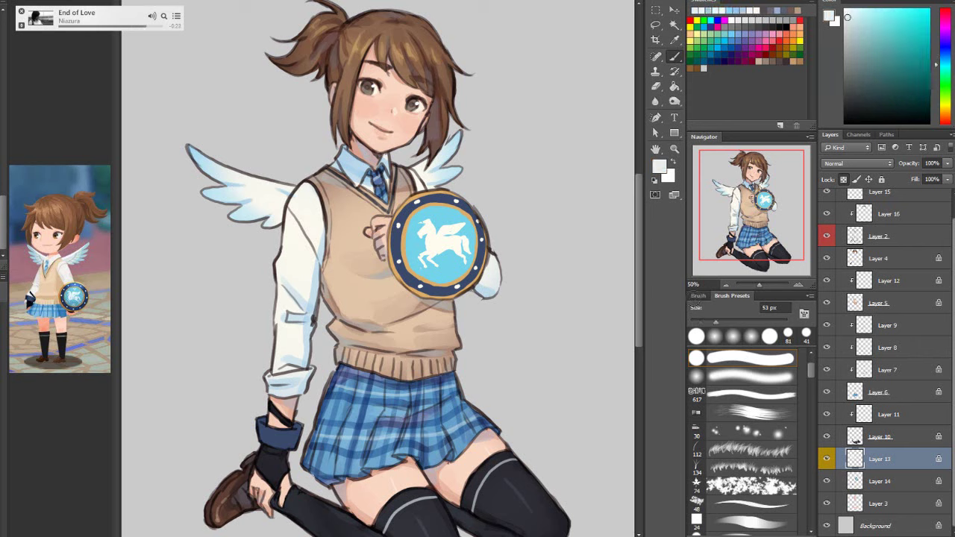
left_click_drag(292, 252, 306, 260)
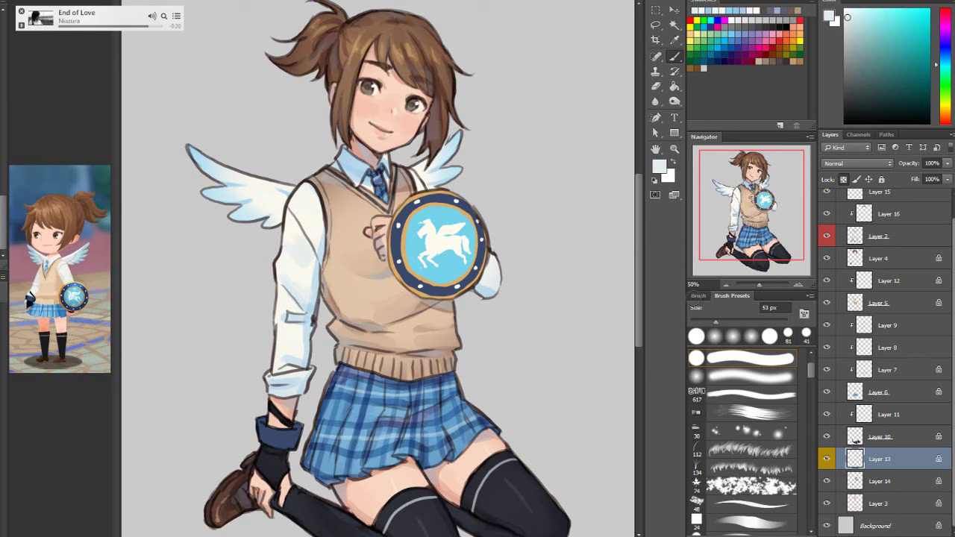
left_click_drag(318, 224, 313, 237)
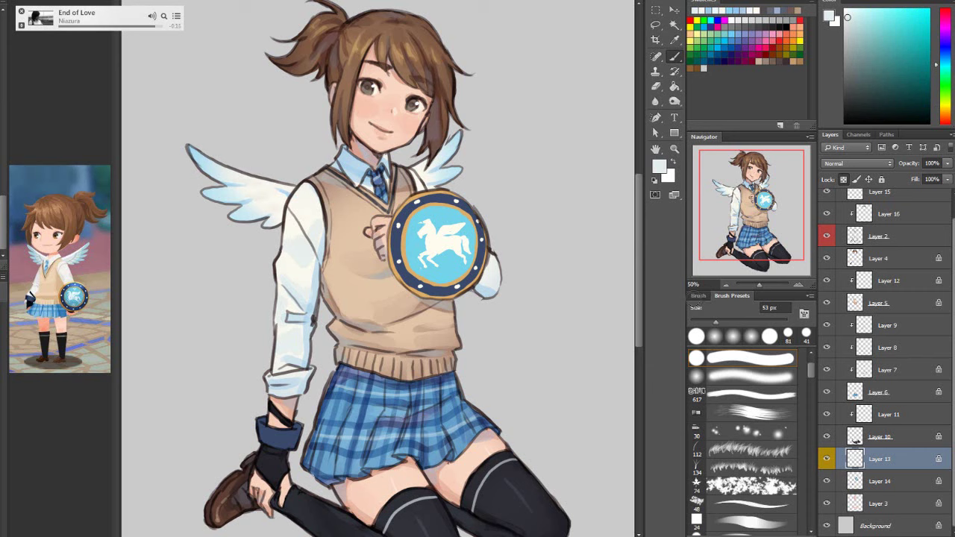
left_click_drag(348, 167, 358, 176)
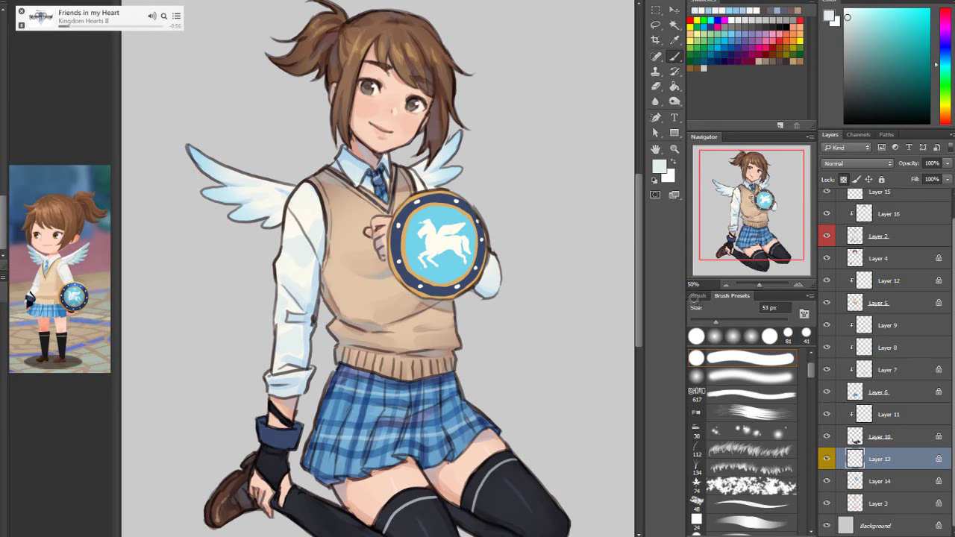
Tint the collar, sleeve folds and cuff on Layer 13 with pale lavender and periwinkle, using 32 px and 52 px brushes
left_click(944, 35)
left_click(857, 11)
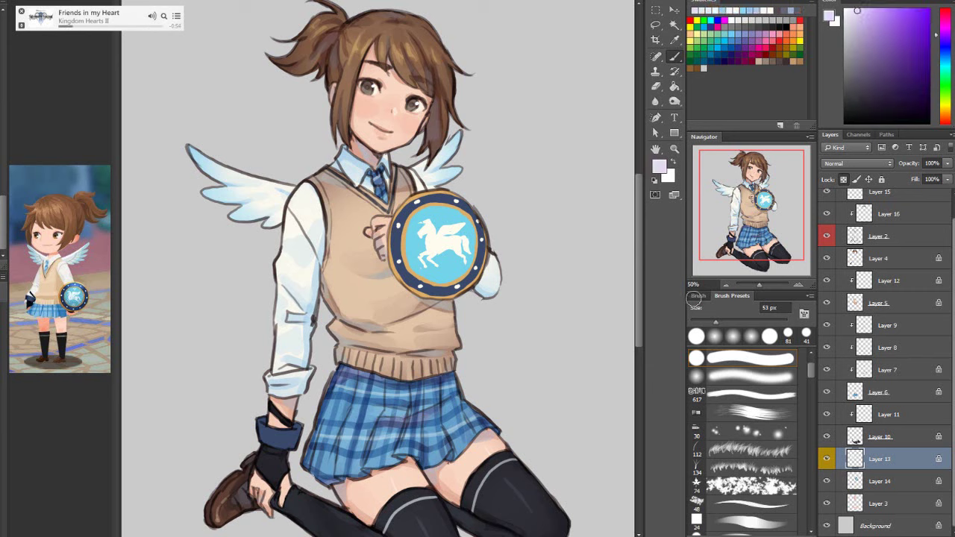
left_click(944, 48)
left_click(855, 15)
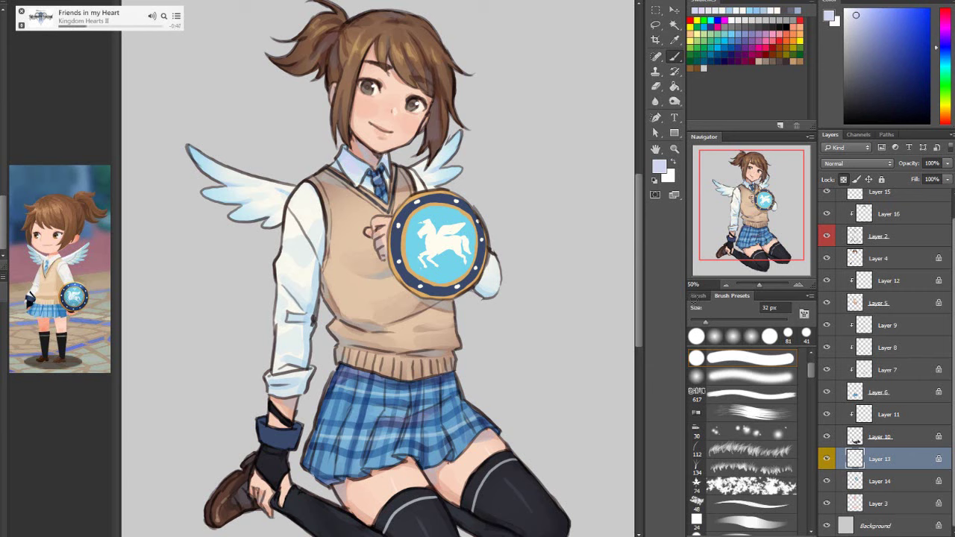
key("bracketright")
key("bracketright")
left_click_drag(309, 281, 307, 299)
left_click_drag(293, 372, 308, 378)
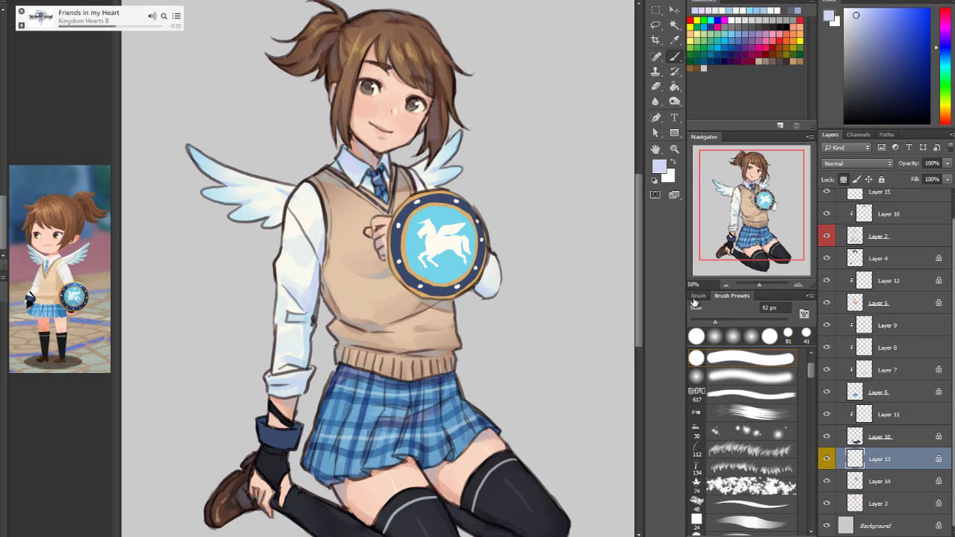
Add a new layer above Layer 14, clip it to that layer and set its blending to Multiply
left_click(880, 481)
key("ctrl+alt+shift+n")
right_click(880, 480)
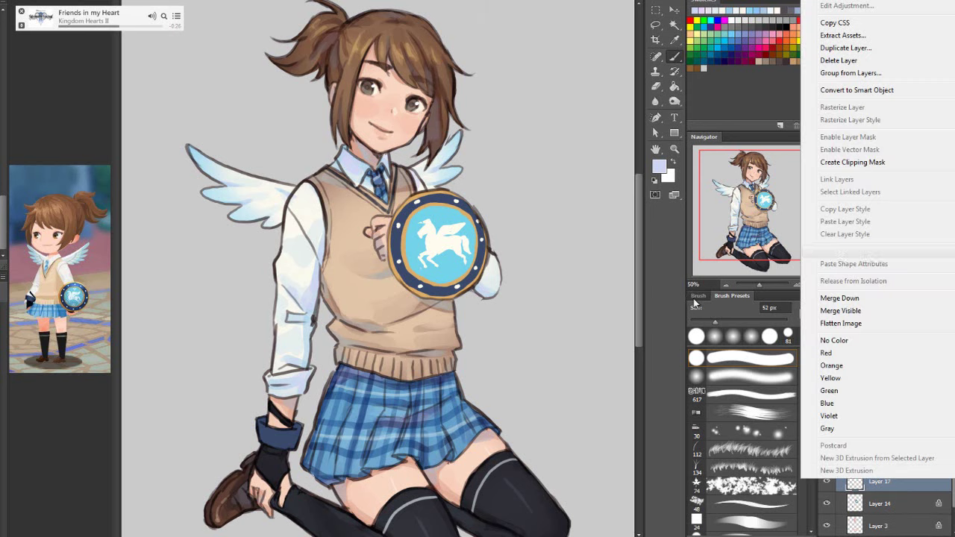
left_click(852, 162)
left_click(857, 164)
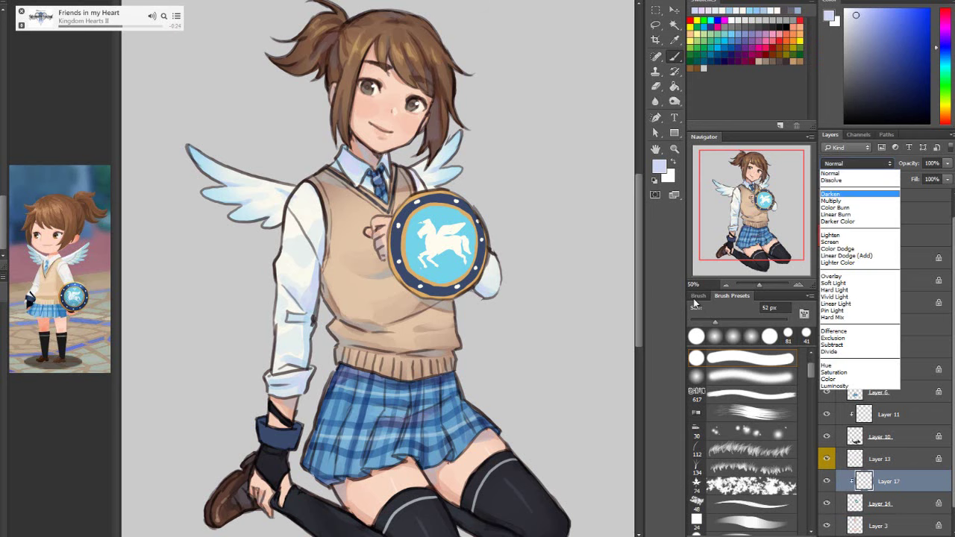
left_click(839, 199)
Fill the clipped Multiply layer with muted blue-violet and clear it over the shield using a soft 440 px eraser
left_click(871, 49)
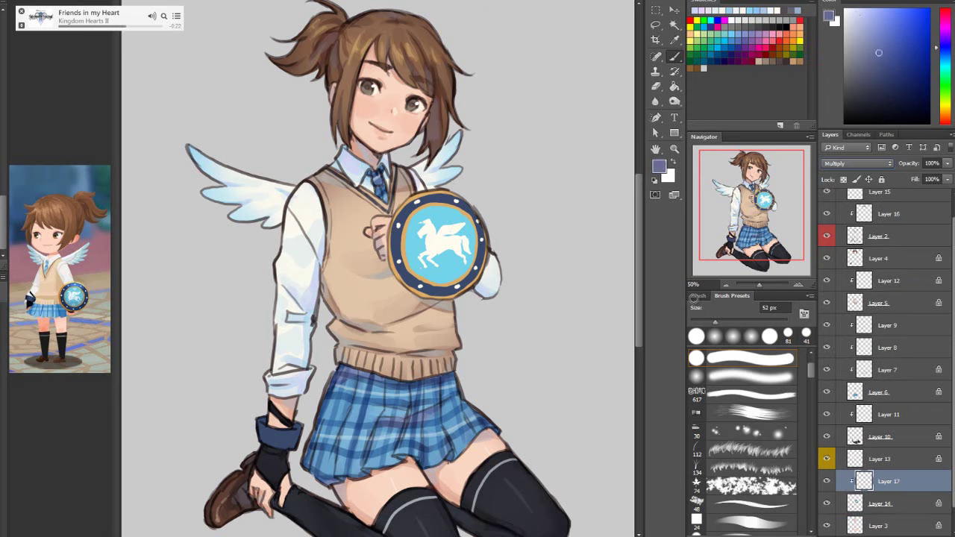
key("g")
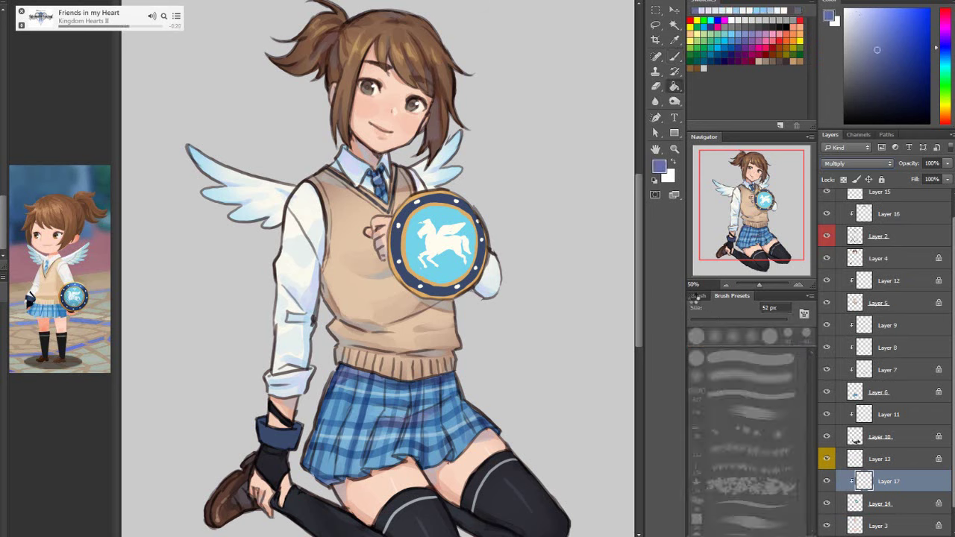
key("alt+BackSpace")
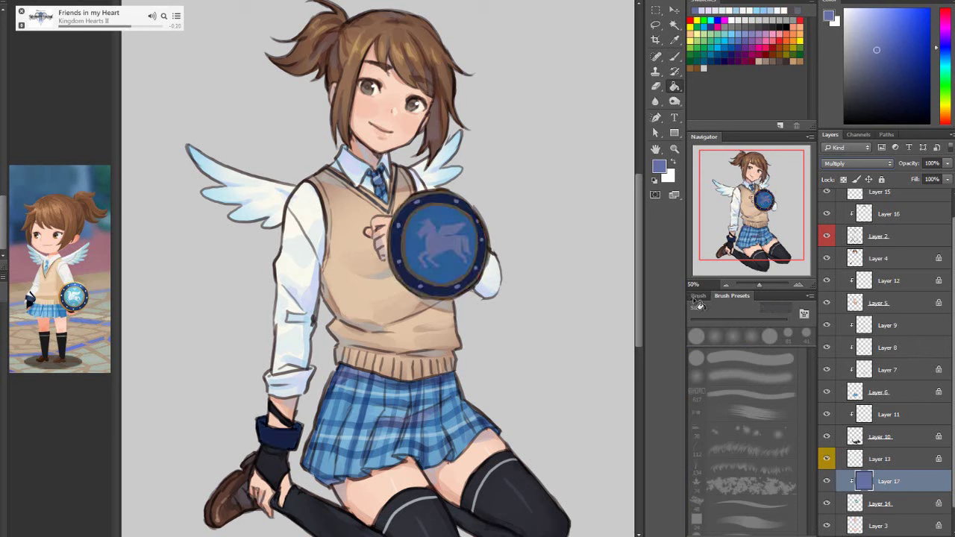
key("e")
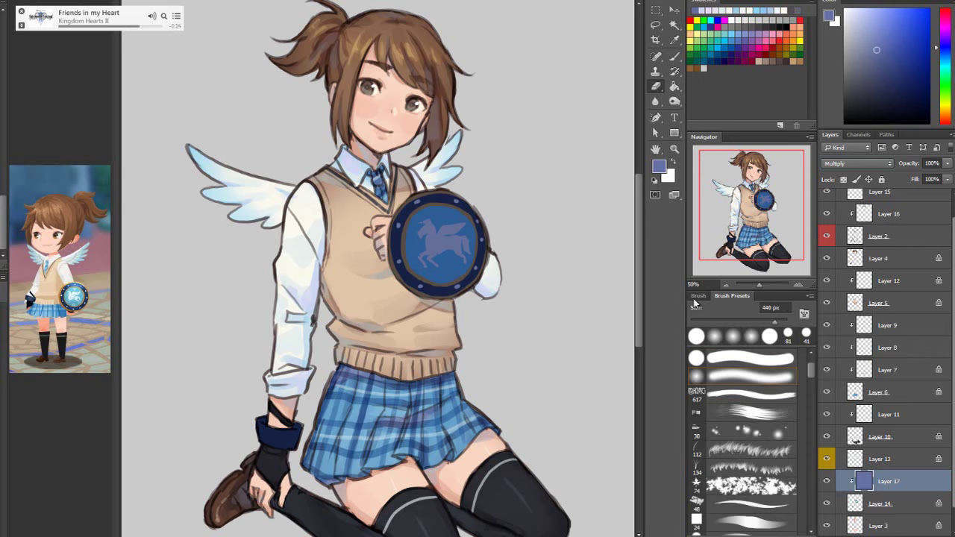
mouse_move(446, 249)
left_mouse_down()
mouse_move(431, 230)
mouse_move(439, 253)
mouse_move(440, 243)
mouse_move(457, 258)
left_mouse_up()
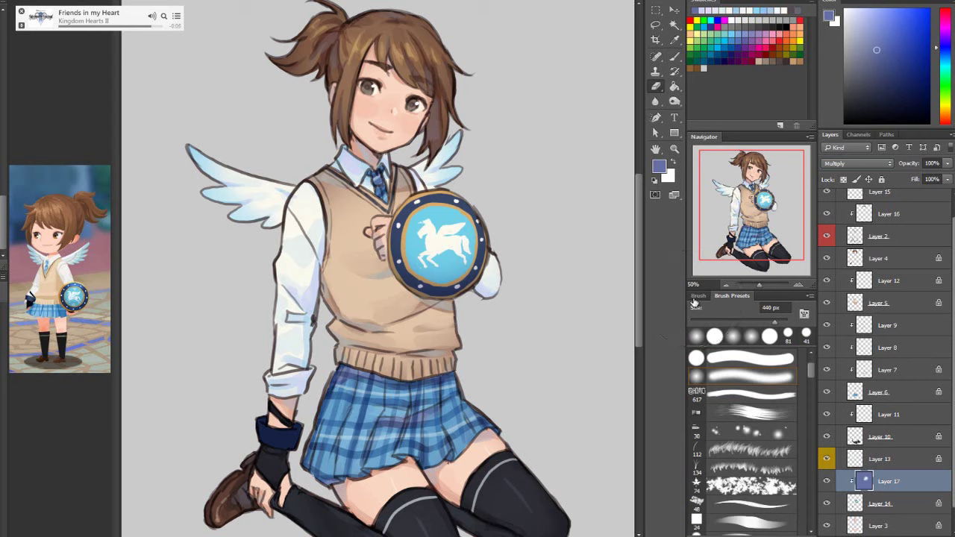
Add another new layer above Layer 17, clip it and set its blending to Multiply
key("ctrl+shift+alt+n")
right_click(888, 478)
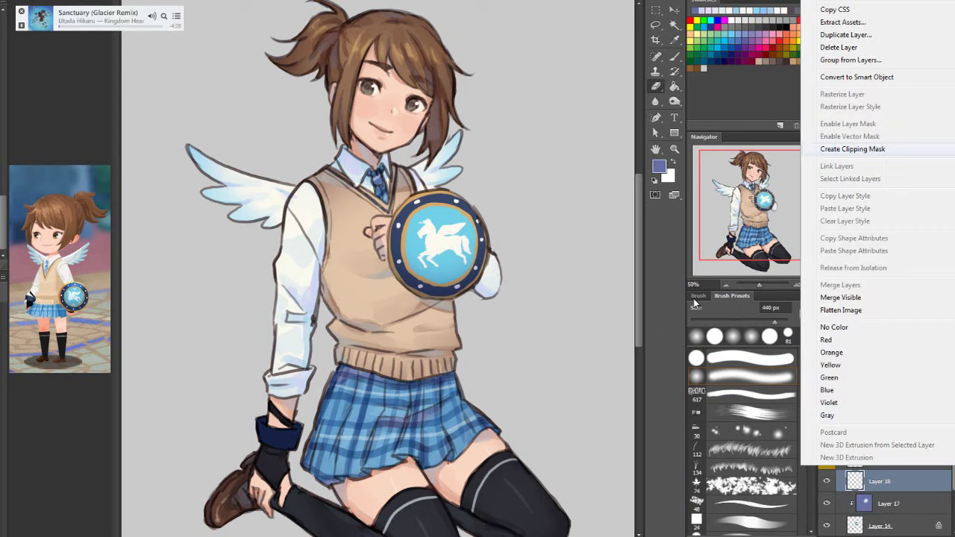
left_click(852, 149)
left_click(858, 162)
left_click(858, 194)
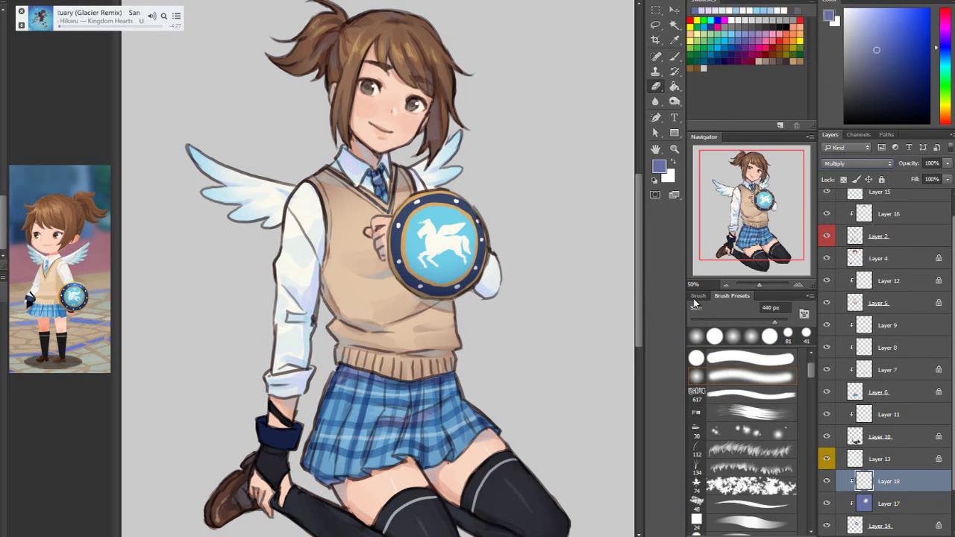
Try painting diagonal shadow bands across the lower half of the shield with a hard 52 px brush
key("b")
left_click_drag(432, 276, 476, 247)
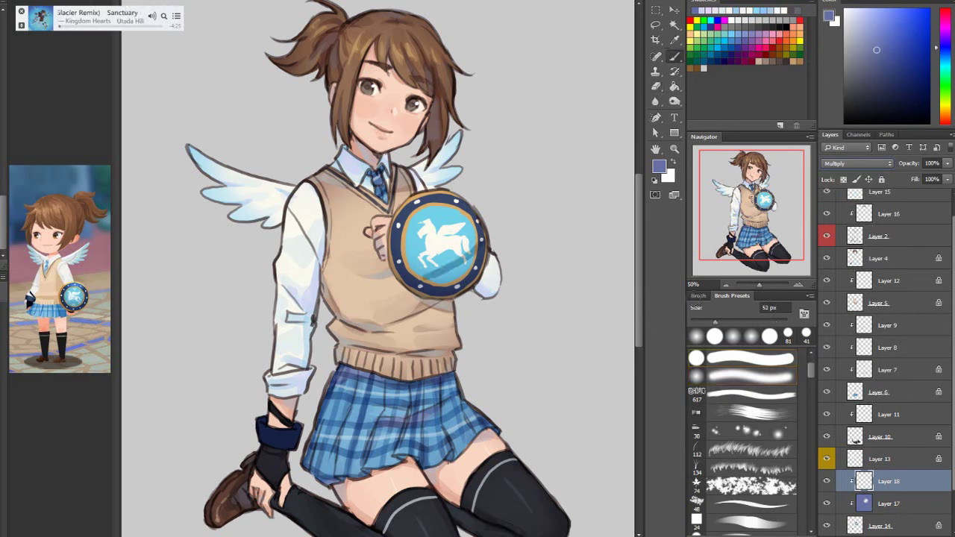
mouse_move(435, 271)
left_mouse_down()
mouse_move(463, 256)
mouse_move(474, 231)
mouse_move(462, 258)
mouse_move(404, 282)
mouse_move(418, 277)
left_mouse_up()
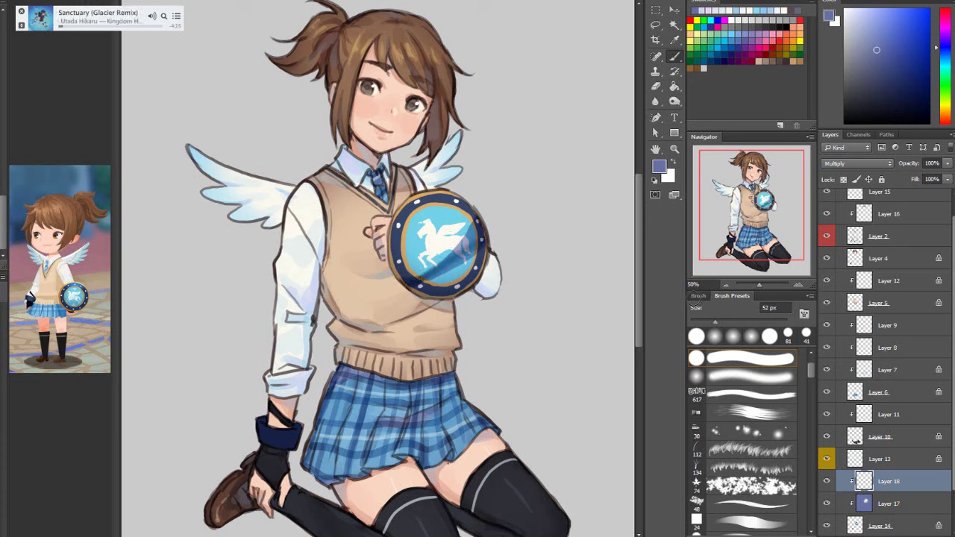
left_click_drag(473, 234, 479, 254)
left_click_drag(409, 260, 470, 223)
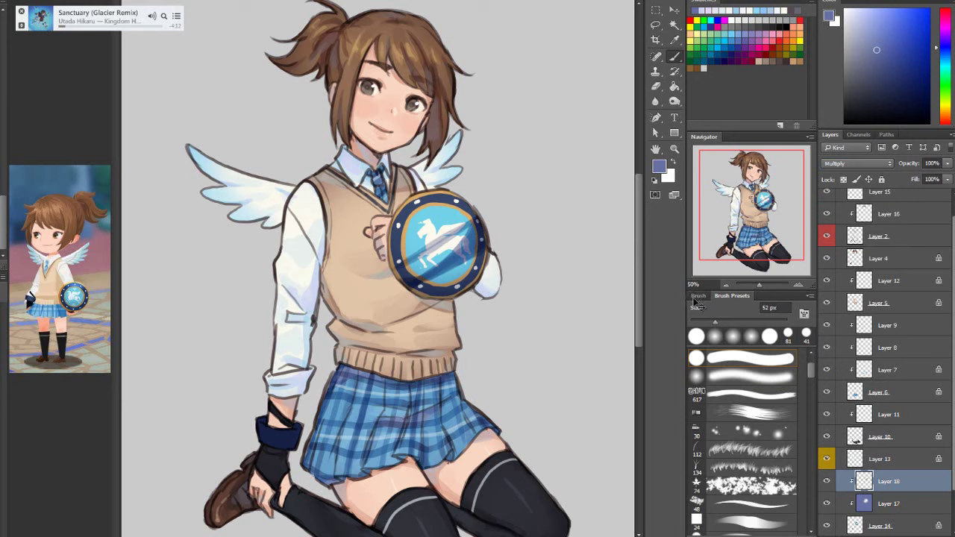
Undo the diagonal shadow strokes on the shield
key("ctrl+z")
key("ctrl+alt+z")
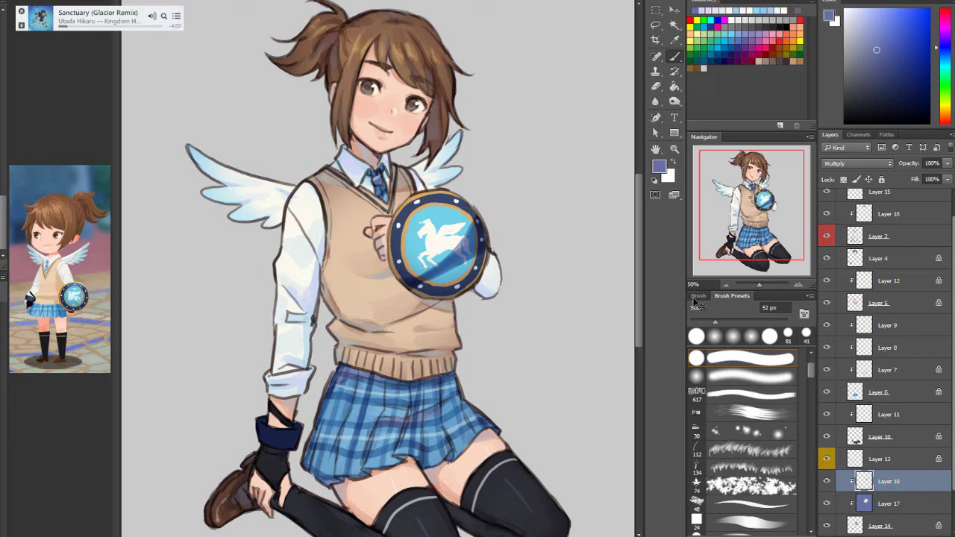
key("ctrl+alt+z")
key("ctrl+alt+z")
key("ctrl+alt+z")
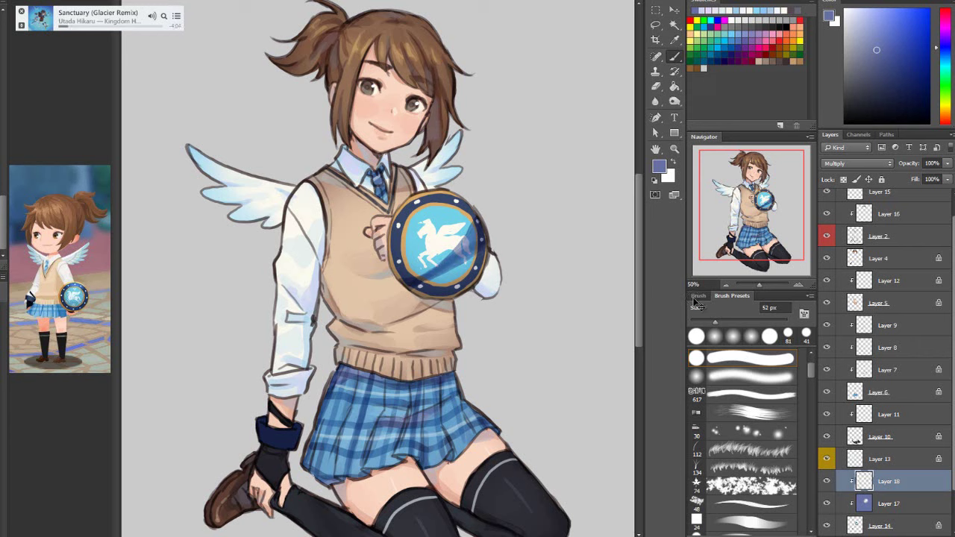
key("ctrl+alt+z")
key("ctrl+alt+z")
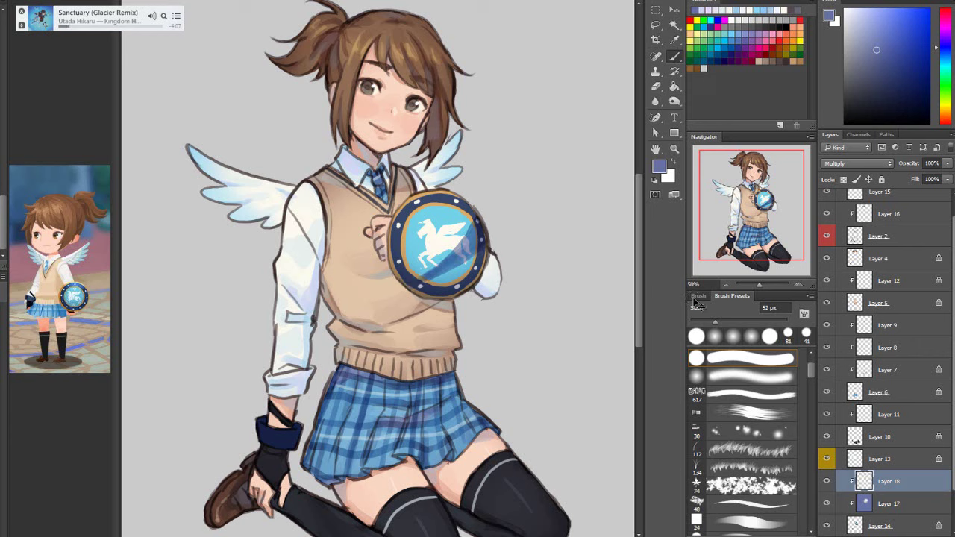
key("ctrl+alt+z")
key("ctrl+alt+z")
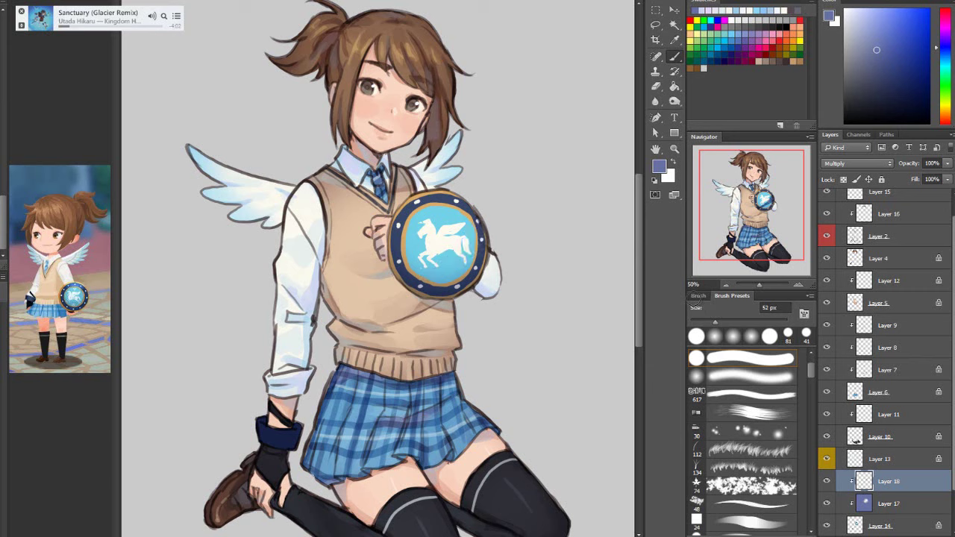
key("ctrl+alt+z")
Set Layer 18 to Multiply and paint a diagonal blue-violet shadow over the shield's lower half with a hard 71 px brush
left_click(856, 163)
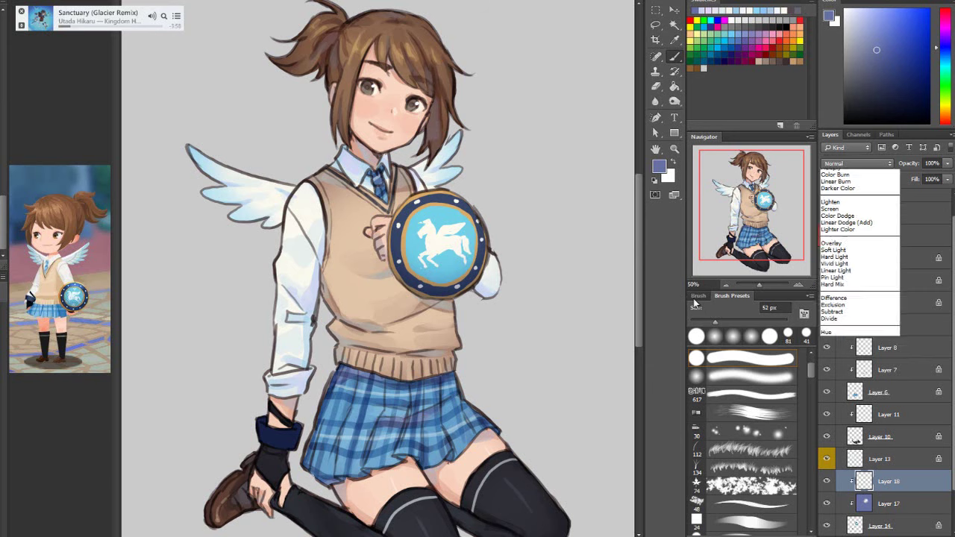
left_click(843, 201)
key("bracketleft")
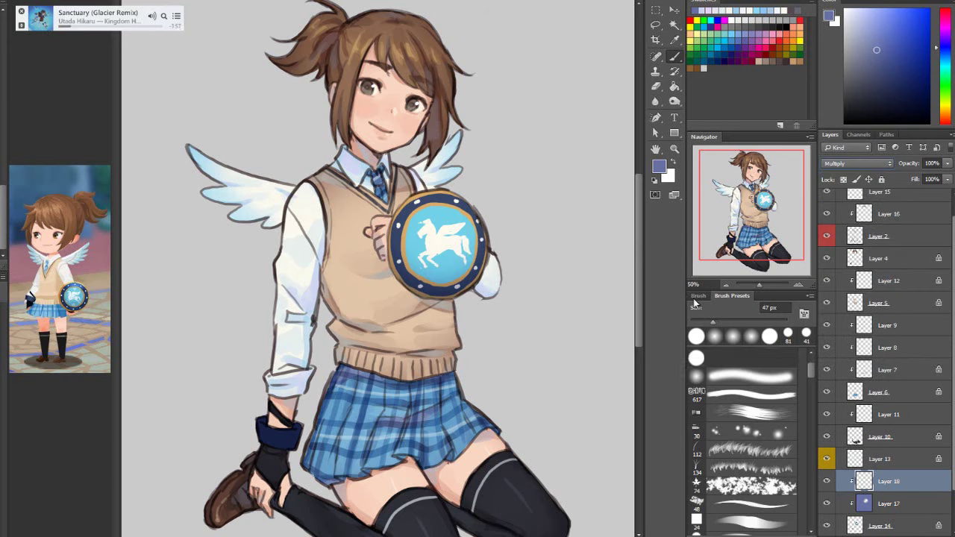
left_click_drag(405, 276, 480, 226)
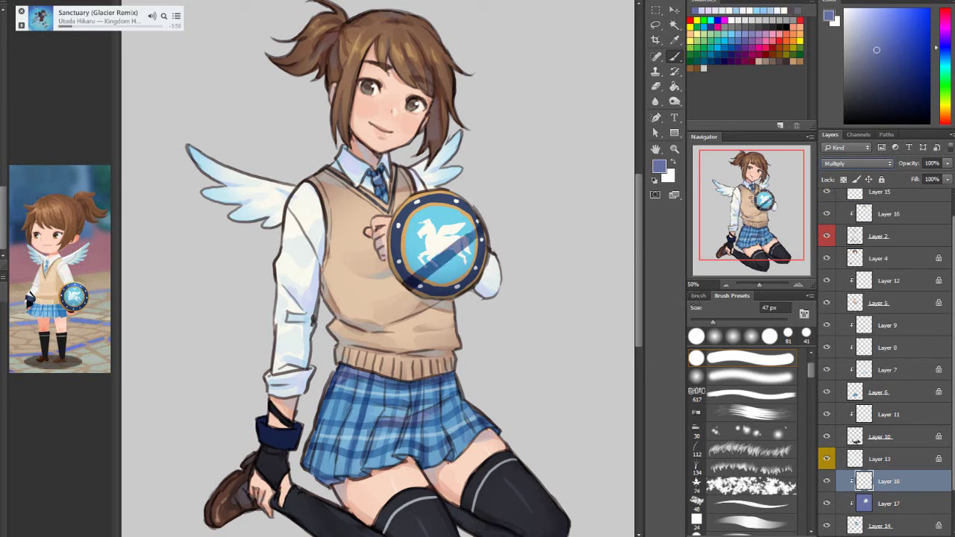
key("ctrl+z")
left_click_drag(700, 302, 713, 302)
mouse_move(484, 235)
left_mouse_down()
mouse_move(399, 273)
mouse_move(483, 247)
mouse_move(408, 280)
left_mouse_up()
key("ctrl+z")
mouse_move(483, 239)
left_mouse_down()
mouse_move(427, 264)
mouse_move(425, 281)
mouse_move(452, 286)
left_mouse_up()
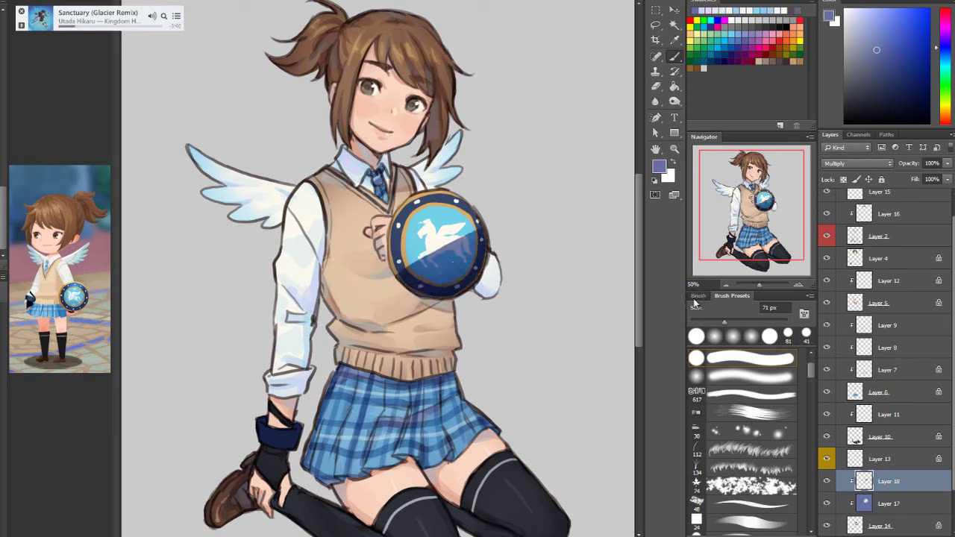
Lighten the shield's diagonal shadow on Layer 18 with light blue and a soft 198 px brush
left_click(656, 86)
key("b")
left_click(945, 58)
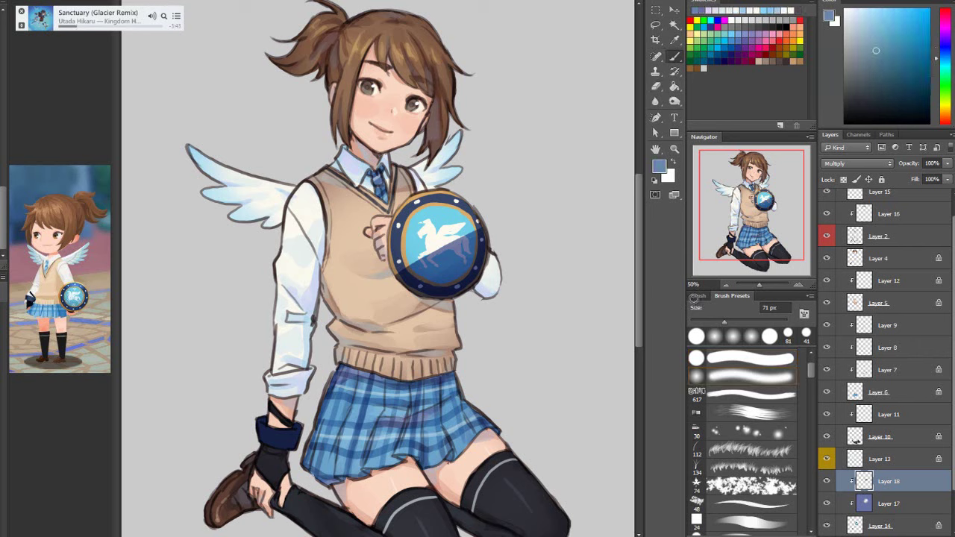
left_click(873, 19)
left_click(746, 376)
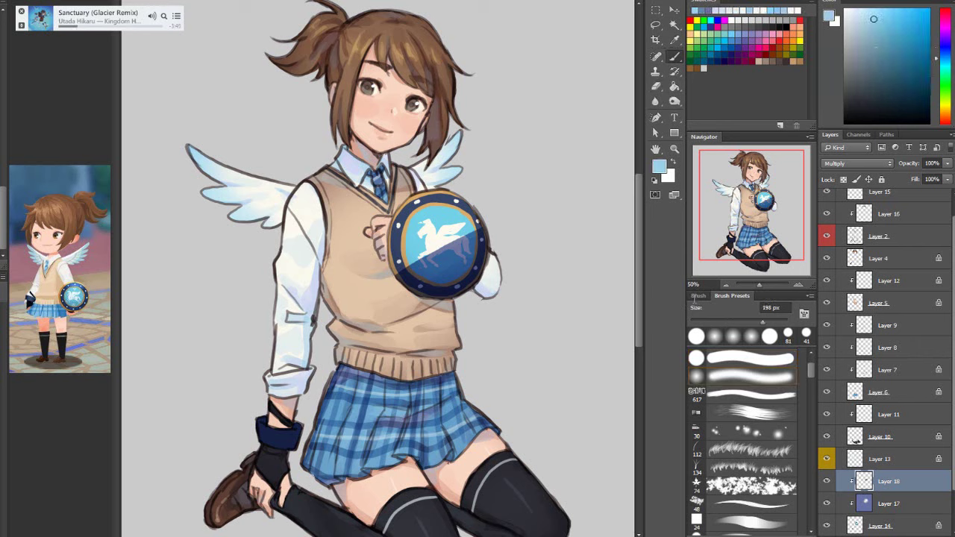
left_click(870, 12)
mouse_move(465, 255)
left_mouse_down()
mouse_move(442, 271)
mouse_move(470, 270)
mouse_move(420, 270)
left_mouse_up()
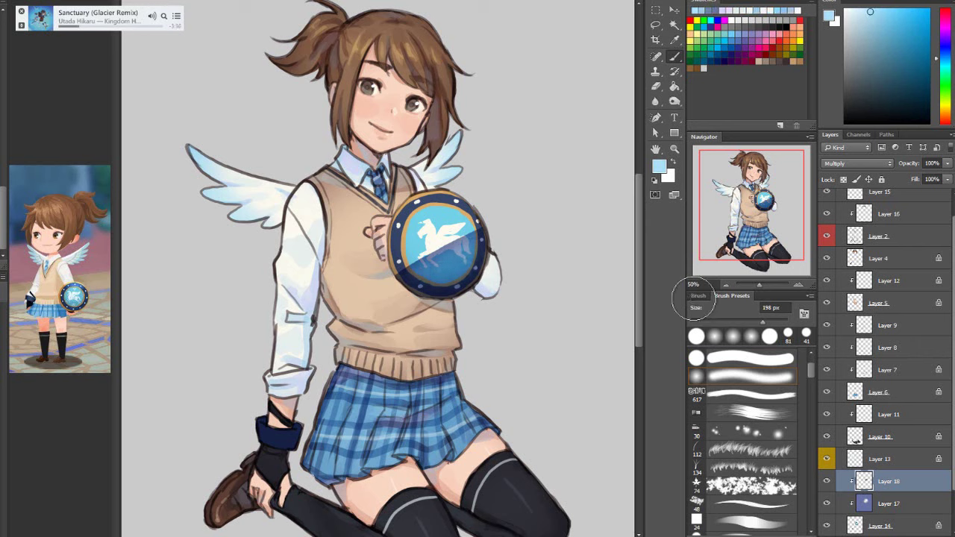
left_click(714, 335)
mouse_move(467, 247)
left_mouse_down()
mouse_move(422, 266)
mouse_move(455, 278)
left_mouse_up()
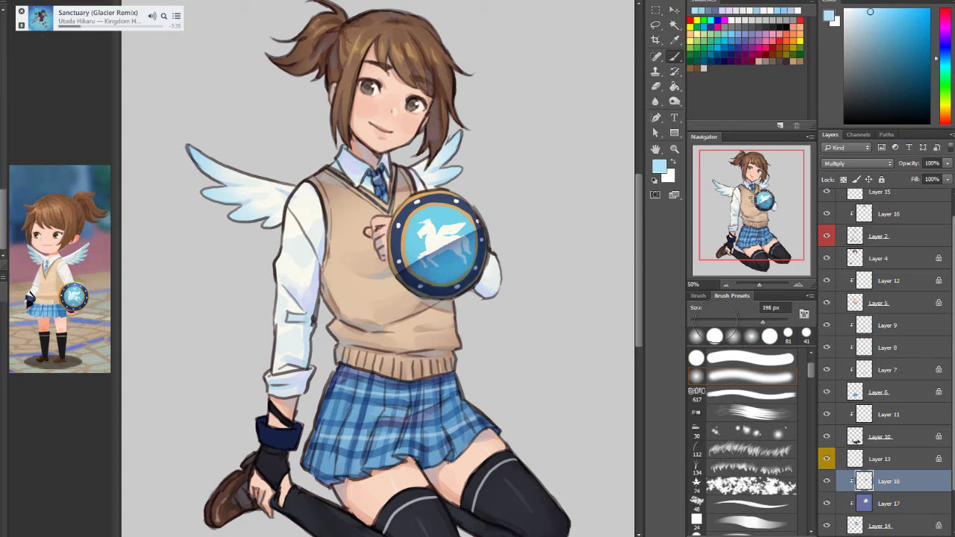
Fade the shield's diagonal shadow with a soft 158 px eraser and merge Layer 18 down into Layer 17
left_click(657, 87)
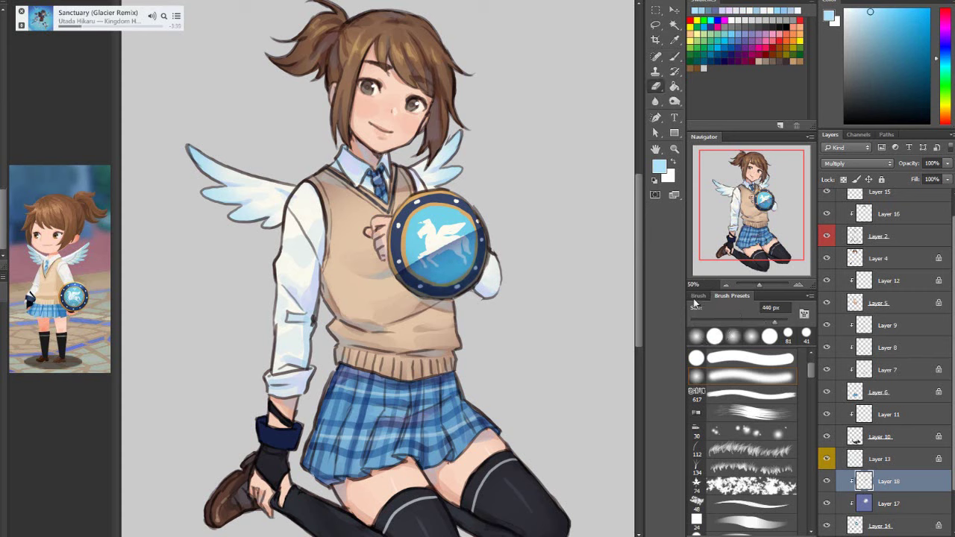
left_click(753, 322)
left_click_drag(464, 243, 422, 264)
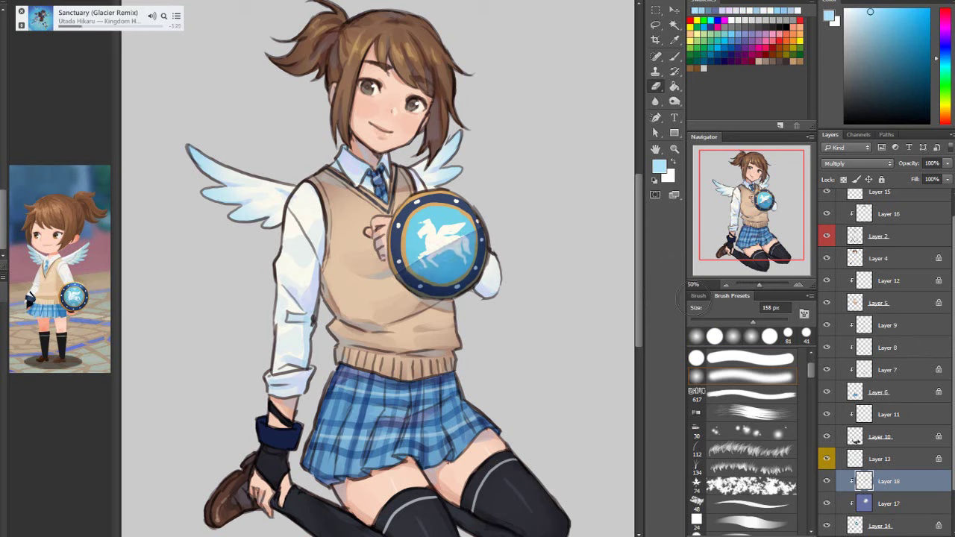
left_click_drag(465, 238, 428, 257)
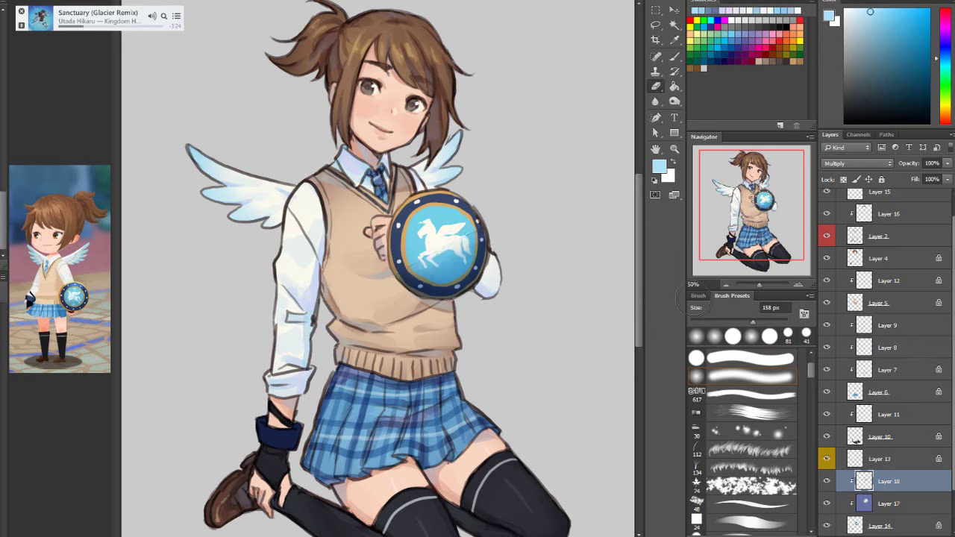
key("ctrl+e")
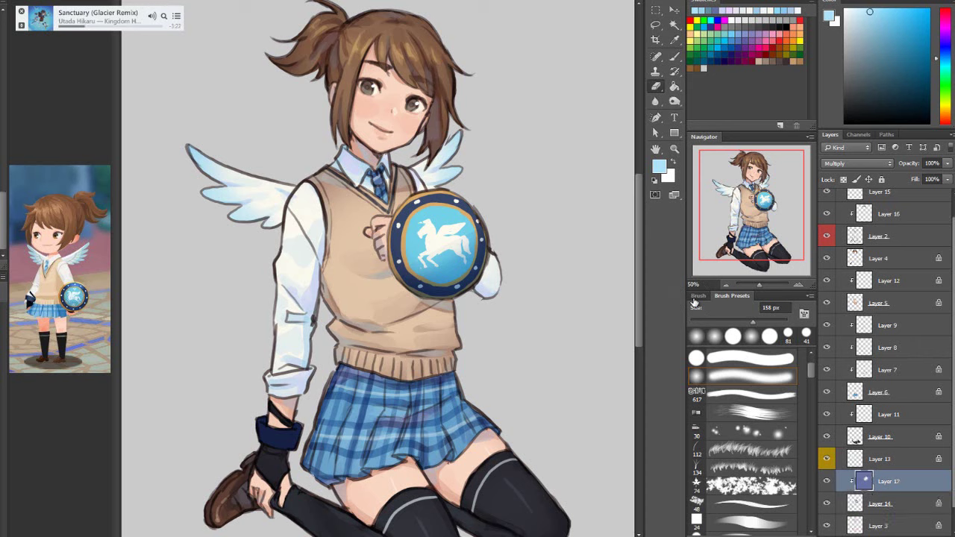
Add a fresh clipped layer above the merged Layer 17 and set its blending to Multiply
key("ctrl+alt+shift+n")
right_click(889, 479)
left_click(853, 162)
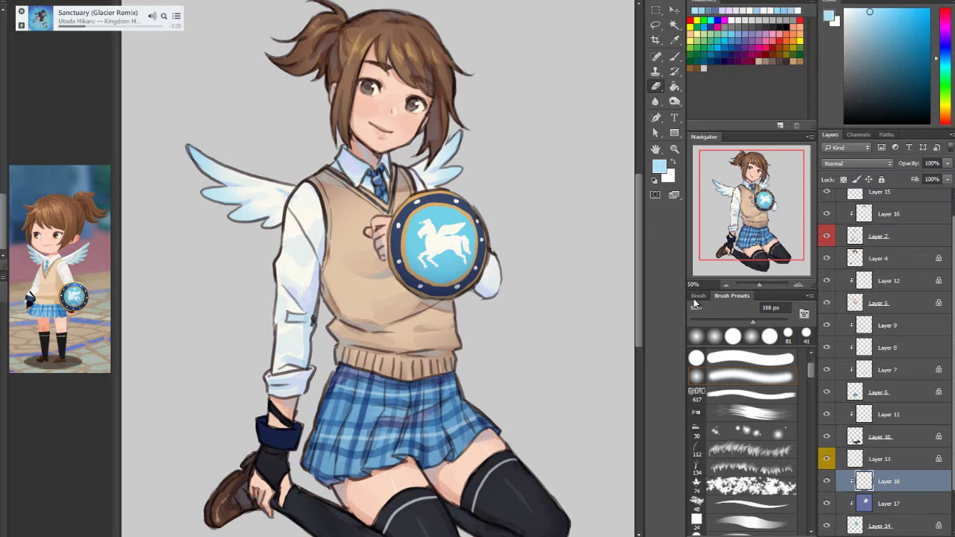
left_click(857, 163)
key("Return")
Paint a shadow along the shield's lower part with a hard 115 px brush in muted blue, and choose a light cyan to lighten it
left_click_drag(867, 52, 874, 56)
left_click(675, 56)
left_click(749, 359)
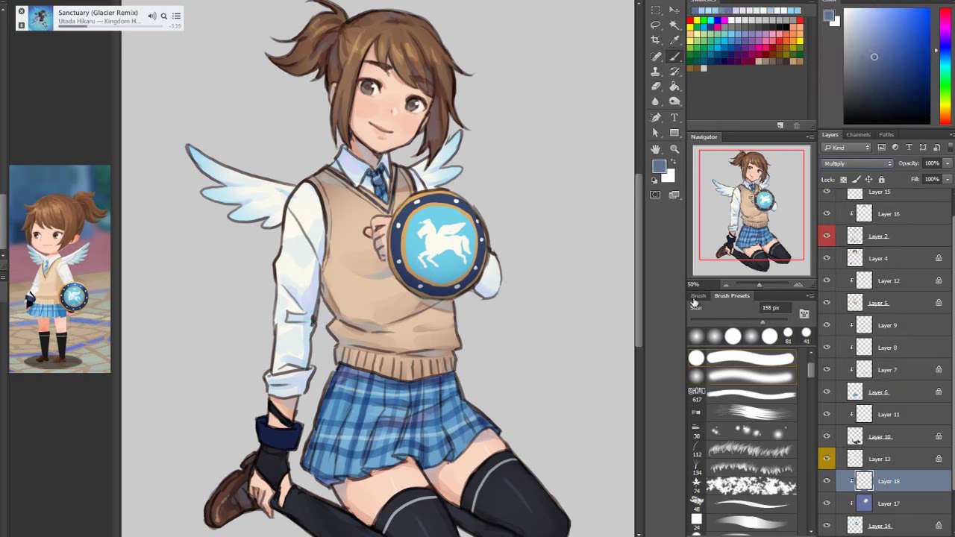
left_click_drag(741, 322, 742, 322)
mouse_move(483, 256)
left_mouse_down()
mouse_move(450, 277)
mouse_move(405, 283)
mouse_move(476, 280)
mouse_move(464, 269)
left_mouse_up()
mouse_move(421, 295)
left_mouse_down()
mouse_move(464, 293)
mouse_move(481, 253)
mouse_move(398, 276)
mouse_move(479, 274)
mouse_move(452, 294)
mouse_move(470, 267)
mouse_move(446, 275)
mouse_move(469, 261)
mouse_move(463, 277)
mouse_move(455, 273)
left_mouse_up()
left_click(945, 60)
left_click(868, 19)
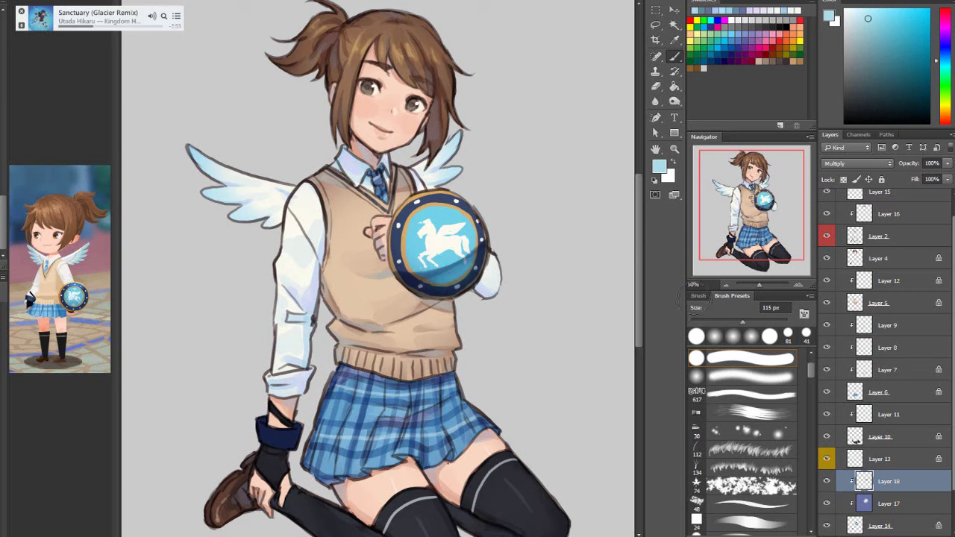
Add a new layer above Layer 18, clip it and set its blending to Color Dodge
key("ctrl+alt+shift+n")
right_click(890, 481)
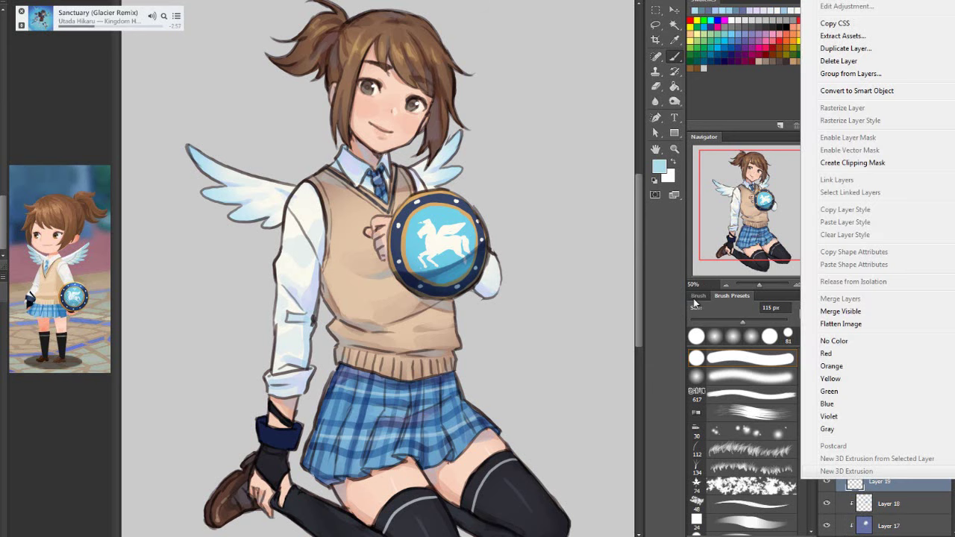
left_click(852, 162)
left_click(856, 164)
left_click(843, 248)
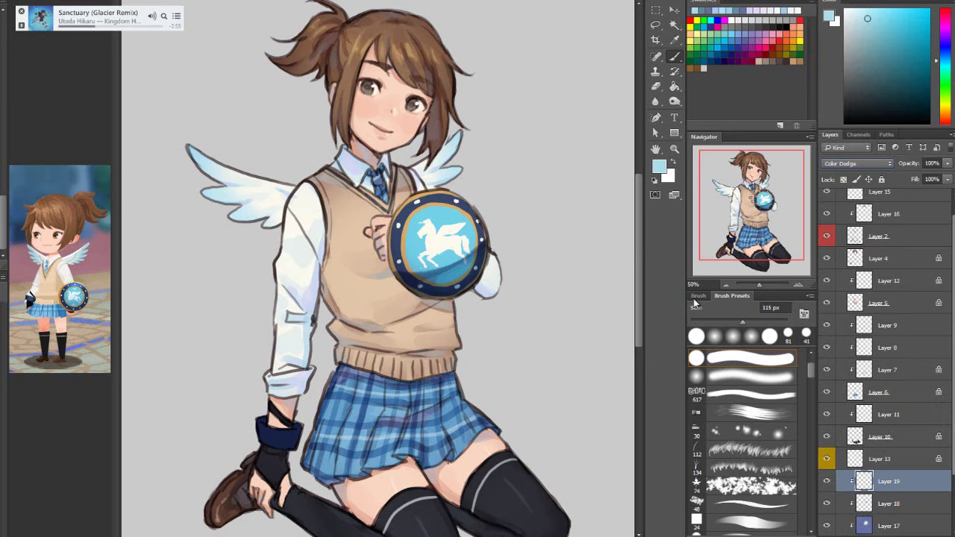
Paint a glow over the shield's upper part on the Color Dodge layer with a soft 357 px brush in light orange
left_click(945, 114)
left_click(880, 10)
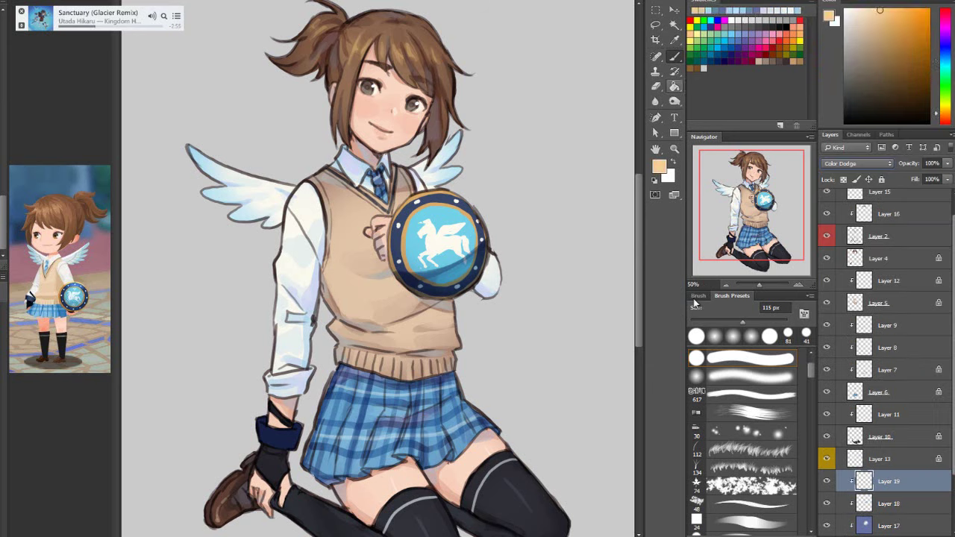
key("b")
key("period")
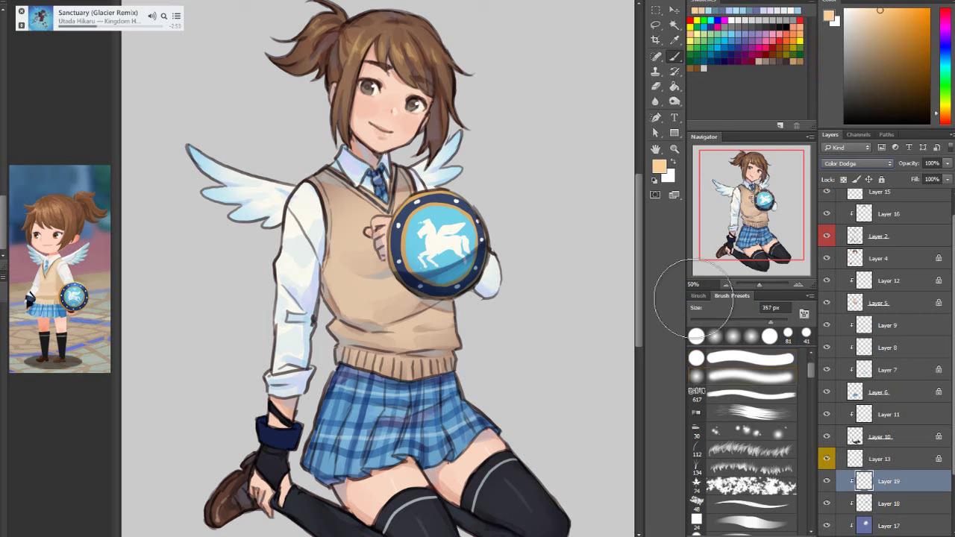
mouse_move(446, 211)
left_mouse_down()
mouse_move(430, 225)
mouse_move(442, 212)
mouse_move(431, 214)
mouse_move(421, 199)
left_mouse_up()
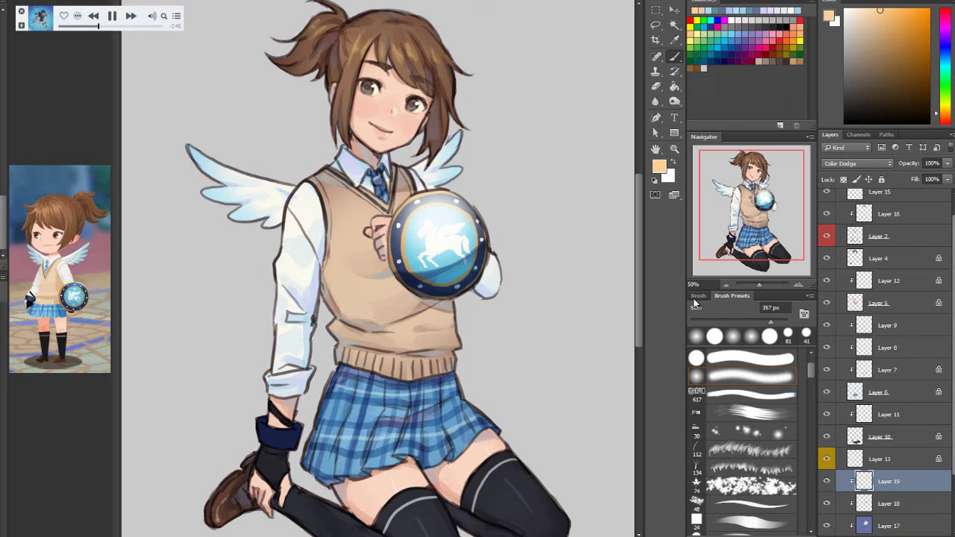
left_click(2, 1)
mouse_move(45, 1)
key("Escape")
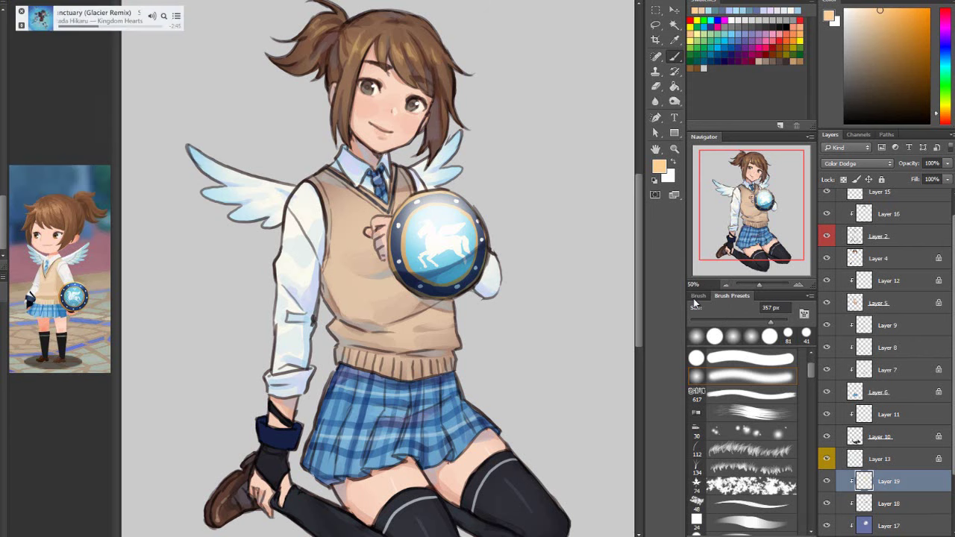
Adjust the shield glow on Layer 19 to hue -4, saturation +27 and lightness -24, and lower its opacity to 69%
key("i")
key("ctrl+u")
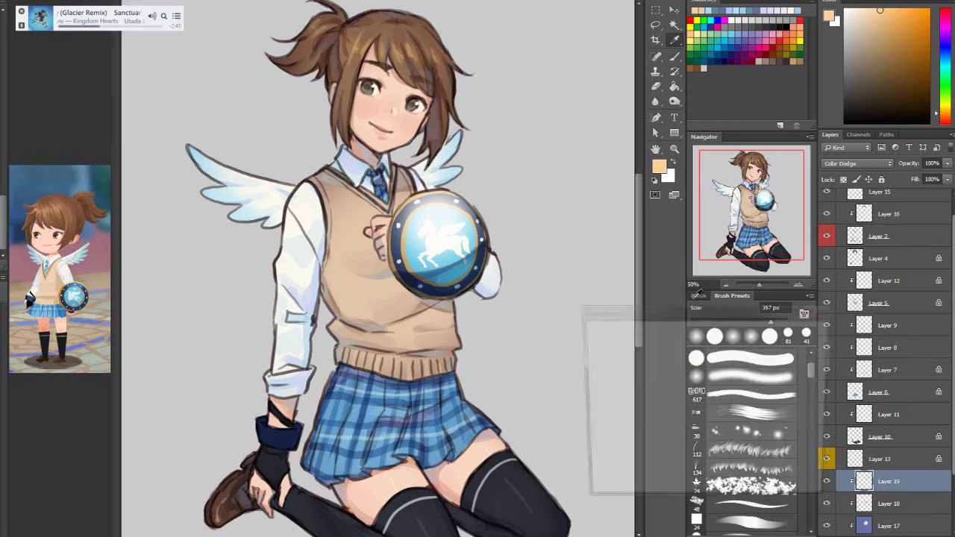
mouse_move(681, 448)
left_mouse_down()
mouse_move(668, 448)
mouse_move(681, 419)
mouse_move(666, 448)
left_mouse_up()
key("shift+Tab")
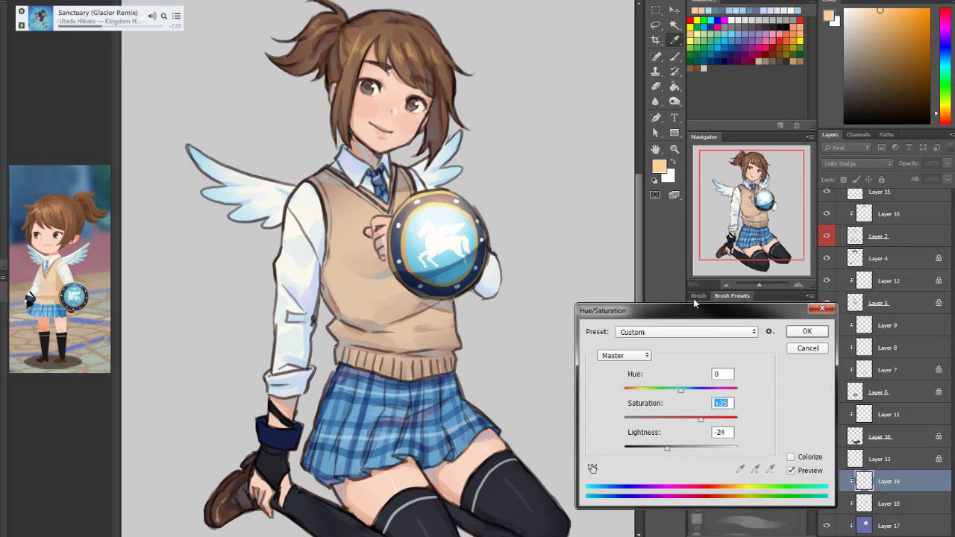
key("shift+Up")
key("shift+Up")
key("Up")
key("Up")
key("Up")
key("Up")
key("Up")
key("Up")
key("shift+Tab")
key("Down")
key("Down")
key("Down")
key("Down")
key("Down")
key("Down")
key("Down")
key("Down")
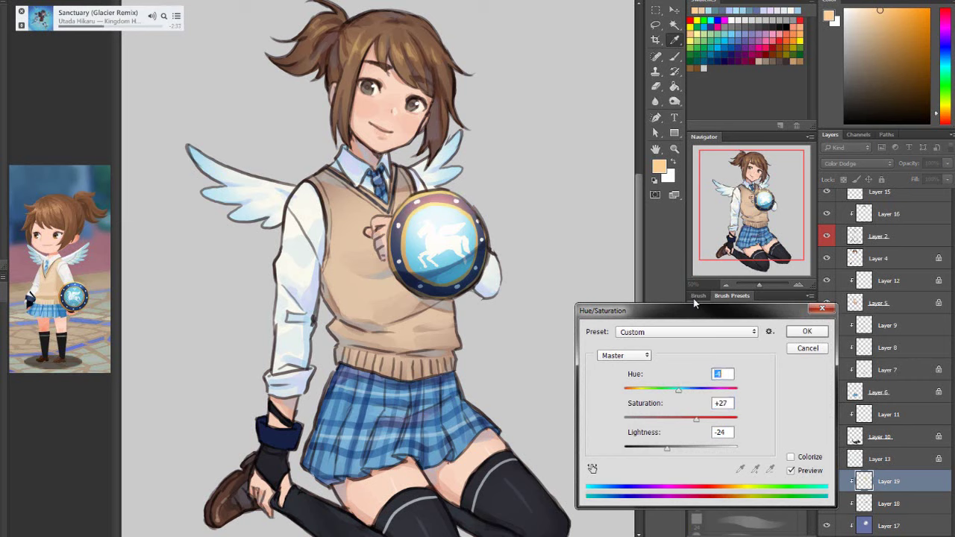
key("Return")
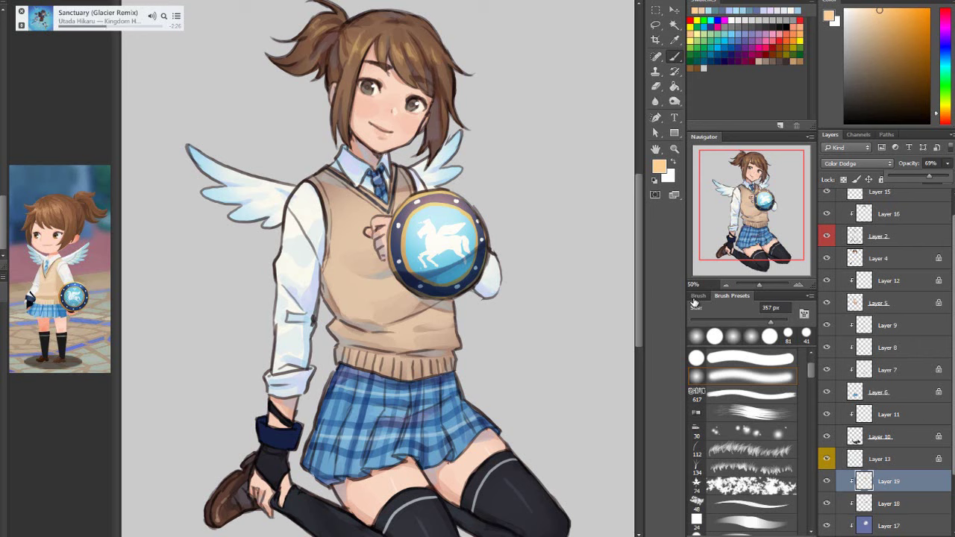
Merge Layer 17 down into Layer 14, beneath the shield's shadow and glow layers
scroll(887, 373, "down", 3)
right_click(888, 463)
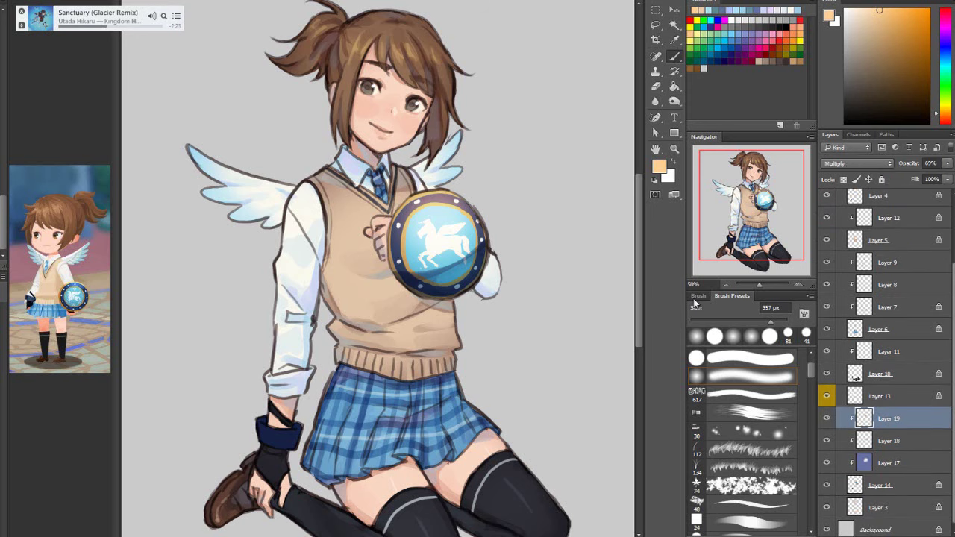
left_click(839, 281)
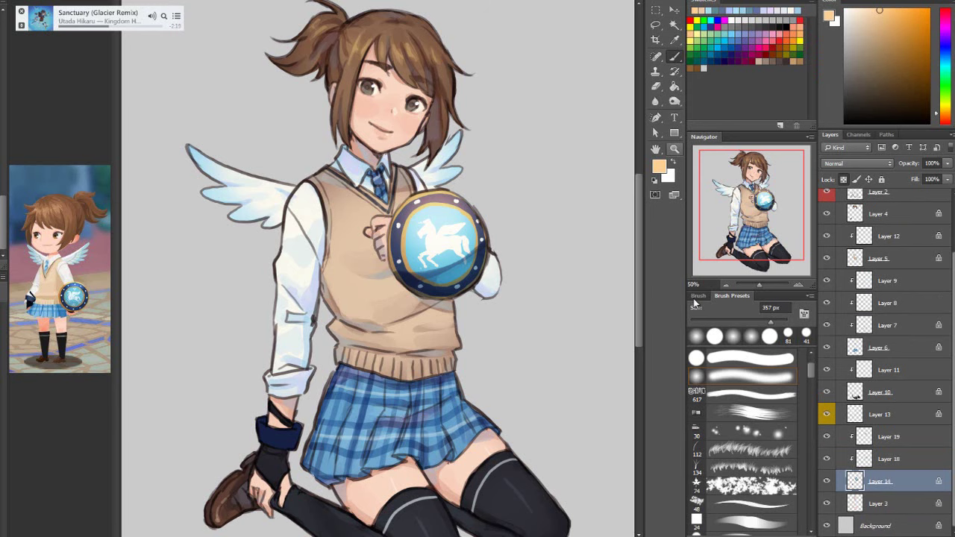
Tint the sweater's outlines on Layer 16 with a hard 65 px brush in a sampled muted brown
key("z")
right_click(693, 302)
left_click(693, 297)
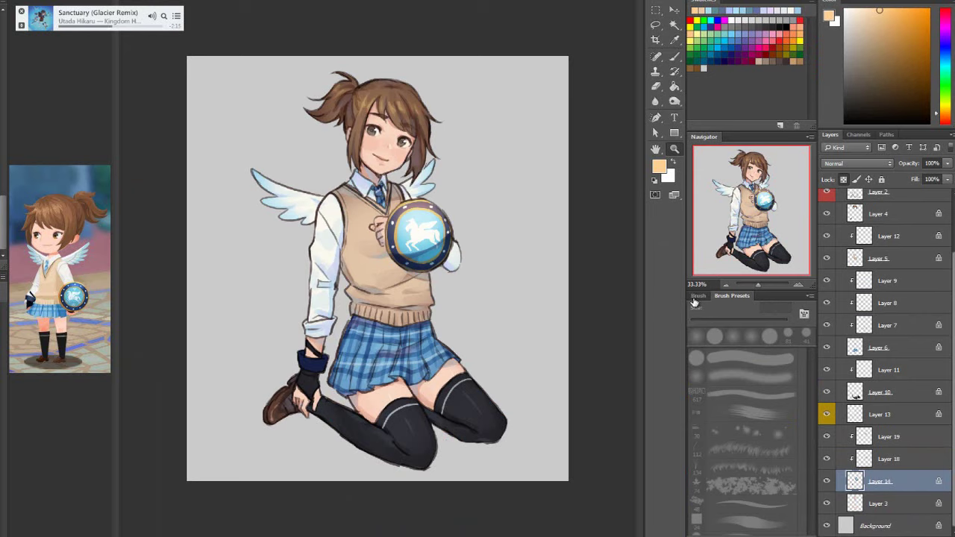
key("ctrl+alt+z")
key("ctrl+alt+z")
key("ctrl+alt+z")
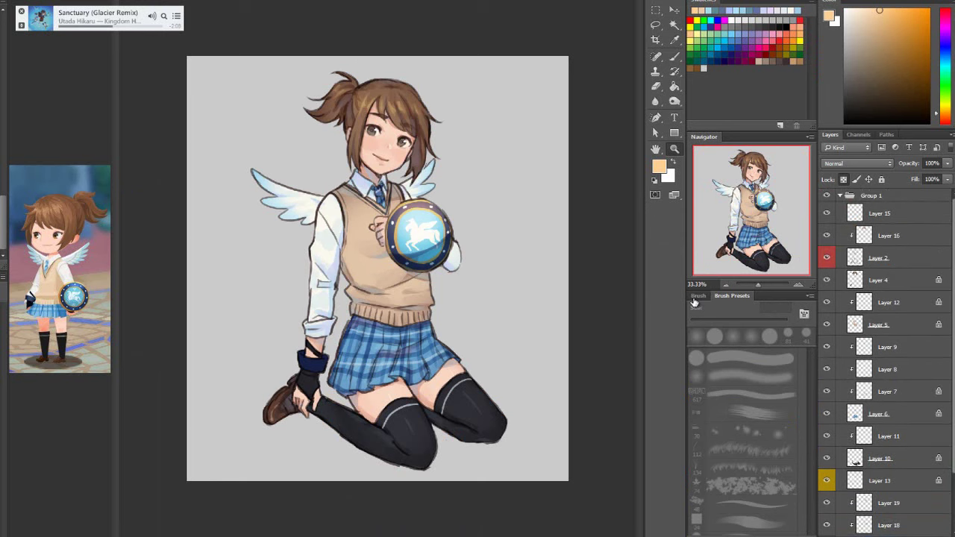
key("b")
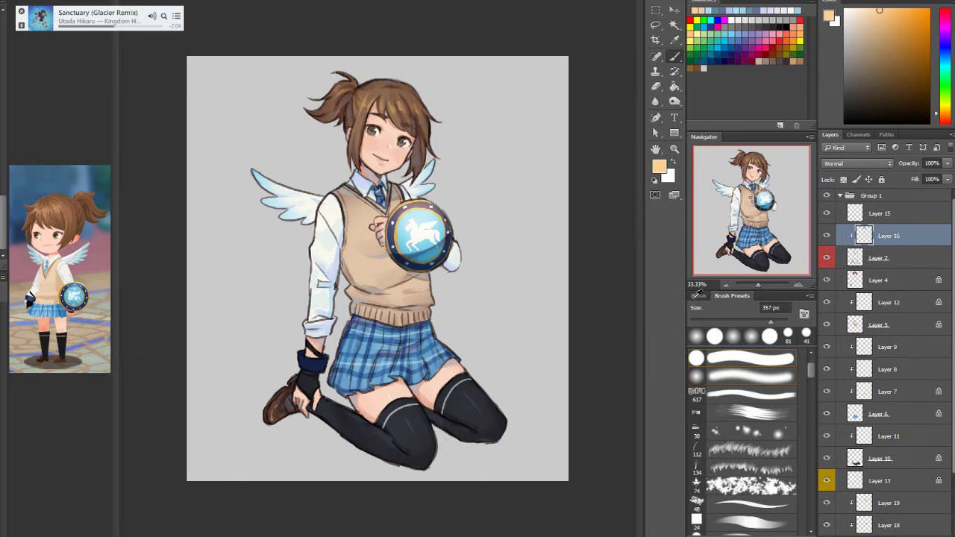
left_click(695, 297, "alt")
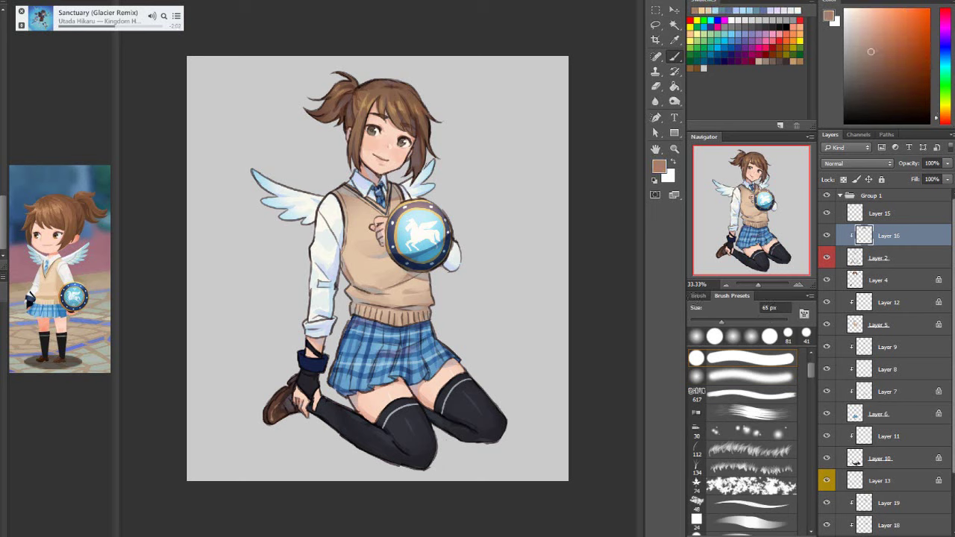
mouse_move(355, 287)
left_mouse_down()
mouse_move(406, 308)
mouse_move(391, 326)
left_mouse_up()
left_click_drag(378, 313, 375, 321)
left_click_drag(344, 212, 345, 226)
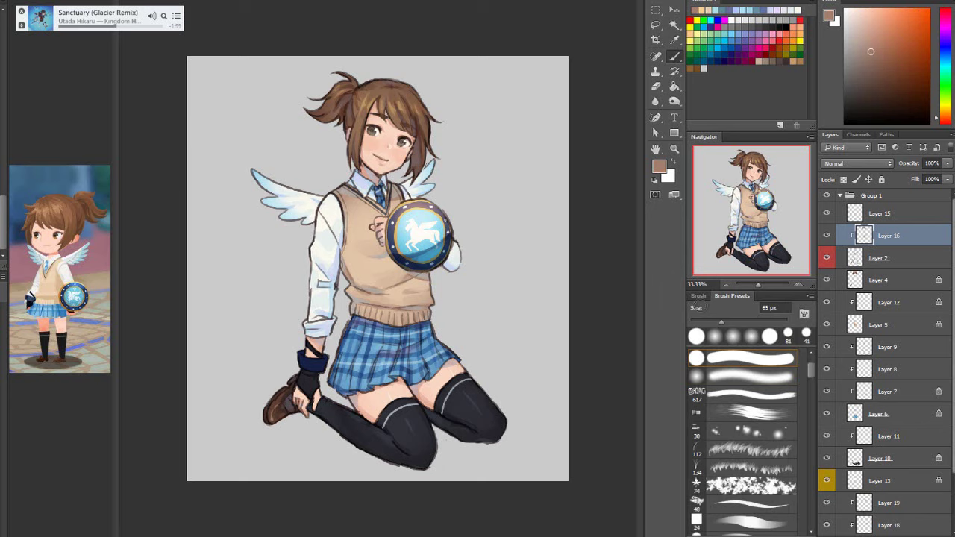
Tint the shirt sleeve's outlines, fold lines and cuff on Layer 16 with a medium sky blue
left_click(693, 299, "alt")
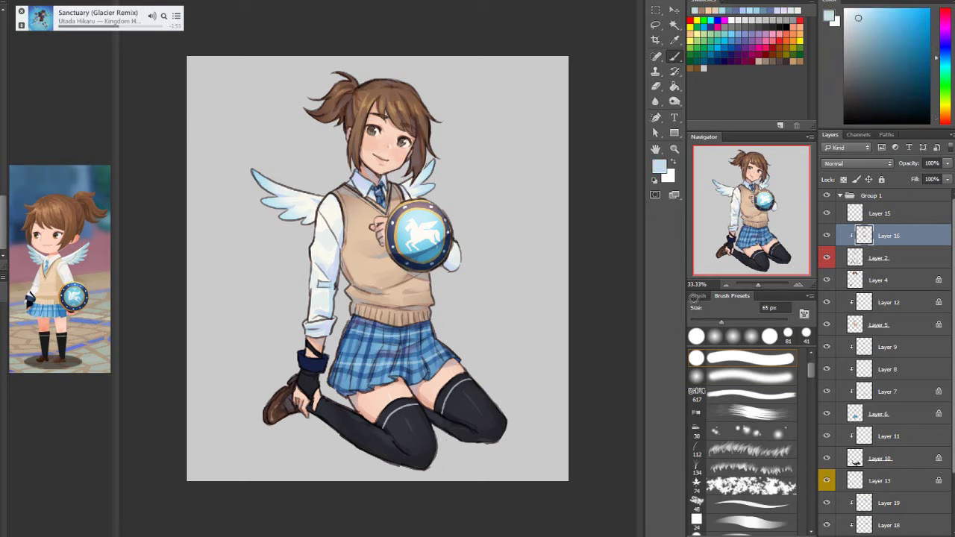
left_click_drag(873, 48, 881, 34)
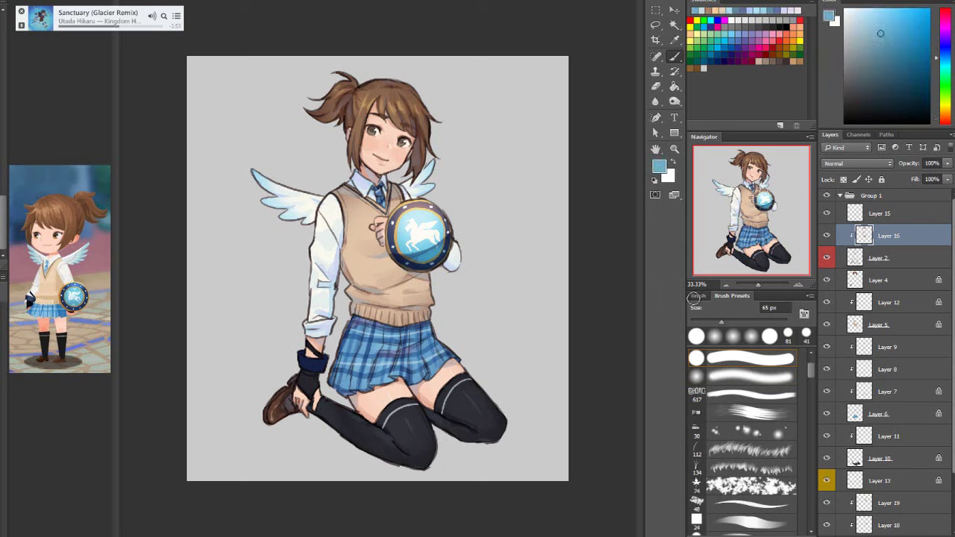
left_click_drag(319, 204, 316, 218)
left_click_drag(318, 286, 326, 280)
left_click_drag(309, 318, 328, 321)
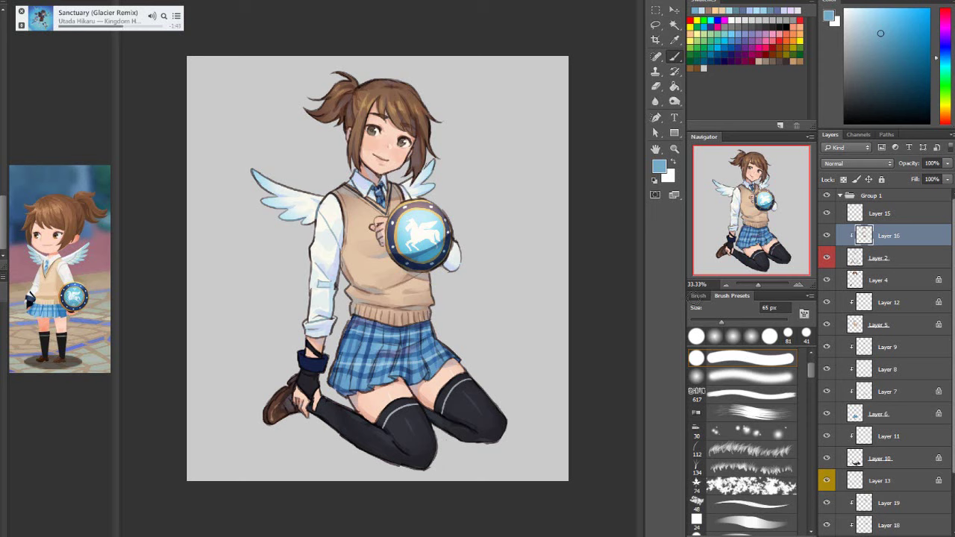
Tint further outlines on Layer 16 with a hard 115 px brush, using a muted darker blue and a sampled orange-brown
left_click(743, 321)
left_click(880, 58)
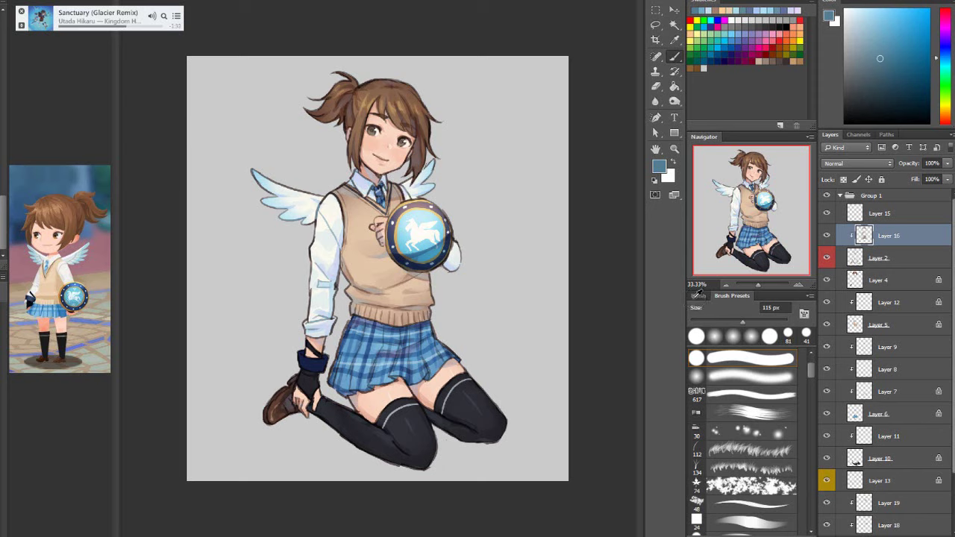
left_click(695, 297, "alt")
left_click(694, 297, "alt")
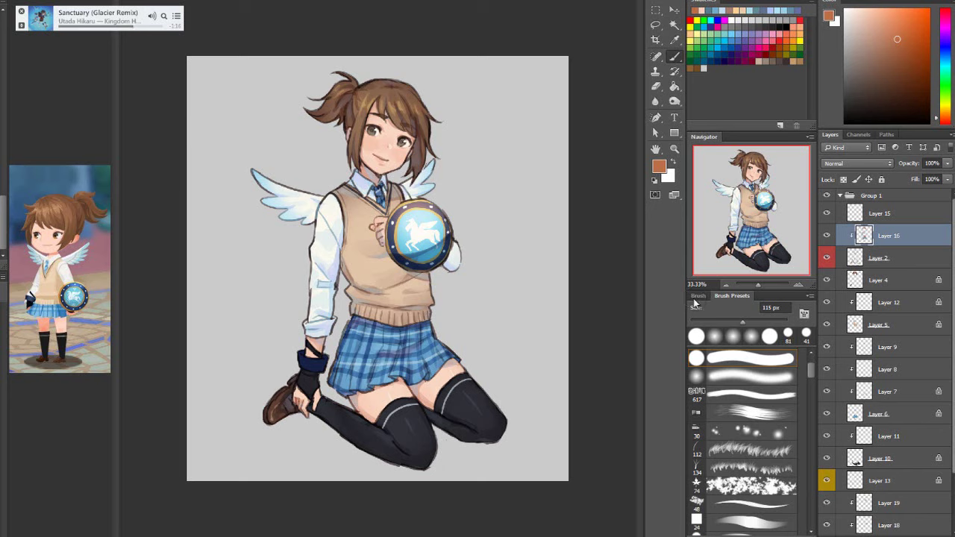
Choose a soft medium blue for tinting more of the outlines on Layer 16
left_click(945, 52)
left_click(878, 29)
left_click(878, 32)
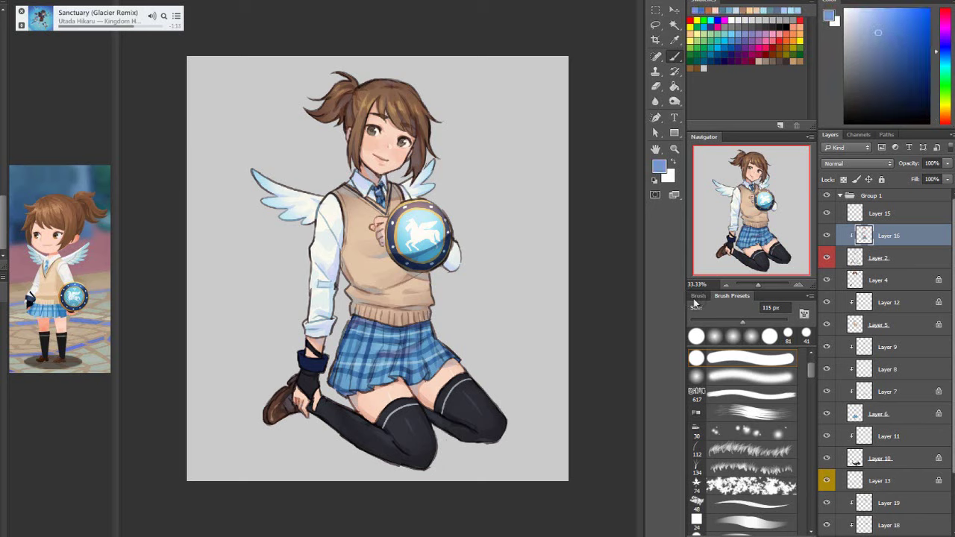
left_click(878, 33)
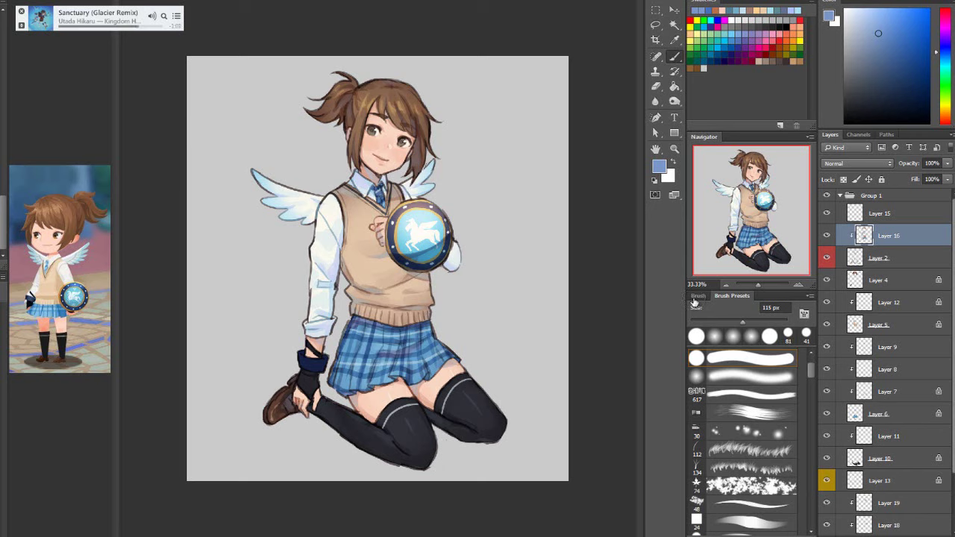
Lock the transparent pixels of Layer 11 and shade its stocking details with a hard 70 px brush in greyish blue
left_click(888, 437)
left_click(843, 179)
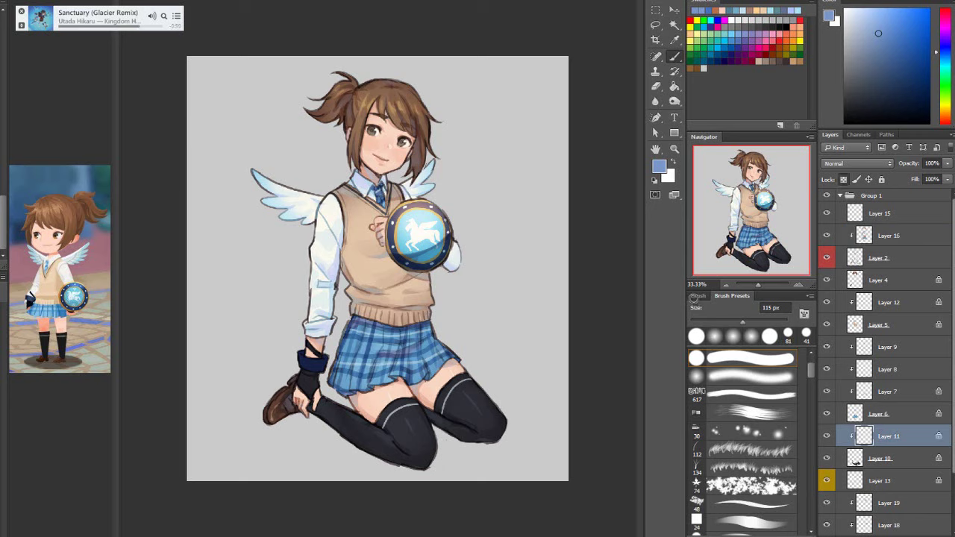
left_click(862, 55)
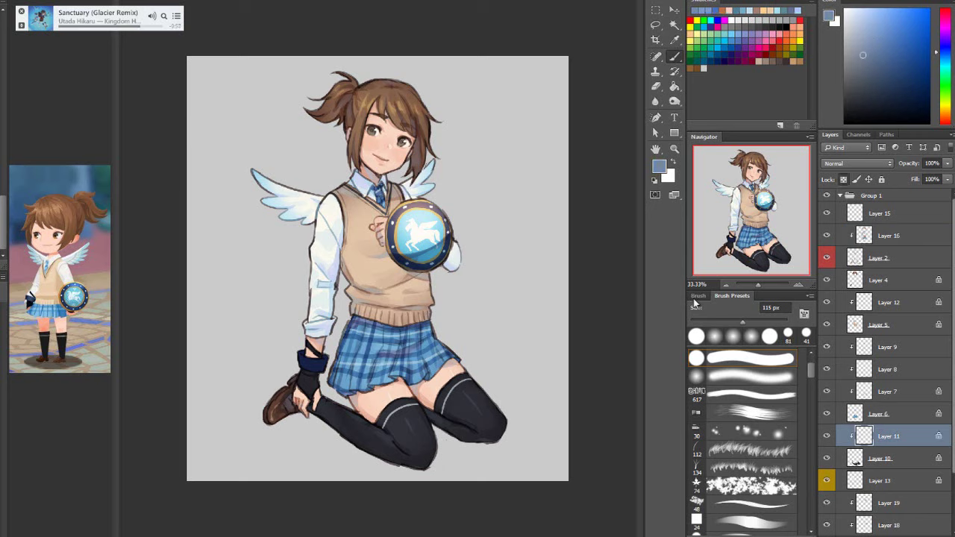
left_click(746, 358)
Fill the Background layer with white
scroll(885, 365, "down", 1)
scroll(694, 302, "down", 3)
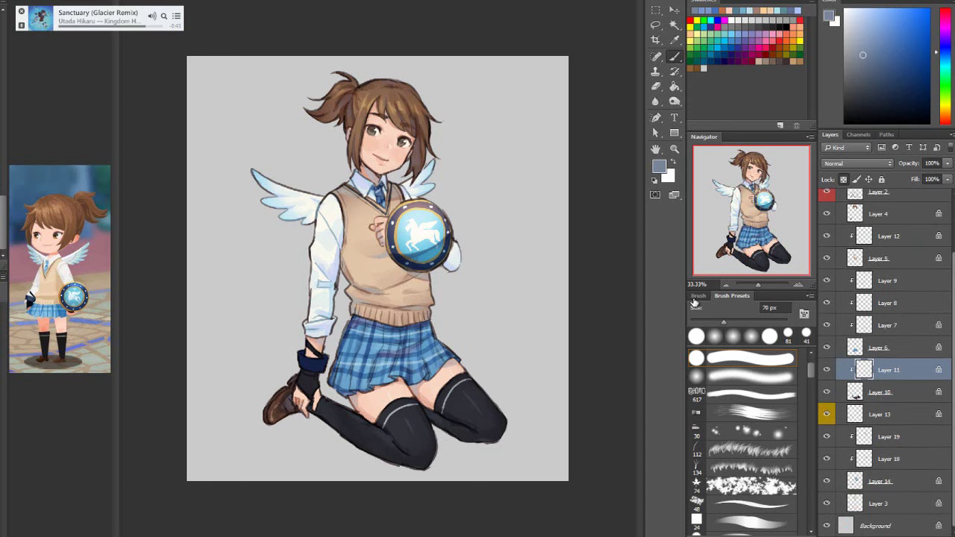
key("alt+comma")
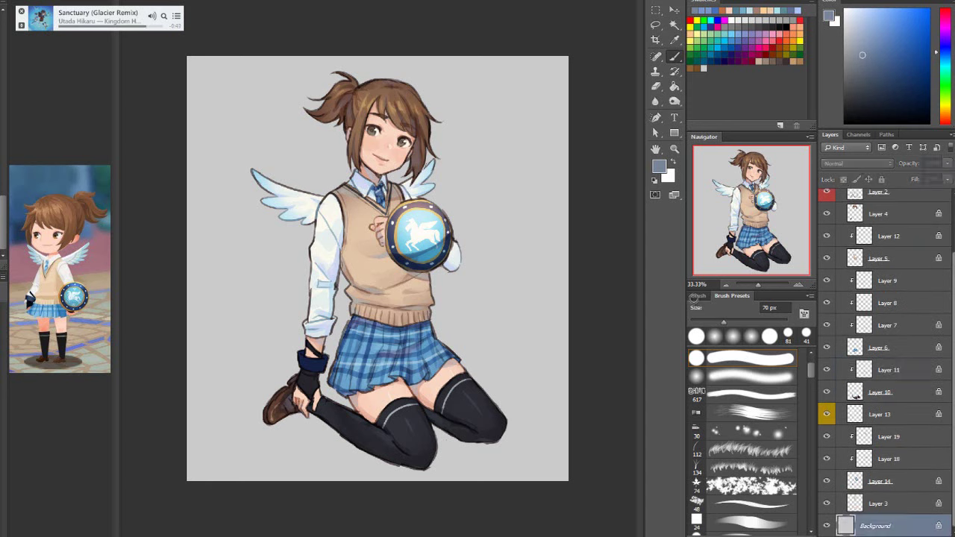
left_click(845, 10)
left_click(674, 87)
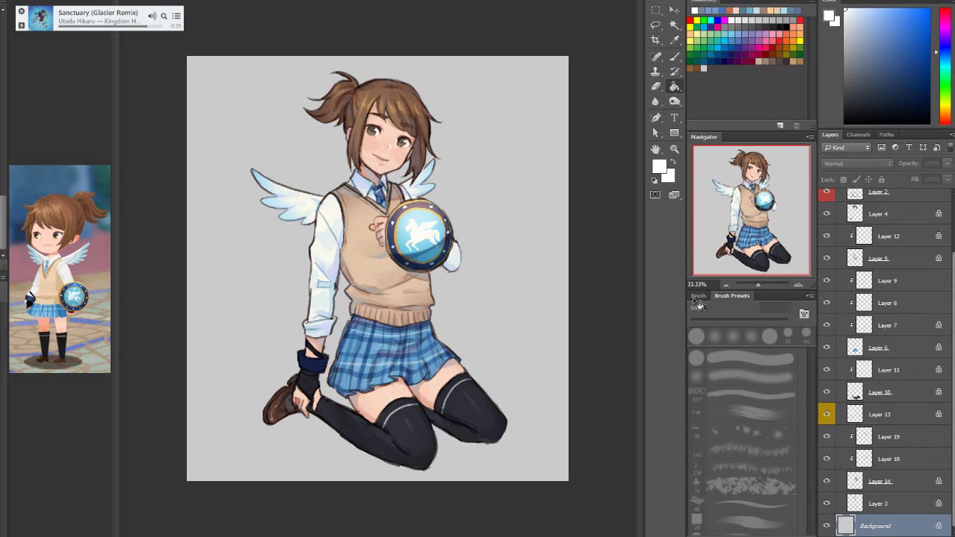
key("alt+BackSpace")
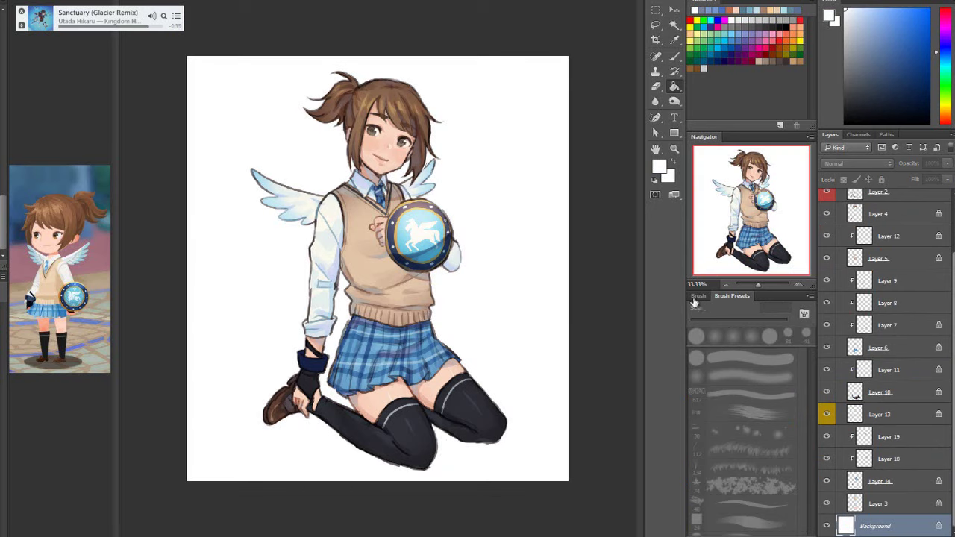
Activate Layer 6, hide the plaid pattern on Layer 7 and sample a darker blue from the skirt
left_click(878, 348)
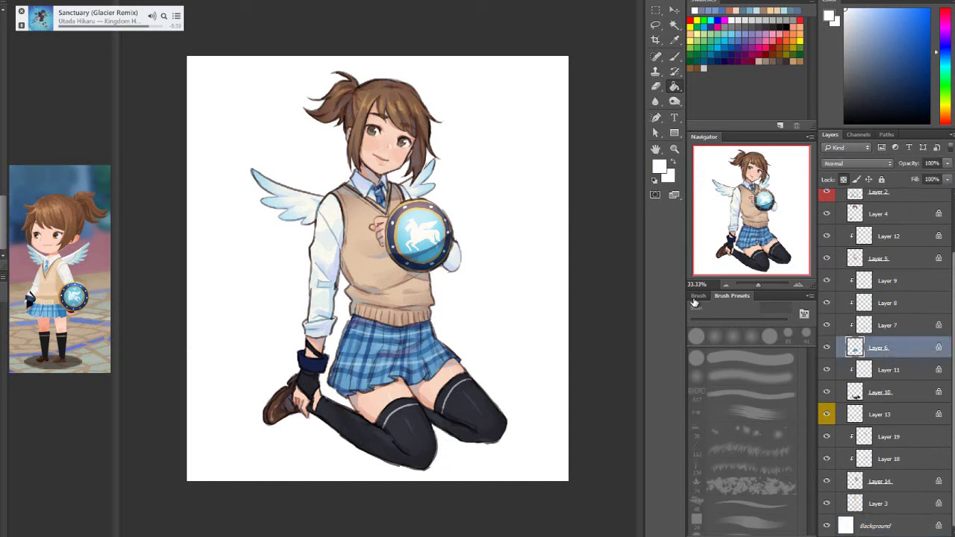
left_click(826, 325)
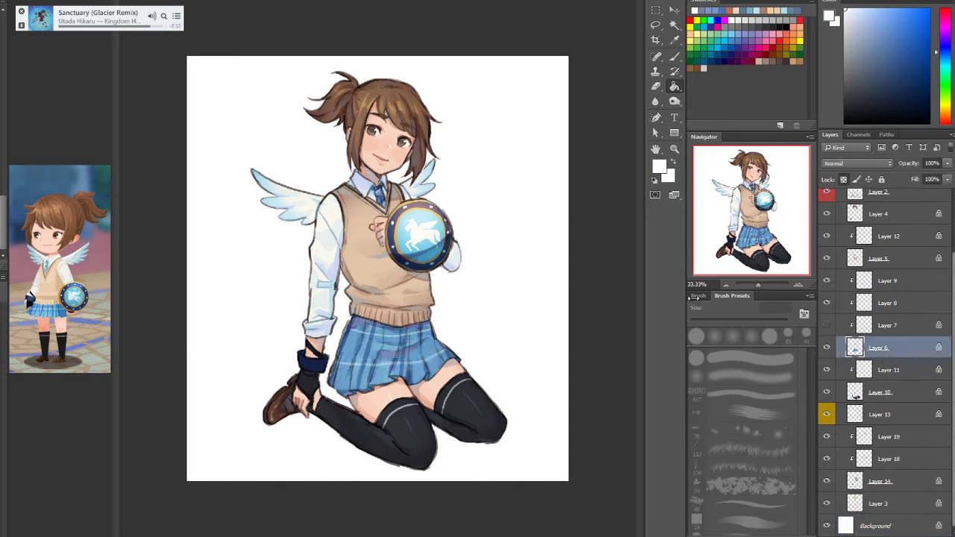
left_click(674, 57)
left_click(379, 359, "alt")
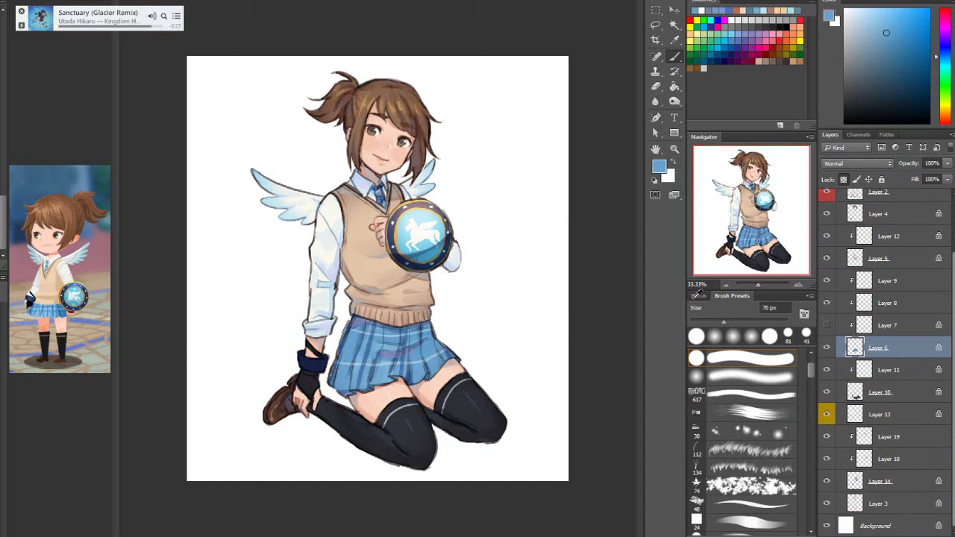
left_click(373, 367, "alt")
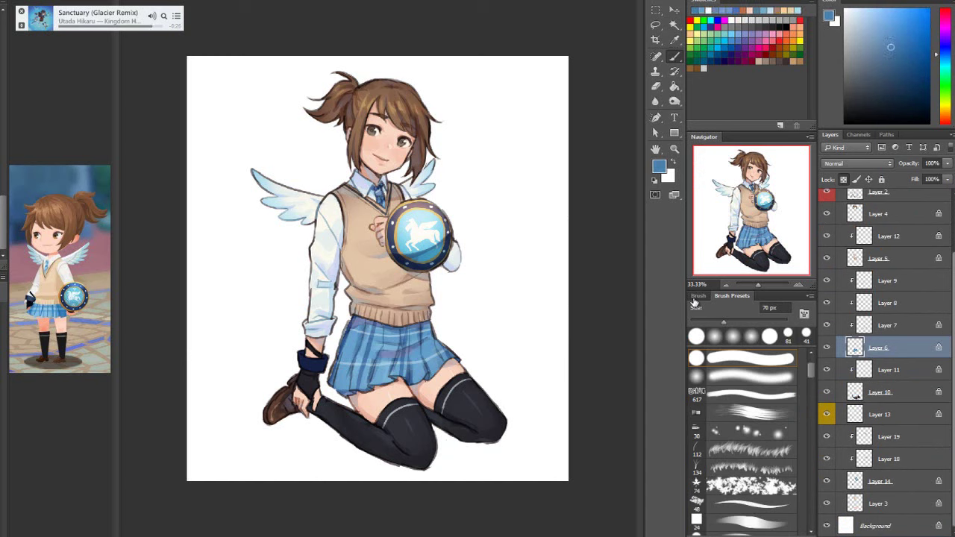
Show Layer 7 again, unlock Layer 6's transparent pixels and touch up the skirt's edge with a hard 15 px brush
key("ctrl+comma")
key("bracketleft")
key("bracketleft")
key("bracketleft")
key("bracketleft")
key("bracketleft")
key("bracketleft")
key("bracketleft")
key("bracketleft")
key("bracketleft")
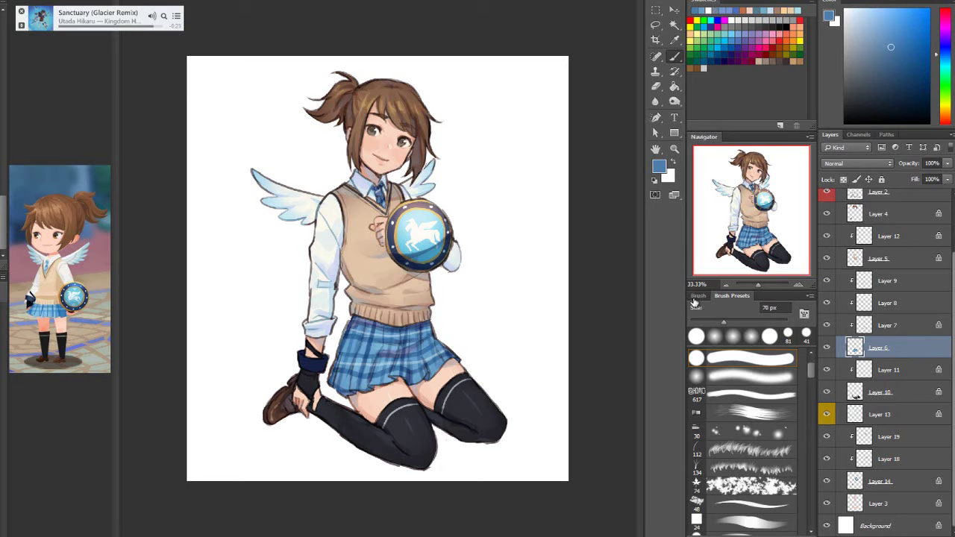
left_click_drag(348, 323, 327, 382)
Collapse Group 1 in the layer stack
scroll(885, 361, "up", 3)
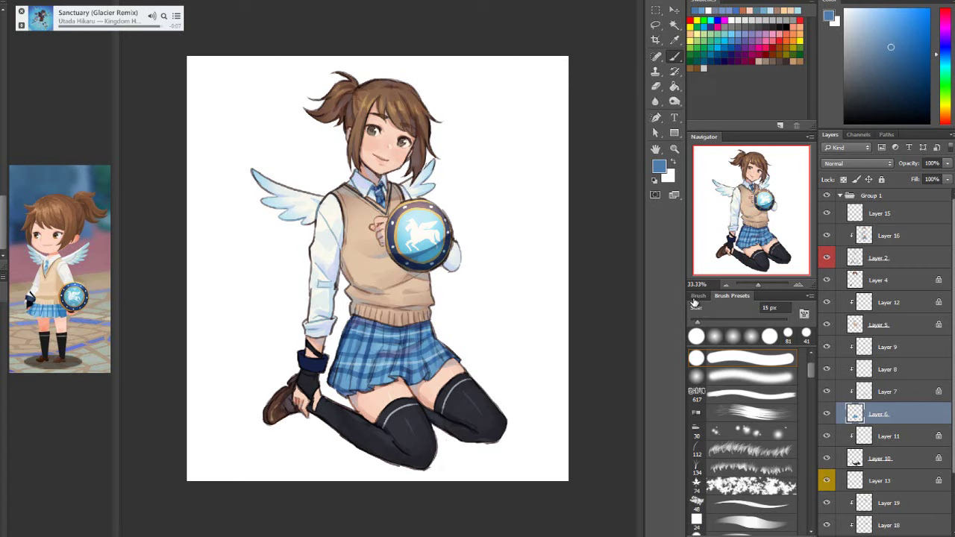
left_click(840, 195)
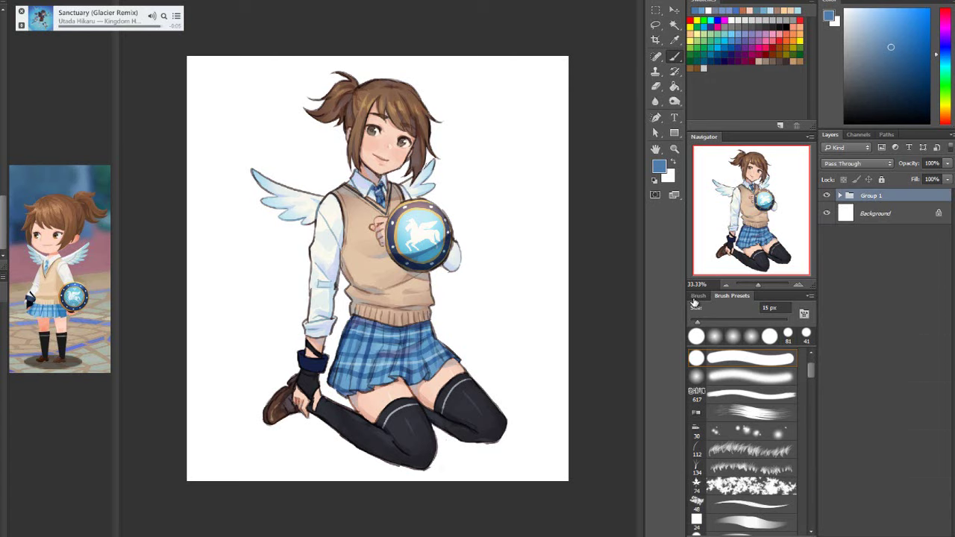
left_click(885, 534)
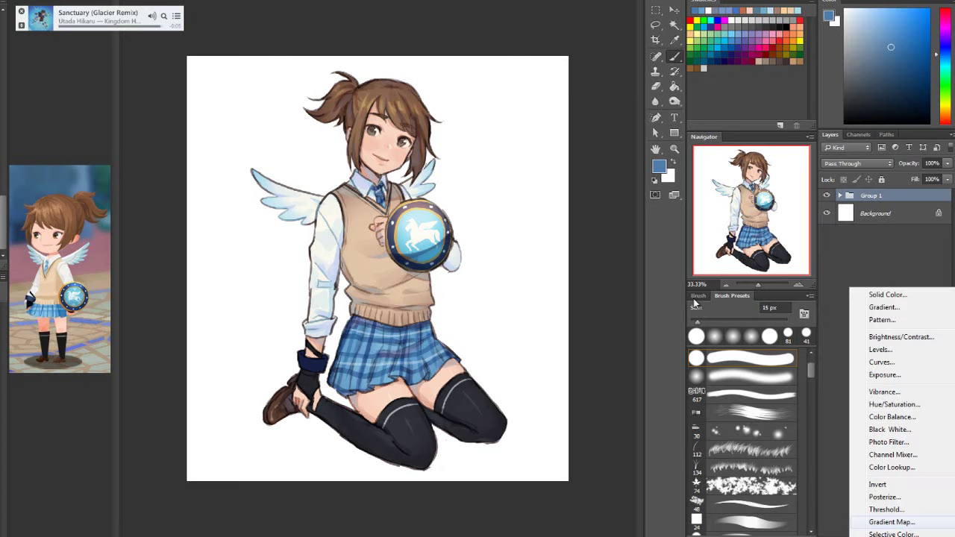
left_click(882, 362)
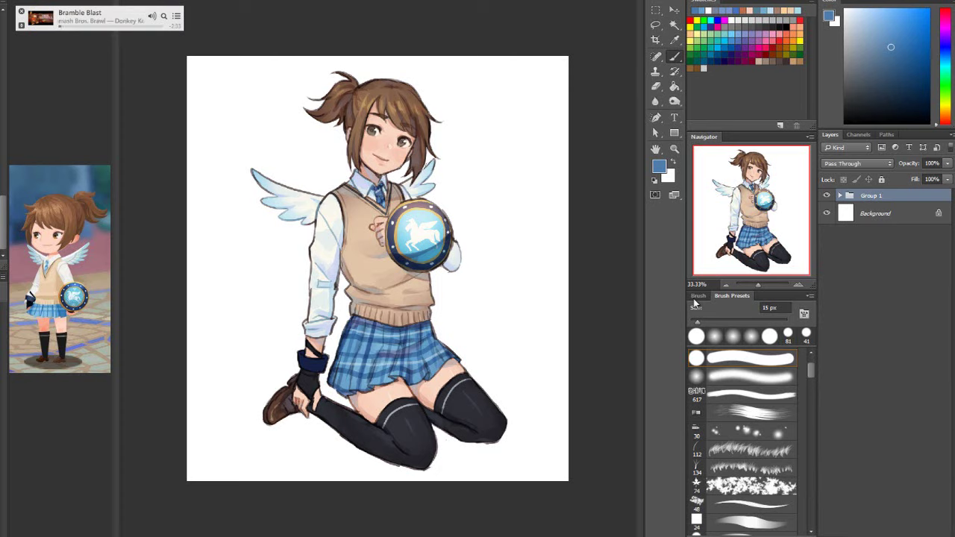
key("ctrl+m")
key("ctrl+z")
Add a new layer above Group 1 and cover the hair and face in light orange with a soft 238 px brush
key("ctrl+shift+alt+n")
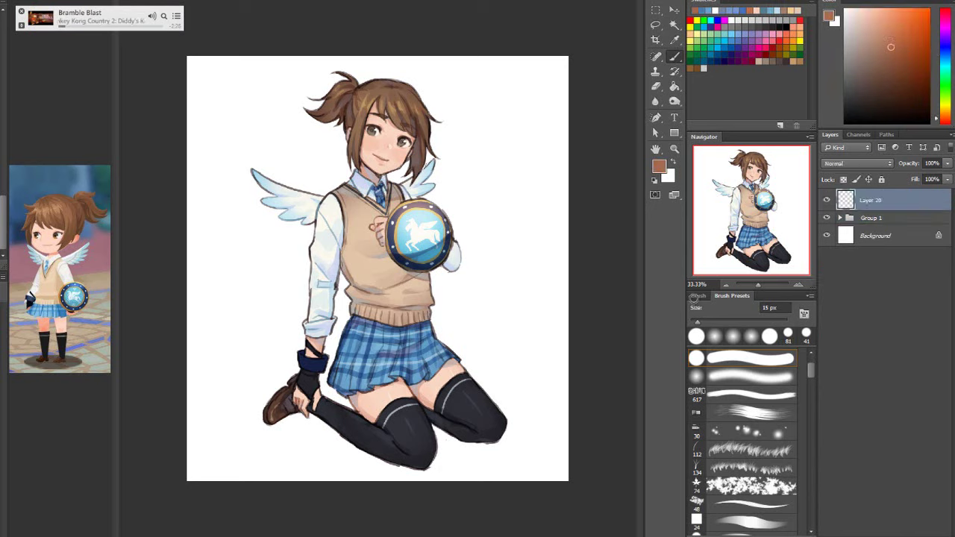
left_click(896, 20)
left_click(750, 377)
key("]")
key("]")
key("]")
key("]")
key("]")
key("]")
key("]")
key("]")
key("]")
key("]")
key("]")
key("]")
key("]")
key("]")
key("]")
key("]")
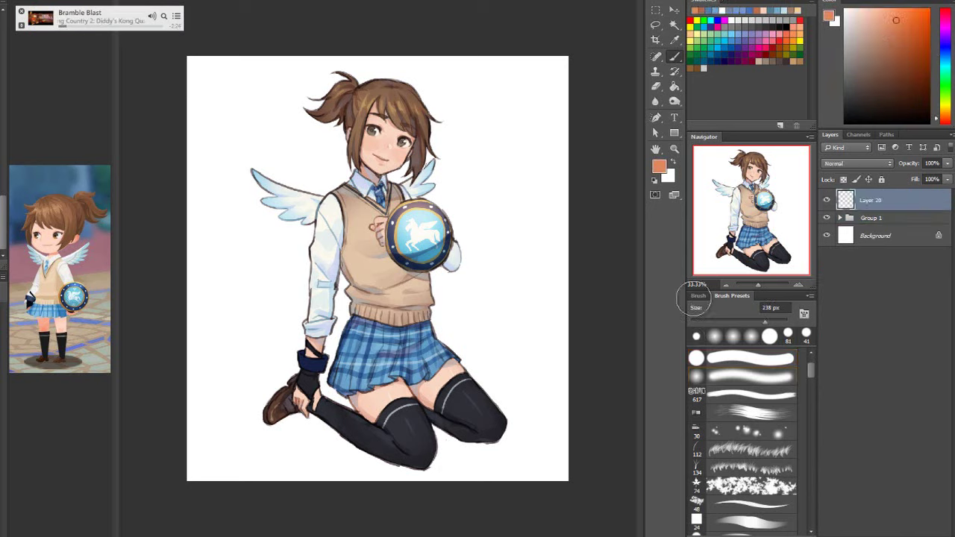
mouse_move(420, 155)
left_mouse_down()
mouse_move(434, 131)
mouse_move(379, 145)
mouse_move(386, 112)
mouse_move(360, 86)
mouse_move(313, 89)
left_mouse_up()
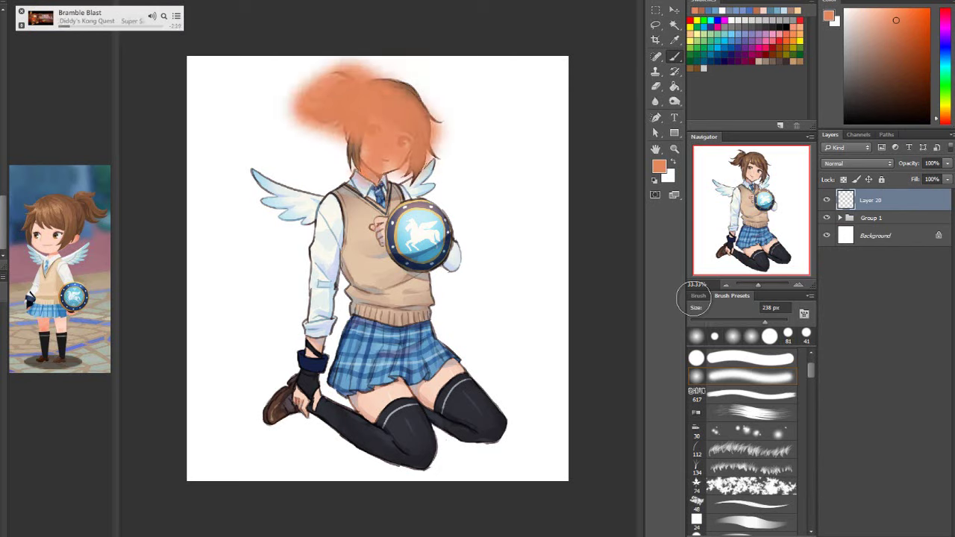
left_click_drag(403, 97, 347, 156)
mouse_move(427, 120)
left_mouse_down()
mouse_move(388, 88)
mouse_move(322, 116)
left_mouse_up()
left_click_drag(407, 139, 383, 169)
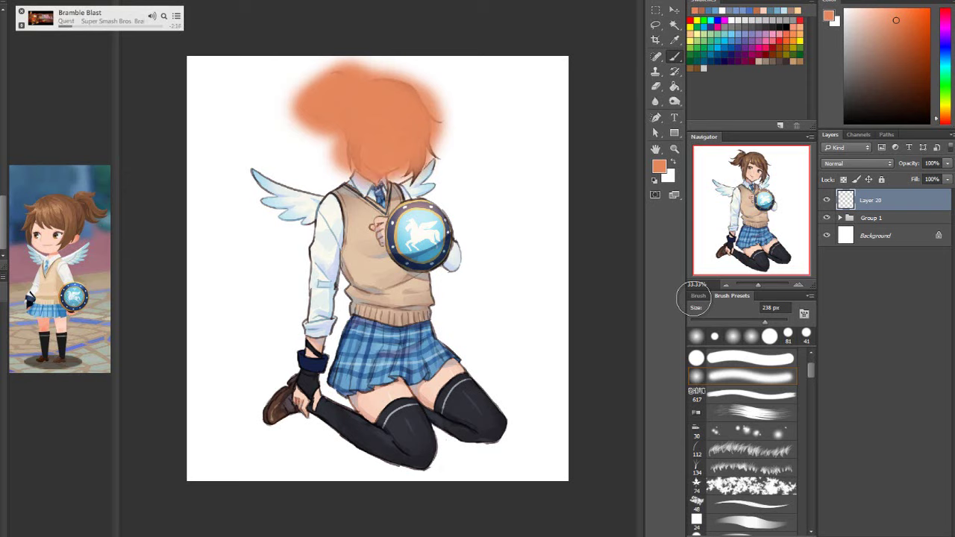
Brush the same soft orange over the vest, the bare wrist, both thighs and the gloved hand's fingers
mouse_move(384, 224)
left_mouse_down()
mouse_move(377, 238)
mouse_move(350, 209)
mouse_move(358, 269)
mouse_move(376, 276)
mouse_move(373, 310)
mouse_move(433, 298)
mouse_move(388, 276)
mouse_move(385, 292)
left_mouse_up()
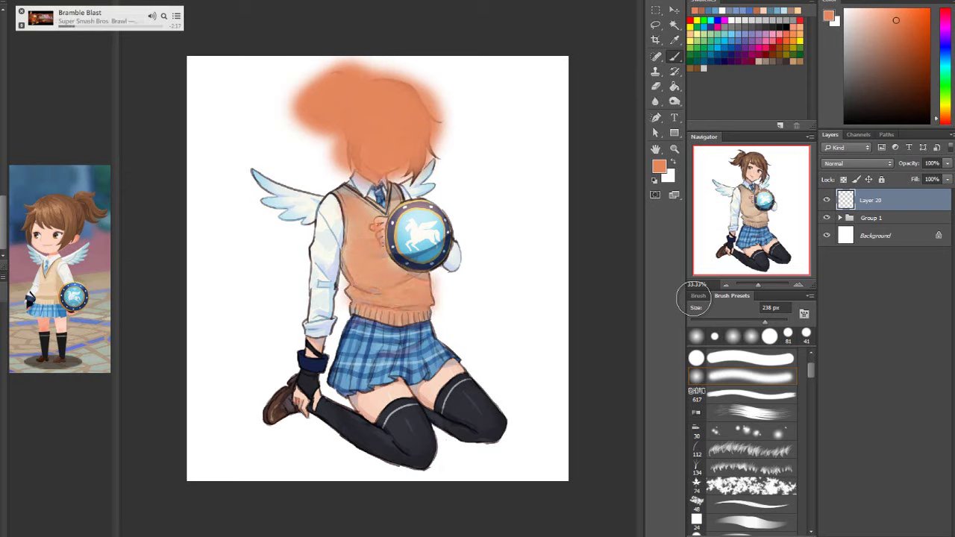
left_click_drag(309, 346, 324, 353)
mouse_move(397, 391)
left_mouse_down()
mouse_move(363, 405)
mouse_move(373, 391)
mouse_move(406, 397)
mouse_move(450, 377)
mouse_move(427, 379)
mouse_move(449, 367)
left_mouse_up()
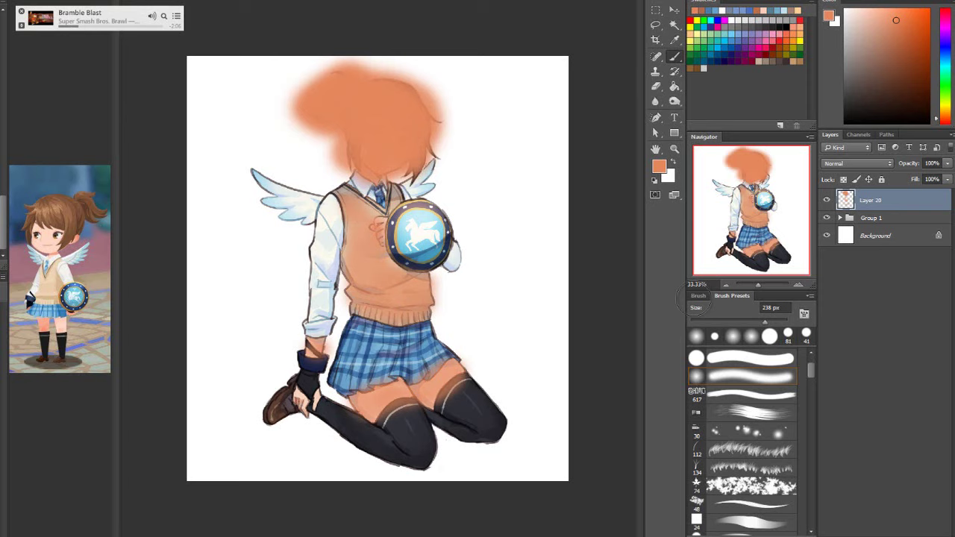
left_click_drag(301, 397, 314, 402)
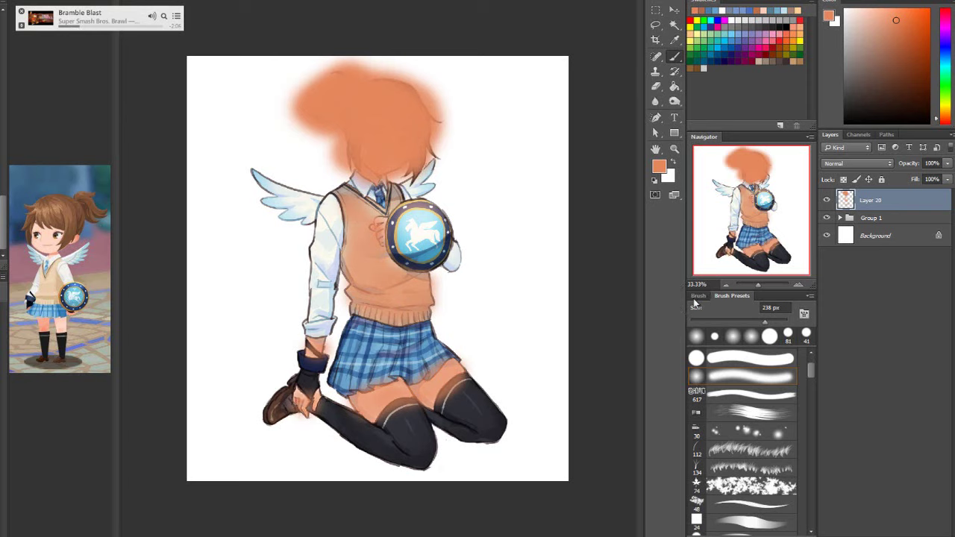
Set the orange layer to Overlay at 23% opacity and clip it to Group 1
left_click(857, 163)
left_click(851, 276)
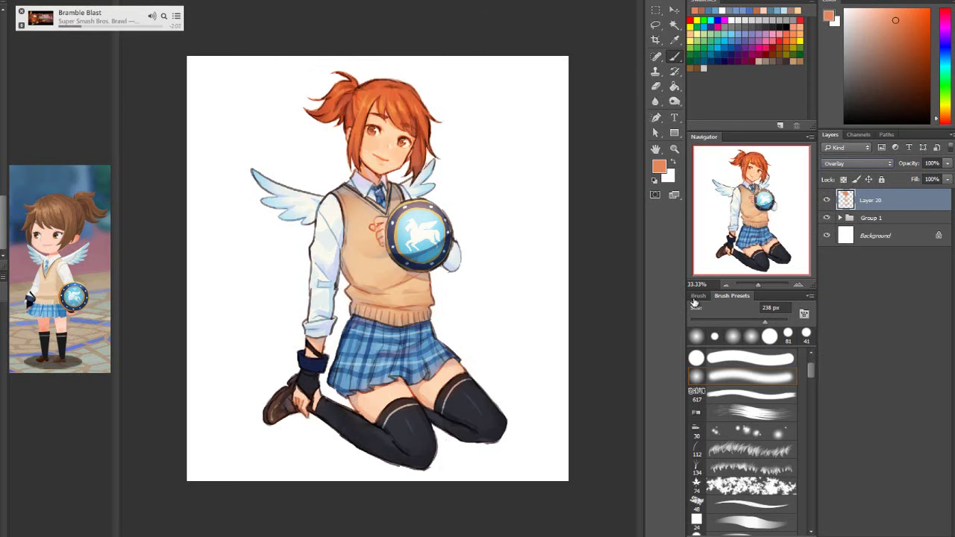
left_click(948, 163)
left_click_drag(946, 177, 904, 176)
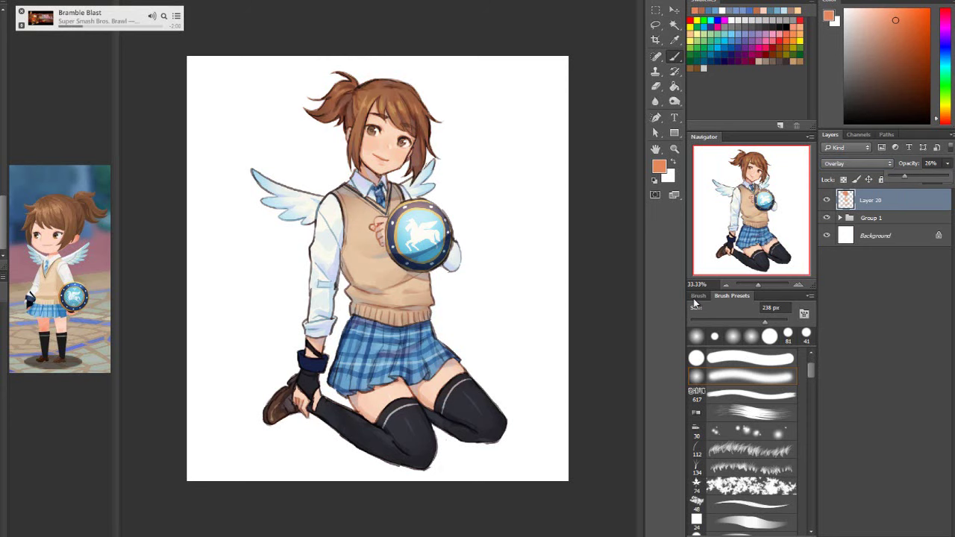
key("2")
key("3")
right_click(869, 200)
key("Escape")
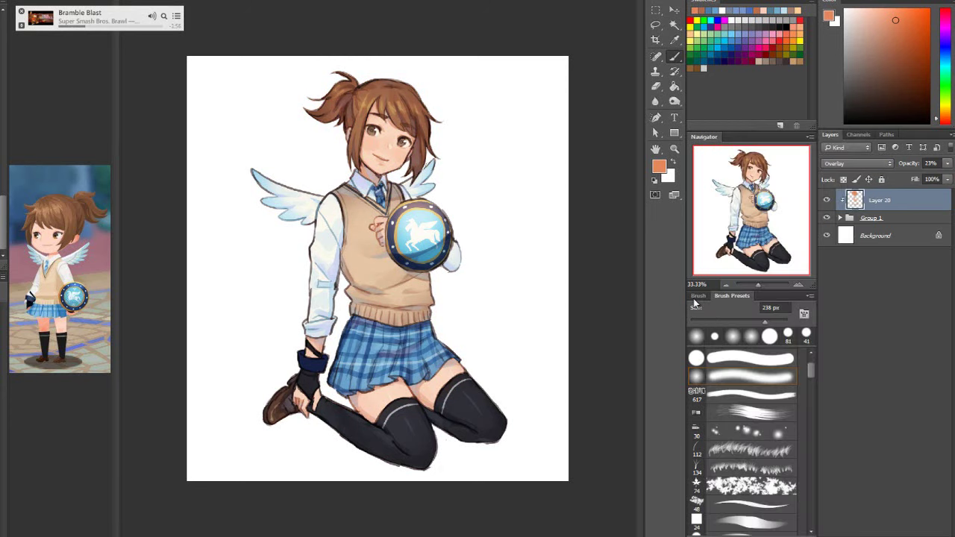
Hide the orange overlay on Layer 20 and add a new clipped layer above Layer 10 inside Group 1
left_click(889, 534)
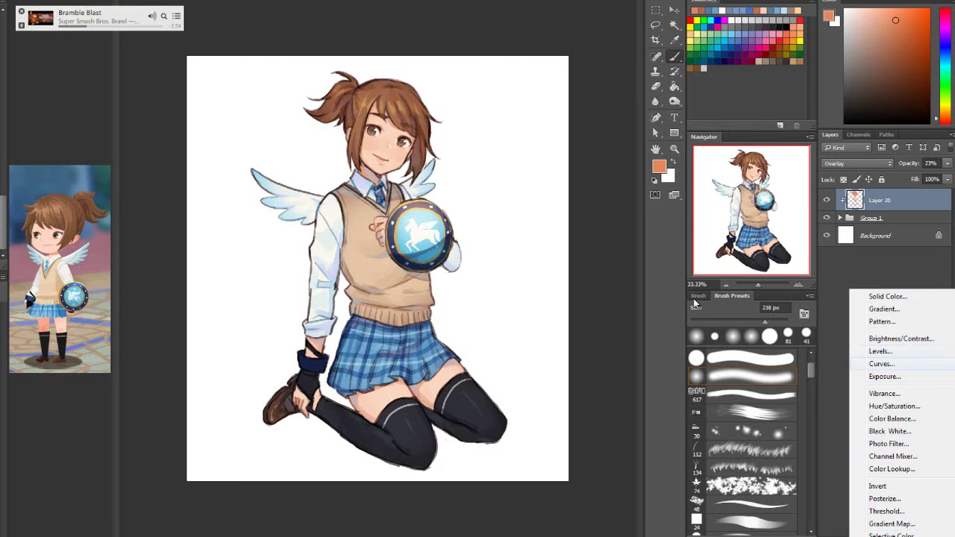
left_click(826, 200)
left_click(827, 200)
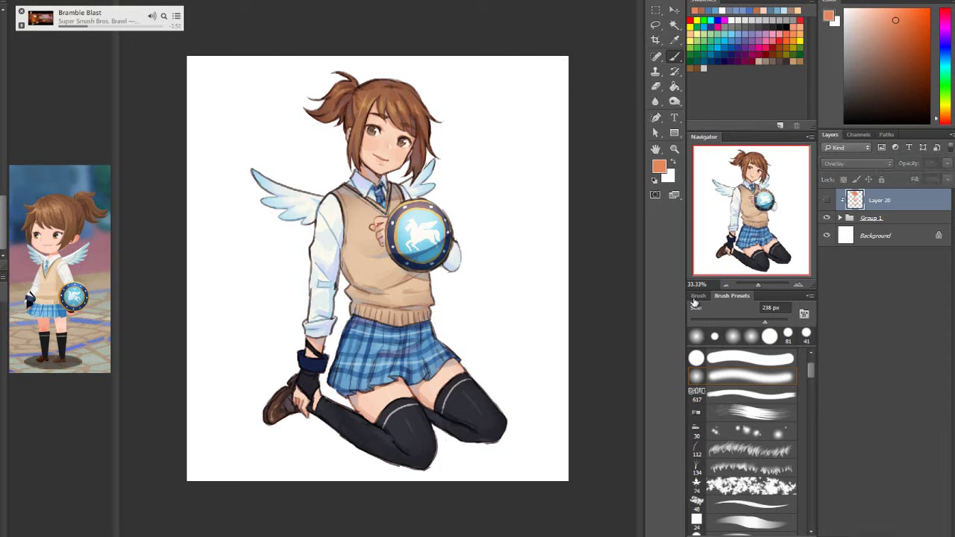
left_click(840, 218)
left_click(888, 480)
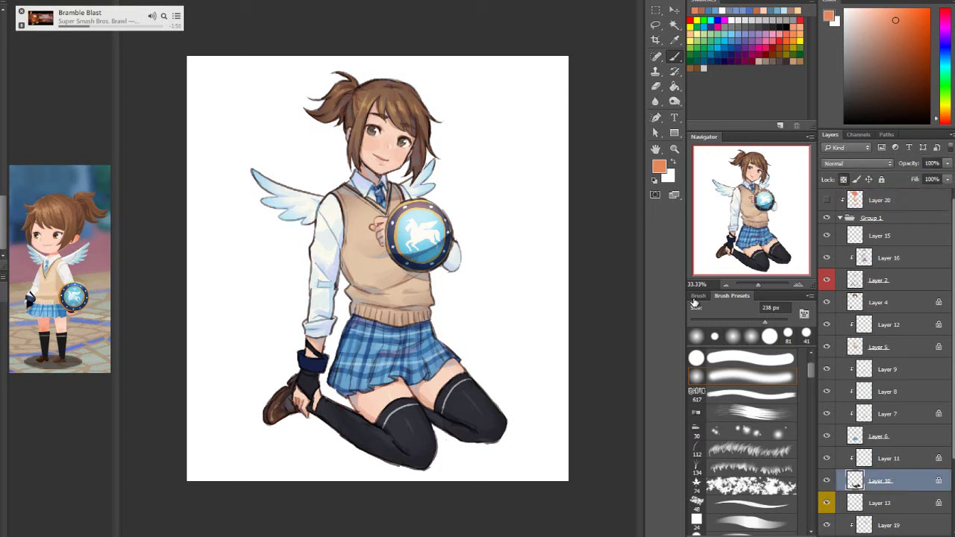
left_click(916, 534)
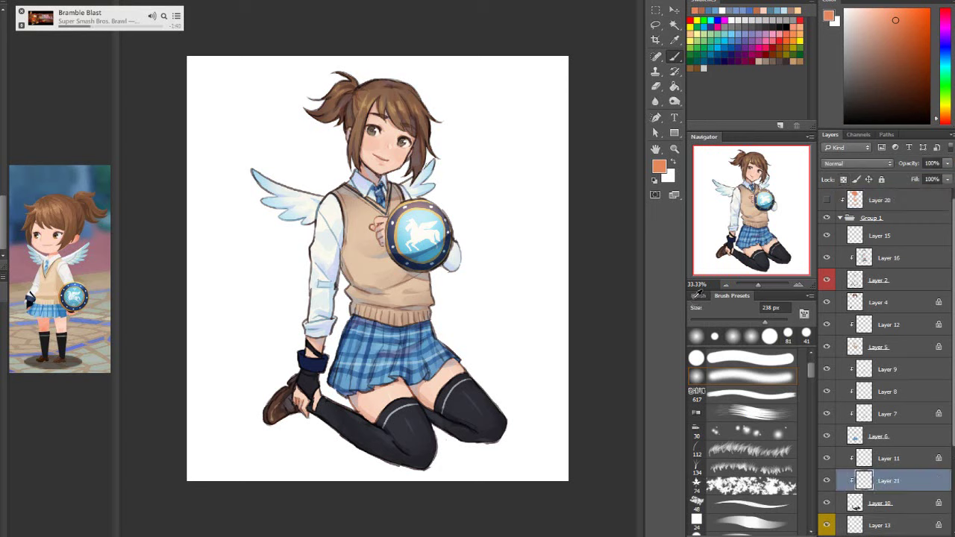
Sample the thigh's skin tone and brush soft highlights onto the upper part of both black stockings
left_click(442, 375, "alt")
left_click_drag(448, 380, 456, 387)
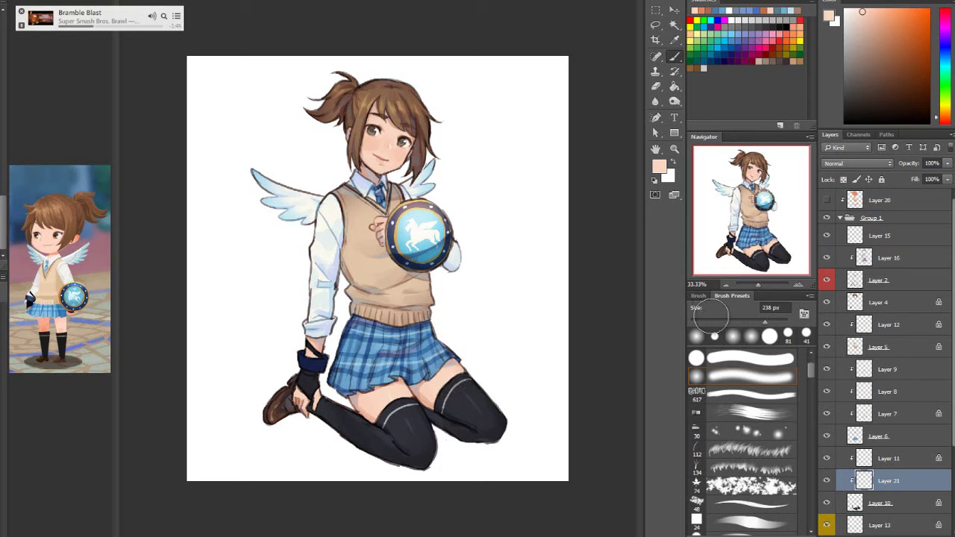
mouse_move(456, 380)
left_mouse_down()
mouse_move(462, 391)
mouse_move(452, 382)
mouse_move(440, 402)
mouse_move(470, 400)
left_mouse_up()
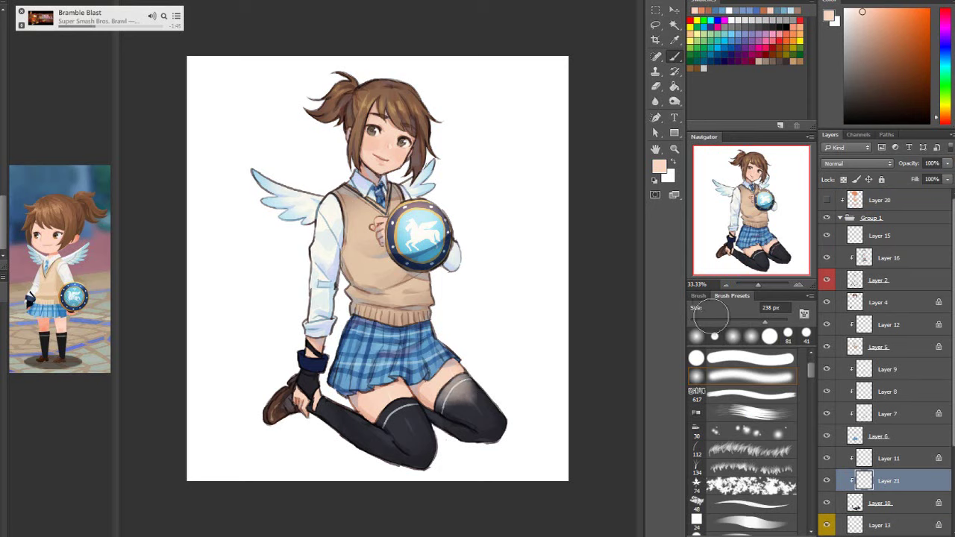
left_click_drag(383, 403, 412, 422)
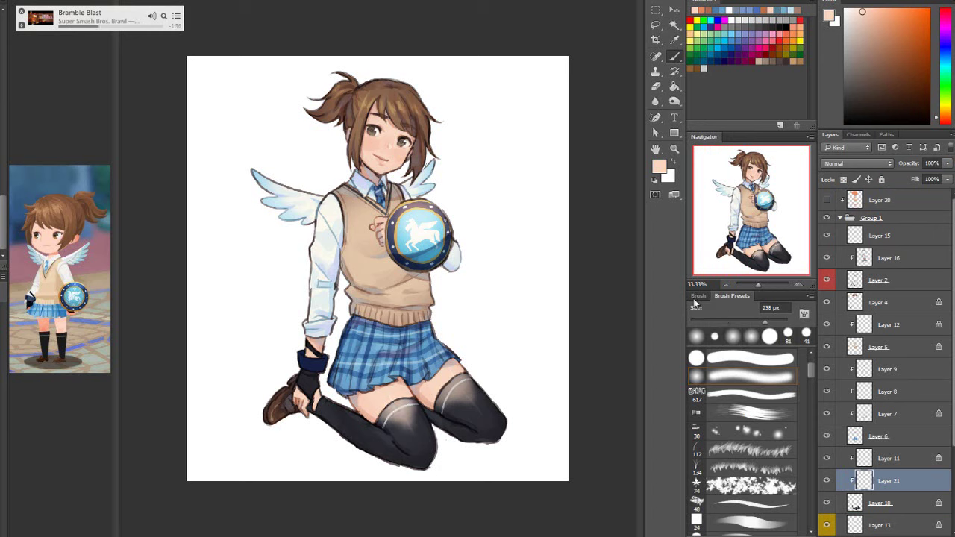
Lower the stocking highlight layer to 40% opacity and merge it down into Layer 10
left_click_drag(948, 163, 911, 177)
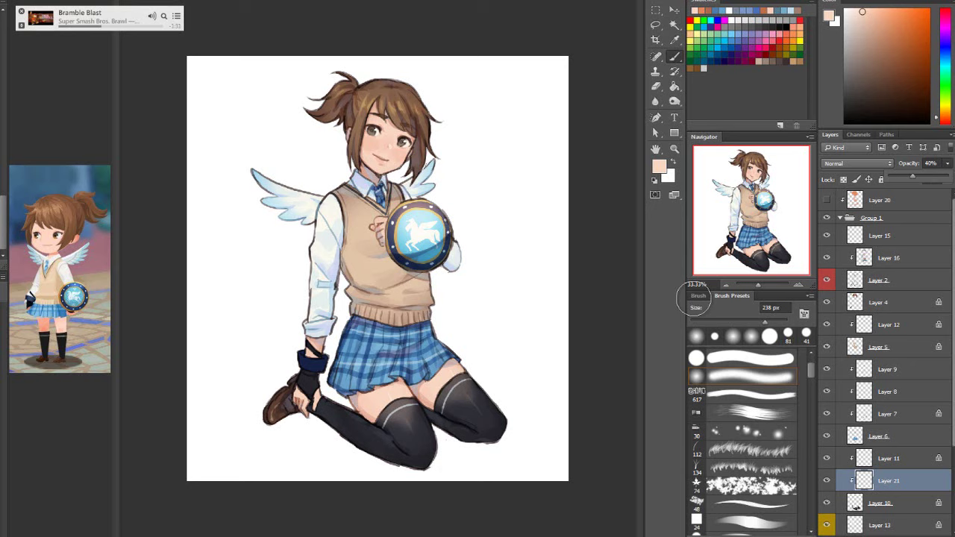
right_click(889, 479)
left_click(839, 296)
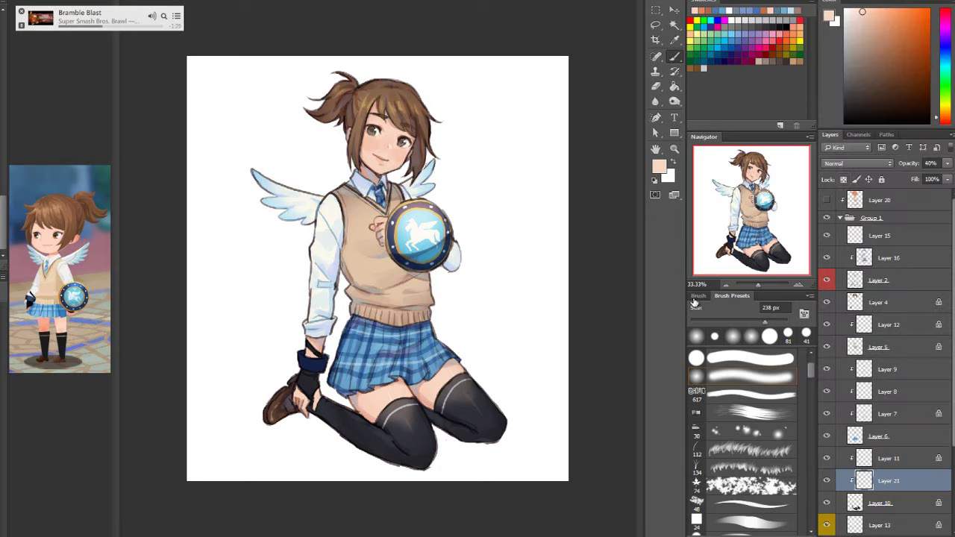
Show Layer 20 again, collapse Group 1 and add a Curves adjustment layer above Layer 20
left_click(826, 200)
left_click(840, 218)
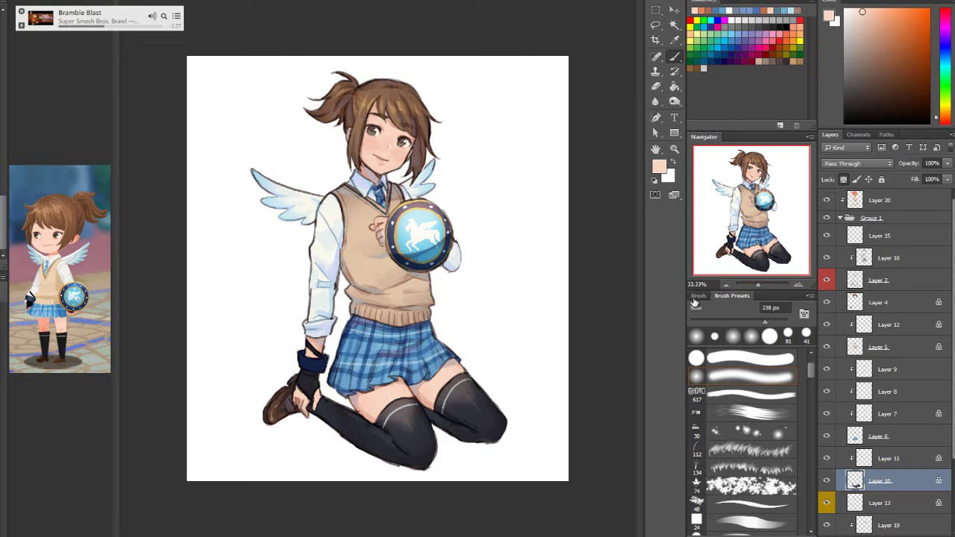
key("alt+bracketright")
left_click(885, 535)
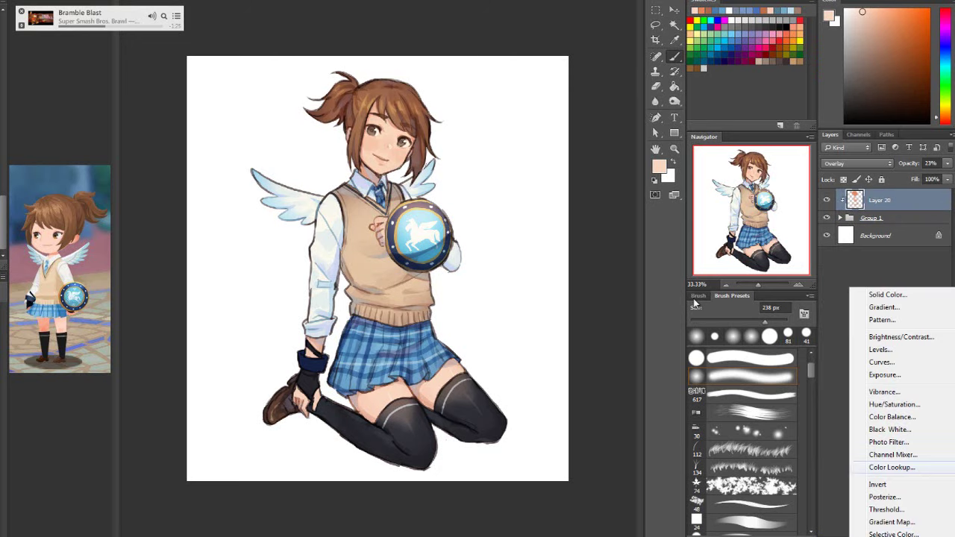
left_click(881, 363)
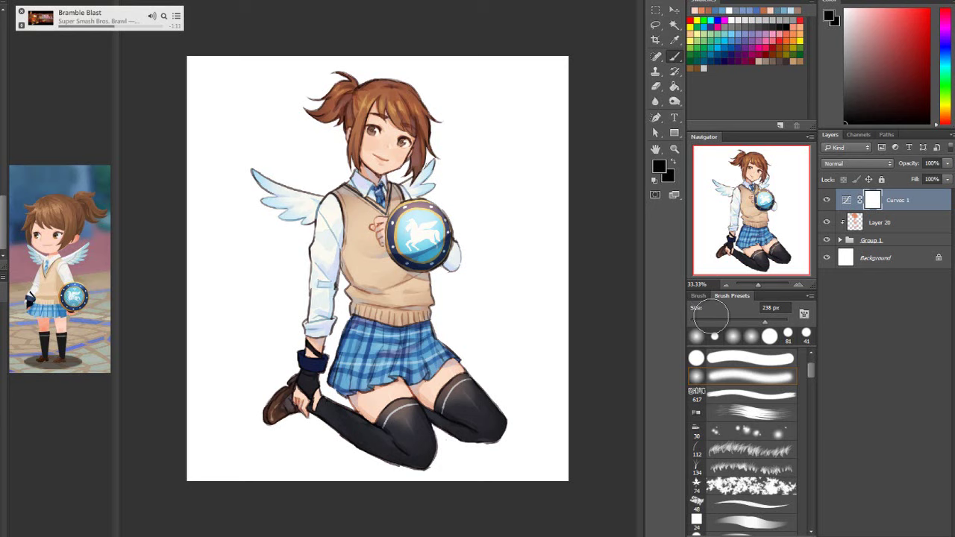
Crop a thin strip off the top and bottom edges of the canvas
key("c")
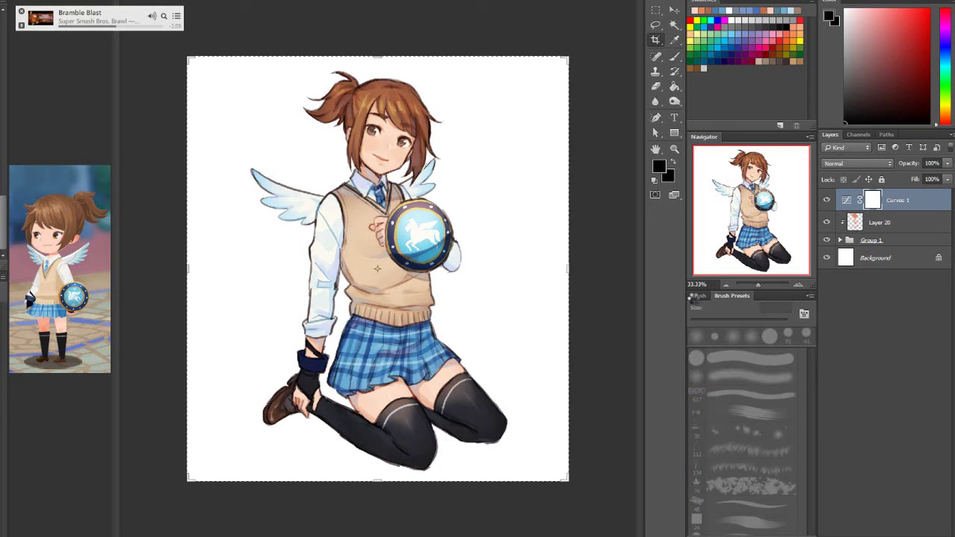
left_click_drag(378, 58, 382, 64)
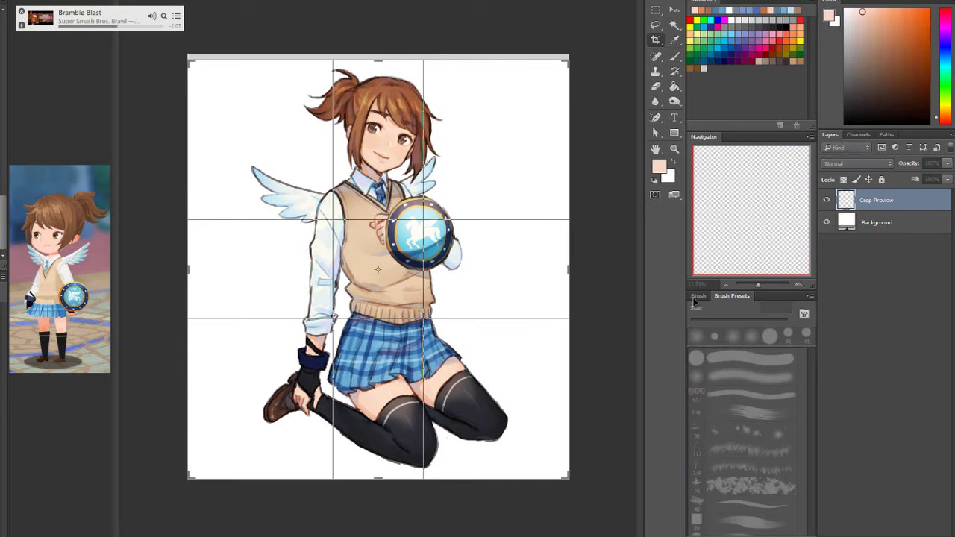
left_click_drag(378, 478, 379, 473)
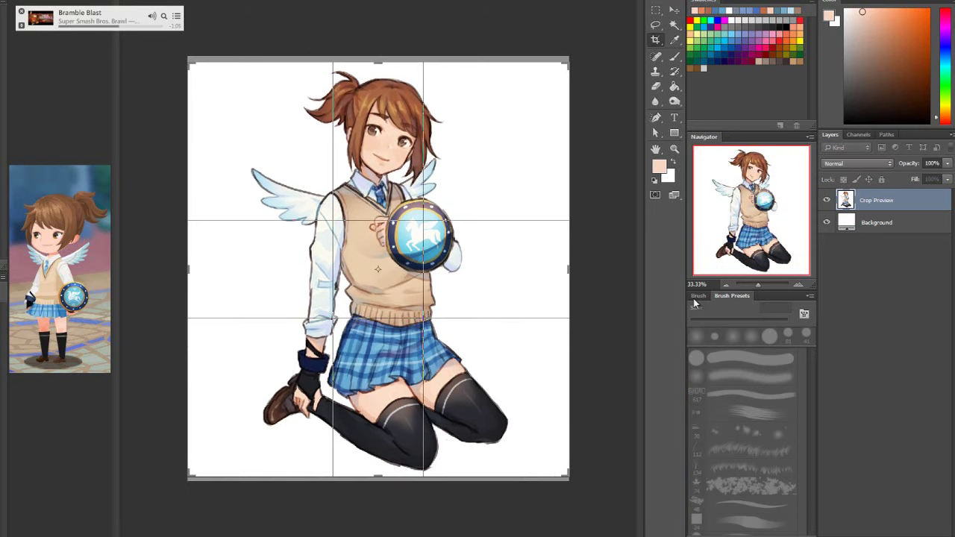
key("Return")
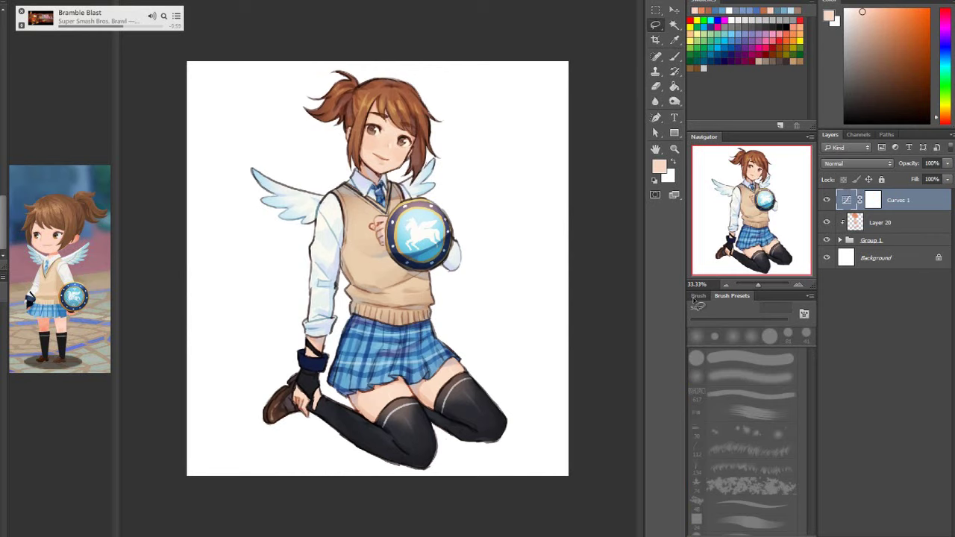
key("z")
key("ctrl+plus")
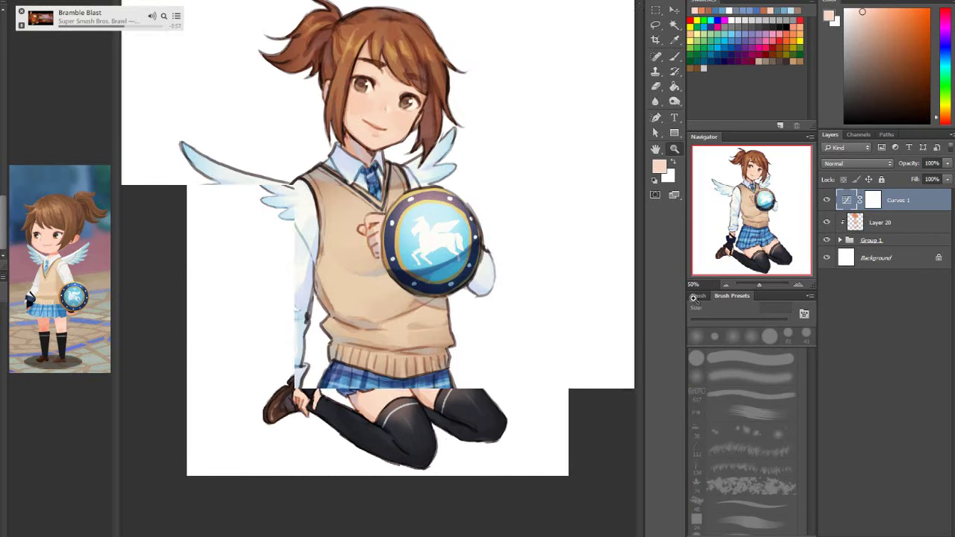
scroll(694, 301, "up", 1)
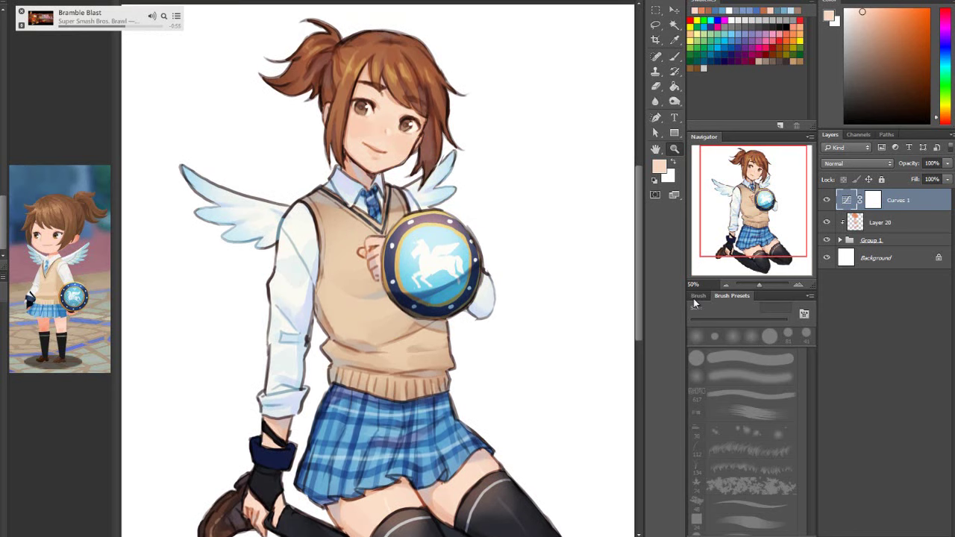